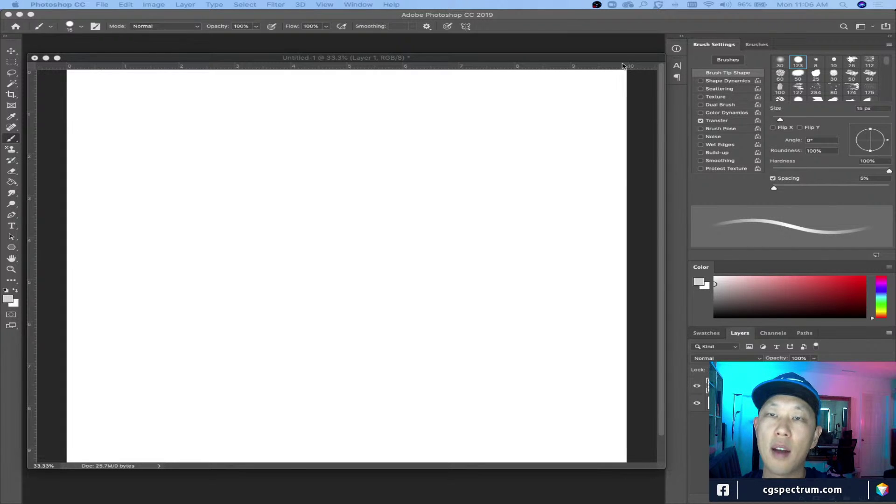
# Step: Move the document window up and enlarge it to show the whole blank canvas
pyautogui.moveTo(624, 58); pyautogui.dragTo(621, 51)
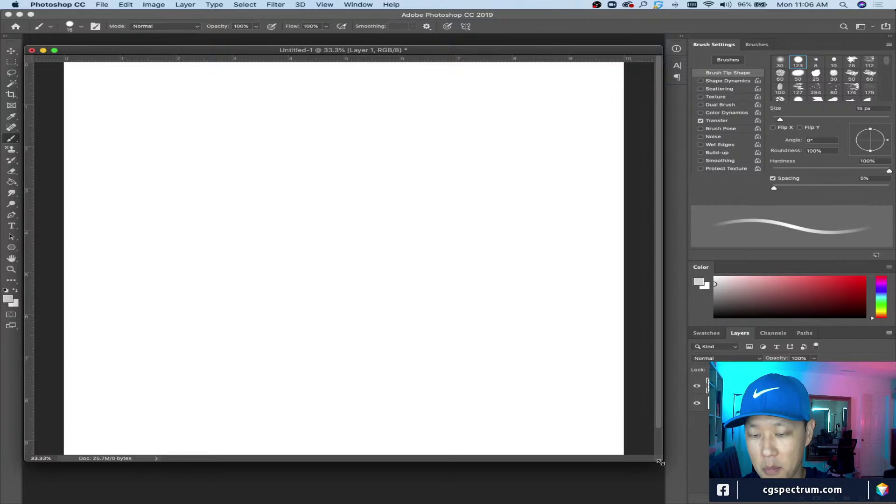
pyautogui.moveTo(662, 460); pyautogui.dragTo(658, 493)
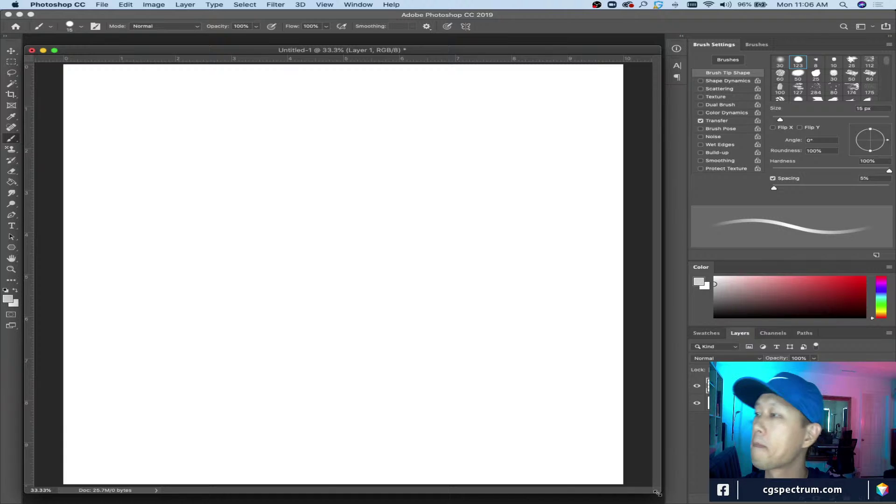
pyautogui.moveTo(656, 493); pyautogui.dragTo(656, 492)
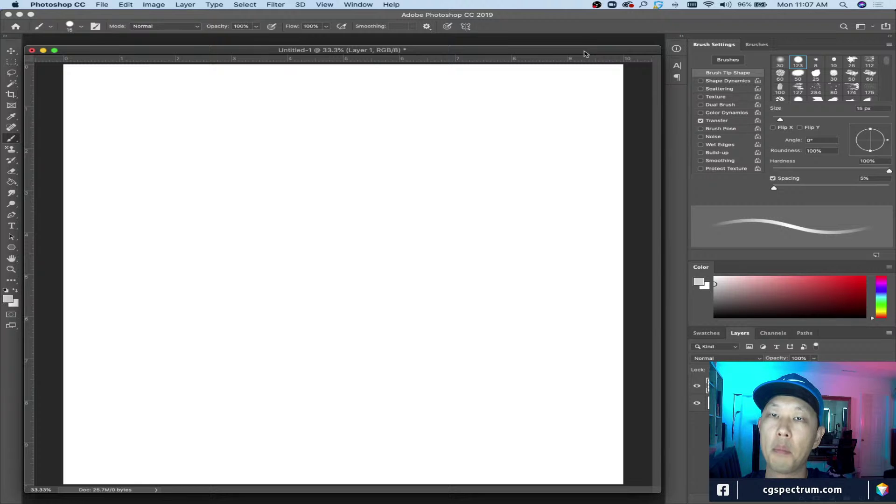
pyautogui.moveTo(585, 51); pyautogui.dragTo(586, 47)
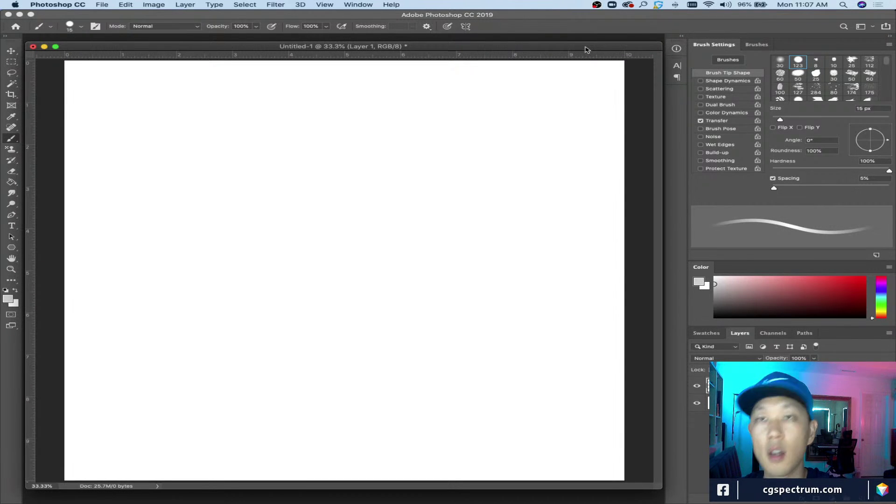
pyautogui.moveTo(587, 50); pyautogui.dragTo(585, 50)
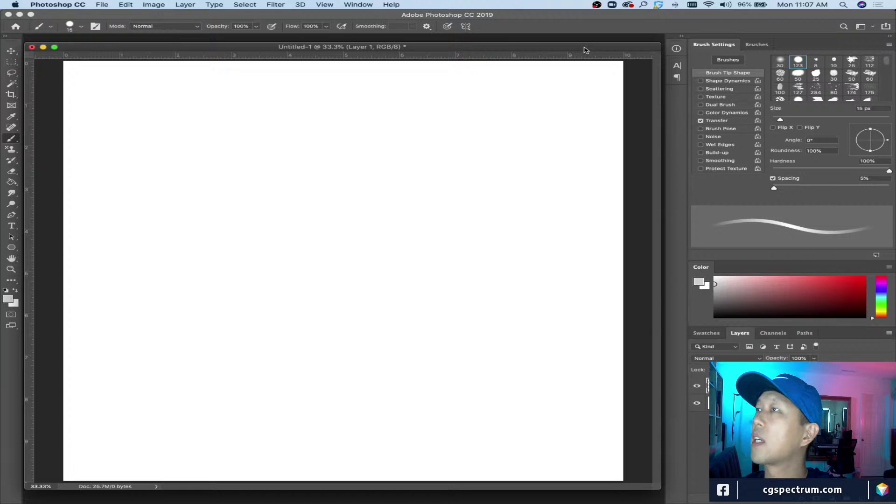
pyautogui.moveTo(586, 50); pyautogui.dragTo(586, 48)
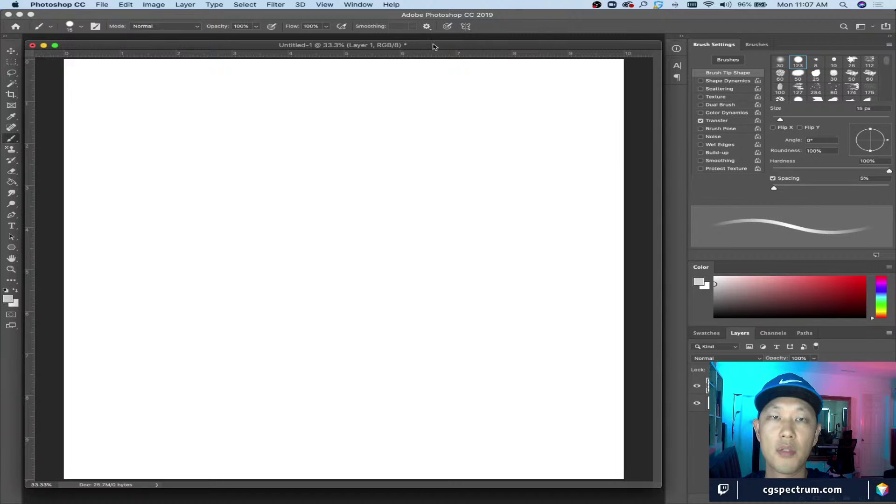
pyautogui.moveTo(436, 46); pyautogui.dragTo(437, 48)
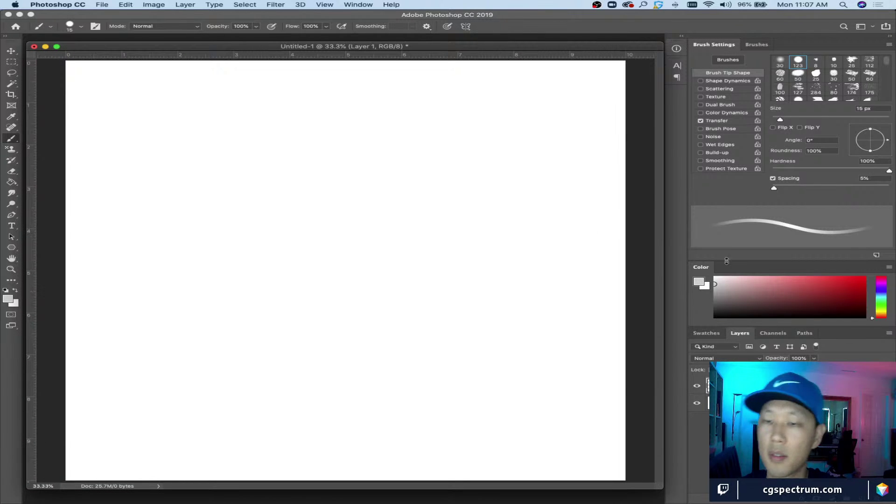
# Step: Reset the colors to default black and white, switch to full-screen mode and center the canvas in the workspace
pyautogui.press('d')
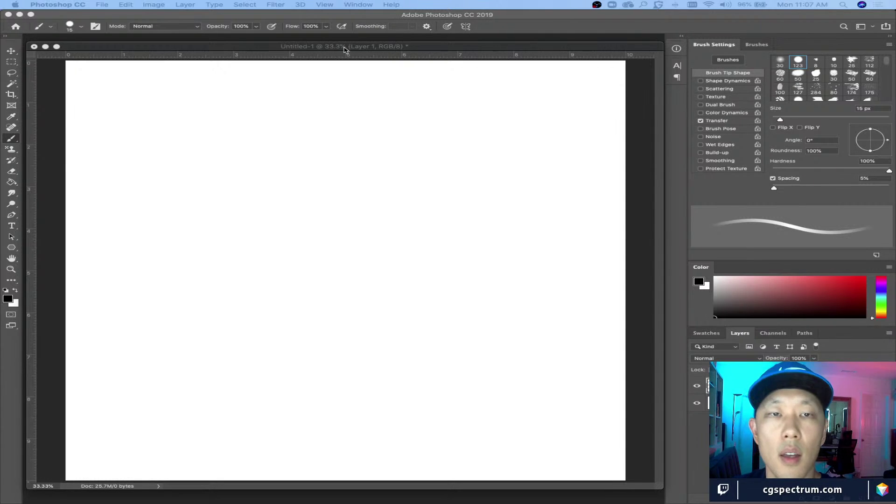
pyautogui.click(345, 46)
pyautogui.press('f')
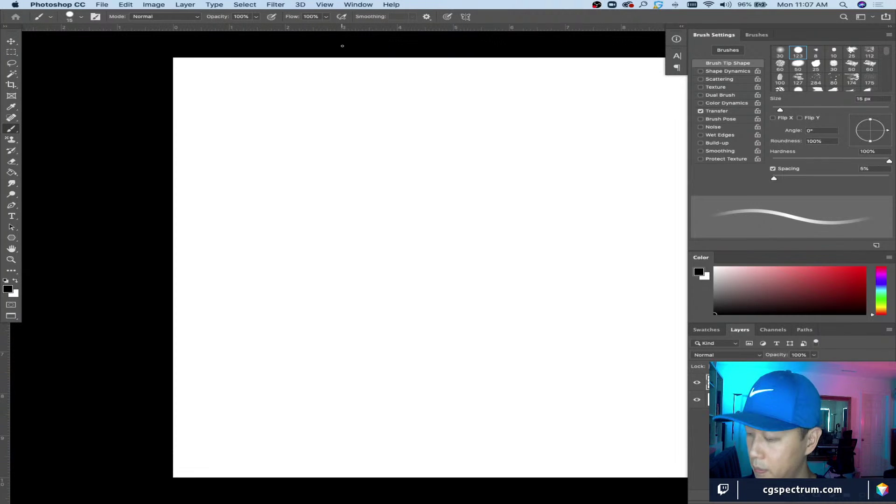
pyautogui.moveTo(500, 343); pyautogui.dragTo(403, 342)
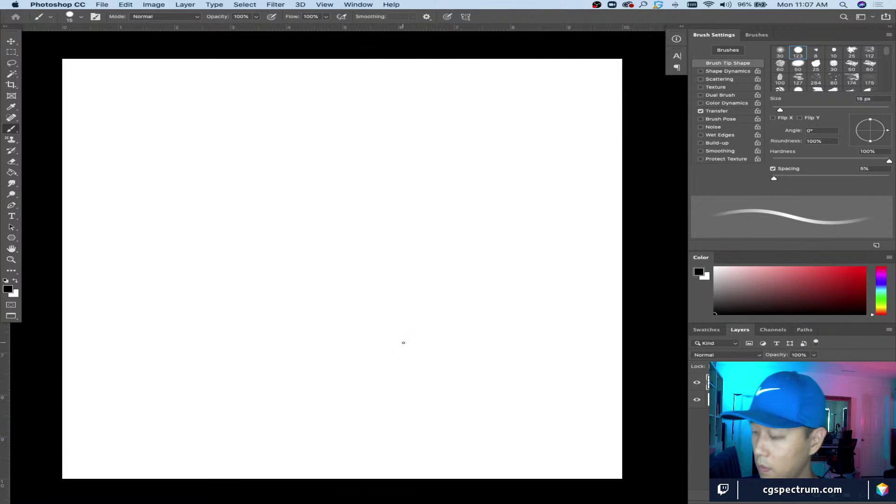
# Step: Set the brush to 10 px and 69% hardness, with Shape Dynamics enabled and Transfer disabled
pyautogui.press('[')
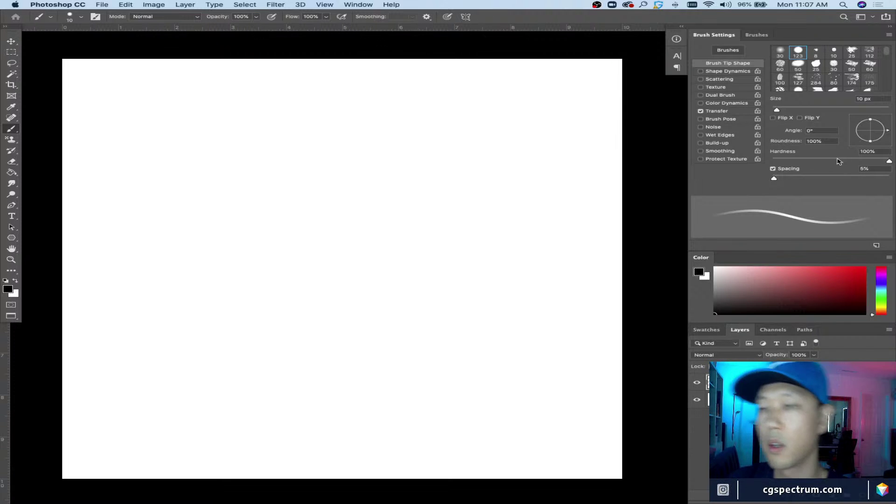
pyautogui.moveTo(840, 161)
pyautogui.mouseDown()
pyautogui.moveTo(827, 161)
pyautogui.moveTo(853, 162)
pyautogui.mouseUp()
pyautogui.click(700, 71)
pyautogui.click(700, 111)
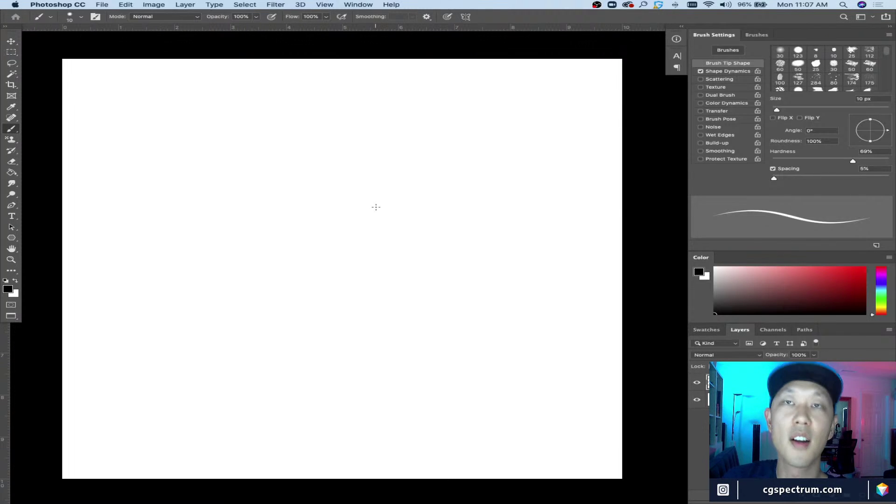
# Step: Sketch the head, curved torso and pelvis of a kneeling figure with a 9 px brush
pyautogui.press('super+plus')
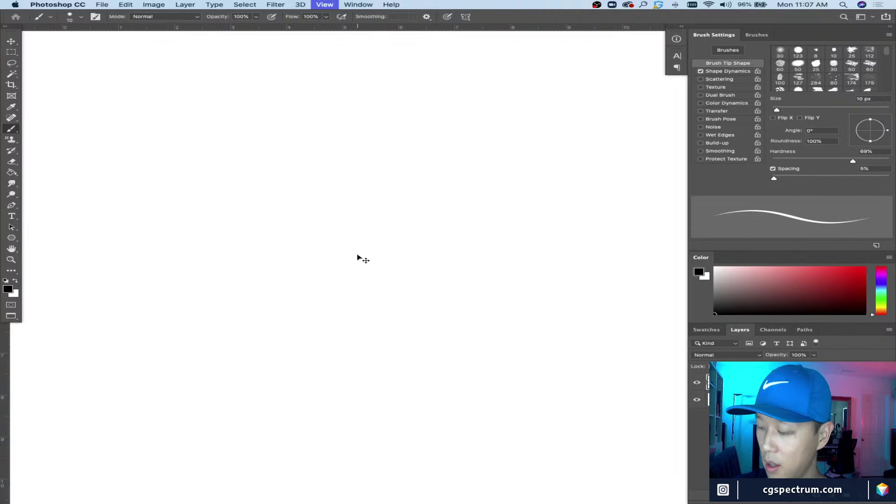
pyautogui.press('super+plus')
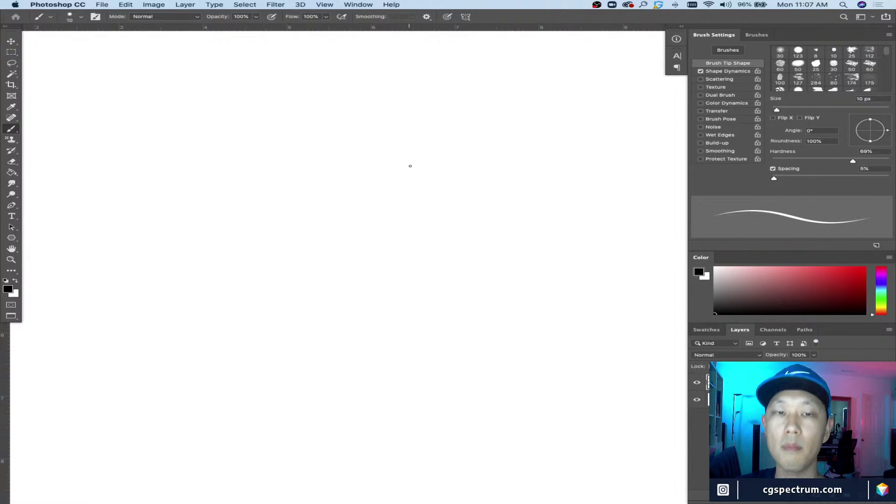
pyautogui.press('[')
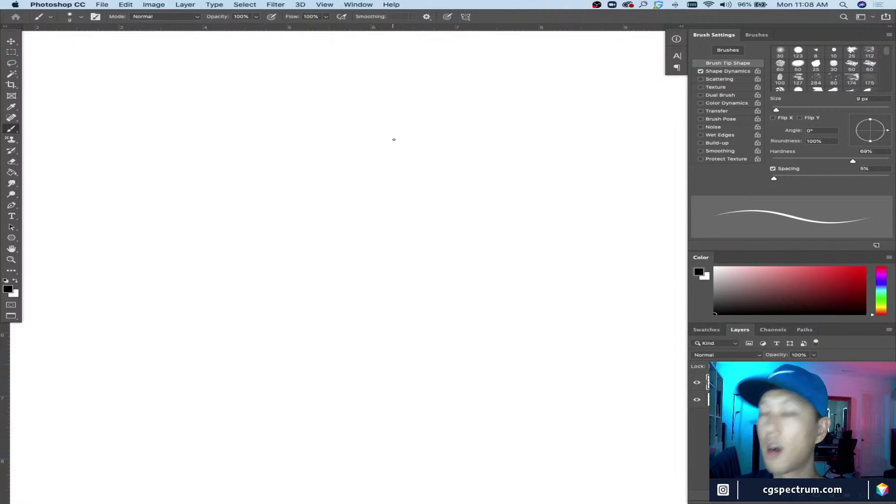
pyautogui.moveTo(408, 123)
pyautogui.mouseDown()
pyautogui.moveTo(358, 97)
pyautogui.moveTo(365, 136)
pyautogui.moveTo(407, 134)
pyautogui.moveTo(363, 150)
pyautogui.moveTo(397, 135)
pyautogui.moveTo(365, 150)
pyautogui.moveTo(378, 237)
pyautogui.mouseUp()
pyautogui.moveTo(425, 136); pyautogui.dragTo(430, 187)
pyautogui.moveTo(360, 149); pyautogui.dragTo(405, 133)
pyautogui.moveTo(357, 164); pyautogui.dragTo(332, 202)
pyautogui.moveTo(396, 139)
pyautogui.mouseDown()
pyautogui.moveTo(402, 245)
pyautogui.moveTo(418, 173)
pyautogui.mouseUp()
pyautogui.moveTo(373, 149)
pyautogui.mouseDown()
pyautogui.moveTo(327, 251)
pyautogui.moveTo(343, 300)
pyautogui.mouseUp()
pyautogui.moveTo(329, 239); pyautogui.dragTo(399, 233)
pyautogui.moveTo(397, 237)
pyautogui.mouseDown()
pyautogui.moveTo(406, 283)
pyautogui.moveTo(357, 296)
pyautogui.moveTo(401, 293)
pyautogui.moveTo(373, 296)
pyautogui.mouseUp()
# Step: Sketch the kneeling leg with the thigh going down to the knee and the shin and foot extending back
pyautogui.moveTo(333, 238); pyautogui.dragTo(394, 369)
pyautogui.moveTo(364, 260); pyautogui.dragTo(404, 390)
pyautogui.moveTo(373, 252)
pyautogui.mouseDown()
pyautogui.moveTo(426, 371)
pyautogui.moveTo(420, 398)
pyautogui.moveTo(513, 357)
pyautogui.mouseUp()
pyautogui.moveTo(404, 387)
pyautogui.mouseDown()
pyautogui.moveTo(528, 346)
pyautogui.moveTo(518, 362)
pyautogui.mouseUp()
pyautogui.moveTo(516, 362)
pyautogui.mouseDown()
pyautogui.moveTo(550, 343)
pyautogui.moveTo(539, 377)
pyautogui.moveTo(521, 379)
pyautogui.mouseUp()
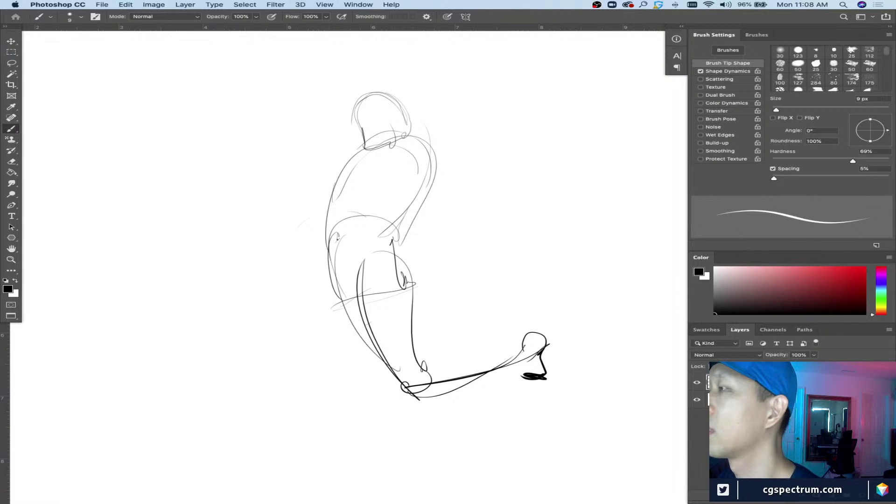
pyautogui.press('Tab')
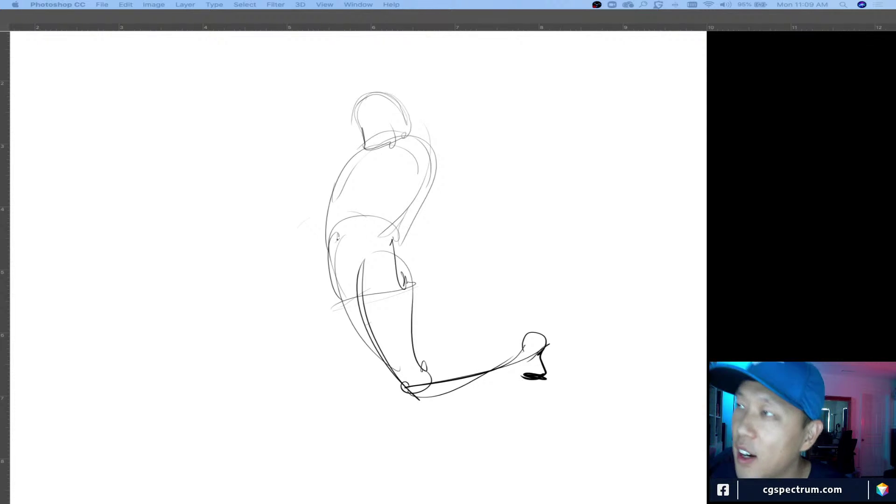
pyautogui.press('Tab')
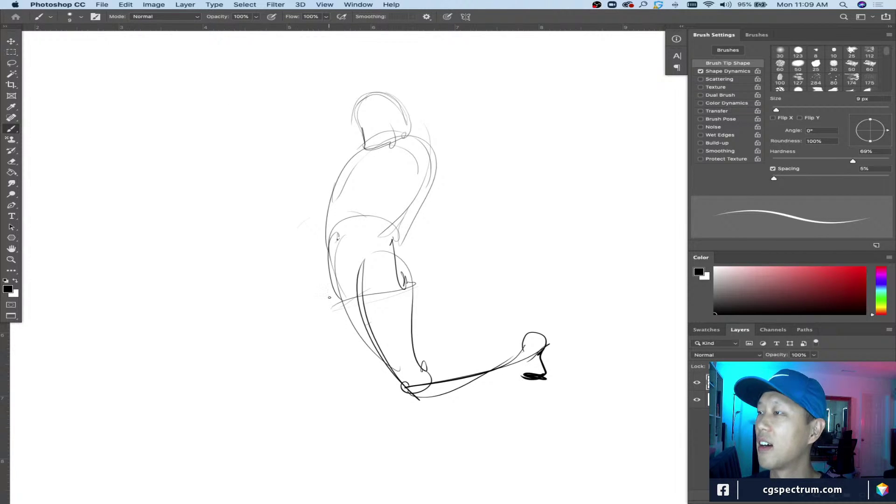
pyautogui.press('Tab')
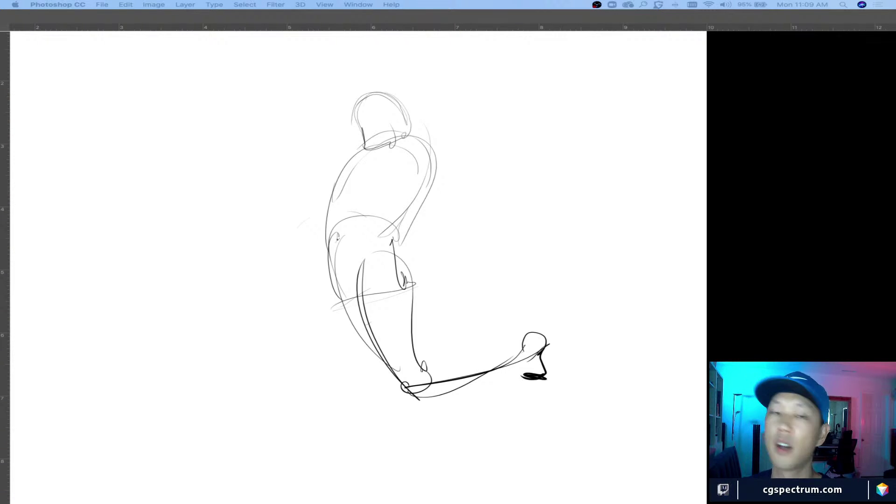
pyautogui.press('Tab')
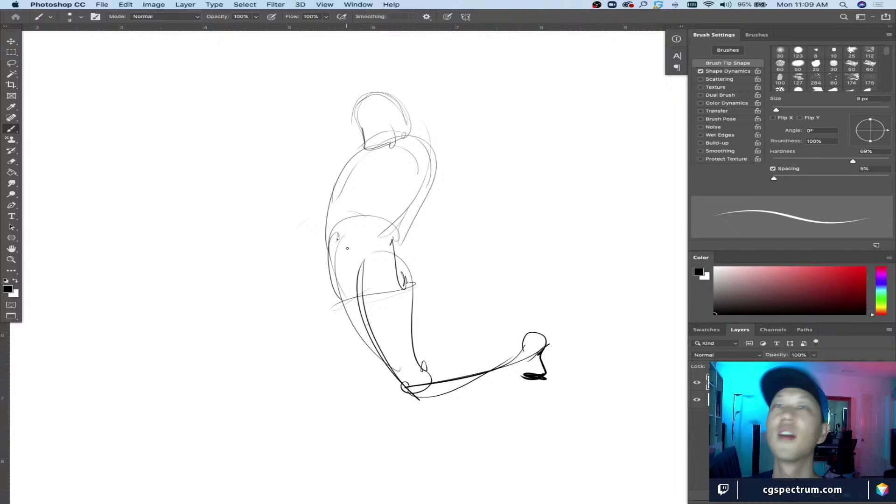
# Step: Sketch the kneeling figure's front leg with a raised thigh, bent knee, lower leg and planted foot
pyautogui.moveTo(342, 246); pyautogui.dragTo(223, 299)
pyautogui.moveTo(382, 249)
pyautogui.mouseDown()
pyautogui.moveTo(231, 291)
pyautogui.moveTo(293, 301)
pyautogui.moveTo(312, 276)
pyautogui.moveTo(245, 303)
pyautogui.moveTo(243, 285)
pyautogui.moveTo(264, 333)
pyautogui.mouseUp()
pyautogui.moveTo(247, 322)
pyautogui.mouseDown()
pyautogui.moveTo(304, 400)
pyautogui.moveTo(337, 403)
pyautogui.moveTo(250, 412)
pyautogui.moveTo(306, 397)
pyautogui.moveTo(268, 404)
pyautogui.moveTo(301, 406)
pyautogui.moveTo(257, 420)
pyautogui.mouseUp()
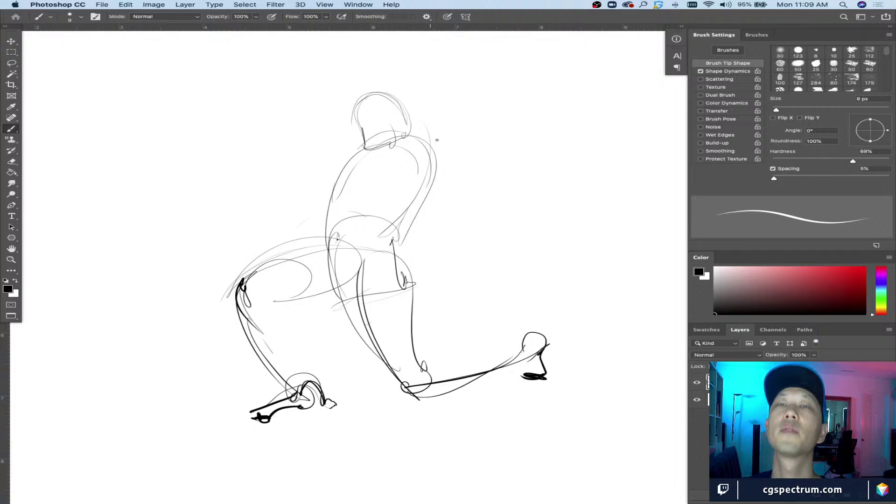
# Step: Sketch the kneeling figure's shoulder and arms reaching forward, with the hands holding a pistol
pyautogui.moveTo(436, 140)
pyautogui.mouseDown()
pyautogui.moveTo(408, 168)
pyautogui.moveTo(418, 163)
pyautogui.moveTo(329, 173)
pyautogui.mouseUp()
pyautogui.moveTo(424, 158)
pyautogui.mouseDown()
pyautogui.moveTo(313, 180)
pyautogui.moveTo(295, 177)
pyautogui.moveTo(320, 166)
pyautogui.moveTo(212, 156)
pyautogui.moveTo(182, 138)
pyautogui.mouseUp()
pyautogui.moveTo(184, 139); pyautogui.dragTo(188, 153)
pyautogui.moveTo(189, 143)
pyautogui.mouseDown()
pyautogui.moveTo(168, 143)
pyautogui.moveTo(195, 125)
pyautogui.moveTo(138, 128)
pyautogui.moveTo(144, 137)
pyautogui.moveTo(211, 149)
pyautogui.mouseUp()
pyautogui.moveTo(228, 139)
pyautogui.mouseDown()
pyautogui.moveTo(357, 123)
pyautogui.moveTo(342, 129)
pyautogui.mouseUp()
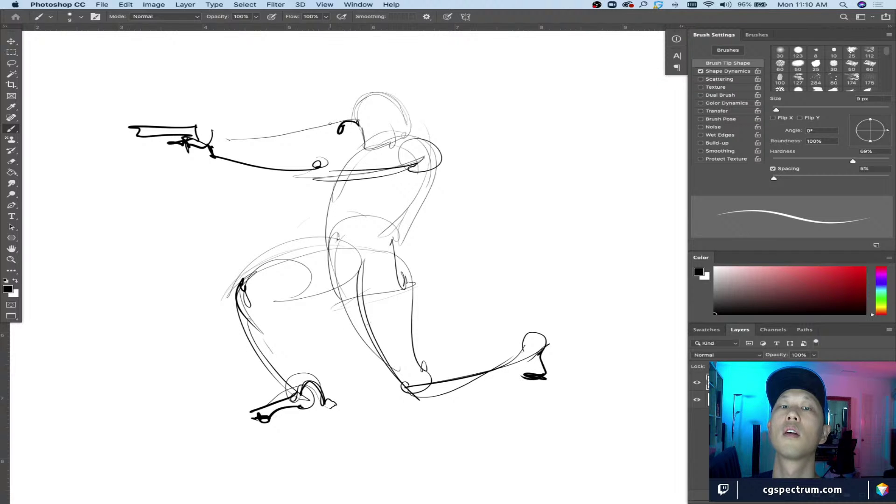
pyautogui.press('super+minus')
pyautogui.press('super+equal')
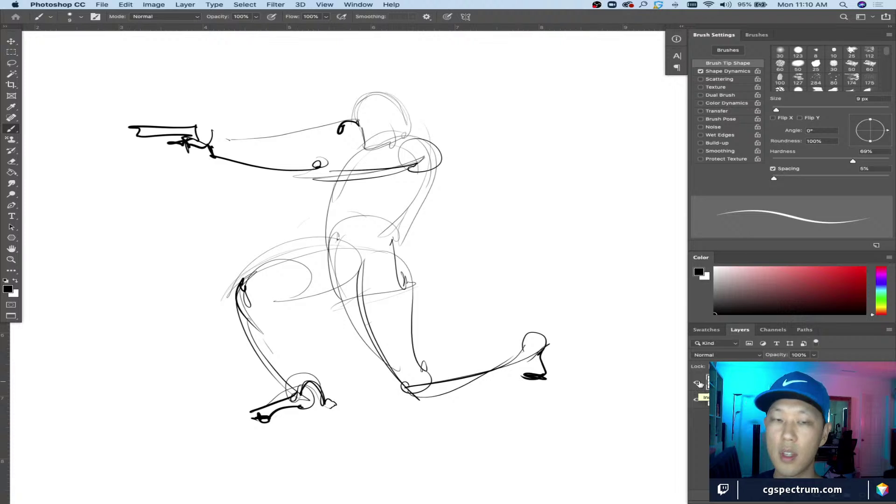
# Step: Hide the kneeling figure's layer, add a new empty layer above it and reduce the brush to 8 px
pyautogui.click(699, 383)
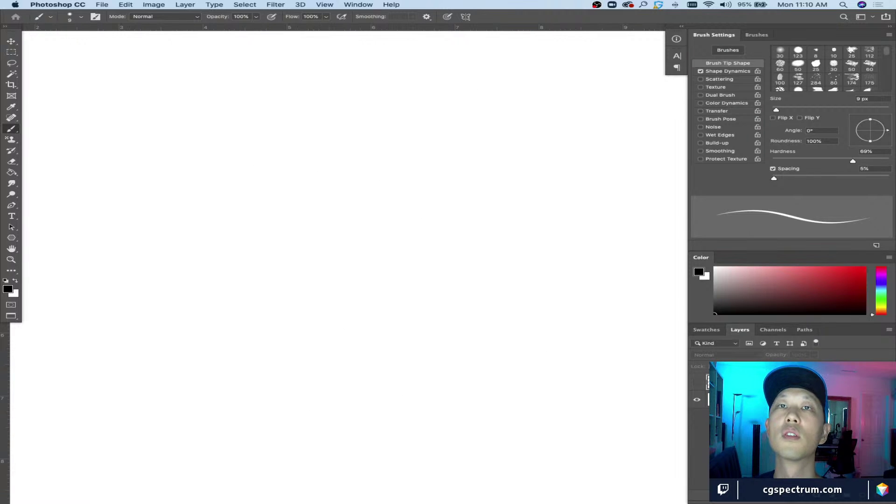
pyautogui.press('Tab')
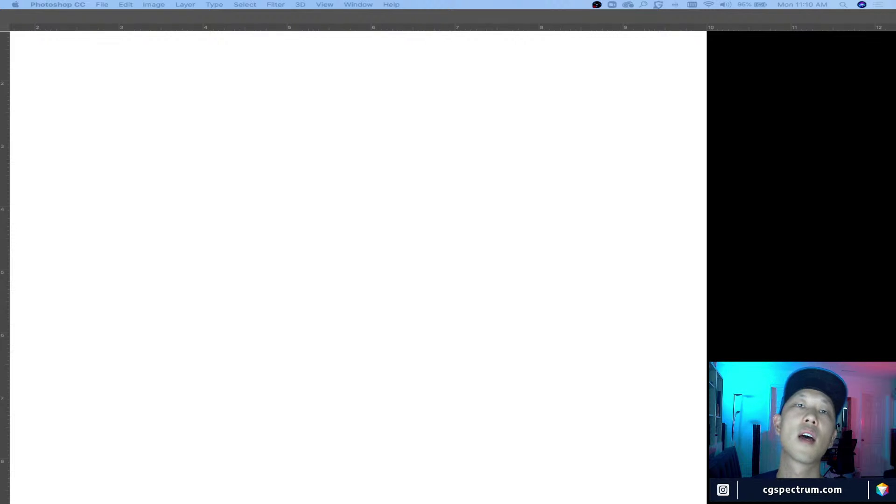
pyautogui.press('Tab')
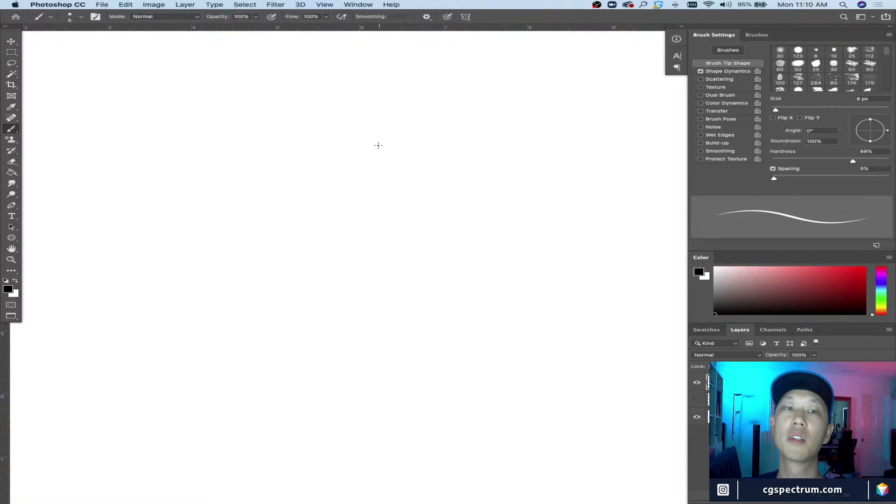
# Step: Sketch a second figure's ribcage and waist with a centerline and a sweeping action line curving down the body
pyautogui.moveTo(329, 163); pyautogui.dragTo(356, 93)
pyautogui.moveTo(433, 174)
pyautogui.mouseDown()
pyautogui.moveTo(349, 100)
pyautogui.moveTo(331, 163)
pyautogui.mouseUp()
pyautogui.moveTo(331, 164)
pyautogui.mouseDown()
pyautogui.moveTo(433, 174)
pyautogui.moveTo(315, 338)
pyautogui.mouseUp()
pyautogui.moveTo(382, 98); pyautogui.dragTo(426, 219)
pyautogui.moveTo(374, 96)
pyautogui.mouseDown()
pyautogui.moveTo(331, 163)
pyautogui.moveTo(350, 172)
pyautogui.mouseUp()
pyautogui.moveTo(429, 172)
pyautogui.mouseDown()
pyautogui.moveTo(433, 188)
pyautogui.moveTo(357, 190)
pyautogui.mouseUp()
pyautogui.moveTo(392, 156); pyautogui.dragTo(414, 175)
pyautogui.moveTo(364, 94); pyautogui.dragTo(420, 158)
pyautogui.moveTo(384, 119); pyautogui.dragTo(386, 142)
pyautogui.moveTo(363, 91); pyautogui.dragTo(401, 188)
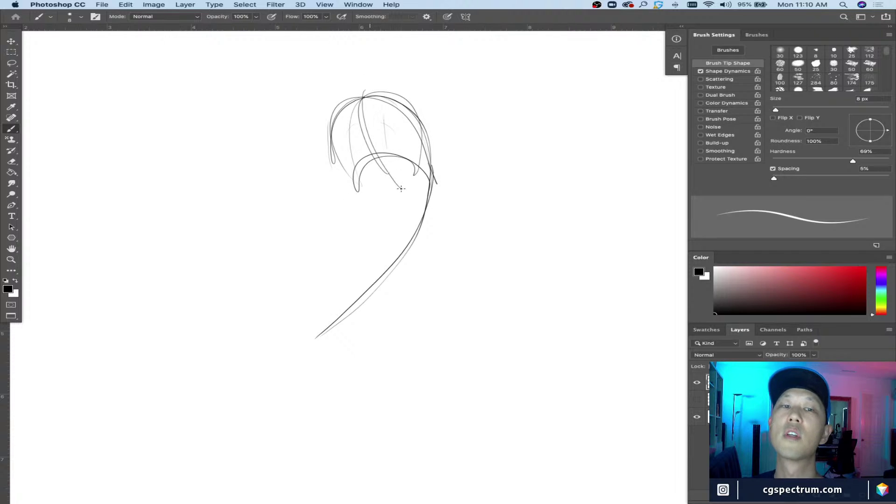
# Step: Sketch the second figure's pelvis, one leg stretched diagonally outward and the supporting leg with its foot flat on the ground
pyautogui.moveTo(360, 114); pyautogui.dragTo(364, 133)
pyautogui.moveTo(378, 173); pyautogui.dragTo(374, 191)
pyautogui.moveTo(414, 171); pyautogui.dragTo(292, 372)
pyautogui.moveTo(444, 183)
pyautogui.mouseDown()
pyautogui.moveTo(304, 382)
pyautogui.moveTo(443, 185)
pyautogui.mouseUp()
pyautogui.moveTo(402, 191)
pyautogui.mouseDown()
pyautogui.moveTo(364, 242)
pyautogui.moveTo(394, 252)
pyautogui.moveTo(387, 239)
pyautogui.moveTo(252, 390)
pyautogui.mouseUp()
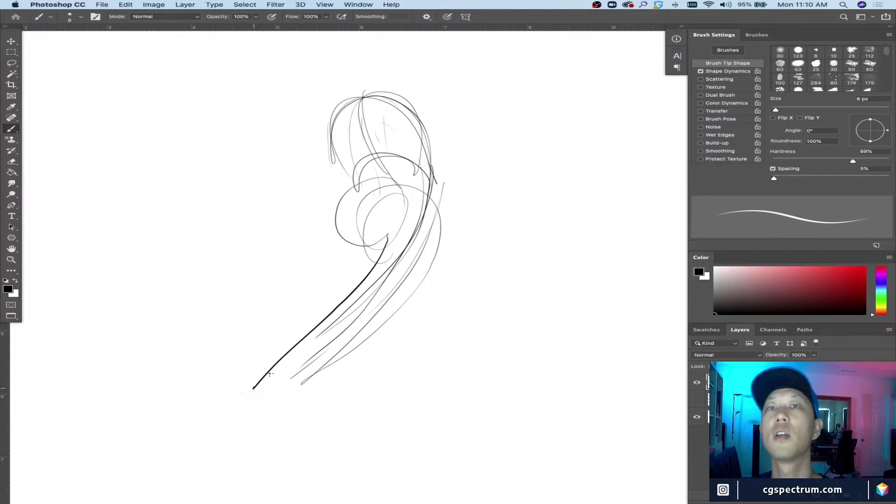
pyautogui.moveTo(359, 301); pyautogui.dragTo(254, 388)
pyautogui.moveTo(269, 371)
pyautogui.mouseDown()
pyautogui.moveTo(224, 404)
pyautogui.moveTo(326, 345)
pyautogui.mouseUp()
pyautogui.moveTo(398, 148); pyautogui.dragTo(339, 237)
pyautogui.moveTo(343, 239); pyautogui.dragTo(369, 269)
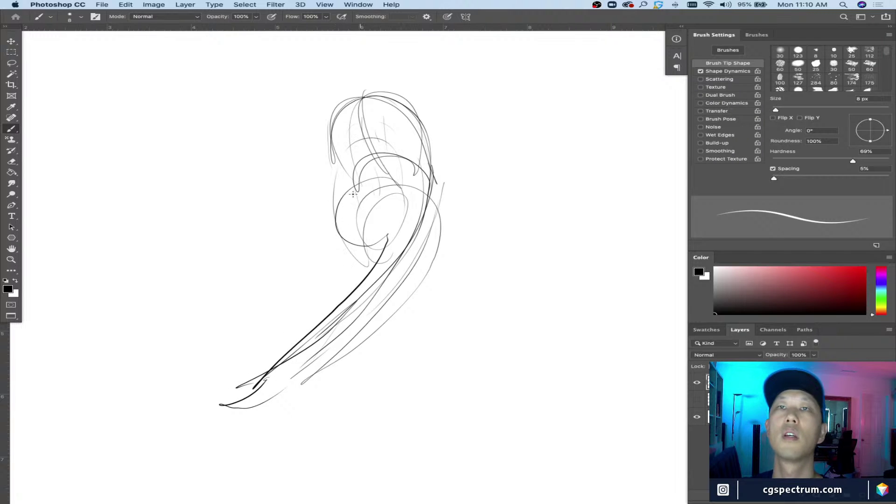
pyautogui.moveTo(354, 191)
pyautogui.mouseDown()
pyautogui.moveTo(362, 269)
pyautogui.moveTo(398, 398)
pyautogui.moveTo(408, 400)
pyautogui.moveTo(398, 401)
pyautogui.moveTo(426, 409)
pyautogui.moveTo(399, 412)
pyautogui.moveTo(421, 401)
pyautogui.moveTo(457, 409)
pyautogui.mouseUp()
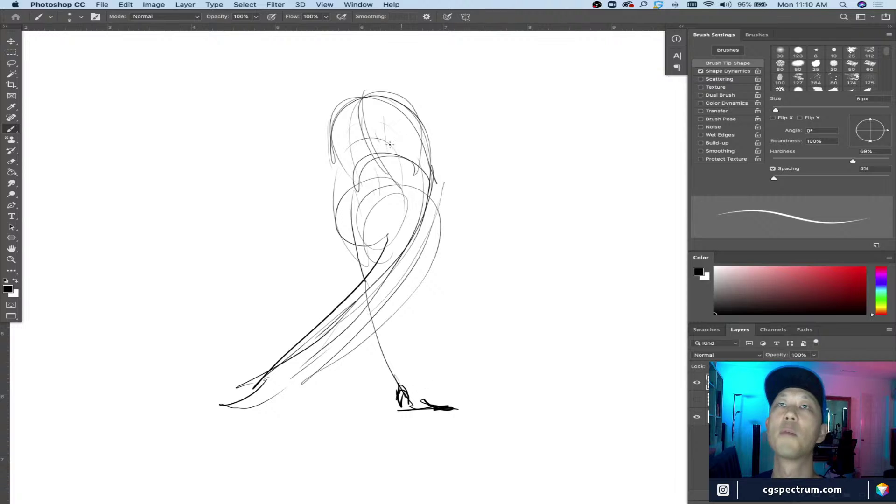
# Step: Sketch the second figure's arms, one raised outward and one bent at the elbow, and add the round head
pyautogui.moveTo(475, 117); pyautogui.dragTo(492, 99)
pyautogui.moveTo(420, 114); pyautogui.dragTo(469, 77)
pyautogui.moveTo(387, 100)
pyautogui.mouseDown()
pyautogui.moveTo(475, 33)
pyautogui.moveTo(329, 97)
pyautogui.moveTo(250, 113)
pyautogui.mouseUp()
pyautogui.moveTo(353, 95)
pyautogui.mouseDown()
pyautogui.moveTo(208, 139)
pyautogui.moveTo(276, 125)
pyautogui.moveTo(196, 74)
pyautogui.mouseUp()
pyautogui.moveTo(293, 128); pyautogui.dragTo(203, 78)
pyautogui.moveTo(180, 80); pyautogui.dragTo(186, 63)
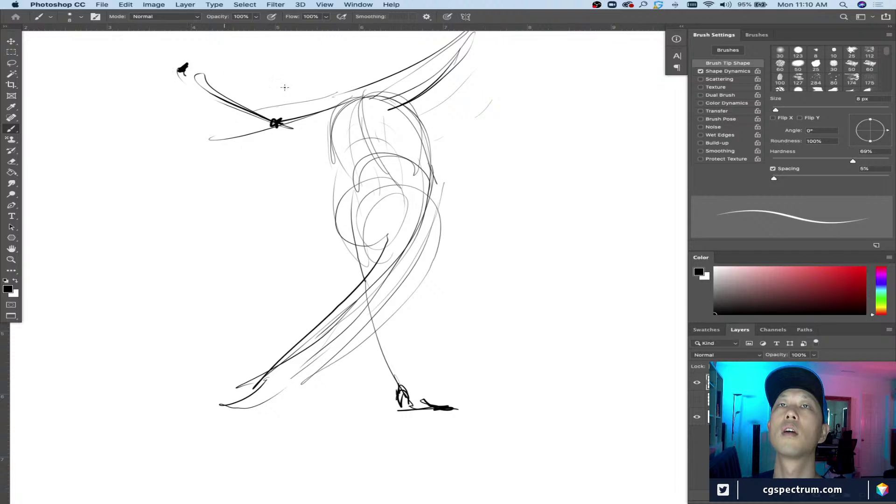
pyautogui.moveTo(343, 42)
pyautogui.mouseDown()
pyautogui.moveTo(397, 58)
pyautogui.moveTo(368, 82)
pyautogui.moveTo(343, 41)
pyautogui.moveTo(359, 86)
pyautogui.moveTo(479, 40)
pyautogui.mouseUp()
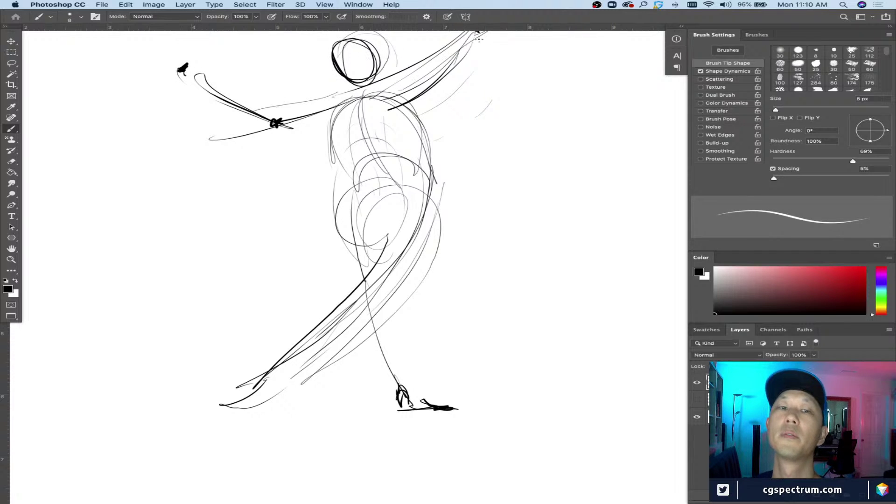
# Step: Hide the second figure's layer and add another empty layer for a new sketch
pyautogui.click(696, 383)
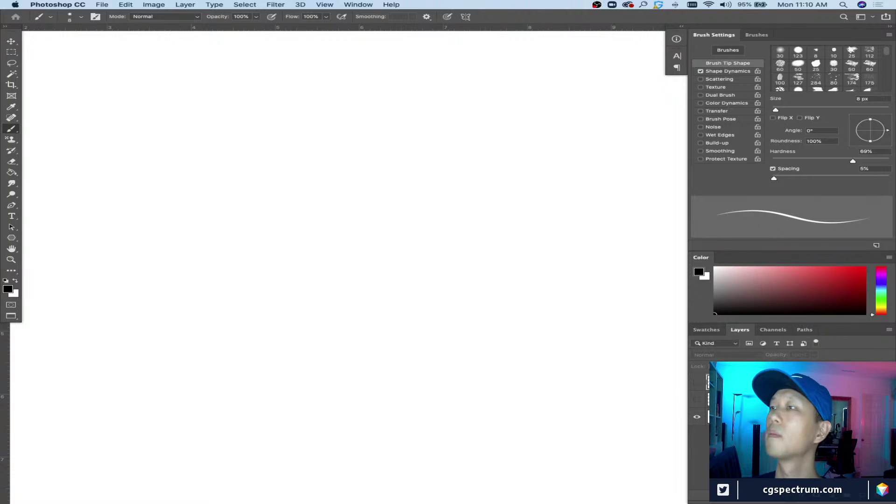
pyautogui.press('Tab')
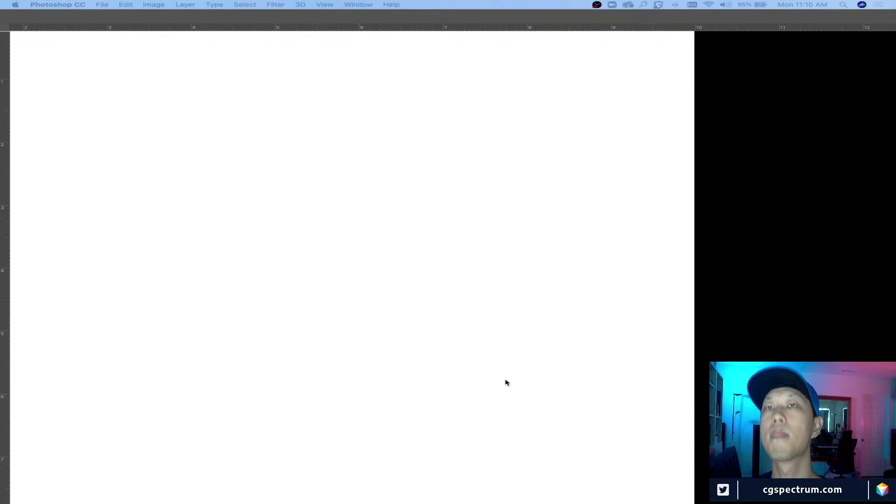
pyautogui.press('Tab')
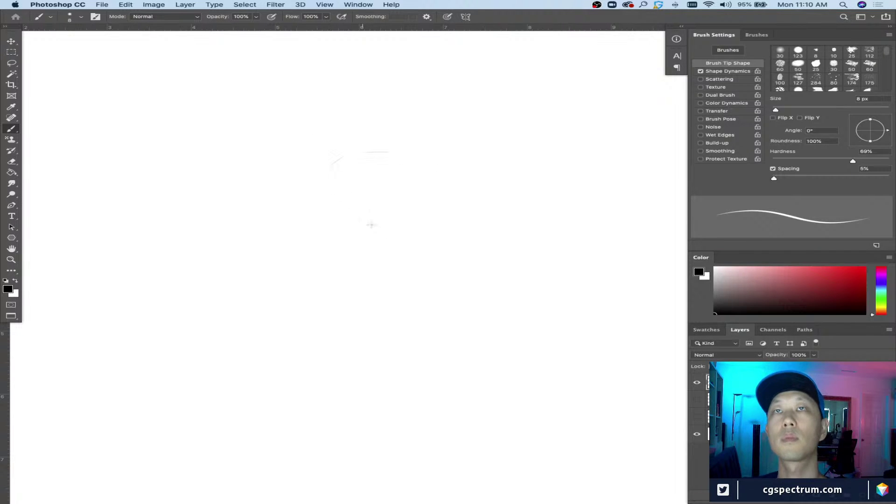
# Step: Sketch the third figure's arched torso and pelvis, with one leg folded underneath and the other stretched low along the ground
pyautogui.moveTo(325, 147)
pyautogui.mouseDown()
pyautogui.moveTo(473, 217)
pyautogui.moveTo(460, 290)
pyautogui.mouseUp()
pyautogui.moveTo(329, 141)
pyautogui.mouseDown()
pyautogui.moveTo(352, 185)
pyautogui.moveTo(417, 216)
pyautogui.moveTo(396, 255)
pyautogui.moveTo(405, 284)
pyautogui.moveTo(404, 273)
pyautogui.moveTo(566, 320)
pyautogui.moveTo(551, 322)
pyautogui.moveTo(560, 332)
pyautogui.moveTo(518, 310)
pyautogui.moveTo(362, 331)
pyautogui.moveTo(401, 313)
pyautogui.moveTo(356, 332)
pyautogui.mouseUp()
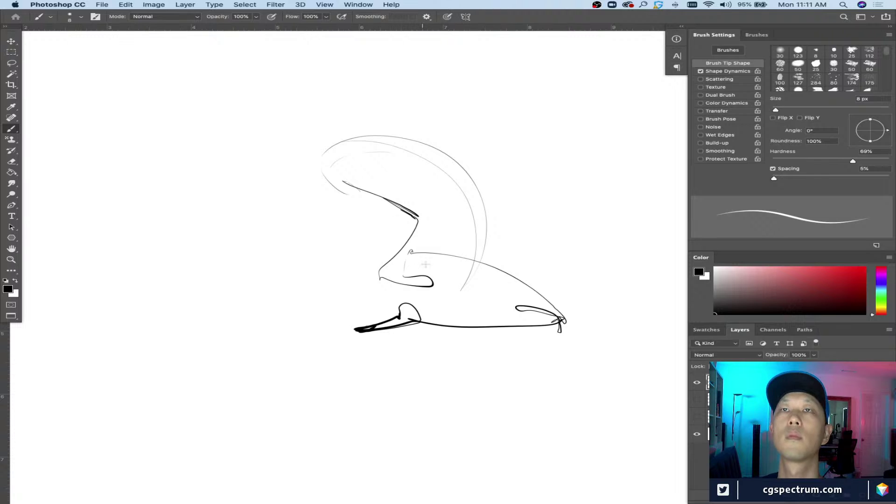
pyautogui.moveTo(453, 254)
pyautogui.mouseDown()
pyautogui.moveTo(344, 256)
pyautogui.moveTo(430, 243)
pyautogui.moveTo(259, 302)
pyautogui.mouseUp()
pyautogui.moveTo(389, 238)
pyautogui.mouseDown()
pyautogui.moveTo(242, 317)
pyautogui.moveTo(252, 289)
pyautogui.moveTo(257, 303)
pyautogui.moveTo(233, 309)
pyautogui.moveTo(263, 310)
pyautogui.moveTo(121, 335)
pyautogui.mouseUp()
pyautogui.moveTo(253, 285)
pyautogui.mouseDown()
pyautogui.moveTo(117, 329)
pyautogui.moveTo(89, 313)
pyautogui.moveTo(70, 356)
pyautogui.moveTo(137, 329)
pyautogui.moveTo(89, 349)
pyautogui.mouseUp()
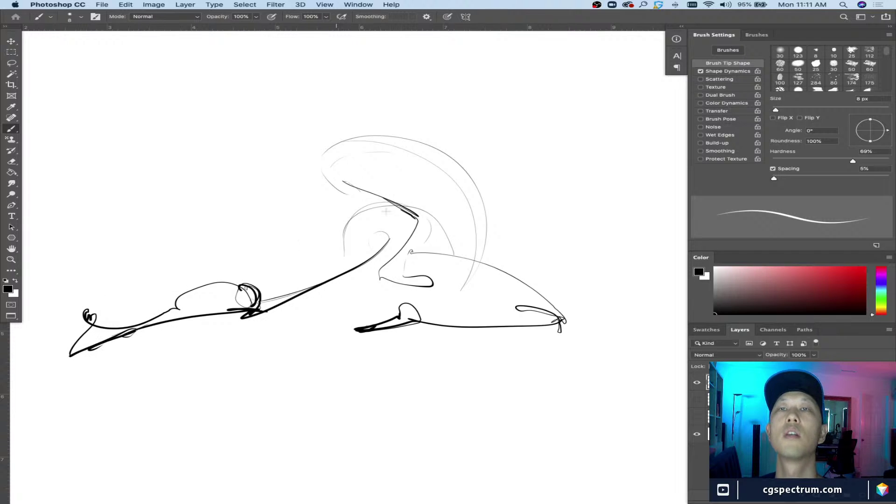
# Step: Sketch the third figure's near shoulder and an arm reaching straight forward, ending in a hand bent up at the wrist
pyautogui.moveTo(341, 157); pyautogui.dragTo(230, 170)
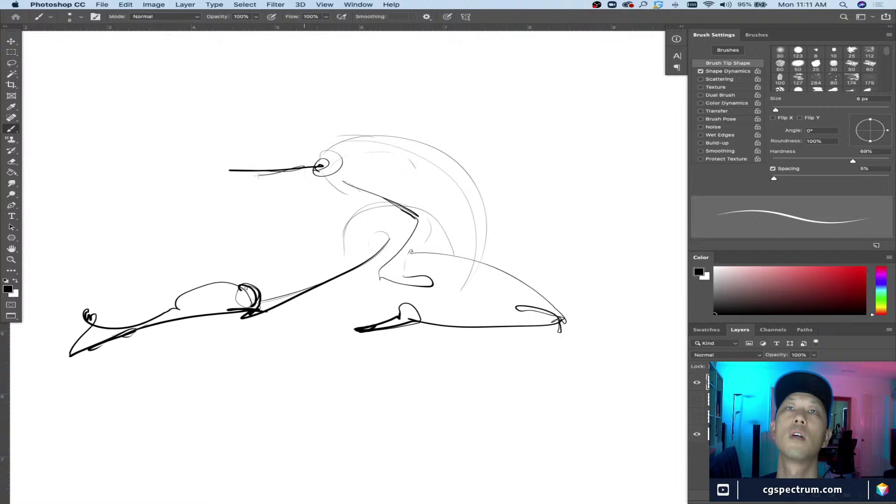
pyautogui.moveTo(306, 167); pyautogui.dragTo(236, 165)
pyautogui.moveTo(326, 154); pyautogui.dragTo(138, 161)
pyautogui.moveTo(224, 169); pyautogui.dragTo(166, 166)
pyautogui.moveTo(280, 153); pyautogui.dragTo(161, 165)
pyautogui.moveTo(135, 137)
pyautogui.mouseDown()
pyautogui.moveTo(170, 164)
pyautogui.moveTo(152, 151)
pyautogui.mouseUp()
# Step: Add the third figure's lowered round head and sketch the other arm raised diagonally up behind the back with spread fingers
pyautogui.moveTo(254, 136)
pyautogui.mouseDown()
pyautogui.moveTo(270, 150)
pyautogui.moveTo(216, 173)
pyautogui.moveTo(233, 201)
pyautogui.moveTo(263, 164)
pyautogui.moveTo(225, 197)
pyautogui.moveTo(246, 203)
pyautogui.mouseUp()
pyautogui.moveTo(287, 137); pyautogui.dragTo(327, 137)
pyautogui.moveTo(407, 112)
pyautogui.mouseDown()
pyautogui.moveTo(369, 150)
pyautogui.moveTo(335, 136)
pyautogui.mouseUp()
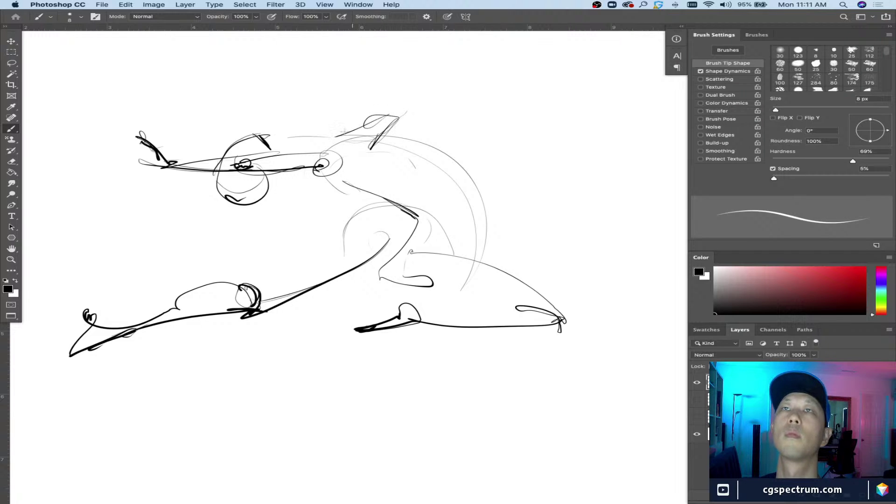
pyautogui.moveTo(447, 61)
pyautogui.mouseDown()
pyautogui.moveTo(388, 124)
pyautogui.moveTo(432, 63)
pyautogui.moveTo(499, 34)
pyautogui.moveTo(490, 38)
pyautogui.moveTo(504, 52)
pyautogui.moveTo(480, 69)
pyautogui.moveTo(443, 66)
pyautogui.mouseUp()
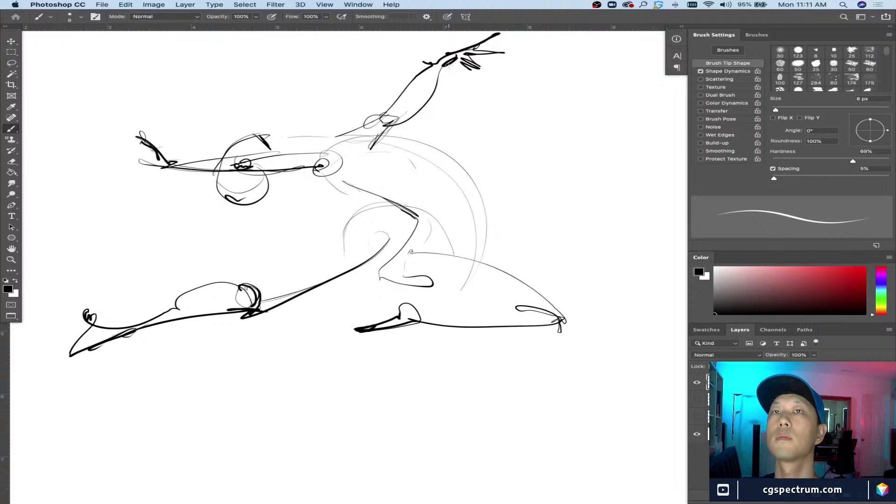
# Step: Hide the third figure's layer and add an empty layer for the fourth sketch
pyautogui.click(698, 384)
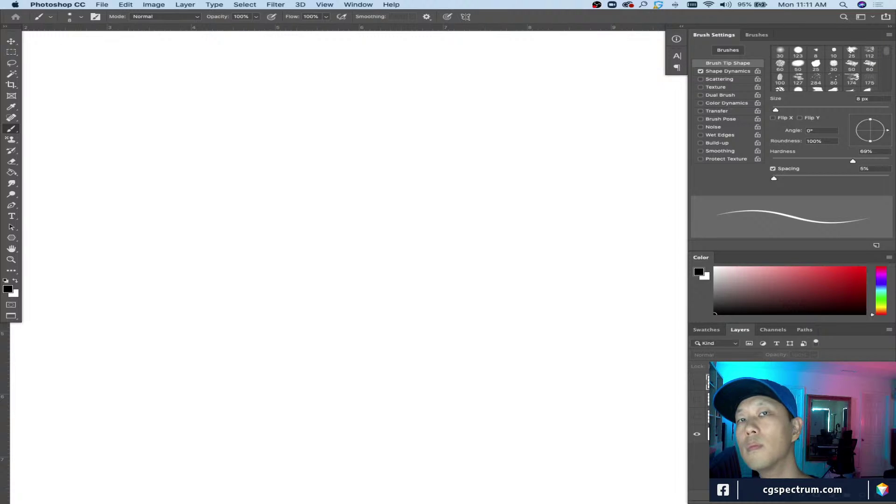
pyautogui.press('Tab')
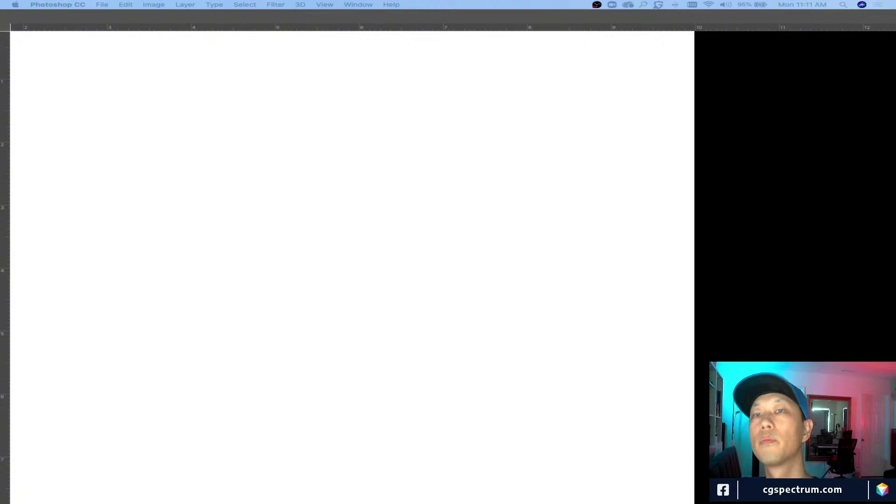
pyautogui.press('Tab')
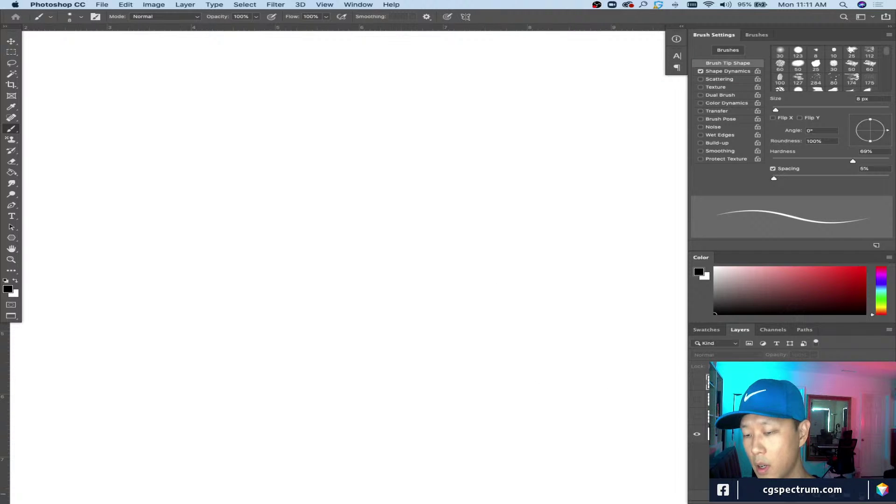
pyautogui.press('super+shift+alt+n')
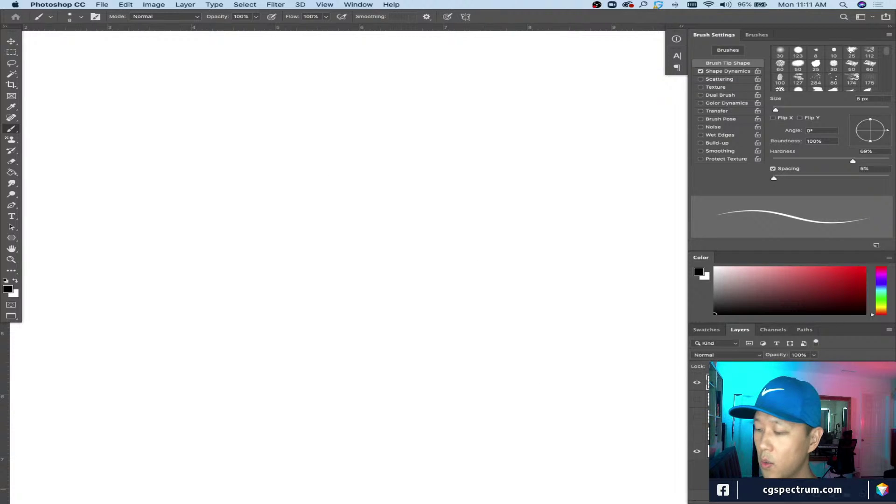
# Step: Sketch the fourth figure's rounded ribcage, curved waist and tilted pelvis with light strokes
pyautogui.moveTo(374, 187); pyautogui.dragTo(387, 222)
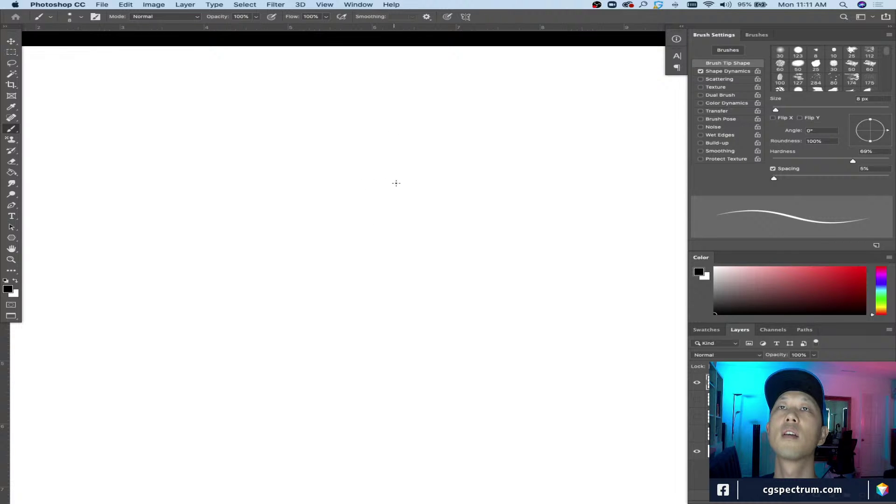
pyautogui.moveTo(350, 130); pyautogui.dragTo(411, 172)
pyautogui.moveTo(324, 180)
pyautogui.mouseDown()
pyautogui.moveTo(422, 172)
pyautogui.moveTo(402, 211)
pyautogui.mouseUp()
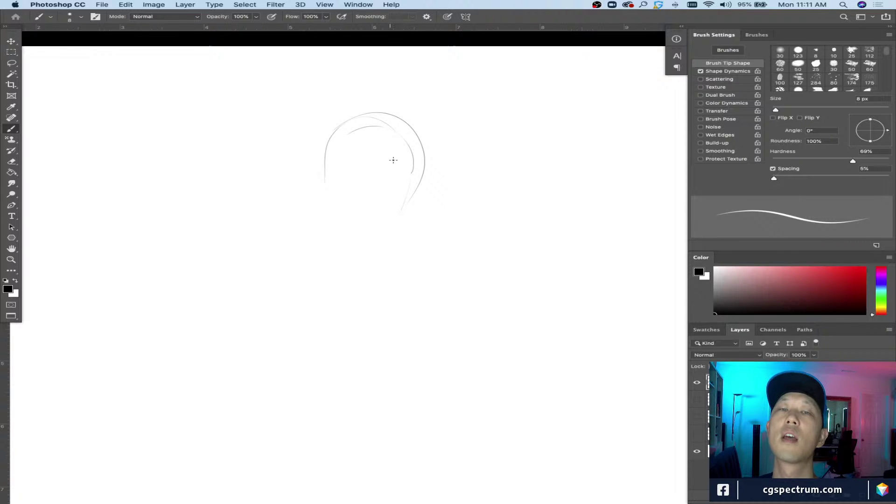
pyautogui.moveTo(341, 198)
pyautogui.mouseDown()
pyautogui.moveTo(410, 184)
pyautogui.moveTo(366, 271)
pyautogui.mouseUp()
pyautogui.moveTo(348, 161)
pyautogui.mouseDown()
pyautogui.moveTo(282, 227)
pyautogui.moveTo(297, 327)
pyautogui.mouseUp()
pyautogui.moveTo(285, 224)
pyautogui.mouseDown()
pyautogui.moveTo(329, 239)
pyautogui.moveTo(321, 293)
pyautogui.mouseUp()
# Step: Sketch the fourth figure's legs, one supporting the hip and the other stretched diagonally outward, each with a foot
pyautogui.moveTo(299, 218)
pyautogui.mouseDown()
pyautogui.moveTo(273, 270)
pyautogui.moveTo(303, 335)
pyautogui.moveTo(309, 441)
pyautogui.moveTo(327, 451)
pyautogui.mouseUp()
pyautogui.moveTo(292, 415); pyautogui.dragTo(304, 444)
pyautogui.moveTo(261, 360); pyautogui.dragTo(276, 392)
pyautogui.moveTo(268, 260); pyautogui.dragTo(254, 312)
pyautogui.moveTo(398, 242)
pyautogui.mouseDown()
pyautogui.moveTo(388, 220)
pyautogui.moveTo(354, 242)
pyautogui.moveTo(518, 424)
pyautogui.moveTo(519, 455)
pyautogui.moveTo(533, 458)
pyautogui.mouseUp()
pyautogui.moveTo(517, 421)
pyautogui.mouseDown()
pyautogui.moveTo(512, 449)
pyautogui.moveTo(524, 451)
pyautogui.mouseUp()
pyautogui.moveTo(500, 388); pyautogui.dragTo(459, 320)
# Step: Draw the fourth figure's chest centerline and slanted shoulder line, and sketch one arm hanging down at the side
pyautogui.moveTo(343, 106); pyautogui.dragTo(364, 179)
pyautogui.moveTo(347, 138)
pyautogui.mouseDown()
pyautogui.moveTo(422, 131)
pyautogui.moveTo(403, 127)
pyautogui.mouseUp()
pyautogui.moveTo(444, 100)
pyautogui.mouseDown()
pyautogui.moveTo(400, 109)
pyautogui.moveTo(445, 112)
pyautogui.moveTo(443, 256)
pyautogui.moveTo(414, 283)
pyautogui.mouseUp()
pyautogui.moveTo(447, 184)
pyautogui.mouseDown()
pyautogui.moveTo(426, 253)
pyautogui.moveTo(429, 295)
pyautogui.mouseUp()
pyautogui.moveTo(297, 120); pyautogui.dragTo(325, 115)
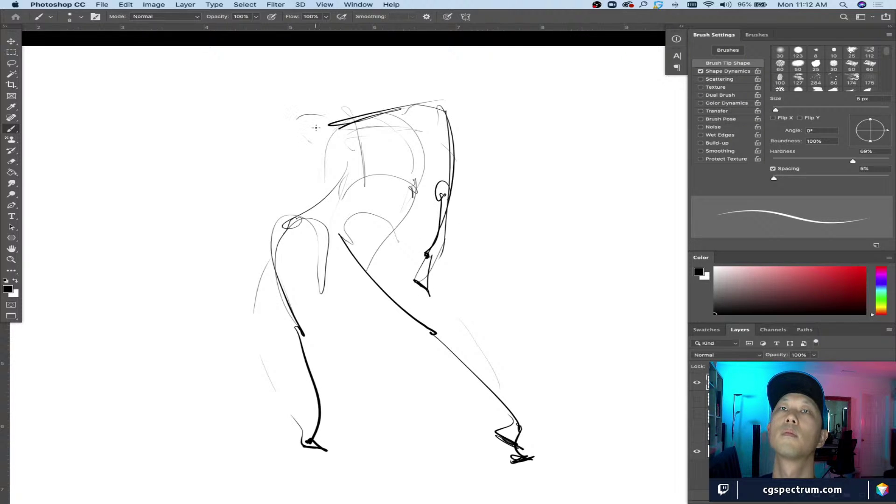
# Step: Sketch the fourth figure's other forearm with the hand resting on the hip, and add the tilted oval head
pyautogui.moveTo(320, 189)
pyautogui.mouseDown()
pyautogui.moveTo(329, 194)
pyautogui.moveTo(308, 198)
pyautogui.moveTo(280, 229)
pyautogui.moveTo(287, 219)
pyautogui.moveTo(321, 241)
pyautogui.moveTo(322, 228)
pyautogui.moveTo(331, 236)
pyautogui.mouseUp()
pyautogui.moveTo(381, 64); pyautogui.dragTo(374, 110)
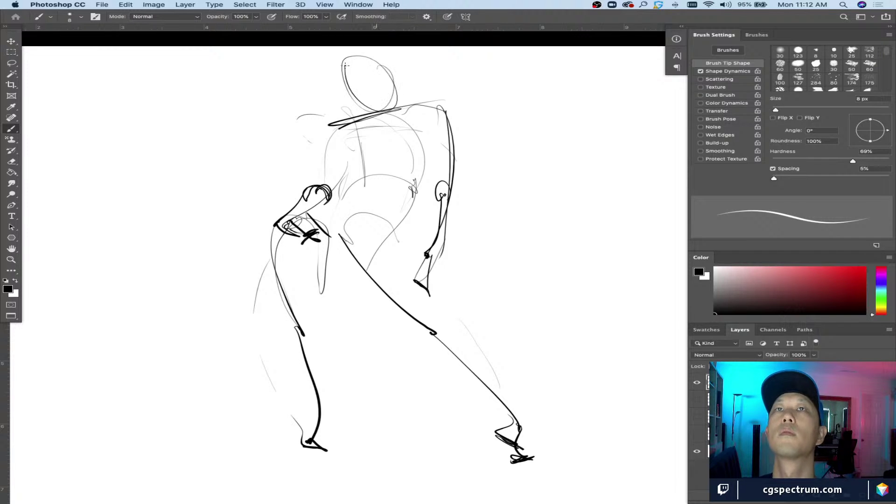
pyautogui.moveTo(354, 58); pyautogui.dragTo(392, 93)
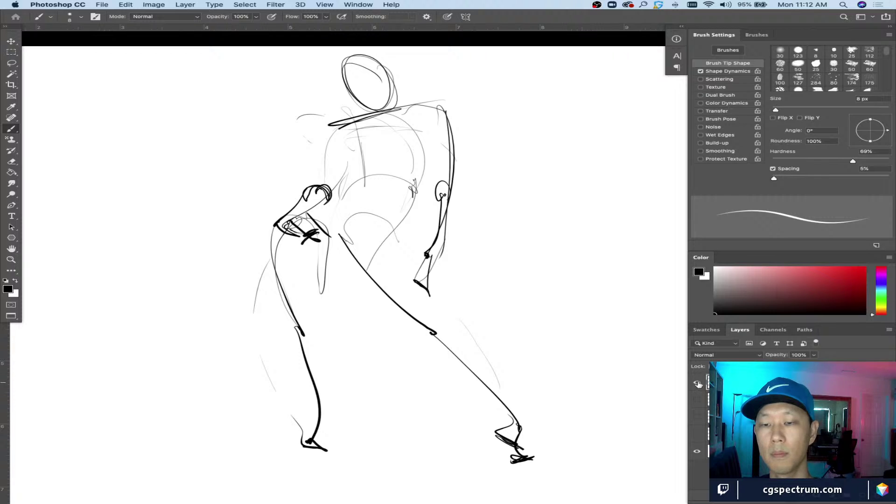
pyautogui.scroll(2, 455, 373)
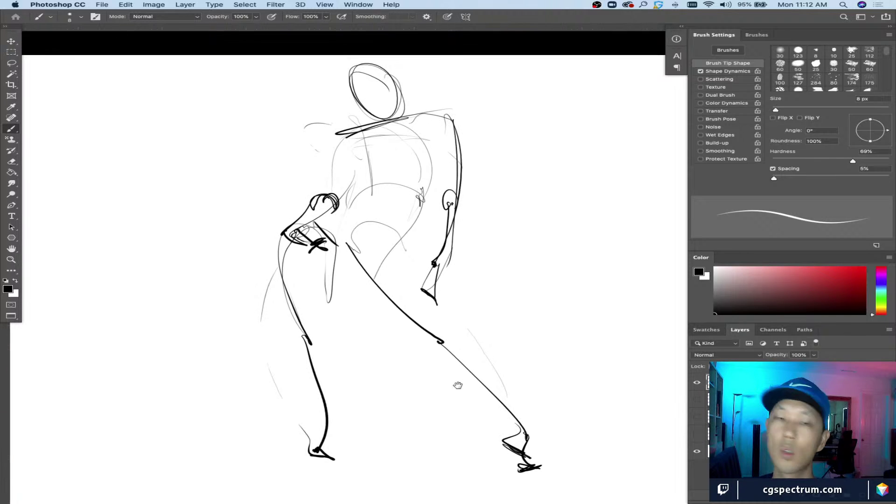
pyautogui.press('v')
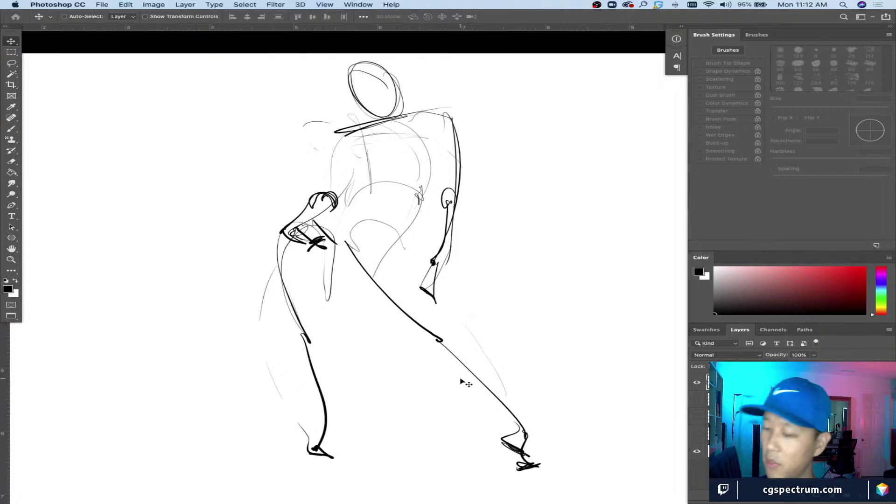
pyautogui.click(697, 381)
pyautogui.click(697, 382)
pyautogui.press('super+minus')
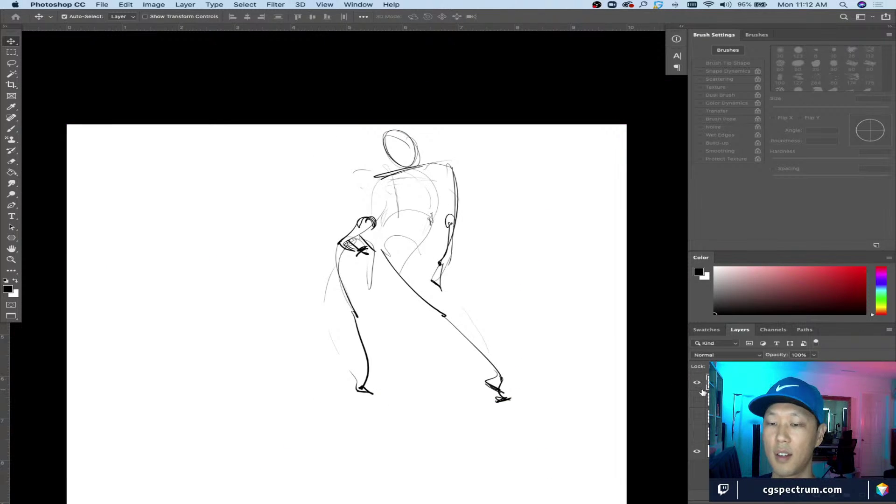
pyautogui.press('super+equal')
pyautogui.moveTo(617, 430); pyautogui.dragTo(610, 415)
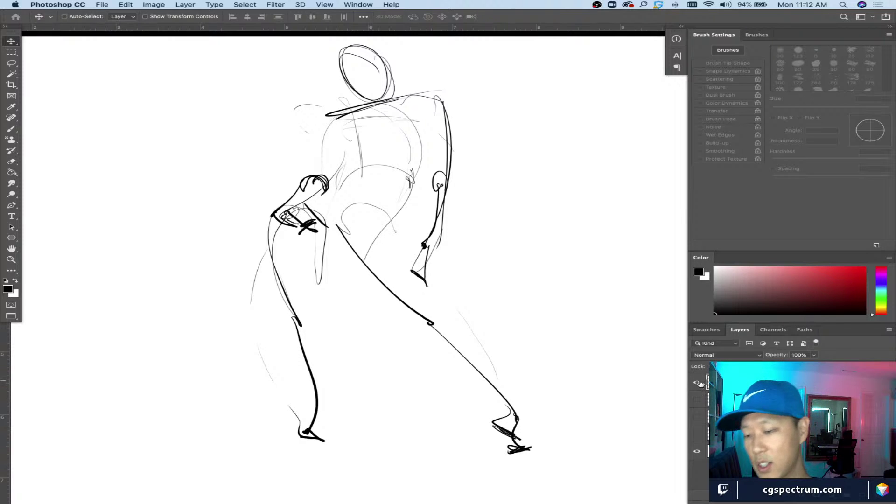
# Step: Hide the fourth figure's layer and add another empty layer ready for brush sketching
pyautogui.click(697, 385)
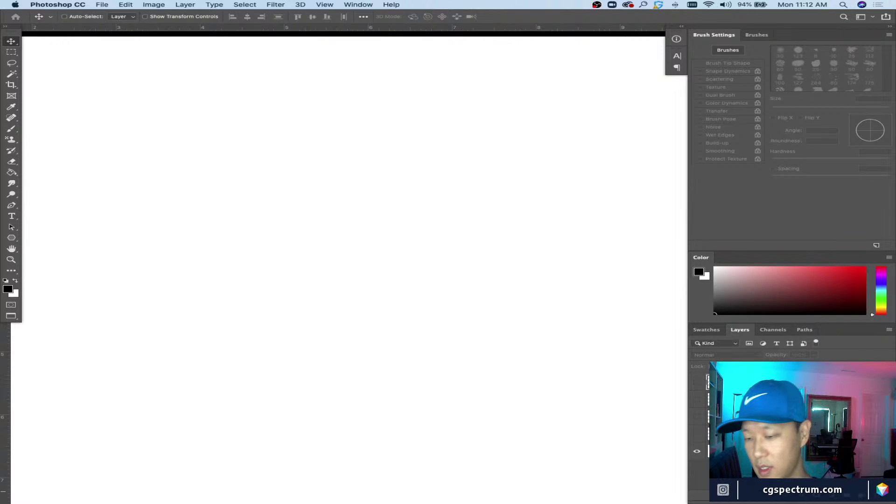
pyautogui.press('b')
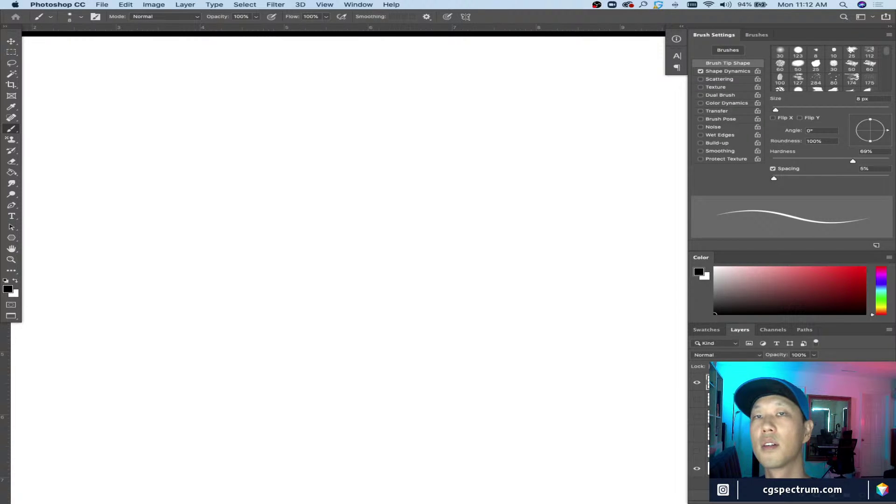
pyautogui.press('Tab')
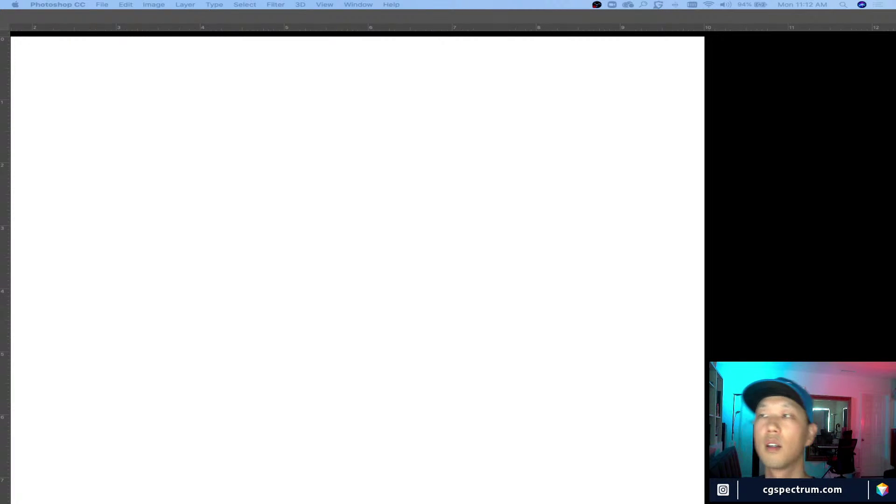
pyautogui.press('Tab')
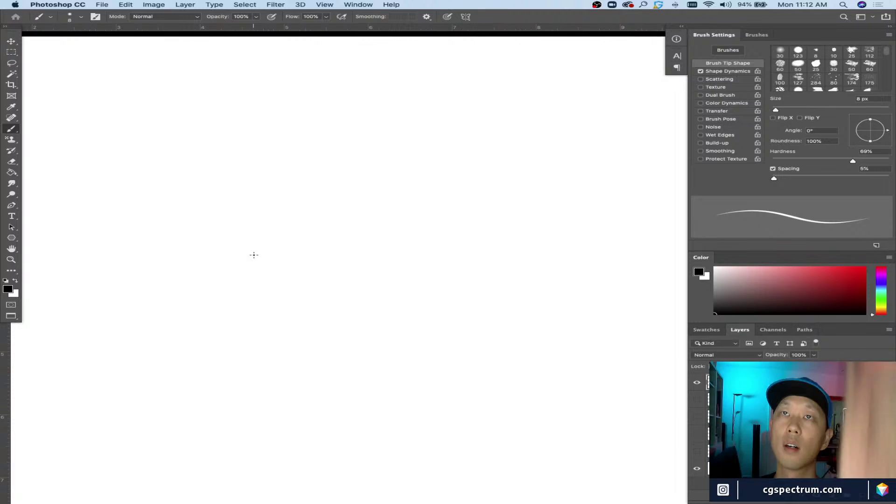
# Step: Set the brush size to 7 px and sketch the fifth figure's head, neck, round shoulder and curved chest
pyautogui.moveTo(414, 281); pyautogui.dragTo(379, 288)
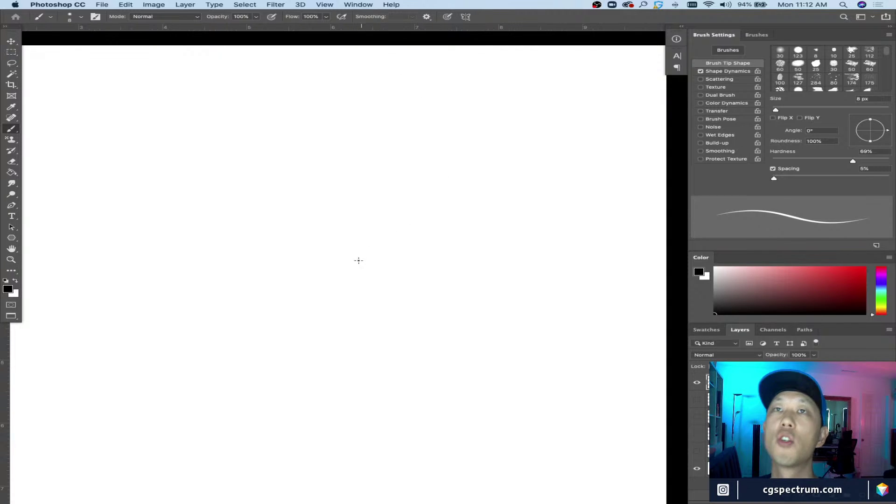
pyautogui.moveTo(355, 264); pyautogui.dragTo(370, 280)
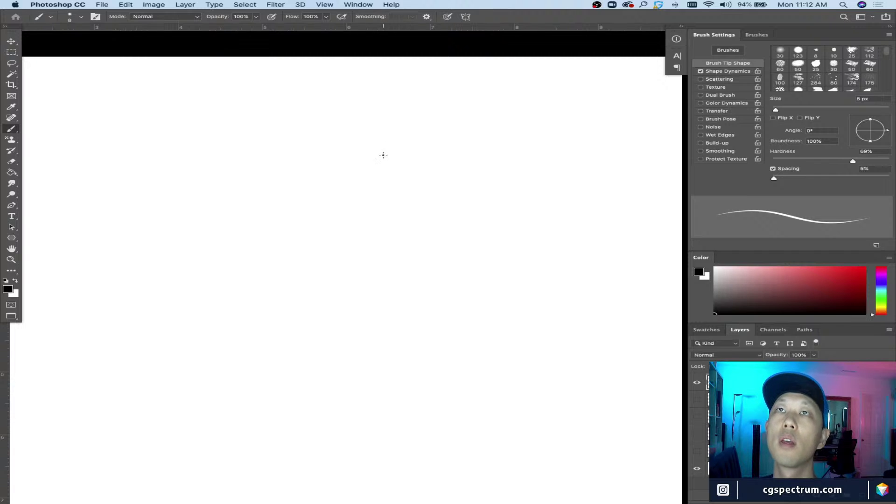
pyautogui.press('[')
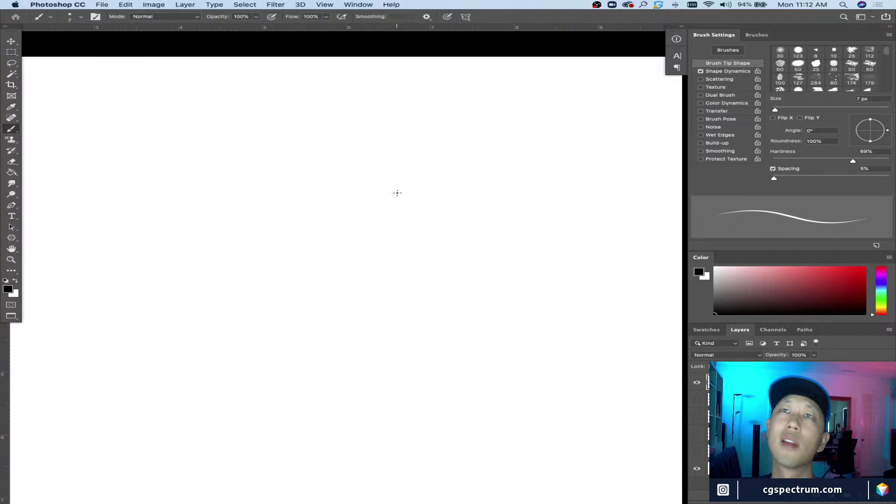
pyautogui.moveTo(453, 131)
pyautogui.mouseDown()
pyautogui.moveTo(456, 194)
pyautogui.moveTo(448, 124)
pyautogui.moveTo(400, 135)
pyautogui.moveTo(435, 162)
pyautogui.moveTo(456, 155)
pyautogui.moveTo(436, 183)
pyautogui.moveTo(424, 178)
pyautogui.moveTo(465, 183)
pyautogui.mouseUp()
pyautogui.moveTo(379, 176)
pyautogui.mouseDown()
pyautogui.moveTo(396, 187)
pyautogui.moveTo(360, 208)
pyautogui.moveTo(412, 177)
pyautogui.mouseUp()
pyautogui.moveTo(401, 158)
pyautogui.mouseDown()
pyautogui.moveTo(392, 182)
pyautogui.moveTo(416, 207)
pyautogui.moveTo(385, 263)
pyautogui.mouseUp()
pyautogui.moveTo(454, 202)
pyautogui.mouseDown()
pyautogui.moveTo(416, 232)
pyautogui.moveTo(439, 218)
pyautogui.moveTo(332, 243)
pyautogui.moveTo(453, 205)
pyautogui.moveTo(359, 240)
pyautogui.mouseUp()
pyautogui.moveTo(430, 228)
pyautogui.mouseDown()
pyautogui.moveTo(382, 243)
pyautogui.moveTo(344, 203)
pyautogui.moveTo(360, 236)
pyautogui.mouseUp()
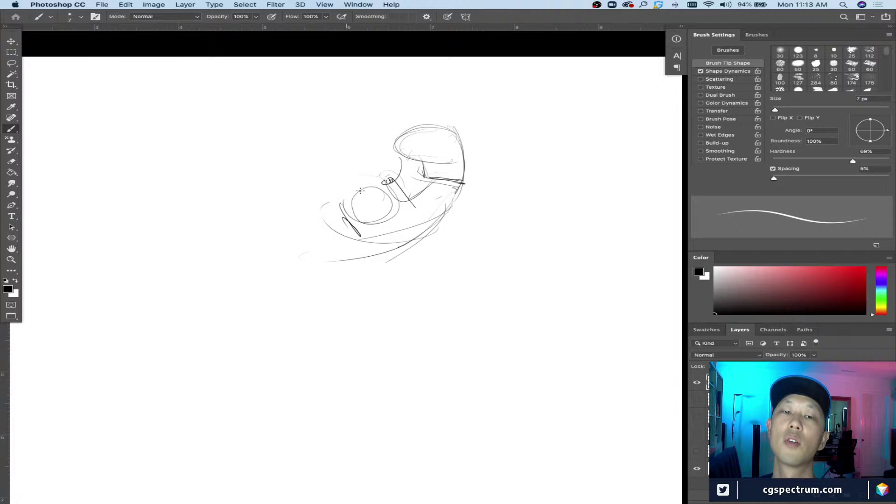
# Step: Sketch the fifth figure's hunched back curving from the neck down to the hips, and mark the waist
pyautogui.moveTo(392, 177)
pyautogui.mouseDown()
pyautogui.moveTo(337, 184)
pyautogui.moveTo(297, 225)
pyautogui.mouseUp()
pyautogui.moveTo(328, 198); pyautogui.dragTo(290, 276)
pyautogui.moveTo(312, 233)
pyautogui.mouseDown()
pyautogui.moveTo(365, 280)
pyautogui.moveTo(293, 291)
pyautogui.moveTo(334, 314)
pyautogui.mouseUp()
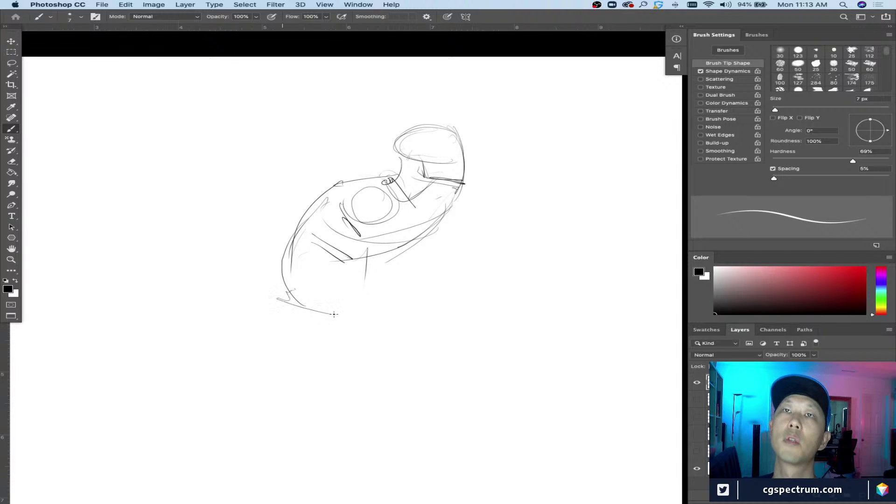
# Step: Sketch the fifth figure's front thigh extending forward from the hip to the bent knee
pyautogui.moveTo(290, 289)
pyautogui.mouseDown()
pyautogui.moveTo(518, 362)
pyautogui.moveTo(508, 341)
pyautogui.mouseUp()
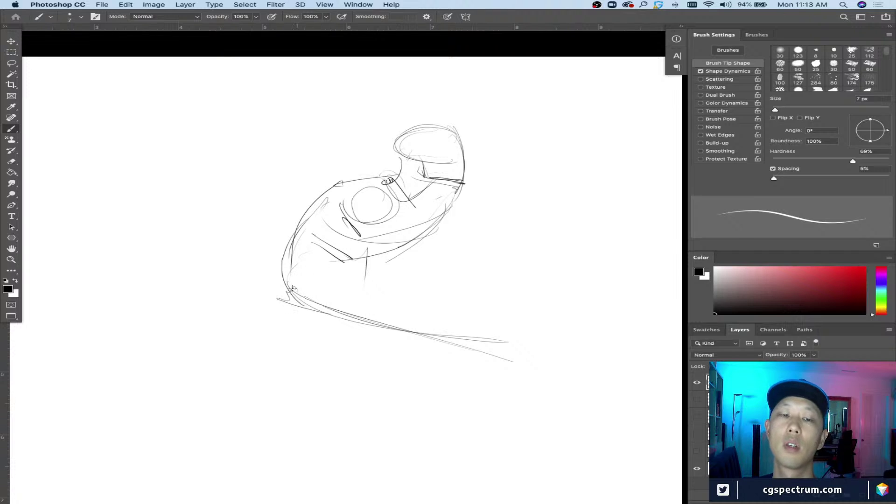
pyautogui.moveTo(294, 287)
pyautogui.mouseDown()
pyautogui.moveTo(476, 353)
pyautogui.moveTo(295, 292)
pyautogui.moveTo(359, 274)
pyautogui.moveTo(471, 345)
pyautogui.moveTo(463, 349)
pyautogui.mouseUp()
pyautogui.moveTo(432, 313)
pyautogui.mouseDown()
pyautogui.moveTo(474, 343)
pyautogui.moveTo(455, 355)
pyautogui.mouseUp()
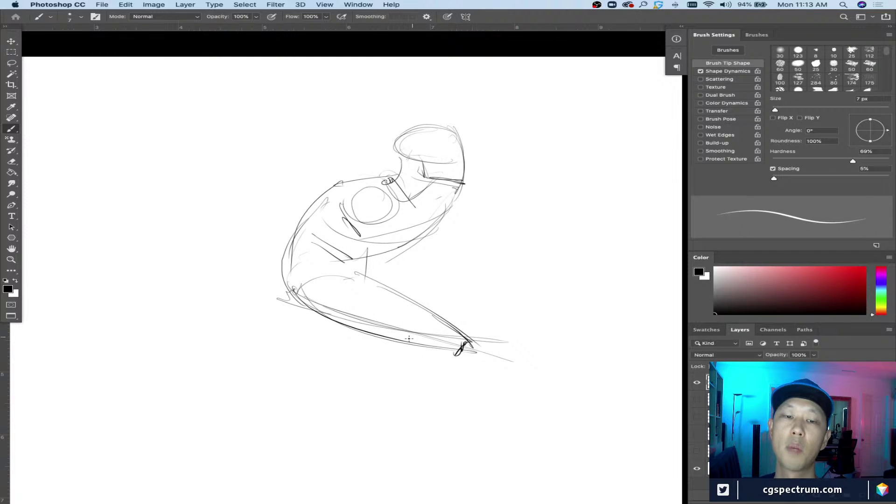
# Step: Sketch the fifth figure's front lower leg angling back from the knee, and add the planted foot
pyautogui.moveTo(409, 337)
pyautogui.mouseDown()
pyautogui.moveTo(429, 349)
pyautogui.moveTo(426, 380)
pyautogui.moveTo(355, 425)
pyautogui.mouseUp()
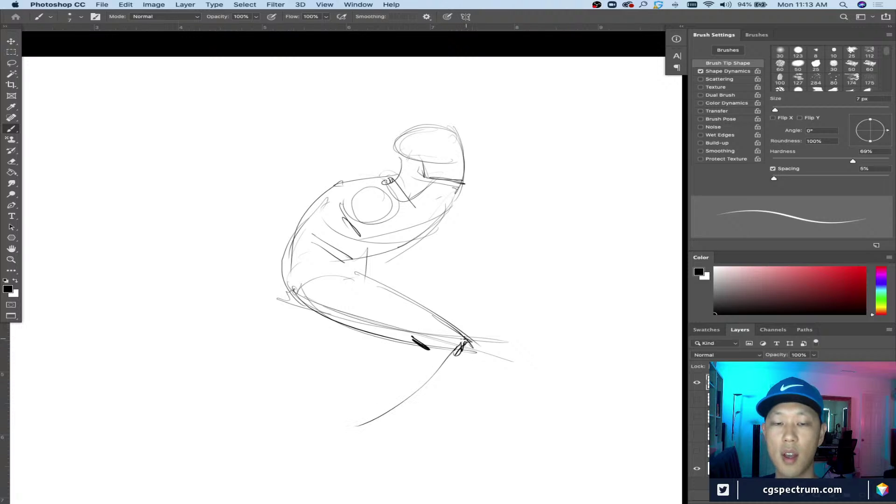
pyautogui.moveTo(459, 347); pyautogui.dragTo(359, 450)
pyautogui.moveTo(422, 355); pyautogui.dragTo(339, 443)
pyautogui.moveTo(422, 399)
pyautogui.mouseDown()
pyautogui.moveTo(362, 437)
pyautogui.moveTo(343, 426)
pyautogui.moveTo(360, 444)
pyautogui.moveTo(376, 440)
pyautogui.moveTo(404, 469)
pyautogui.moveTo(352, 462)
pyautogui.mouseUp()
pyautogui.moveTo(359, 463); pyautogui.dragTo(314, 442)
pyautogui.moveTo(385, 466)
pyautogui.mouseDown()
pyautogui.moveTo(408, 467)
pyautogui.moveTo(377, 471)
pyautogui.mouseUp()
# Step: Sketch the fifth figure's rear thigh reaching back from the hip to the knee
pyautogui.moveTo(346, 274); pyautogui.dragTo(264, 362)
pyautogui.moveTo(332, 318); pyautogui.dragTo(274, 355)
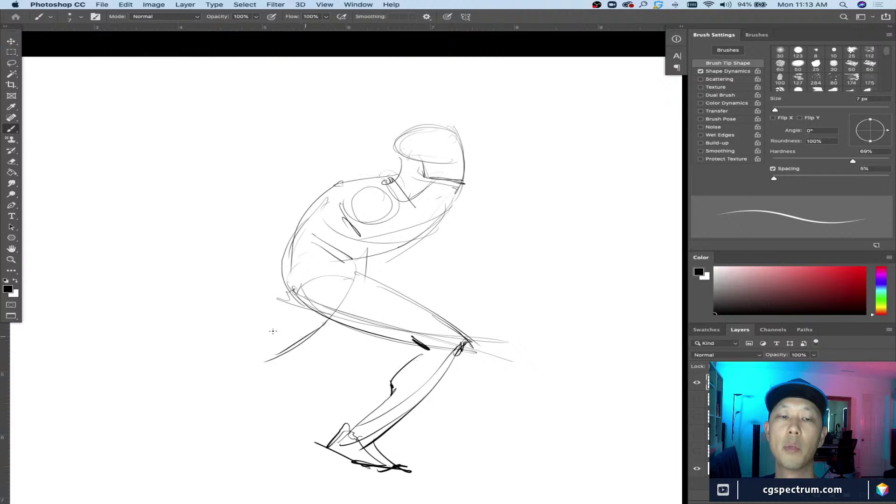
pyautogui.moveTo(340, 239)
pyautogui.mouseDown()
pyautogui.moveTo(274, 291)
pyautogui.moveTo(245, 333)
pyautogui.mouseUp()
pyautogui.moveTo(282, 279)
pyautogui.mouseDown()
pyautogui.moveTo(260, 305)
pyautogui.moveTo(261, 344)
pyautogui.moveTo(242, 360)
pyautogui.mouseUp()
pyautogui.moveTo(334, 317); pyautogui.dragTo(229, 366)
# Step: Sketch the fifth figure's rear calf stretched backward, with the heel raised and the toes on the ground
pyautogui.moveTo(256, 366)
pyautogui.mouseDown()
pyautogui.moveTo(266, 360)
pyautogui.moveTo(161, 396)
pyautogui.mouseUp()
pyautogui.moveTo(232, 371)
pyautogui.mouseDown()
pyautogui.moveTo(259, 367)
pyautogui.moveTo(97, 420)
pyautogui.mouseUp()
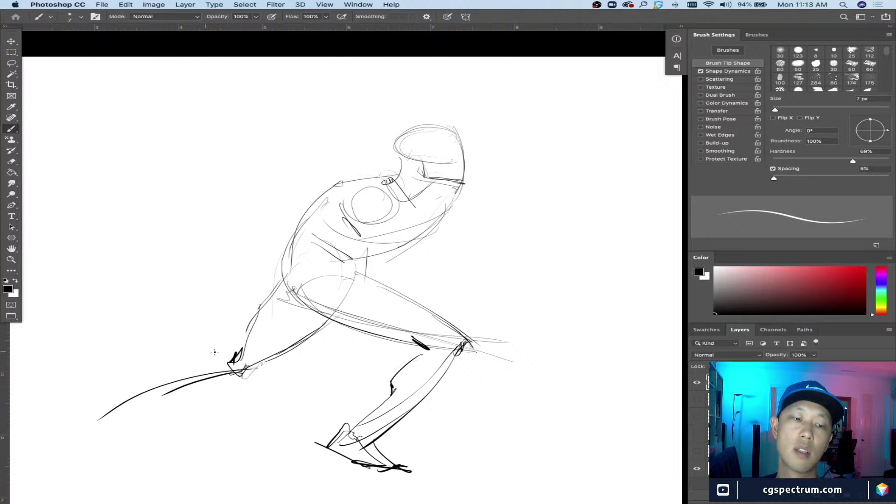
pyautogui.moveTo(225, 356)
pyautogui.mouseDown()
pyautogui.moveTo(169, 358)
pyautogui.moveTo(170, 377)
pyautogui.moveTo(87, 406)
pyautogui.mouseUp()
pyautogui.moveTo(159, 371); pyautogui.dragTo(79, 402)
pyautogui.moveTo(82, 405); pyautogui.dragTo(144, 442)
pyautogui.moveTo(131, 396)
pyautogui.mouseDown()
pyautogui.moveTo(122, 409)
pyautogui.moveTo(156, 445)
pyautogui.mouseUp()
pyautogui.moveTo(95, 407)
pyautogui.mouseDown()
pyautogui.moveTo(122, 436)
pyautogui.moveTo(169, 449)
pyautogui.mouseUp()
# Step: Sketch the fifth figure's forward arm reaching out from the shoulder, bent down at the elbow with a hanging hand
pyautogui.moveTo(459, 176); pyautogui.dragTo(545, 204)
pyautogui.moveTo(458, 178); pyautogui.dragTo(567, 212)
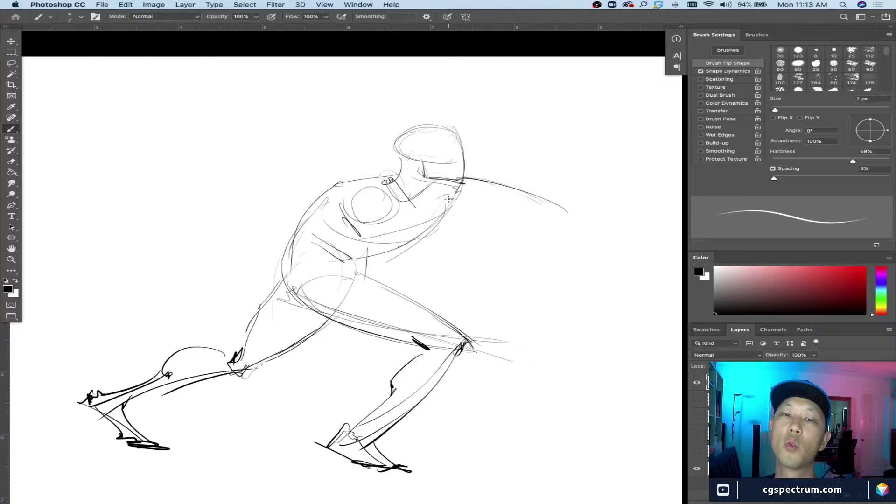
pyautogui.moveTo(448, 200)
pyautogui.mouseDown()
pyautogui.moveTo(514, 215)
pyautogui.moveTo(546, 200)
pyautogui.moveTo(552, 211)
pyautogui.moveTo(537, 244)
pyautogui.mouseUp()
pyautogui.moveTo(522, 209)
pyautogui.mouseDown()
pyautogui.moveTo(513, 242)
pyautogui.moveTo(541, 243)
pyautogui.moveTo(518, 270)
pyautogui.mouseUp()
pyautogui.moveTo(513, 235)
pyautogui.mouseDown()
pyautogui.moveTo(498, 253)
pyautogui.moveTo(522, 266)
pyautogui.moveTo(512, 233)
pyautogui.moveTo(487, 256)
pyautogui.moveTo(497, 260)
pyautogui.moveTo(488, 268)
pyautogui.moveTo(513, 272)
pyautogui.moveTo(506, 273)
pyautogui.mouseUp()
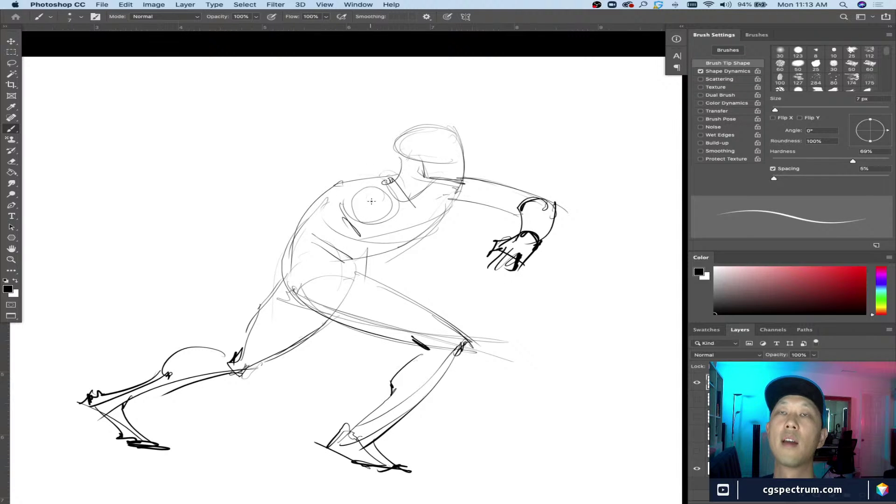
# Step: Sketch the fifth figure's rear arm reaching back from the shoulder, bent down at the elbow, with a wedge-shaped hand
pyautogui.moveTo(380, 217); pyautogui.dragTo(265, 209)
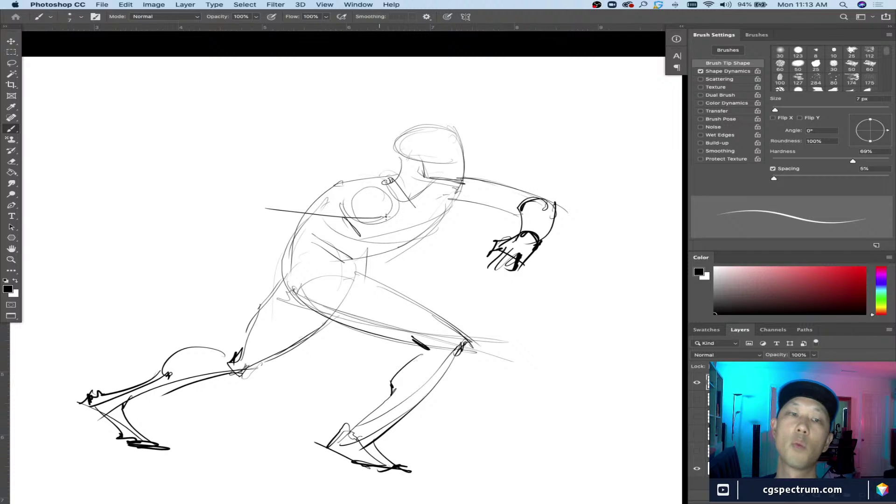
pyautogui.moveTo(389, 219); pyautogui.dragTo(265, 223)
pyautogui.moveTo(389, 185)
pyautogui.mouseDown()
pyautogui.moveTo(256, 192)
pyautogui.moveTo(264, 191)
pyautogui.mouseUp()
pyautogui.moveTo(372, 215)
pyautogui.mouseDown()
pyautogui.moveTo(267, 210)
pyautogui.moveTo(262, 199)
pyautogui.moveTo(285, 206)
pyautogui.moveTo(191, 255)
pyautogui.mouseUp()
pyautogui.moveTo(273, 187); pyautogui.dragTo(195, 245)
pyautogui.moveTo(212, 243)
pyautogui.mouseDown()
pyautogui.moveTo(187, 259)
pyautogui.moveTo(159, 245)
pyautogui.moveTo(183, 259)
pyautogui.moveTo(142, 250)
pyautogui.moveTo(185, 262)
pyautogui.moveTo(142, 264)
pyautogui.mouseUp()
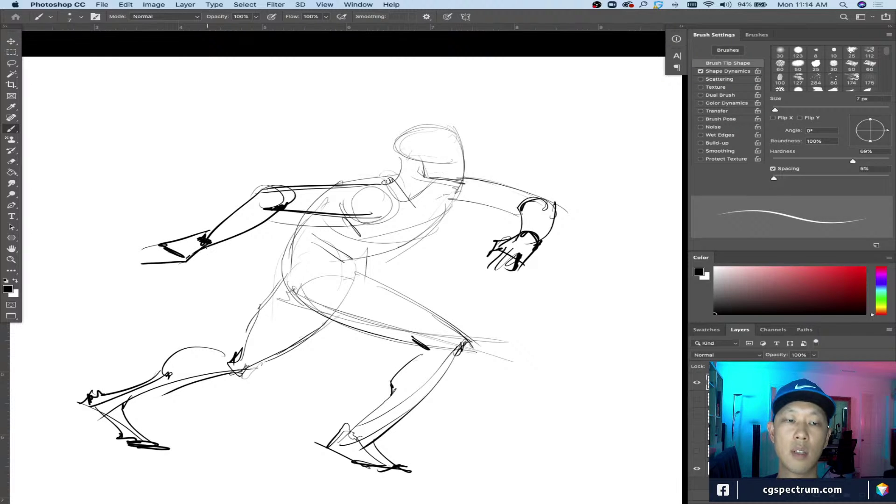
pyautogui.moveTo(206, 244)
pyautogui.mouseDown()
pyautogui.moveTo(198, 266)
pyautogui.moveTo(147, 265)
pyautogui.mouseUp()
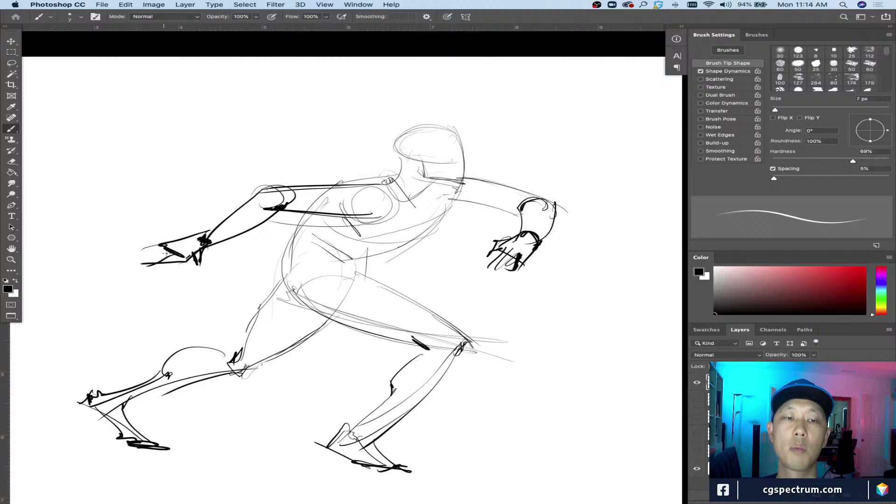
pyautogui.press('super+minus')
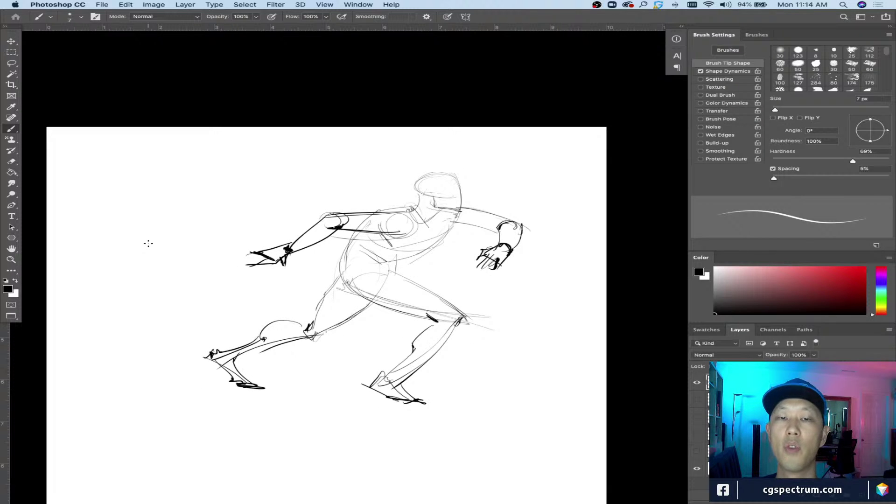
# Step: Strengthen the fifth figure's chest, armpit, lower-back and buttock contours with darker lines
pyautogui.press('super+plus')
pyautogui.moveTo(460, 201); pyautogui.dragTo(400, 239)
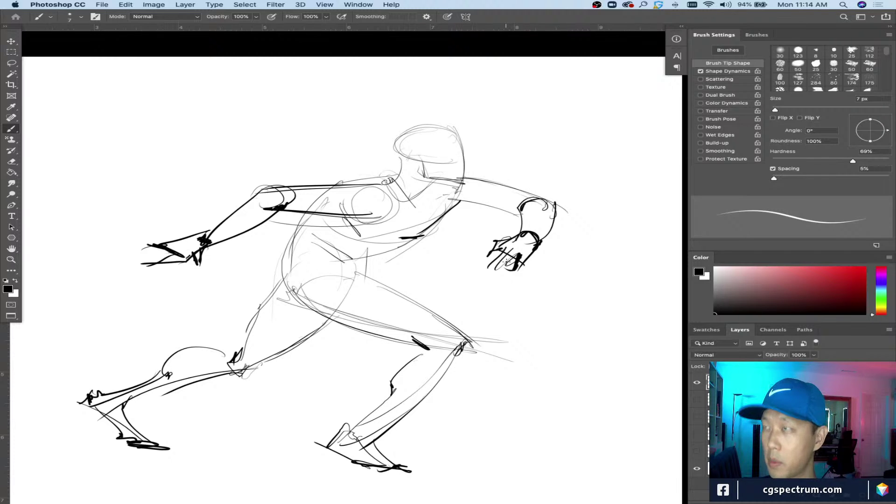
pyautogui.moveTo(426, 204); pyautogui.dragTo(380, 246)
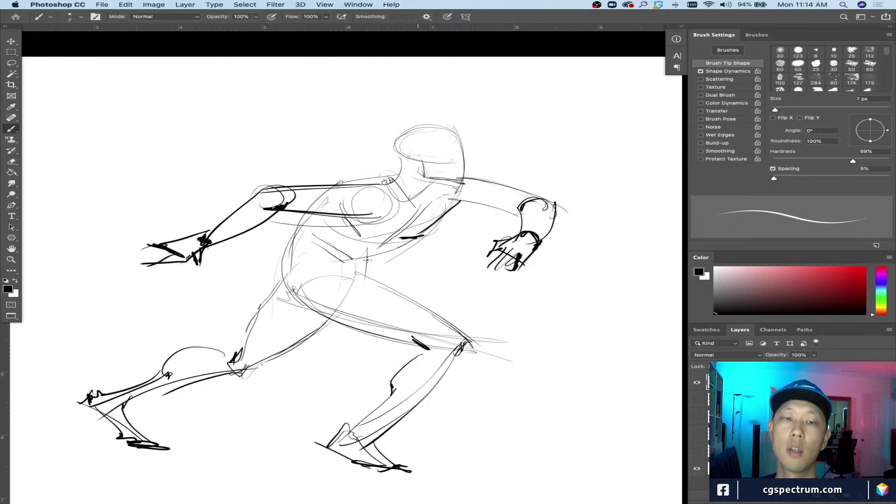
pyautogui.moveTo(339, 214)
pyautogui.mouseDown()
pyautogui.moveTo(359, 233)
pyautogui.moveTo(288, 266)
pyautogui.moveTo(276, 294)
pyautogui.moveTo(393, 338)
pyautogui.mouseUp()
pyautogui.press('super+minus')
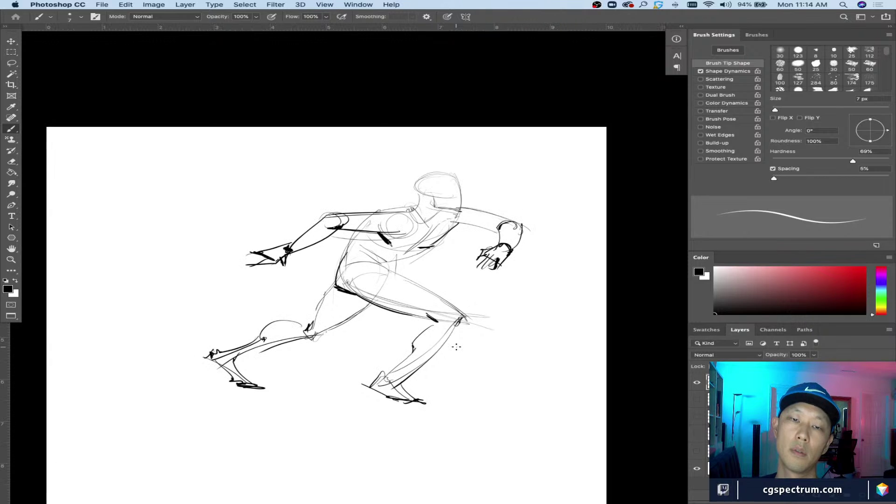
pyautogui.press('super+plus')
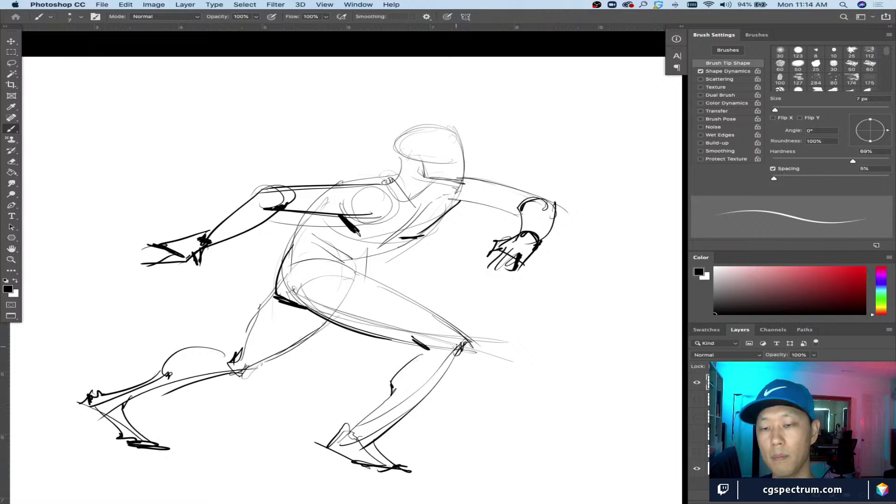
# Step: Hide the fifth figure's layer and add a new empty layer for the sixth figure
pyautogui.click(698, 382)
pyautogui.click(697, 381)
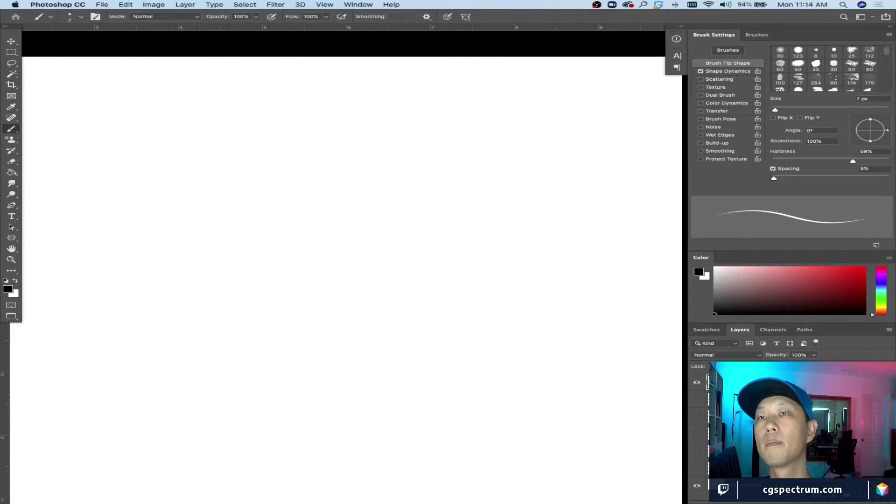
pyautogui.press('Tab')
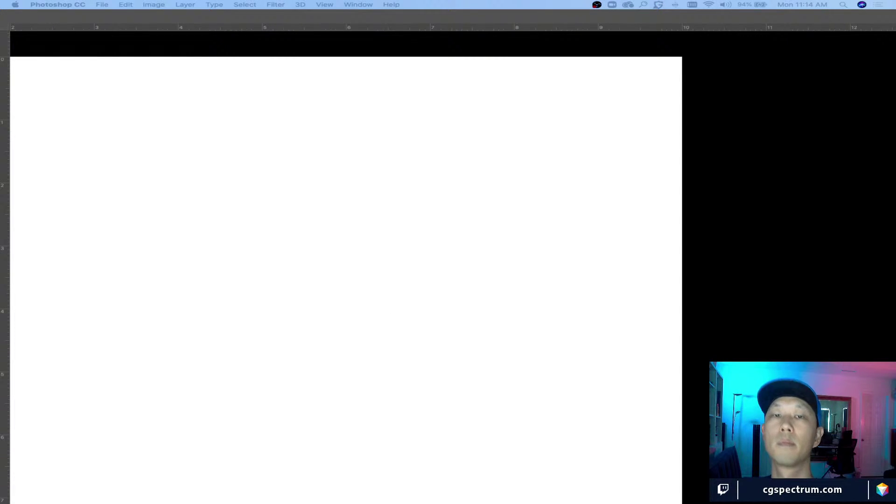
pyautogui.press('Tab')
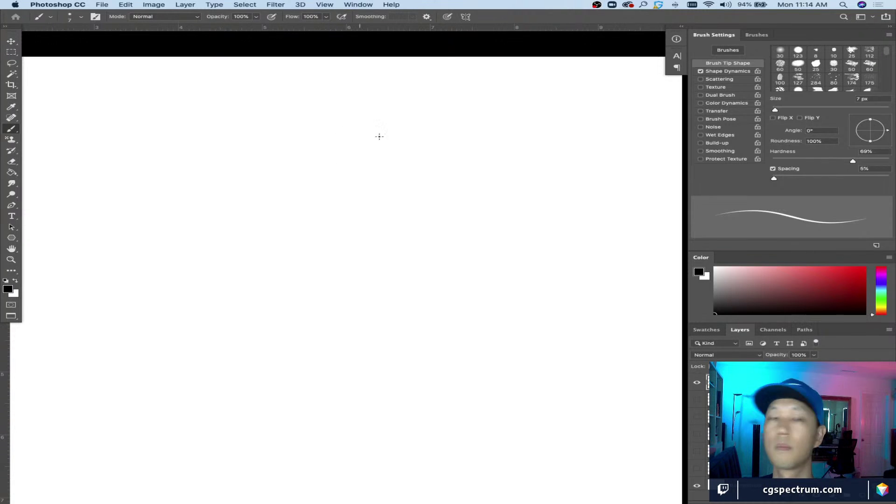
# Step: Sketch the sixth figure's head and upright torso, with the rear leg stretched diagonally back to a planted foot
pyautogui.moveTo(344, 133)
pyautogui.mouseDown()
pyautogui.moveTo(353, 114)
pyautogui.moveTo(332, 146)
pyautogui.moveTo(367, 146)
pyautogui.moveTo(368, 110)
pyautogui.moveTo(339, 114)
pyautogui.moveTo(333, 140)
pyautogui.moveTo(364, 146)
pyautogui.moveTo(358, 158)
pyautogui.moveTo(343, 158)
pyautogui.moveTo(373, 233)
pyautogui.moveTo(398, 193)
pyautogui.moveTo(326, 217)
pyautogui.moveTo(362, 157)
pyautogui.moveTo(348, 248)
pyautogui.moveTo(346, 176)
pyautogui.moveTo(401, 289)
pyautogui.moveTo(349, 307)
pyautogui.moveTo(327, 262)
pyautogui.moveTo(406, 375)
pyautogui.moveTo(420, 346)
pyautogui.mouseUp()
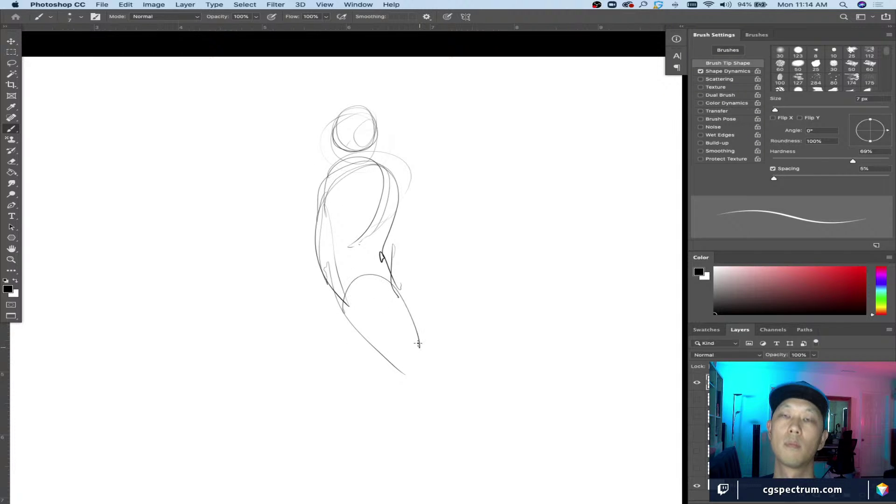
pyautogui.moveTo(353, 299)
pyautogui.mouseDown()
pyautogui.moveTo(392, 365)
pyautogui.moveTo(486, 453)
pyautogui.moveTo(497, 447)
pyautogui.mouseUp()
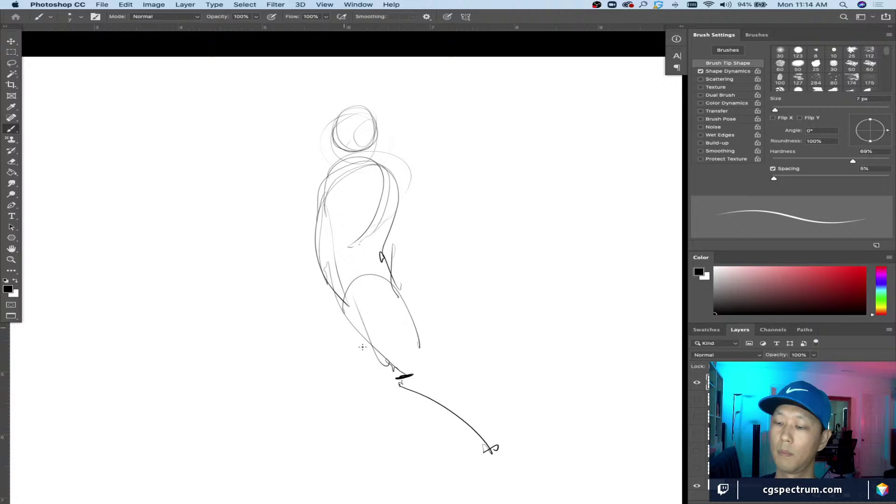
pyautogui.press('super+z')
pyautogui.moveTo(407, 381)
pyautogui.mouseDown()
pyautogui.moveTo(480, 462)
pyautogui.moveTo(516, 467)
pyautogui.moveTo(495, 455)
pyautogui.moveTo(518, 470)
pyautogui.moveTo(429, 477)
pyautogui.moveTo(511, 468)
pyautogui.moveTo(474, 484)
pyautogui.mouseUp()
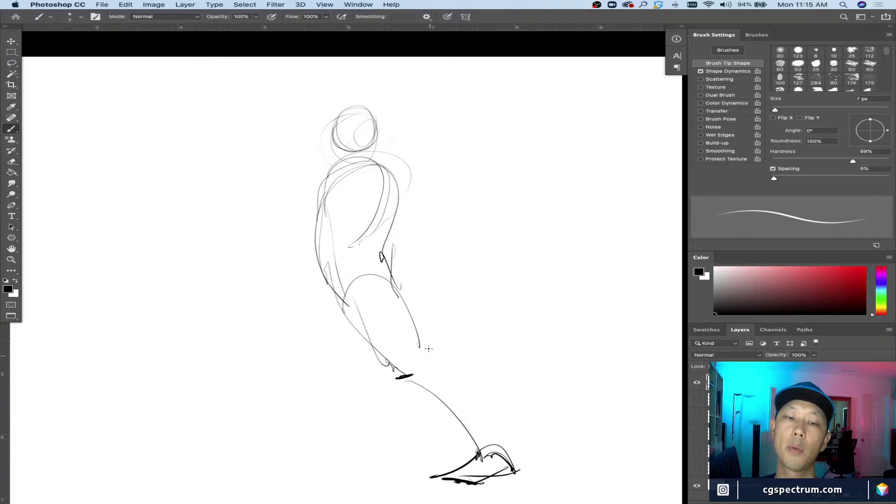
pyautogui.moveTo(420, 347)
pyautogui.mouseDown()
pyautogui.moveTo(430, 365)
pyautogui.moveTo(467, 376)
pyautogui.moveTo(514, 469)
pyautogui.mouseUp()
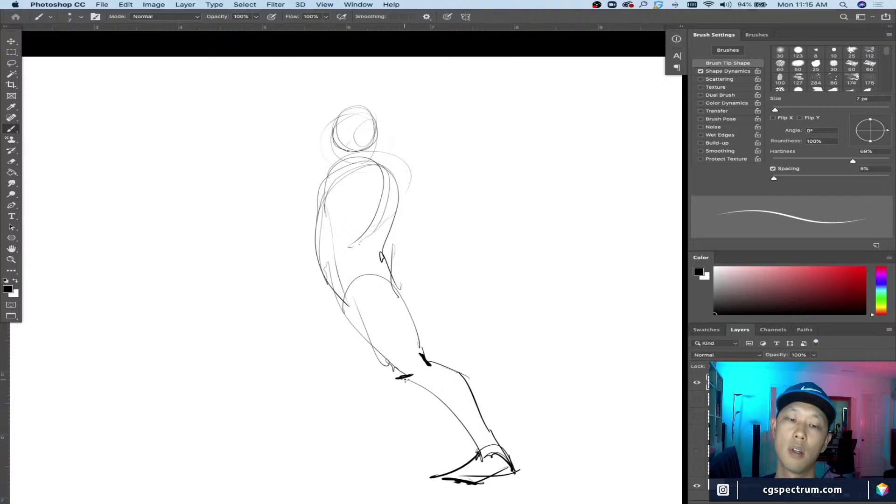
pyautogui.moveTo(405, 379); pyautogui.dragTo(475, 429)
# Step: Sketch the sixth figure's front leg lunging forward, with a bent knee, a slanted lower leg and a flat foot
pyautogui.moveTo(340, 306)
pyautogui.mouseDown()
pyautogui.moveTo(285, 346)
pyautogui.moveTo(279, 369)
pyautogui.mouseUp()
pyautogui.moveTo(321, 251); pyautogui.dragTo(255, 350)
pyautogui.moveTo(304, 276)
pyautogui.mouseDown()
pyautogui.moveTo(244, 355)
pyautogui.moveTo(279, 355)
pyautogui.moveTo(263, 369)
pyautogui.moveTo(262, 392)
pyautogui.moveTo(301, 383)
pyautogui.moveTo(304, 450)
pyautogui.mouseUp()
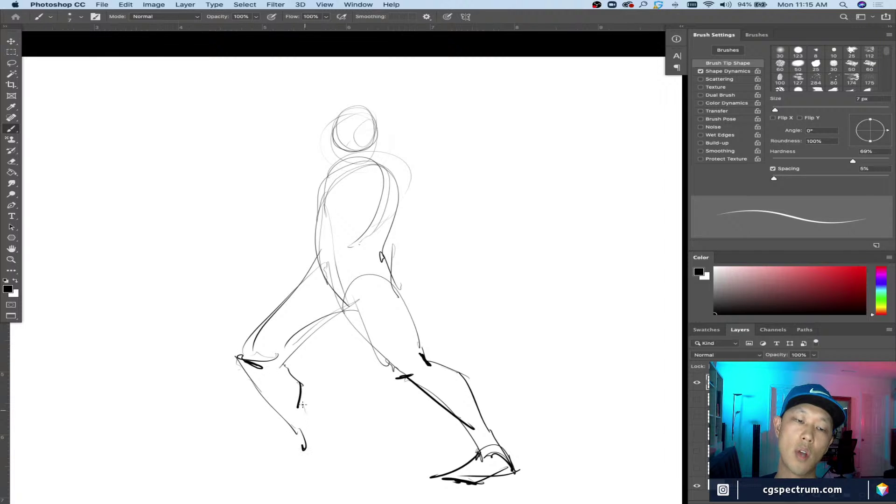
pyautogui.moveTo(301, 403); pyautogui.dragTo(329, 441)
pyautogui.moveTo(329, 439); pyautogui.dragTo(304, 449)
pyautogui.moveTo(321, 448)
pyautogui.mouseDown()
pyautogui.moveTo(330, 441)
pyautogui.moveTo(291, 461)
pyautogui.moveTo(320, 451)
pyautogui.moveTo(241, 454)
pyautogui.moveTo(297, 460)
pyautogui.moveTo(304, 451)
pyautogui.moveTo(277, 411)
pyautogui.mouseUp()
# Step: Darken the sixth figure's front knee and the upper and inner contours of the front thigh
pyautogui.moveTo(245, 370)
pyautogui.mouseDown()
pyautogui.moveTo(234, 356)
pyautogui.moveTo(257, 372)
pyautogui.mouseUp()
pyautogui.moveTo(348, 311)
pyautogui.mouseDown()
pyautogui.moveTo(309, 322)
pyautogui.moveTo(339, 309)
pyautogui.mouseUp()
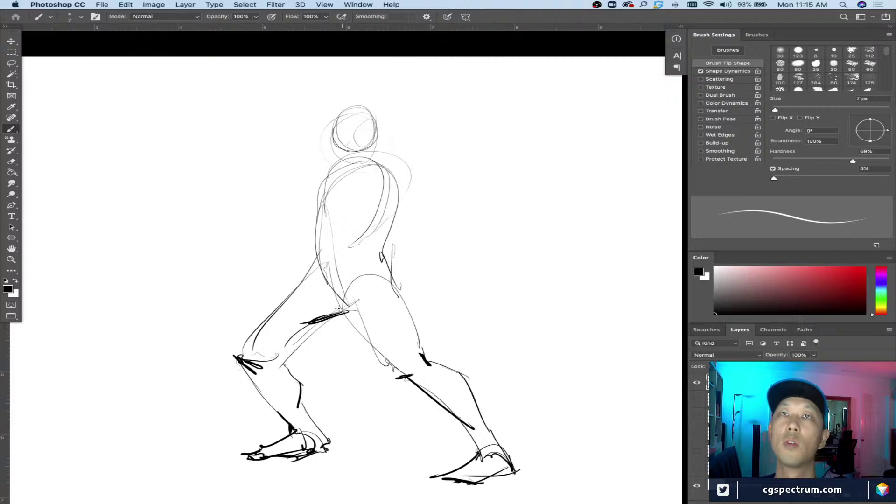
pyautogui.moveTo(308, 280)
pyautogui.mouseDown()
pyautogui.moveTo(252, 341)
pyautogui.moveTo(257, 316)
pyautogui.mouseUp()
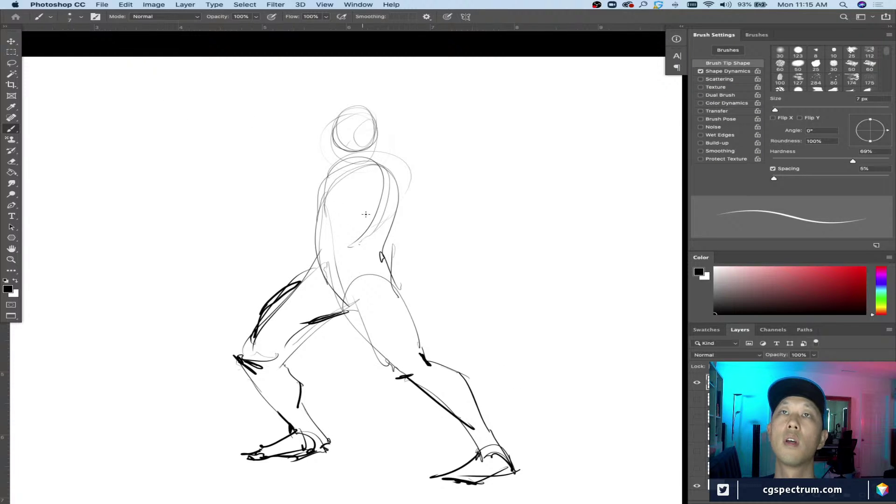
# Step: Add the sixth figure's chest line, armpit crease and a short side contour at the front of the torso
pyautogui.moveTo(364, 213); pyautogui.dragTo(316, 215)
pyautogui.moveTo(376, 189); pyautogui.dragTo(365, 204)
pyautogui.moveTo(311, 183); pyautogui.dragTo(313, 214)
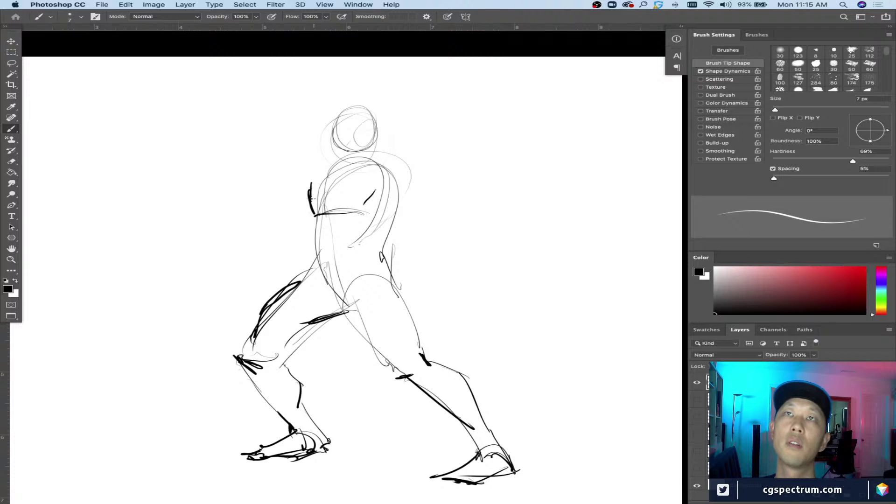
# Step: Sketch the sixth figure's rear arm bent sharply at the elbow, with the fist held at the waist
pyautogui.moveTo(428, 187)
pyautogui.mouseDown()
pyautogui.moveTo(386, 177)
pyautogui.moveTo(409, 171)
pyautogui.moveTo(459, 226)
pyautogui.mouseUp()
pyautogui.moveTo(387, 178)
pyautogui.mouseDown()
pyautogui.moveTo(459, 226)
pyautogui.moveTo(372, 246)
pyautogui.mouseUp()
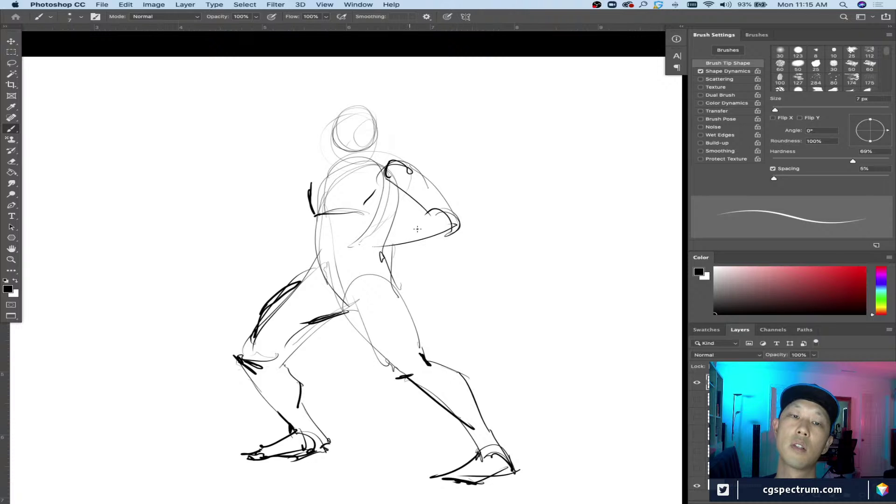
pyautogui.moveTo(430, 213); pyautogui.dragTo(389, 242)
pyautogui.moveTo(455, 225)
pyautogui.mouseDown()
pyautogui.moveTo(396, 250)
pyautogui.moveTo(362, 249)
pyautogui.moveTo(369, 228)
pyautogui.moveTo(355, 244)
pyautogui.moveTo(367, 253)
pyautogui.mouseUp()
# Step: Sketch the sixth figure's forward arm extended horizontally from the shoulder through the elbow to the wrist
pyautogui.moveTo(328, 163)
pyautogui.mouseDown()
pyautogui.moveTo(276, 179)
pyautogui.moveTo(313, 183)
pyautogui.moveTo(230, 200)
pyautogui.mouseUp()
pyautogui.moveTo(295, 175)
pyautogui.mouseDown()
pyautogui.moveTo(230, 199)
pyautogui.moveTo(261, 199)
pyautogui.moveTo(229, 186)
pyautogui.moveTo(166, 196)
pyautogui.mouseUp()
pyautogui.moveTo(251, 202); pyautogui.dragTo(184, 185)
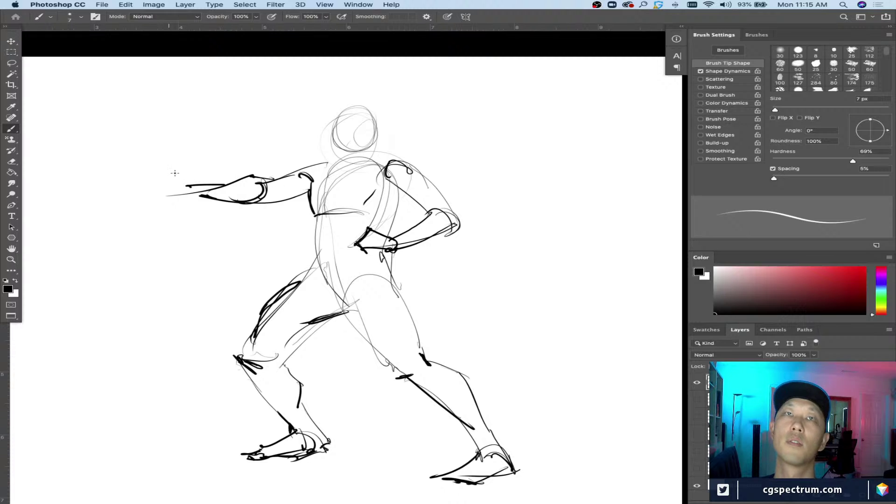
pyautogui.moveTo(240, 179)
pyautogui.mouseDown()
pyautogui.moveTo(169, 195)
pyautogui.moveTo(215, 186)
pyautogui.moveTo(187, 186)
pyautogui.mouseUp()
# Step: Erase the stray lines at the end of the forward forearm and draw a clenched fist there
pyautogui.press('e')
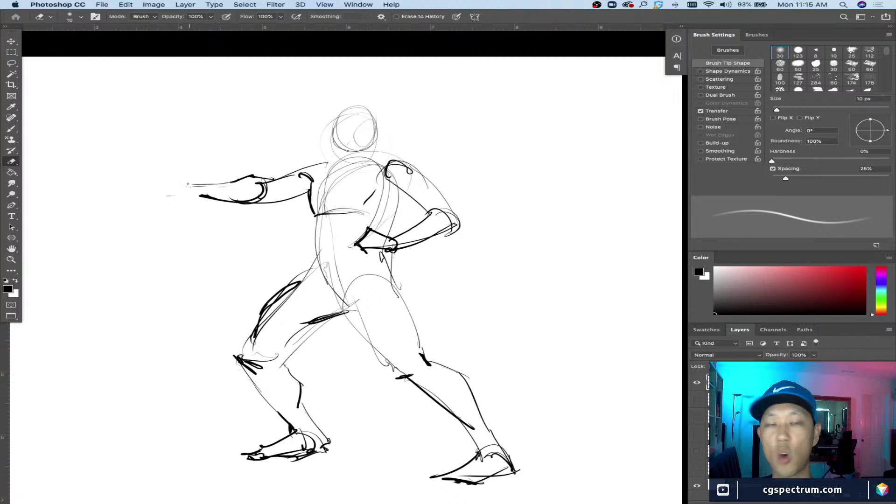
pyautogui.press('b')
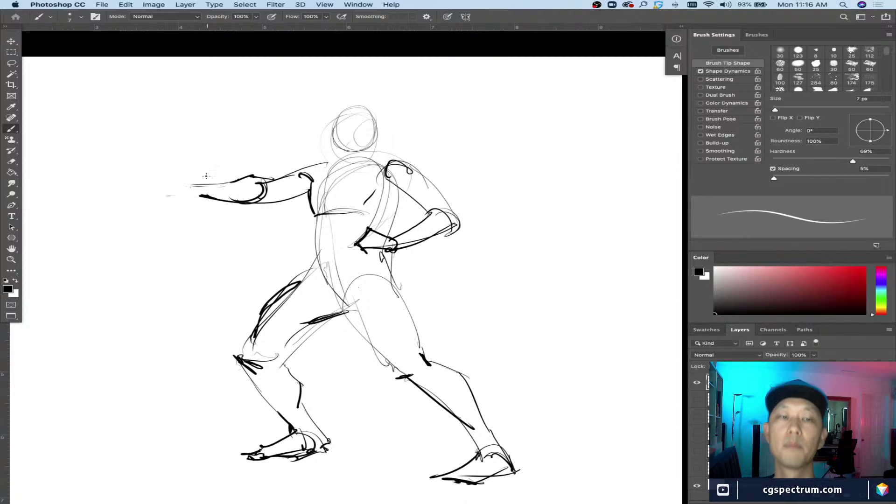
pyautogui.moveTo(222, 182)
pyautogui.mouseDown()
pyautogui.moveTo(158, 190)
pyautogui.moveTo(201, 194)
pyautogui.mouseUp()
pyautogui.moveTo(176, 205)
pyautogui.mouseDown()
pyautogui.moveTo(161, 191)
pyautogui.moveTo(182, 180)
pyautogui.moveTo(158, 201)
pyautogui.moveTo(176, 205)
pyautogui.mouseUp()
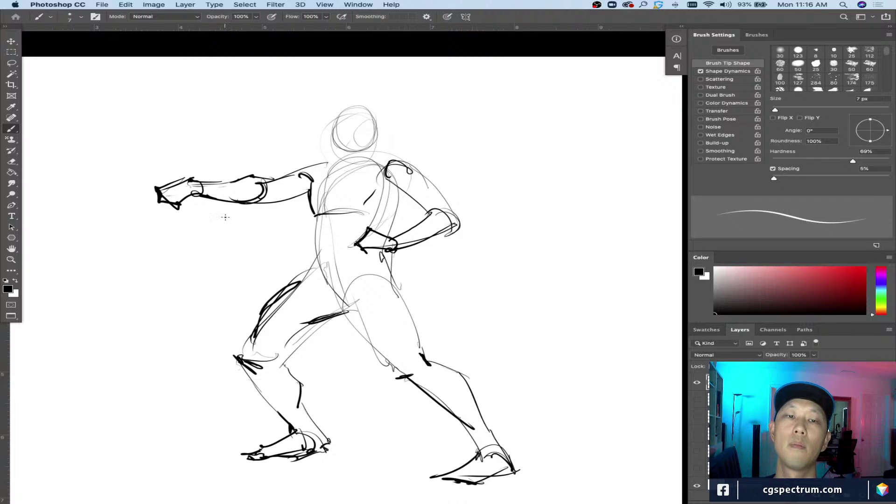
# Step: Reinforce the sixth figure's shoulder lines, add the neck line, and reshape the head with eyes, nose and jaw
pyautogui.moveTo(317, 163); pyautogui.dragTo(293, 175)
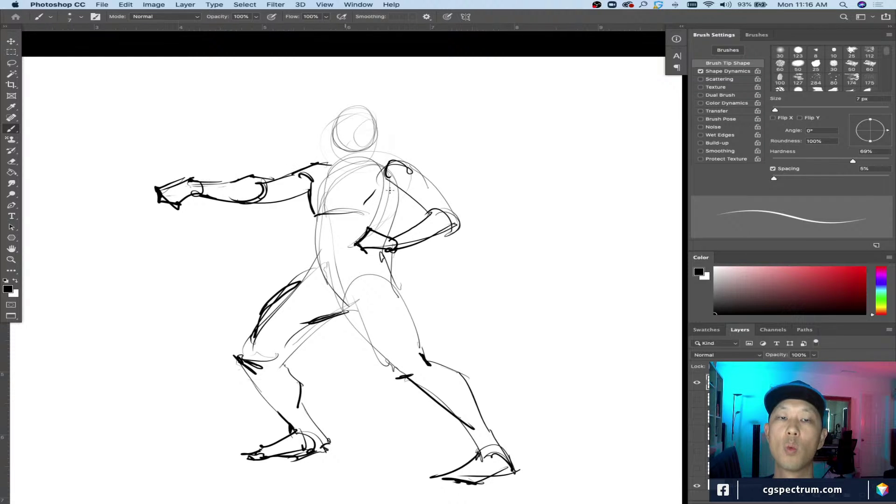
pyautogui.moveTo(373, 162)
pyautogui.mouseDown()
pyautogui.moveTo(399, 160)
pyautogui.moveTo(437, 184)
pyautogui.mouseUp()
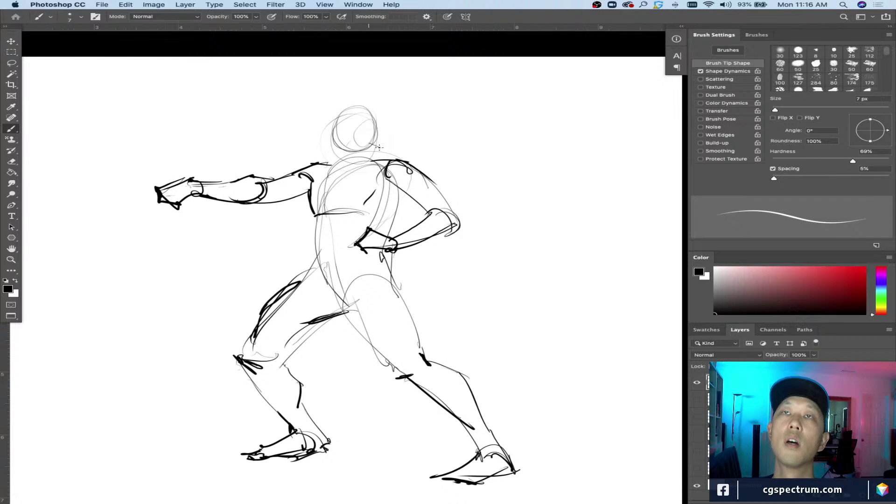
pyautogui.moveTo(378, 145)
pyautogui.mouseDown()
pyautogui.moveTo(432, 173)
pyautogui.moveTo(326, 142)
pyautogui.moveTo(326, 97)
pyautogui.moveTo(385, 114)
pyautogui.moveTo(321, 129)
pyautogui.mouseUp()
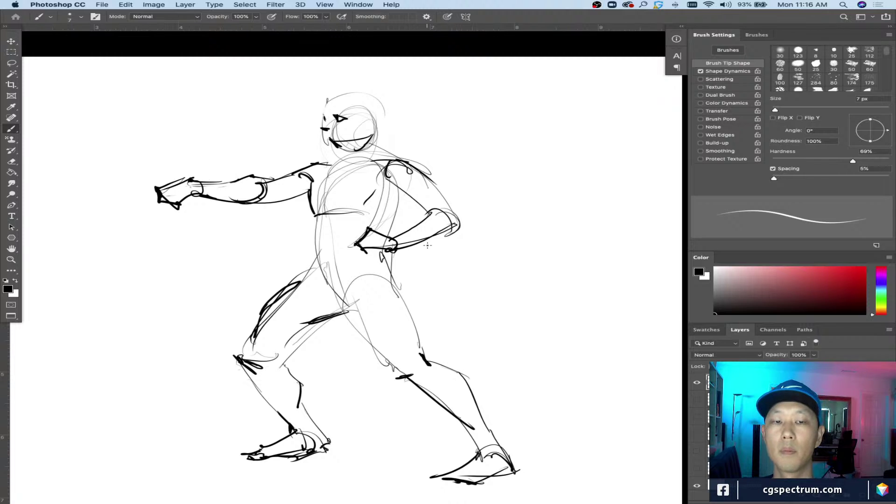
pyautogui.press('super+minus')
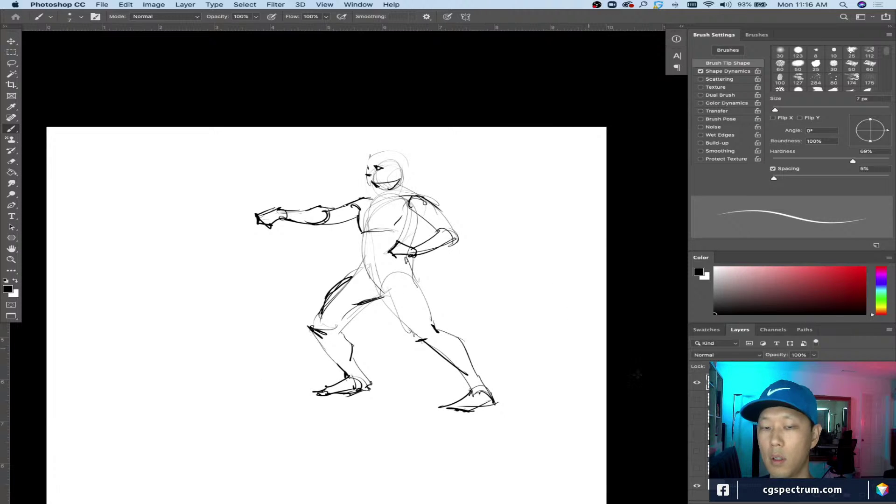
# Step: Hide the sixth figure's layer and add a new empty layer for the seventh figure
pyautogui.click(697, 383)
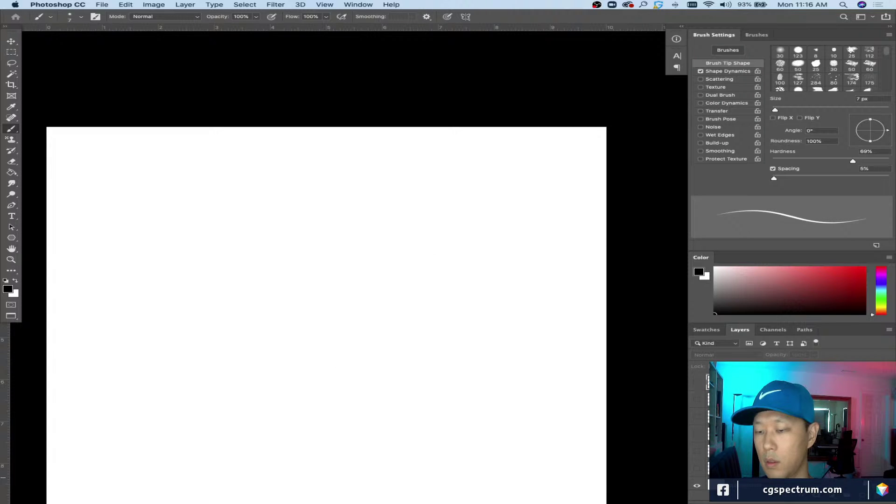
pyautogui.click(697, 383)
pyautogui.press('Tab')
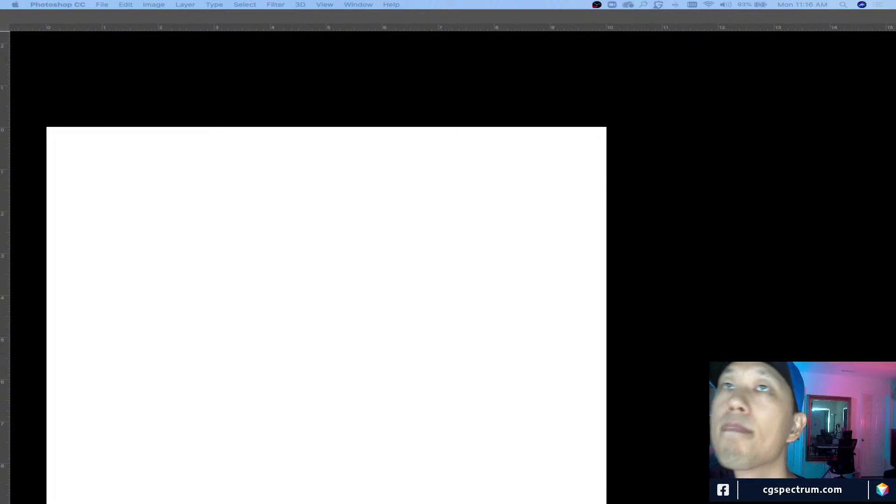
pyautogui.press('Tab')
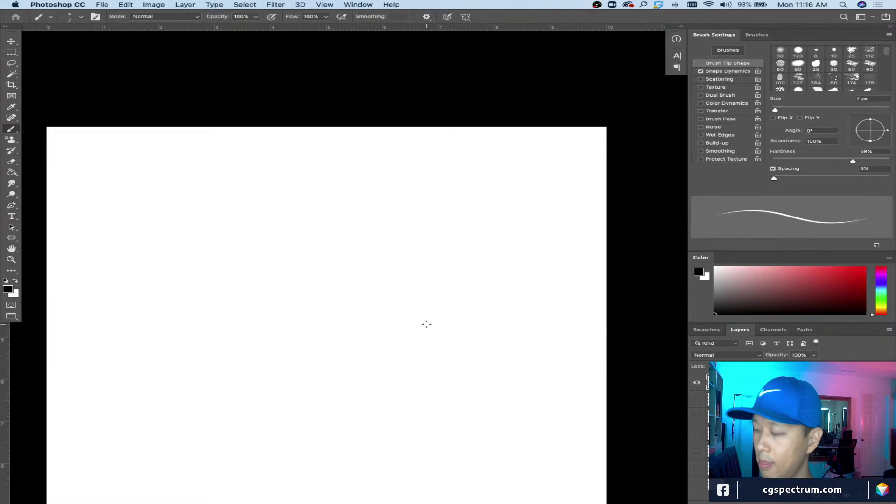
# Step: Sketch the seventh figure's forward-leaning head with the face contour, jaw and ear
pyautogui.press('super+plus')
pyautogui.press('super+plus')
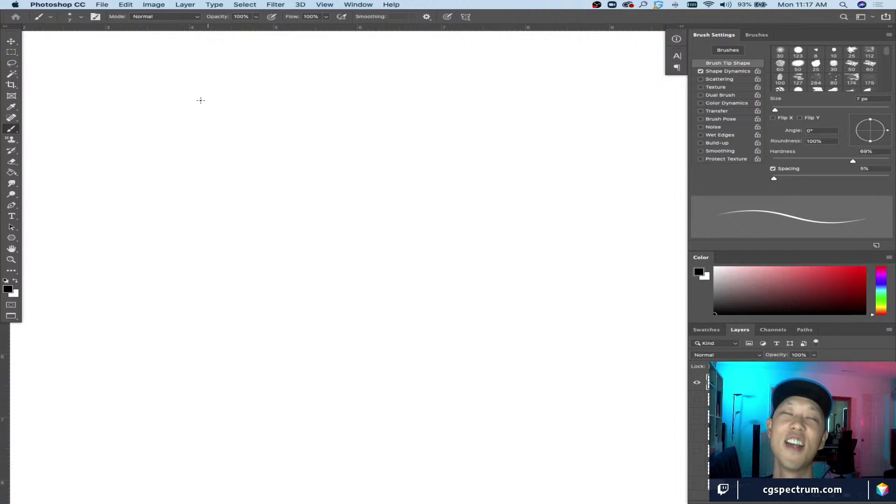
pyautogui.moveTo(161, 103)
pyautogui.mouseDown()
pyautogui.moveTo(190, 156)
pyautogui.moveTo(226, 170)
pyautogui.moveTo(228, 95)
pyautogui.moveTo(226, 112)
pyautogui.moveTo(235, 117)
pyautogui.moveTo(203, 139)
pyautogui.mouseUp()
pyautogui.moveTo(147, 106)
pyautogui.mouseDown()
pyautogui.moveTo(206, 161)
pyautogui.moveTo(196, 158)
pyautogui.moveTo(230, 149)
pyautogui.moveTo(278, 161)
pyautogui.mouseUp()
# Step: Sketch the seventh figure's torso bent forward, with an arched back, rib cage, belly line and hip crease
pyautogui.moveTo(234, 117)
pyautogui.mouseDown()
pyautogui.moveTo(273, 131)
pyautogui.moveTo(290, 167)
pyautogui.moveTo(416, 282)
pyautogui.mouseUp()
pyautogui.moveTo(238, 176); pyautogui.dragTo(388, 164)
pyautogui.moveTo(323, 121)
pyautogui.mouseDown()
pyautogui.moveTo(389, 169)
pyautogui.moveTo(406, 210)
pyautogui.mouseUp()
pyautogui.moveTo(240, 158); pyautogui.dragTo(387, 172)
pyautogui.moveTo(268, 138); pyautogui.dragTo(277, 146)
pyautogui.moveTo(219, 154)
pyautogui.mouseDown()
pyautogui.moveTo(356, 216)
pyautogui.moveTo(422, 191)
pyautogui.moveTo(350, 214)
pyautogui.mouseUp()
pyautogui.moveTo(401, 177)
pyautogui.mouseDown()
pyautogui.moveTo(350, 215)
pyautogui.moveTo(369, 262)
pyautogui.mouseUp()
# Step: Sketch the seventh figure's leg stretched back from the hip, with the thigh, knee, tapered calf and shoe
pyautogui.moveTo(350, 219); pyautogui.dragTo(423, 337)
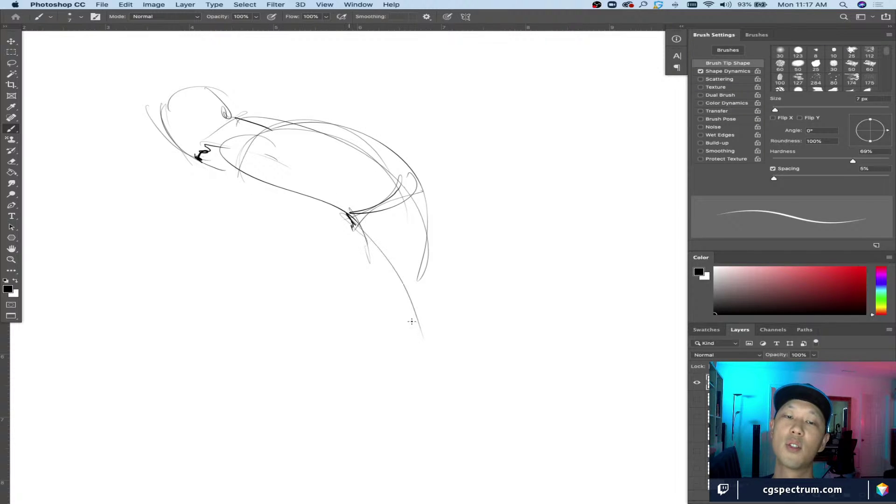
pyautogui.moveTo(338, 198); pyautogui.dragTo(467, 387)
pyautogui.moveTo(451, 343); pyautogui.dragTo(466, 266)
pyautogui.moveTo(423, 177); pyautogui.dragTo(464, 356)
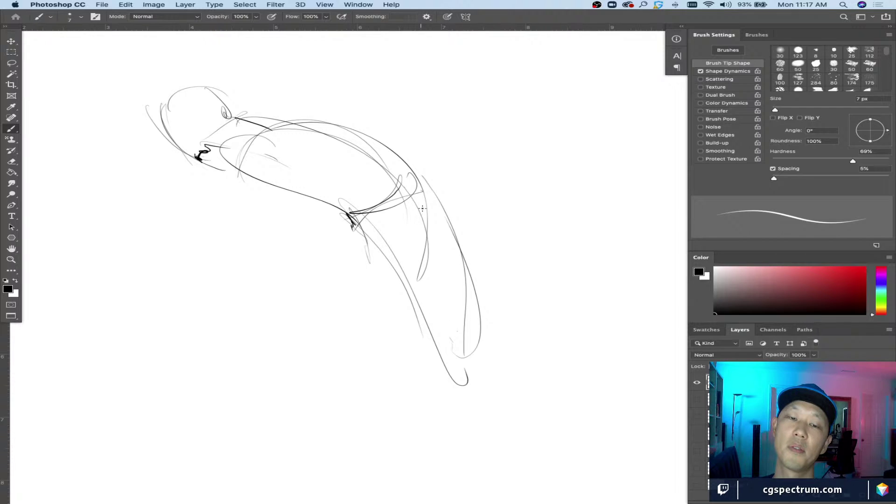
pyautogui.press('super+0')
pyautogui.moveTo(462, 333)
pyautogui.mouseDown()
pyautogui.moveTo(517, 387)
pyautogui.moveTo(459, 337)
pyautogui.moveTo(529, 423)
pyautogui.moveTo(528, 446)
pyautogui.moveTo(553, 434)
pyautogui.moveTo(541, 416)
pyautogui.moveTo(537, 427)
pyautogui.moveTo(559, 449)
pyautogui.moveTo(536, 441)
pyautogui.moveTo(535, 458)
pyautogui.moveTo(560, 453)
pyautogui.moveTo(555, 469)
pyautogui.mouseUp()
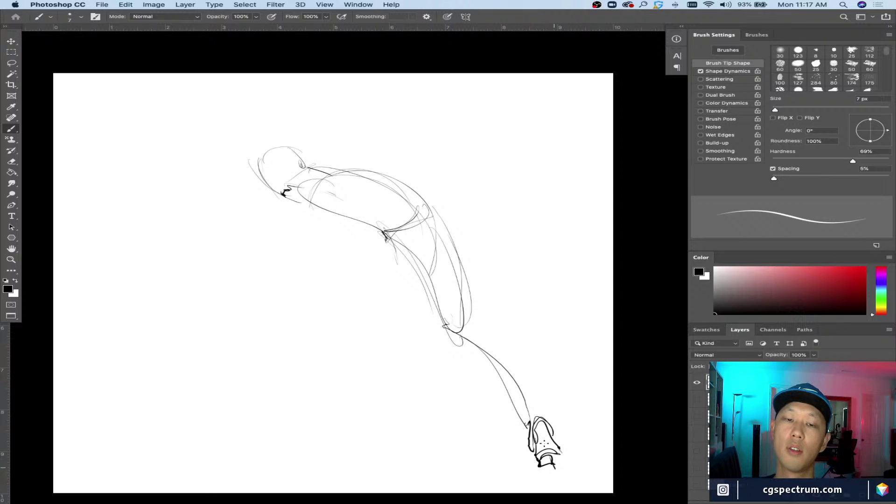
# Step: Refine the seventh figure's rear shoe and reinforce the stretched leg with a rounded buttock and outer thigh contour
pyautogui.moveTo(533, 426)
pyautogui.mouseDown()
pyautogui.moveTo(546, 412)
pyautogui.moveTo(553, 441)
pyautogui.mouseUp()
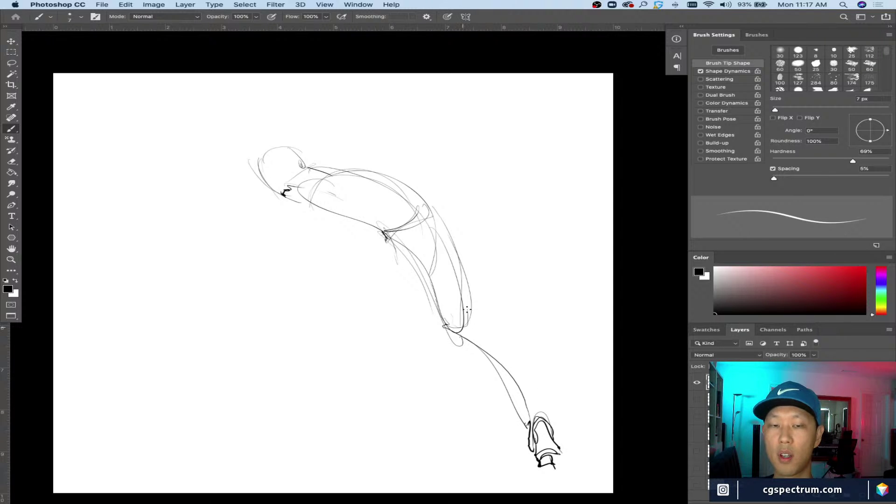
pyautogui.moveTo(470, 329); pyautogui.dragTo(435, 291)
pyautogui.moveTo(411, 252)
pyautogui.mouseDown()
pyautogui.moveTo(448, 231)
pyautogui.moveTo(441, 224)
pyautogui.moveTo(470, 323)
pyautogui.mouseUp()
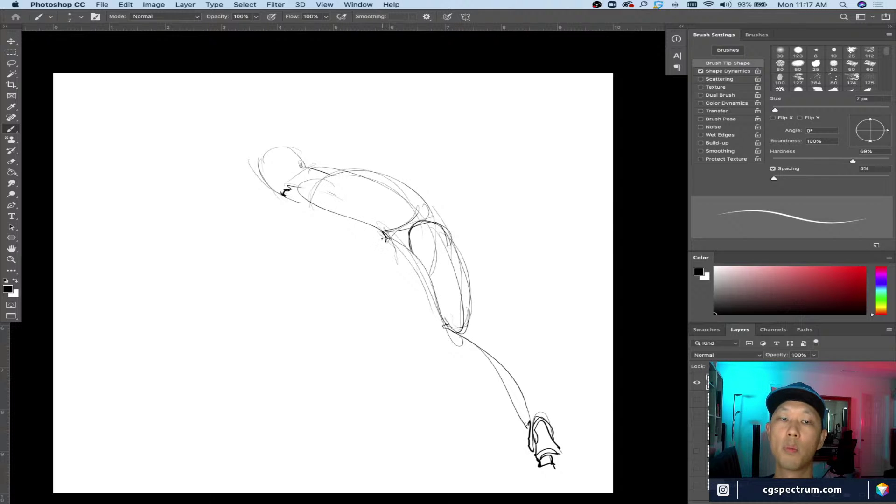
# Step: Sketch the seventh figure's front leg folded forward, with the raised thigh, bent knee, calf tucked underneath and pointed foot
pyautogui.moveTo(383, 234)
pyautogui.mouseDown()
pyautogui.moveTo(375, 241)
pyautogui.moveTo(411, 274)
pyautogui.mouseUp()
pyautogui.moveTo(389, 237); pyautogui.dragTo(276, 286)
pyautogui.moveTo(402, 264)
pyautogui.mouseDown()
pyautogui.moveTo(269, 277)
pyautogui.moveTo(401, 313)
pyautogui.mouseUp()
pyautogui.moveTo(257, 275); pyautogui.dragTo(410, 317)
pyautogui.moveTo(345, 274)
pyautogui.mouseDown()
pyautogui.moveTo(416, 305)
pyautogui.moveTo(383, 300)
pyautogui.moveTo(407, 293)
pyautogui.moveTo(419, 318)
pyautogui.moveTo(406, 317)
pyautogui.moveTo(431, 348)
pyautogui.mouseUp()
# Step: Sketch the seventh figure's near arm with a rounded shoulder, upper arm reaching back, sharp elbow and forearm hanging down
pyautogui.moveTo(365, 171)
pyautogui.mouseDown()
pyautogui.moveTo(338, 190)
pyautogui.moveTo(376, 179)
pyautogui.moveTo(445, 205)
pyautogui.mouseUp()
pyautogui.moveTo(357, 168)
pyautogui.mouseDown()
pyautogui.moveTo(455, 199)
pyautogui.moveTo(405, 176)
pyautogui.moveTo(432, 186)
pyautogui.mouseUp()
pyautogui.moveTo(434, 202)
pyautogui.mouseDown()
pyautogui.moveTo(447, 190)
pyautogui.moveTo(429, 202)
pyautogui.moveTo(437, 261)
pyautogui.mouseUp()
pyautogui.moveTo(406, 175)
pyautogui.mouseDown()
pyautogui.moveTo(446, 186)
pyautogui.moveTo(449, 259)
pyautogui.mouseUp()
pyautogui.moveTo(415, 176)
pyautogui.mouseDown()
pyautogui.moveTo(463, 188)
pyautogui.moveTo(413, 172)
pyautogui.mouseUp()
pyautogui.press('e')
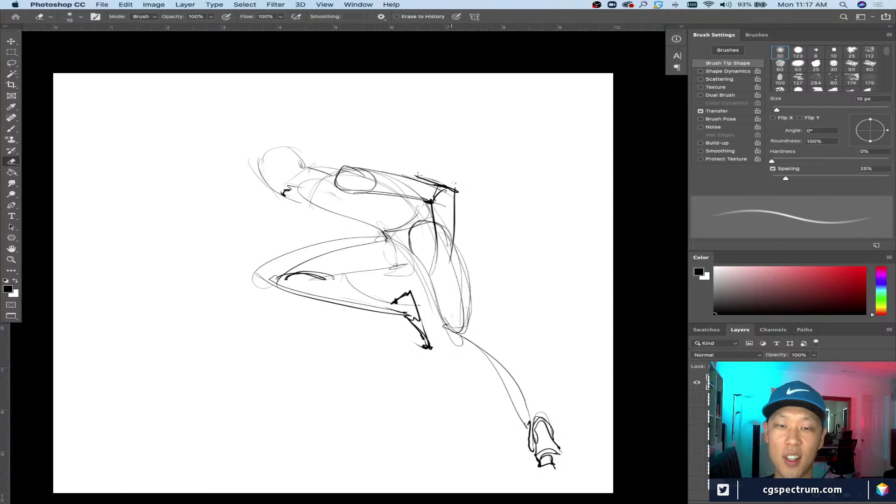
pyautogui.press('b')
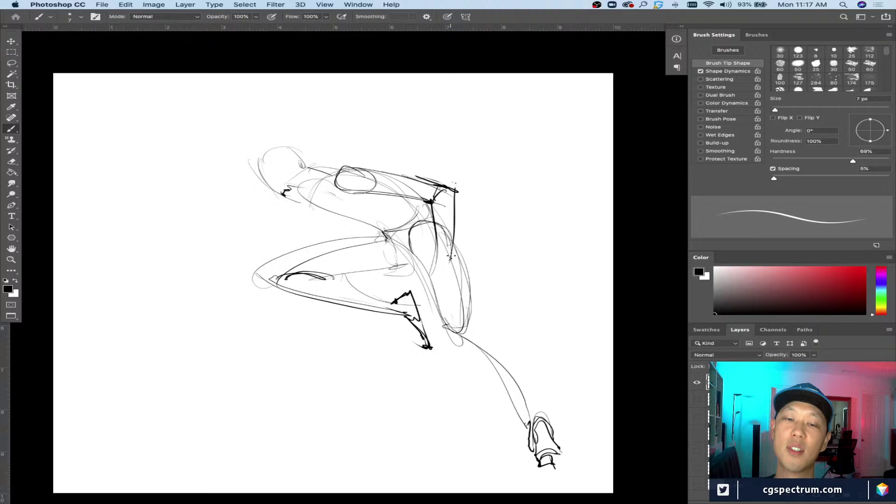
# Step: Draw the seventh figure's near hand at the hip and a long straight pole running through it behind and in front of the body
pyautogui.moveTo(451, 256); pyautogui.dragTo(455, 276)
pyautogui.moveTo(439, 246)
pyautogui.mouseDown()
pyautogui.moveTo(418, 264)
pyautogui.moveTo(455, 274)
pyautogui.moveTo(428, 280)
pyautogui.mouseUp()
pyautogui.moveTo(423, 266); pyautogui.dragTo(437, 282)
pyautogui.moveTo(427, 272)
pyautogui.mouseDown()
pyautogui.moveTo(410, 262)
pyautogui.moveTo(456, 269)
pyautogui.moveTo(534, 250)
pyautogui.moveTo(481, 271)
pyautogui.mouseUp()
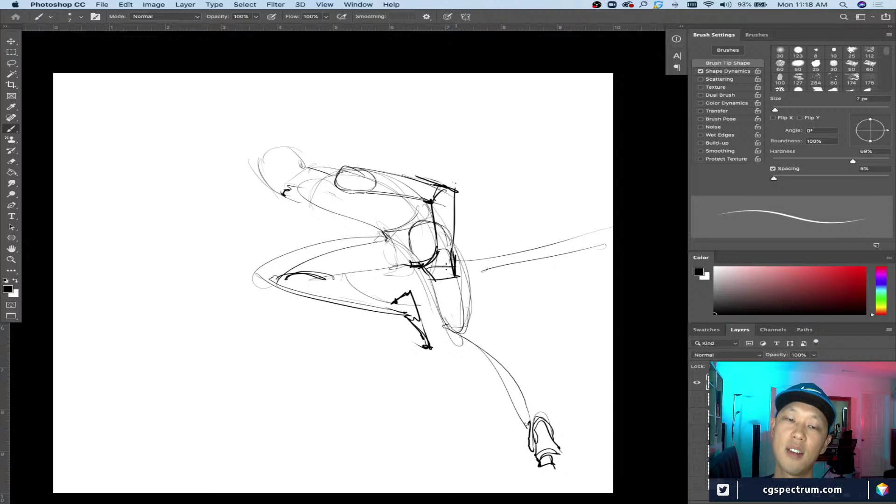
pyautogui.moveTo(418, 277)
pyautogui.mouseDown()
pyautogui.moveTo(259, 281)
pyautogui.moveTo(334, 271)
pyautogui.moveTo(416, 274)
pyautogui.moveTo(258, 293)
pyautogui.mouseUp()
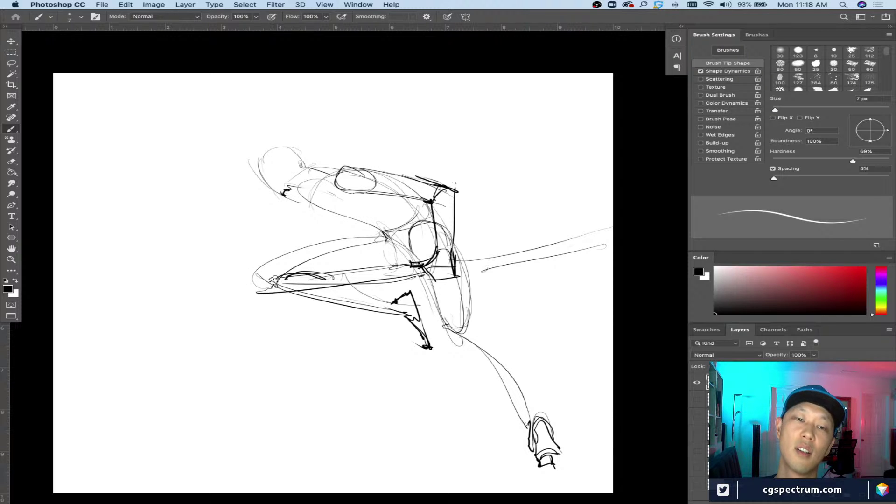
# Step: Sketch the seventh figure's far arm and hand gripping the pole's front end, and add the eye and top contour of the head
pyautogui.moveTo(294, 193); pyautogui.dragTo(280, 199)
pyautogui.moveTo(279, 198)
pyautogui.mouseDown()
pyautogui.moveTo(263, 224)
pyautogui.moveTo(278, 231)
pyautogui.moveTo(243, 247)
pyautogui.mouseUp()
pyautogui.moveTo(259, 233)
pyautogui.mouseDown()
pyautogui.moveTo(275, 246)
pyautogui.moveTo(249, 264)
pyautogui.moveTo(268, 256)
pyautogui.moveTo(275, 276)
pyautogui.moveTo(249, 286)
pyautogui.moveTo(280, 271)
pyautogui.moveTo(292, 297)
pyautogui.moveTo(262, 292)
pyautogui.moveTo(248, 276)
pyautogui.moveTo(196, 276)
pyautogui.moveTo(252, 293)
pyautogui.moveTo(283, 289)
pyautogui.mouseUp()
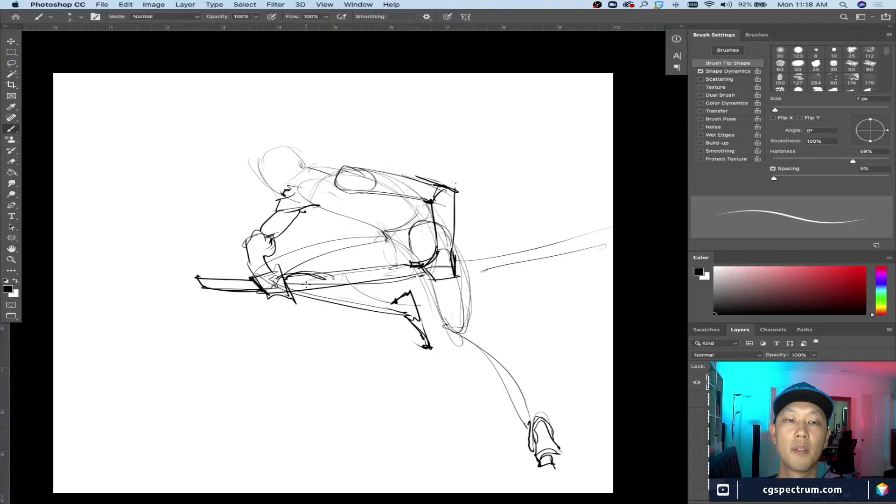
pyautogui.moveTo(287, 147)
pyautogui.mouseDown()
pyautogui.moveTo(306, 161)
pyautogui.moveTo(250, 158)
pyautogui.moveTo(270, 172)
pyautogui.moveTo(263, 175)
pyautogui.mouseUp()
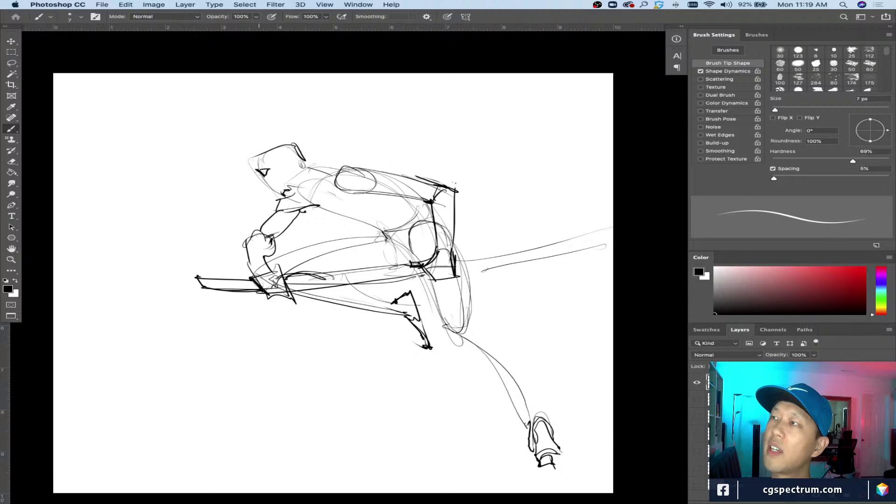
# Step: Hide the seventh figure's layer and add a new empty layer for the eighth figure
pyautogui.click(696, 382)
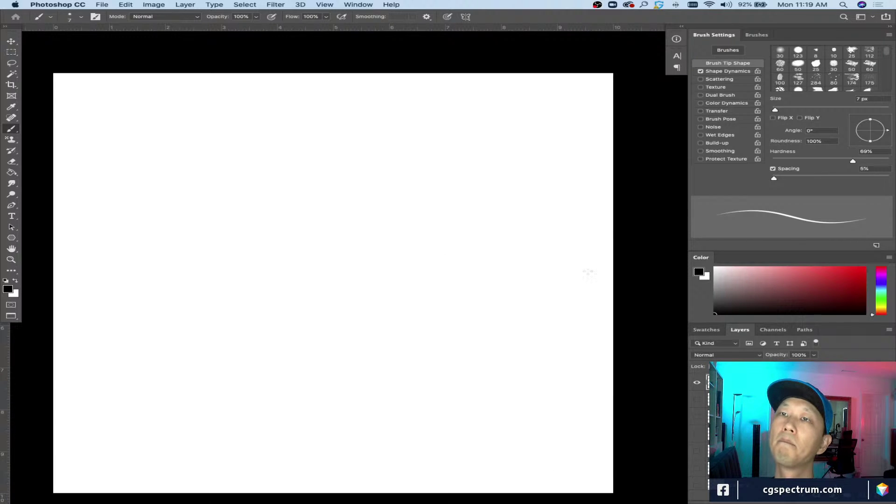
pyautogui.press('Tab')
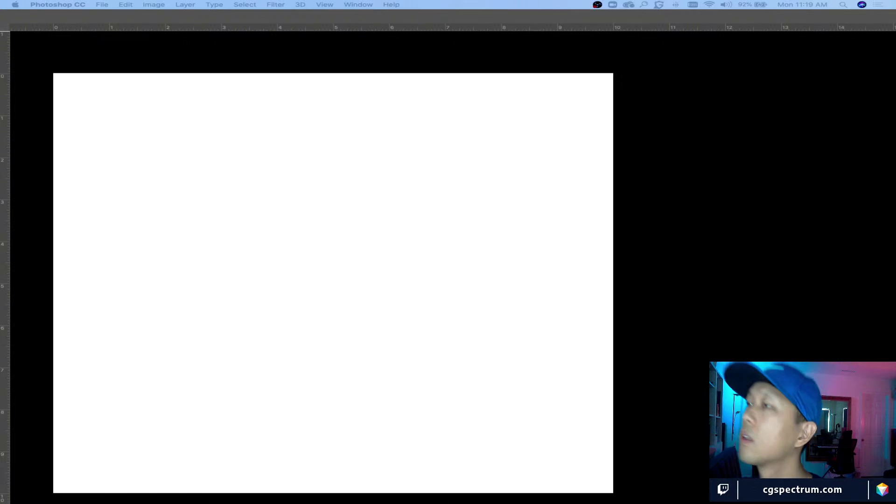
pyautogui.click(343, 240)
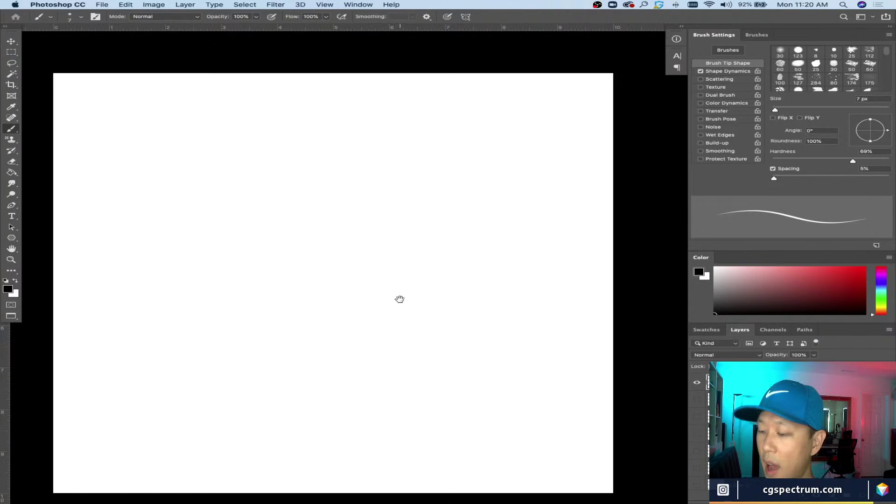
pyautogui.scroll(-1, 401, 295)
pyautogui.scroll(1, 384, 274)
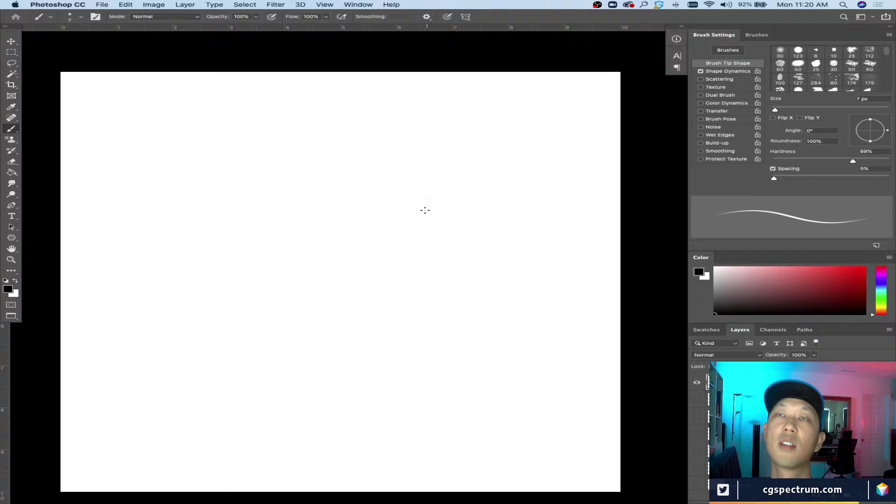
# Step: Sketch the eighth figure's round rib cage, waist and hips, and the forward leg with thigh, knee, calf and flat foot
pyautogui.moveTo(306, 162)
pyautogui.mouseDown()
pyautogui.moveTo(400, 154)
pyautogui.moveTo(376, 146)
pyautogui.moveTo(402, 152)
pyautogui.moveTo(314, 212)
pyautogui.moveTo(356, 266)
pyautogui.mouseUp()
pyautogui.moveTo(391, 230)
pyautogui.mouseDown()
pyautogui.moveTo(396, 250)
pyautogui.moveTo(336, 273)
pyautogui.moveTo(300, 306)
pyautogui.moveTo(327, 322)
pyautogui.moveTo(270, 322)
pyautogui.moveTo(340, 395)
pyautogui.moveTo(350, 433)
pyautogui.moveTo(310, 416)
pyautogui.moveTo(270, 428)
pyautogui.moveTo(315, 398)
pyautogui.mouseUp()
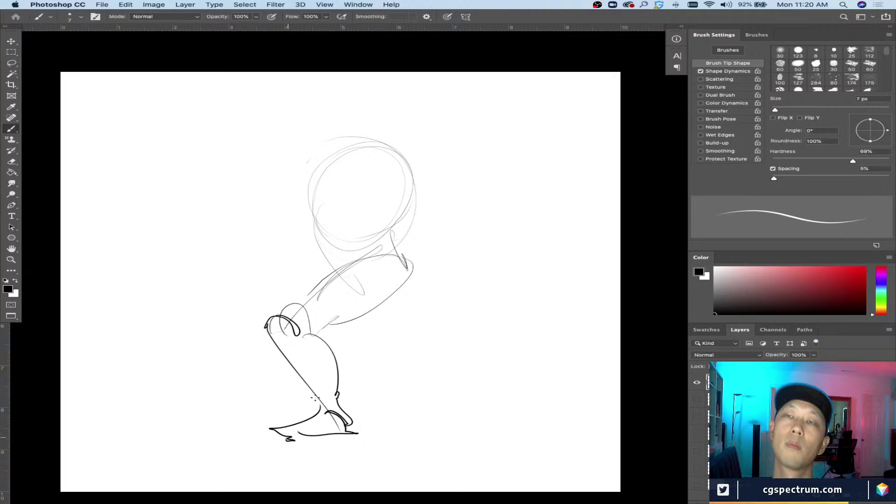
# Step: Sketch the eighth figure's rear leg extended backward, with the thigh, bent knee, calf and foot pushing off on its toes
pyautogui.moveTo(348, 261); pyautogui.dragTo(400, 320)
pyautogui.moveTo(410, 279)
pyautogui.mouseDown()
pyautogui.moveTo(422, 322)
pyautogui.moveTo(382, 314)
pyautogui.moveTo(474, 377)
pyautogui.mouseUp()
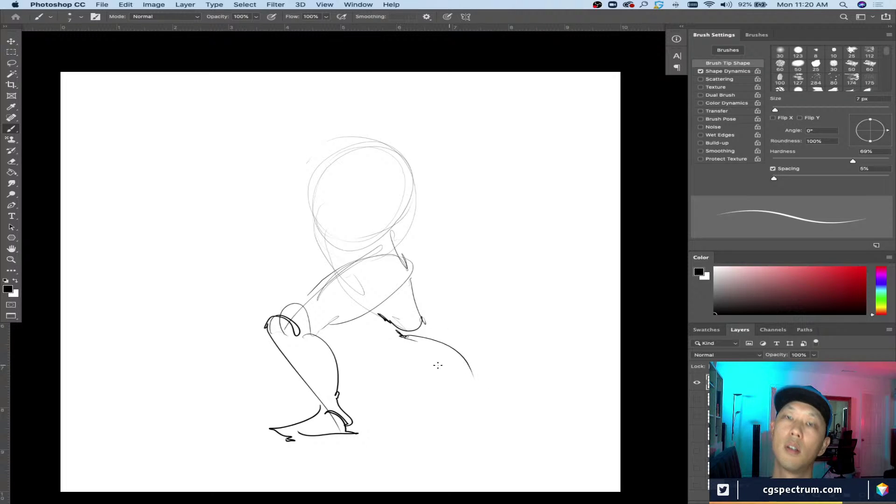
pyautogui.moveTo(423, 322)
pyautogui.mouseDown()
pyautogui.moveTo(474, 394)
pyautogui.moveTo(489, 391)
pyautogui.moveTo(448, 411)
pyautogui.moveTo(460, 418)
pyautogui.moveTo(442, 414)
pyautogui.mouseUp()
pyautogui.moveTo(473, 364); pyautogui.dragTo(484, 378)
pyautogui.moveTo(485, 387)
pyautogui.mouseDown()
pyautogui.moveTo(502, 380)
pyautogui.moveTo(493, 397)
pyautogui.mouseUp()
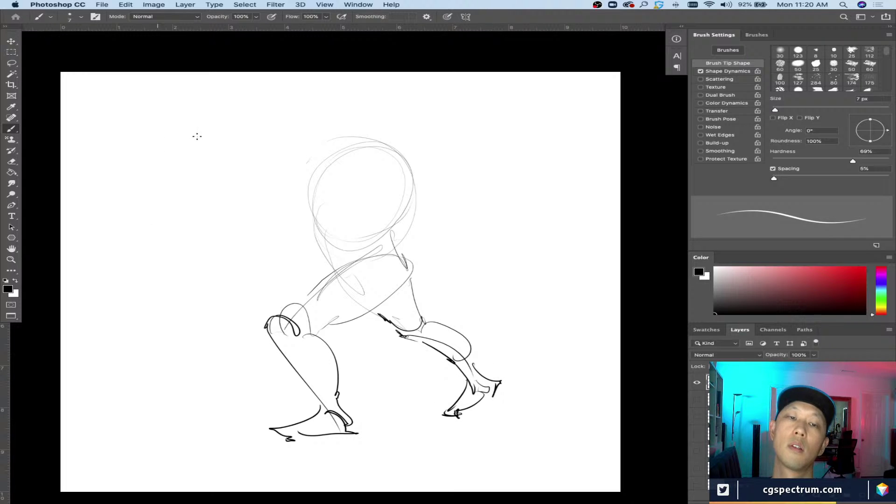
# Step: Add the eighth figure's chest centre line and rounded shoulder, and sketch the rear arm raised behind with a bent elbow and forearm
pyautogui.moveTo(404, 141)
pyautogui.mouseDown()
pyautogui.moveTo(350, 159)
pyautogui.moveTo(385, 140)
pyautogui.moveTo(384, 218)
pyautogui.moveTo(399, 169)
pyautogui.moveTo(317, 159)
pyautogui.moveTo(345, 159)
pyautogui.moveTo(306, 182)
pyautogui.mouseUp()
pyautogui.moveTo(341, 148)
pyautogui.mouseDown()
pyautogui.moveTo(326, 176)
pyautogui.moveTo(366, 252)
pyautogui.mouseUp()
pyautogui.moveTo(350, 142)
pyautogui.mouseDown()
pyautogui.moveTo(322, 163)
pyautogui.moveTo(348, 248)
pyautogui.mouseUp()
pyautogui.moveTo(373, 148); pyautogui.dragTo(358, 194)
pyautogui.moveTo(368, 147)
pyautogui.mouseDown()
pyautogui.moveTo(406, 172)
pyautogui.moveTo(389, 178)
pyautogui.moveTo(456, 134)
pyautogui.mouseUp()
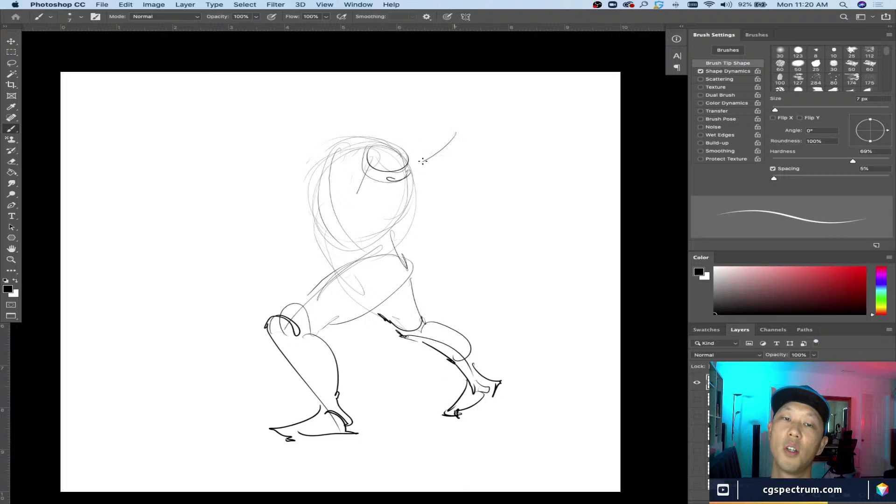
pyautogui.moveTo(385, 140)
pyautogui.mouseDown()
pyautogui.moveTo(437, 113)
pyautogui.moveTo(458, 128)
pyautogui.moveTo(472, 117)
pyautogui.moveTo(411, 78)
pyautogui.moveTo(426, 117)
pyautogui.mouseUp()
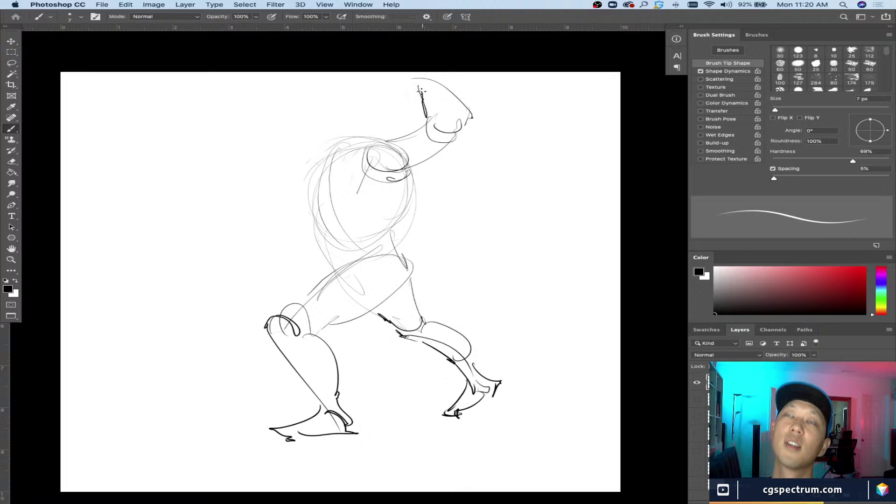
pyautogui.moveTo(406, 76); pyautogui.dragTo(423, 91)
# Step: Draw the eighth figure's collar and chest lines, and sketch the front arm bent at the elbow with a raised fist
pyautogui.moveTo(378, 135)
pyautogui.mouseDown()
pyautogui.moveTo(357, 140)
pyautogui.moveTo(322, 177)
pyautogui.mouseUp()
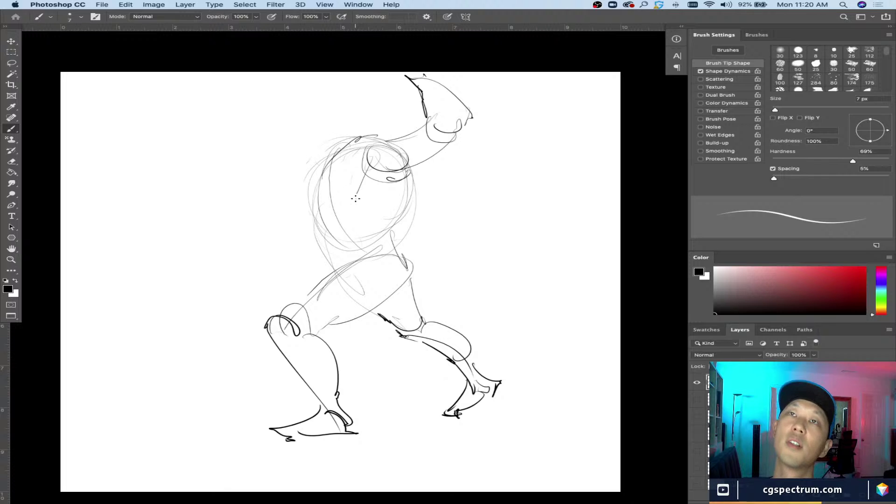
pyautogui.moveTo(369, 196)
pyautogui.mouseDown()
pyautogui.moveTo(333, 197)
pyautogui.moveTo(348, 197)
pyautogui.moveTo(304, 219)
pyautogui.moveTo(291, 187)
pyautogui.moveTo(295, 163)
pyautogui.moveTo(314, 145)
pyautogui.moveTo(370, 137)
pyautogui.moveTo(306, 164)
pyautogui.moveTo(280, 187)
pyautogui.moveTo(289, 174)
pyautogui.moveTo(272, 212)
pyautogui.mouseUp()
pyautogui.moveTo(268, 179)
pyautogui.mouseDown()
pyautogui.moveTo(277, 215)
pyautogui.moveTo(239, 222)
pyautogui.moveTo(245, 200)
pyautogui.moveTo(224, 206)
pyautogui.moveTo(250, 228)
pyautogui.mouseUp()
pyautogui.moveTo(261, 184)
pyautogui.mouseDown()
pyautogui.moveTo(239, 196)
pyautogui.moveTo(236, 231)
pyautogui.mouseUp()
pyautogui.moveTo(205, 165)
pyautogui.mouseDown()
pyautogui.moveTo(188, 195)
pyautogui.moveTo(228, 185)
pyautogui.moveTo(189, 196)
pyautogui.mouseUp()
pyautogui.moveTo(187, 194); pyautogui.dragTo(217, 206)
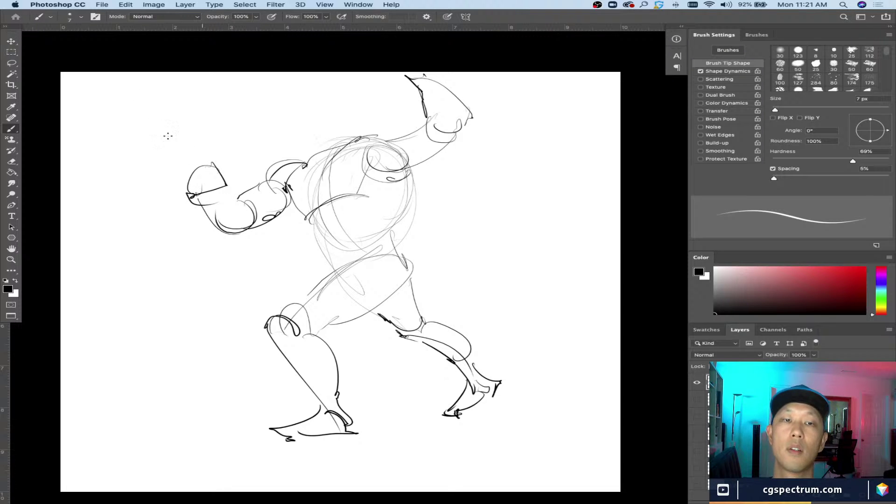
pyautogui.moveTo(210, 164)
pyautogui.mouseDown()
pyautogui.moveTo(224, 162)
pyautogui.moveTo(219, 177)
pyautogui.mouseUp()
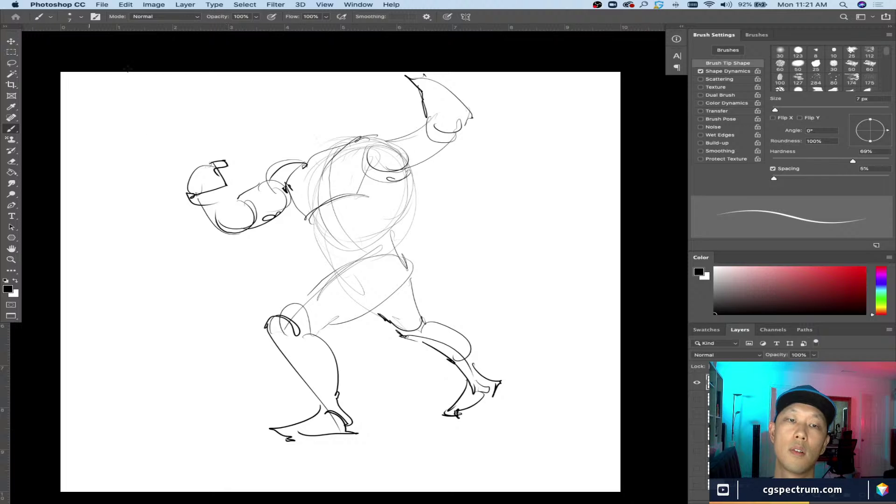
# Step: Sketch the eighth figure's head and neck in profile, with the skull, ear, face contour, jaw and eye
pyautogui.moveTo(349, 127)
pyautogui.mouseDown()
pyautogui.moveTo(320, 90)
pyautogui.moveTo(340, 128)
pyautogui.mouseUp()
pyautogui.moveTo(343, 96)
pyautogui.mouseDown()
pyautogui.moveTo(343, 129)
pyautogui.moveTo(300, 90)
pyautogui.moveTo(285, 101)
pyautogui.moveTo(301, 157)
pyautogui.mouseUp()
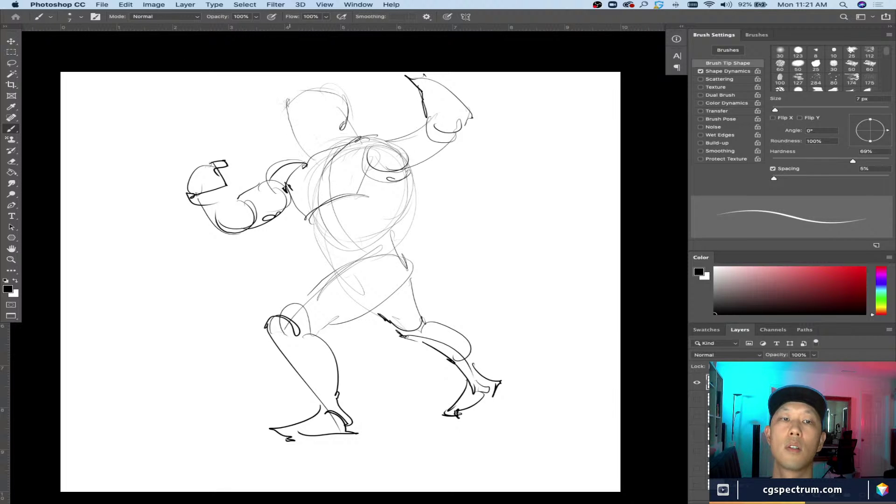
pyautogui.moveTo(284, 95); pyautogui.dragTo(301, 146)
pyautogui.moveTo(329, 106)
pyautogui.mouseDown()
pyautogui.moveTo(335, 139)
pyautogui.moveTo(295, 143)
pyautogui.moveTo(322, 153)
pyautogui.moveTo(330, 140)
pyautogui.moveTo(353, 143)
pyautogui.moveTo(329, 132)
pyautogui.mouseUp()
pyautogui.moveTo(297, 104)
pyautogui.mouseDown()
pyautogui.moveTo(315, 111)
pyautogui.moveTo(308, 114)
pyautogui.mouseUp()
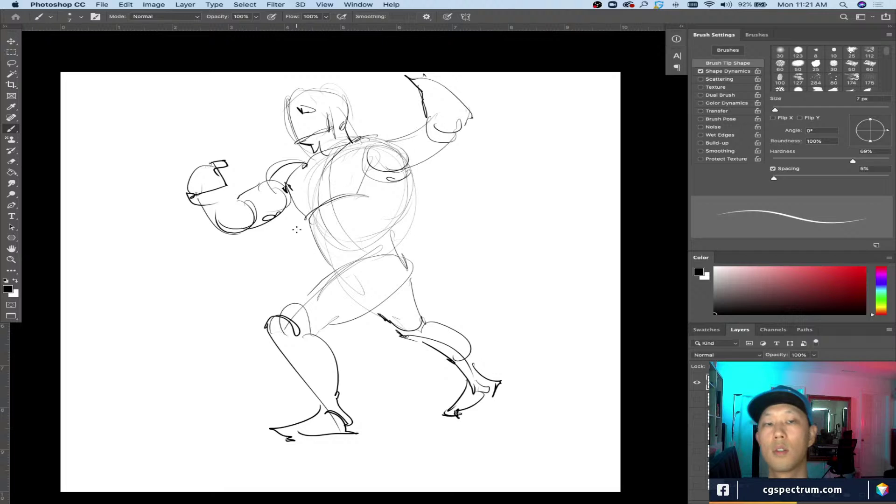
# Step: Darken the eighth figure's armpit, back contour down to the waist, and the crease behind the front knee
pyautogui.moveTo(371, 174)
pyautogui.mouseDown()
pyautogui.moveTo(376, 195)
pyautogui.moveTo(396, 168)
pyautogui.mouseUp()
pyautogui.moveTo(414, 165)
pyautogui.mouseDown()
pyautogui.moveTo(413, 201)
pyautogui.moveTo(398, 214)
pyautogui.moveTo(390, 250)
pyautogui.mouseUp()
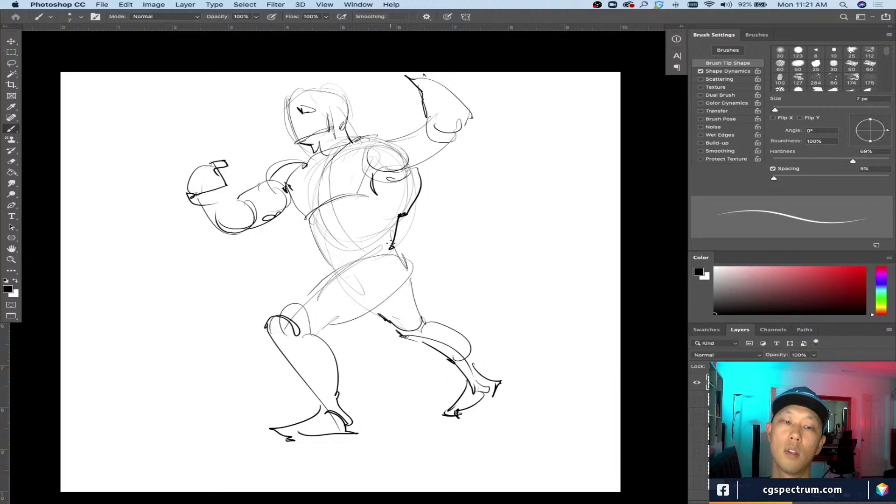
pyautogui.moveTo(317, 334); pyautogui.dragTo(319, 328)
# Step: Hide the eighth figure's layer and add a new empty layer for the ninth figure
pyautogui.press('super+minus')
pyautogui.press('super+equal')
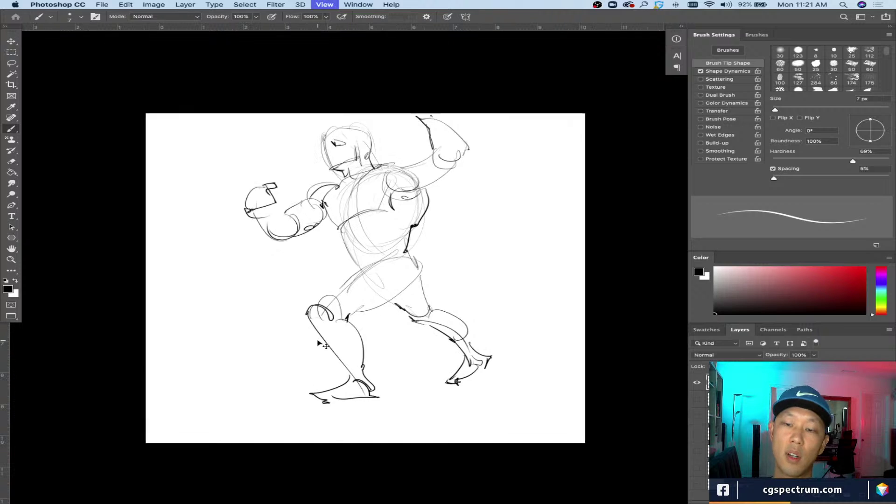
pyautogui.press('super+minus')
pyautogui.click(697, 383)
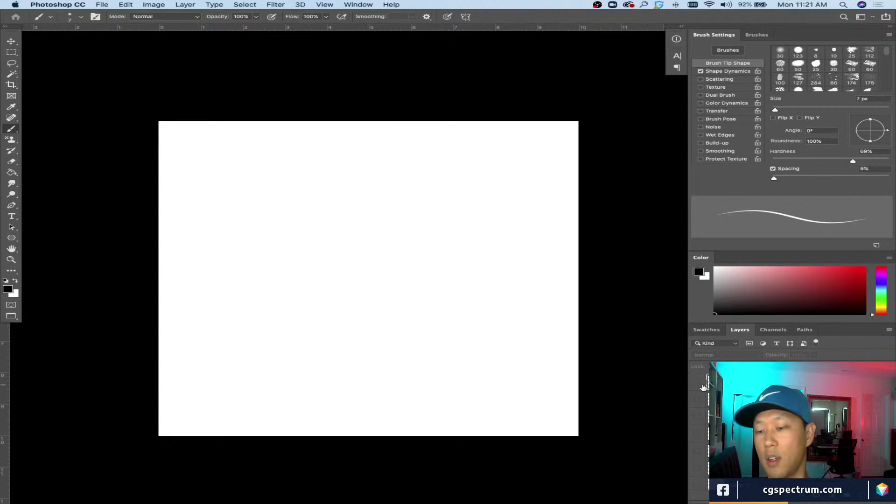
pyautogui.click(697, 382)
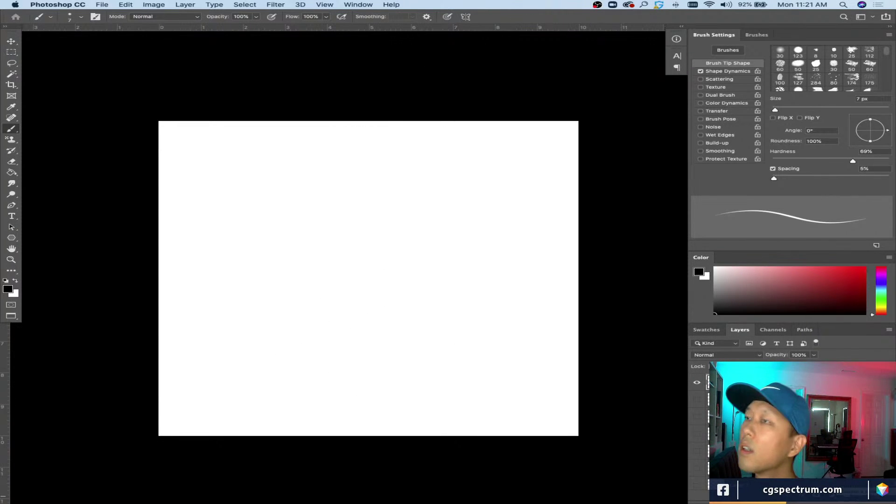
# Step: Show the eighth figure's layer again to review the finished sketch, and hide it
pyautogui.click(700, 404)
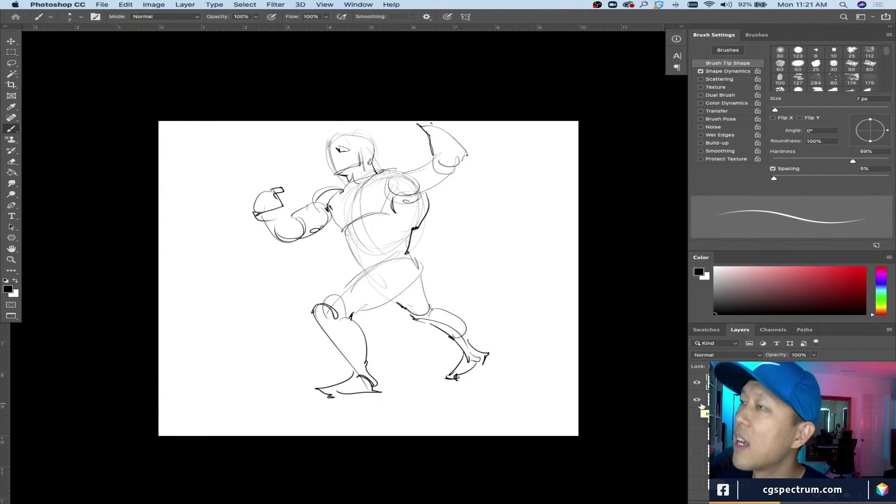
pyautogui.press('Tab')
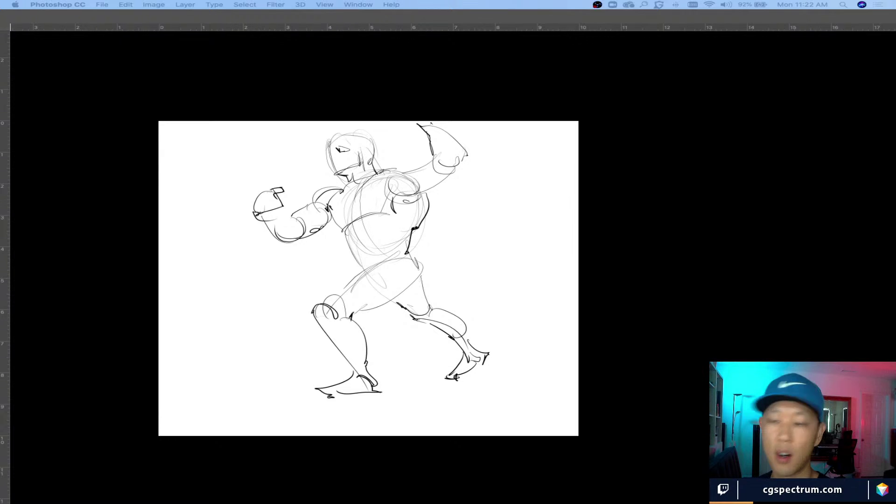
pyautogui.press('Tab')
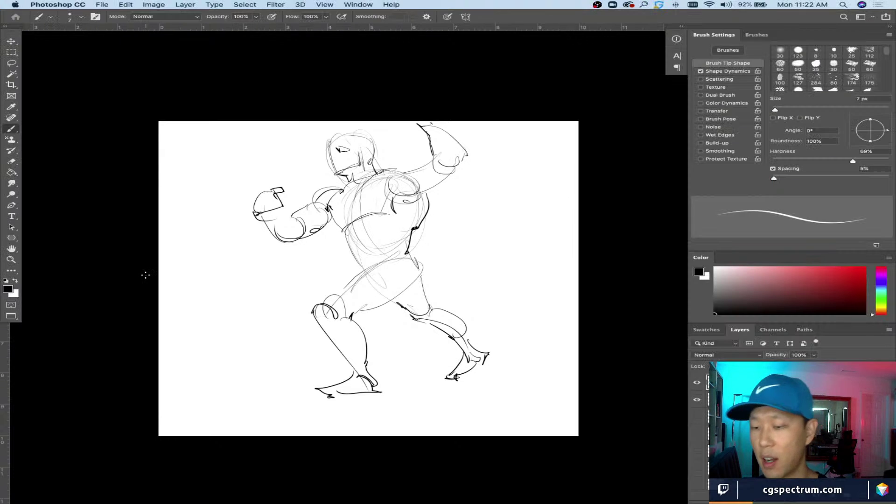
pyautogui.click(699, 384)
pyautogui.click(698, 383)
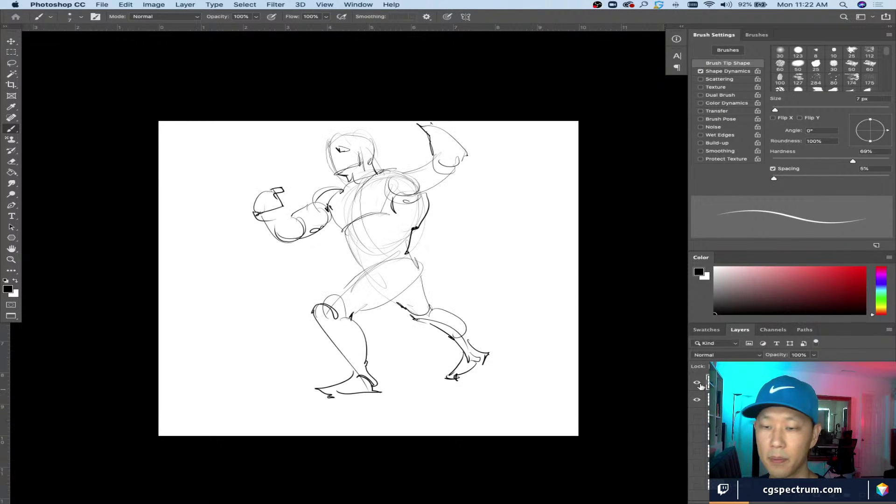
pyautogui.click(697, 400)
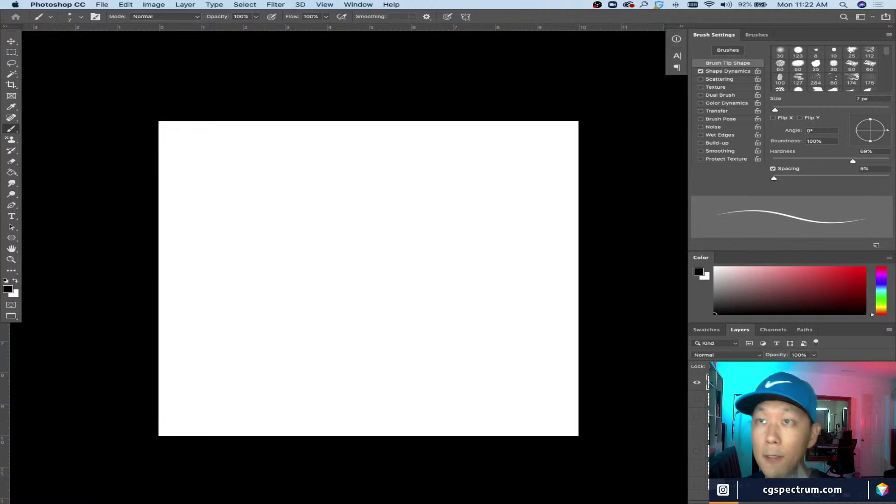
# Step: Block in the ninth figure's torso, pelvis and raised bent leg with light construction lines, knee and lower leg
pyautogui.press('Tab')
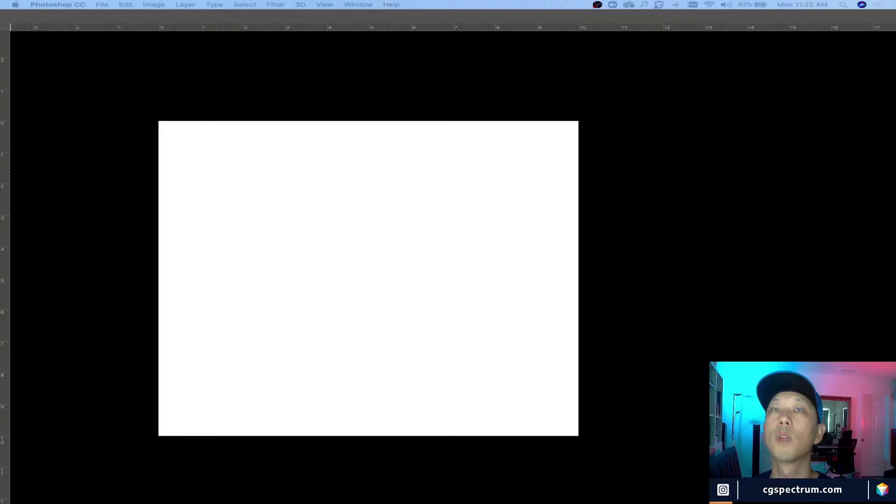
pyautogui.press('Tab')
pyautogui.press('super+plus')
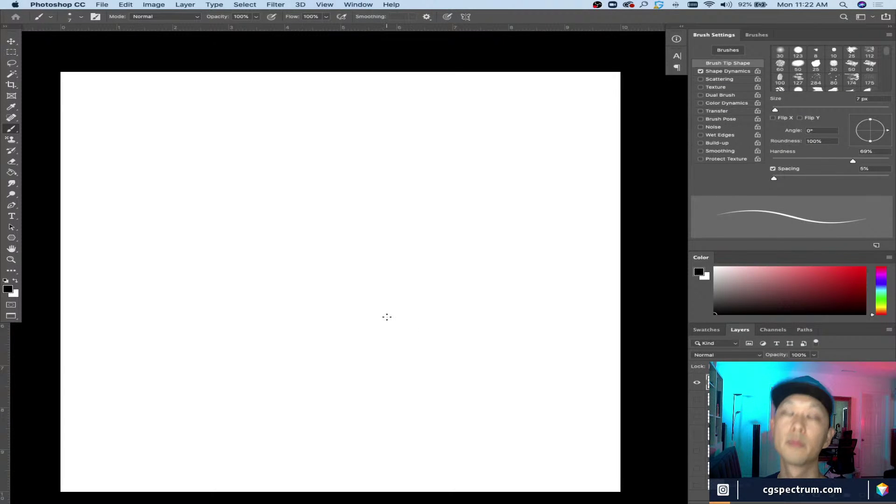
pyautogui.scroll(-2, 401, 245)
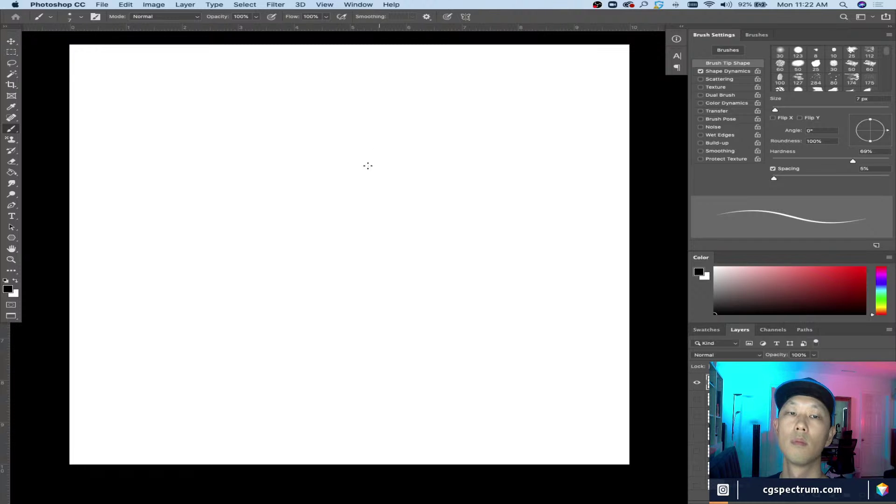
pyautogui.moveTo(366, 153)
pyautogui.mouseDown()
pyautogui.moveTo(312, 160)
pyautogui.moveTo(309, 139)
pyautogui.moveTo(300, 165)
pyautogui.moveTo(362, 160)
pyautogui.moveTo(318, 138)
pyautogui.moveTo(306, 150)
pyautogui.moveTo(320, 213)
pyautogui.moveTo(309, 203)
pyautogui.moveTo(362, 154)
pyautogui.moveTo(361, 216)
pyautogui.moveTo(320, 220)
pyautogui.moveTo(321, 143)
pyautogui.moveTo(303, 171)
pyautogui.moveTo(388, 270)
pyautogui.moveTo(364, 204)
pyautogui.moveTo(398, 299)
pyautogui.moveTo(391, 292)
pyautogui.moveTo(400, 273)
pyautogui.moveTo(355, 238)
pyautogui.moveTo(368, 217)
pyautogui.moveTo(387, 296)
pyautogui.moveTo(371, 289)
pyautogui.moveTo(390, 295)
pyautogui.moveTo(307, 331)
pyautogui.mouseUp()
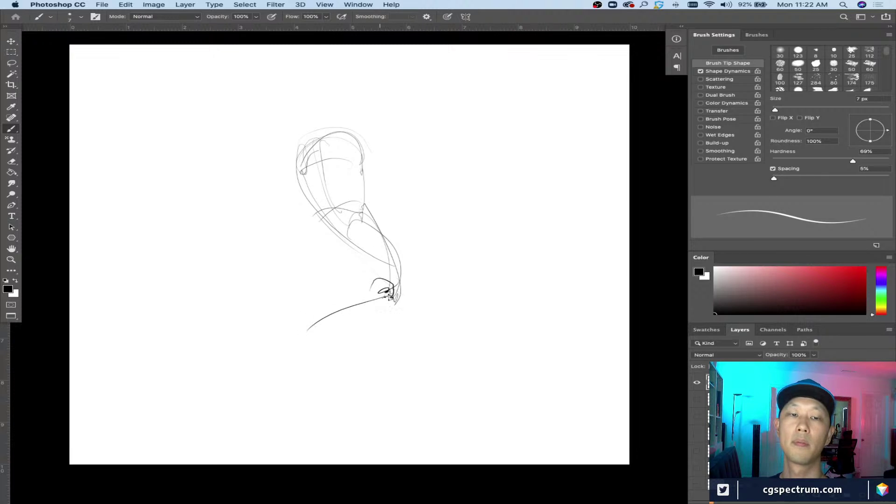
pyautogui.moveTo(389, 295); pyautogui.dragTo(316, 343)
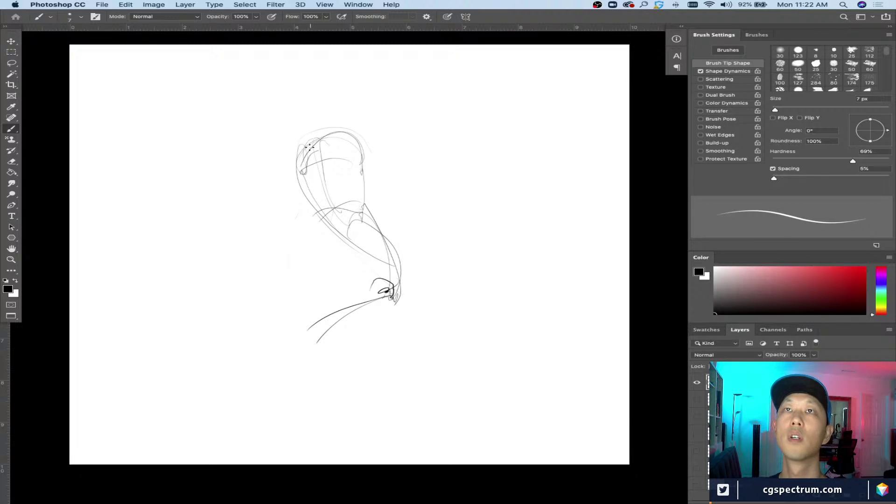
# Step: Draw the ninth figure's torso and pelvis centre lines and the supporting leg with its knee, calf and foot
pyautogui.moveTo(323, 135); pyautogui.dragTo(331, 187)
pyautogui.moveTo(340, 204); pyautogui.dragTo(340, 244)
pyautogui.moveTo(340, 212)
pyautogui.mouseDown()
pyautogui.moveTo(298, 363)
pyautogui.moveTo(298, 303)
pyautogui.mouseUp()
pyautogui.moveTo(343, 237)
pyautogui.mouseDown()
pyautogui.moveTo(289, 339)
pyautogui.moveTo(275, 382)
pyautogui.moveTo(299, 383)
pyautogui.moveTo(278, 414)
pyautogui.mouseUp()
pyautogui.moveTo(280, 369); pyautogui.dragTo(260, 401)
pyautogui.moveTo(282, 374)
pyautogui.mouseDown()
pyautogui.moveTo(268, 411)
pyautogui.moveTo(278, 407)
pyautogui.moveTo(256, 412)
pyautogui.moveTo(264, 413)
pyautogui.mouseUp()
# Step: Refine the ninth figure's bent leg with the knee, inner thigh, calf, and the foot showing behind the supporting leg
pyautogui.moveTo(394, 290); pyautogui.dragTo(381, 293)
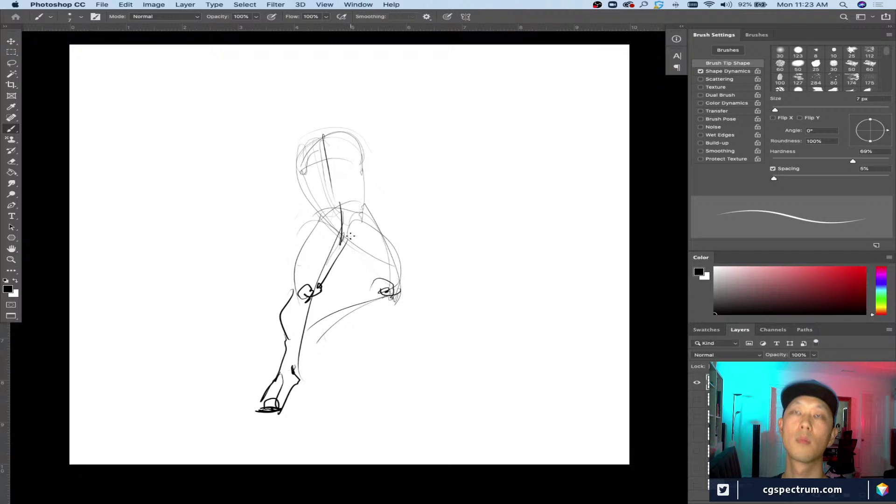
pyautogui.moveTo(345, 240)
pyautogui.mouseDown()
pyautogui.moveTo(375, 288)
pyautogui.moveTo(333, 314)
pyautogui.moveTo(360, 288)
pyautogui.moveTo(374, 288)
pyautogui.mouseUp()
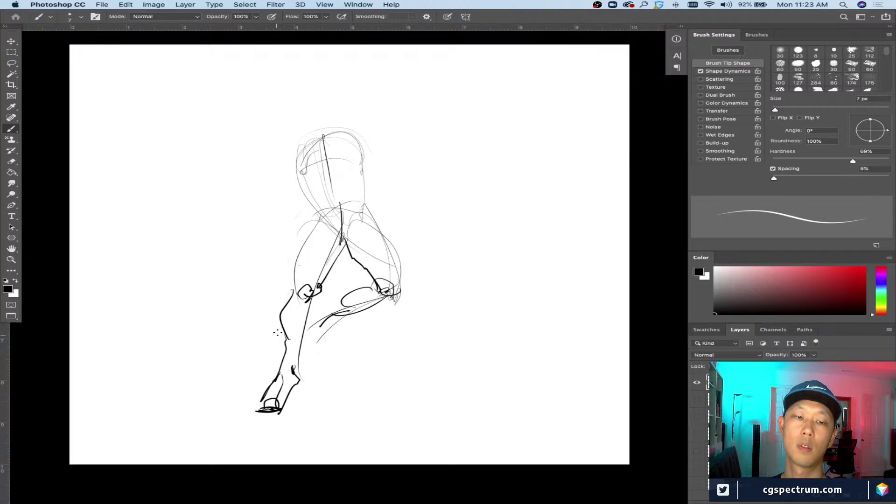
pyautogui.moveTo(279, 332); pyautogui.dragTo(269, 349)
# Step: Sketch the ninth figure's chest centre line, rounded shoulder, and the bent arm with its hand resting on the hip
pyautogui.moveTo(328, 133); pyautogui.dragTo(332, 163)
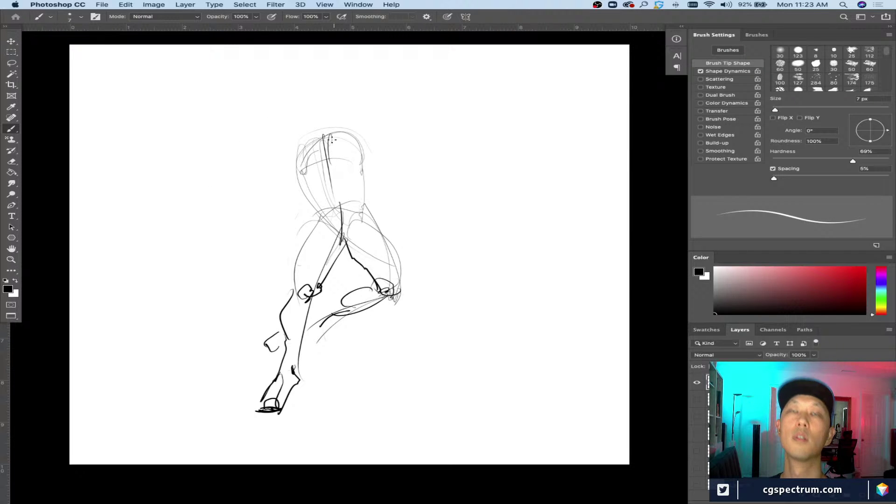
pyautogui.moveTo(357, 131); pyautogui.dragTo(376, 148)
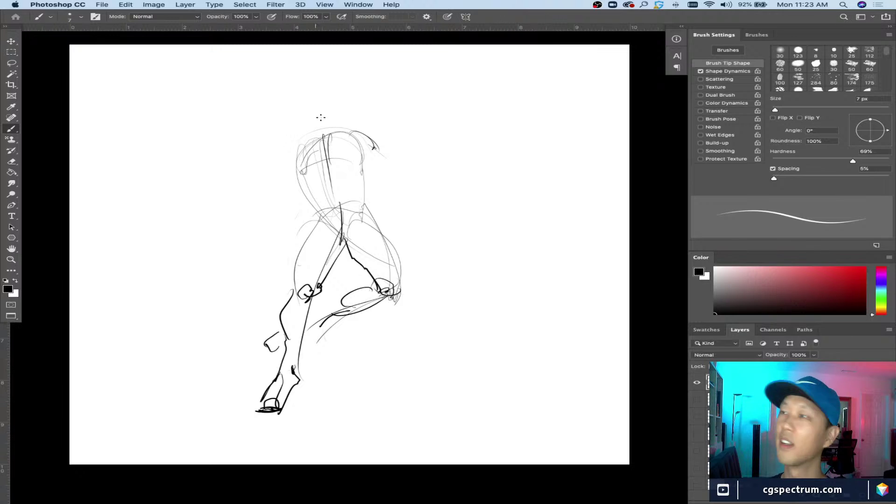
pyautogui.moveTo(353, 129)
pyautogui.mouseDown()
pyautogui.moveTo(382, 150)
pyautogui.moveTo(369, 128)
pyautogui.mouseUp()
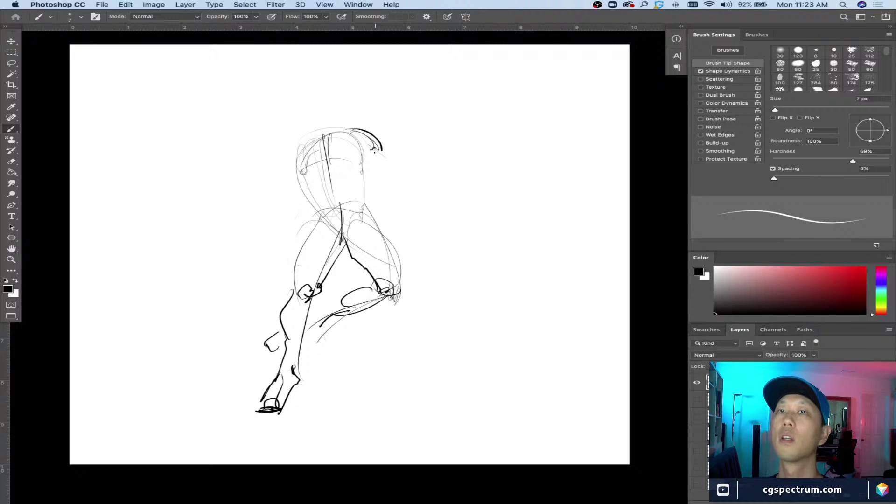
pyautogui.moveTo(374, 146)
pyautogui.mouseDown()
pyautogui.moveTo(415, 183)
pyautogui.moveTo(362, 154)
pyautogui.moveTo(397, 179)
pyautogui.moveTo(378, 203)
pyautogui.mouseUp()
pyautogui.moveTo(418, 173); pyautogui.dragTo(377, 217)
pyautogui.moveTo(391, 178)
pyautogui.mouseDown()
pyautogui.moveTo(378, 208)
pyautogui.moveTo(393, 210)
pyautogui.moveTo(378, 222)
pyautogui.mouseUp()
pyautogui.moveTo(378, 222)
pyautogui.mouseDown()
pyautogui.moveTo(363, 215)
pyautogui.moveTo(385, 213)
pyautogui.mouseUp()
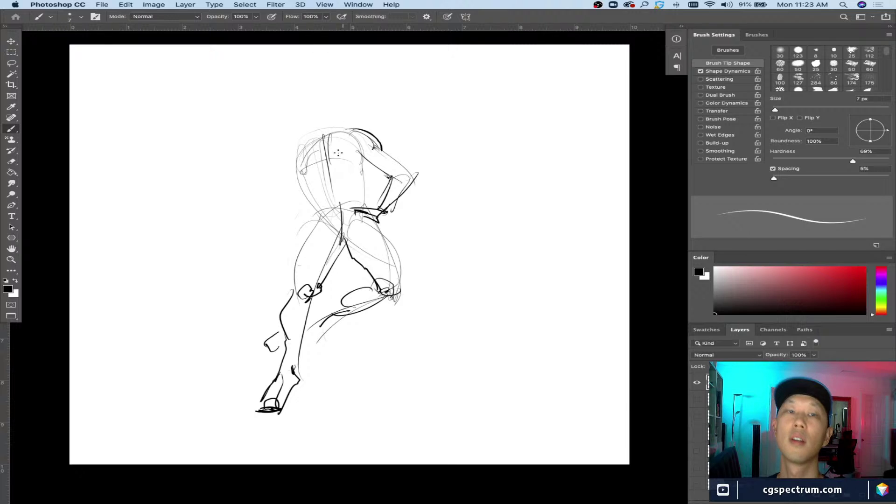
# Step: Draw the ninth figure's lower chest line and armpit, the raised shoulder, and the flank down to the waist
pyautogui.moveTo(369, 153); pyautogui.dragTo(321, 163)
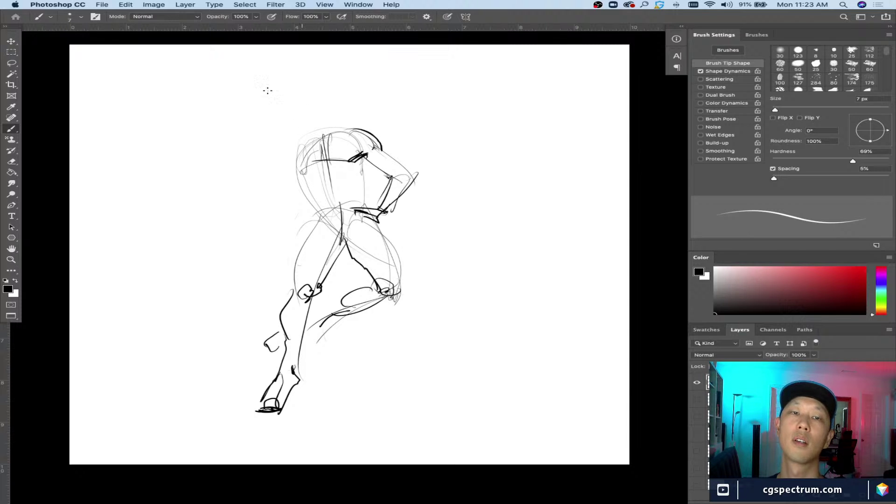
pyautogui.moveTo(315, 129)
pyautogui.mouseDown()
pyautogui.moveTo(294, 125)
pyautogui.moveTo(299, 187)
pyautogui.mouseUp()
pyautogui.moveTo(286, 145); pyautogui.dragTo(314, 215)
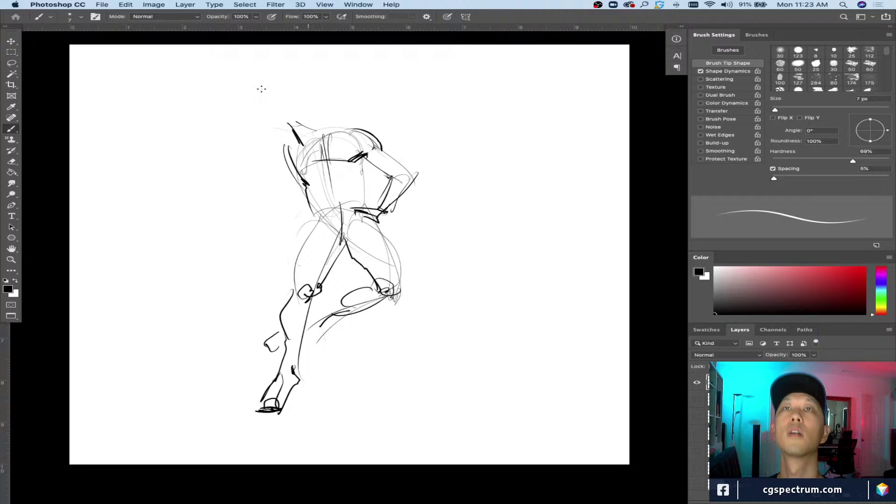
# Step: Sketch the ninth figure's raised arm with the upper arm, elbow and forearm reaching to the canvas edge
pyautogui.moveTo(263, 90); pyautogui.dragTo(299, 125)
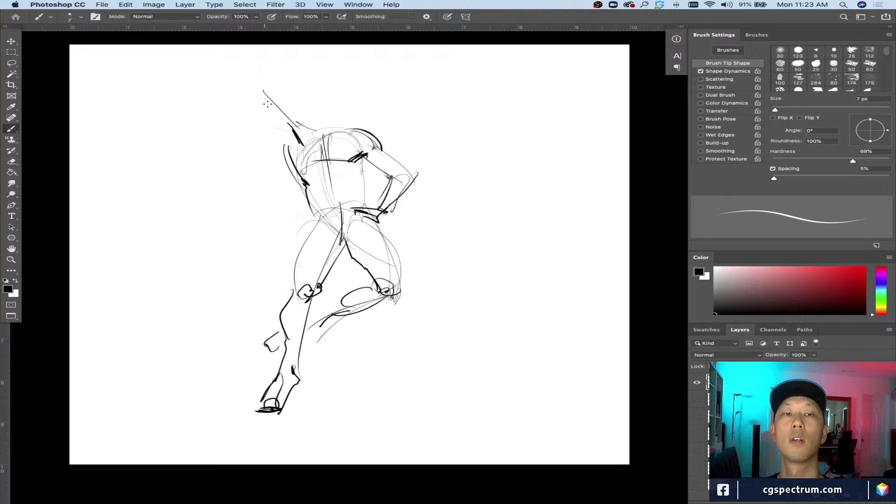
pyautogui.moveTo(254, 99); pyautogui.dragTo(299, 143)
pyautogui.moveTo(256, 49); pyautogui.dragTo(248, 101)
pyautogui.moveTo(267, 50); pyautogui.dragTo(268, 92)
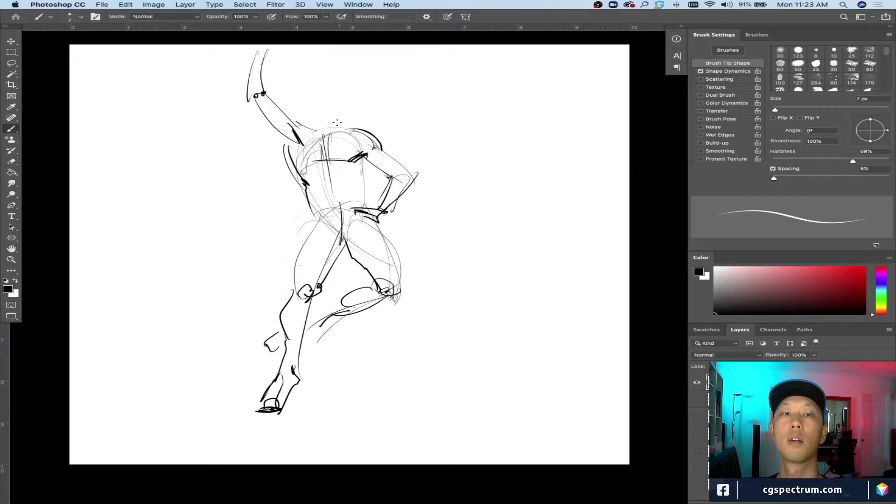
# Step: Sketch the ninth figure's upturned head and neck, and strengthen the contours on both sides of the torso
pyautogui.moveTo(318, 107)
pyautogui.mouseDown()
pyautogui.moveTo(313, 138)
pyautogui.moveTo(337, 113)
pyautogui.moveTo(336, 125)
pyautogui.moveTo(326, 108)
pyautogui.moveTo(342, 91)
pyautogui.moveTo(319, 80)
pyautogui.moveTo(301, 100)
pyautogui.moveTo(314, 114)
pyautogui.moveTo(313, 97)
pyautogui.moveTo(315, 109)
pyautogui.moveTo(330, 87)
pyautogui.moveTo(352, 95)
pyautogui.mouseUp()
pyautogui.moveTo(288, 127); pyautogui.dragTo(299, 142)
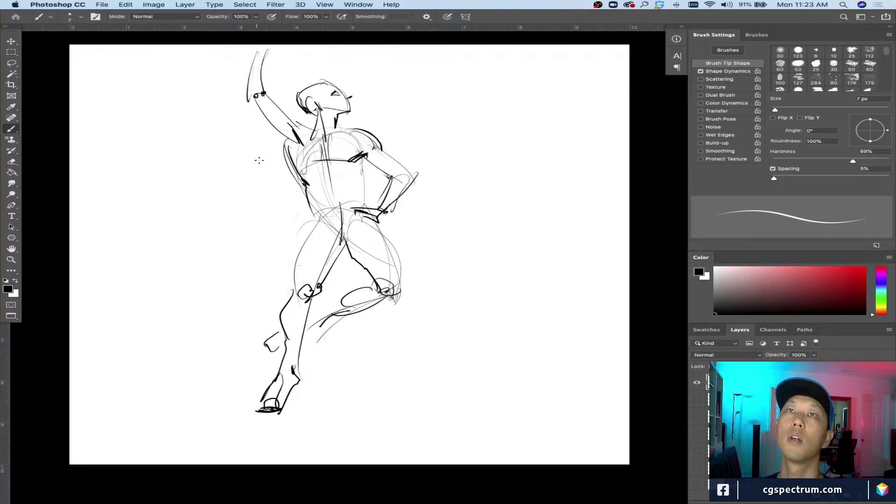
pyautogui.moveTo(360, 161); pyautogui.dragTo(368, 202)
pyautogui.moveTo(285, 144)
pyautogui.mouseDown()
pyautogui.moveTo(286, 177)
pyautogui.moveTo(288, 166)
pyautogui.moveTo(307, 189)
pyautogui.mouseUp()
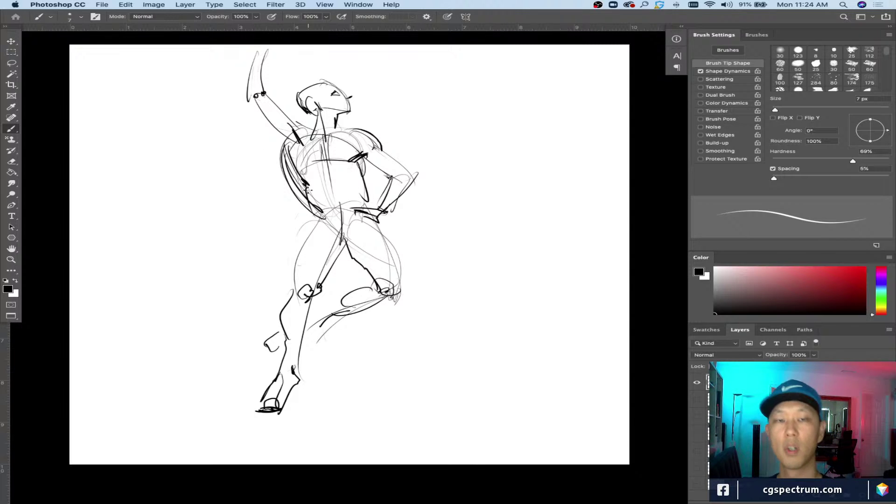
# Step: Hide the ninth figure's layer to leave a blank white canvas
pyautogui.click(696, 382)
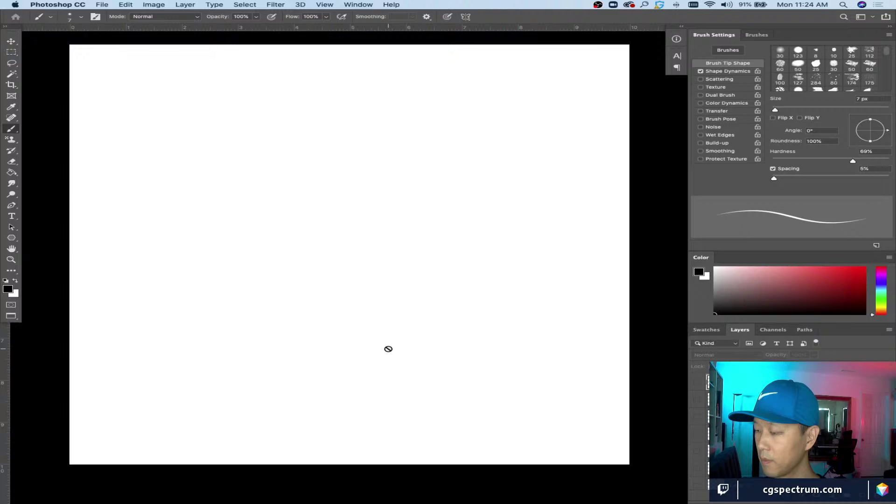
pyautogui.press('super+plus')
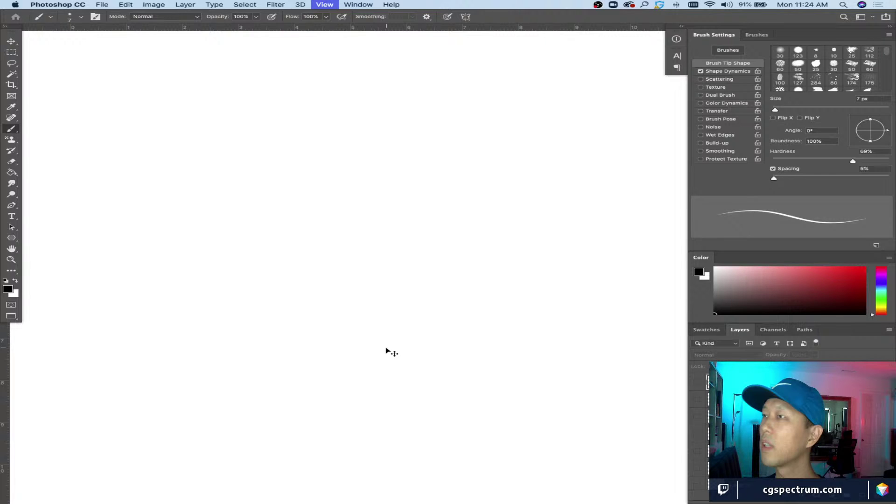
pyautogui.press('super+minus')
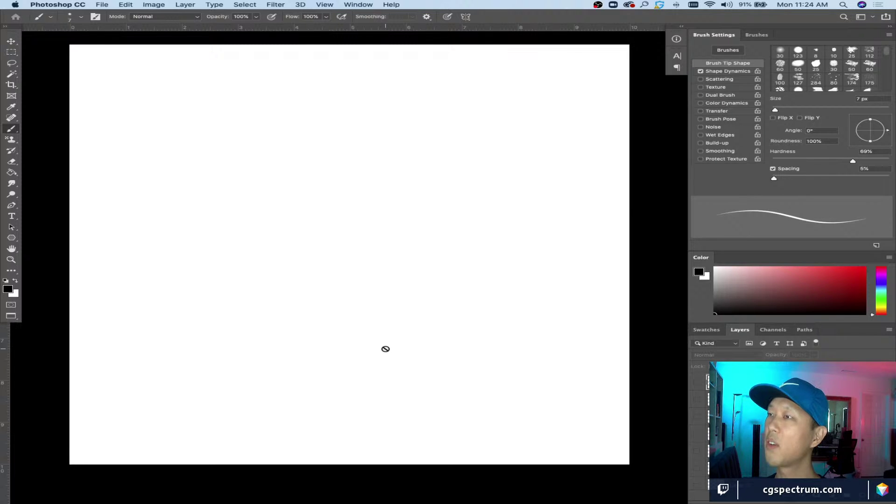
pyautogui.press('super+plus')
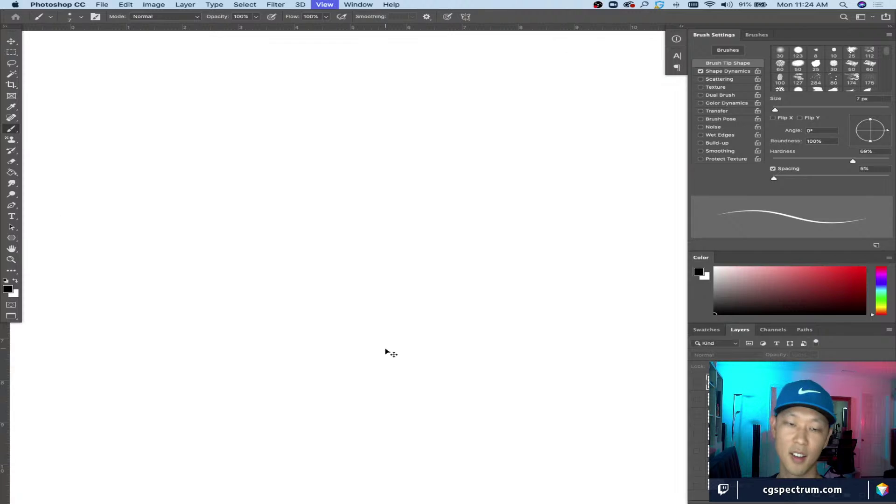
pyautogui.press('super+minus')
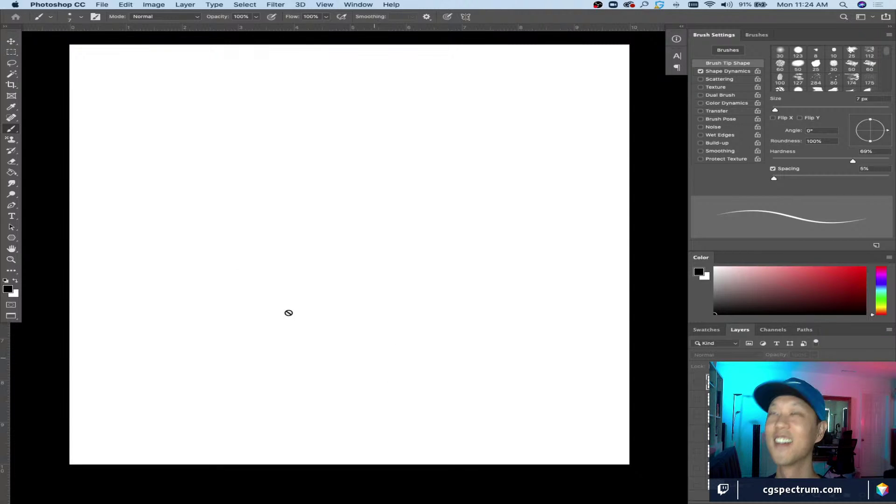
# Step: Switch to Chrome and look through the open Virtual Pose references, returning to the crouching man with the wooden sword
pyautogui.press('Tab')
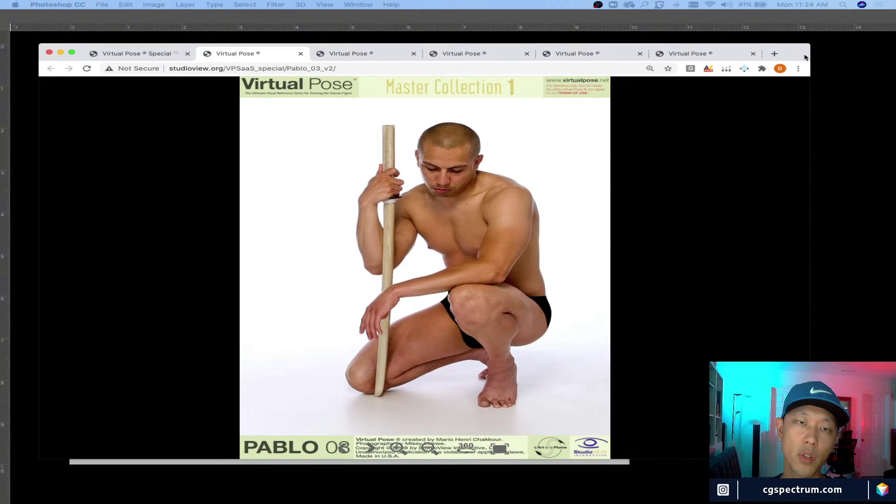
pyautogui.click(804, 57)
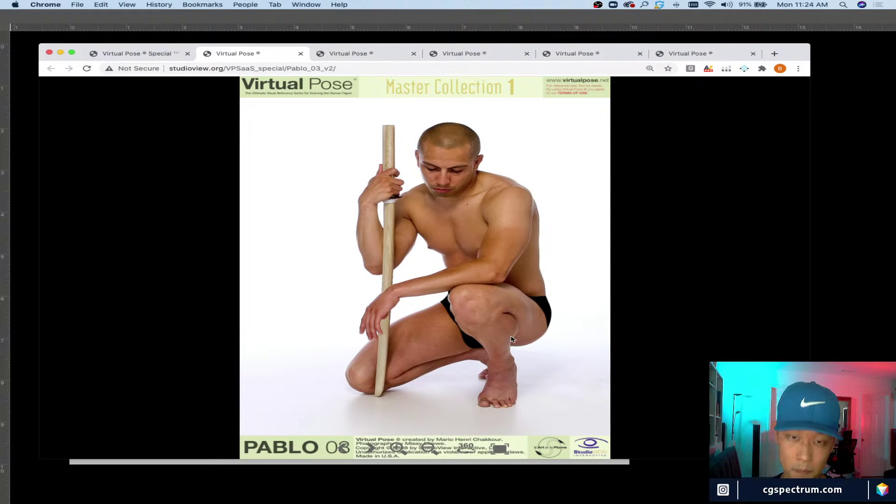
pyautogui.click(356, 55)
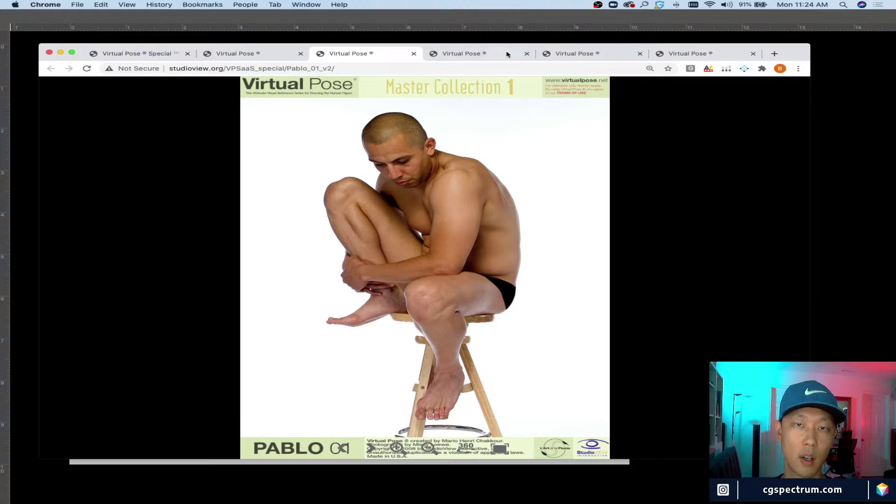
pyautogui.click(596, 54)
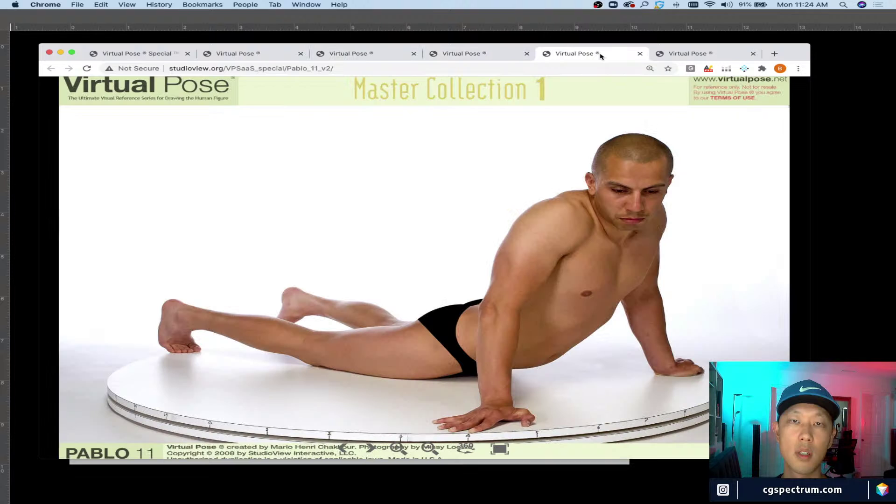
pyautogui.click(686, 55)
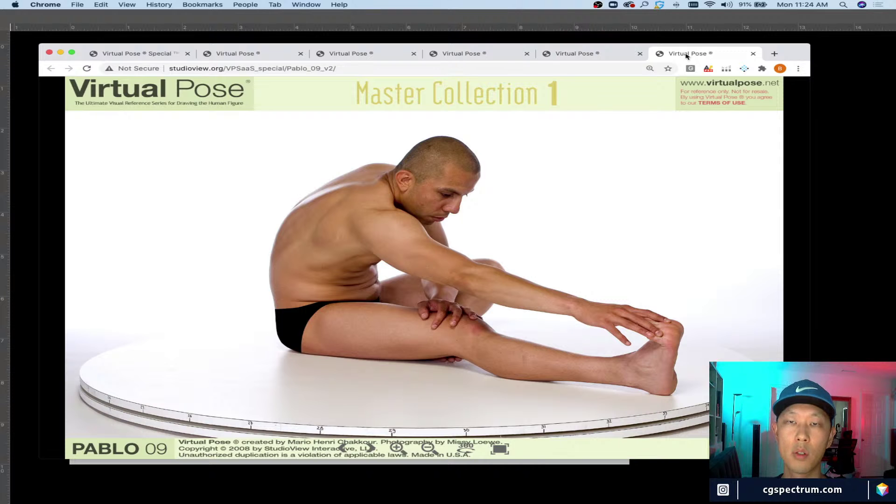
pyautogui.click(584, 56)
pyautogui.click(479, 56)
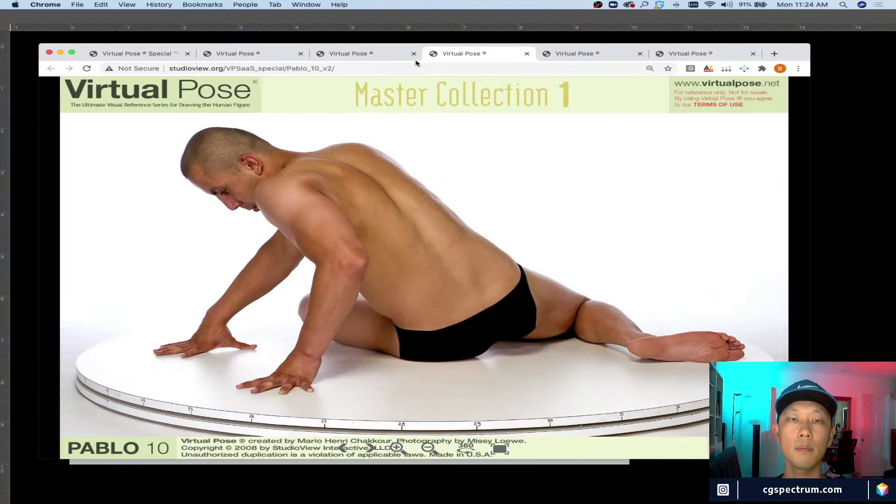
pyautogui.click(347, 55)
pyautogui.click(226, 54)
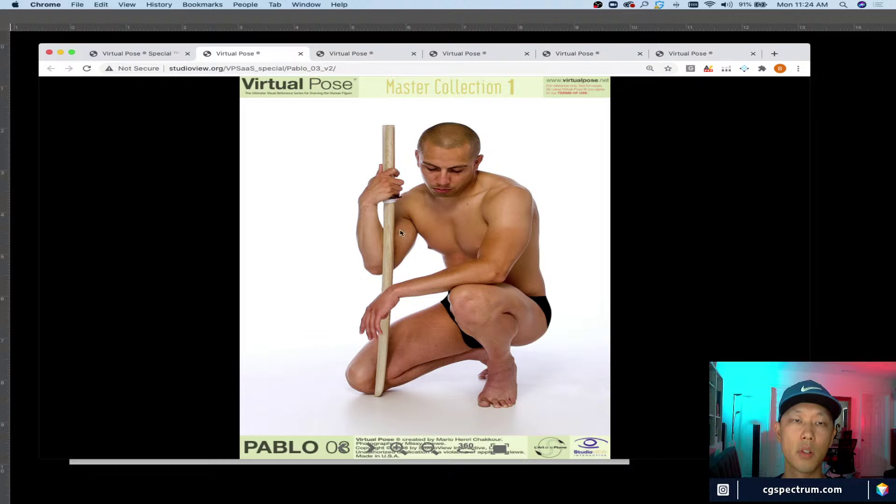
# Step: Rotate the crouching reference pose slightly to choose a viewing angle, and minimize the browser window
pyautogui.moveTo(482, 266); pyautogui.dragTo(417, 311)
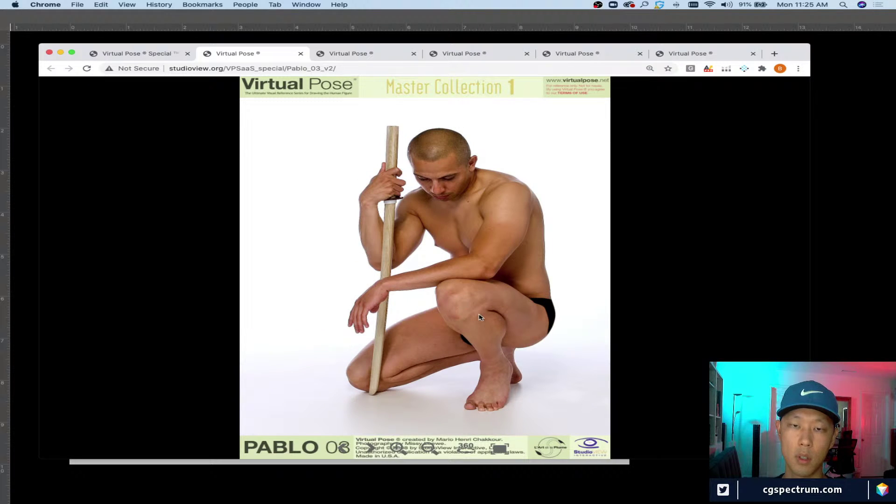
pyautogui.moveTo(481, 318); pyautogui.dragTo(451, 301)
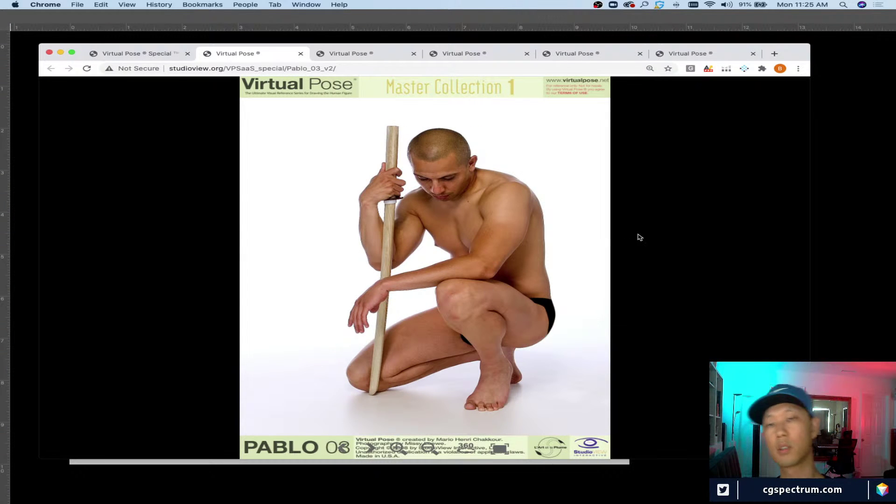
pyautogui.press('super+m')
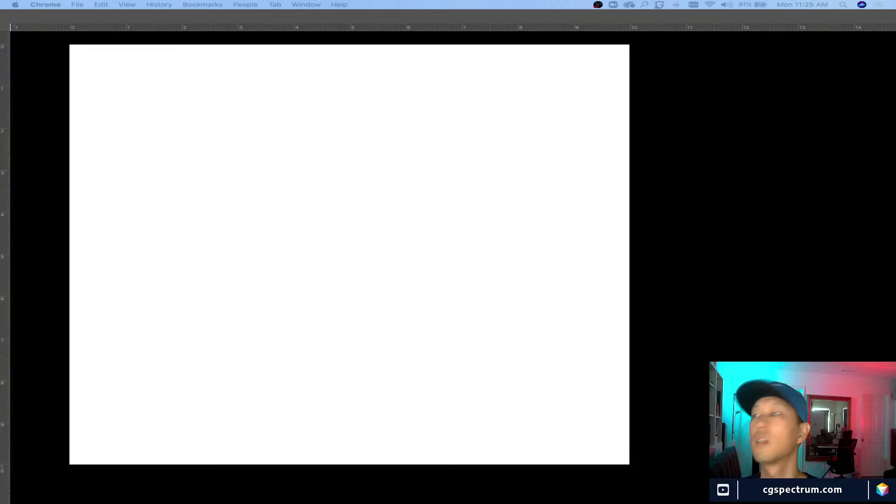
# Step: Place the crouching pose image in the Photoshop document, scale it to 43.57%, and position it on the canvas's right side
pyautogui.moveTo(784, 299); pyautogui.dragTo(387, 246)
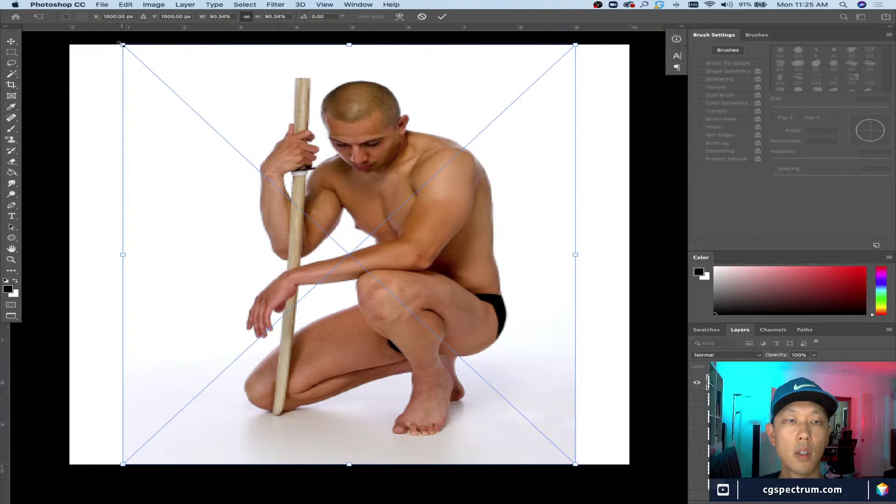
pyautogui.moveTo(122, 45); pyautogui.dragTo(356, 257)
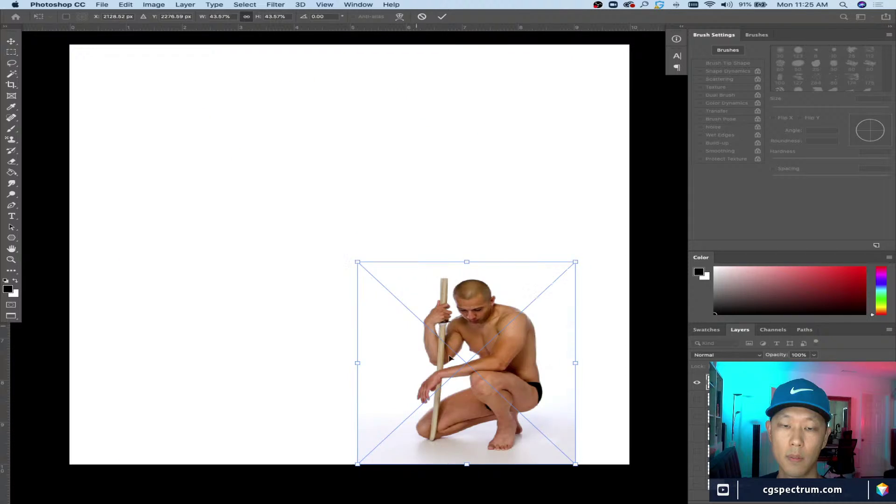
pyautogui.moveTo(493, 401); pyautogui.dragTo(538, 265)
pyautogui.press('Return')
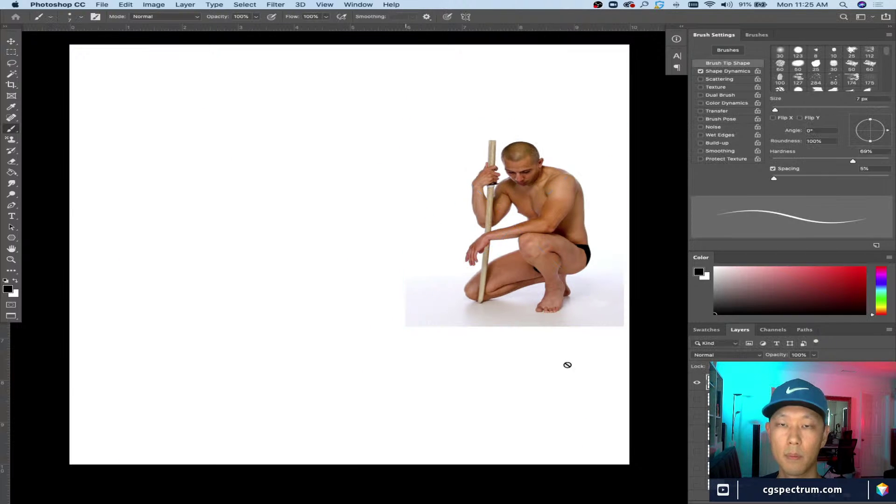
# Step: Add a new blank layer above the crouching reference image for the sketch
pyautogui.press('super+plus')
pyautogui.moveTo(429, 349); pyautogui.dragTo(472, 372)
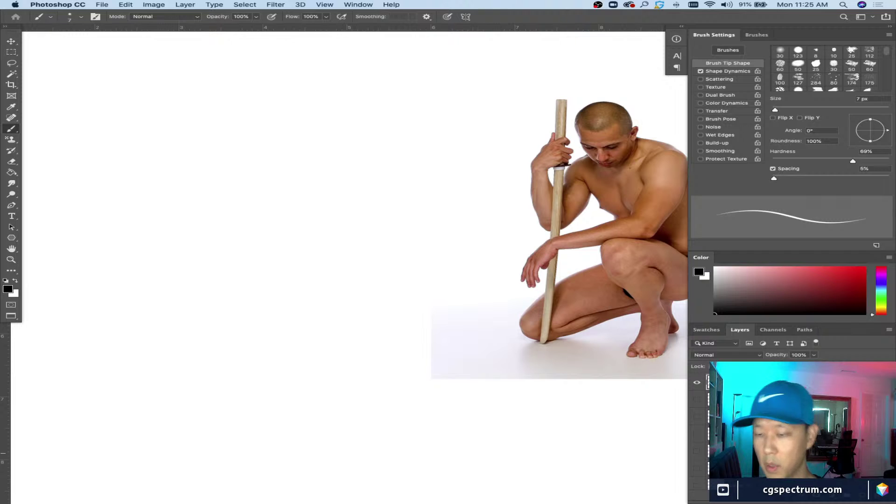
pyautogui.press('super+shift+alt+n')
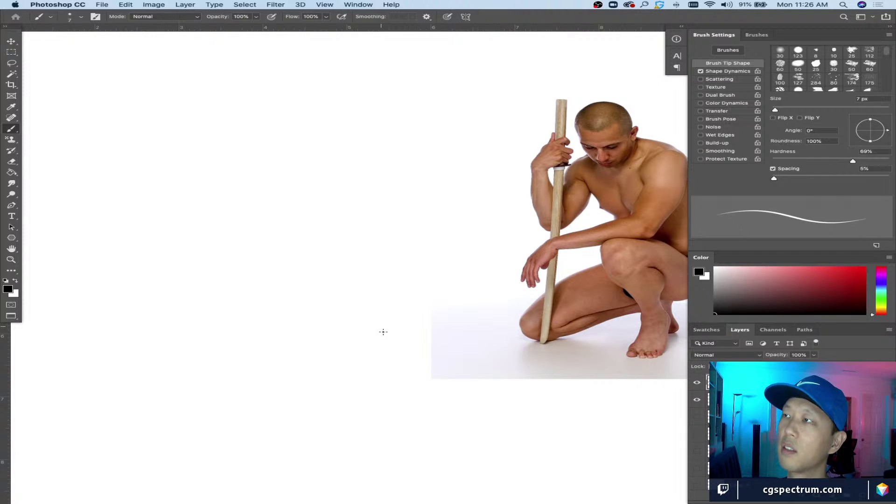
pyautogui.hscroll(5, 383, 332)
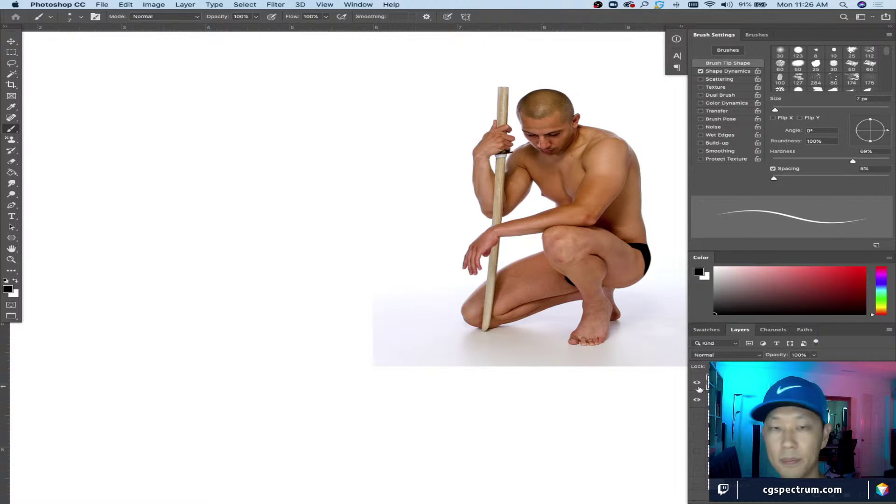
pyautogui.moveTo(316, 296); pyautogui.dragTo(355, 306)
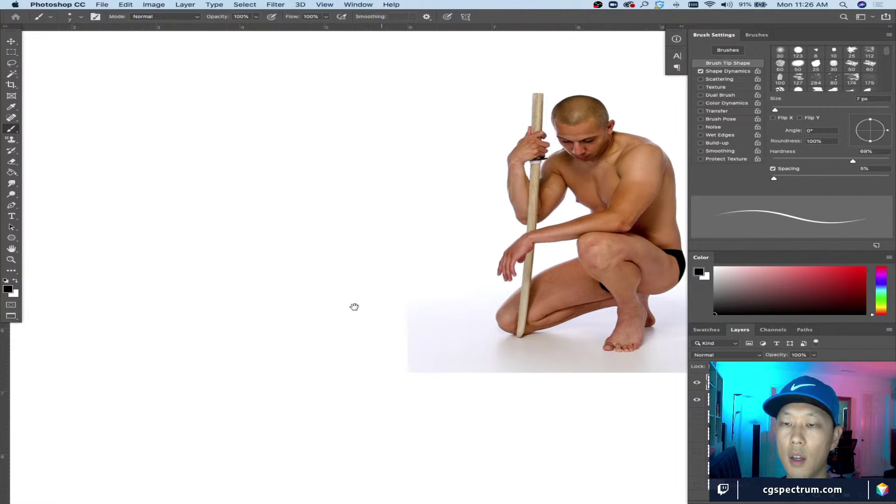
# Step: Set the foreground colour to a light, muted grey-teal for the construction lines
pyautogui.click(882, 290)
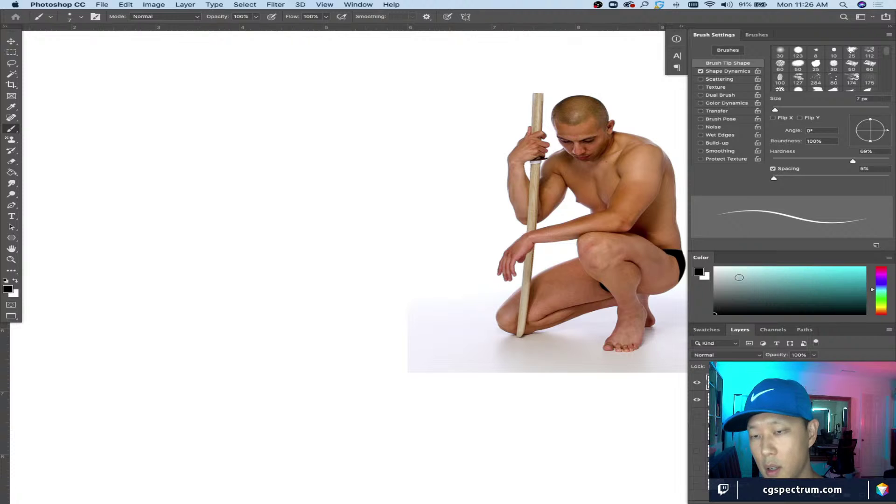
pyautogui.click(713, 289)
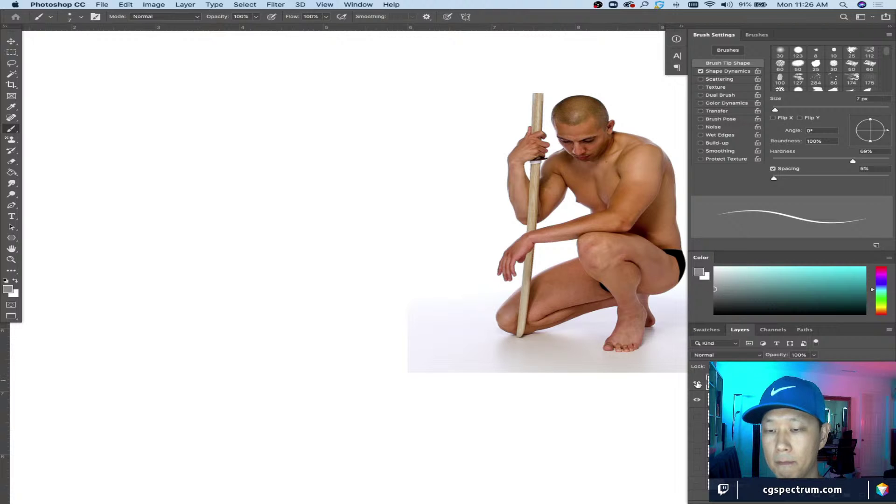
pyautogui.moveTo(735, 280); pyautogui.dragTo(738, 286)
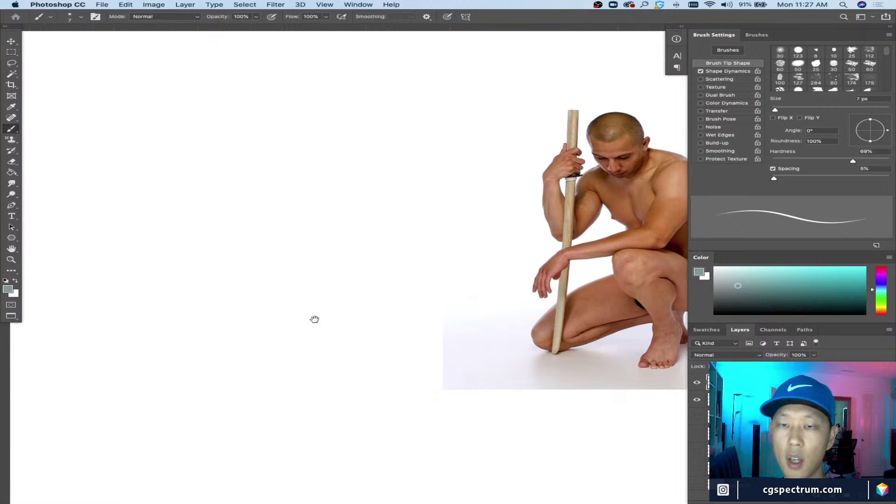
pyautogui.press('super+minus')
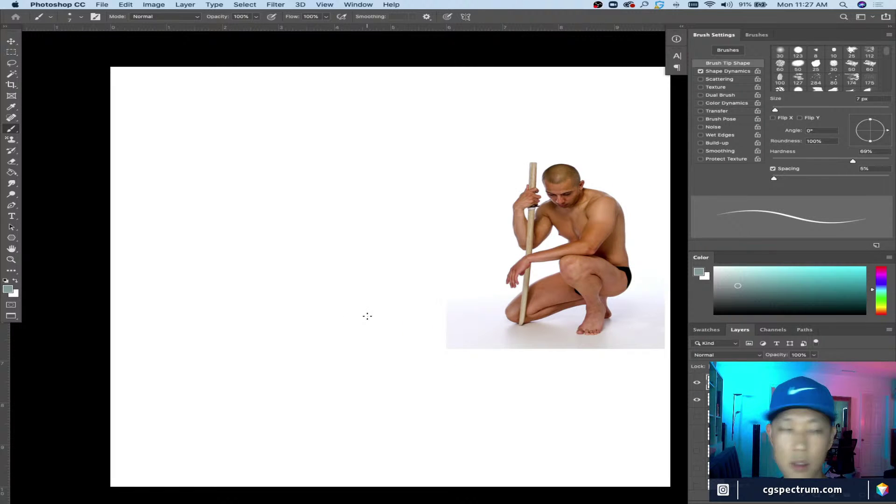
pyautogui.click(740, 275)
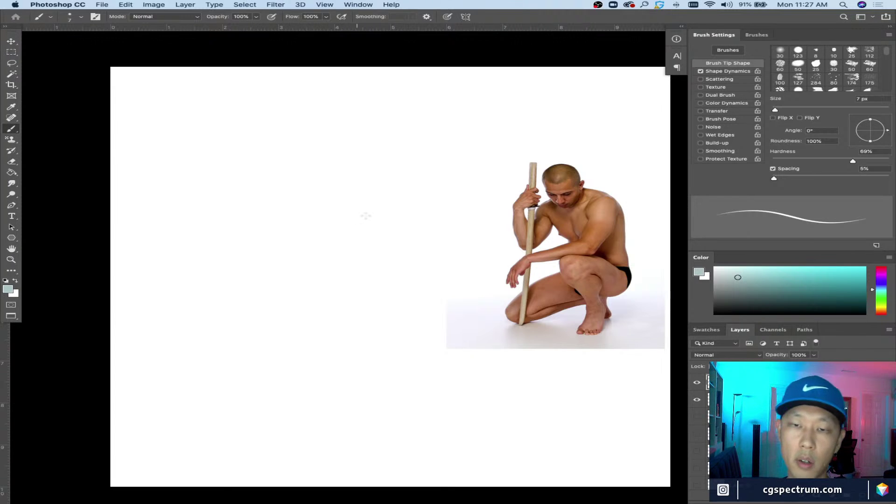
# Step: Sketch the head as a loose circle beside the reference, adjusting the brush size between 30 and 10 px and using a paler teal
pyautogui.press(']')
pyautogui.press(']')
pyautogui.press(']')
pyautogui.press(']')
pyautogui.press(']')
pyautogui.press(']')
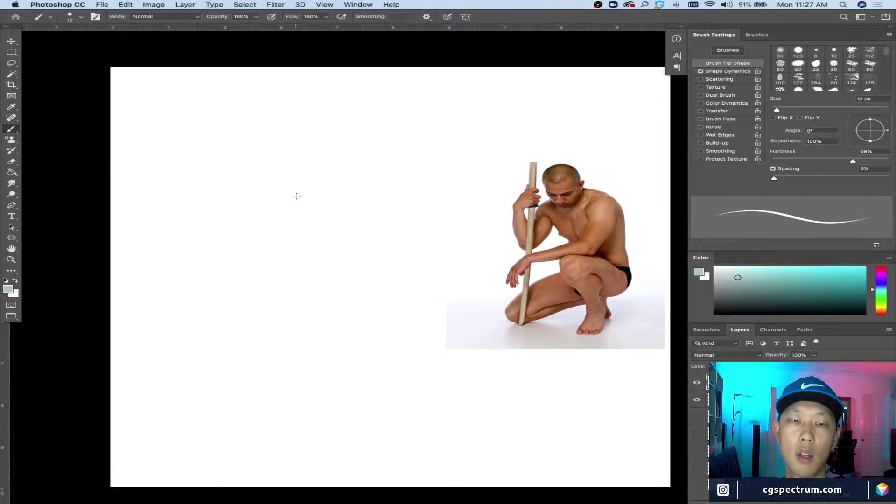
pyautogui.press('[')
pyautogui.press('[')
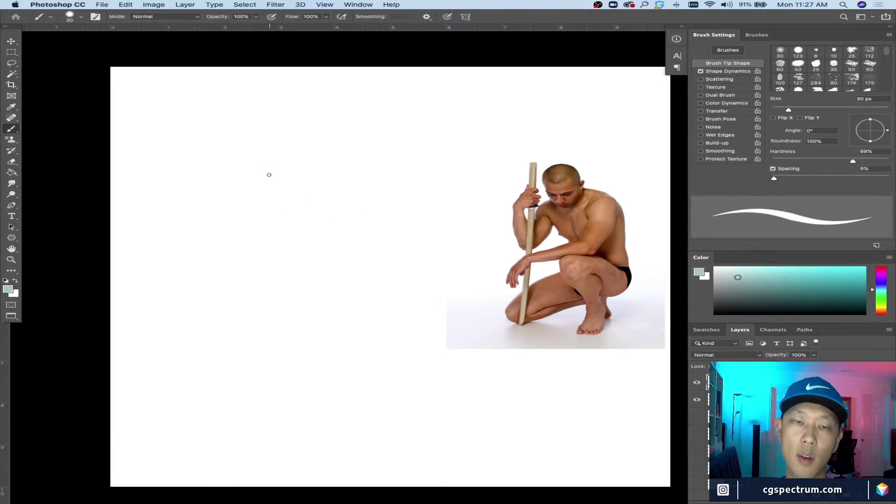
pyautogui.moveTo(274, 174)
pyautogui.mouseDown()
pyautogui.moveTo(286, 199)
pyautogui.moveTo(280, 169)
pyautogui.moveTo(295, 194)
pyautogui.moveTo(295, 172)
pyautogui.mouseUp()
pyautogui.press('[')
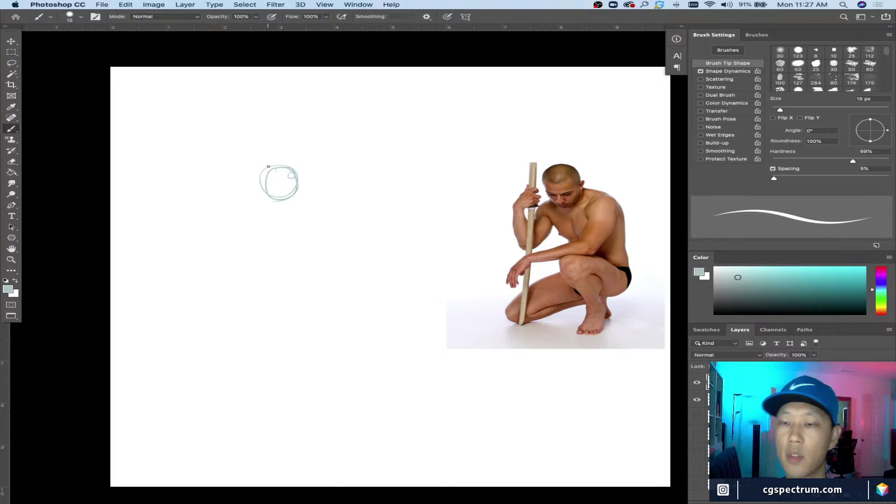
pyautogui.press('[')
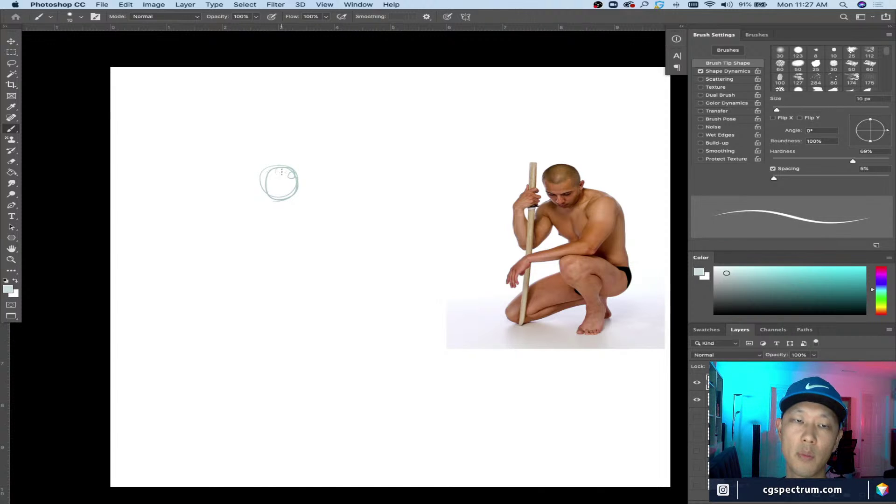
pyautogui.moveTo(271, 176)
pyautogui.mouseDown()
pyautogui.moveTo(278, 201)
pyautogui.moveTo(266, 193)
pyautogui.moveTo(285, 185)
pyautogui.moveTo(280, 178)
pyautogui.moveTo(295, 194)
pyautogui.mouseUp()
# Step: With a 15 px brush, sketch the jaw, the shoulder curve, the near upper arm and the side of the chest
pyautogui.press(']')
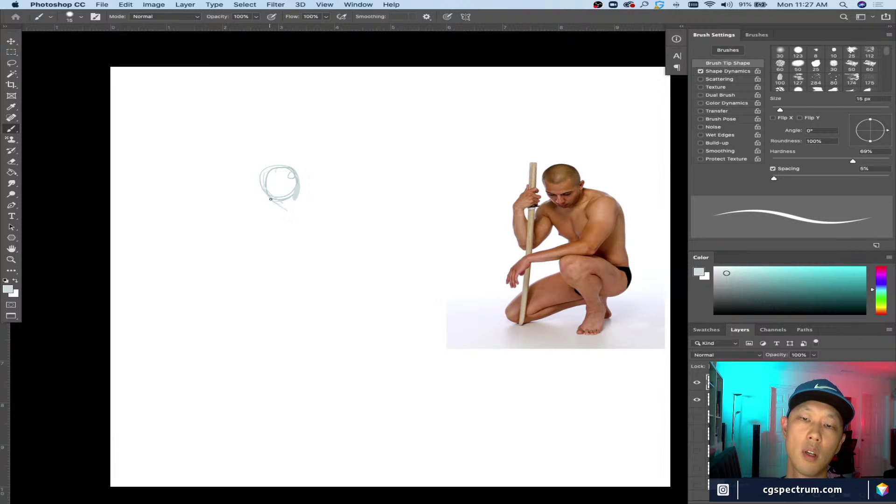
pyautogui.moveTo(290, 209)
pyautogui.mouseDown()
pyautogui.moveTo(305, 189)
pyautogui.moveTo(340, 203)
pyautogui.moveTo(249, 199)
pyautogui.moveTo(267, 194)
pyautogui.moveTo(231, 222)
pyautogui.mouseUp()
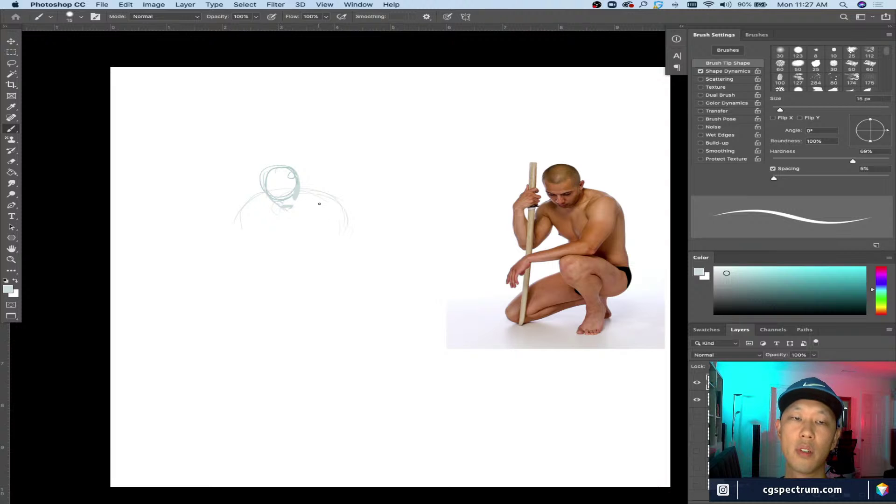
pyautogui.moveTo(333, 201)
pyautogui.mouseDown()
pyautogui.moveTo(340, 226)
pyautogui.moveTo(321, 197)
pyautogui.moveTo(332, 228)
pyautogui.moveTo(306, 238)
pyautogui.mouseUp()
pyautogui.moveTo(315, 206)
pyautogui.mouseDown()
pyautogui.moveTo(305, 253)
pyautogui.moveTo(322, 272)
pyautogui.moveTo(324, 260)
pyautogui.mouseUp()
pyautogui.moveTo(337, 207)
pyautogui.mouseDown()
pyautogui.moveTo(321, 256)
pyautogui.moveTo(308, 262)
pyautogui.mouseUp()
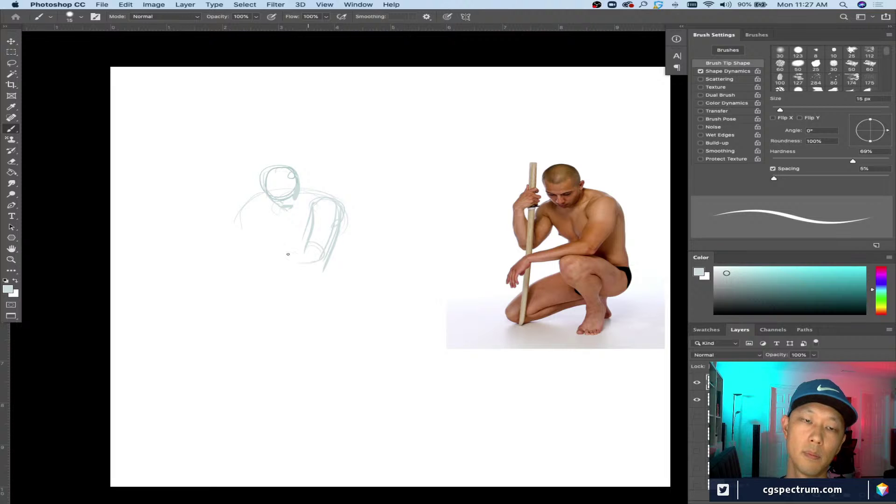
pyautogui.moveTo(269, 206)
pyautogui.mouseDown()
pyautogui.moveTo(290, 205)
pyautogui.moveTo(294, 239)
pyautogui.moveTo(273, 195)
pyautogui.moveTo(271, 234)
pyautogui.moveTo(291, 258)
pyautogui.mouseUp()
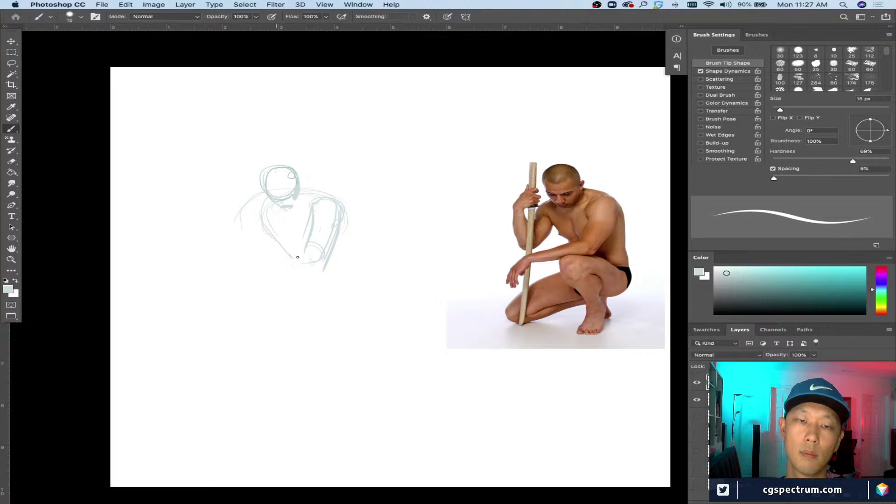
# Step: Sketch the curve of the back and hips, then the raised knee and shin with a 10 px brush
pyautogui.moveTo(344, 213); pyautogui.dragTo(350, 265)
pyautogui.moveTo(343, 234); pyautogui.dragTo(357, 298)
pyautogui.moveTo(353, 259); pyautogui.dragTo(350, 294)
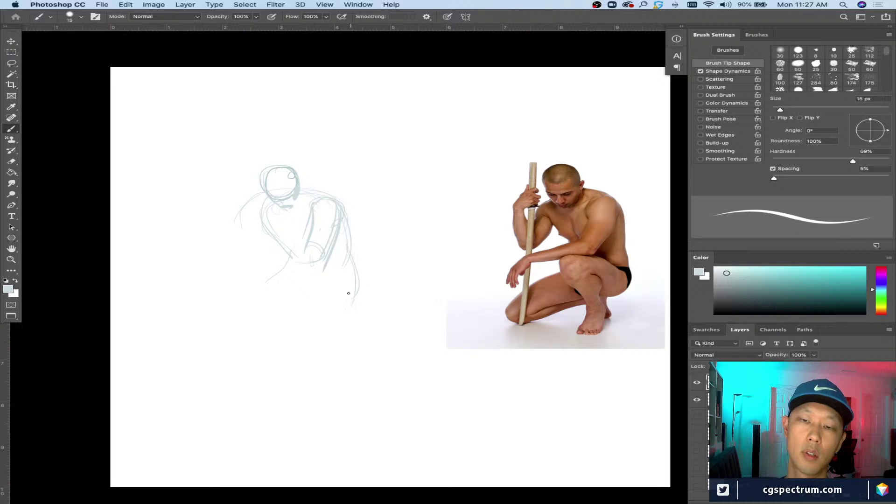
pyautogui.press('[')
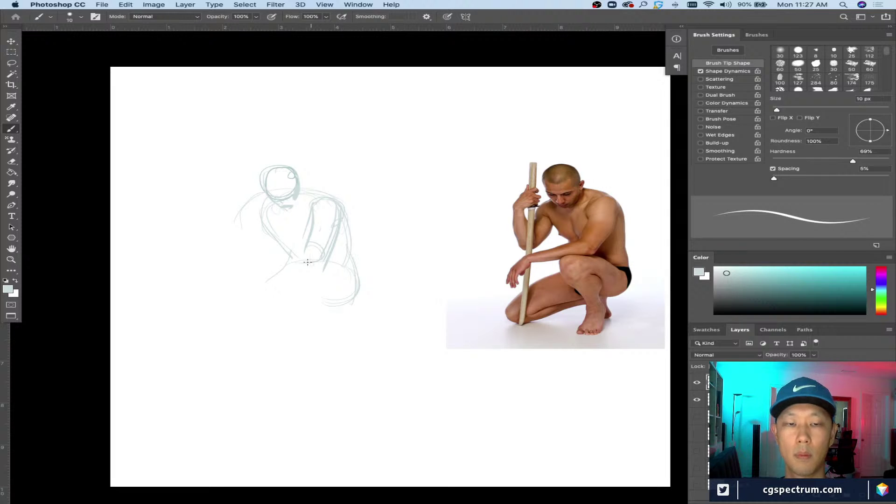
pyautogui.moveTo(309, 262)
pyautogui.mouseDown()
pyautogui.moveTo(288, 287)
pyautogui.moveTo(299, 263)
pyautogui.moveTo(286, 269)
pyautogui.moveTo(291, 291)
pyautogui.moveTo(328, 324)
pyautogui.moveTo(289, 291)
pyautogui.moveTo(336, 321)
pyautogui.mouseUp()
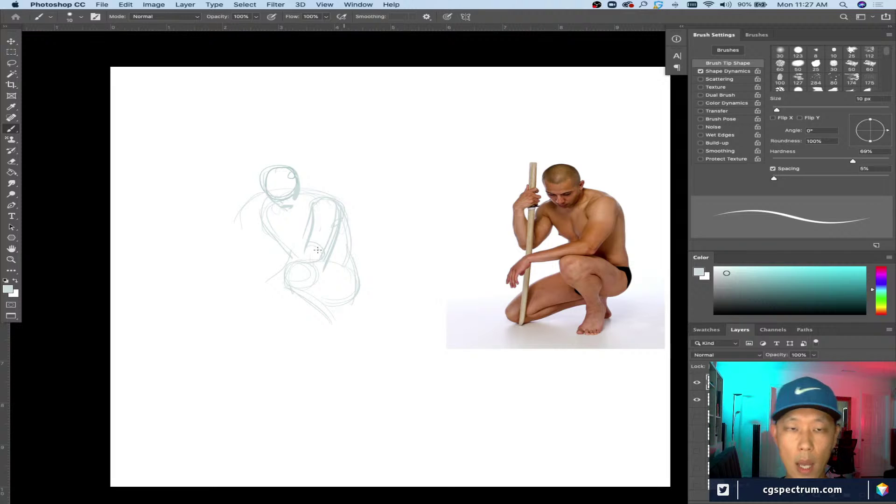
# Step: Reinforce the near upper arm and draw its forearm reaching across the raised knee, ending in a simple hand block
pyautogui.moveTo(316, 223); pyautogui.dragTo(314, 208)
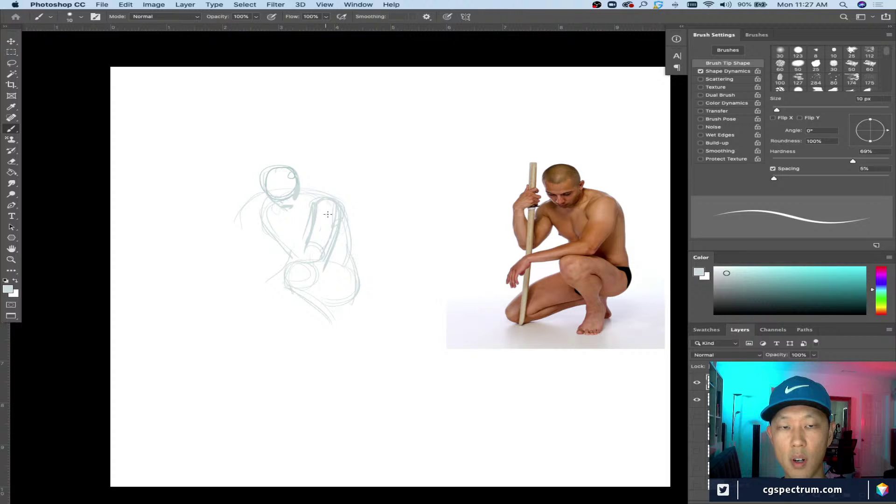
pyautogui.moveTo(326, 245); pyautogui.dragTo(329, 203)
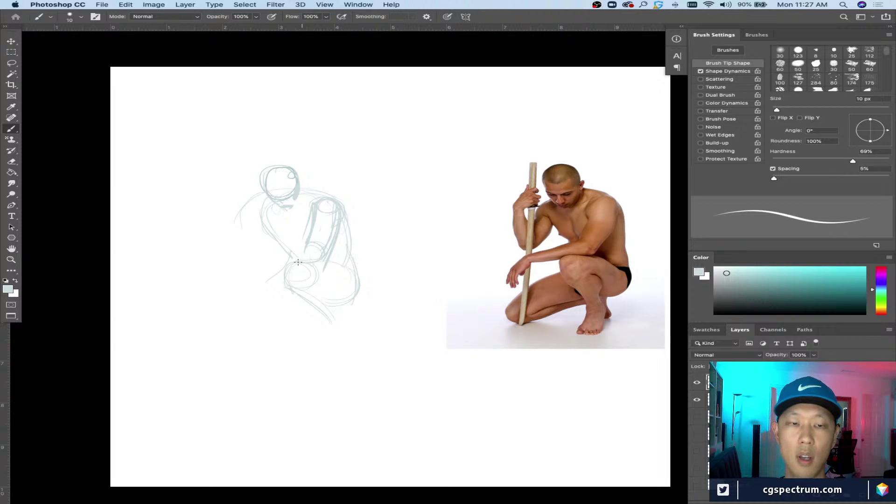
pyautogui.moveTo(284, 264); pyautogui.dragTo(263, 269)
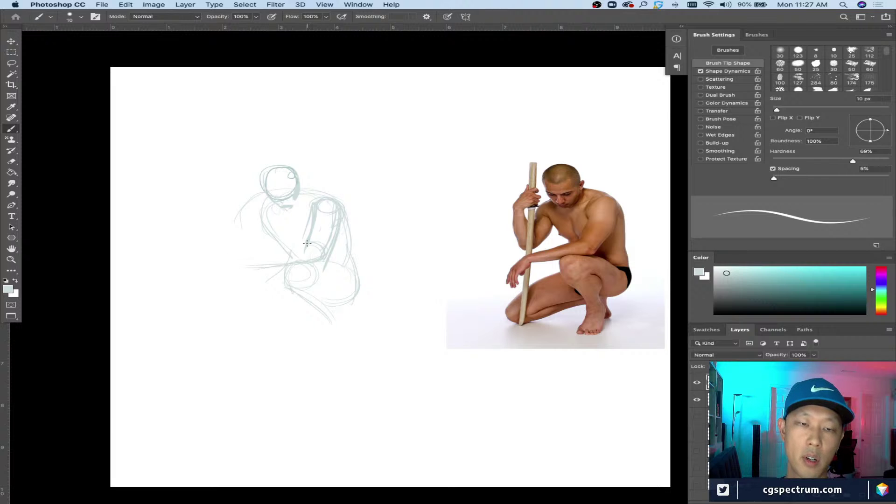
pyautogui.moveTo(305, 243)
pyautogui.mouseDown()
pyautogui.moveTo(251, 258)
pyautogui.moveTo(265, 257)
pyautogui.mouseUp()
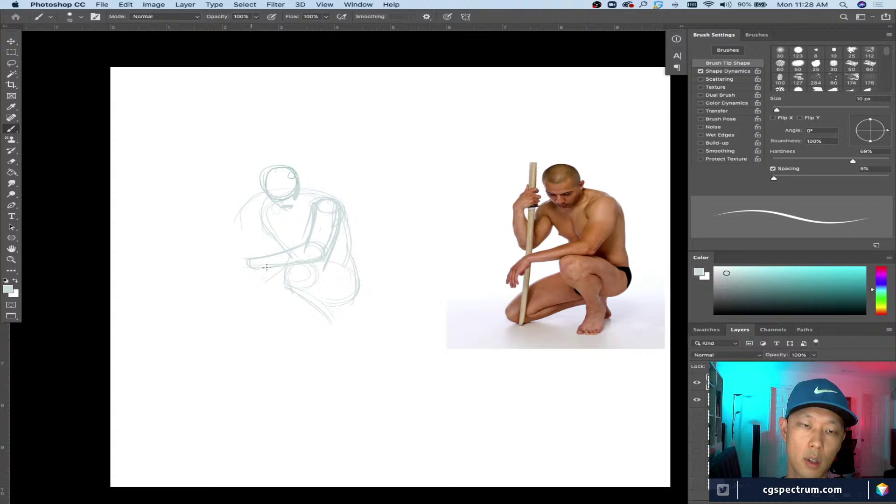
pyautogui.moveTo(321, 253)
pyautogui.mouseDown()
pyautogui.moveTo(247, 266)
pyautogui.moveTo(233, 280)
pyautogui.moveTo(258, 271)
pyautogui.moveTo(242, 286)
pyautogui.moveTo(231, 280)
pyautogui.mouseUp()
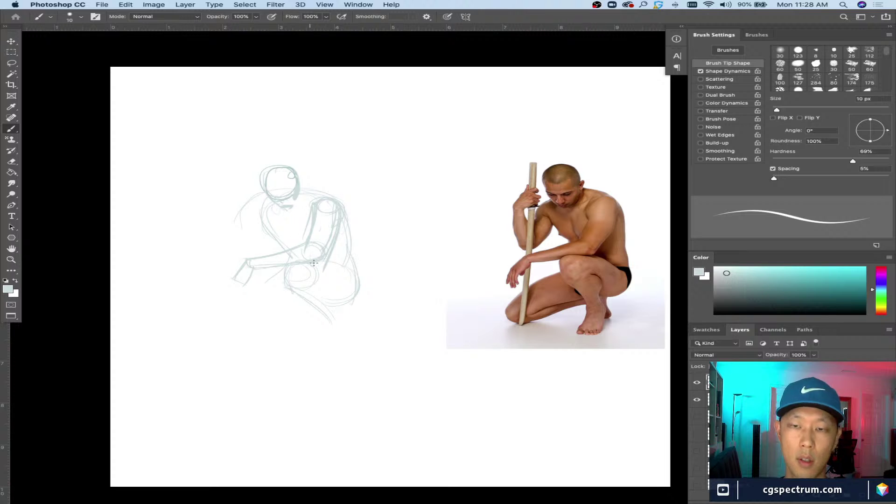
# Step: Reinforce the hip and raised knee, and draw the lower leg down to the planted foot with its toes
pyautogui.moveTo(357, 273)
pyautogui.mouseDown()
pyautogui.moveTo(362, 289)
pyautogui.moveTo(317, 303)
pyautogui.moveTo(341, 282)
pyautogui.mouseUp()
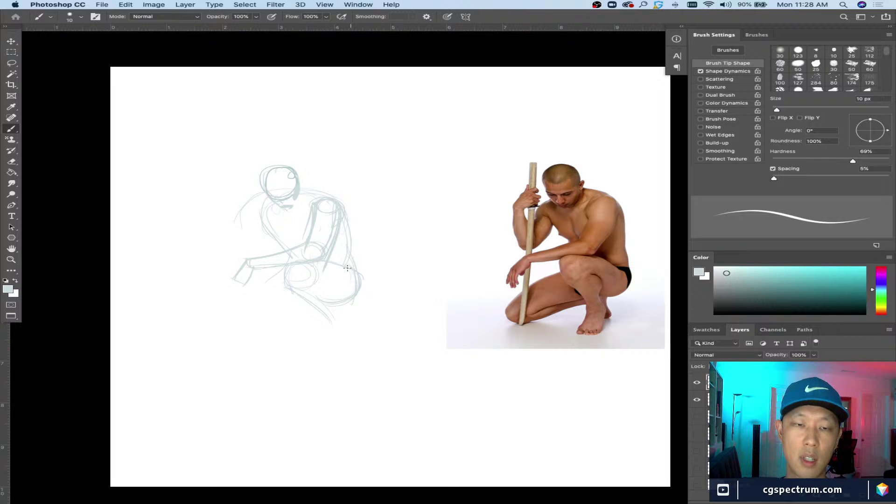
pyautogui.moveTo(287, 282)
pyautogui.mouseDown()
pyautogui.moveTo(310, 290)
pyautogui.moveTo(295, 292)
pyautogui.mouseUp()
pyautogui.moveTo(299, 260)
pyautogui.mouseDown()
pyautogui.moveTo(313, 286)
pyautogui.moveTo(305, 280)
pyautogui.mouseUp()
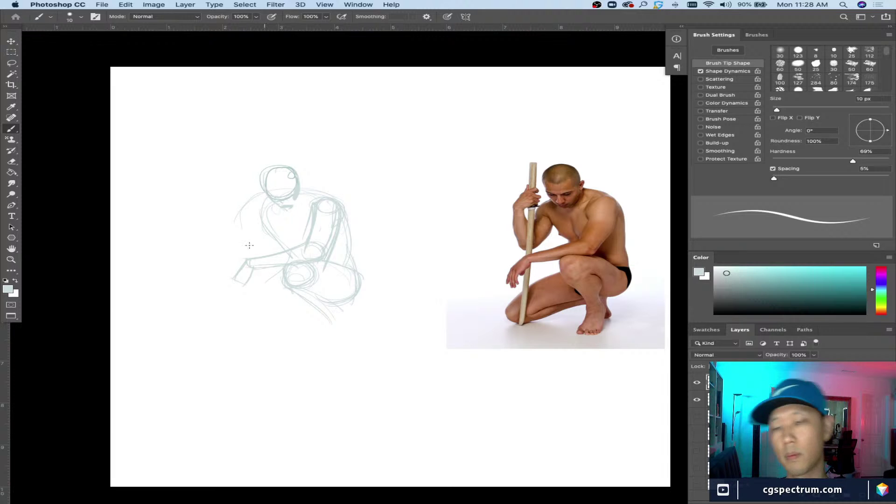
pyautogui.moveTo(294, 289); pyautogui.dragTo(320, 308)
pyautogui.moveTo(317, 276); pyautogui.dragTo(346, 321)
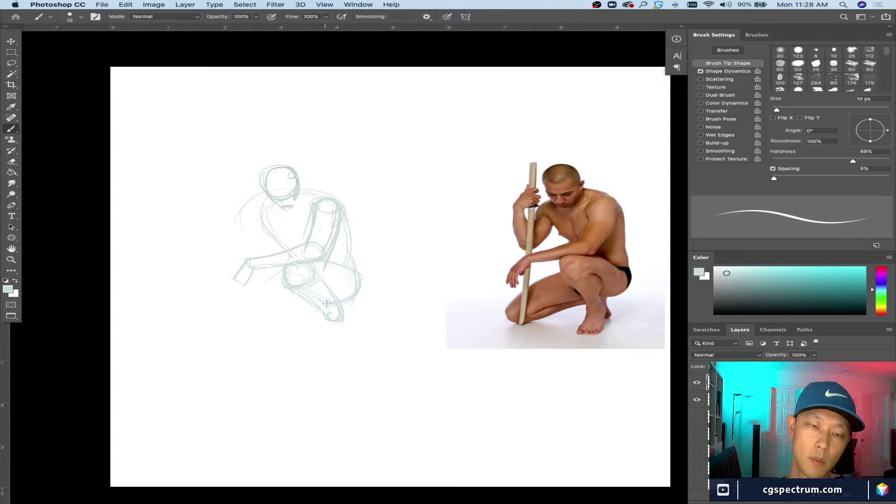
pyautogui.moveTo(295, 289); pyautogui.dragTo(326, 320)
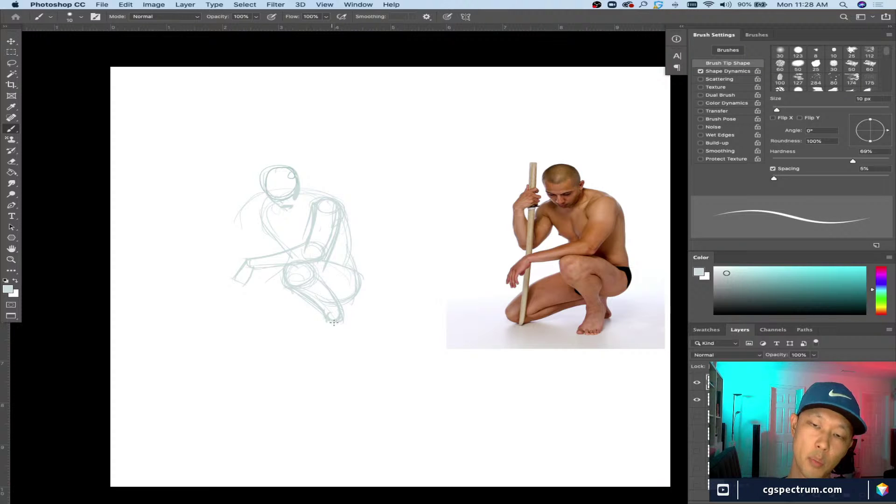
pyautogui.moveTo(319, 276)
pyautogui.mouseDown()
pyautogui.moveTo(328, 324)
pyautogui.moveTo(347, 321)
pyautogui.moveTo(343, 343)
pyautogui.moveTo(317, 343)
pyautogui.mouseUp()
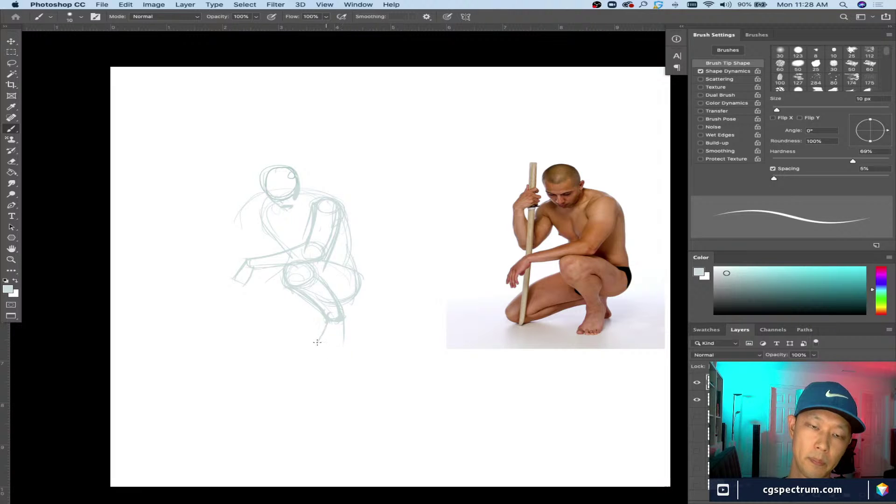
pyautogui.moveTo(326, 312)
pyautogui.mouseDown()
pyautogui.moveTo(341, 342)
pyautogui.moveTo(311, 342)
pyautogui.moveTo(345, 342)
pyautogui.moveTo(341, 348)
pyautogui.moveTo(317, 337)
pyautogui.moveTo(308, 344)
pyautogui.moveTo(341, 345)
pyautogui.moveTo(307, 346)
pyautogui.mouseUp()
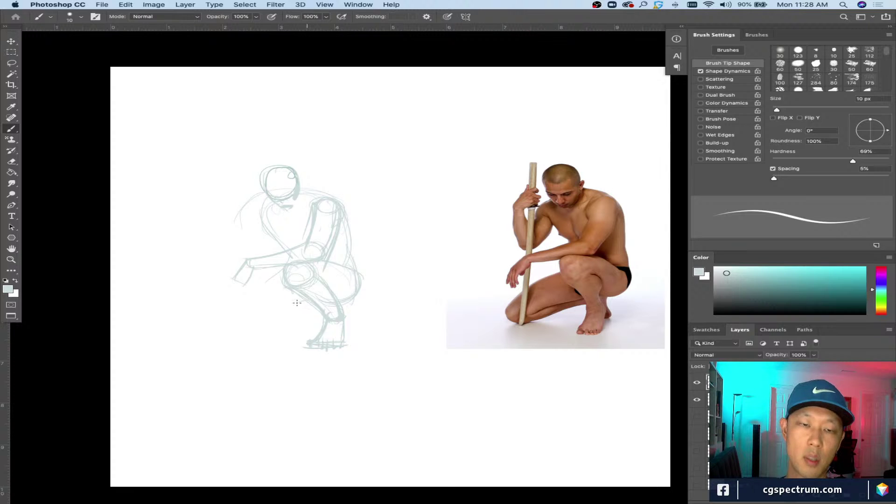
# Step: Sketch the kneeling leg extending forward from behind the shin to a rounded knee on the ground, and switch to the Lasso tool
pyautogui.moveTo(311, 304)
pyautogui.mouseDown()
pyautogui.moveTo(237, 334)
pyautogui.moveTo(314, 301)
pyautogui.moveTo(240, 321)
pyautogui.mouseUp()
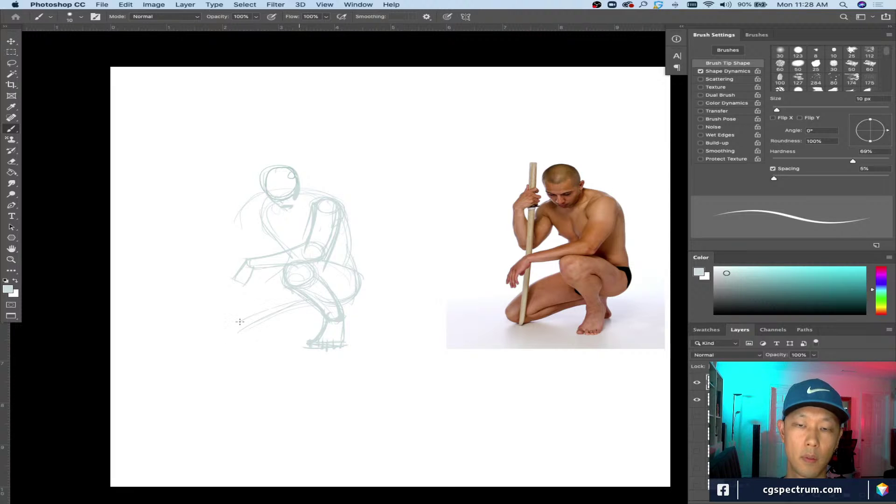
pyautogui.moveTo(256, 292)
pyautogui.mouseDown()
pyautogui.moveTo(225, 331)
pyautogui.moveTo(217, 319)
pyautogui.moveTo(236, 333)
pyautogui.mouseUp()
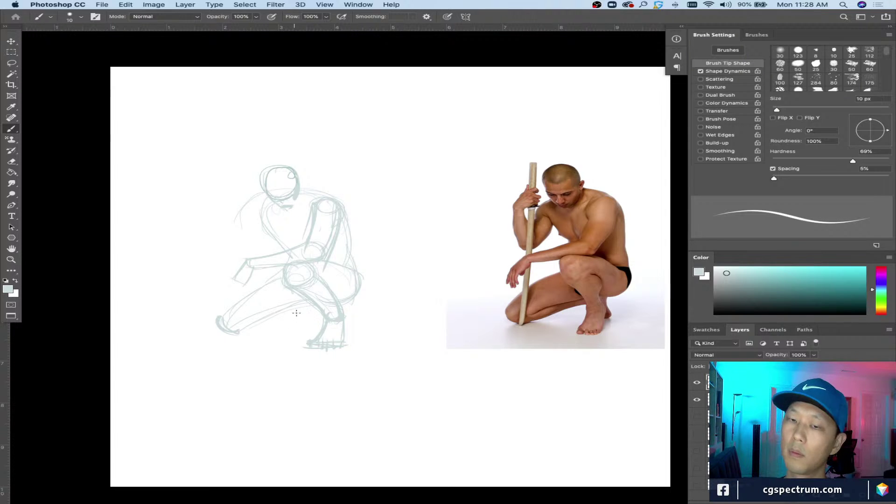
pyautogui.moveTo(290, 315); pyautogui.dragTo(247, 331)
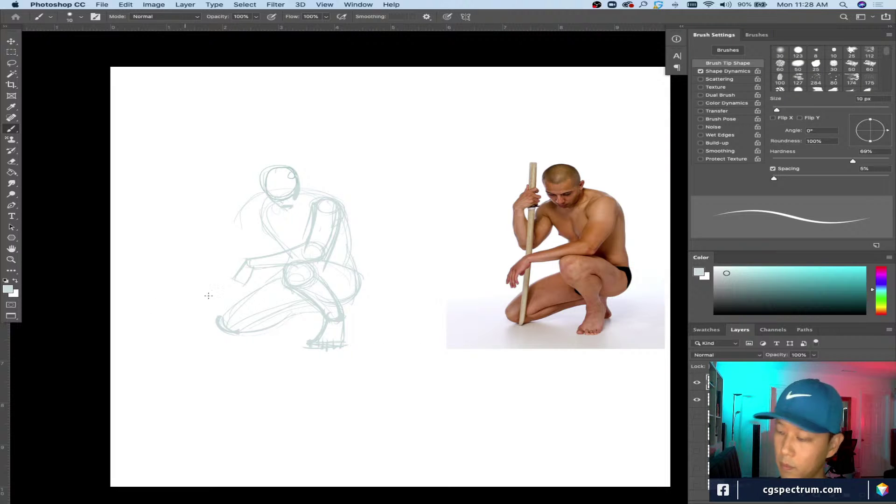
pyautogui.press('l')
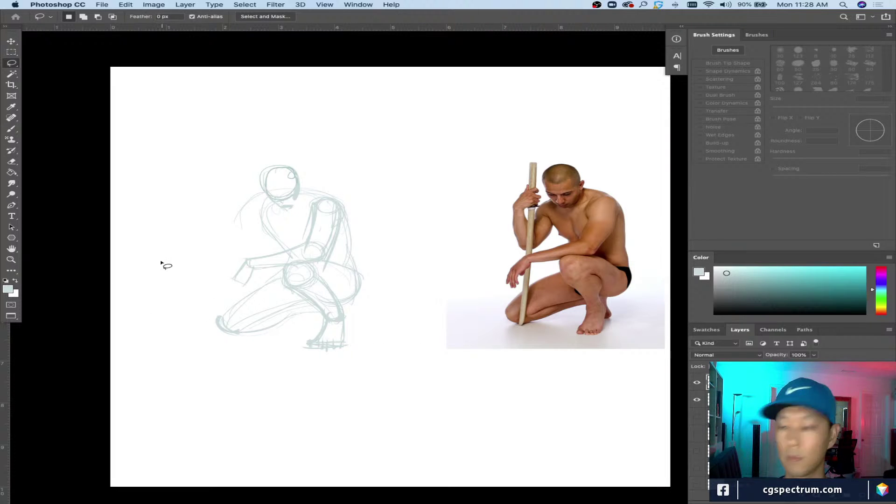
# Step: Sketch the far upper arm from the shoulder down to a rounded elbow with a 10 px brush
pyautogui.press('b')
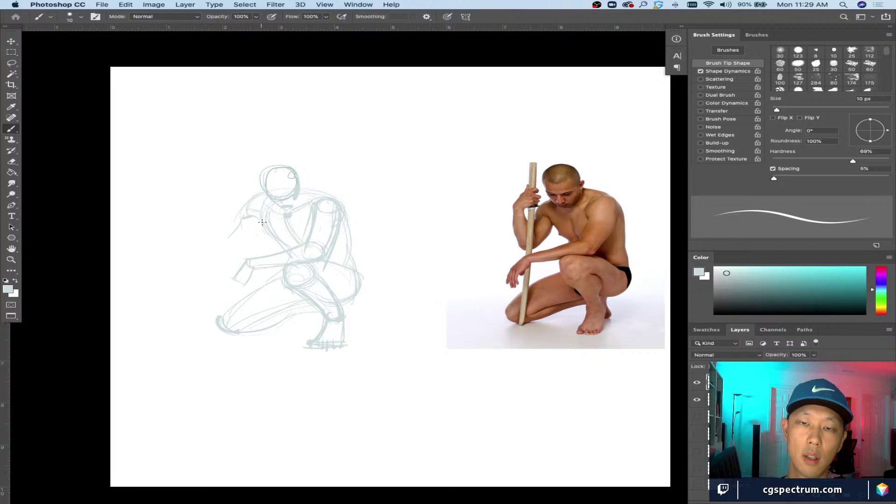
pyautogui.moveTo(248, 218)
pyautogui.mouseDown()
pyautogui.moveTo(228, 250)
pyautogui.moveTo(244, 250)
pyautogui.mouseUp()
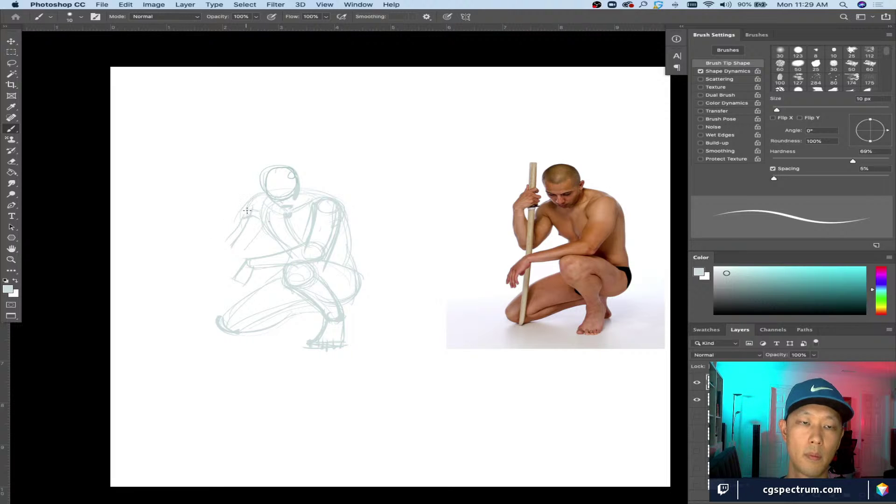
pyautogui.press('super+z')
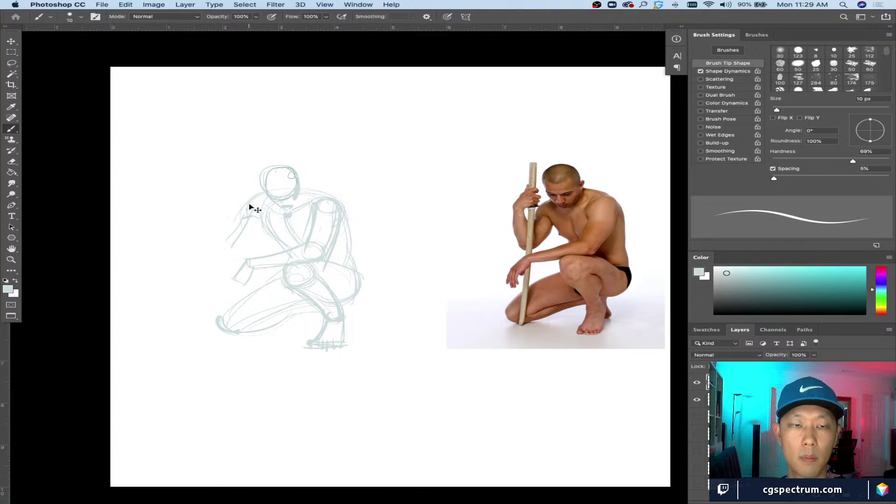
pyautogui.press('super+z')
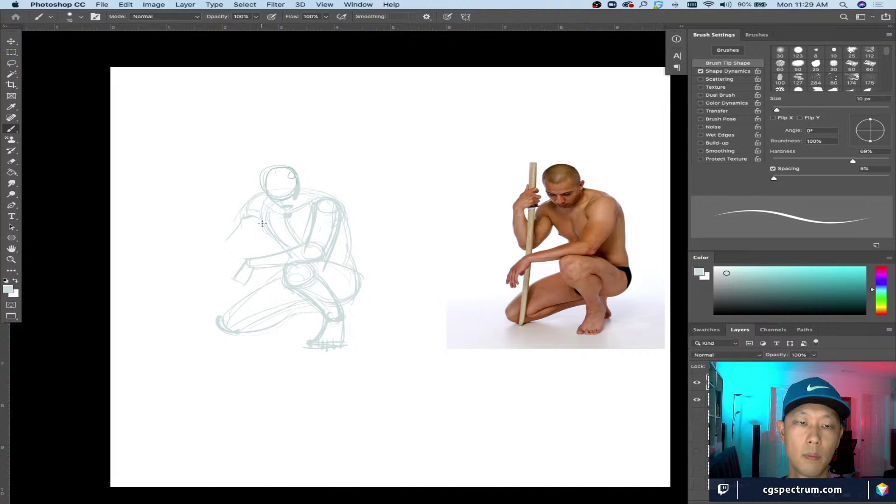
pyautogui.moveTo(260, 227)
pyautogui.mouseDown()
pyautogui.moveTo(235, 252)
pyautogui.moveTo(261, 215)
pyautogui.moveTo(227, 247)
pyautogui.moveTo(243, 214)
pyautogui.moveTo(221, 242)
pyautogui.moveTo(206, 172)
pyautogui.moveTo(234, 222)
pyautogui.moveTo(223, 253)
pyautogui.mouseUp()
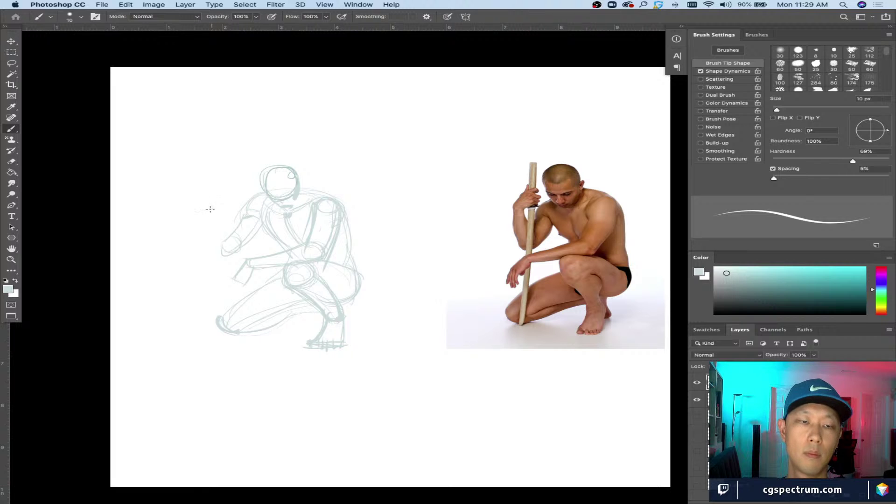
# Step: Draw the far forearm rising from the elbow to the wrist, topped with a simple hand block
pyautogui.moveTo(210, 209)
pyautogui.mouseDown()
pyautogui.moveTo(220, 254)
pyautogui.moveTo(239, 242)
pyautogui.mouseUp()
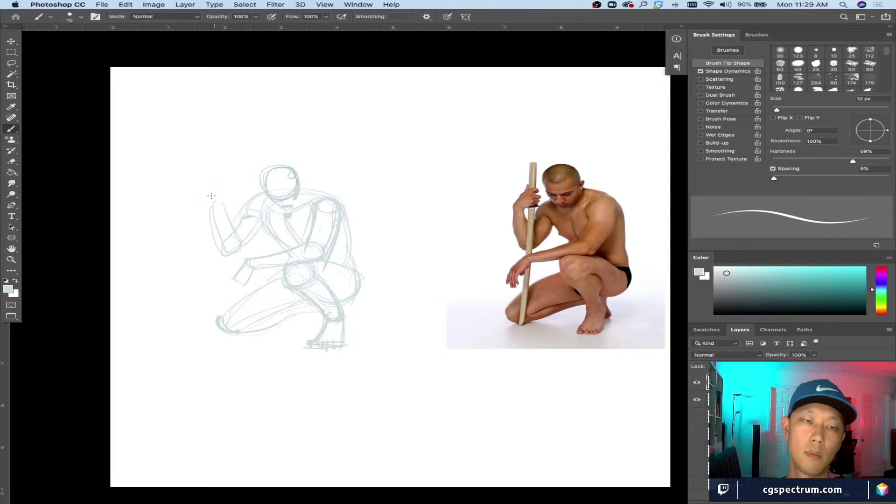
pyautogui.moveTo(216, 199); pyautogui.dragTo(224, 200)
pyautogui.moveTo(242, 238); pyautogui.dragTo(213, 247)
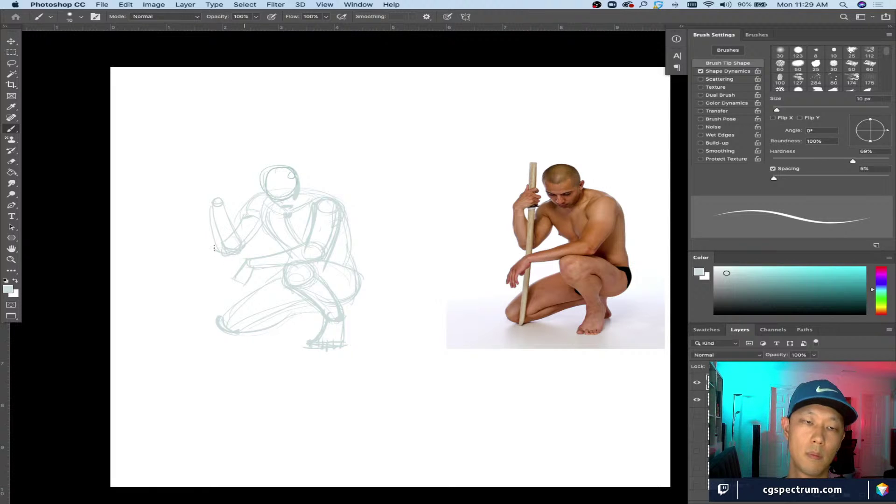
pyautogui.moveTo(226, 182)
pyautogui.mouseDown()
pyautogui.moveTo(215, 196)
pyautogui.moveTo(232, 184)
pyautogui.moveTo(237, 201)
pyautogui.moveTo(219, 199)
pyautogui.moveTo(233, 180)
pyautogui.moveTo(213, 188)
pyautogui.moveTo(239, 197)
pyautogui.mouseUp()
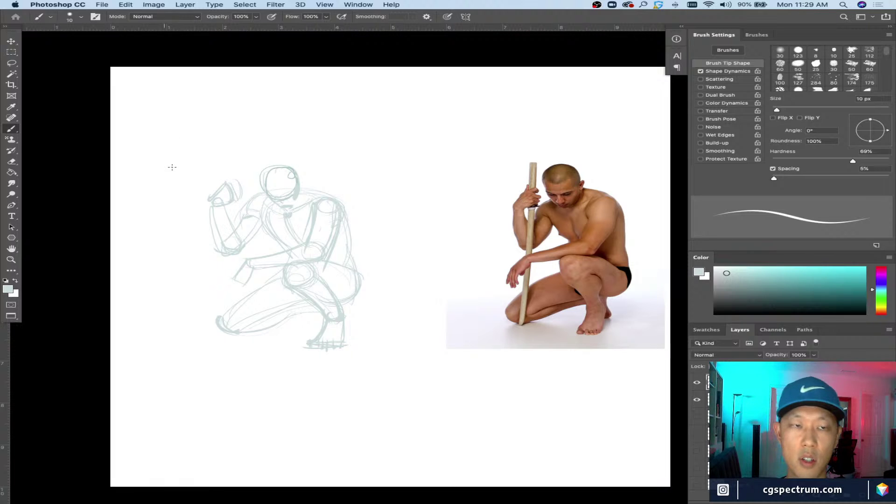
pyautogui.moveTo(164, 150); pyautogui.dragTo(173, 176)
pyautogui.moveTo(185, 144)
pyautogui.mouseDown()
pyautogui.moveTo(195, 174)
pyautogui.moveTo(185, 144)
pyautogui.moveTo(178, 176)
pyautogui.moveTo(142, 175)
pyautogui.mouseUp()
pyautogui.moveTo(174, 177); pyautogui.dragTo(159, 182)
pyautogui.press('super+z')
pyautogui.press('super+z')
pyautogui.press('super+z')
pyautogui.press('super+z')
pyautogui.press('super+z')
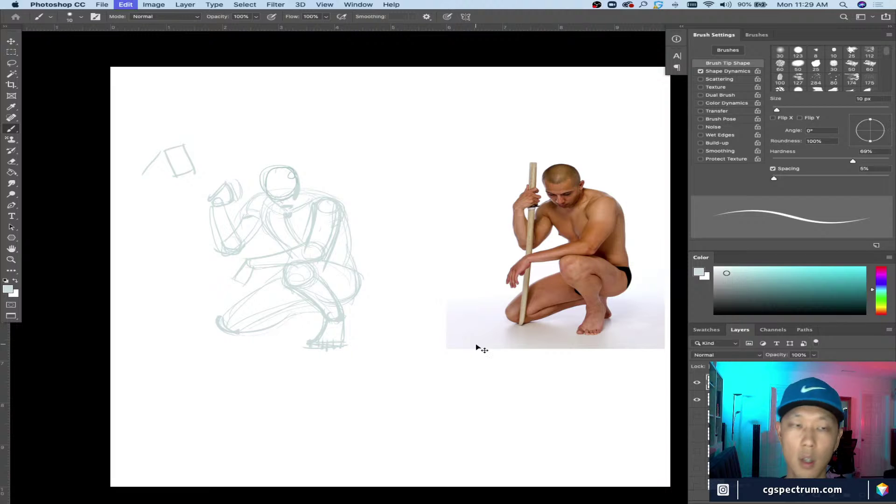
pyautogui.press('super+z')
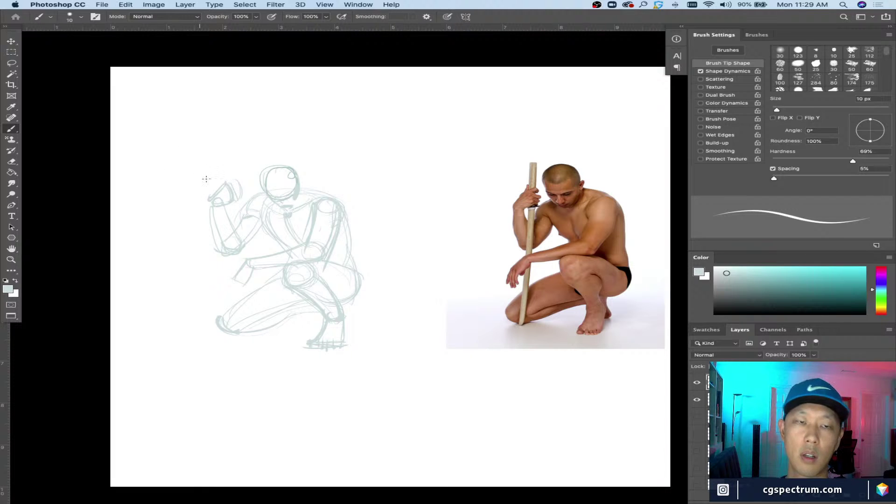
# Step: Add the thumb and finger shapes to the raised hand, and draw the vertical staff through it down past the kneeling knee
pyautogui.moveTo(237, 180); pyautogui.dragTo(223, 183)
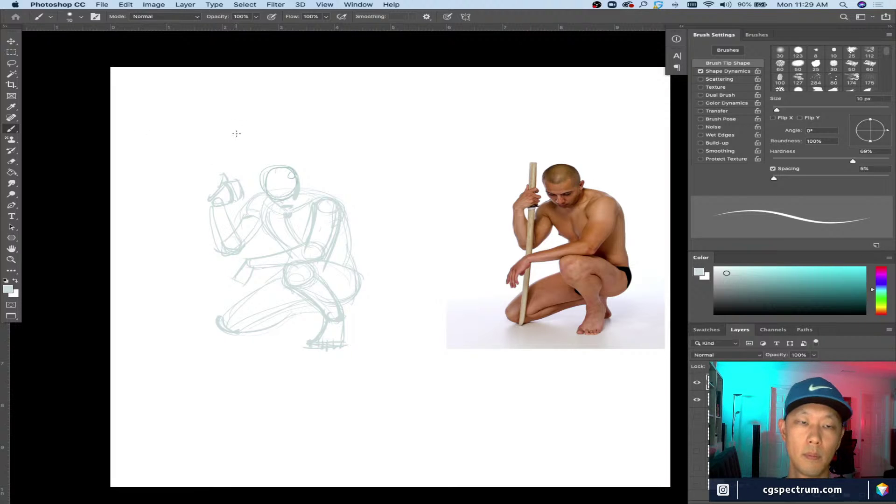
pyautogui.moveTo(230, 180)
pyautogui.mouseDown()
pyautogui.moveTo(240, 154)
pyautogui.moveTo(240, 198)
pyautogui.mouseUp()
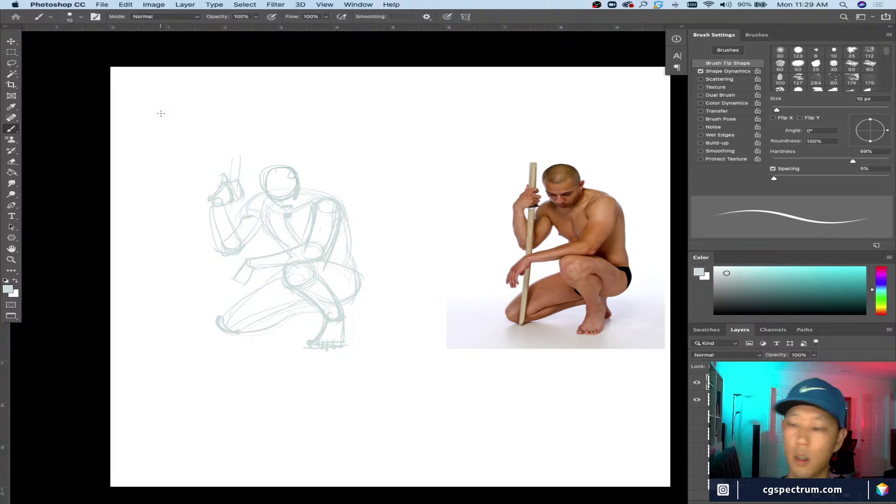
pyautogui.press('super+z')
pyautogui.press('super+z')
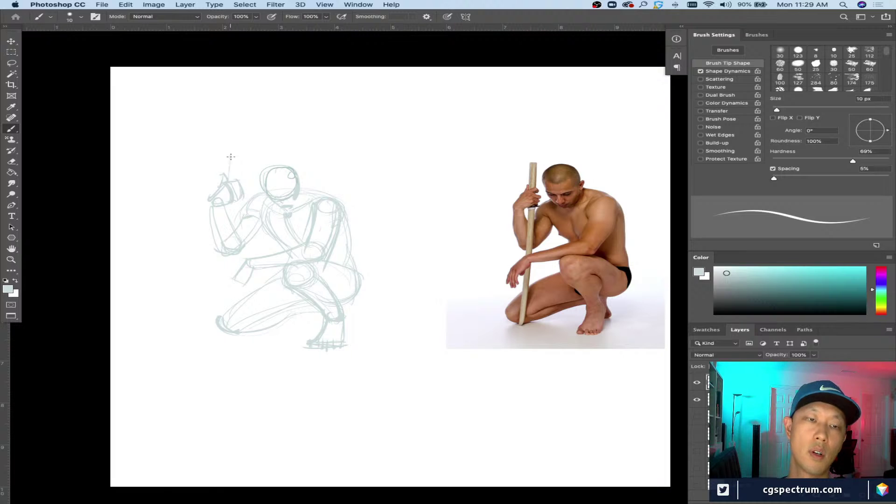
pyautogui.moveTo(231, 180); pyautogui.dragTo(232, 154)
pyautogui.moveTo(223, 213); pyautogui.dragTo(221, 330)
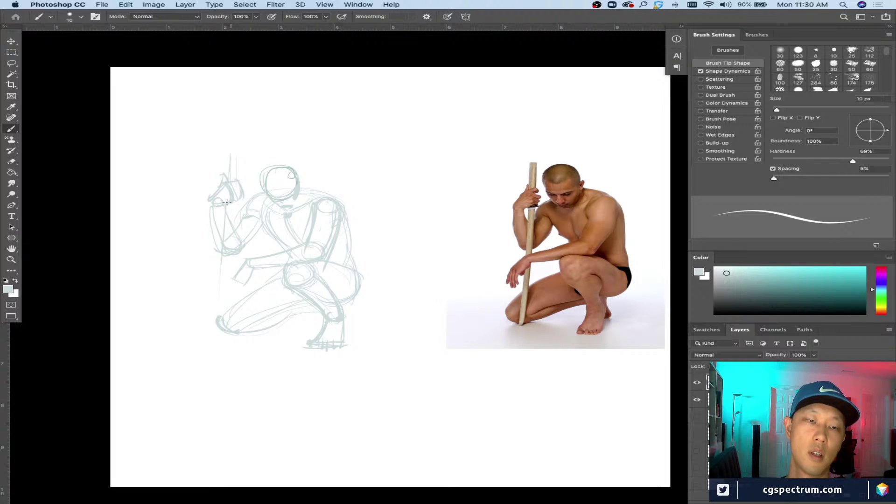
pyautogui.moveTo(224, 212); pyautogui.dragTo(232, 356)
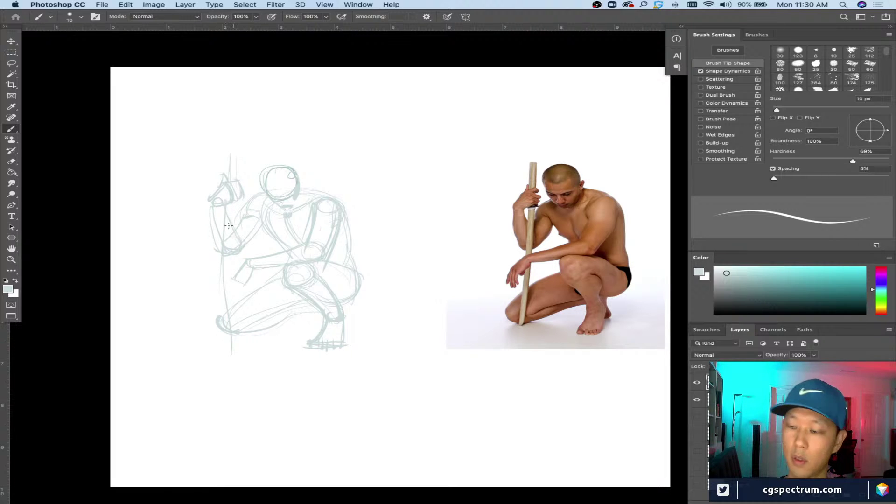
pyautogui.press('super+z')
pyautogui.moveTo(228, 220)
pyautogui.mouseDown()
pyautogui.moveTo(217, 350)
pyautogui.moveTo(230, 251)
pyautogui.mouseUp()
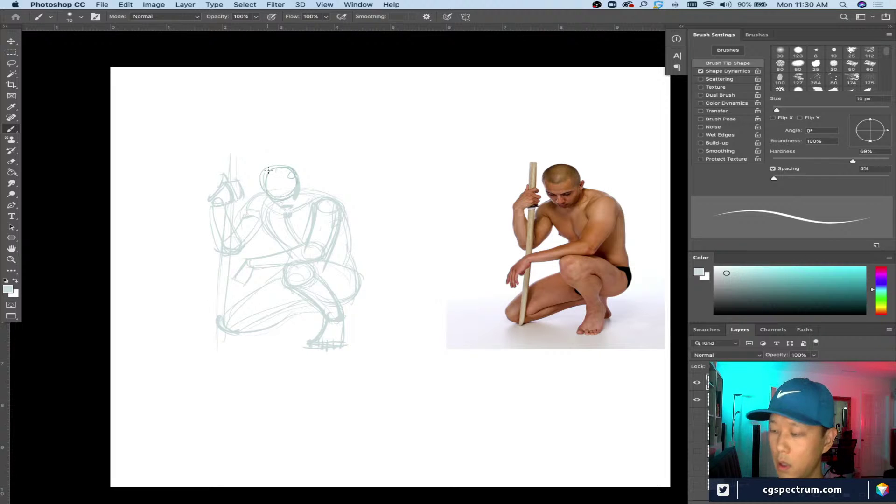
# Step: Lasso the head, move it to its own layer and enlarge it slightly with Free Transform
pyautogui.press('l')
pyautogui.moveTo(265, 158)
pyautogui.mouseDown()
pyautogui.moveTo(301, 167)
pyautogui.moveTo(303, 203)
pyautogui.moveTo(271, 209)
pyautogui.moveTo(254, 176)
pyautogui.mouseUp()
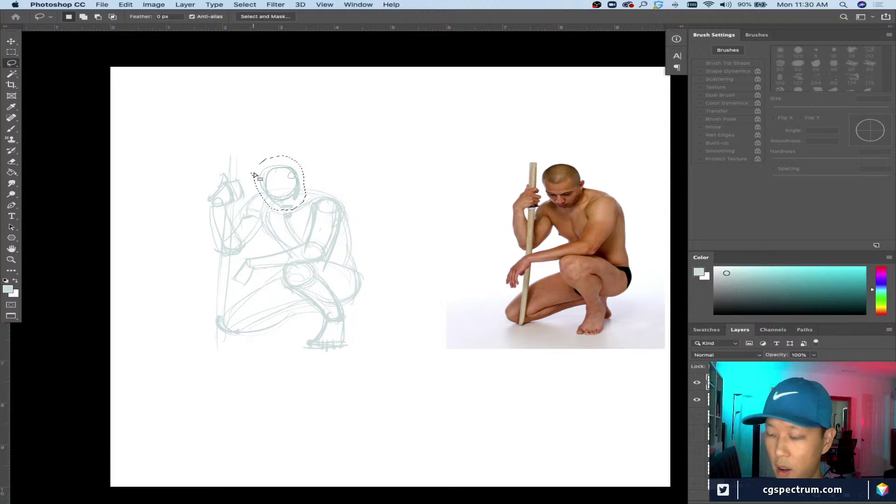
pyautogui.click(697, 383)
pyautogui.click(697, 382)
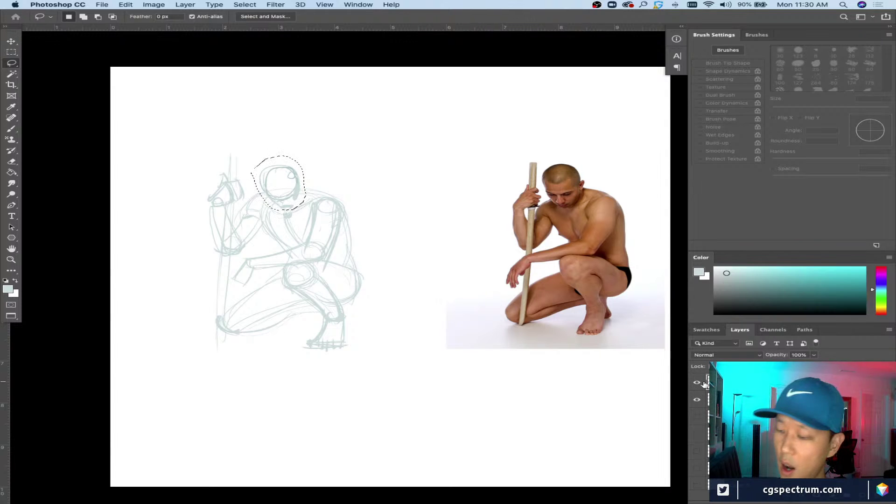
pyautogui.press('super+j')
pyautogui.press('super+t')
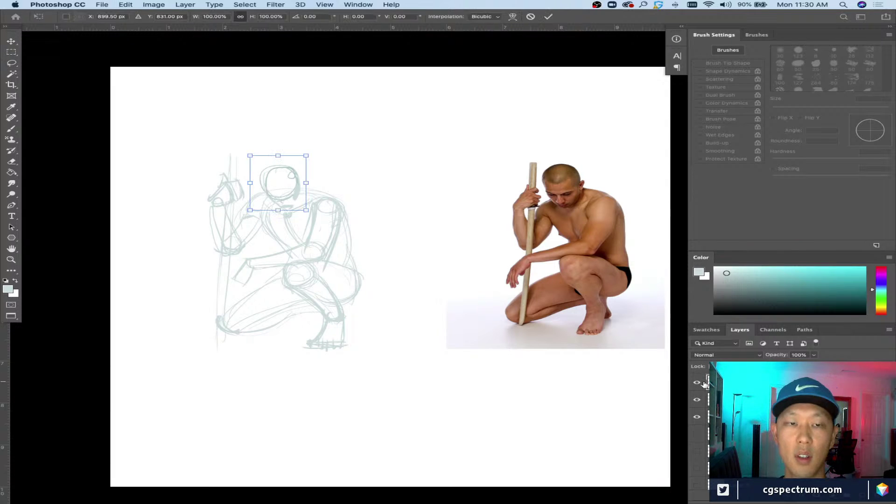
pyautogui.moveTo(246, 153); pyautogui.dragTo(240, 146)
pyautogui.press('Return')
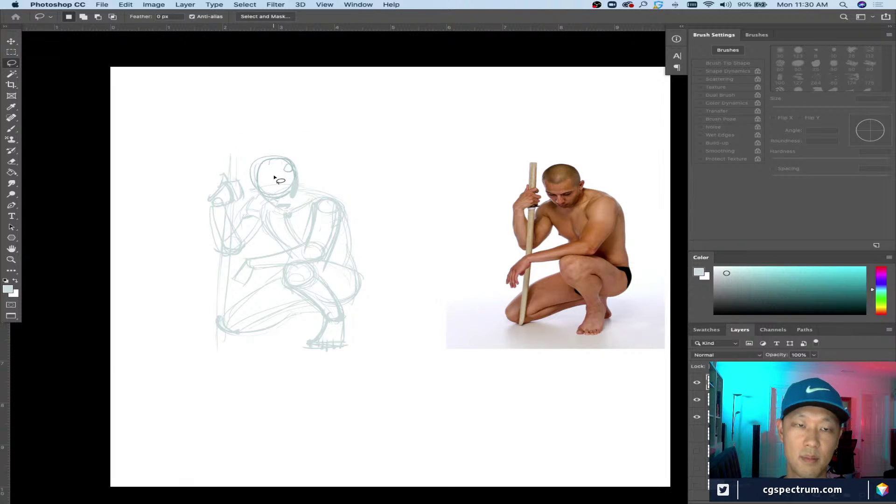
# Step: Nudge the enlarged head slightly up and sideways until it sits properly over the neck
pyautogui.press('v')
pyautogui.press('Right')
pyautogui.press('Right')
pyautogui.press('Right')
pyautogui.press('Up')
pyautogui.press('Up')
pyautogui.press('Up')
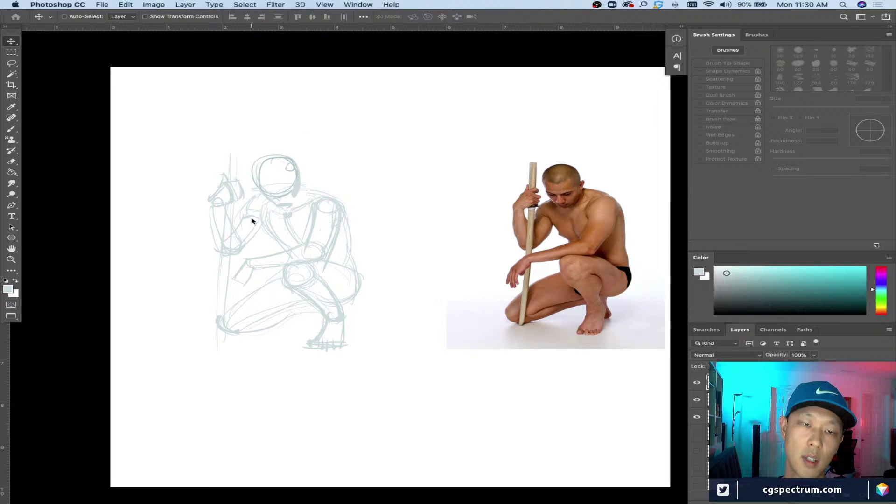
pyautogui.press('Up')
pyautogui.press('Up')
pyautogui.press('Left')
pyautogui.press('Left')
pyautogui.press('Left')
pyautogui.press('Left')
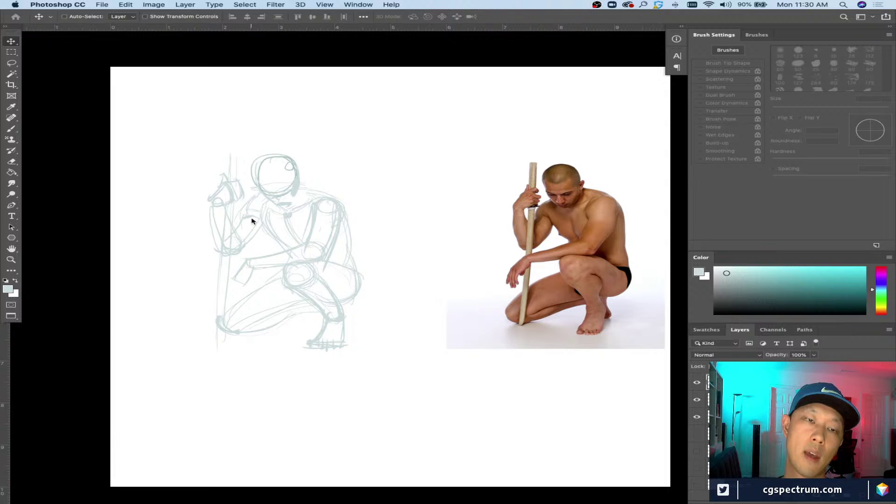
# Step: Clean up stray lines beside the enlarged head with a 15 px eraser, and return to the Brush tool
pyautogui.press('e')
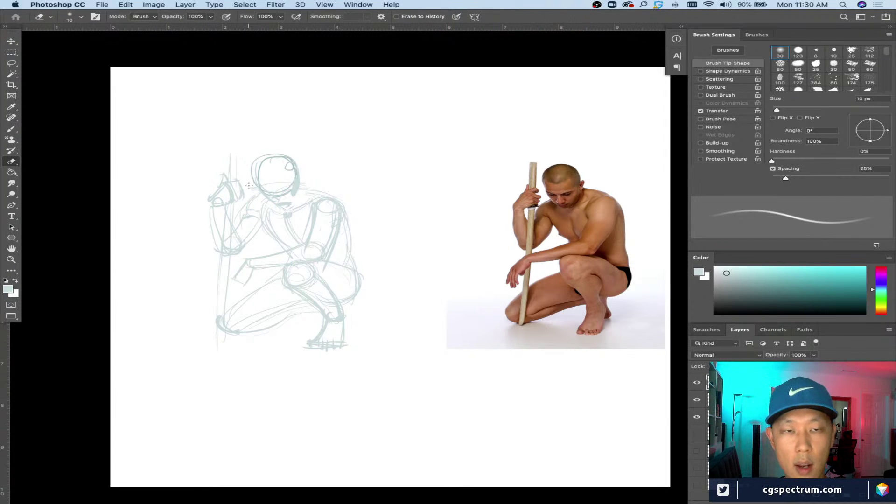
pyautogui.press(']')
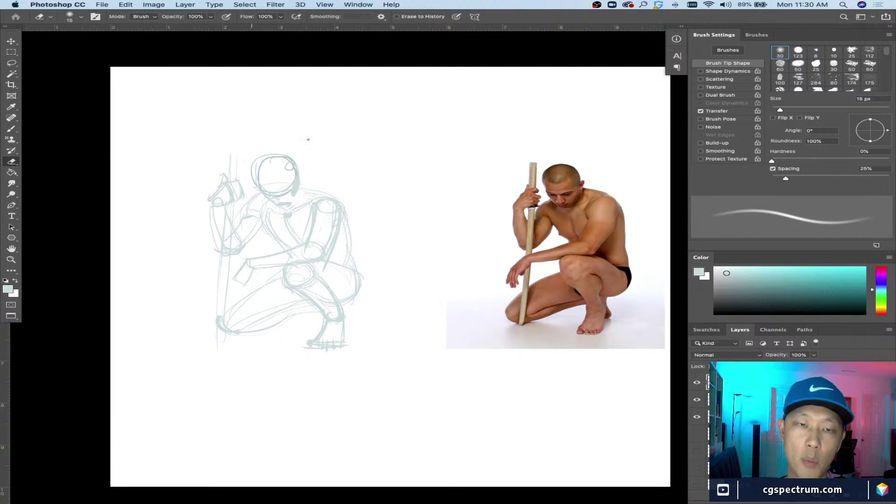
pyautogui.press('b')
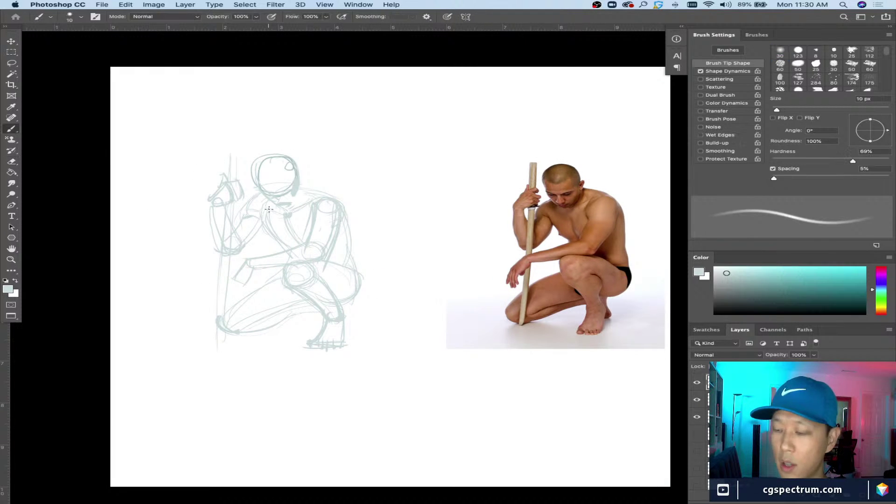
# Step: Check the figure's overall proportions against the photo, and merge the head layer into the body sketch layer
pyautogui.press('super+minus')
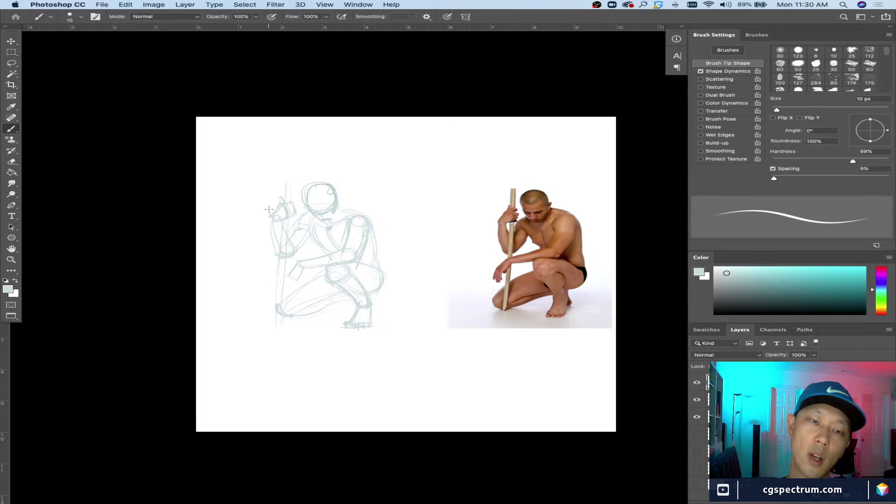
pyautogui.press('super+equal')
pyautogui.press('super+minus')
pyautogui.press('super+equal')
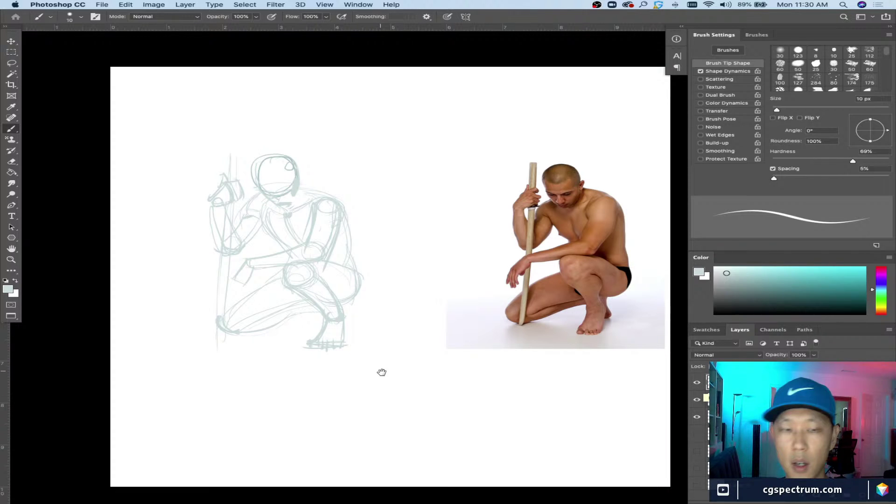
pyautogui.moveTo(382, 372); pyautogui.dragTo(385, 377)
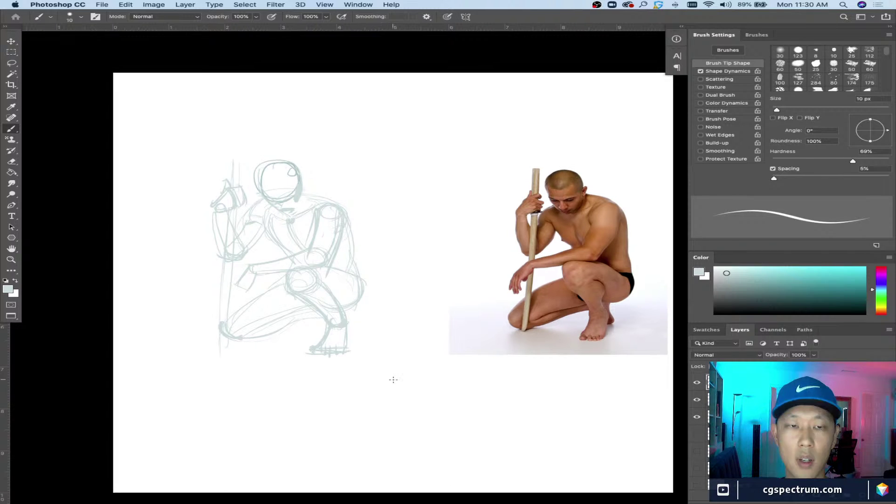
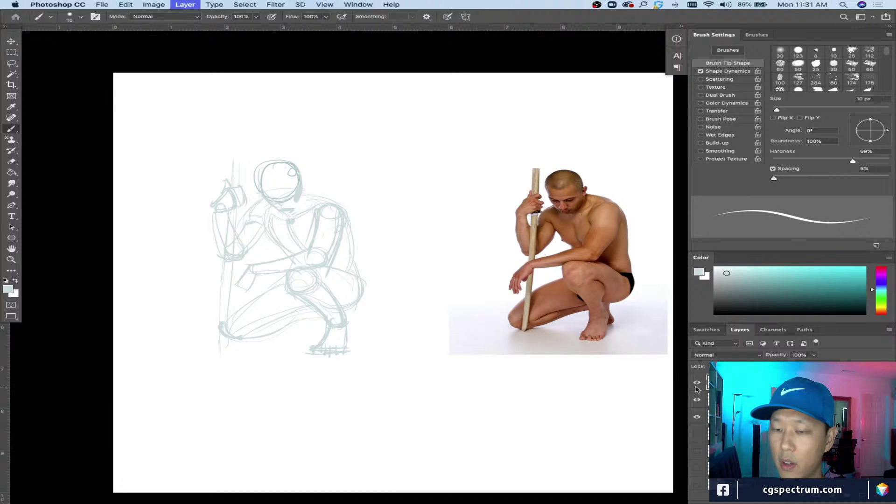
pyautogui.click(697, 384)
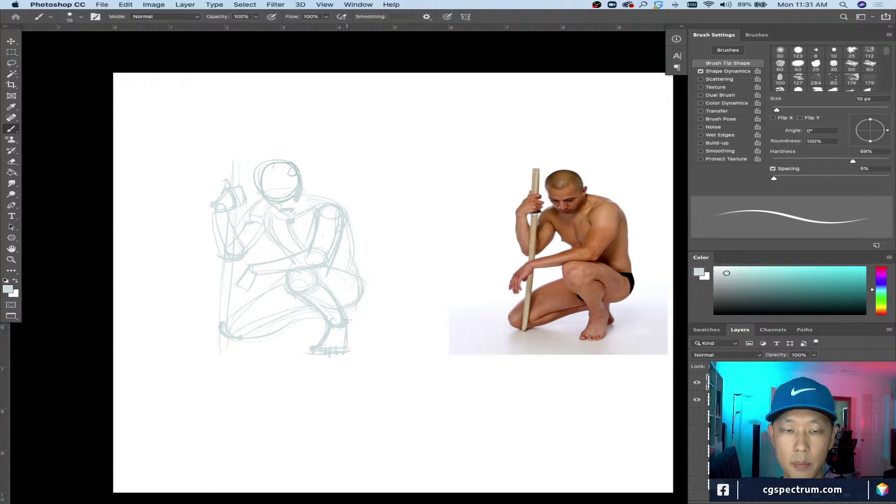
pyautogui.click(697, 384)
pyautogui.click(697, 383)
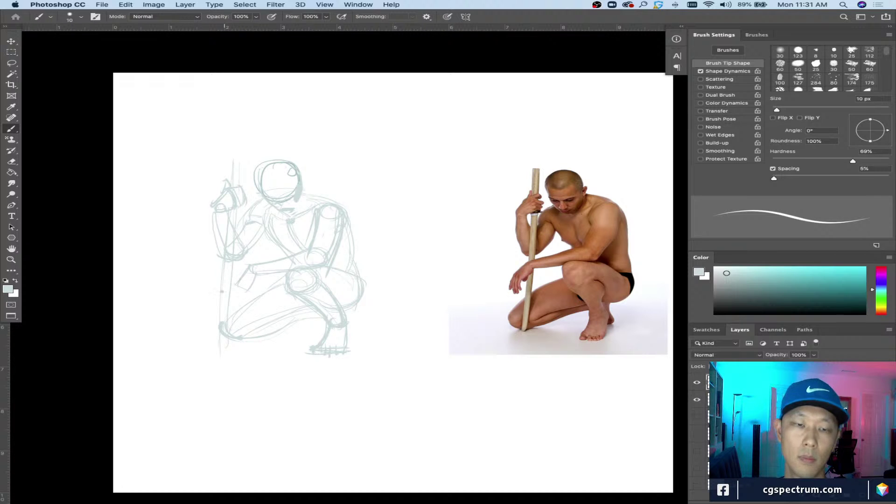
# Step: With a 15 px brush, draw the hanging fingers of the lower hand and reinforce the contour of the buttock
pyautogui.press(']')
pyautogui.moveTo(238, 281); pyautogui.dragTo(232, 307)
pyautogui.press('super+minus')
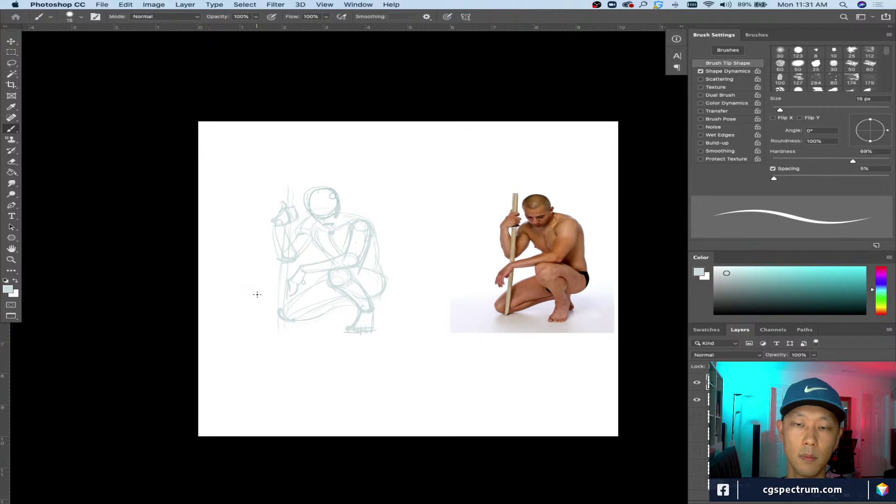
pyautogui.press('super+plus')
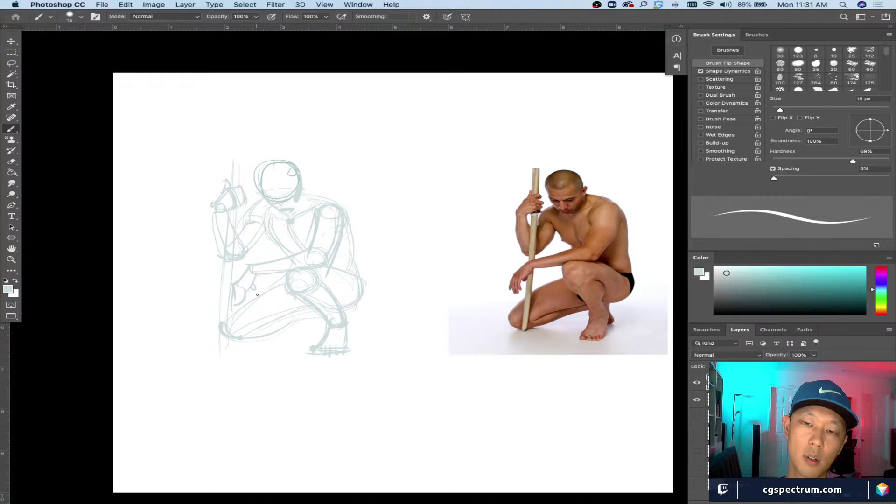
pyautogui.moveTo(355, 276); pyautogui.dragTo(352, 309)
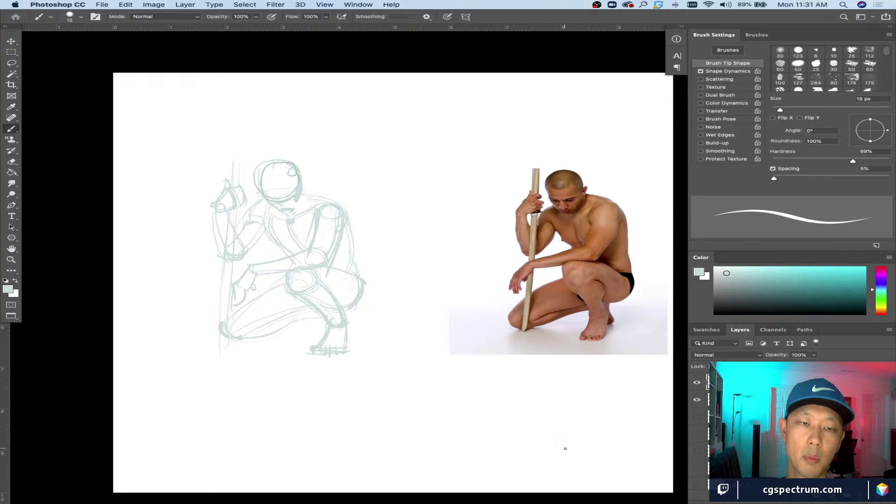
pyautogui.click(698, 382)
pyautogui.click(698, 382)
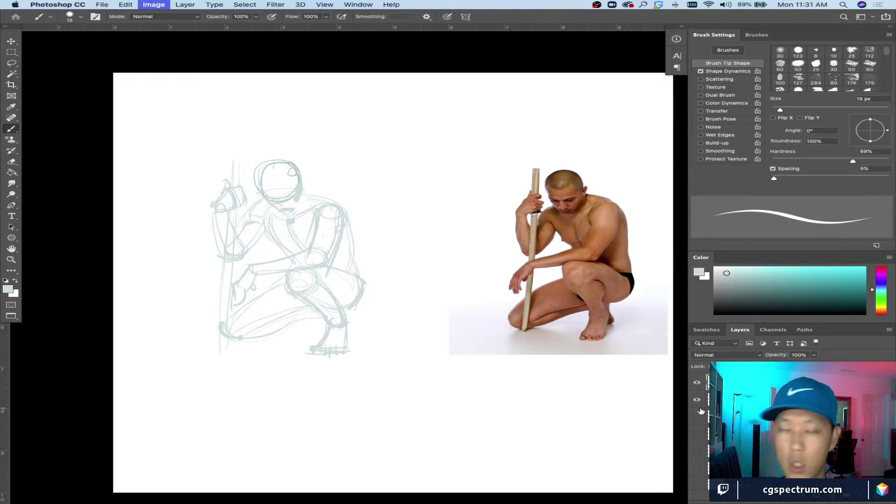
# Step: Fade the crouching figure's construction sketch by raising its Lightness in Hue/Saturation
pyautogui.press('super+u')
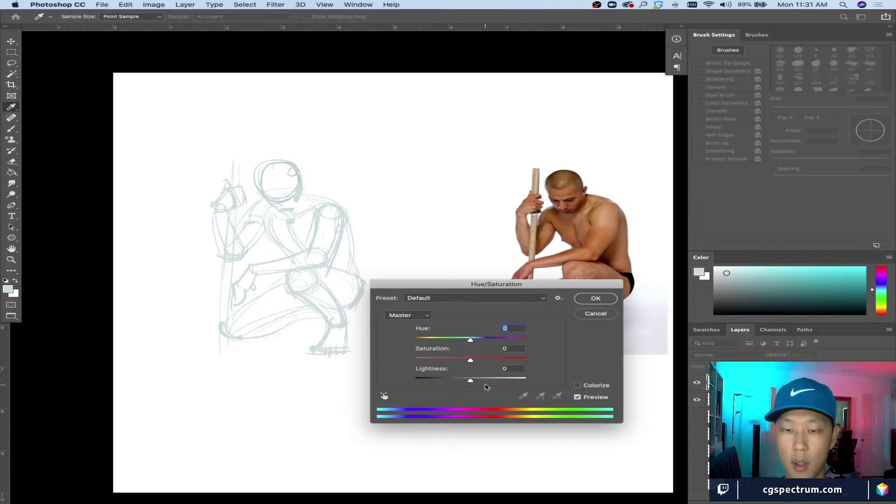
pyautogui.moveTo(486, 382); pyautogui.dragTo(497, 382)
pyautogui.click(595, 298)
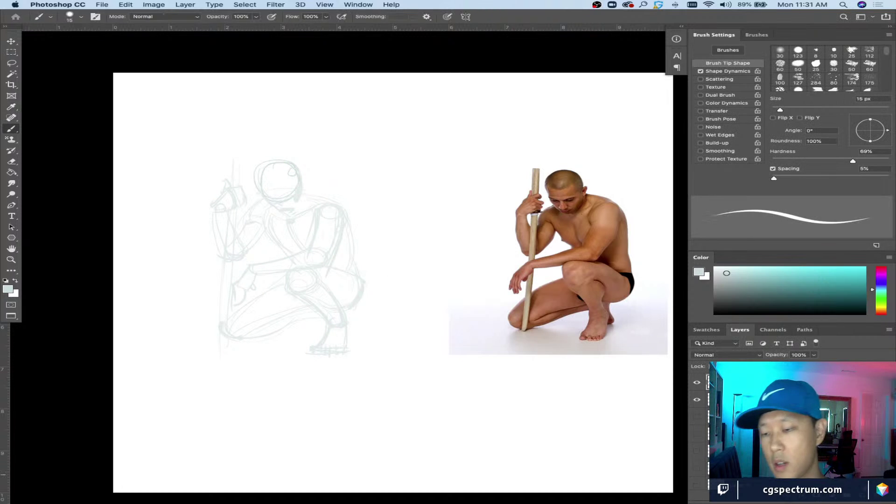
# Step: Move the reference photo closer to the faded sketch
pyautogui.scroll(3, 281, 352)
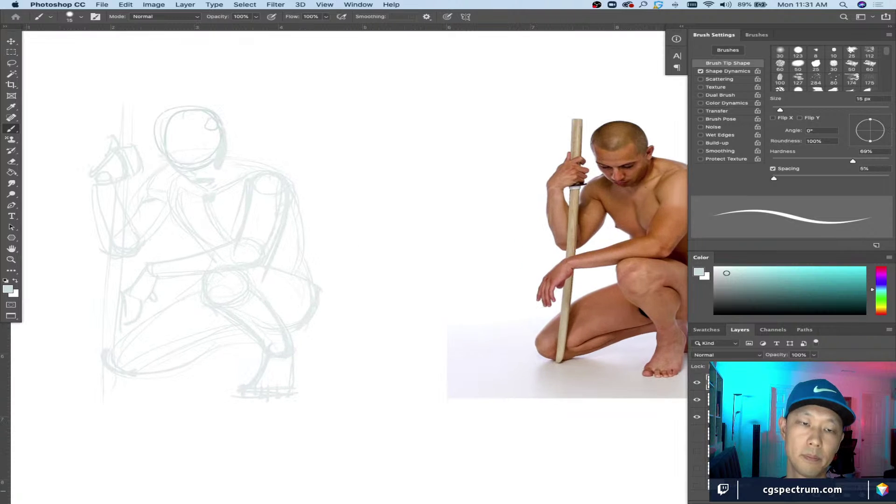
pyautogui.scroll(-3, 282, 352)
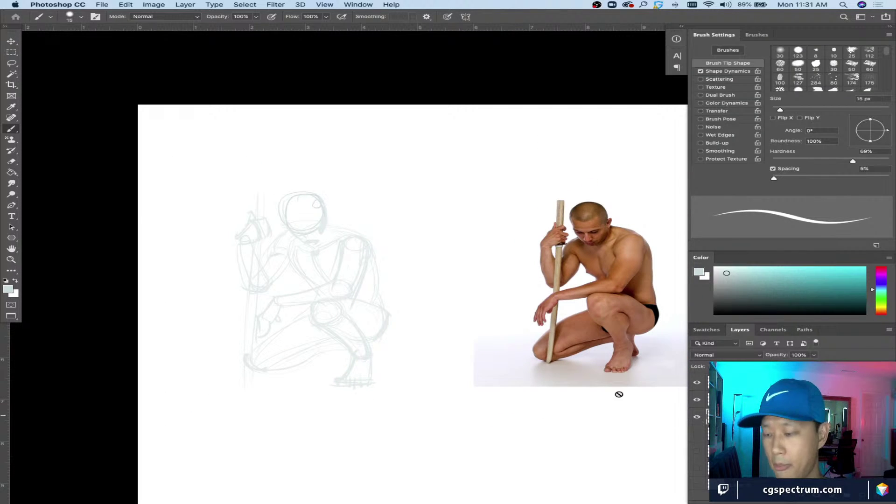
pyautogui.press('v')
pyautogui.moveTo(532, 363); pyautogui.dragTo(479, 358)
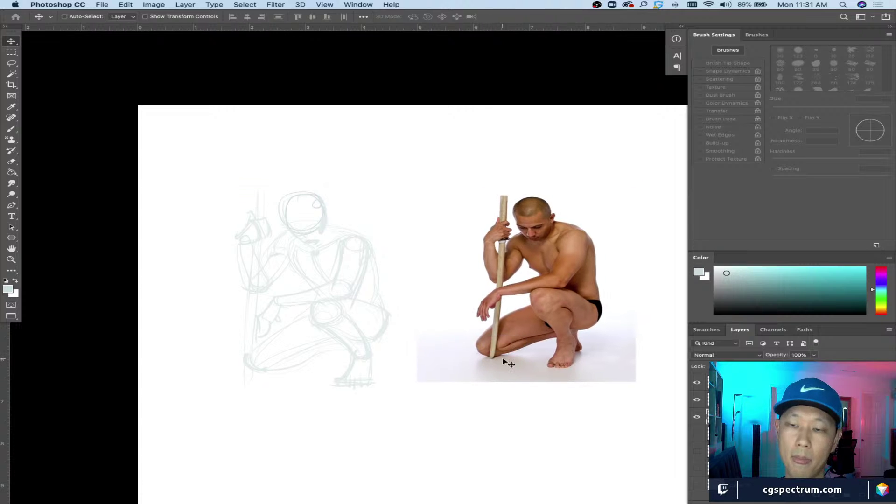
pyautogui.scroll(4, 307, 343)
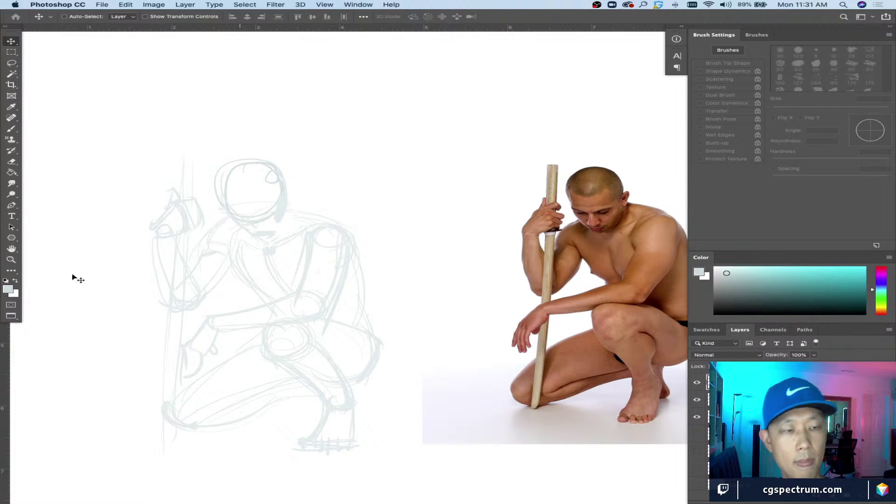
# Step: Set the colour to black and, with a 4 px brush, draw the face's curved centre line over the head
pyautogui.moveTo(717, 307); pyautogui.dragTo(714, 314)
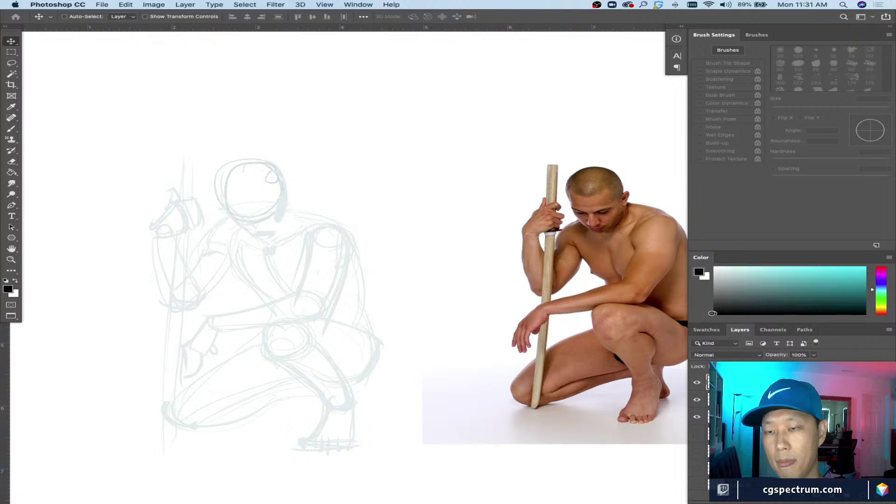
pyautogui.press('b')
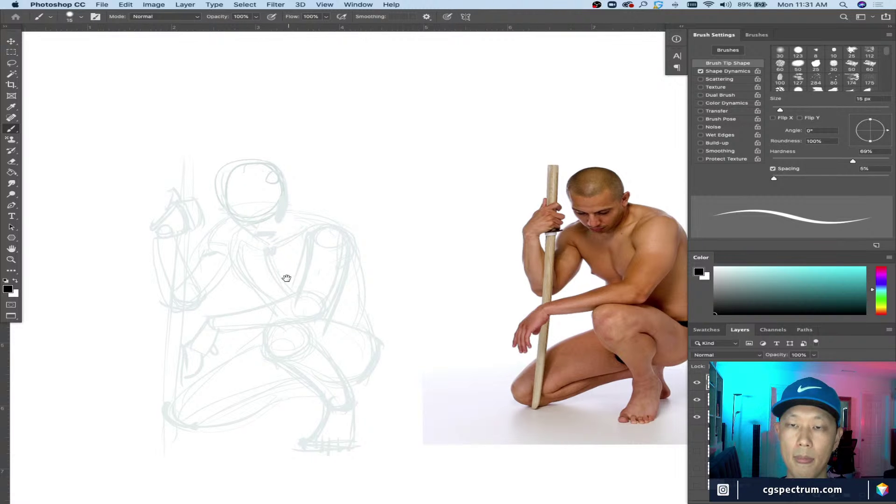
pyautogui.hscroll(2, 199, 224)
pyautogui.scroll(1, 198, 223)
pyautogui.press('[')
pyautogui.press('[')
pyautogui.press('[')
pyautogui.press('[')
pyautogui.press('[')
pyautogui.press('[')
pyautogui.press('[')
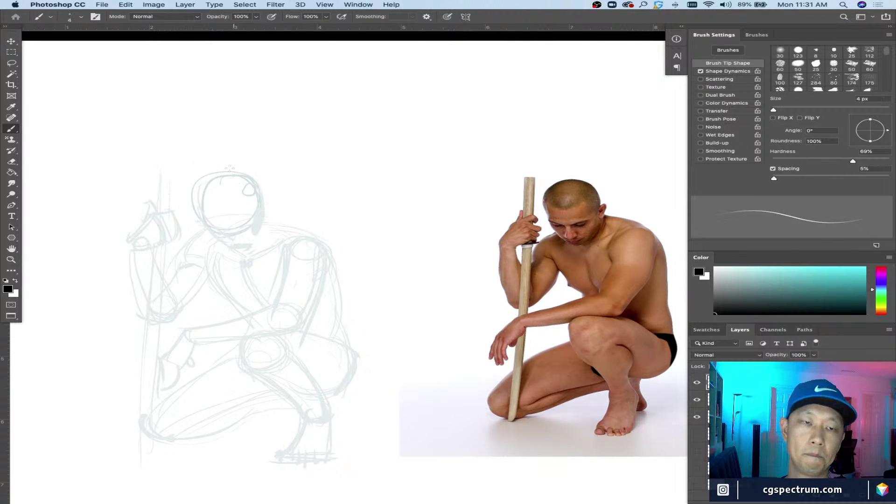
pyautogui.moveTo(218, 198); pyautogui.dragTo(239, 245)
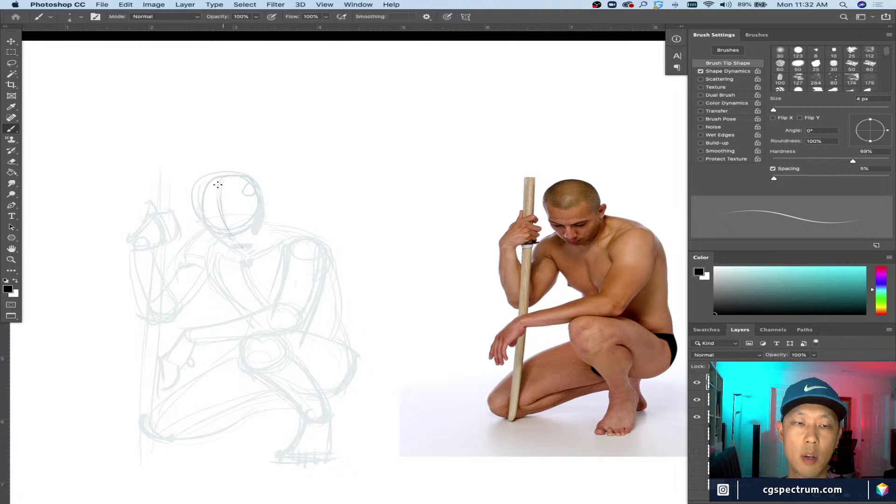
# Step: With a 5 px brush, draw the angled brow and eye lines on both sides of the face's centre line
pyautogui.press(']')
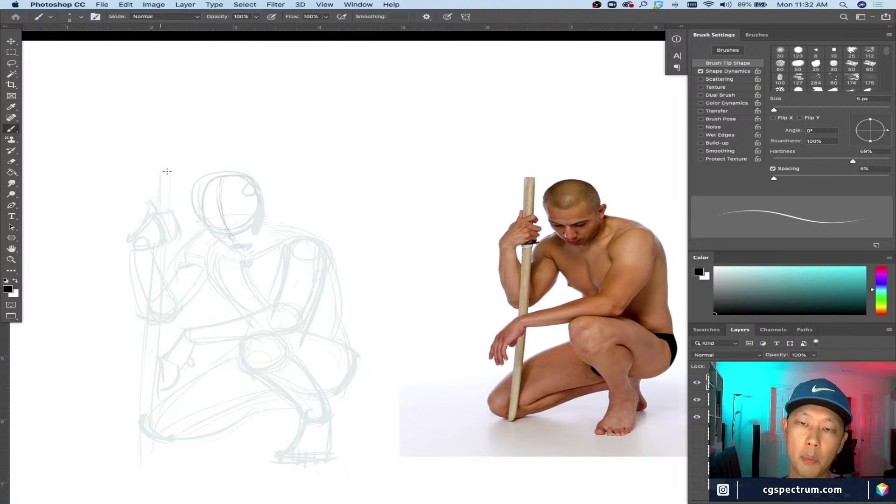
pyautogui.moveTo(243, 228)
pyautogui.mouseDown()
pyautogui.moveTo(255, 225)
pyautogui.moveTo(222, 231)
pyautogui.moveTo(234, 229)
pyautogui.mouseUp()
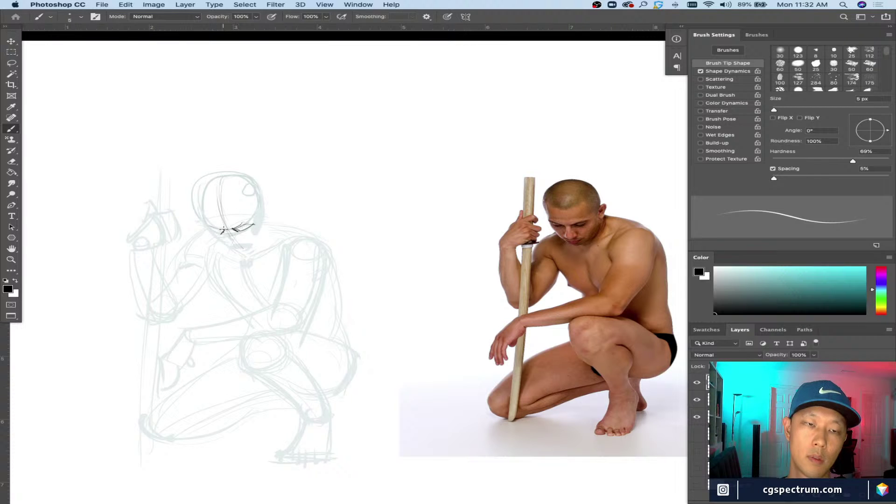
pyautogui.moveTo(223, 230)
pyautogui.mouseDown()
pyautogui.moveTo(210, 226)
pyautogui.moveTo(223, 235)
pyautogui.mouseUp()
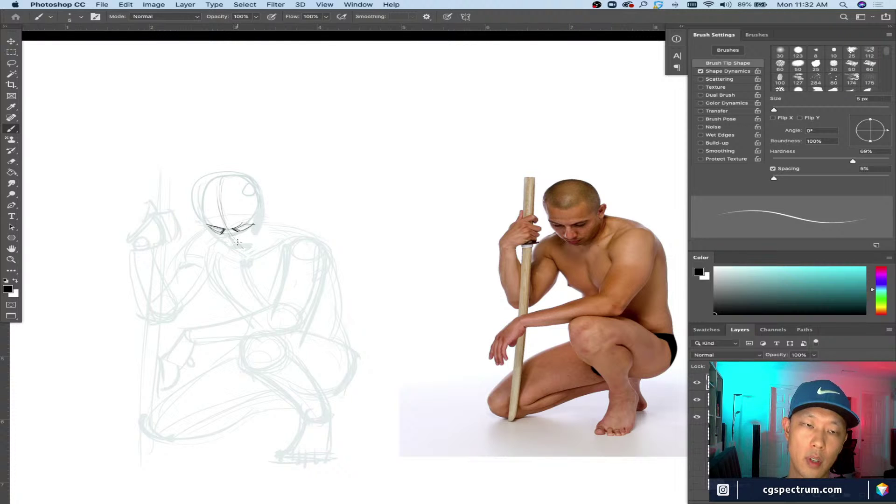
pyautogui.moveTo(236, 229)
pyautogui.mouseDown()
pyautogui.moveTo(250, 232)
pyautogui.moveTo(253, 223)
pyautogui.moveTo(238, 232)
pyautogui.mouseUp()
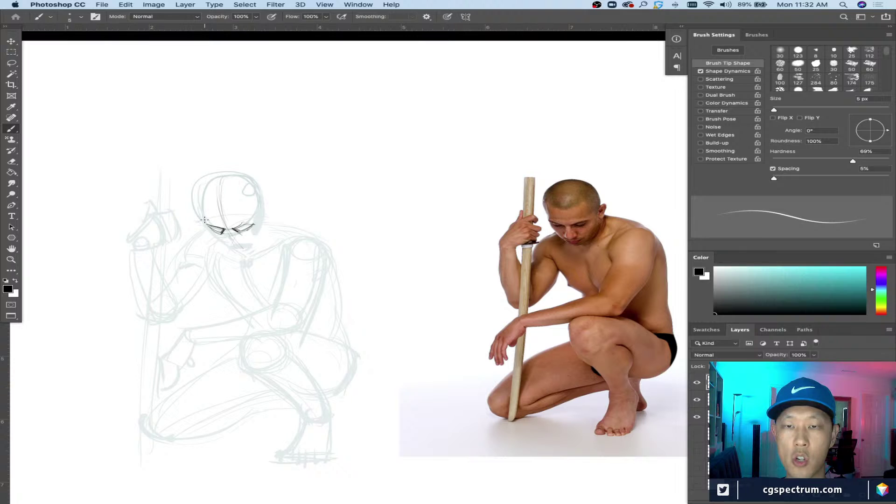
# Step: Draw the far temple and the cheek contour slanting down from the brow towards the mouth
pyautogui.moveTo(205, 217); pyautogui.dragTo(203, 222)
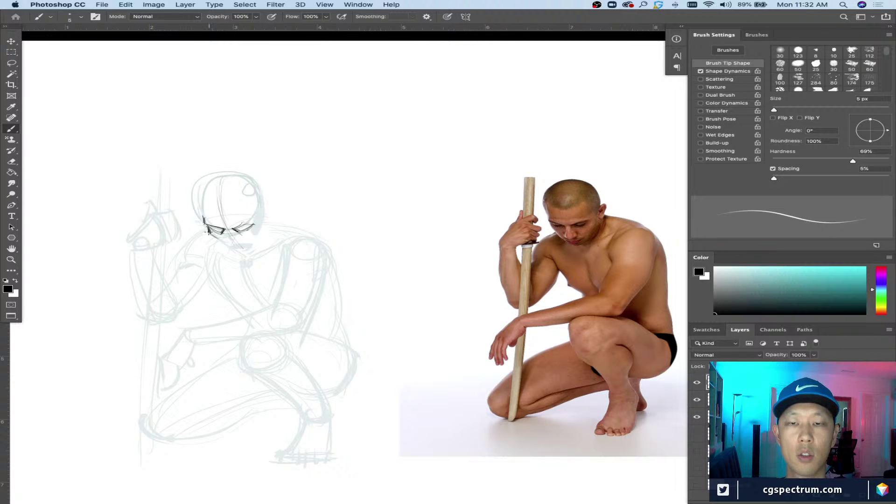
pyautogui.press('e')
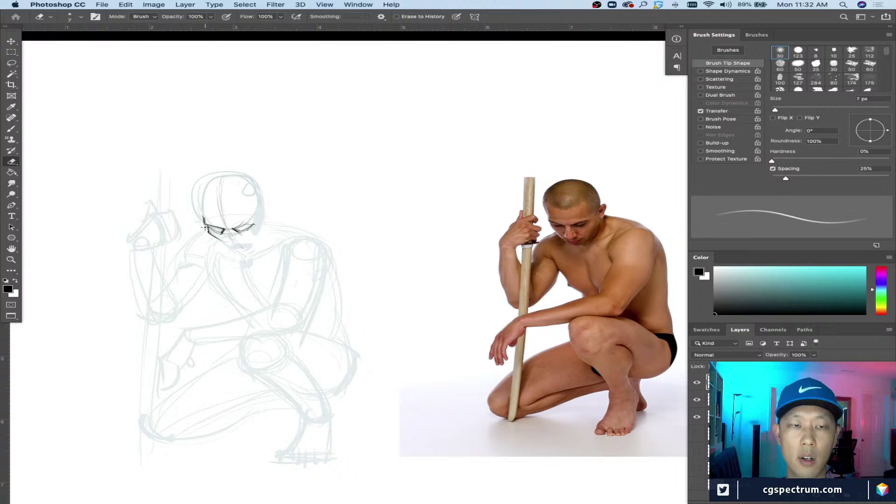
pyautogui.press('b')
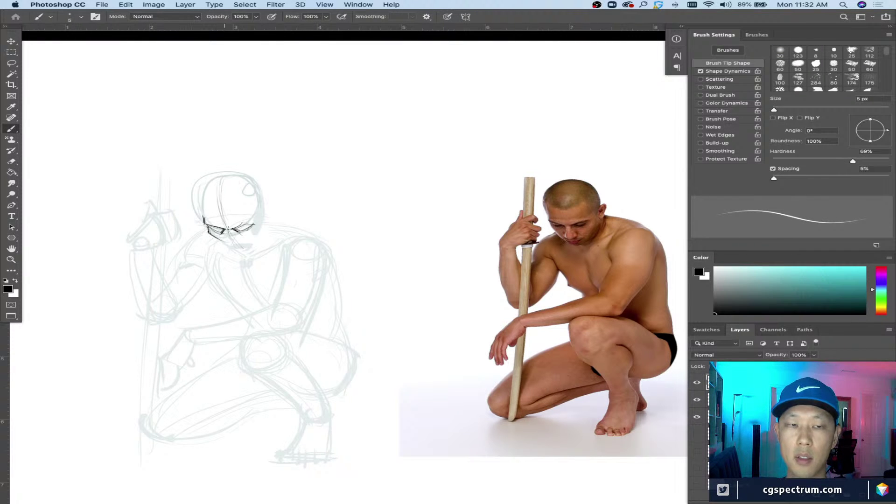
pyautogui.moveTo(219, 240)
pyautogui.mouseDown()
pyautogui.moveTo(229, 247)
pyautogui.moveTo(223, 243)
pyautogui.mouseUp()
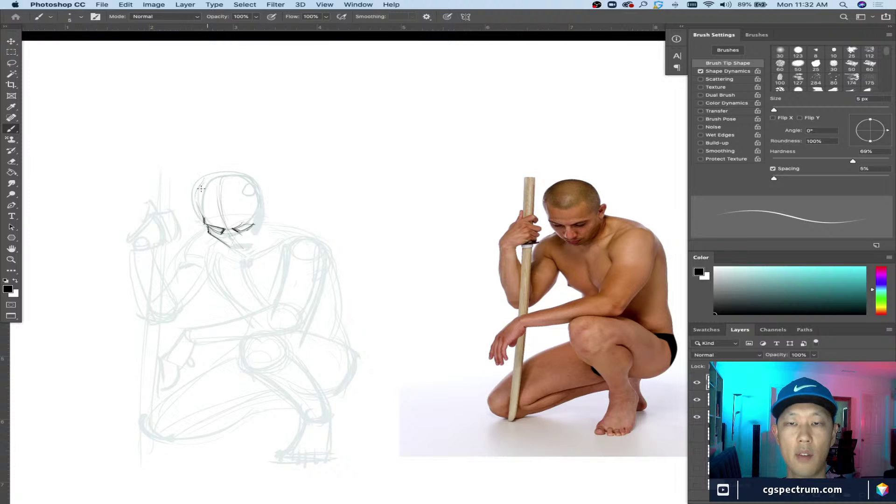
pyautogui.moveTo(202, 180)
pyautogui.mouseDown()
pyautogui.moveTo(200, 209)
pyautogui.moveTo(199, 200)
pyautogui.mouseUp()
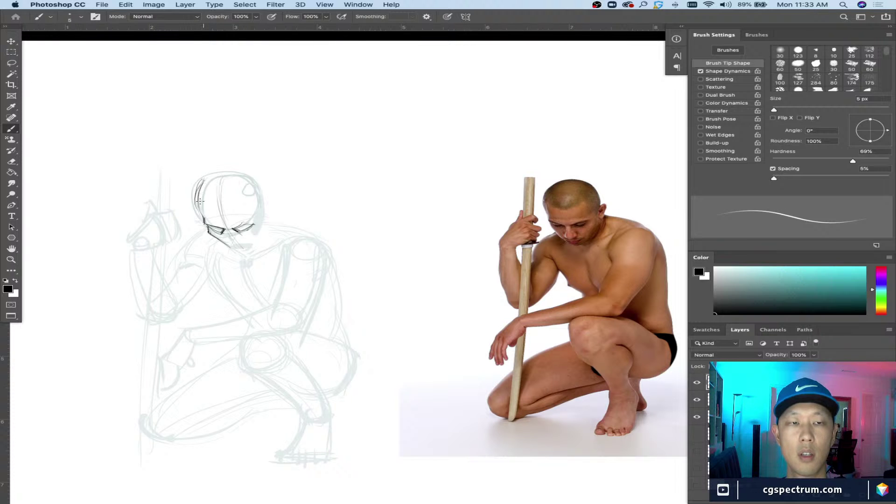
pyautogui.press('super+z')
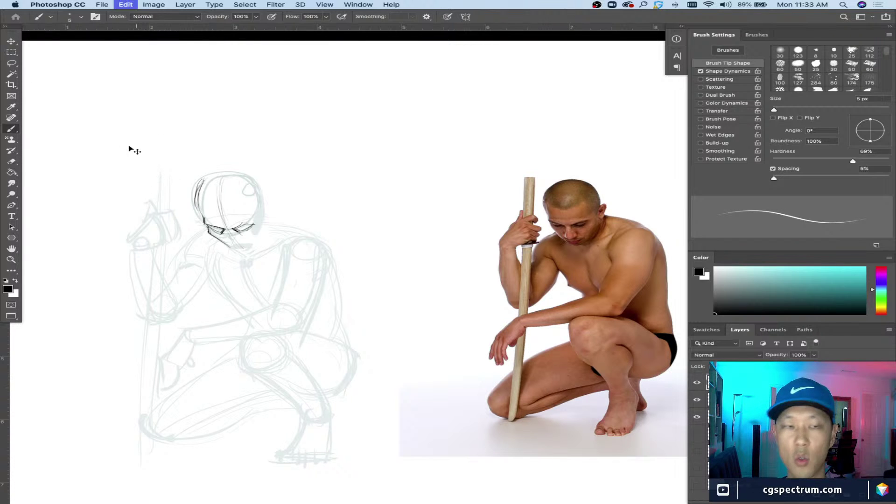
pyautogui.press('super+z')
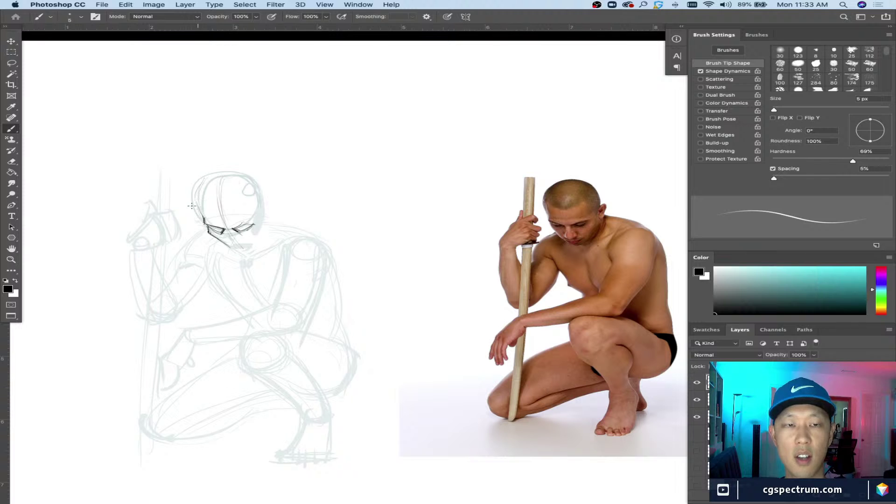
# Step: Outline the cranium from the far temple over the crown to the ear side, and add the forehead guideline and nose
pyautogui.moveTo(191, 205); pyautogui.dragTo(226, 229)
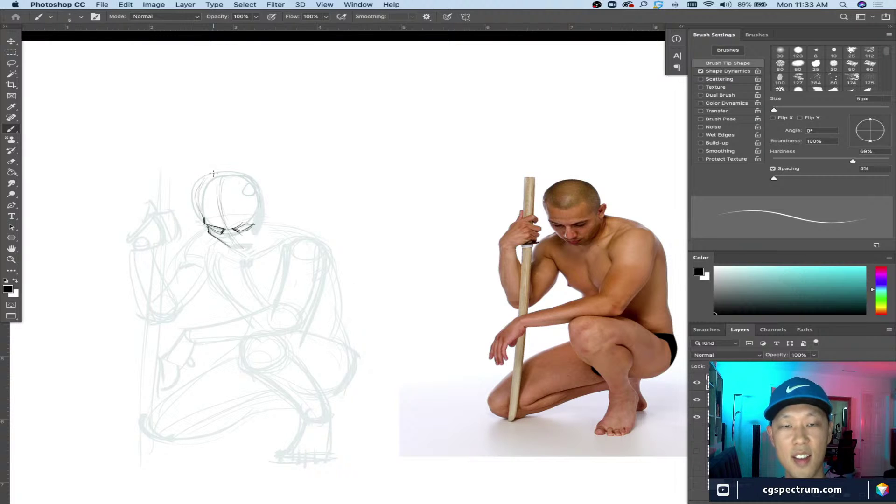
pyautogui.moveTo(257, 182)
pyautogui.mouseDown()
pyautogui.moveTo(215, 172)
pyautogui.moveTo(201, 183)
pyautogui.moveTo(202, 215)
pyautogui.mouseUp()
pyautogui.moveTo(207, 185); pyautogui.dragTo(201, 215)
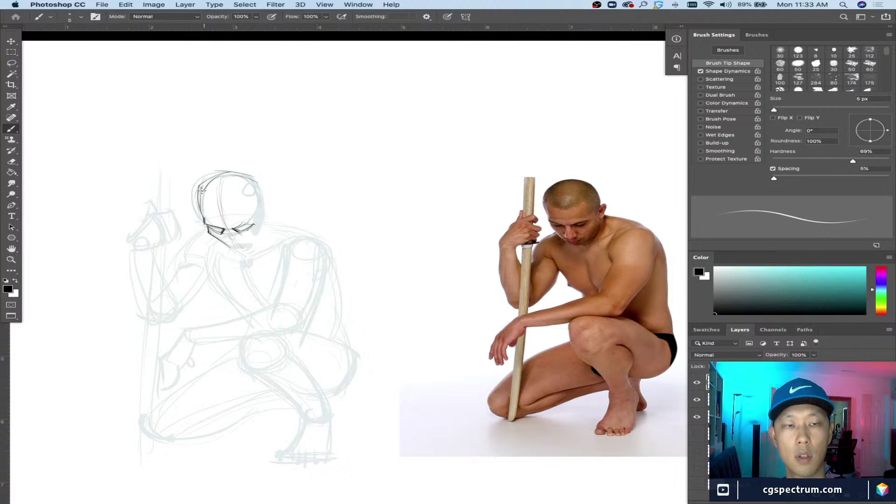
pyautogui.moveTo(256, 187)
pyautogui.mouseDown()
pyautogui.moveTo(252, 176)
pyautogui.moveTo(264, 198)
pyautogui.mouseUp()
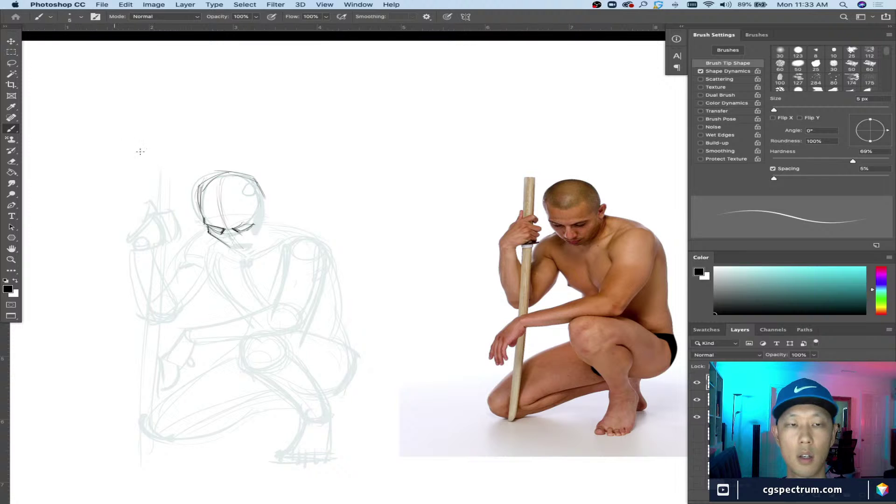
pyautogui.moveTo(235, 215); pyautogui.dragTo(205, 215)
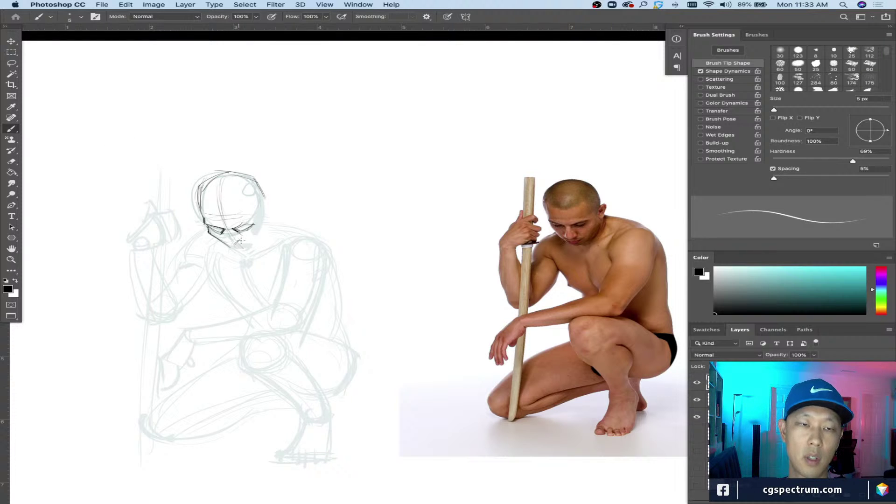
pyautogui.moveTo(226, 239); pyautogui.dragTo(238, 246)
pyautogui.moveTo(216, 176)
pyautogui.mouseDown()
pyautogui.moveTo(231, 175)
pyautogui.moveTo(204, 186)
pyautogui.moveTo(241, 173)
pyautogui.moveTo(266, 209)
pyautogui.mouseUp()
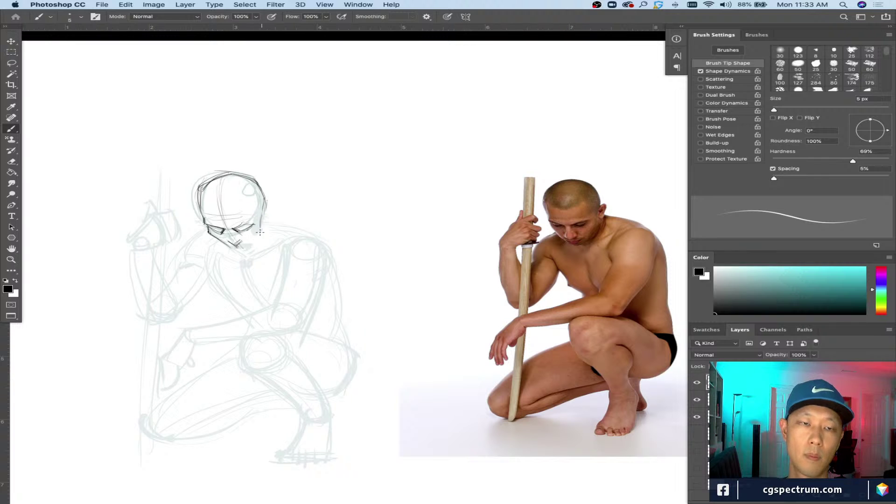
# Step: Draw the near cheek, the mouth and chin, and the jawline running up towards the ear
pyautogui.moveTo(261, 225)
pyautogui.mouseDown()
pyautogui.moveTo(249, 246)
pyautogui.moveTo(230, 249)
pyautogui.mouseUp()
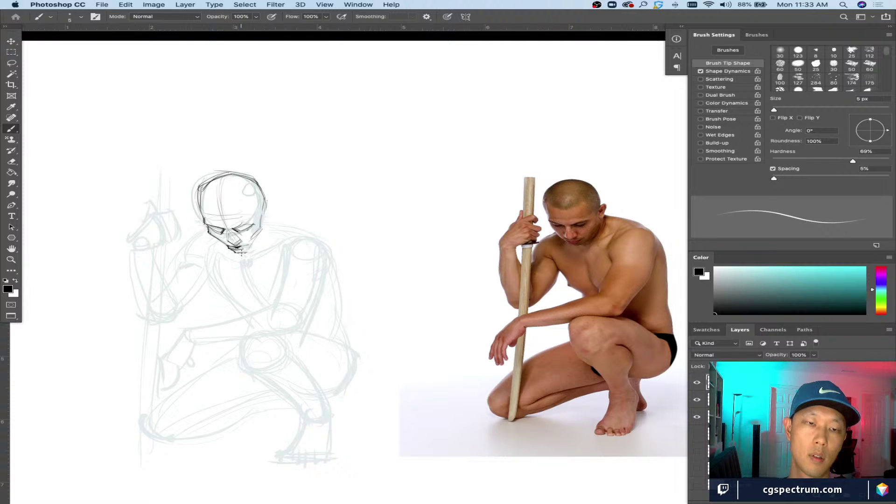
pyautogui.moveTo(239, 252); pyautogui.dragTo(234, 253)
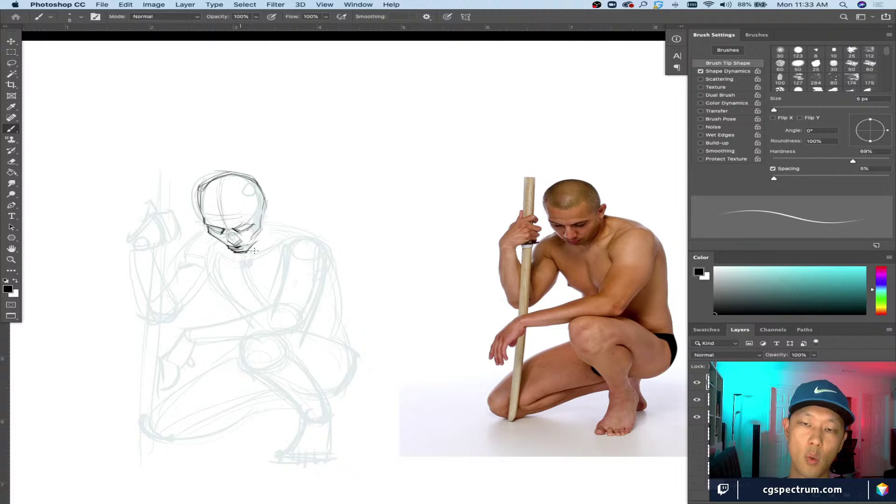
pyautogui.moveTo(211, 225); pyautogui.dragTo(251, 252)
pyautogui.press('super+z')
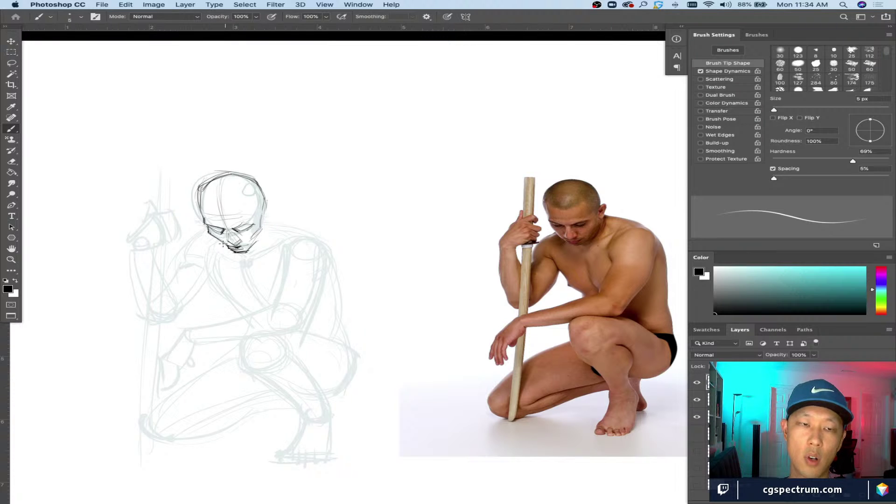
pyautogui.moveTo(226, 246)
pyautogui.mouseDown()
pyautogui.moveTo(219, 240)
pyautogui.moveTo(259, 238)
pyautogui.moveTo(255, 231)
pyautogui.mouseUp()
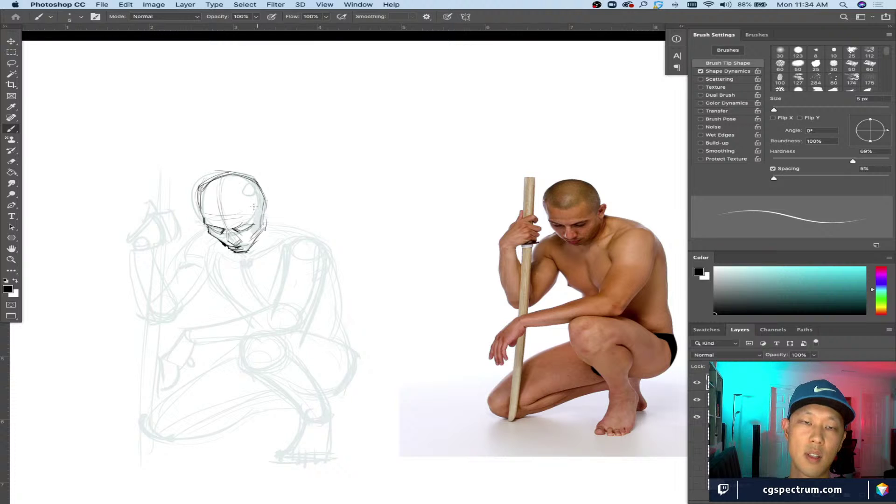
# Step: Draw the ear with its dark lobe, and reinforce the skull contour on the far side
pyautogui.press('super+z')
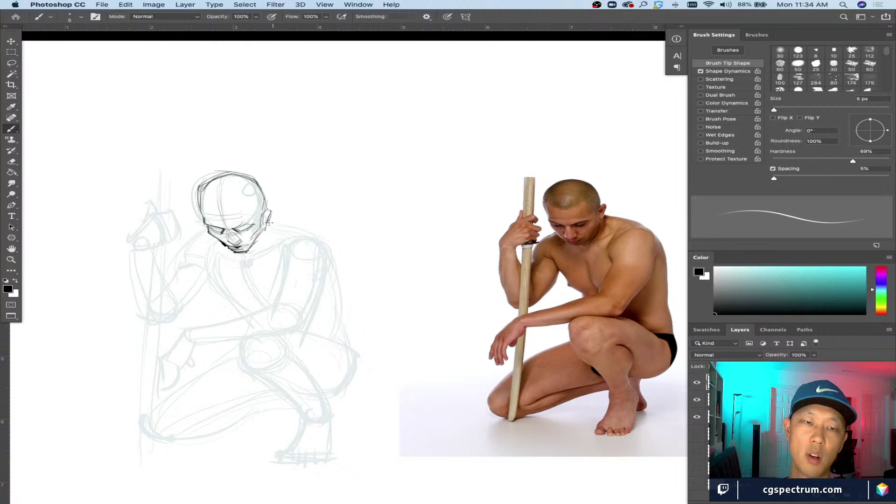
pyautogui.moveTo(268, 213); pyautogui.dragTo(266, 228)
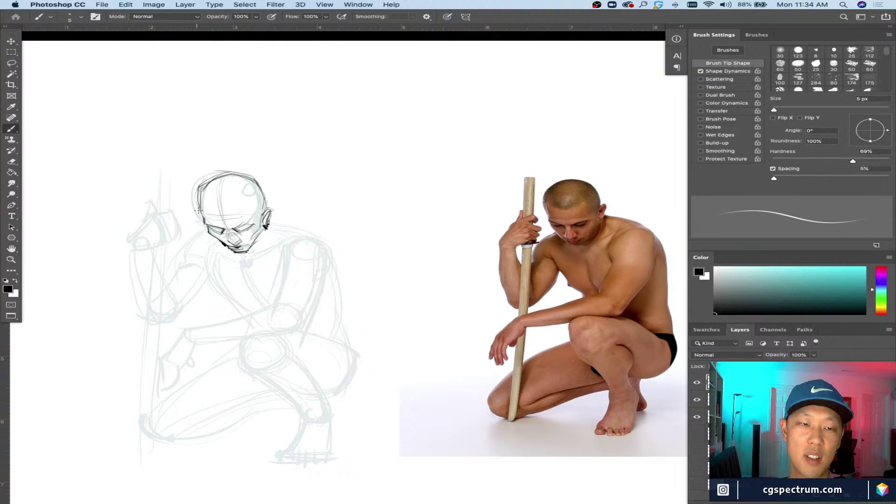
pyautogui.moveTo(201, 215)
pyautogui.mouseDown()
pyautogui.moveTo(201, 179)
pyautogui.moveTo(194, 202)
pyautogui.mouseUp()
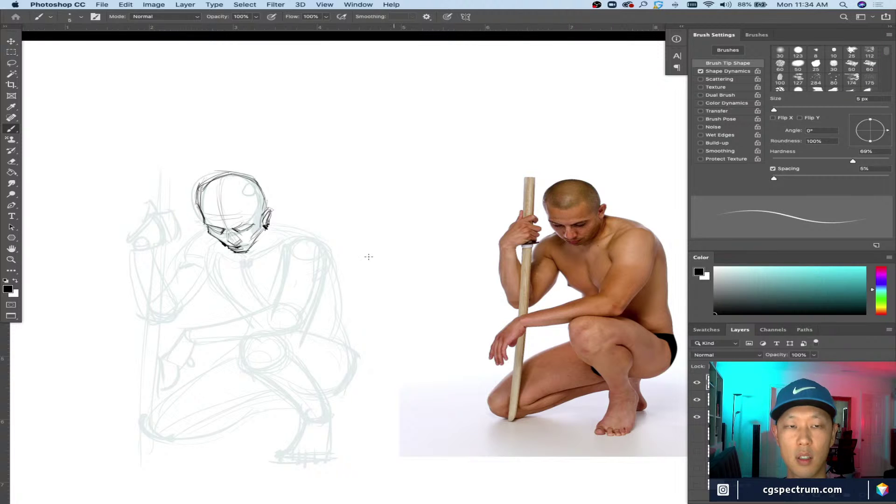
# Step: Make a freehand selection around the top of the cranium and adjust its size slightly with Free Transform
pyautogui.press('l')
pyautogui.moveTo(217, 164)
pyautogui.mouseDown()
pyautogui.moveTo(269, 203)
pyautogui.moveTo(222, 194)
pyautogui.moveTo(196, 217)
pyautogui.moveTo(200, 185)
pyautogui.mouseUp()
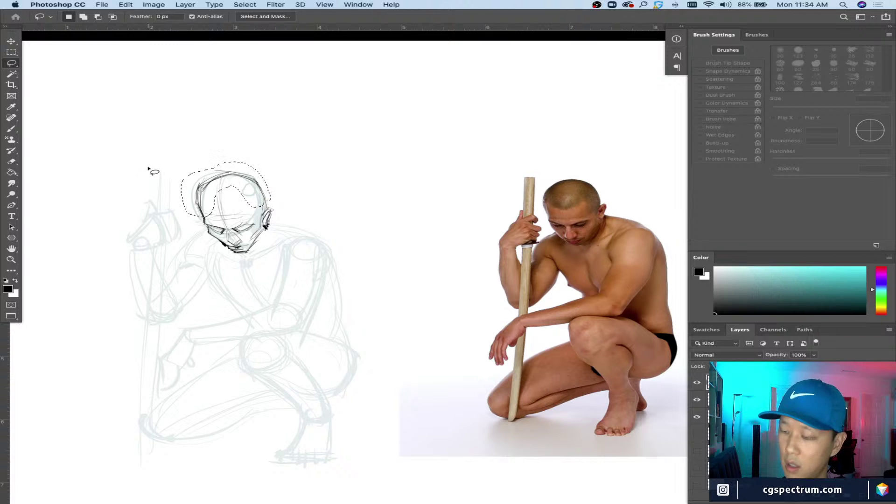
pyautogui.press('v')
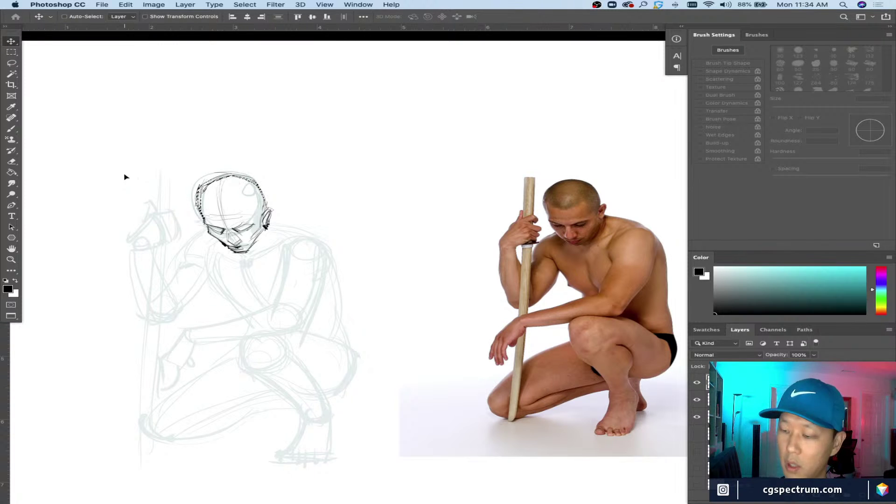
pyautogui.press('super+t')
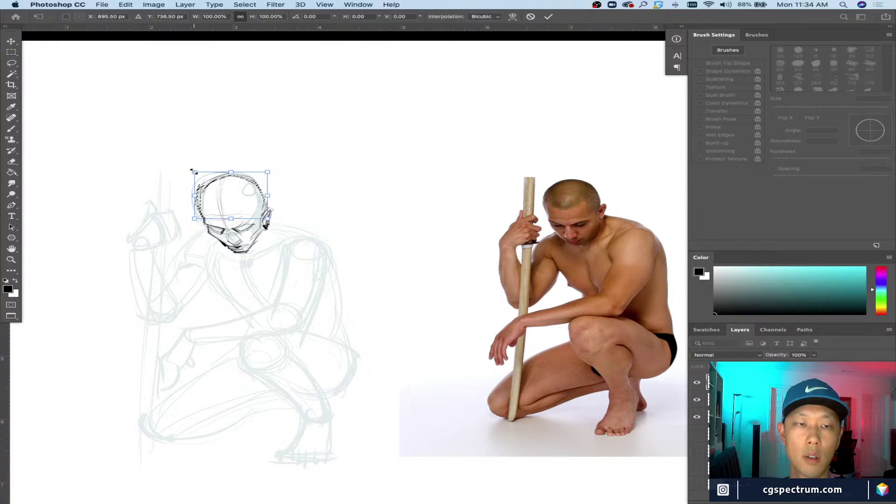
pyautogui.moveTo(193, 172); pyautogui.dragTo(192, 170)
pyautogui.press('Return')
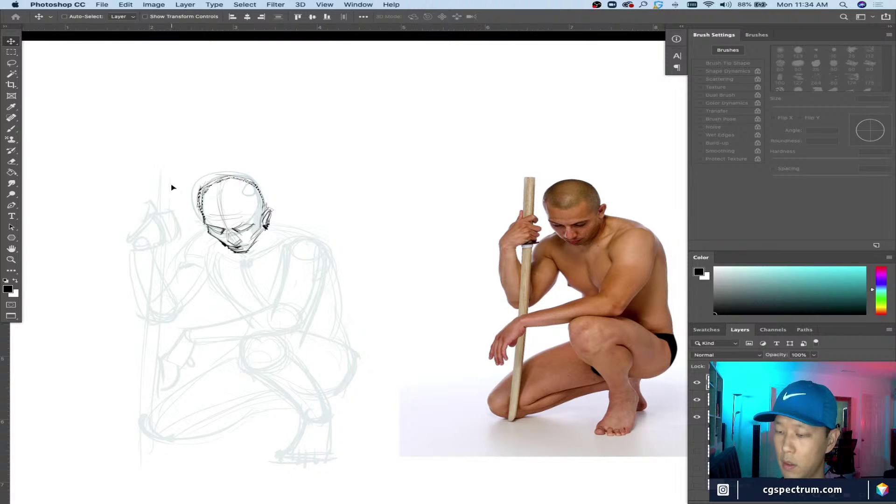
# Step: Warp the selected cranium to reshape the crown, deselect it, and compare the head with the construction sketch by toggling the line-work layer
pyautogui.press('super+t')
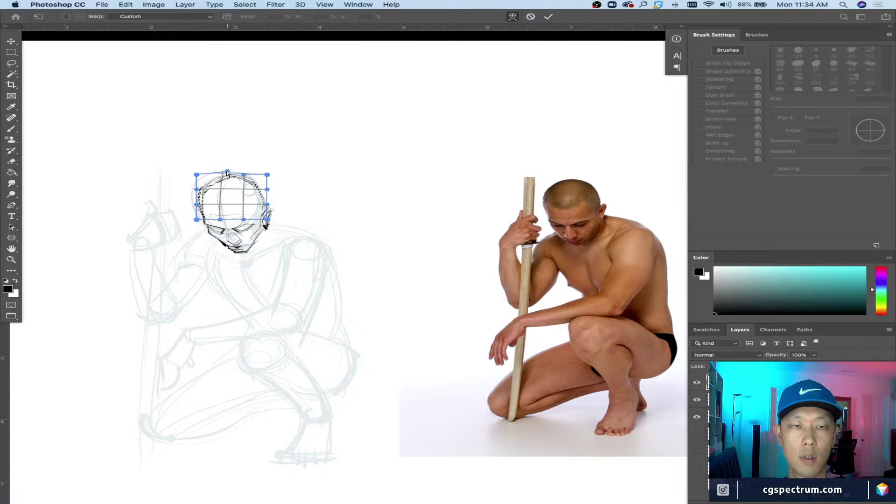
pyautogui.moveTo(227, 173)
pyautogui.mouseDown()
pyautogui.moveTo(276, 180)
pyautogui.moveTo(237, 179)
pyautogui.mouseUp()
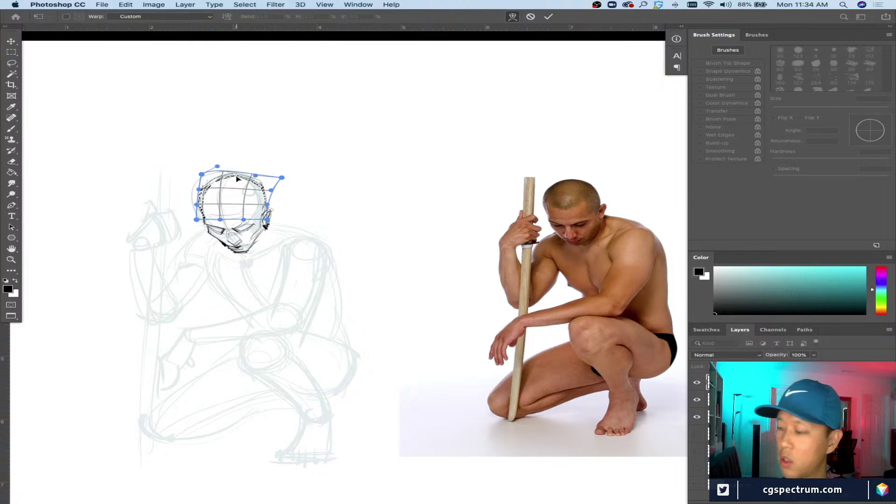
pyautogui.press('Return')
pyautogui.press('b')
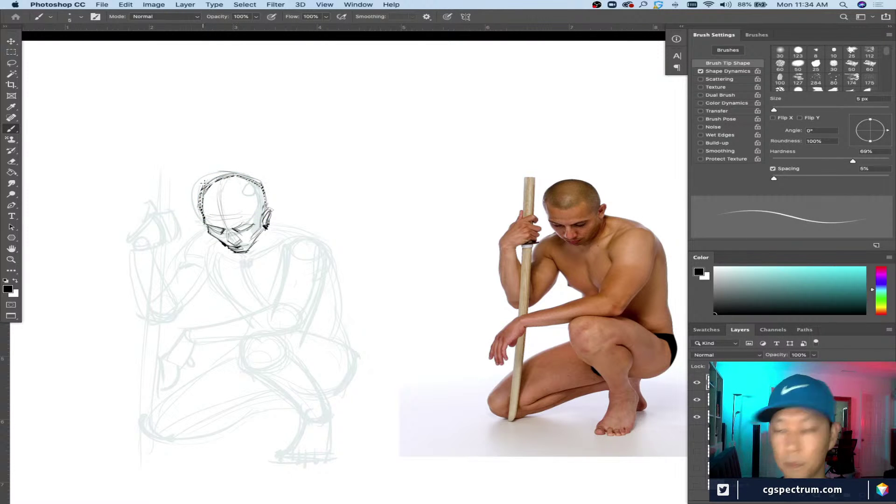
pyautogui.hotkey('ctrl', 't')
pyautogui.press('Return')
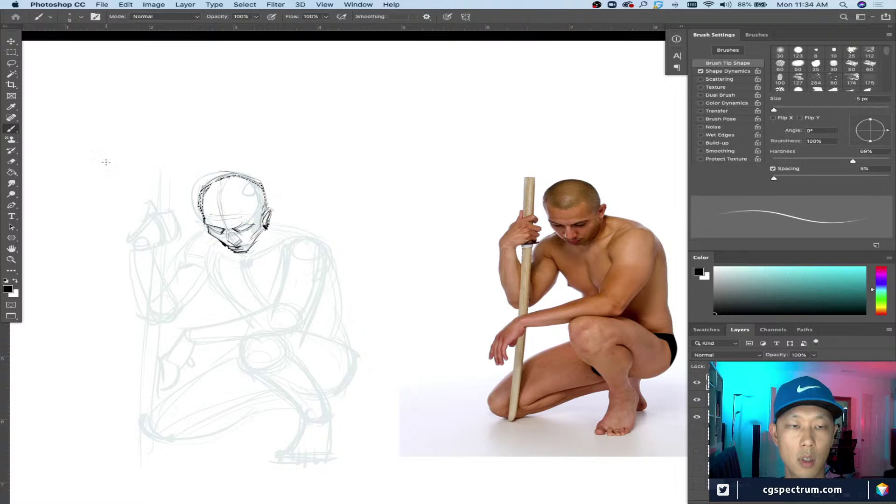
pyautogui.press('m')
pyautogui.hotkey('ctrl', 'd')
pyautogui.click(701, 383)
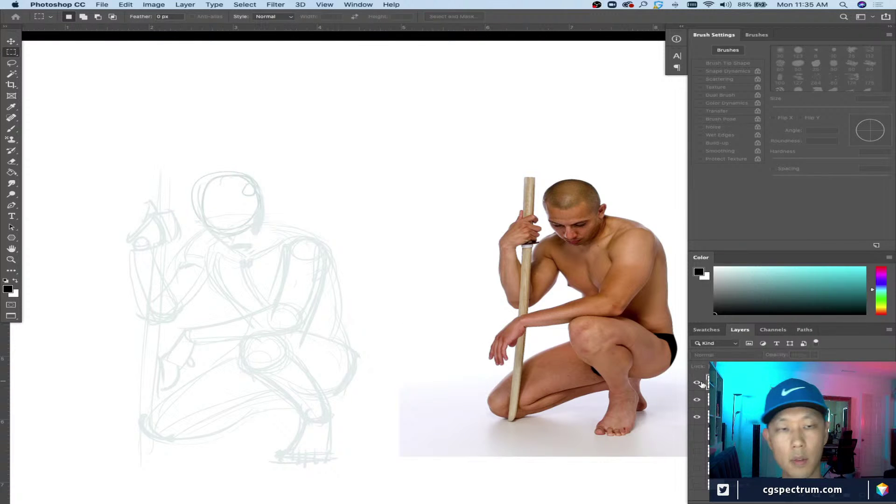
pyautogui.click(701, 383)
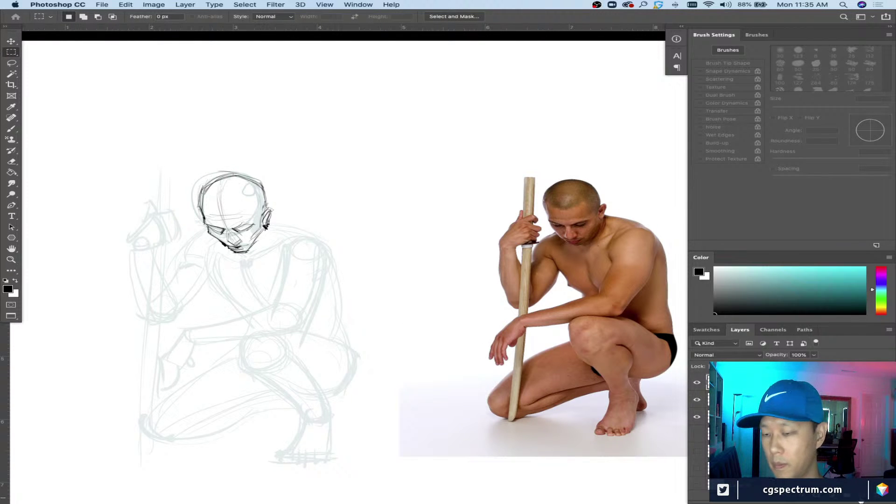
# Step: Draw the near collarbone down to the pit of the neck and the trapezius line from the ear to the shoulder
pyautogui.press('b')
pyautogui.moveTo(321, 362); pyautogui.dragTo(344, 335)
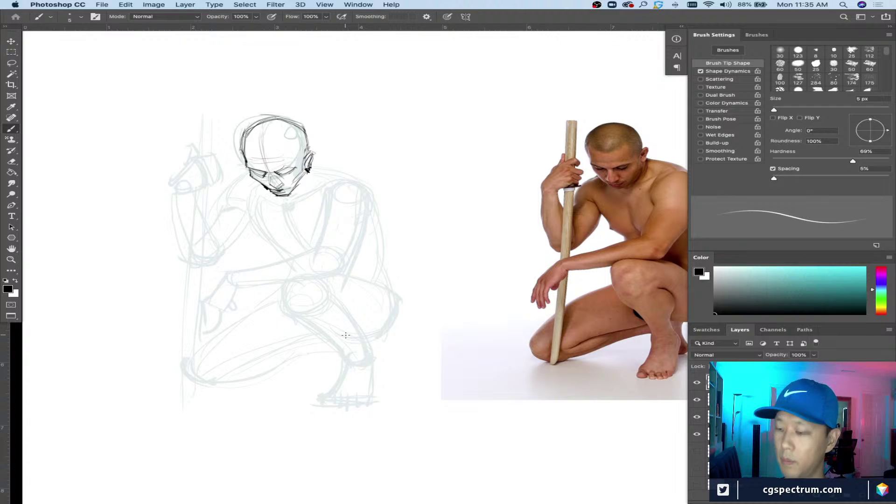
pyautogui.moveTo(340, 291); pyautogui.dragTo(278, 294)
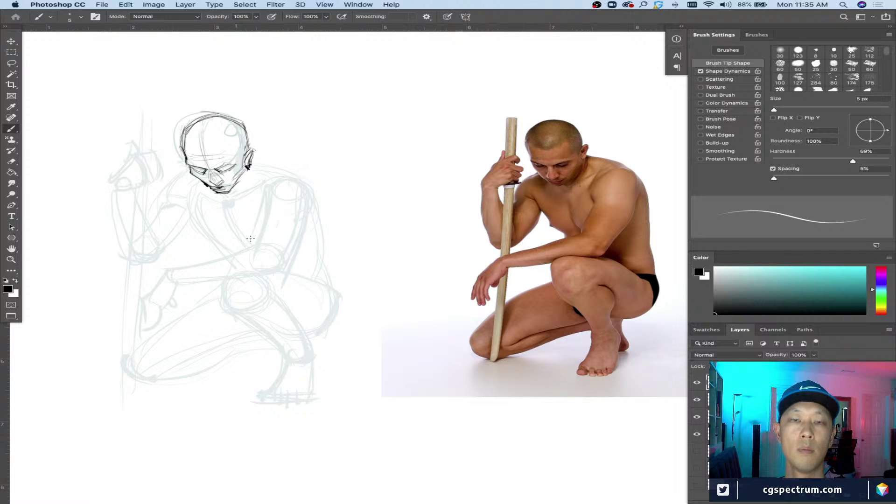
pyautogui.moveTo(265, 180); pyautogui.dragTo(230, 195)
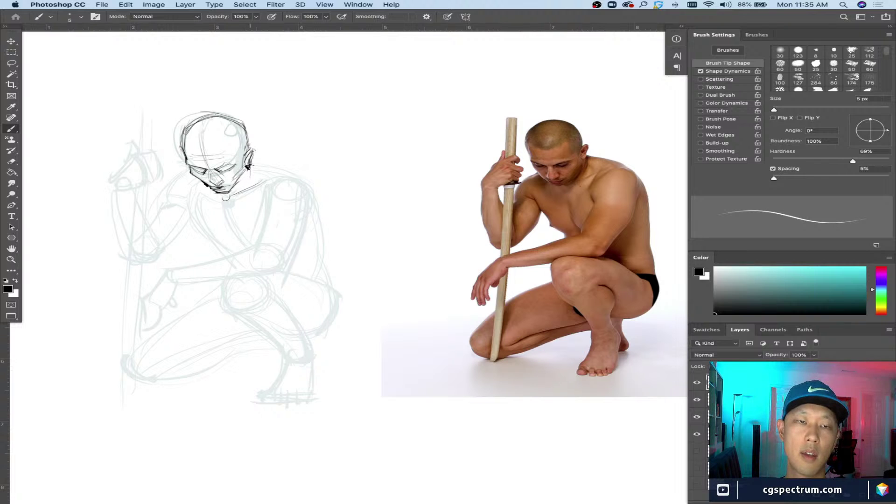
pyautogui.moveTo(251, 167)
pyautogui.mouseDown()
pyautogui.moveTo(236, 188)
pyautogui.moveTo(253, 176)
pyautogui.moveTo(243, 187)
pyautogui.moveTo(242, 174)
pyautogui.moveTo(216, 166)
pyautogui.moveTo(244, 154)
pyautogui.moveTo(244, 177)
pyautogui.moveTo(252, 164)
pyautogui.moveTo(295, 177)
pyautogui.mouseUp()
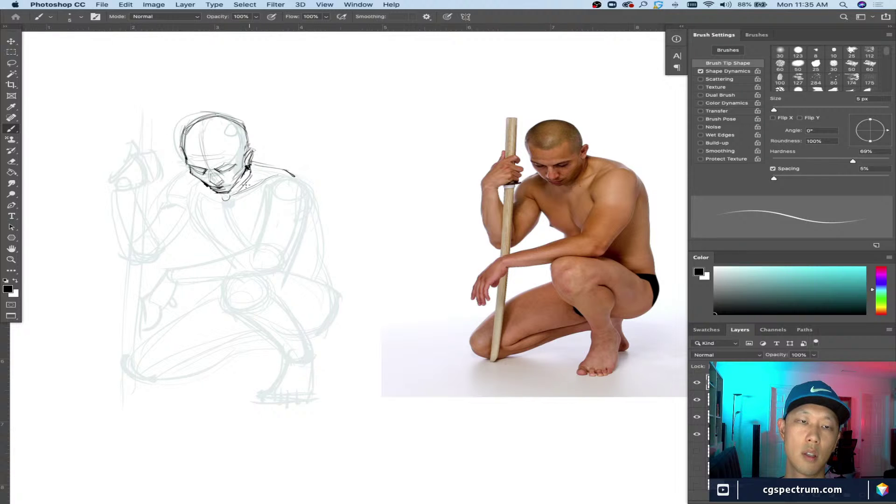
pyautogui.moveTo(277, 175); pyautogui.dragTo(264, 183)
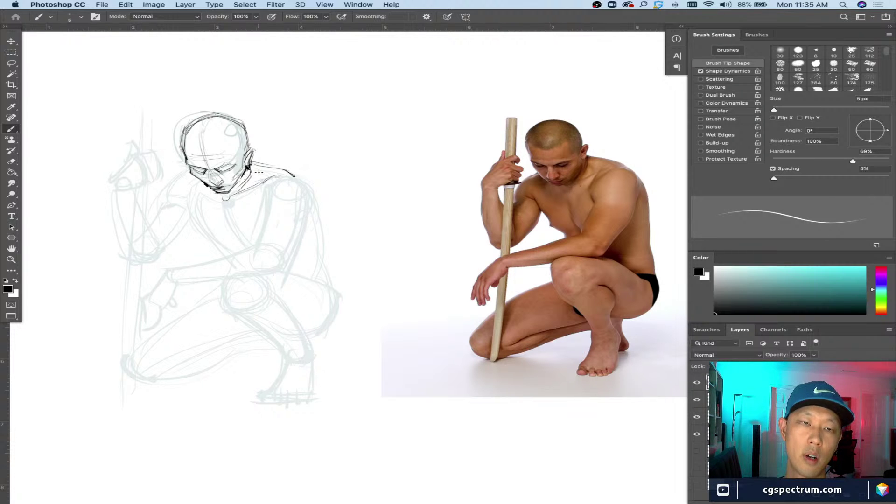
# Step: Darken the pit of the neck and draw light lines fanning down from it across the upper chest
pyautogui.moveTo(229, 196); pyautogui.dragTo(223, 200)
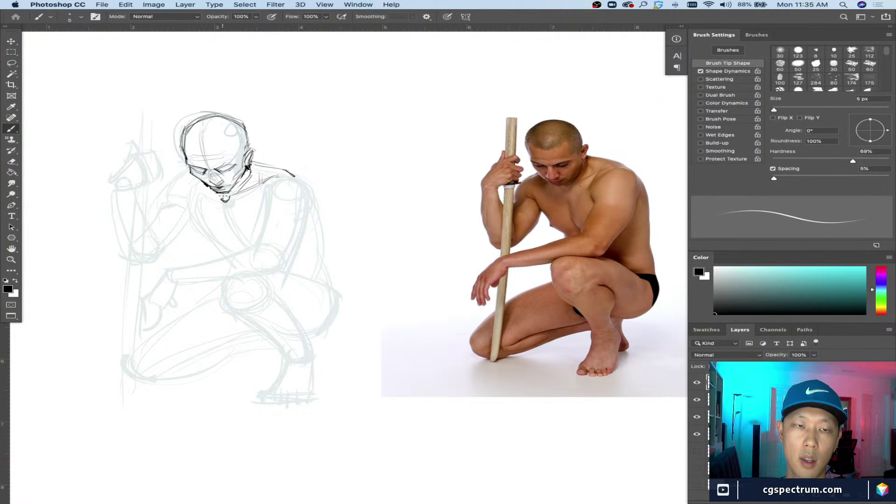
pyautogui.moveTo(229, 200); pyautogui.dragTo(227, 198)
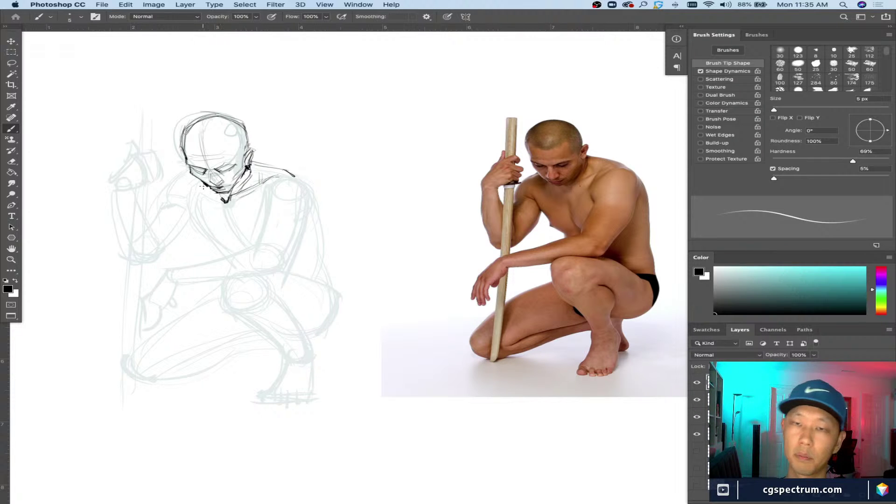
pyautogui.moveTo(225, 206)
pyautogui.mouseDown()
pyautogui.moveTo(236, 236)
pyautogui.moveTo(250, 216)
pyautogui.moveTo(212, 191)
pyautogui.moveTo(223, 187)
pyautogui.mouseUp()
pyautogui.press('super+z')
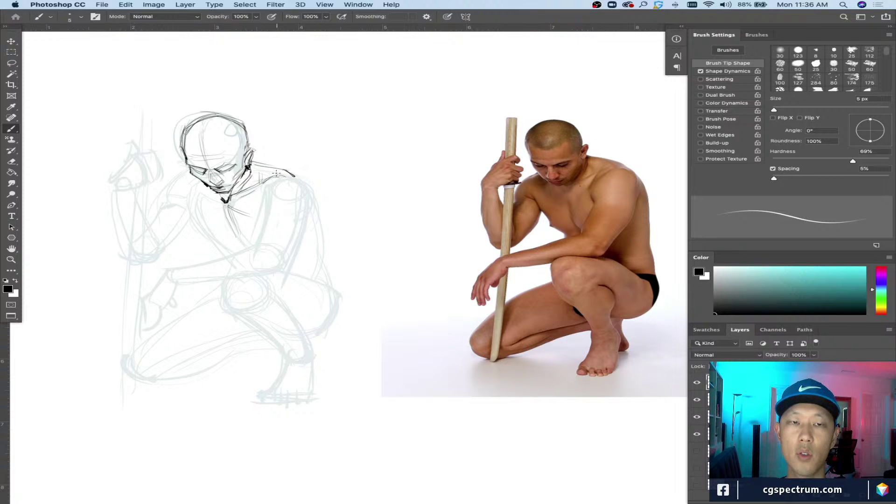
pyautogui.moveTo(281, 171); pyautogui.dragTo(286, 174)
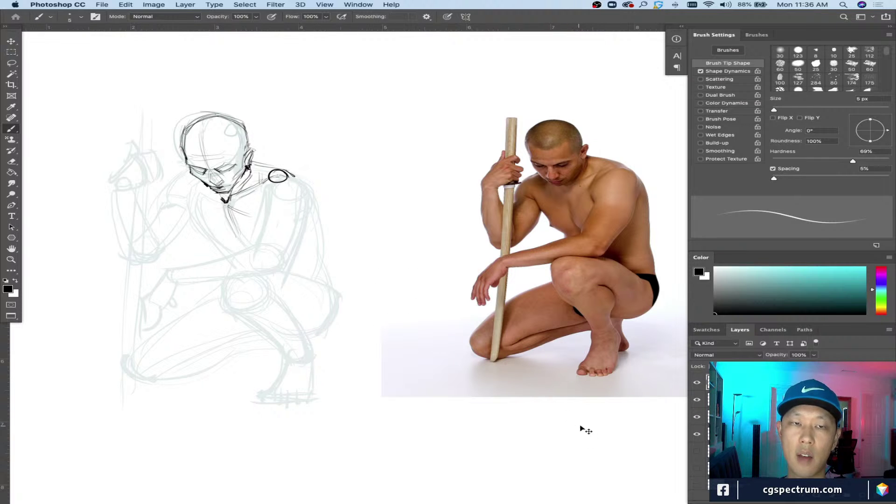
pyautogui.press('super+z')
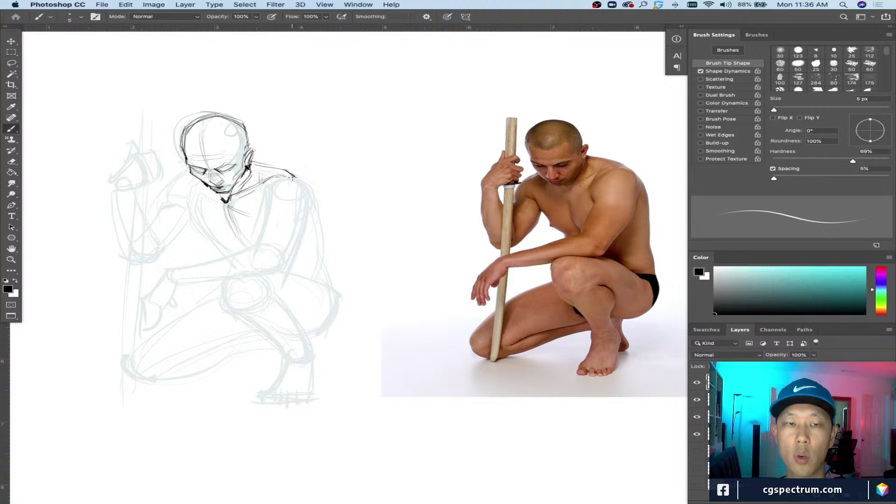
# Step: Outline the near shoulder, and with a 6 px brush draw the outer upper arm down to a dark elbow corner
pyautogui.moveTo(293, 176)
pyautogui.mouseDown()
pyautogui.moveTo(302, 182)
pyautogui.moveTo(278, 167)
pyautogui.moveTo(256, 199)
pyautogui.moveTo(256, 217)
pyautogui.moveTo(314, 205)
pyautogui.mouseUp()
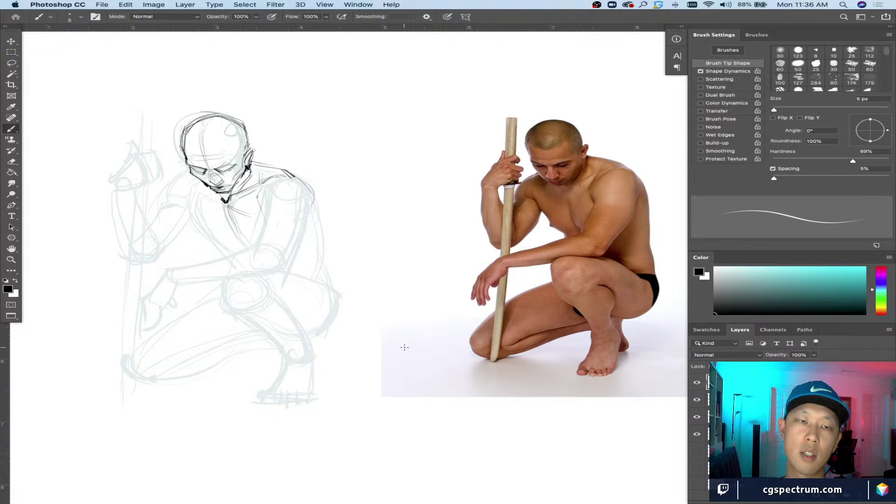
pyautogui.hscroll(-3, 367, 319)
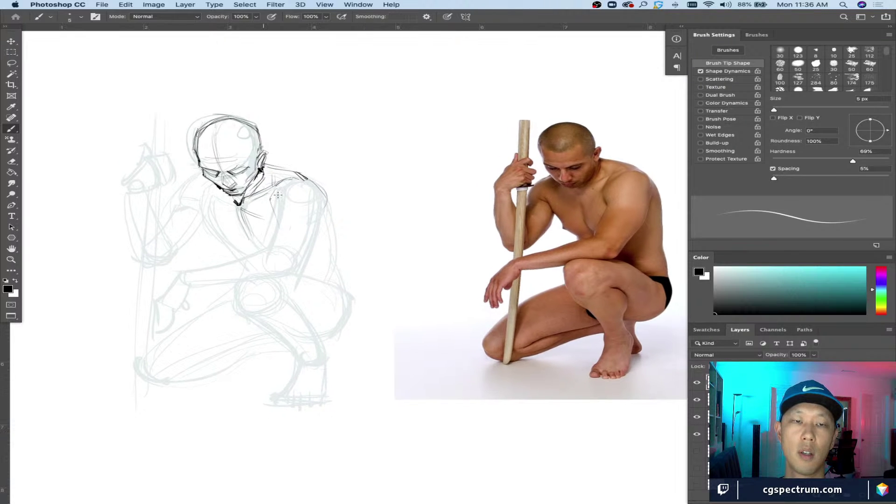
pyautogui.press(']')
pyautogui.moveTo(320, 228)
pyautogui.mouseDown()
pyautogui.moveTo(326, 200)
pyautogui.moveTo(313, 245)
pyautogui.mouseUp()
pyautogui.moveTo(313, 247); pyautogui.dragTo(297, 268)
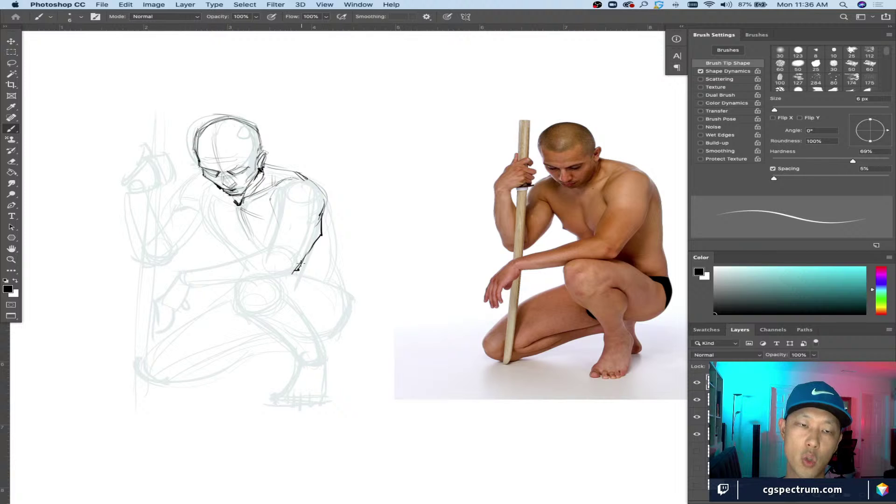
pyautogui.moveTo(298, 270); pyautogui.dragTo(282, 272)
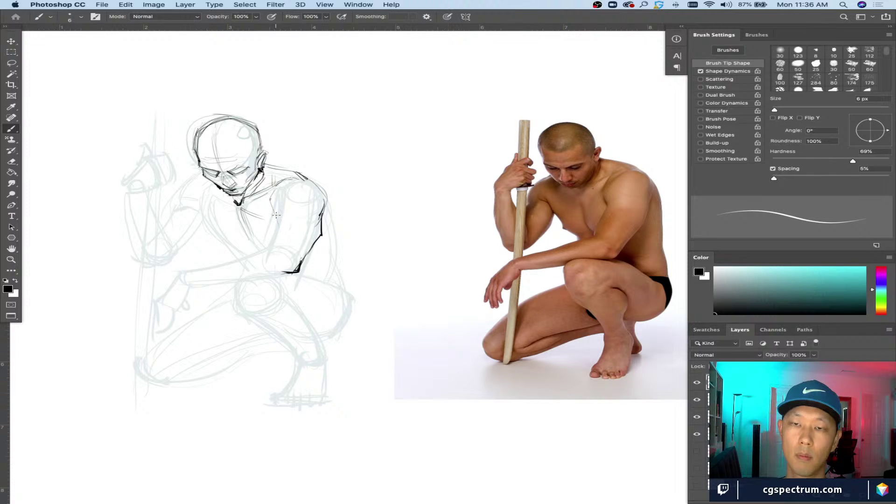
# Step: Draw the inner edge of the near upper arm and the top contour of the forearm out to the wrist
pyautogui.moveTo(273, 209)
pyautogui.mouseDown()
pyautogui.moveTo(267, 244)
pyautogui.moveTo(233, 264)
pyautogui.moveTo(270, 266)
pyautogui.moveTo(181, 272)
pyautogui.mouseUp()
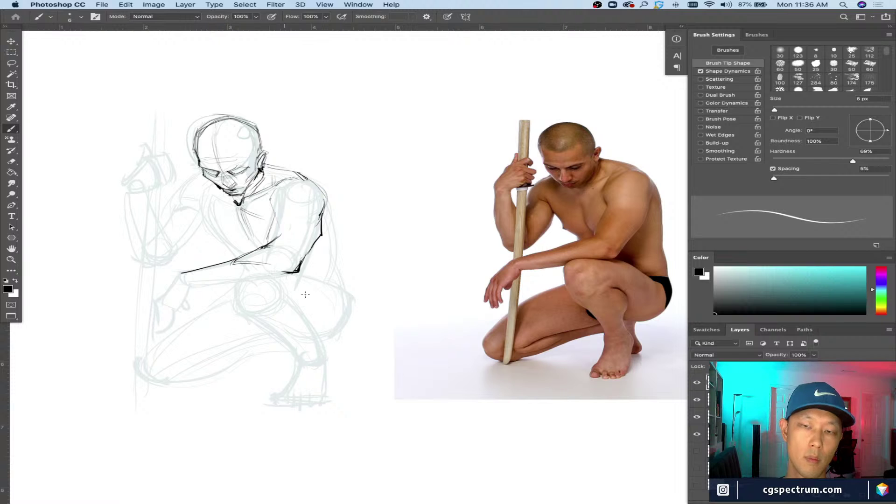
pyautogui.moveTo(238, 276); pyautogui.dragTo(278, 263)
pyautogui.press('super+z')
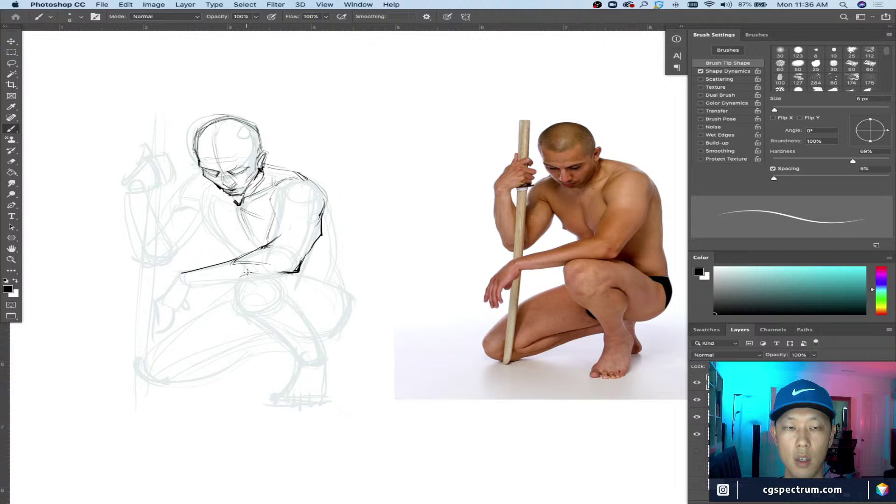
# Step: Draw the rounded front contour of the raised knee, curving out from under the forearm near the elbow
pyautogui.moveTo(262, 270); pyautogui.dragTo(242, 276)
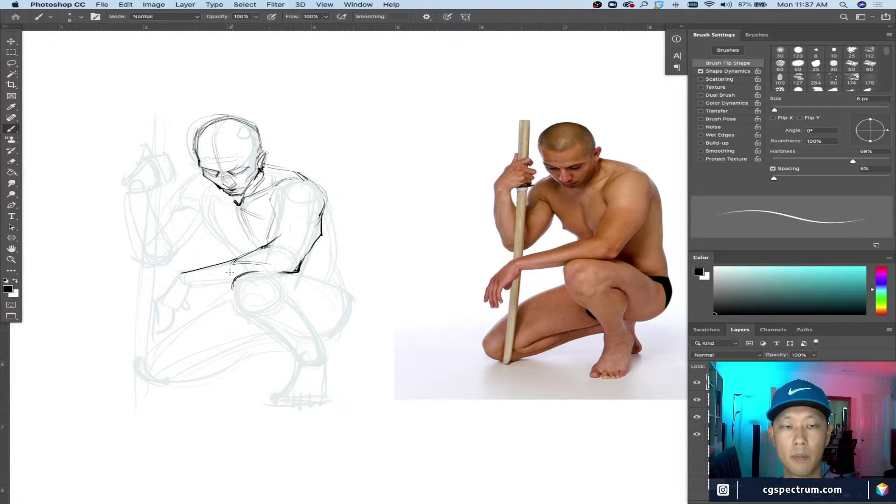
pyautogui.press('super+z')
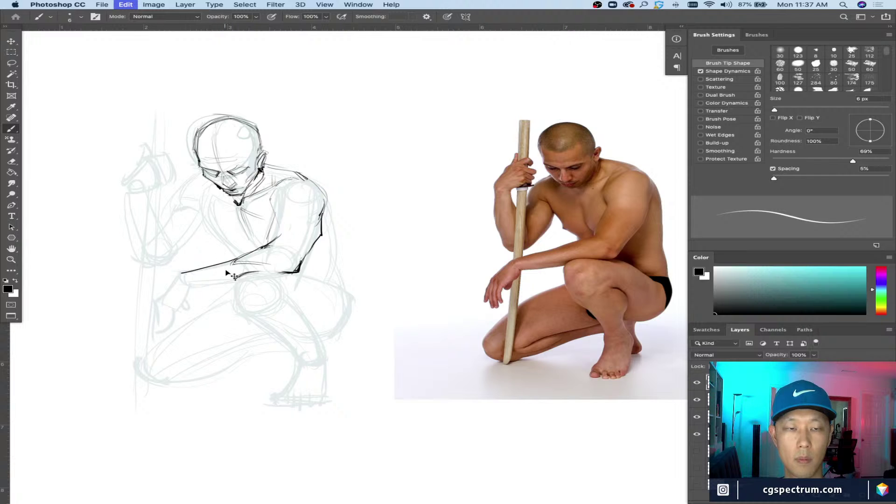
pyautogui.moveTo(259, 271)
pyautogui.mouseDown()
pyautogui.moveTo(233, 279)
pyautogui.moveTo(248, 317)
pyautogui.mouseUp()
pyautogui.press('super+z')
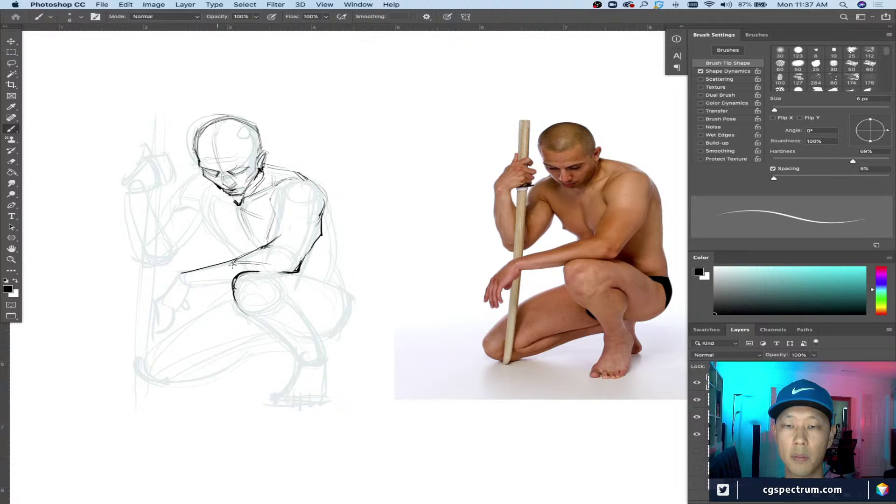
pyautogui.moveTo(255, 271); pyautogui.dragTo(277, 273)
pyautogui.press('super+z')
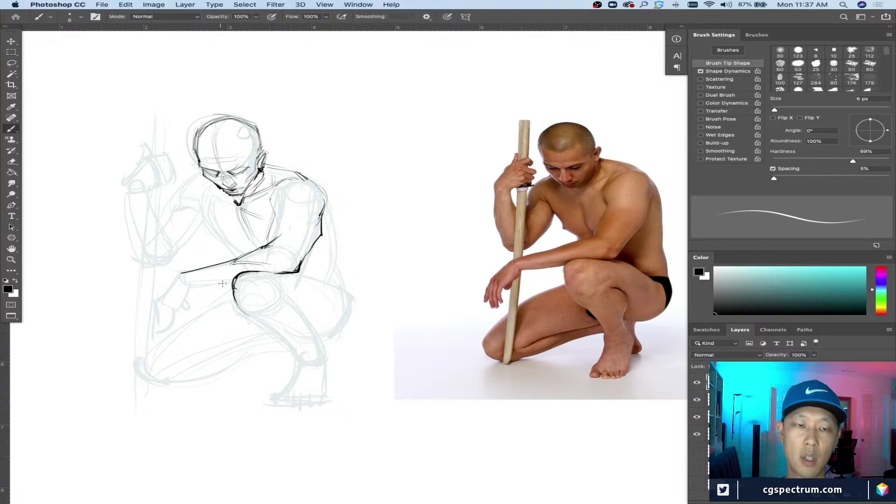
# Step: Draw a short line from the raised knee towards the calf, and try temporary guide strokes over the knee in the reference photo
pyautogui.scroll(-3, 239, 322)
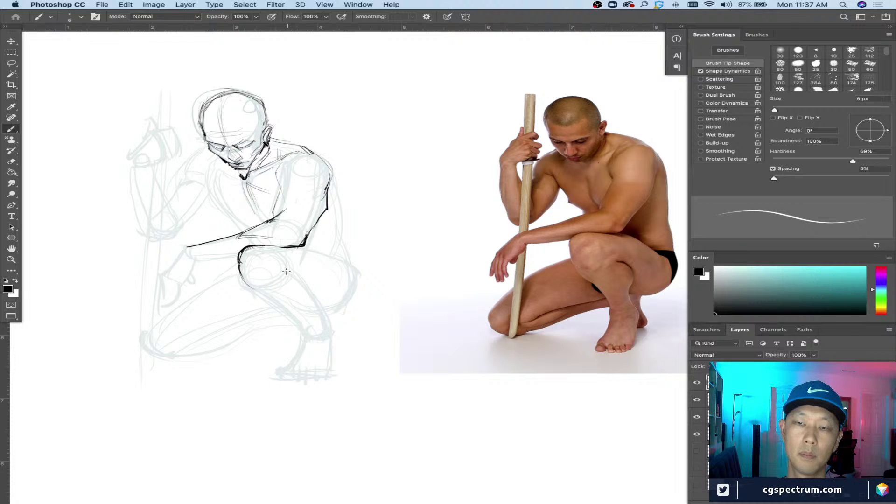
pyautogui.moveTo(285, 271); pyautogui.dragTo(298, 275)
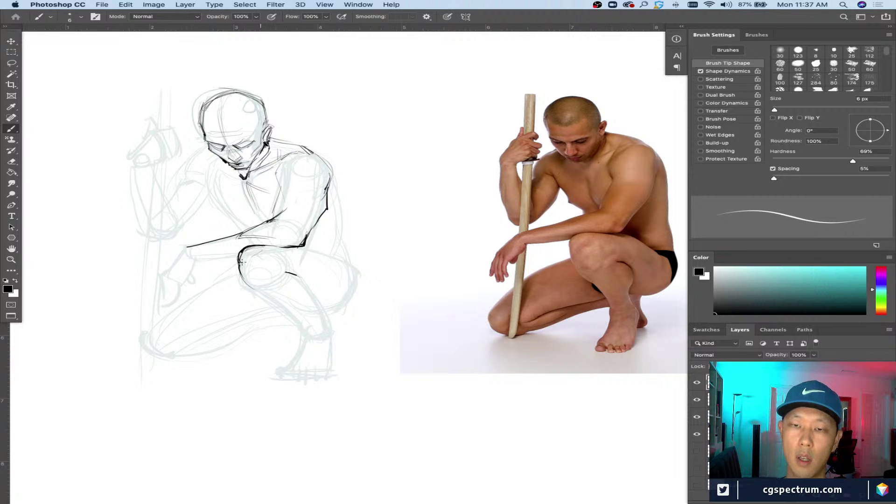
pyautogui.moveTo(579, 241)
pyautogui.mouseDown()
pyautogui.moveTo(601, 233)
pyautogui.moveTo(573, 234)
pyautogui.moveTo(595, 249)
pyautogui.mouseUp()
pyautogui.press('super+z')
pyautogui.press('super+z')
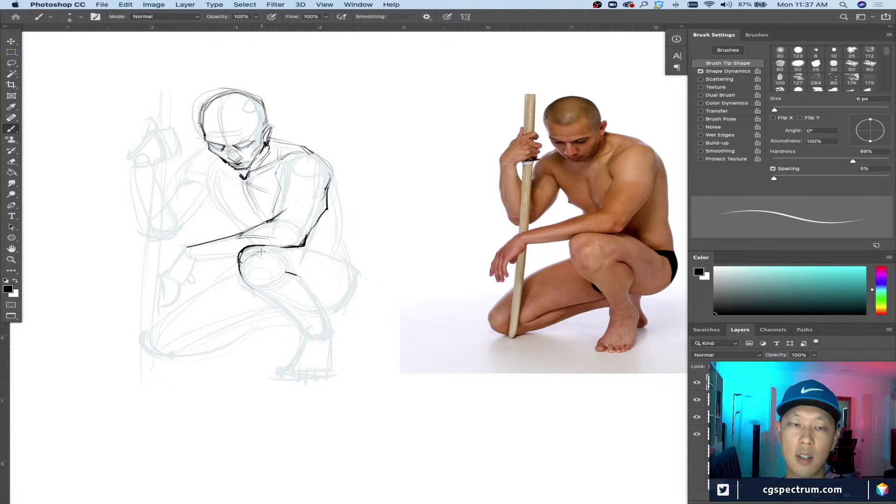
pyautogui.moveTo(595, 280)
pyautogui.mouseDown()
pyautogui.moveTo(612, 275)
pyautogui.moveTo(586, 275)
pyautogui.mouseUp()
pyautogui.press('super+z')
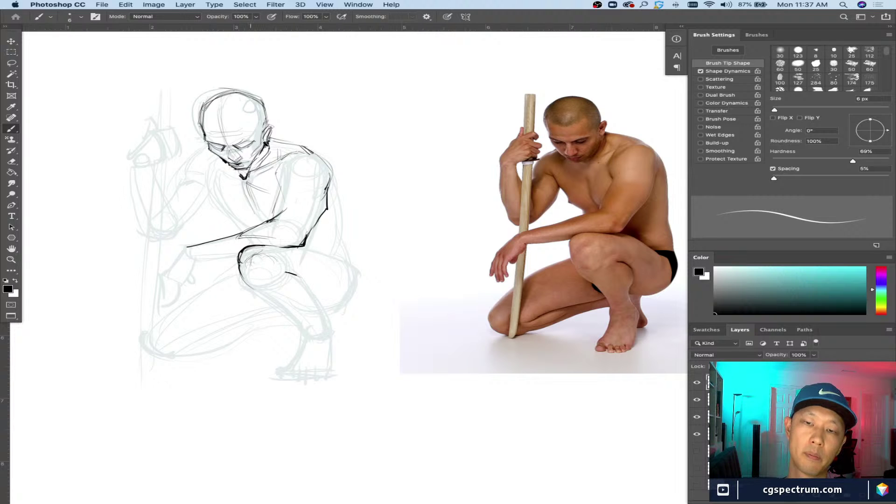
# Step: Outline the kneecap shape inside the raised knee with thin angular strokes
pyautogui.moveTo(278, 264)
pyautogui.mouseDown()
pyautogui.moveTo(269, 282)
pyautogui.moveTo(250, 276)
pyautogui.moveTo(271, 275)
pyautogui.moveTo(244, 280)
pyautogui.mouseUp()
pyautogui.moveTo(252, 245)
pyautogui.mouseDown()
pyautogui.moveTo(240, 258)
pyautogui.moveTo(233, 246)
pyautogui.moveTo(269, 253)
pyautogui.moveTo(236, 256)
pyautogui.mouseUp()
pyautogui.press('super+z')
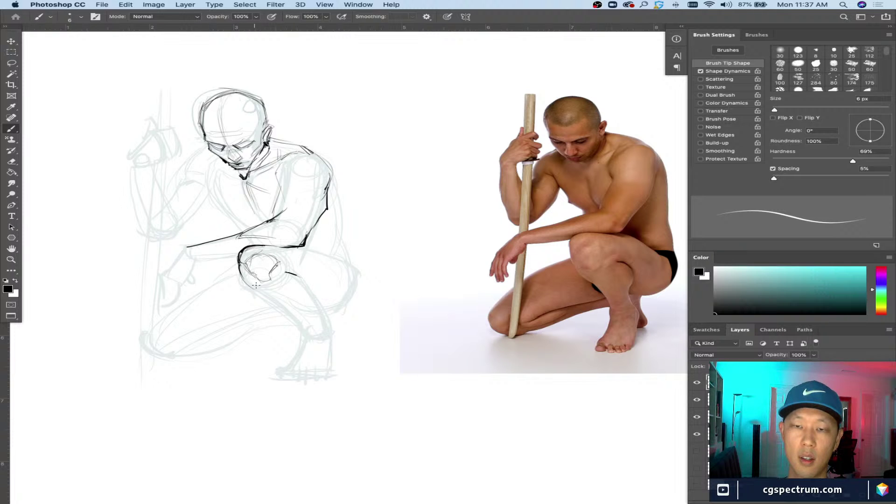
# Step: Draw the shin's front contour in thin strokes from below the raised knee down to the ankle
pyautogui.moveTo(256, 285)
pyautogui.mouseDown()
pyautogui.moveTo(204, 245)
pyautogui.moveTo(260, 286)
pyautogui.mouseUp()
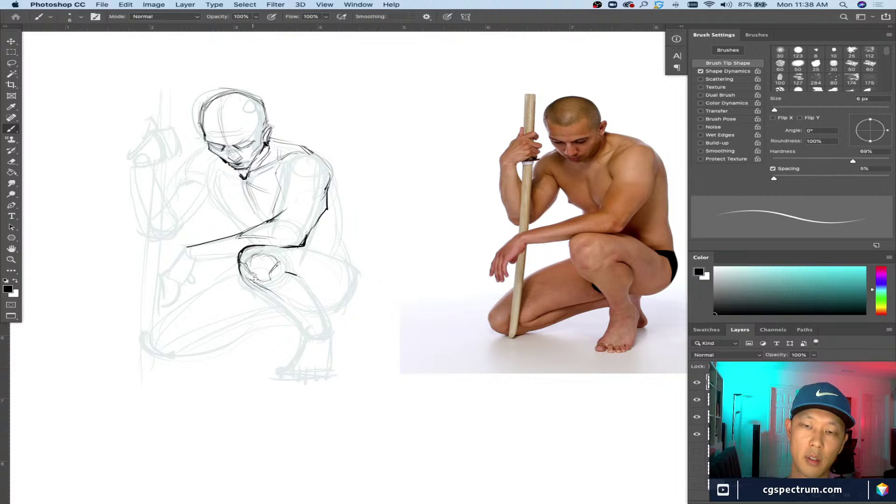
pyautogui.moveTo(256, 282); pyautogui.dragTo(309, 329)
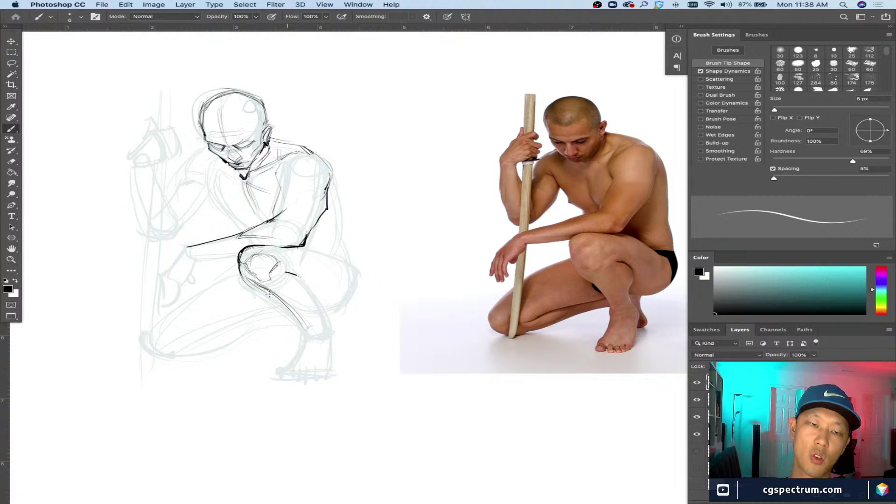
pyautogui.moveTo(268, 294); pyautogui.dragTo(306, 343)
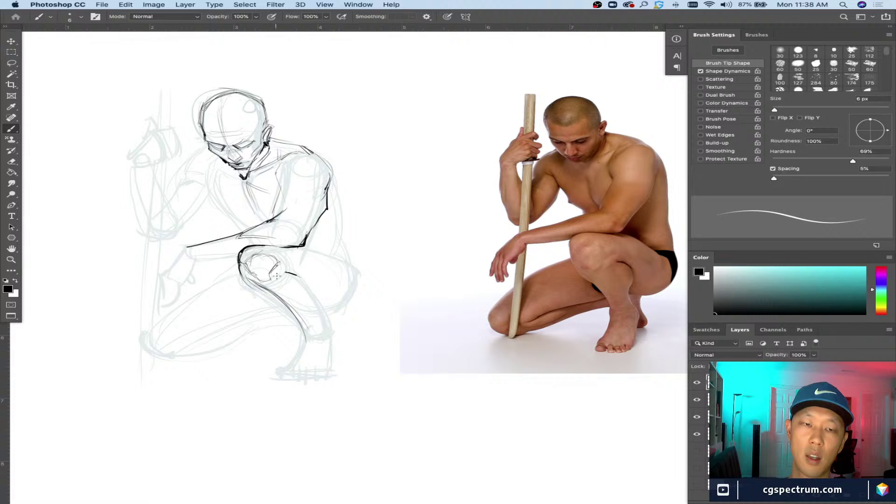
# Step: Draw the calf's back contour from behind the raised knee down to the ankle, and darken the shin line
pyautogui.moveTo(276, 274); pyautogui.dragTo(314, 307)
pyautogui.press('super+z')
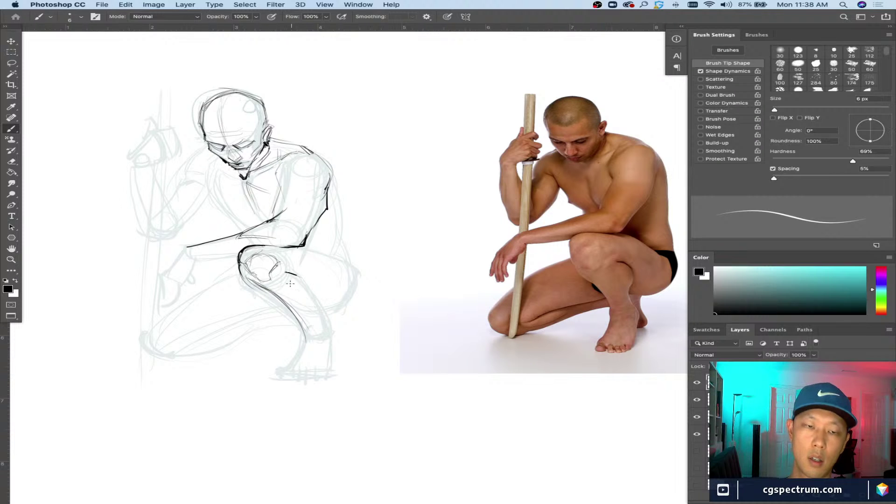
pyautogui.moveTo(286, 277); pyautogui.dragTo(311, 311)
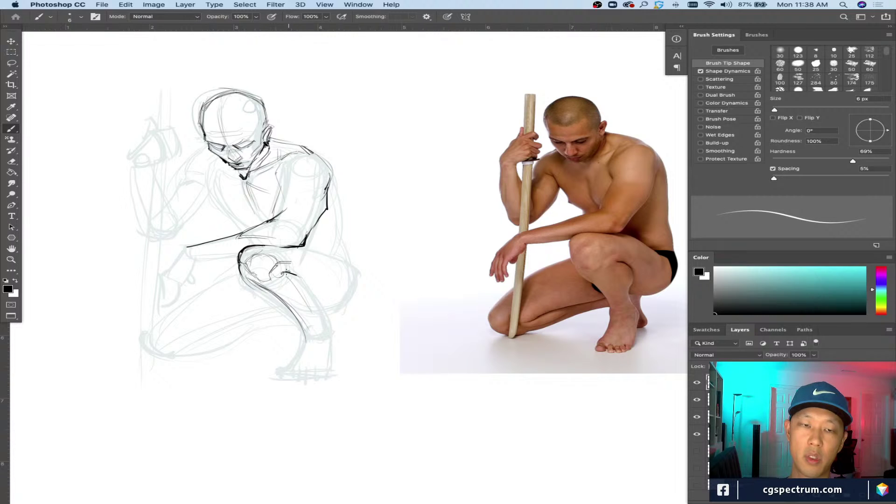
pyautogui.moveTo(284, 270)
pyautogui.mouseDown()
pyautogui.moveTo(320, 284)
pyautogui.moveTo(311, 280)
pyautogui.moveTo(321, 308)
pyautogui.mouseUp()
pyautogui.press('super+z')
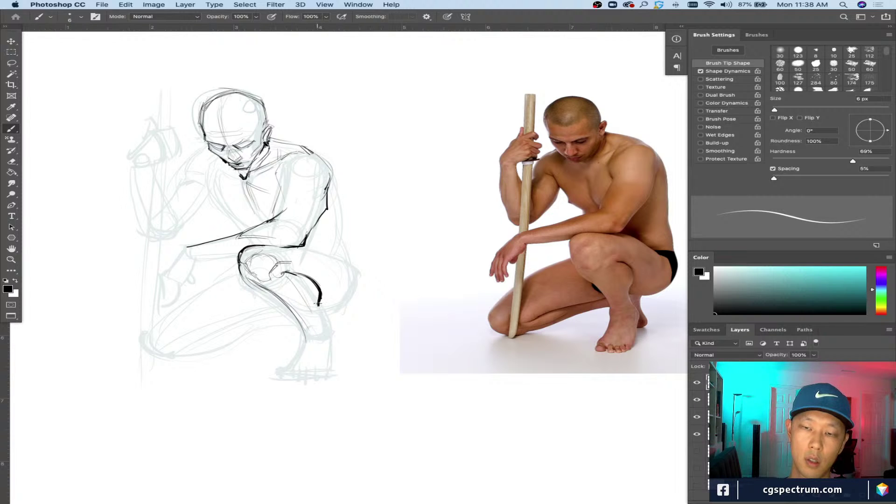
pyautogui.moveTo(317, 304); pyautogui.dragTo(331, 339)
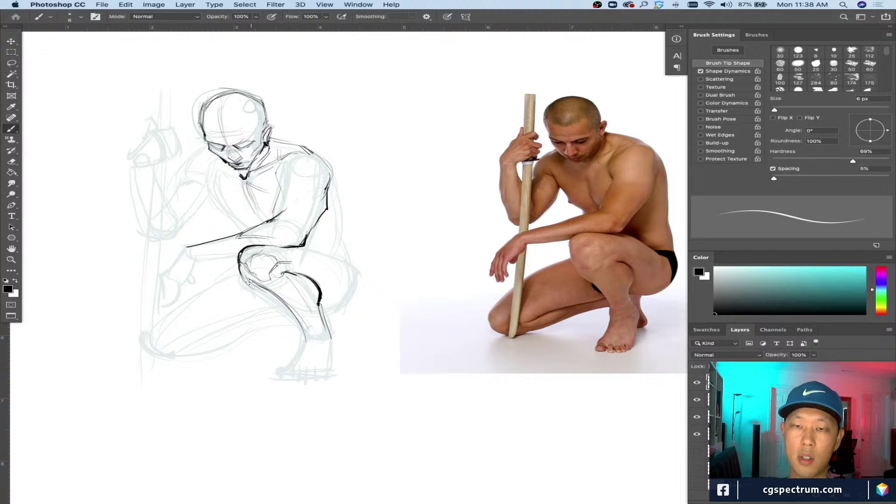
pyautogui.moveTo(243, 278)
pyautogui.mouseDown()
pyautogui.moveTo(278, 304)
pyautogui.moveTo(308, 343)
pyautogui.mouseUp()
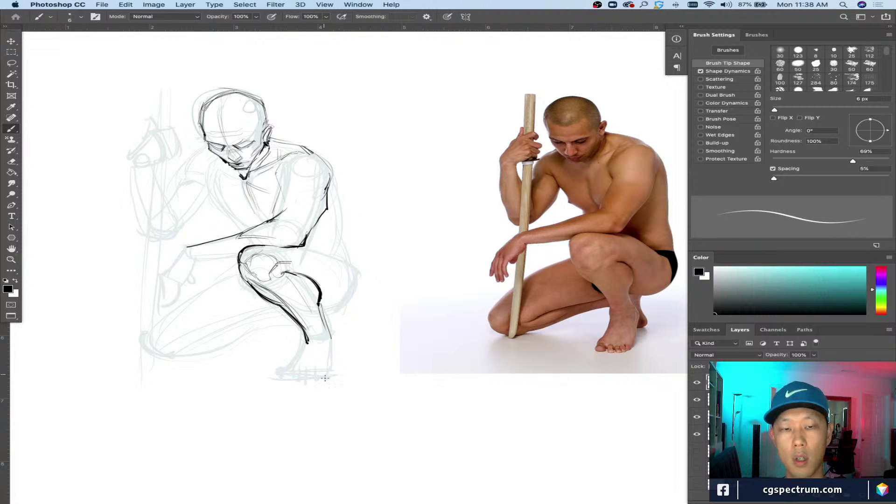
# Step: Reinforce the lower calf line and sketch a curve across the ankle, trying a circle for the joint
pyautogui.scroll(-3, 322, 364)
pyautogui.moveTo(319, 269); pyautogui.dragTo(326, 310)
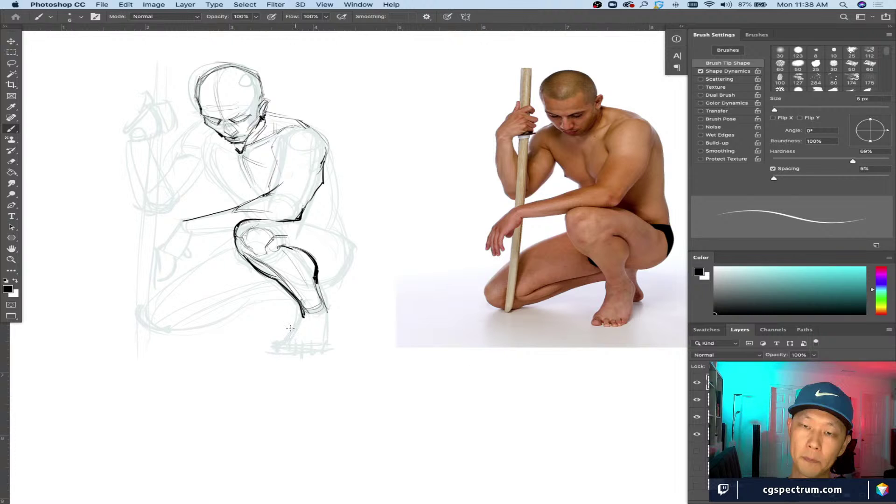
pyautogui.moveTo(303, 308)
pyautogui.mouseDown()
pyautogui.moveTo(324, 302)
pyautogui.moveTo(320, 313)
pyautogui.mouseUp()
pyautogui.press('super+z')
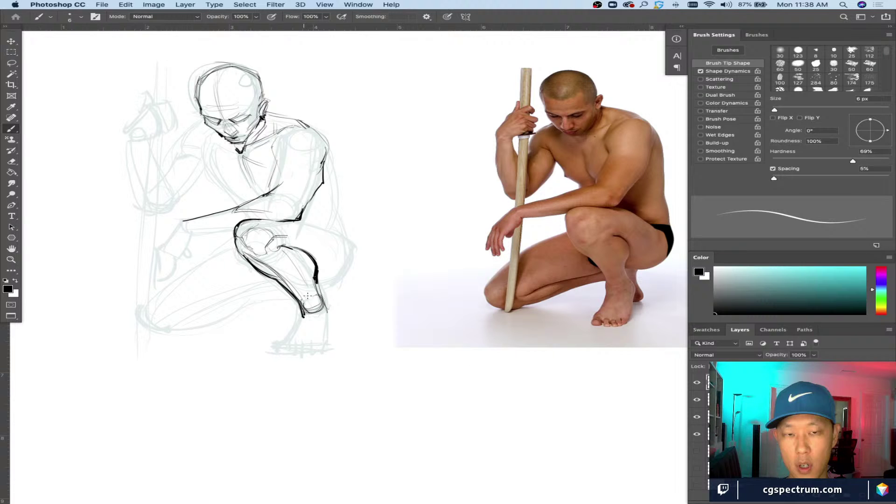
pyautogui.moveTo(308, 295); pyautogui.dragTo(299, 304)
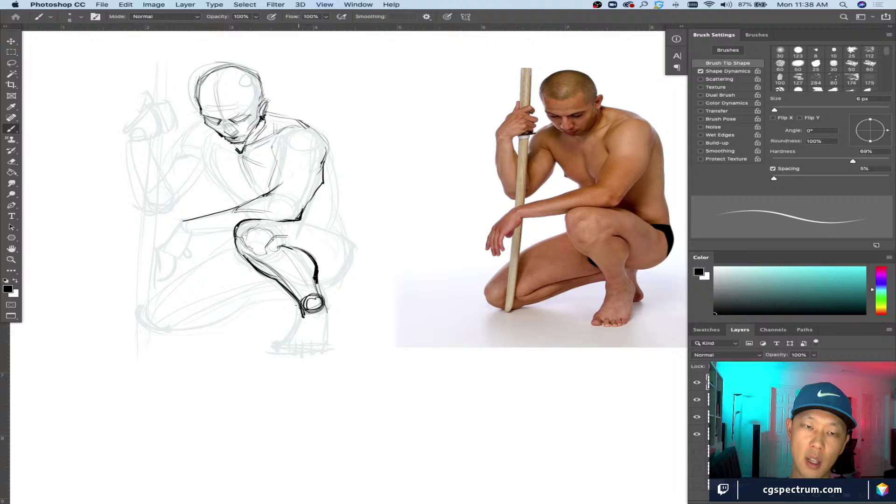
pyautogui.press('super+z')
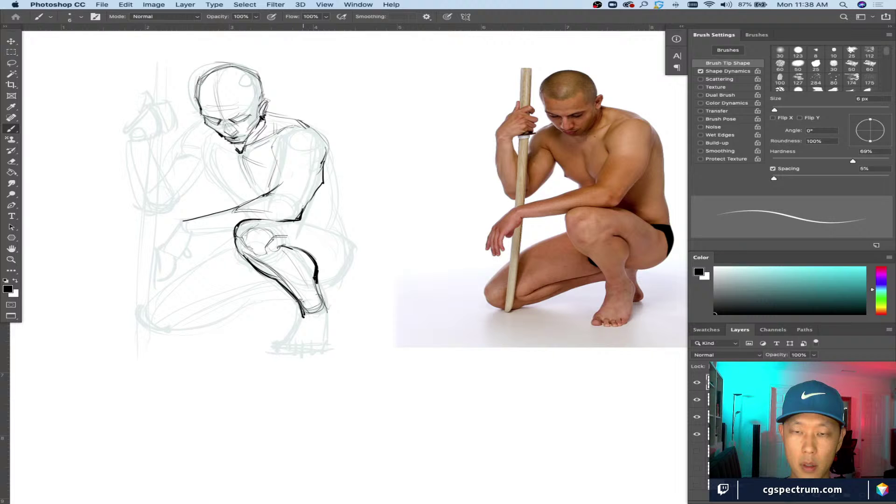
# Step: Mark the protruding ankle bones on both sides of the ankle with short, dark angular strokes
pyautogui.moveTo(301, 302); pyautogui.dragTo(303, 319)
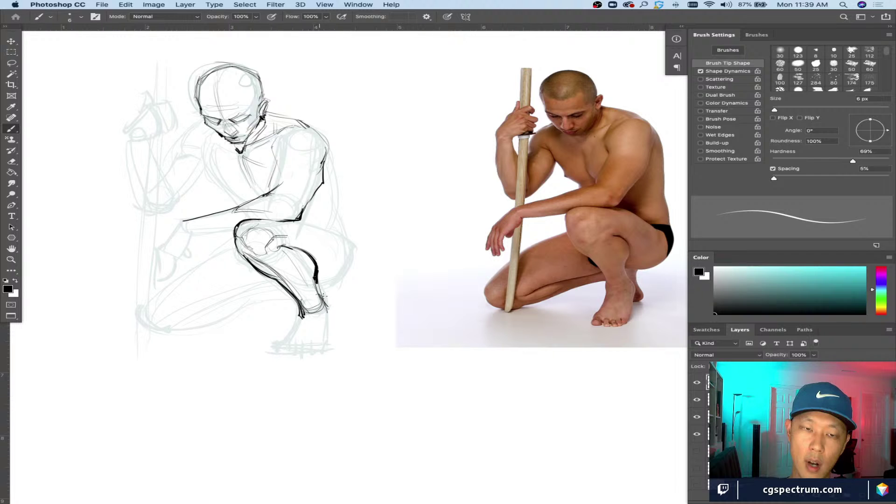
pyautogui.moveTo(324, 295); pyautogui.dragTo(330, 320)
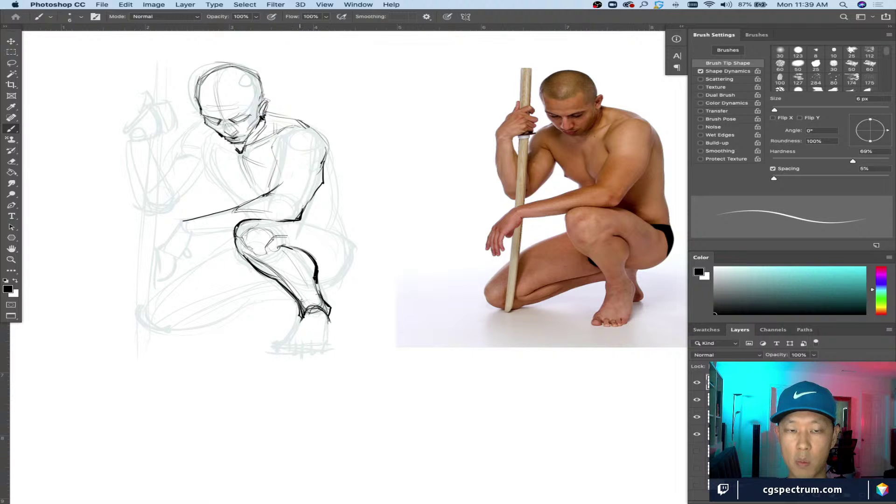
pyautogui.press('super+z')
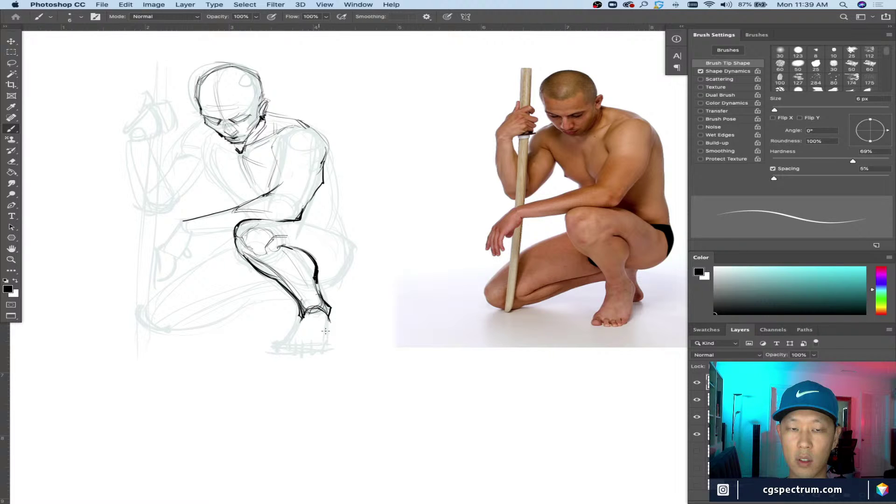
pyautogui.press('super+z')
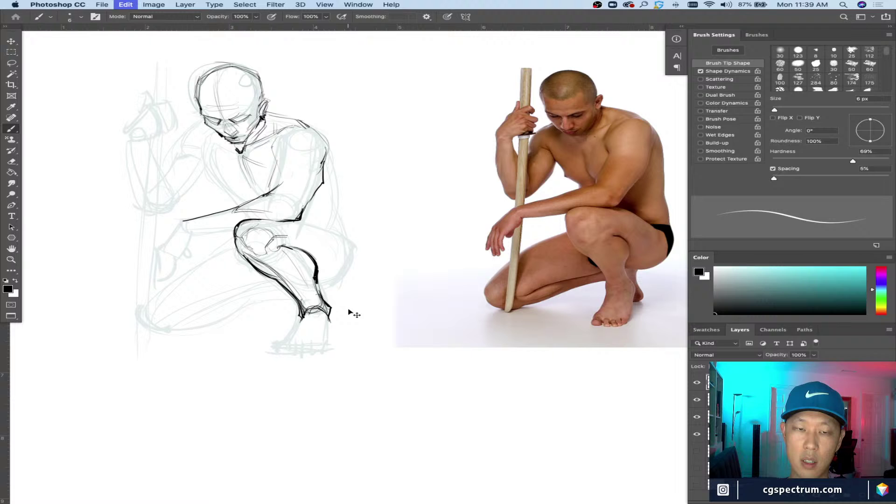
# Step: Try temporary arrows pointing at the ankle bones from both sides, and undo them
pyautogui.moveTo(352, 303); pyautogui.dragTo(347, 309)
pyautogui.moveTo(279, 315)
pyautogui.mouseDown()
pyautogui.moveTo(294, 313)
pyautogui.moveTo(289, 317)
pyautogui.mouseUp()
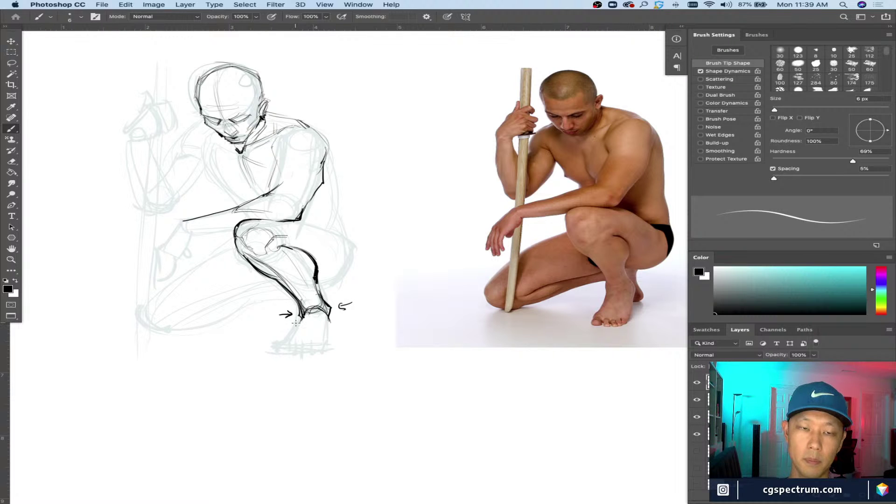
pyautogui.press('super+z')
pyautogui.press('super+z')
pyautogui.press('super+z')
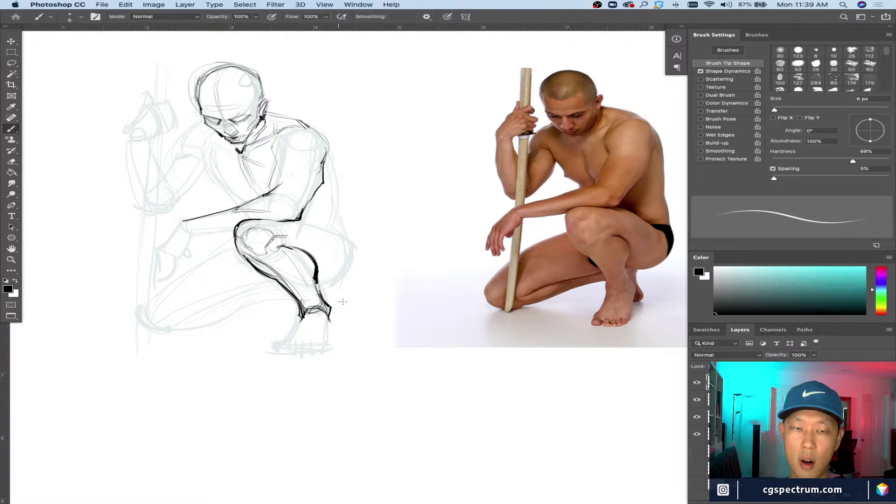
# Step: Darken the outer ankle bone's contour and try a line running from it down the side of the foot
pyautogui.moveTo(325, 302); pyautogui.dragTo(331, 322)
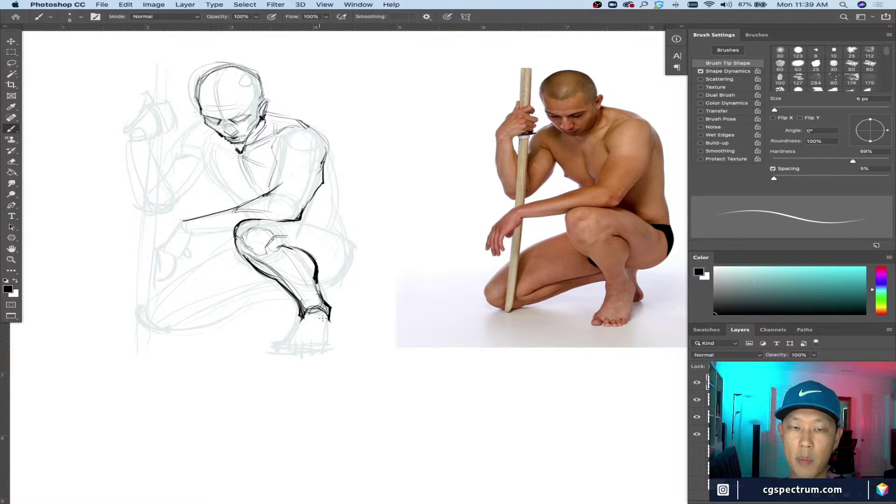
pyautogui.moveTo(328, 312); pyautogui.dragTo(332, 330)
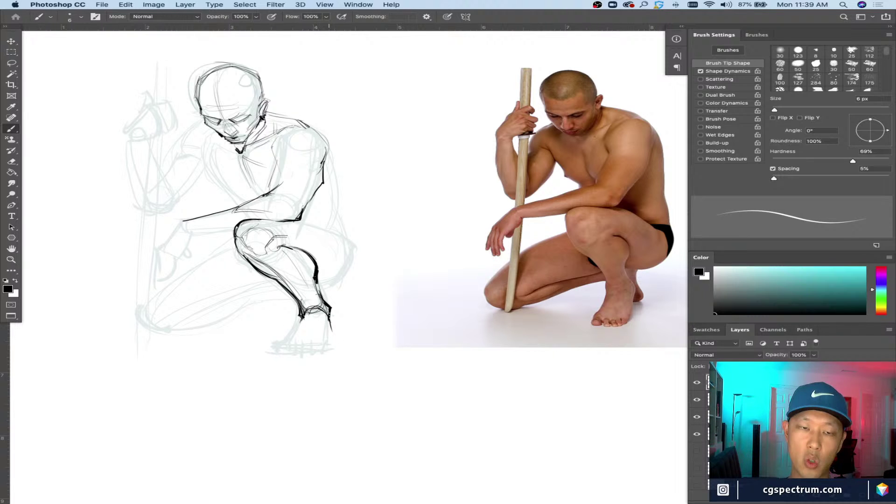
pyautogui.press('super+z')
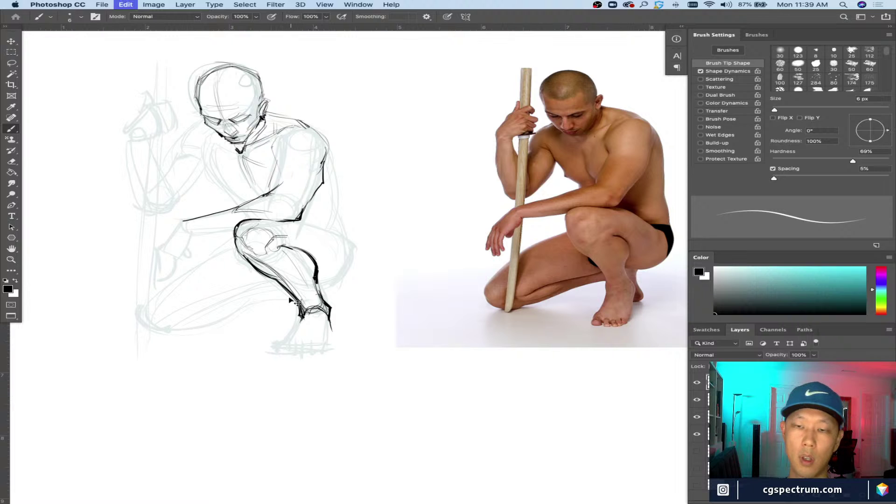
pyautogui.press('super+z')
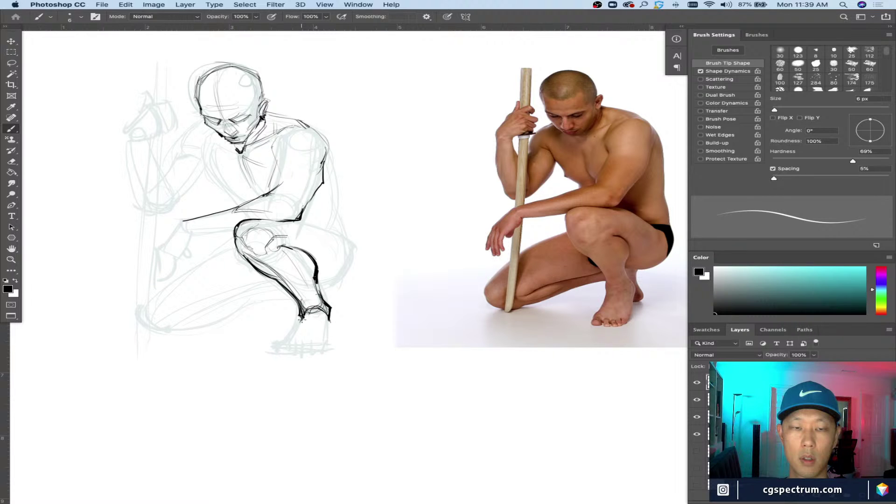
# Step: Draw the inner contour of the foot, curving from the ankle down to the base of the big toe
pyautogui.moveTo(301, 320); pyautogui.dragTo(276, 353)
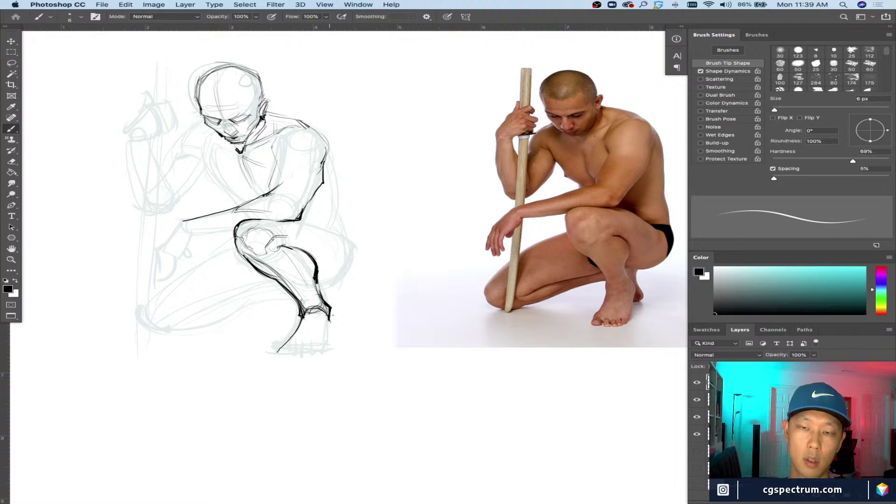
pyautogui.press('super+z')
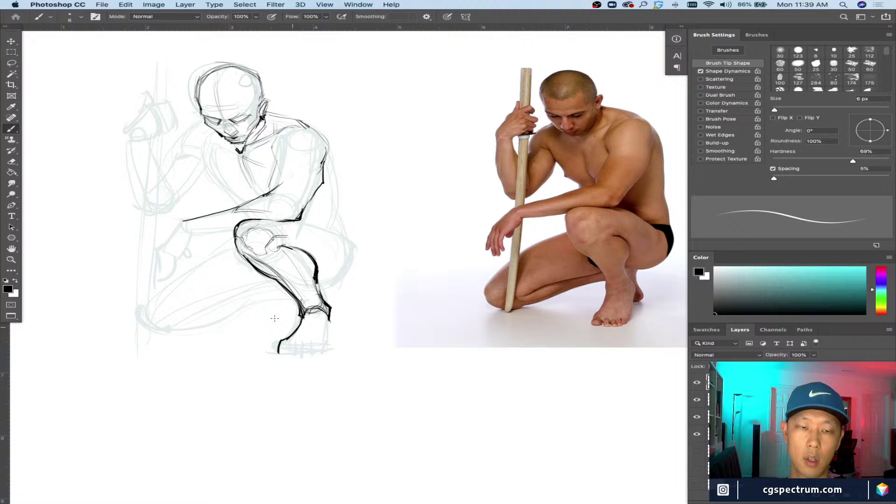
pyautogui.moveTo(301, 319); pyautogui.dragTo(282, 347)
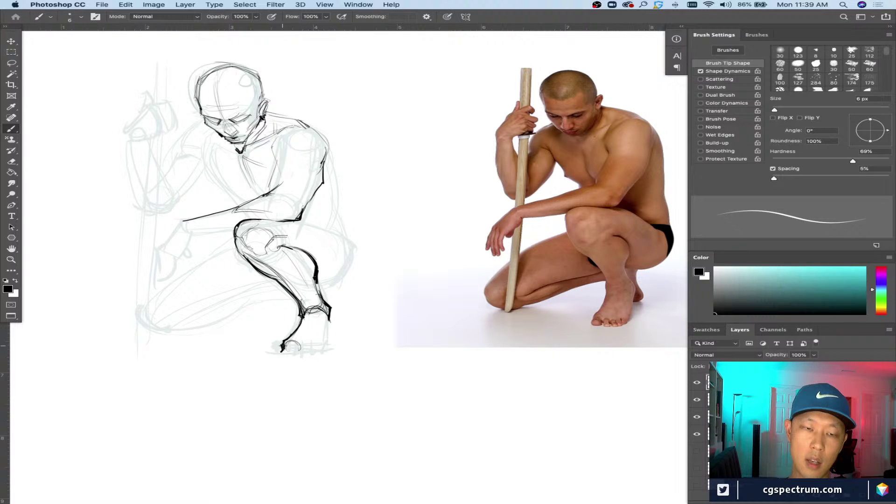
# Step: Draw the big toe and the row of smaller toes, and outline the foot's outer edge up to the ankle
pyautogui.moveTo(281, 348); pyautogui.dragTo(293, 353)
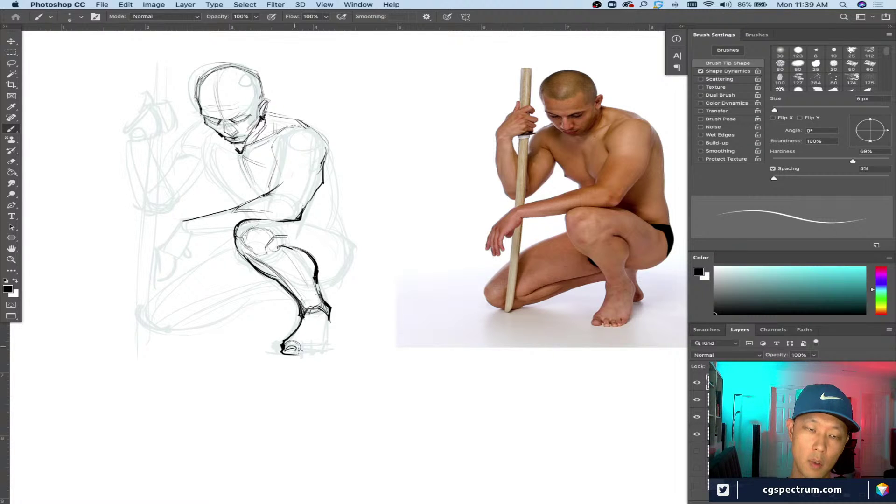
pyautogui.moveTo(288, 348)
pyautogui.mouseDown()
pyautogui.moveTo(301, 353)
pyautogui.moveTo(304, 344)
pyautogui.mouseUp()
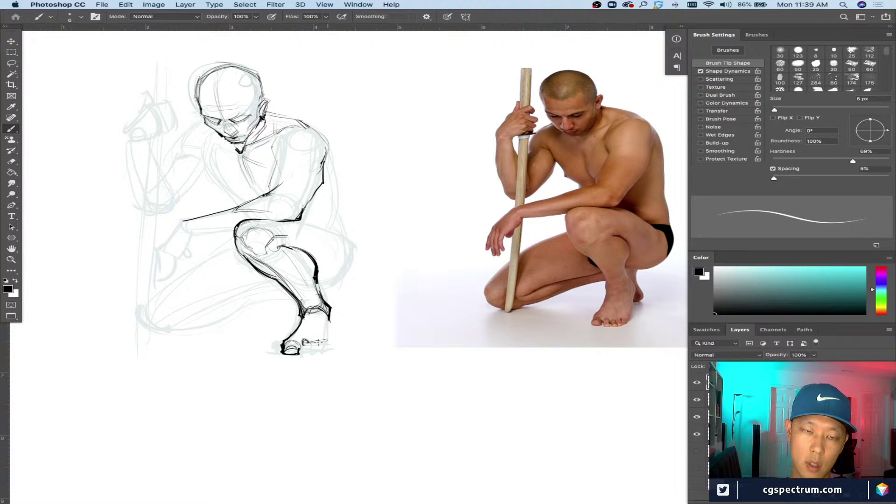
pyautogui.moveTo(303, 343); pyautogui.dragTo(307, 347)
pyautogui.moveTo(307, 346)
pyautogui.mouseDown()
pyautogui.moveTo(331, 346)
pyautogui.moveTo(330, 320)
pyautogui.moveTo(329, 347)
pyautogui.mouseUp()
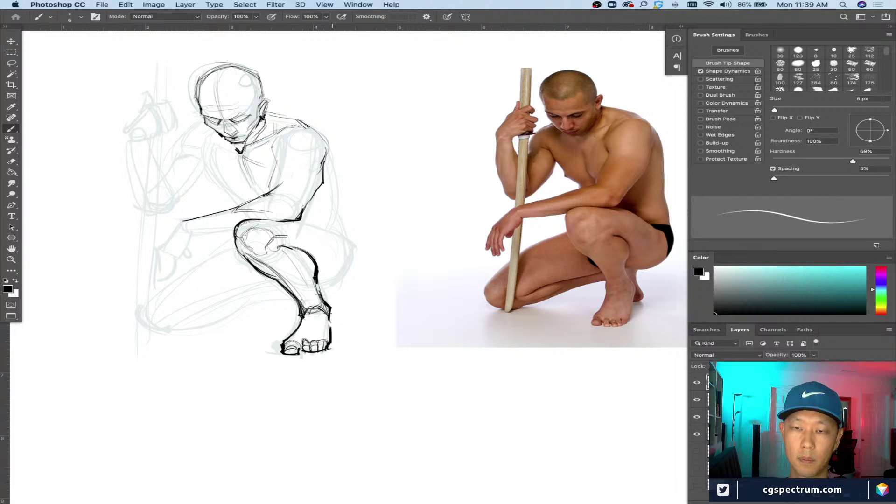
pyautogui.moveTo(329, 310); pyautogui.dragTo(334, 329)
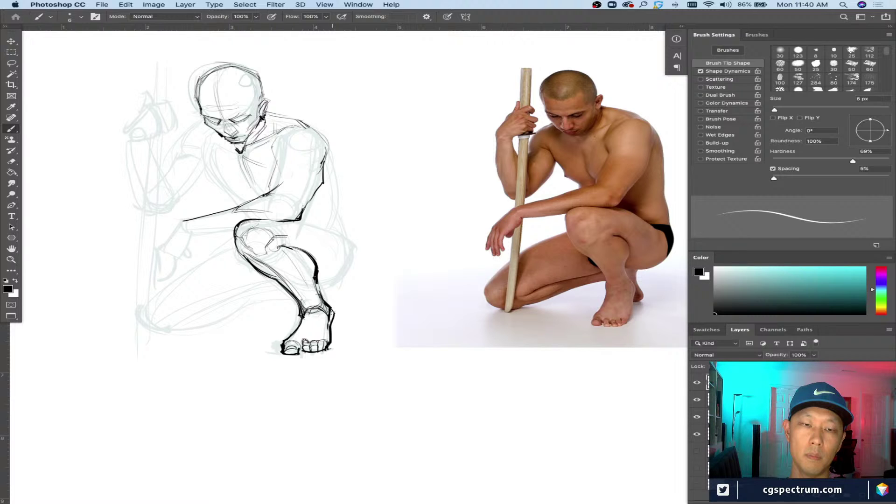
# Step: Ink the front leg's heel edge, the top of its thigh and the rounded buttock contour over the sketch
pyautogui.moveTo(329, 309); pyautogui.dragTo(334, 323)
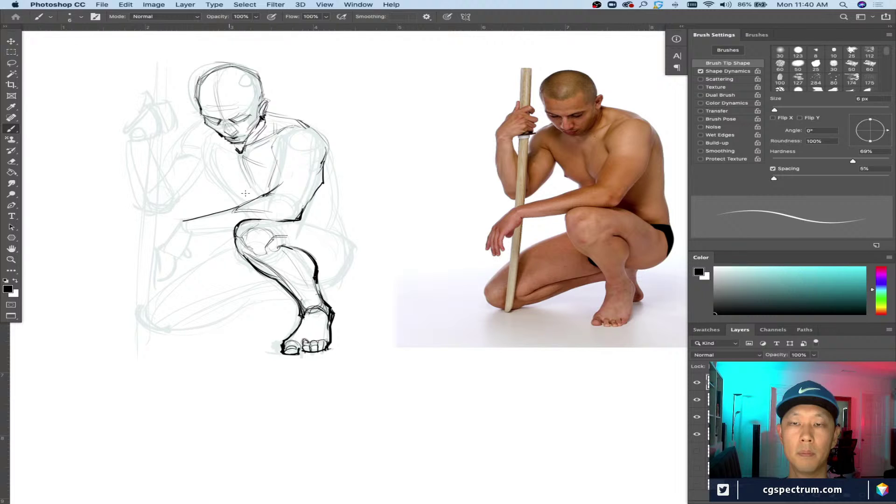
pyautogui.moveTo(302, 221)
pyautogui.mouseDown()
pyautogui.moveTo(336, 248)
pyautogui.moveTo(298, 224)
pyautogui.moveTo(338, 224)
pyautogui.moveTo(351, 246)
pyautogui.mouseUp()
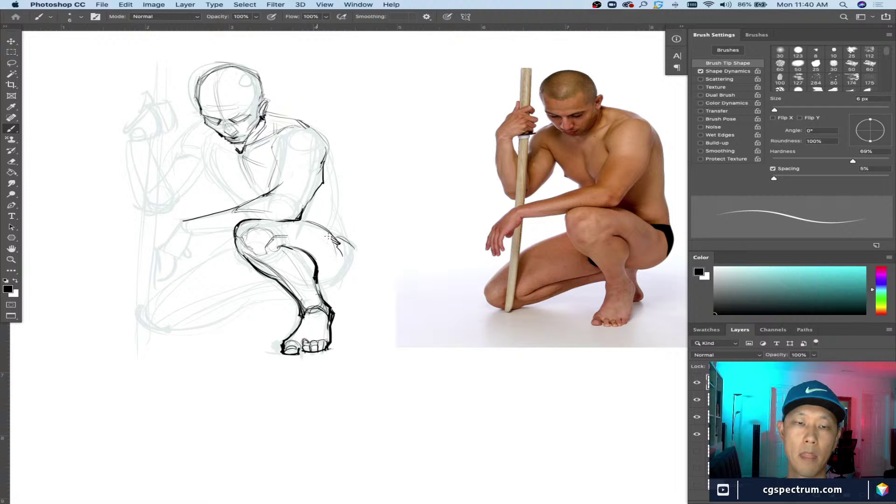
pyautogui.moveTo(342, 235)
pyautogui.mouseDown()
pyautogui.moveTo(355, 255)
pyautogui.moveTo(327, 290)
pyautogui.moveTo(335, 286)
pyautogui.mouseUp()
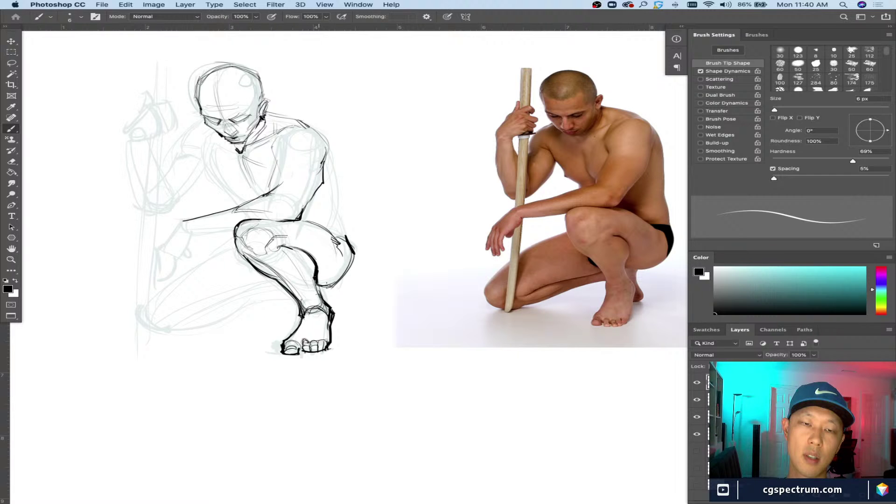
# Step: Ink the figure's back contour from behind the shoulder down the lower back to the hip
pyautogui.moveTo(573, 319); pyautogui.dragTo(552, 401)
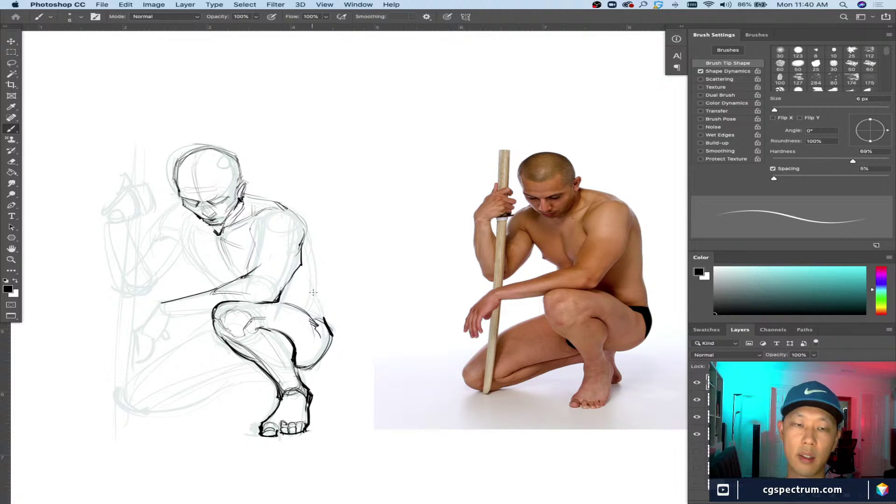
pyautogui.moveTo(312, 290); pyautogui.dragTo(322, 317)
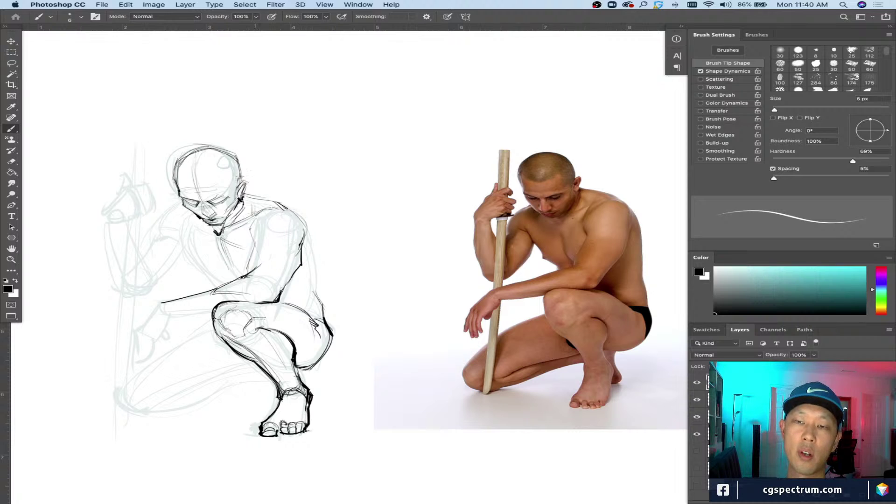
pyautogui.moveTo(320, 246)
pyautogui.mouseDown()
pyautogui.moveTo(294, 214)
pyautogui.moveTo(311, 232)
pyautogui.moveTo(313, 301)
pyautogui.mouseUp()
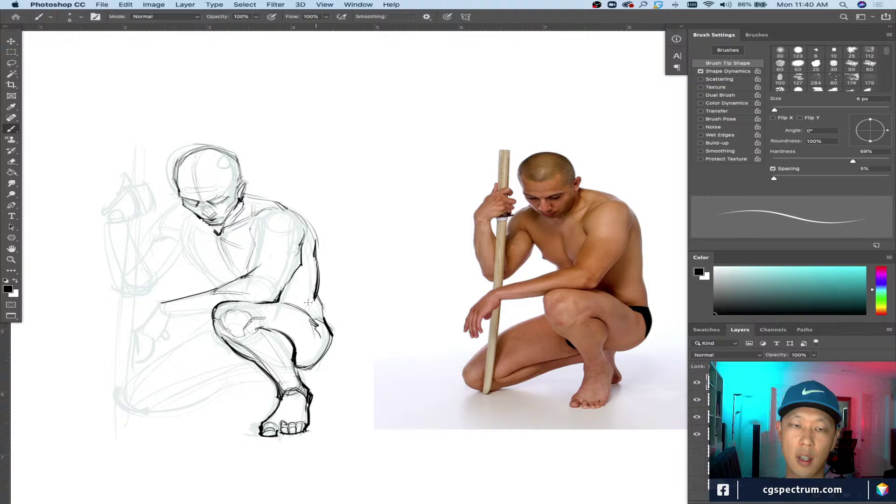
pyautogui.moveTo(308, 303); pyautogui.dragTo(316, 285)
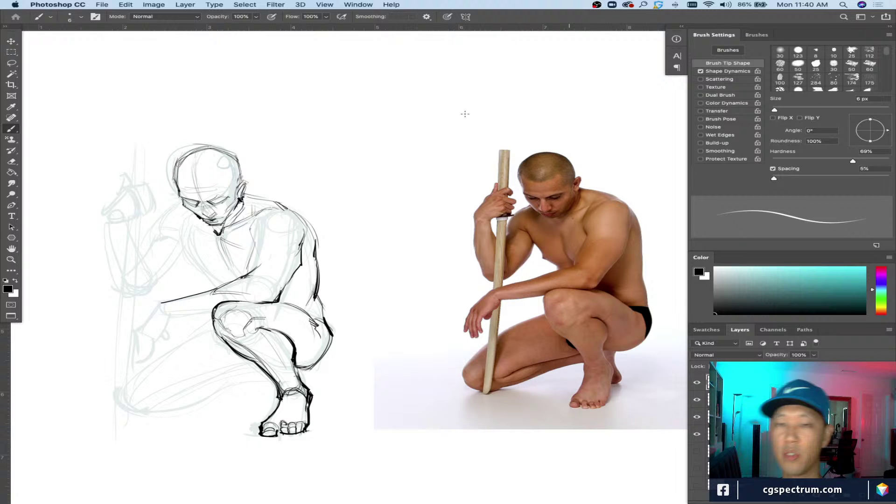
# Step: Undo the arrow beside the lower back and the oval drawn over the reference photo's torso
pyautogui.moveTo(250, 364); pyautogui.dragTo(273, 347)
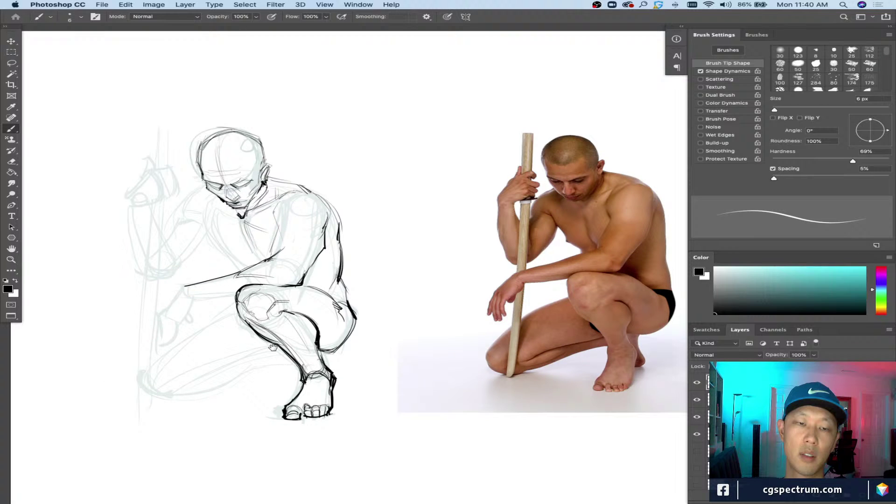
pyautogui.hscroll(2, 295, 232)
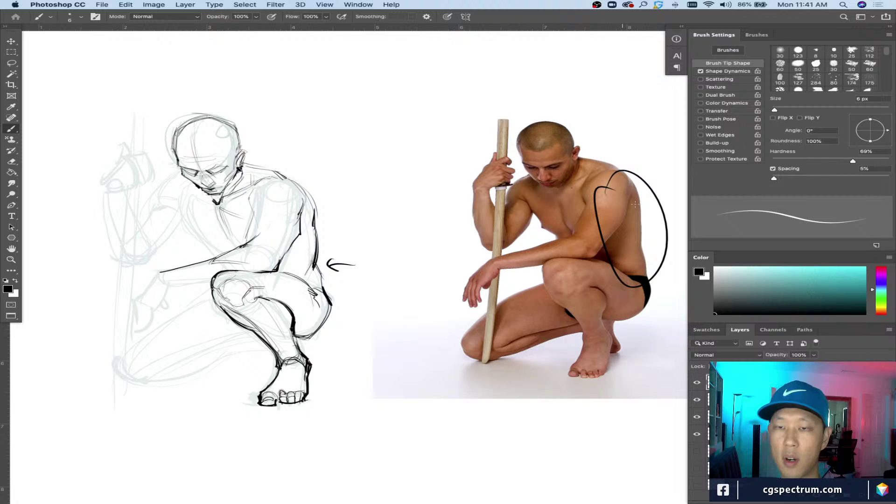
pyautogui.press('super+z')
pyautogui.press('super+z')
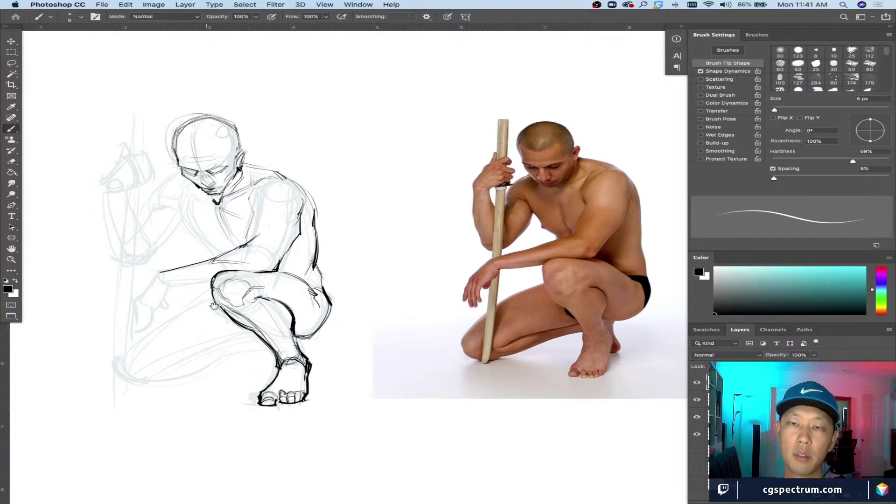
# Step: Darken the inner and outer contours of the near upper arm and add short strokes below the shoulder muscle
pyautogui.moveTo(244, 198); pyautogui.dragTo(279, 180)
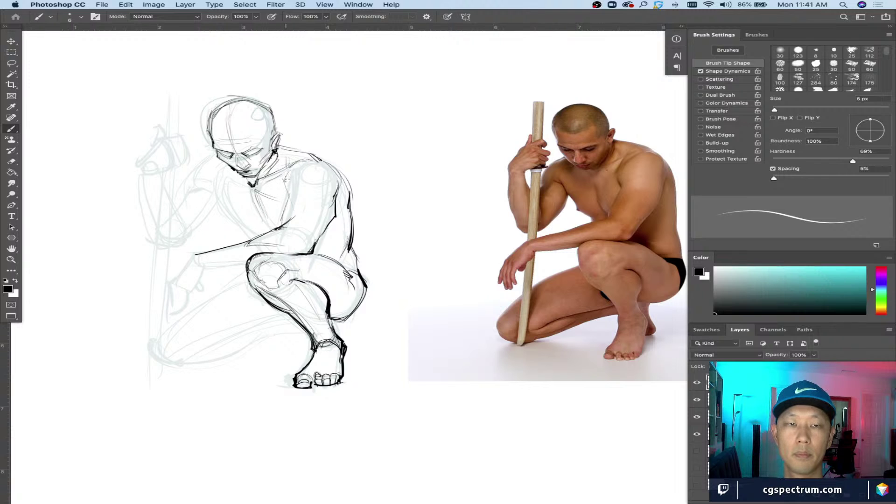
pyautogui.moveTo(285, 179); pyautogui.dragTo(286, 203)
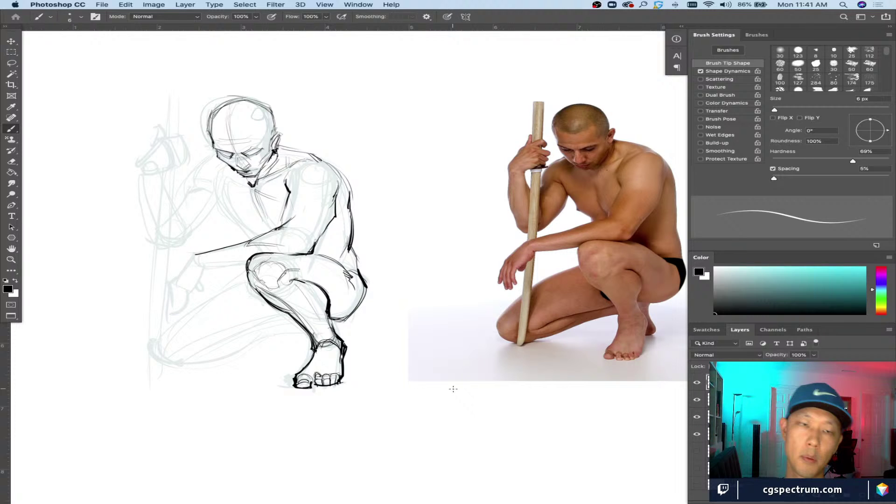
pyautogui.moveTo(286, 211); pyautogui.dragTo(281, 222)
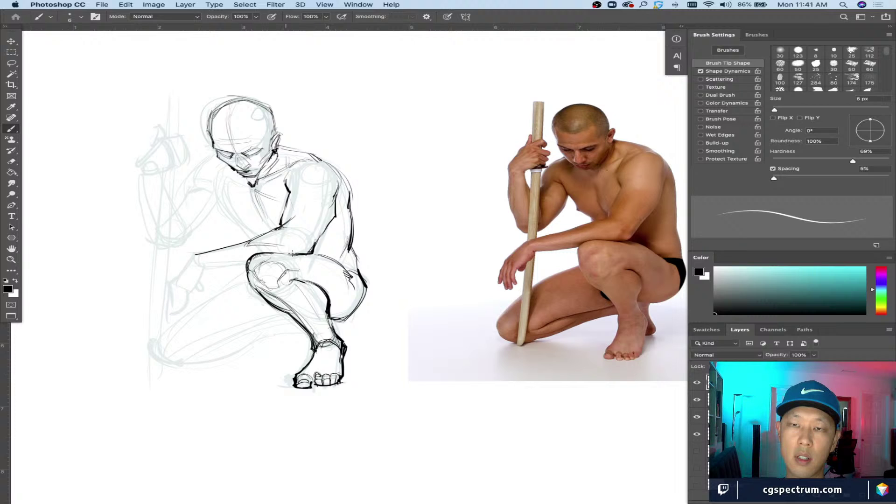
pyautogui.moveTo(338, 207); pyautogui.dragTo(331, 221)
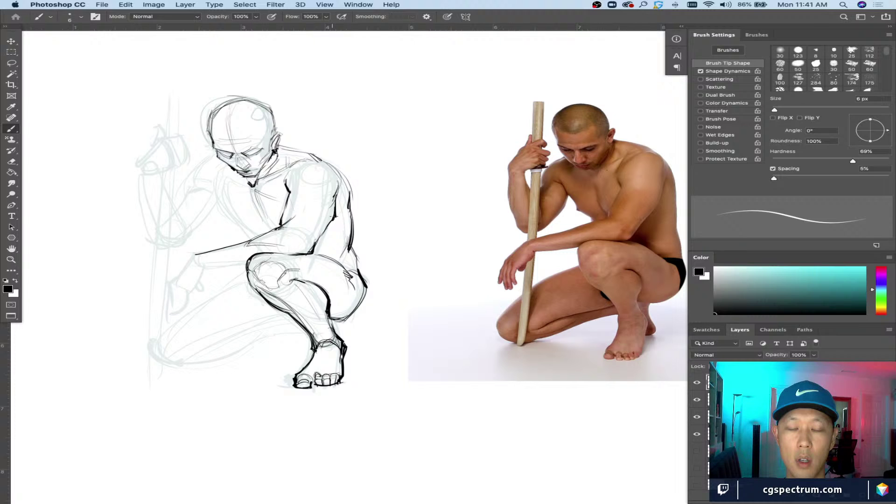
pyautogui.moveTo(339, 186); pyautogui.dragTo(328, 232)
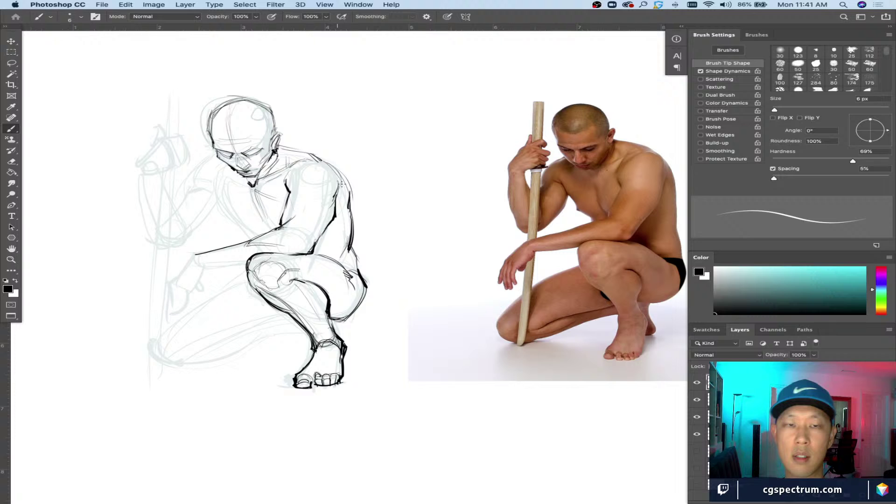
pyautogui.moveTo(340, 188); pyautogui.dragTo(334, 213)
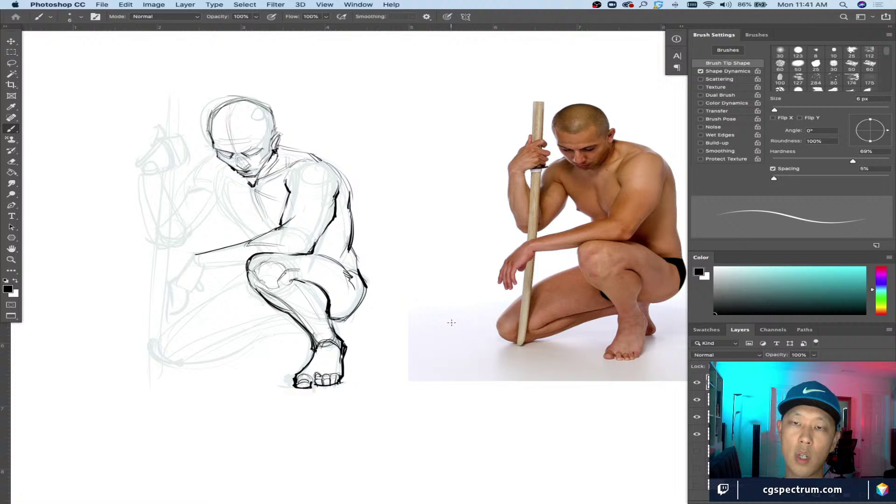
pyautogui.moveTo(333, 173); pyautogui.dragTo(313, 199)
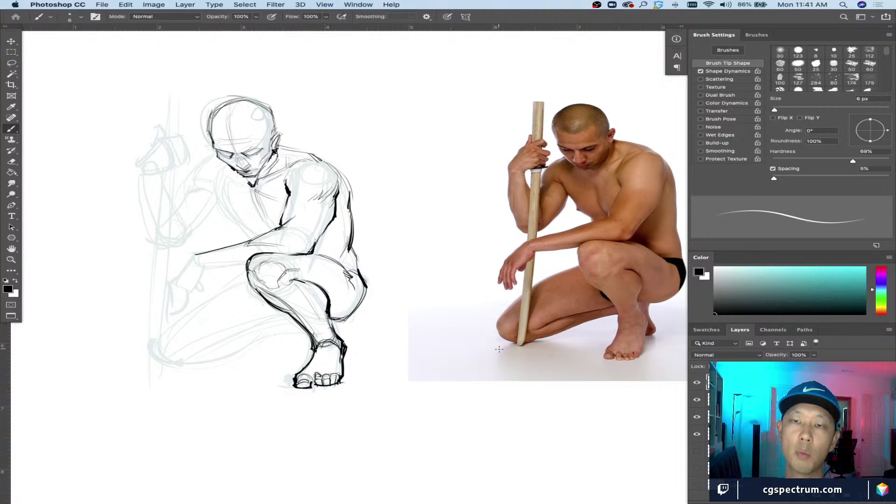
# Step: Ink the underside of the near forearm, the wrist and the back of the hanging hand
pyautogui.moveTo(202, 316); pyautogui.dragTo(197, 278)
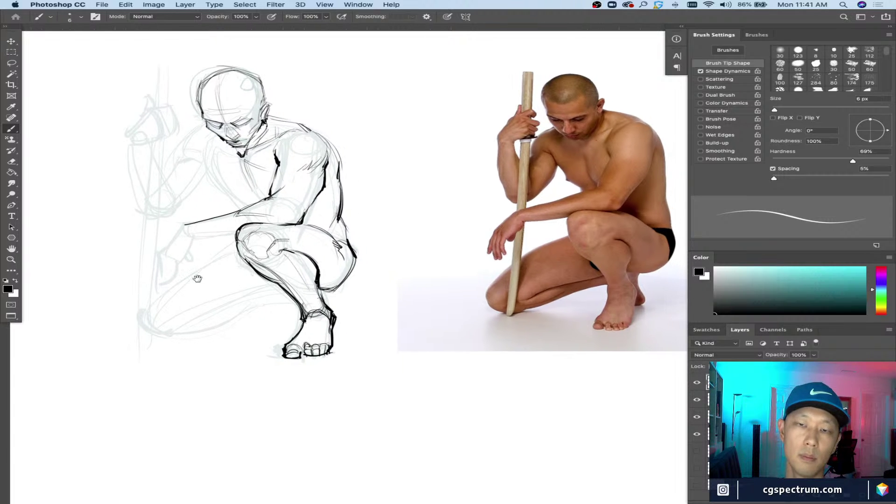
pyautogui.moveTo(236, 231)
pyautogui.mouseDown()
pyautogui.moveTo(190, 238)
pyautogui.moveTo(180, 225)
pyautogui.moveTo(189, 221)
pyautogui.moveTo(159, 256)
pyautogui.mouseUp()
pyautogui.moveTo(191, 235); pyautogui.dragTo(177, 253)
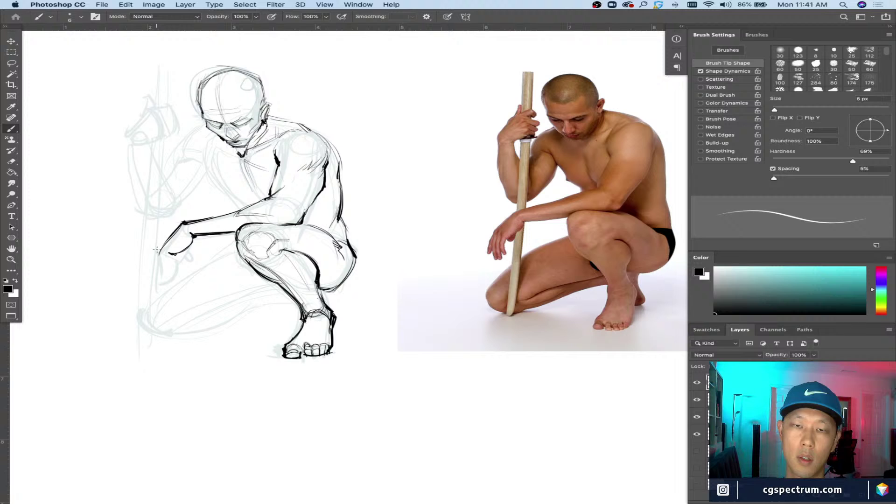
# Step: Ink the fingers and thumb of the hanging hand, undoing a stray stroke
pyautogui.moveTo(161, 252)
pyautogui.mouseDown()
pyautogui.moveTo(172, 277)
pyautogui.moveTo(157, 249)
pyautogui.moveTo(157, 270)
pyautogui.moveTo(159, 252)
pyautogui.mouseUp()
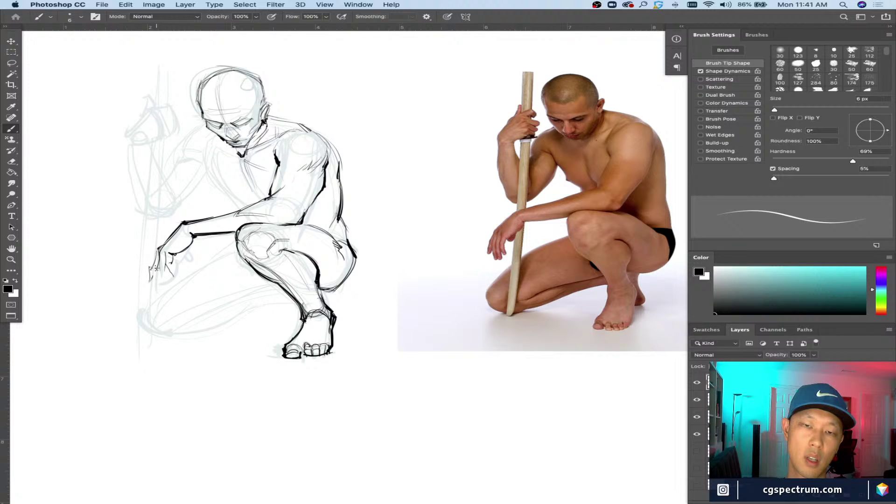
pyautogui.moveTo(162, 264)
pyautogui.mouseDown()
pyautogui.moveTo(155, 275)
pyautogui.moveTo(161, 266)
pyautogui.mouseUp()
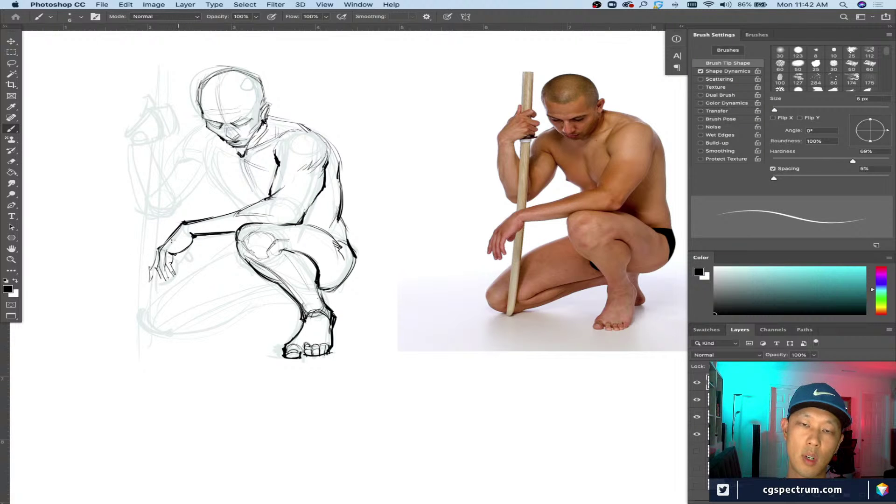
pyautogui.moveTo(189, 248); pyautogui.dragTo(182, 263)
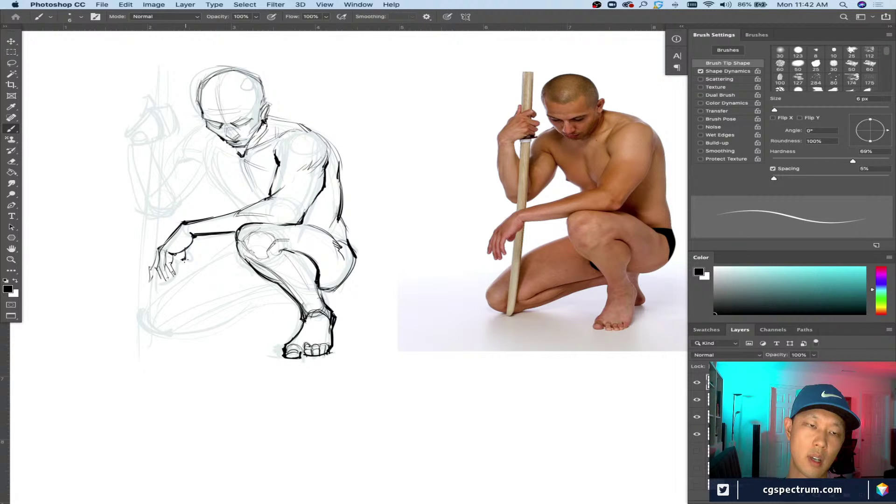
pyautogui.press('super+z')
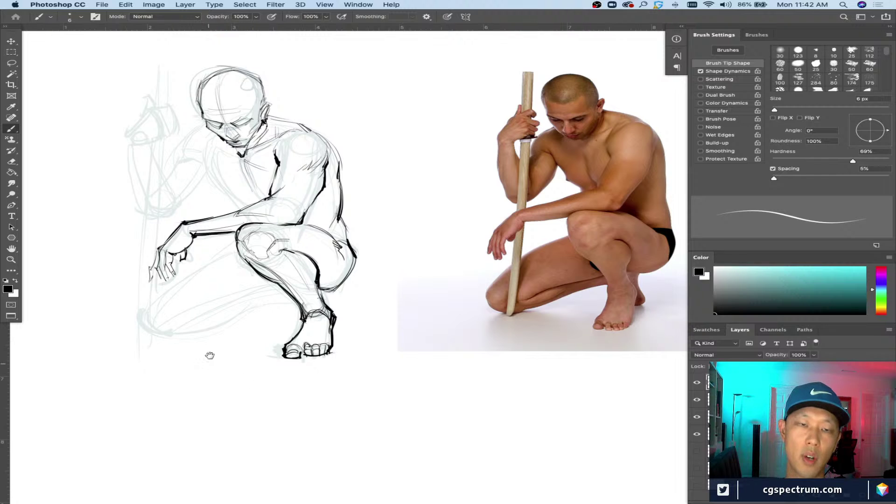
# Step: Ink the line dividing the thigh and calf of the kneeling leg, from the front shin toward the far knee
pyautogui.moveTo(210, 356); pyautogui.dragTo(214, 320)
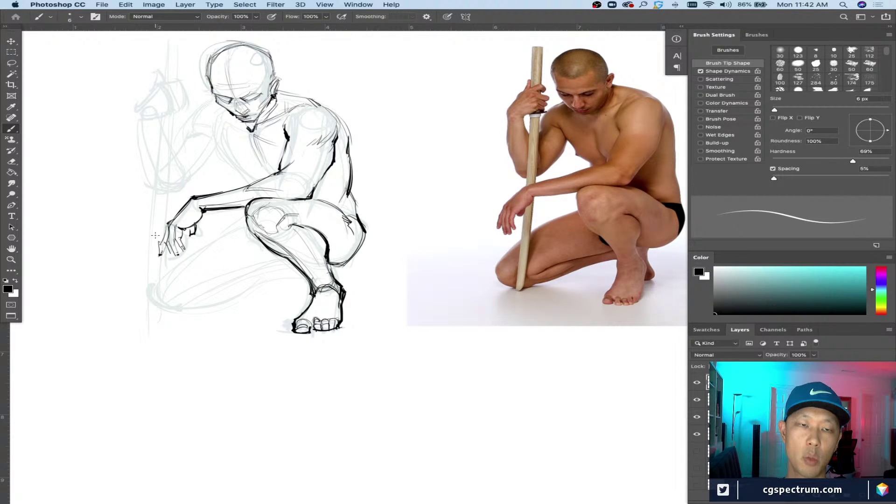
pyautogui.hscroll(2, 179, 318)
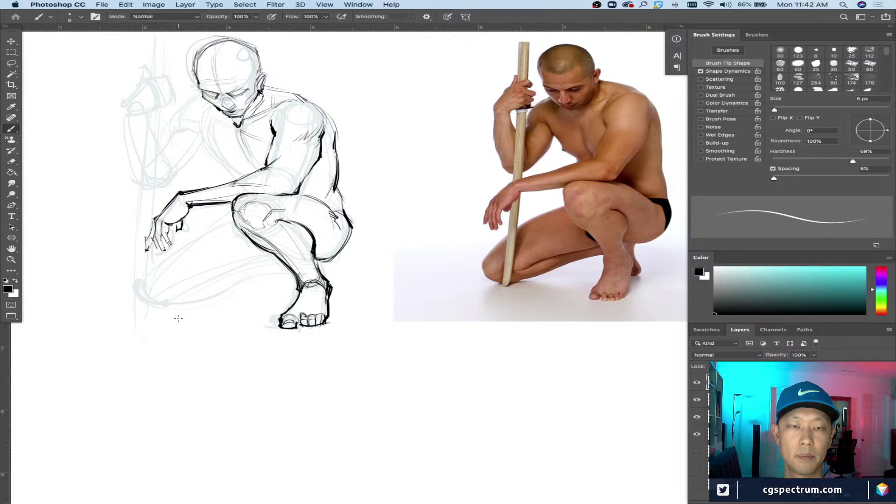
pyautogui.moveTo(189, 282)
pyautogui.mouseDown()
pyautogui.moveTo(270, 256)
pyautogui.moveTo(183, 291)
pyautogui.mouseUp()
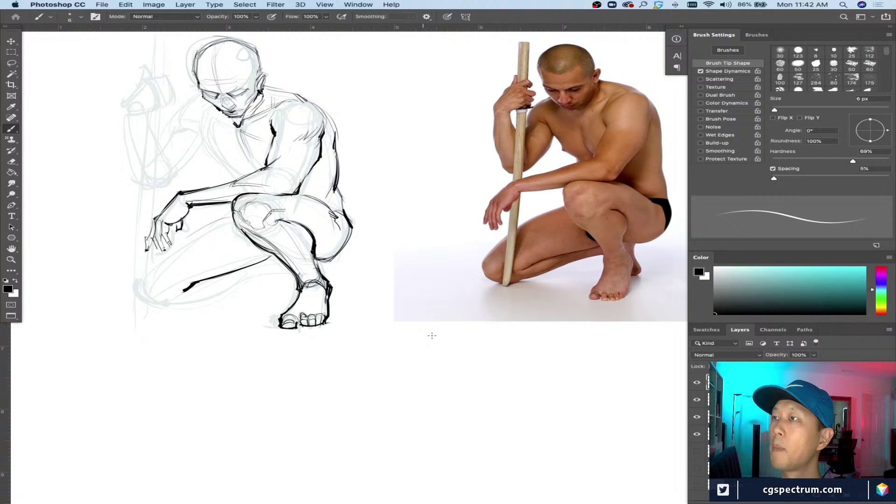
# Step: Sketch a downward arrow above the shoulder and undo the marks at the wrist along with the arrowhead
pyautogui.moveTo(392, 330); pyautogui.dragTo(416, 357)
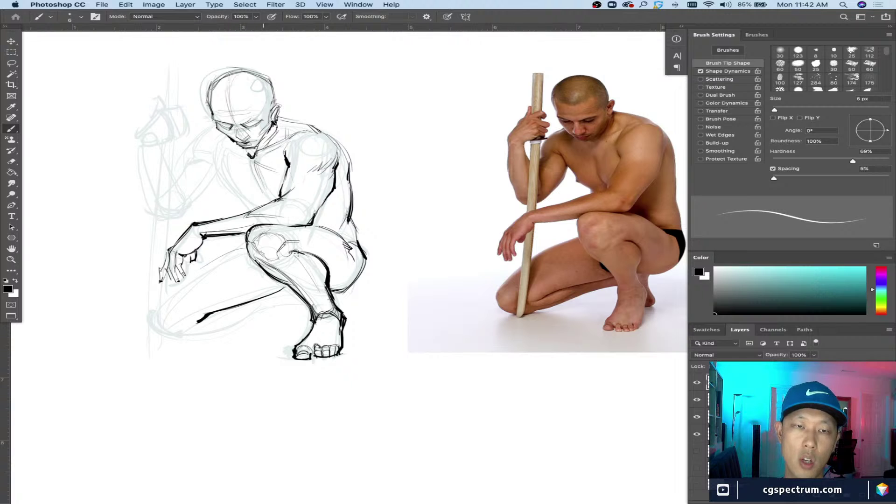
pyautogui.moveTo(313, 46)
pyautogui.mouseDown()
pyautogui.moveTo(311, 72)
pyautogui.moveTo(321, 70)
pyautogui.moveTo(299, 70)
pyautogui.mouseUp()
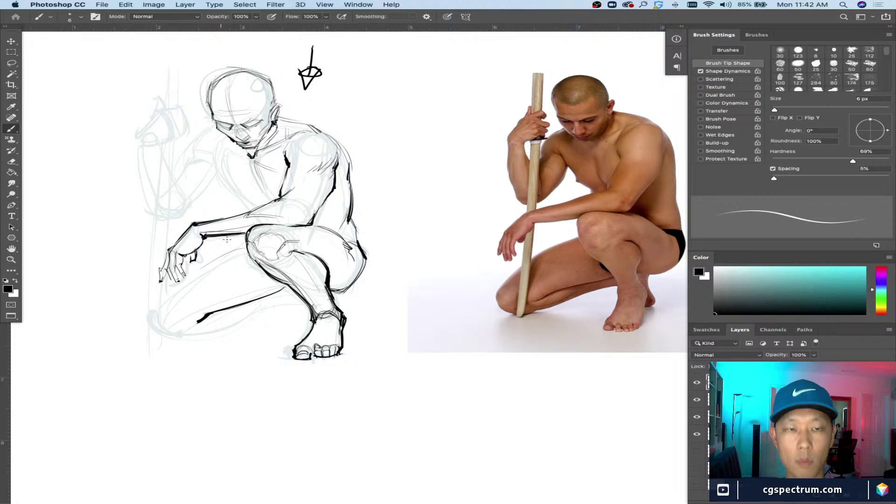
pyautogui.moveTo(220, 223); pyautogui.dragTo(245, 231)
pyautogui.press('super+z')
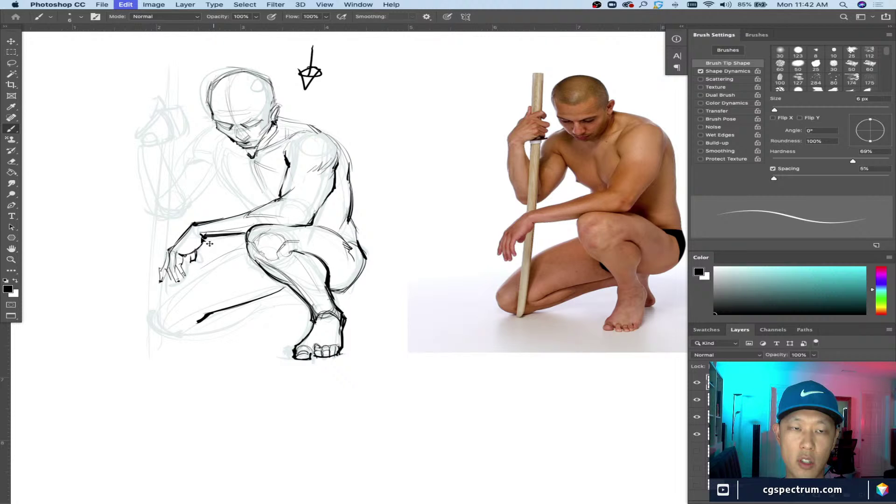
pyautogui.press('super+z')
pyautogui.press('super+z')
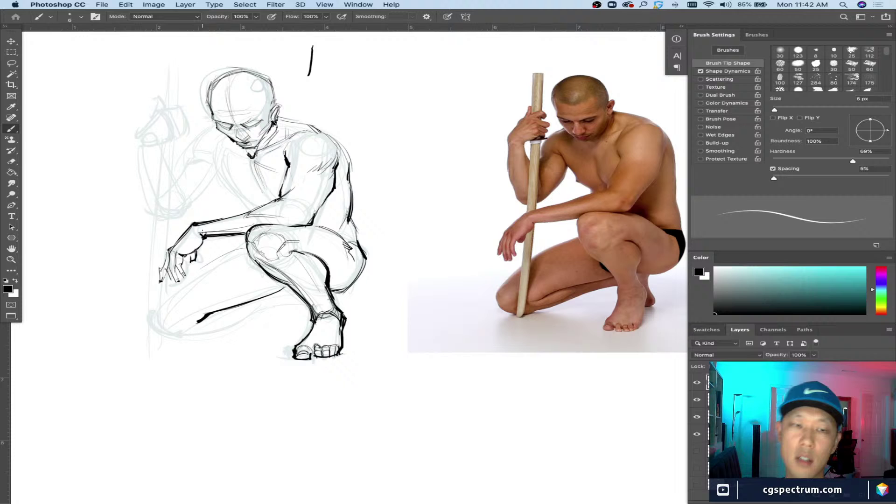
# Step: Mark areas on the forearm, the kneeling leg's dividing line and behind the front knee, undoing each mark
pyautogui.moveTo(250, 206); pyautogui.dragTo(258, 214)
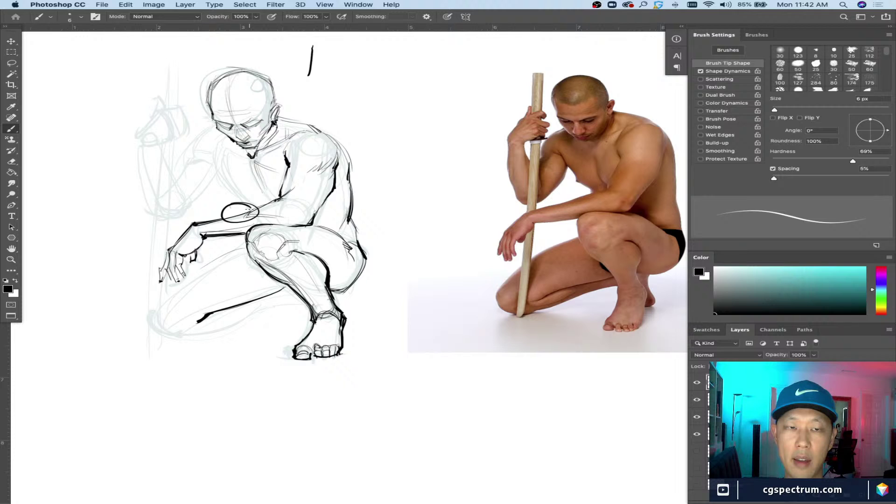
pyautogui.press('super+z')
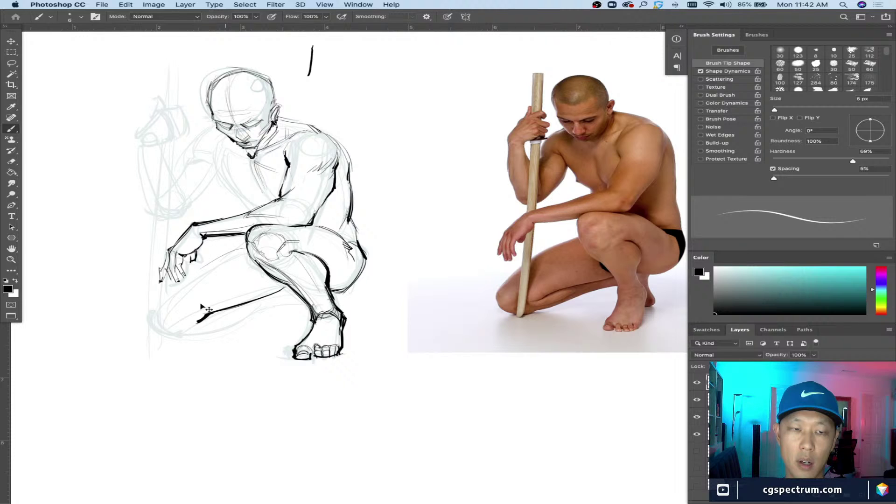
pyautogui.moveTo(219, 305); pyautogui.dragTo(228, 312)
pyautogui.press('super+z')
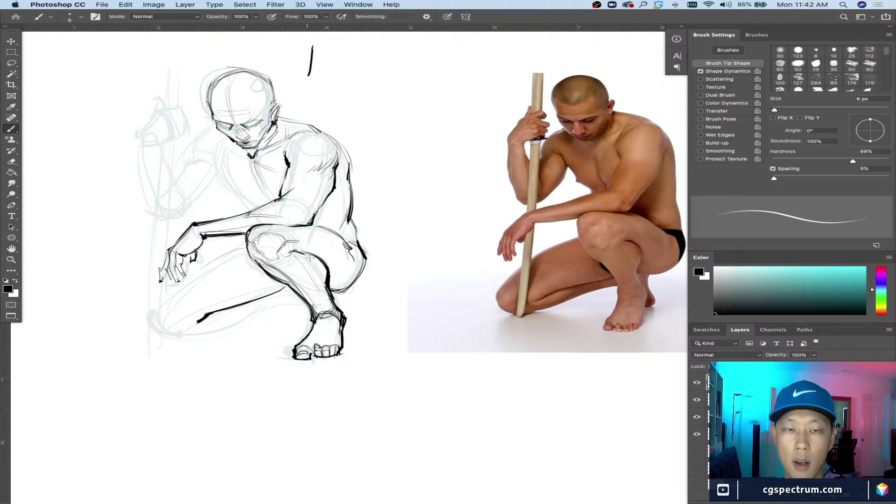
pyautogui.moveTo(305, 264); pyautogui.dragTo(320, 278)
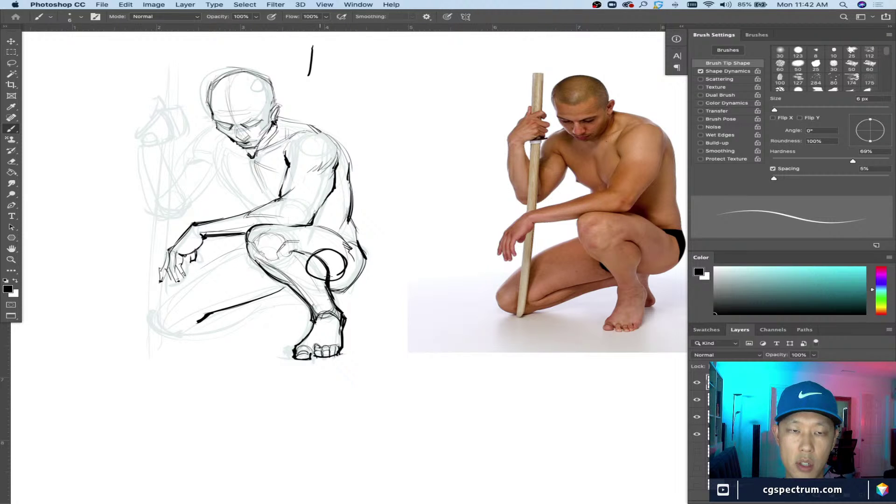
pyautogui.press('super+z')
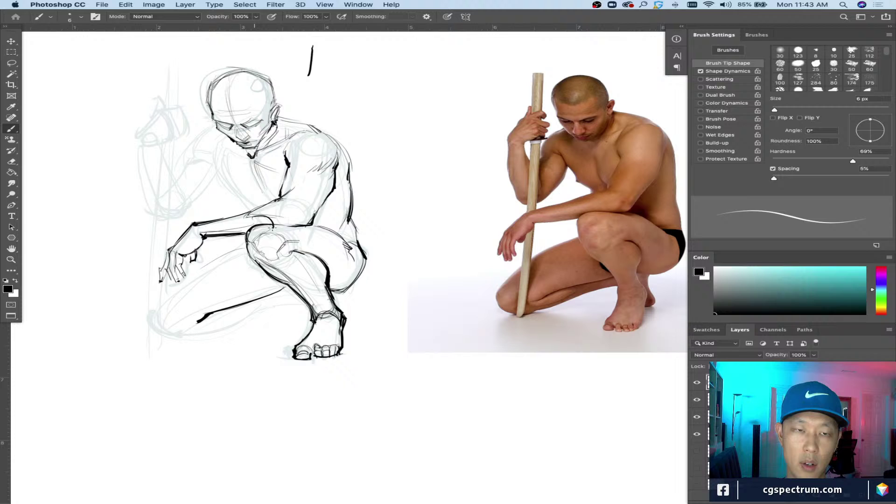
# Step: Ink the kneeling leg's knee, shin underside and rear foot behind the front ankle, undoing the circle marked where the forearm crosses the knee
pyautogui.moveTo(256, 216); pyautogui.dragTo(263, 225)
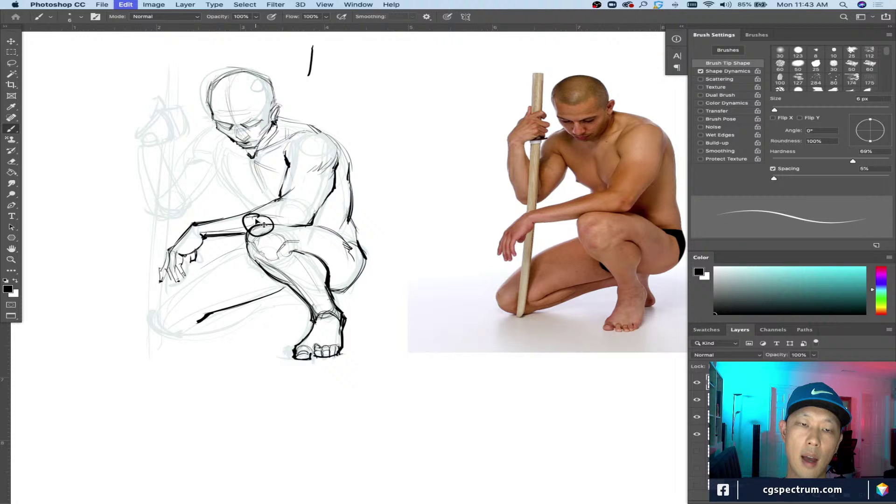
pyautogui.press('super+z')
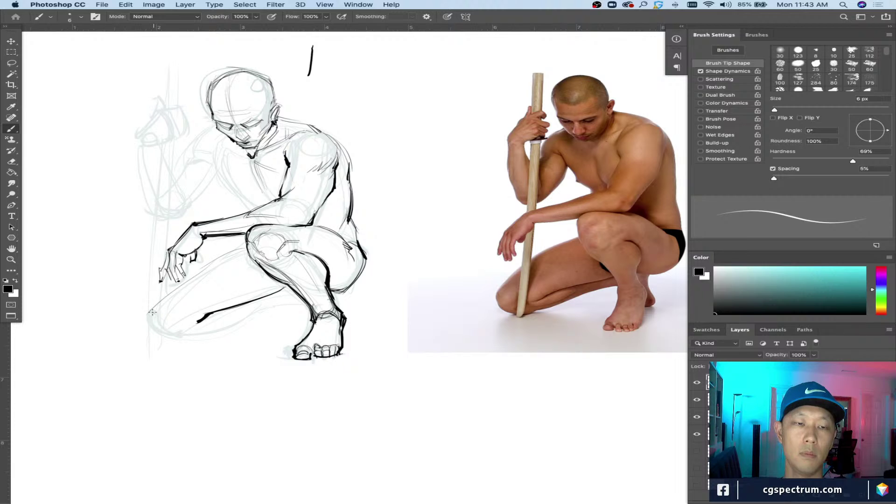
pyautogui.moveTo(154, 310)
pyautogui.mouseDown()
pyautogui.moveTo(181, 331)
pyautogui.moveTo(152, 317)
pyautogui.moveTo(153, 325)
pyautogui.moveTo(176, 339)
pyautogui.moveTo(244, 316)
pyautogui.moveTo(185, 330)
pyautogui.mouseUp()
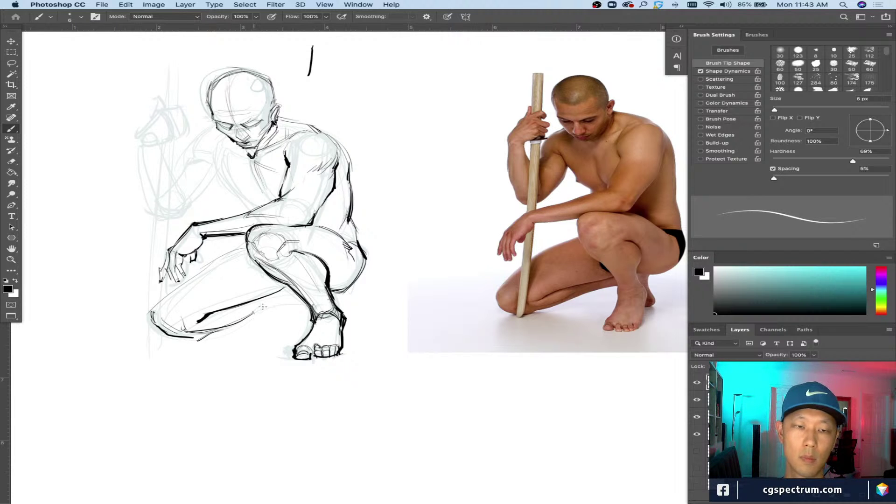
pyautogui.moveTo(256, 311)
pyautogui.mouseDown()
pyautogui.moveTo(286, 291)
pyautogui.moveTo(281, 301)
pyautogui.mouseUp()
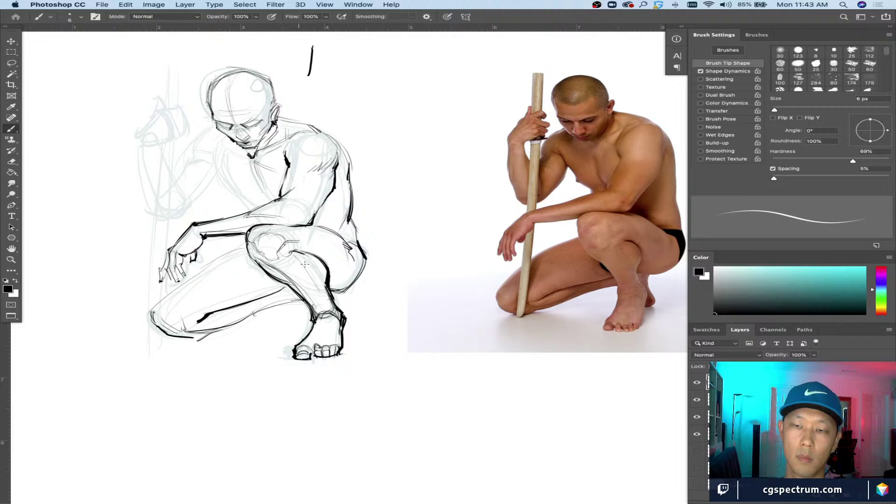
pyautogui.moveTo(350, 288)
pyautogui.mouseDown()
pyautogui.moveTo(356, 327)
pyautogui.moveTo(343, 340)
pyautogui.mouseUp()
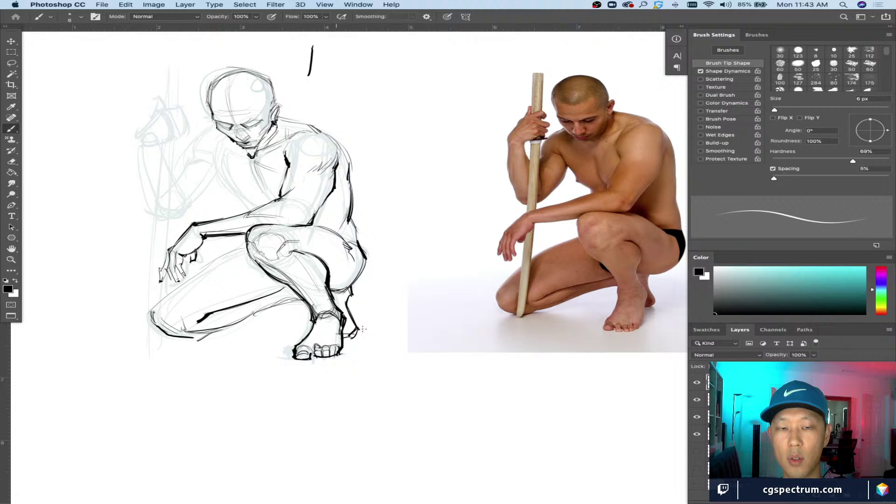
pyautogui.moveTo(354, 327); pyautogui.dragTo(346, 337)
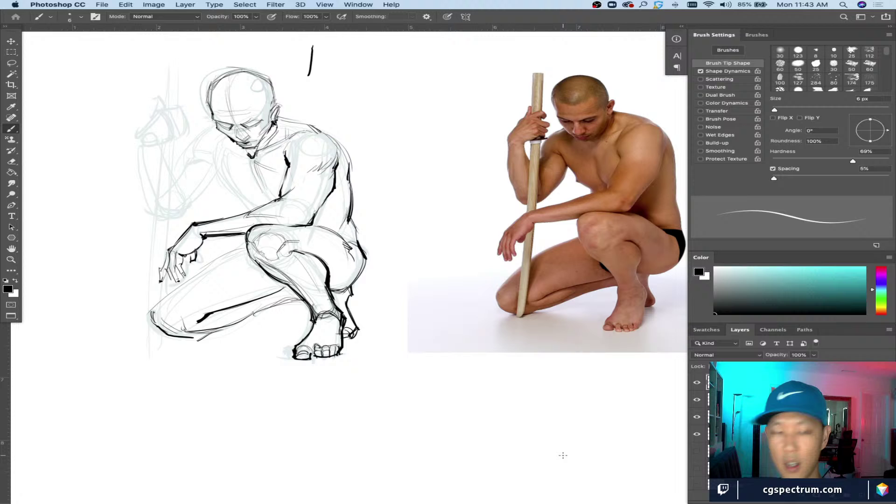
# Step: Add a new layer to the drawing
pyautogui.scroll(2, 414, 377)
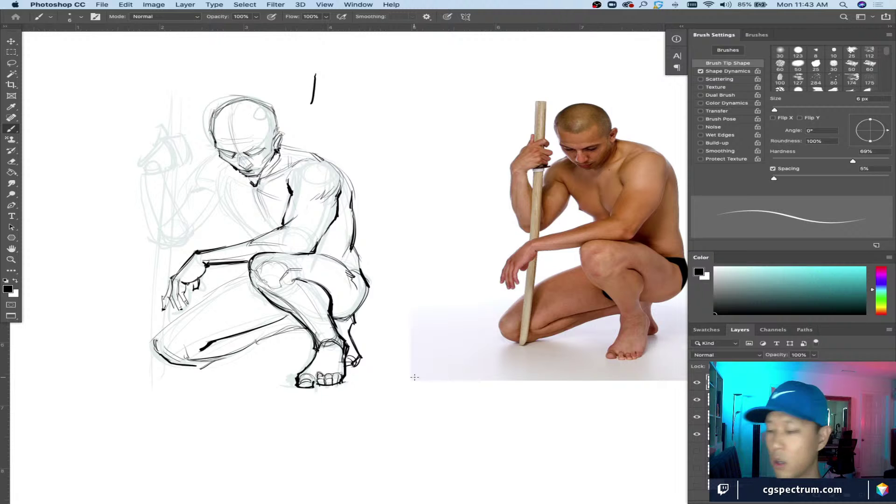
pyautogui.moveTo(415, 377)
pyautogui.mouseDown()
pyautogui.moveTo(379, 350)
pyautogui.moveTo(411, 351)
pyautogui.mouseUp()
pyautogui.press('super+r')
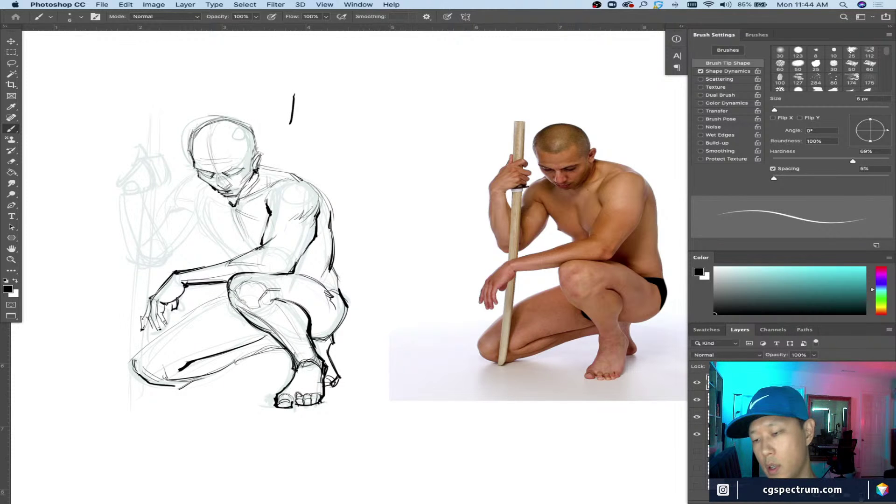
pyautogui.click(868, 496)
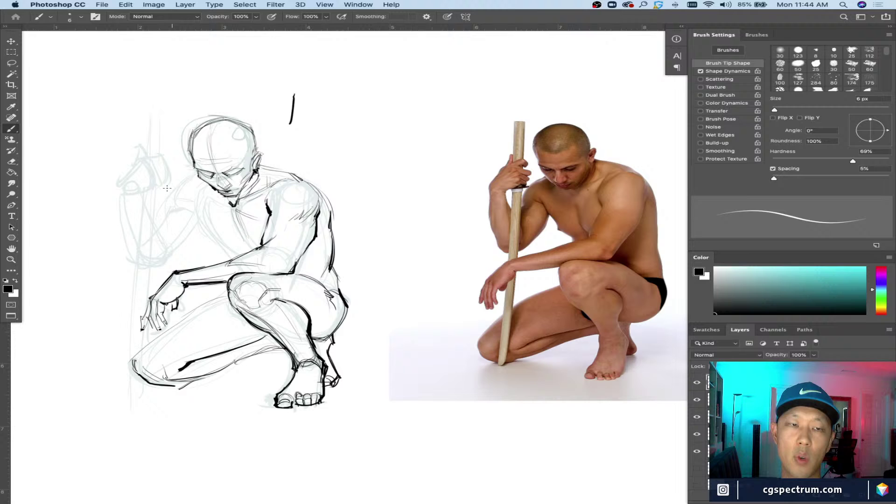
# Step: Ink the side contour of the chest and torso from the armpit down to the resting forearm, undoing and redrawing strokes as needed
pyautogui.moveTo(175, 205)
pyautogui.mouseDown()
pyautogui.moveTo(201, 226)
pyautogui.moveTo(198, 215)
pyautogui.mouseUp()
pyautogui.moveTo(189, 209)
pyautogui.mouseDown()
pyautogui.moveTo(218, 236)
pyautogui.moveTo(212, 242)
pyautogui.mouseUp()
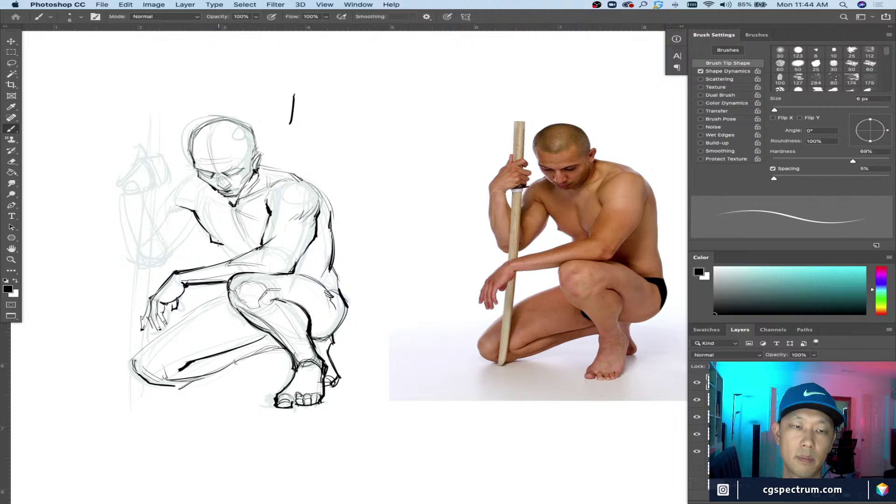
pyautogui.press('super+z')
pyautogui.press('super+z')
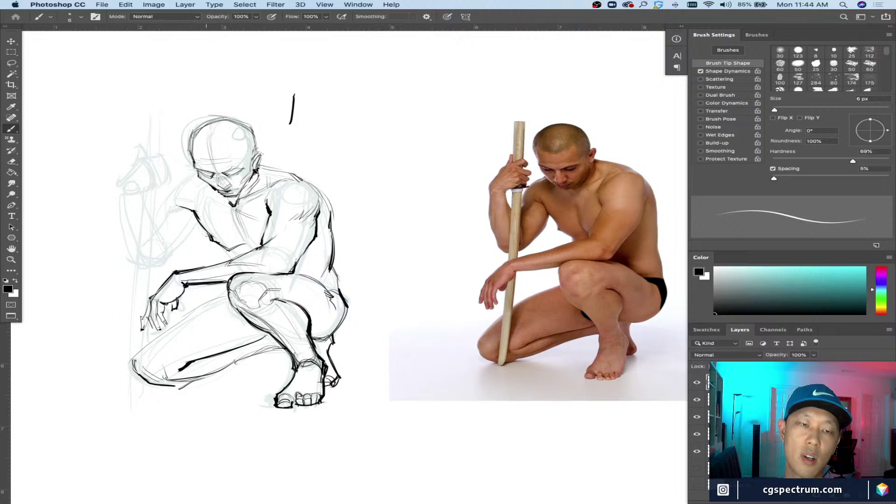
pyautogui.moveTo(206, 234); pyautogui.dragTo(233, 258)
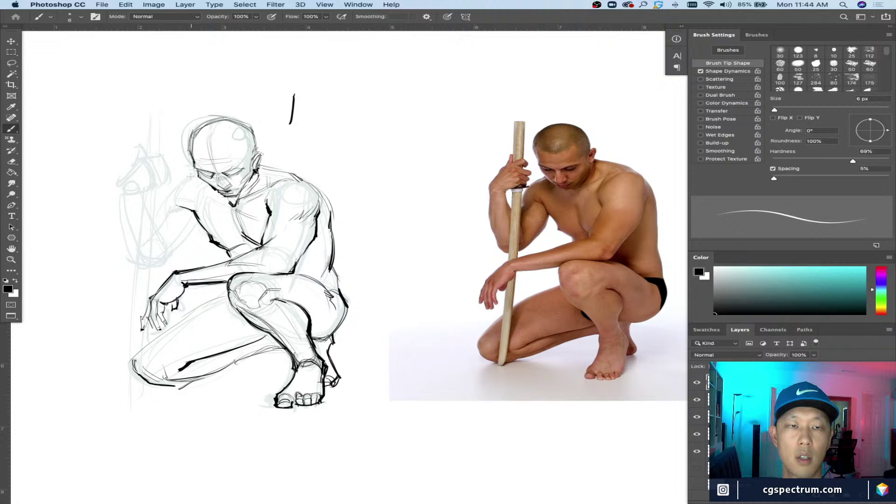
# Step: Ink the far shoulder and both sides of the raised arm's upper arm down to the elbow
pyautogui.moveTo(169, 193); pyautogui.dragTo(188, 178)
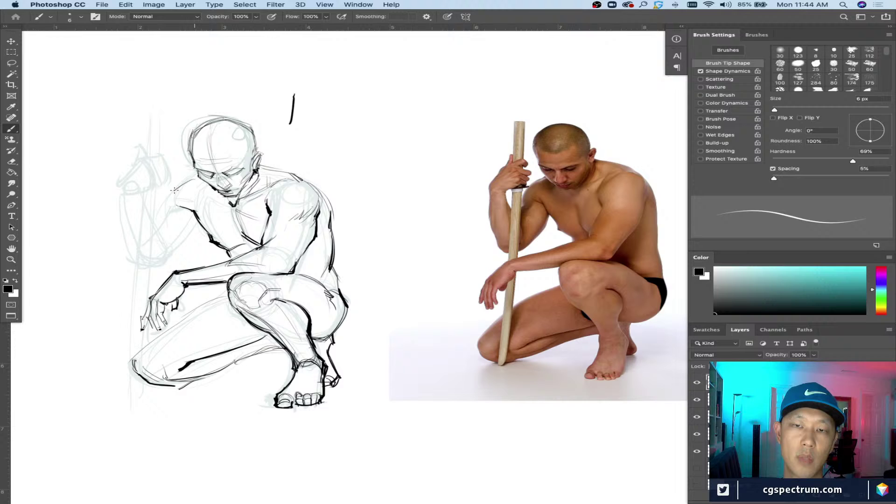
pyautogui.moveTo(187, 179)
pyautogui.mouseDown()
pyautogui.moveTo(170, 208)
pyautogui.moveTo(176, 194)
pyautogui.moveTo(163, 194)
pyautogui.moveTo(156, 212)
pyautogui.moveTo(156, 231)
pyautogui.mouseUp()
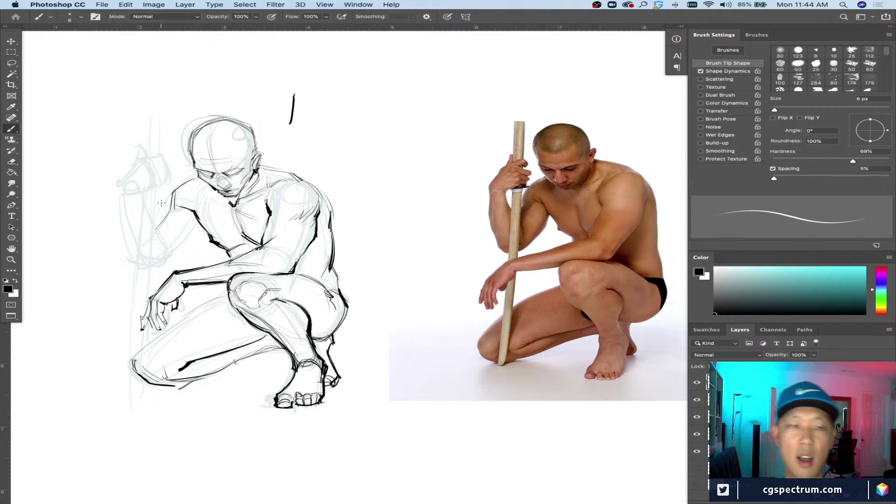
pyautogui.moveTo(170, 207); pyautogui.dragTo(155, 225)
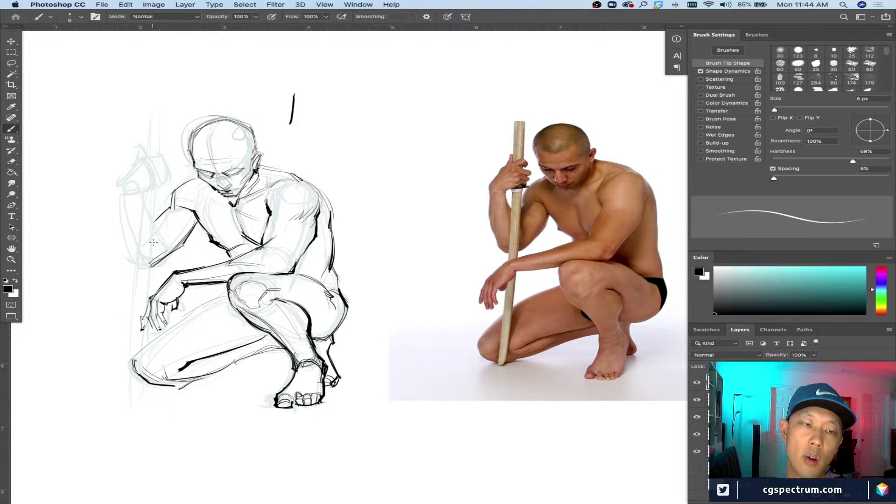
pyautogui.moveTo(165, 237)
pyautogui.mouseDown()
pyautogui.moveTo(129, 221)
pyautogui.moveTo(152, 264)
pyautogui.mouseUp()
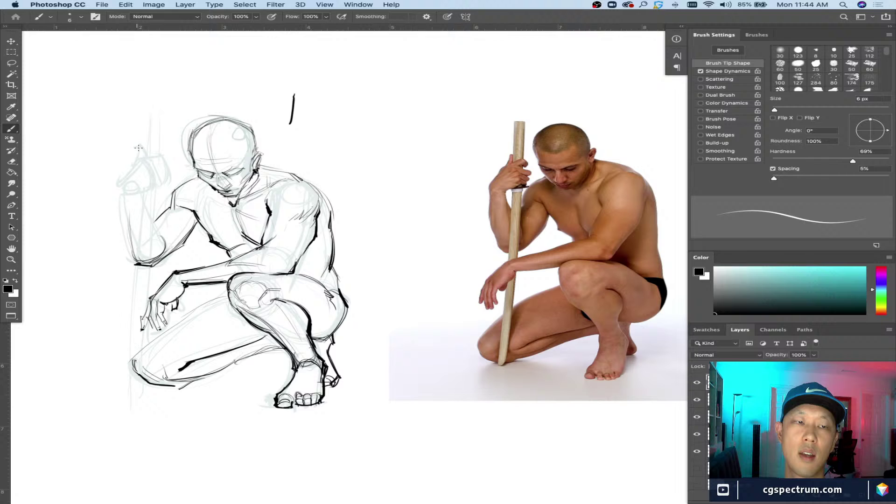
# Step: Ink the raised forearm's inner and outer contours from the wrist down to the elbow
pyautogui.moveTo(133, 191); pyautogui.dragTo(133, 259)
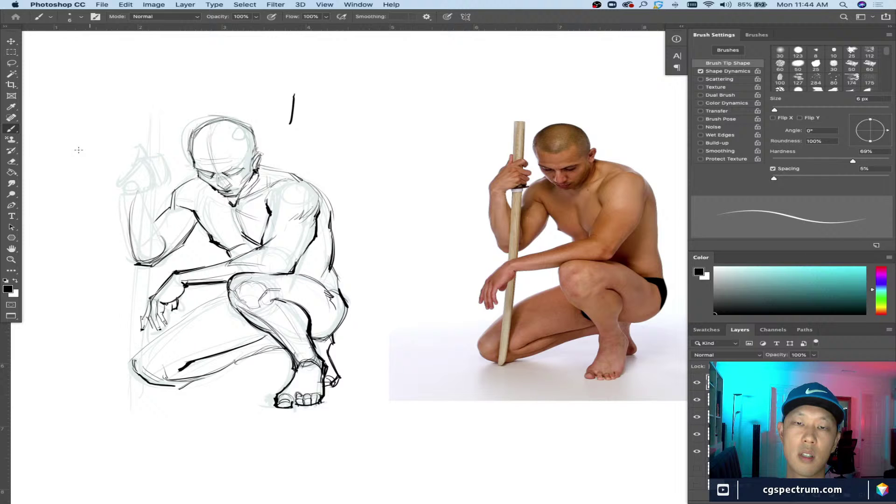
pyautogui.moveTo(122, 192); pyautogui.dragTo(130, 235)
pyautogui.moveTo(120, 193); pyautogui.dragTo(129, 233)
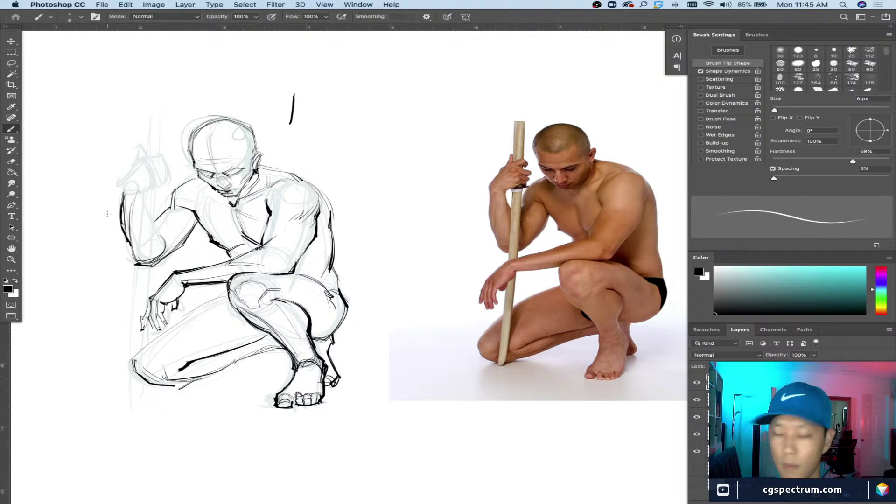
pyautogui.press('e')
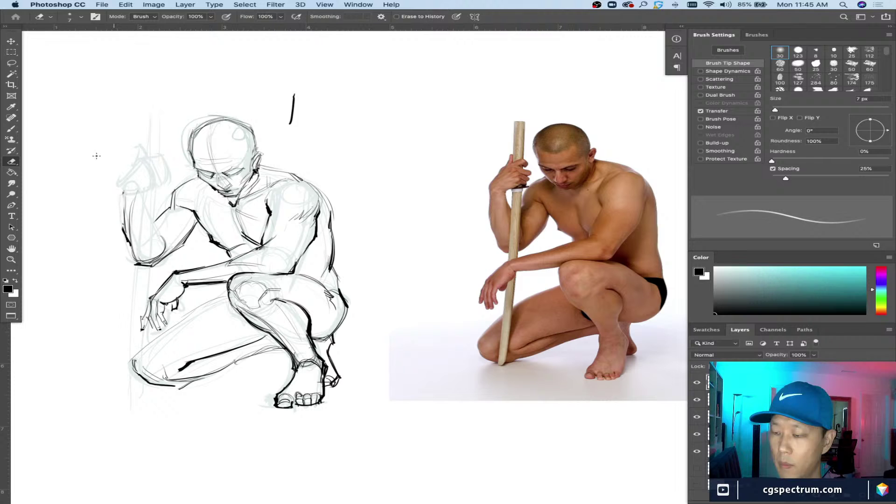
pyautogui.press('b')
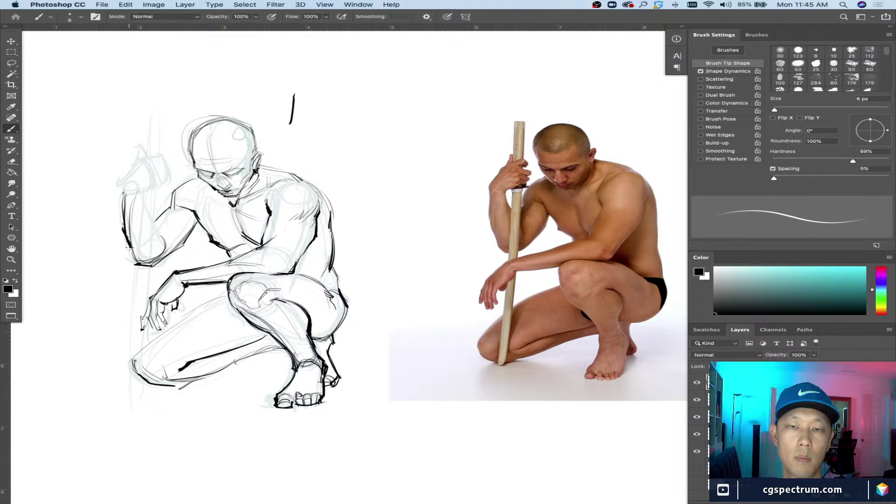
pyautogui.moveTo(125, 244); pyautogui.dragTo(137, 262)
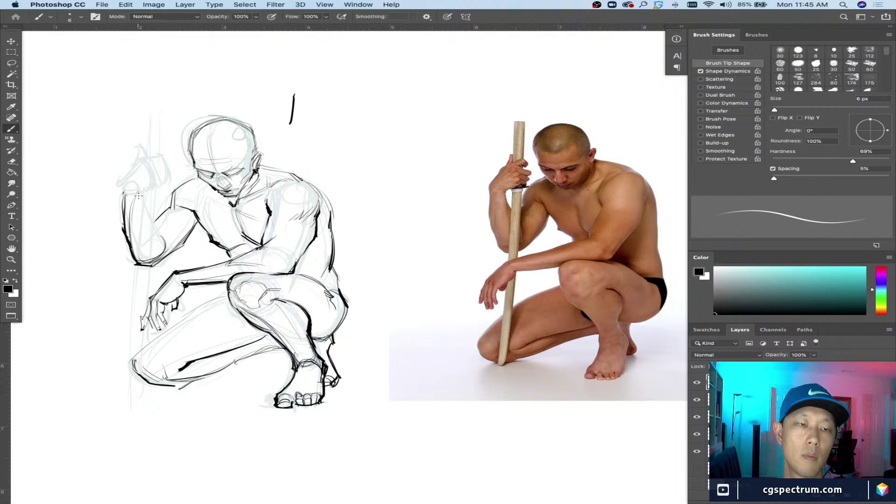
pyautogui.moveTo(139, 195); pyautogui.dragTo(162, 254)
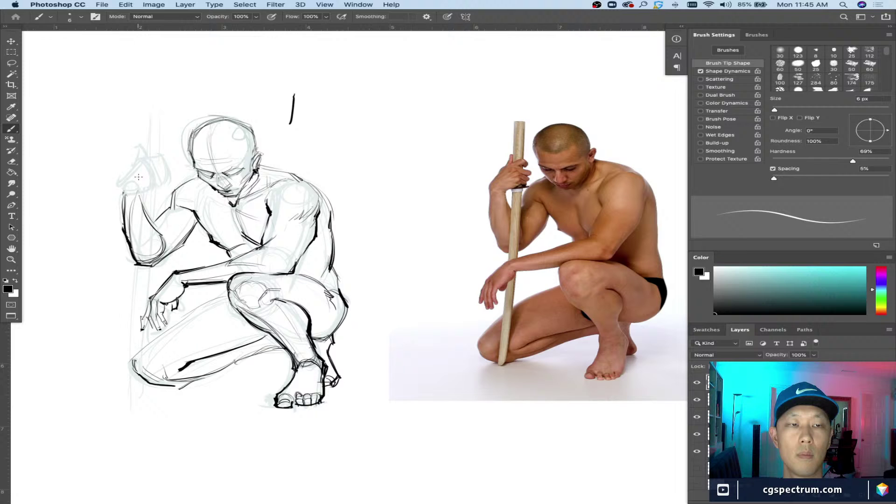
# Step: Thicken the raised forearm's contours, undoing the two circles marked around the forearm
pyautogui.moveTo(156, 200); pyautogui.dragTo(154, 199)
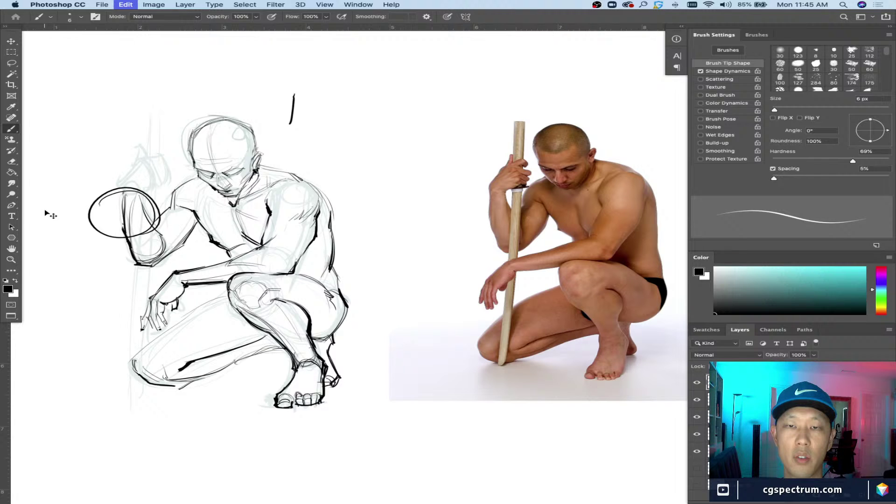
pyautogui.press('super+z')
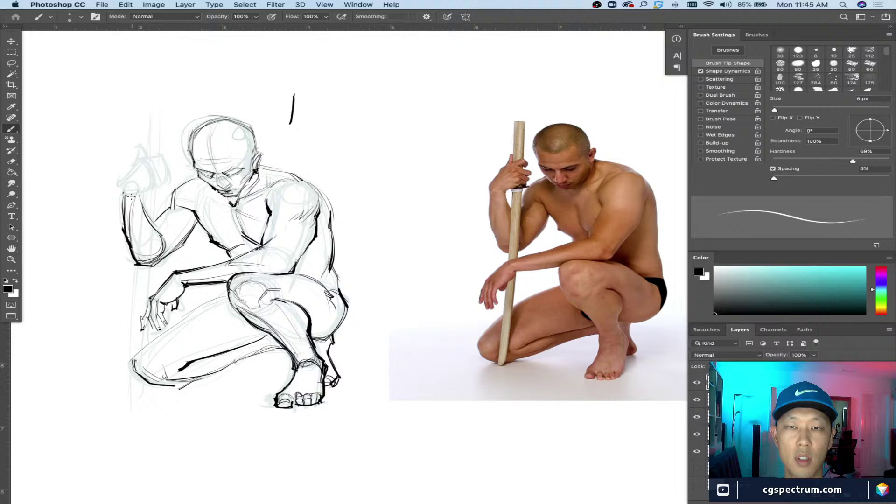
pyautogui.moveTo(126, 195); pyautogui.dragTo(122, 234)
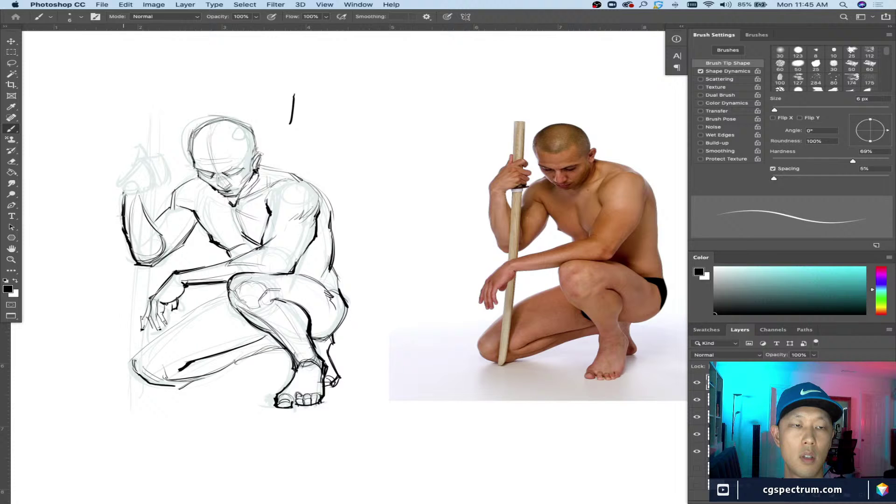
pyautogui.moveTo(157, 206); pyautogui.dragTo(154, 201)
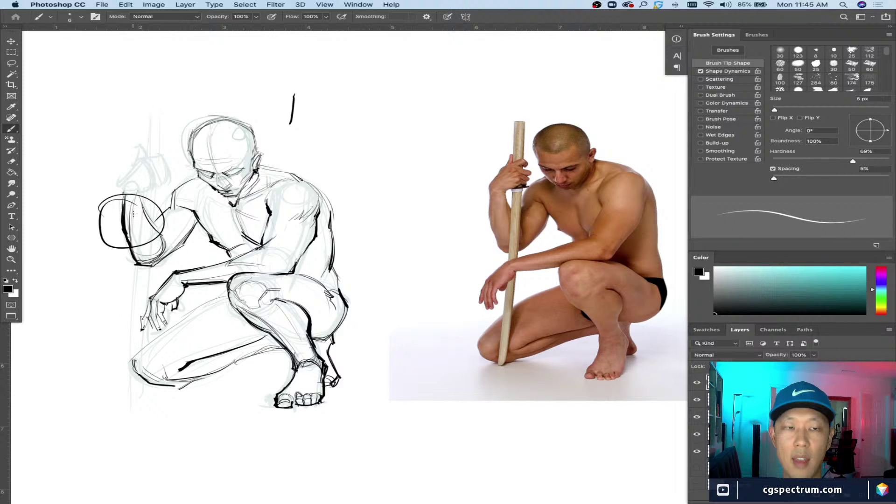
pyautogui.press('super+z')
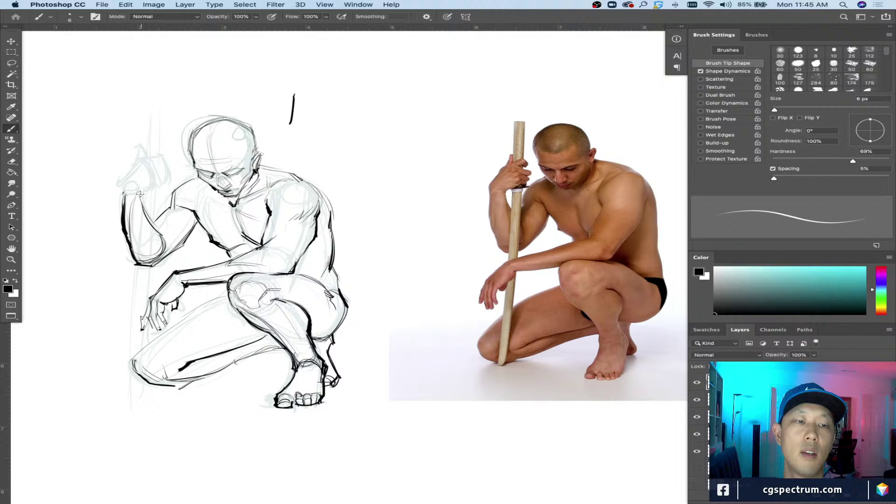
pyautogui.moveTo(140, 193); pyautogui.dragTo(153, 221)
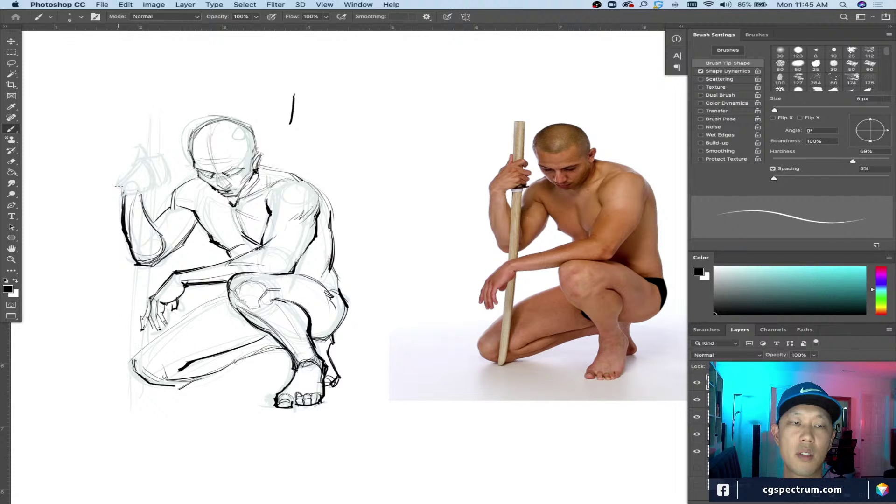
# Step: Ink the back of the raised hand, its wrist and the palm, with the first finger bending over the grip
pyautogui.moveTo(119, 185); pyautogui.dragTo(157, 189)
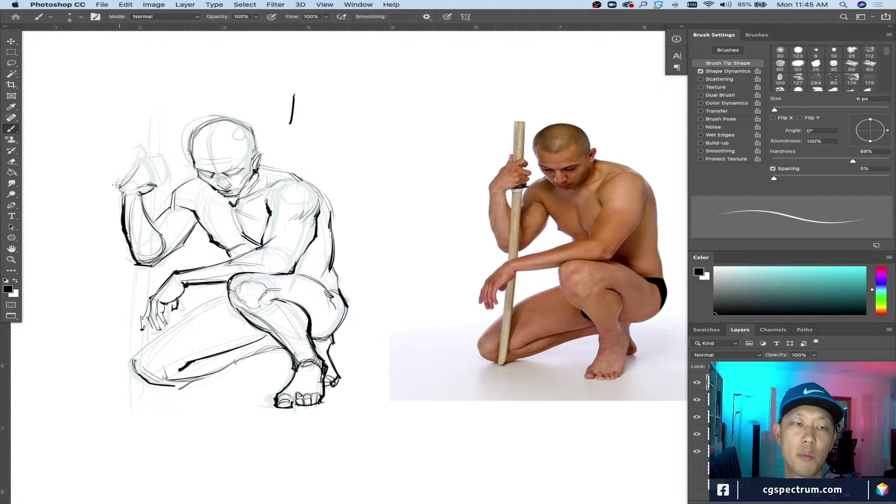
pyautogui.moveTo(122, 193)
pyautogui.mouseDown()
pyautogui.moveTo(127, 182)
pyautogui.moveTo(123, 207)
pyautogui.moveTo(140, 199)
pyautogui.mouseUp()
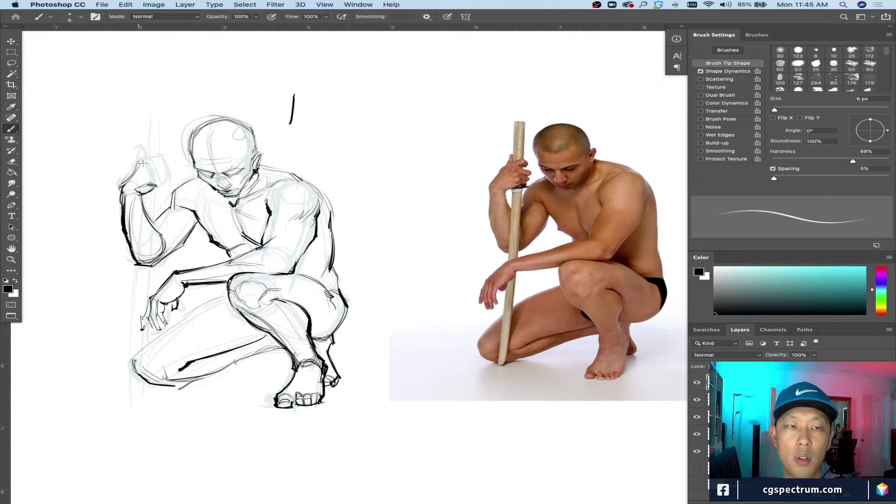
pyautogui.moveTo(157, 180)
pyautogui.mouseDown()
pyautogui.moveTo(140, 161)
pyautogui.moveTo(157, 155)
pyautogui.moveTo(150, 161)
pyautogui.moveTo(162, 163)
pyautogui.moveTo(164, 155)
pyautogui.moveTo(145, 169)
pyautogui.moveTo(154, 181)
pyautogui.mouseUp()
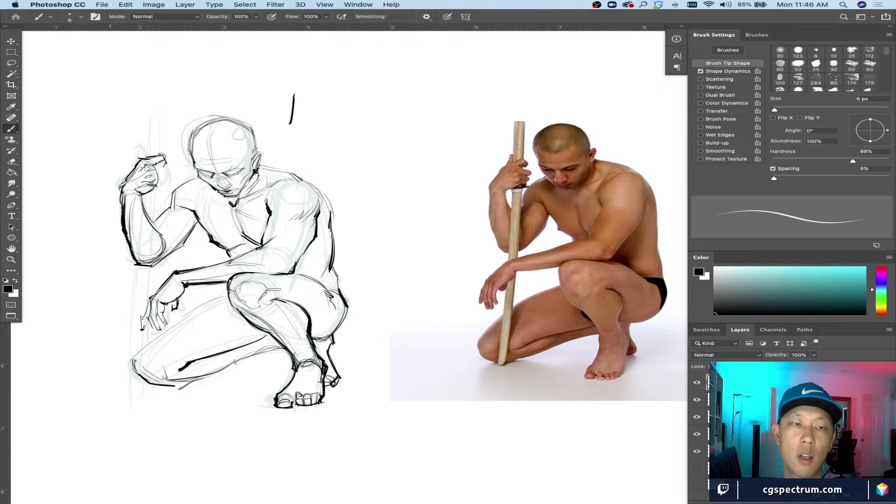
# Step: Ink the remaining curled fingers of the raised hand and the fingertip pointing up above the knuckles
pyautogui.moveTo(145, 164); pyautogui.dragTo(168, 166)
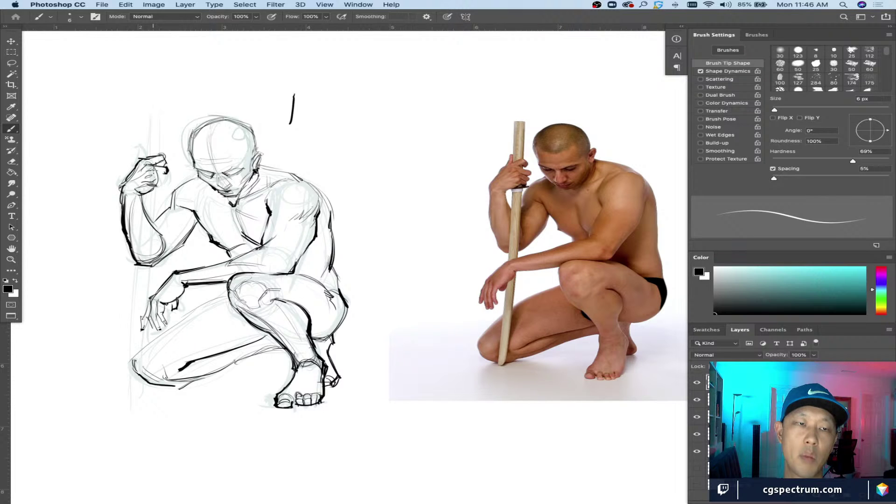
pyautogui.moveTo(154, 174); pyautogui.dragTo(163, 168)
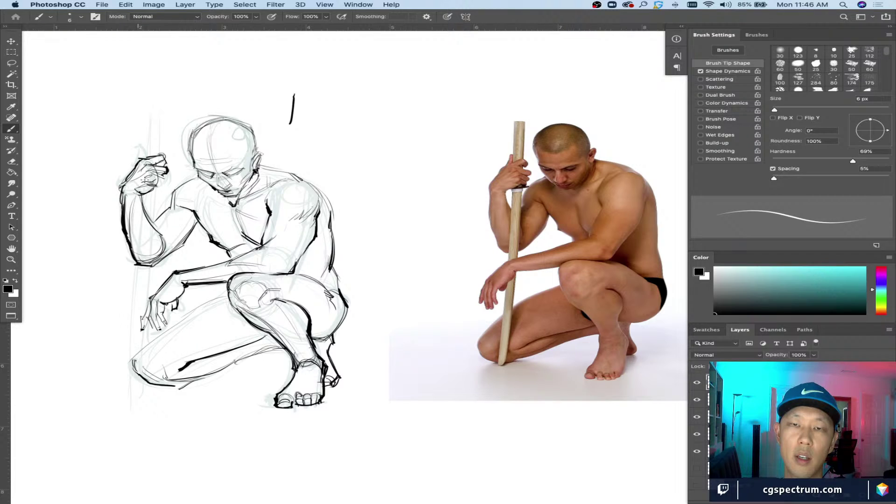
pyautogui.moveTo(146, 179); pyautogui.dragTo(166, 187)
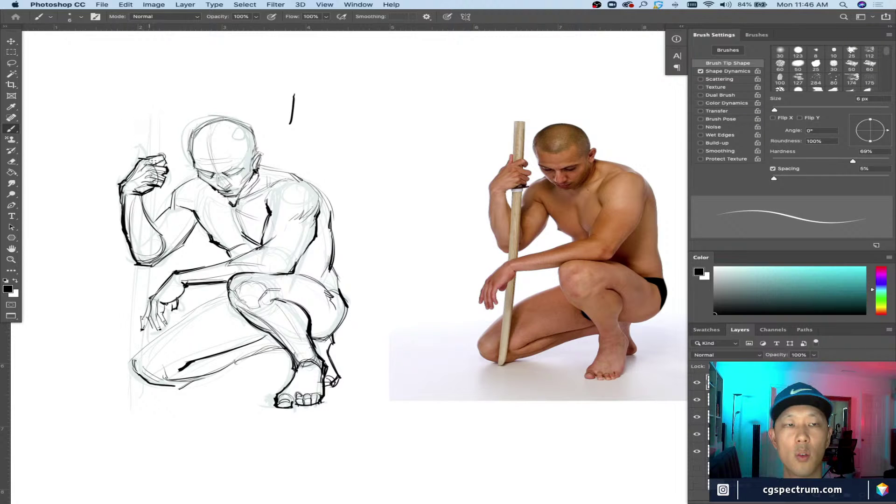
pyautogui.moveTo(150, 159)
pyautogui.mouseDown()
pyautogui.moveTo(140, 161)
pyautogui.moveTo(192, 166)
pyautogui.mouseUp()
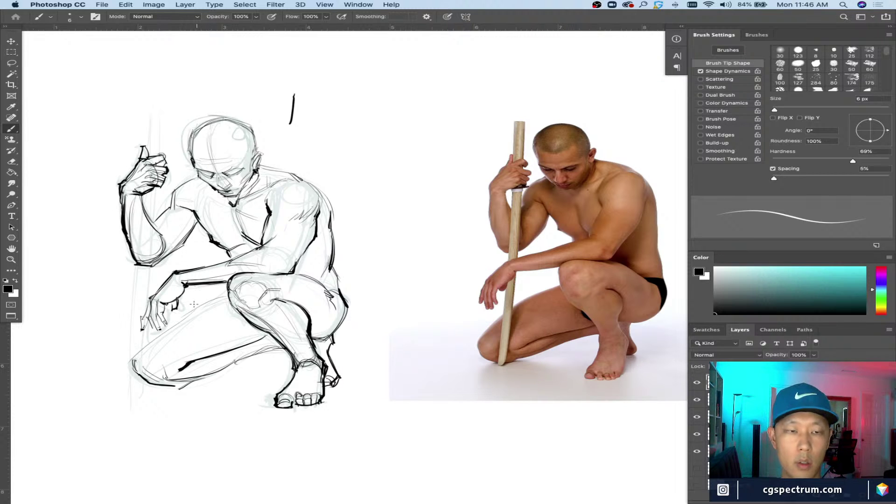
pyautogui.moveTo(194, 304); pyautogui.dragTo(205, 309)
pyautogui.press('super+z')
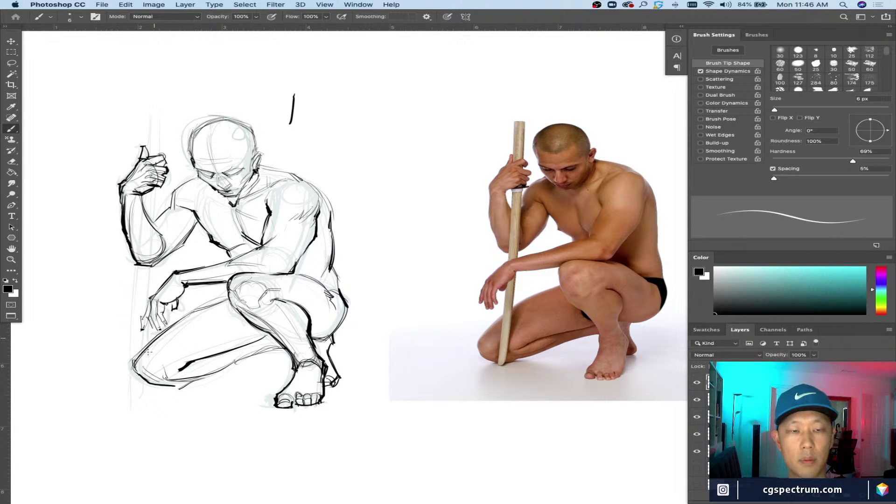
pyautogui.press('super+z')
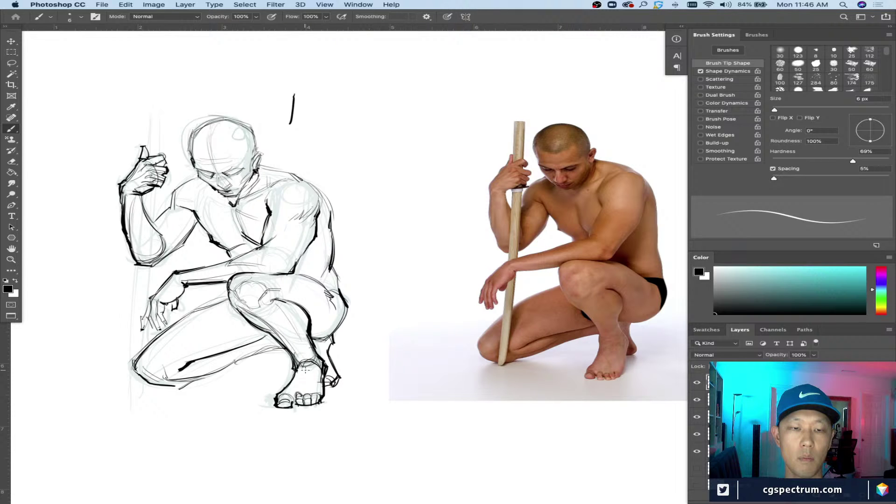
# Step: Save the drawing to the Desktop as 4.psd in Photoshop format with layers
pyautogui.press('super+minus')
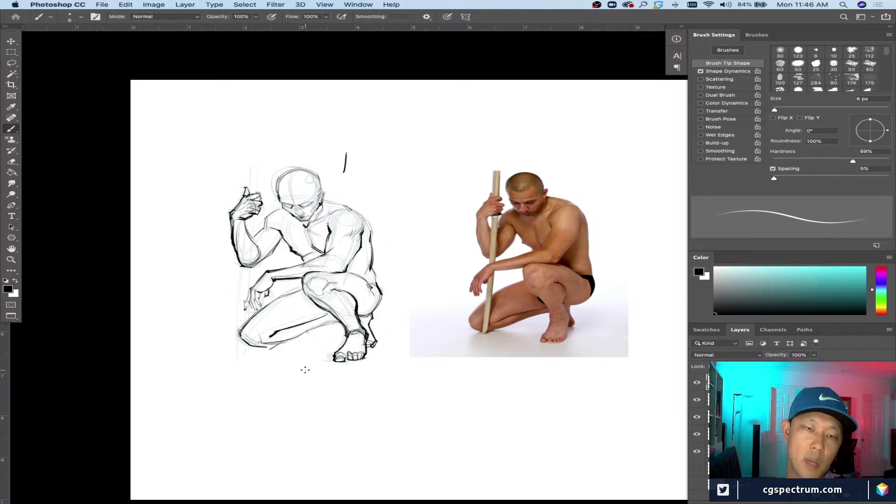
pyautogui.press('super+plus')
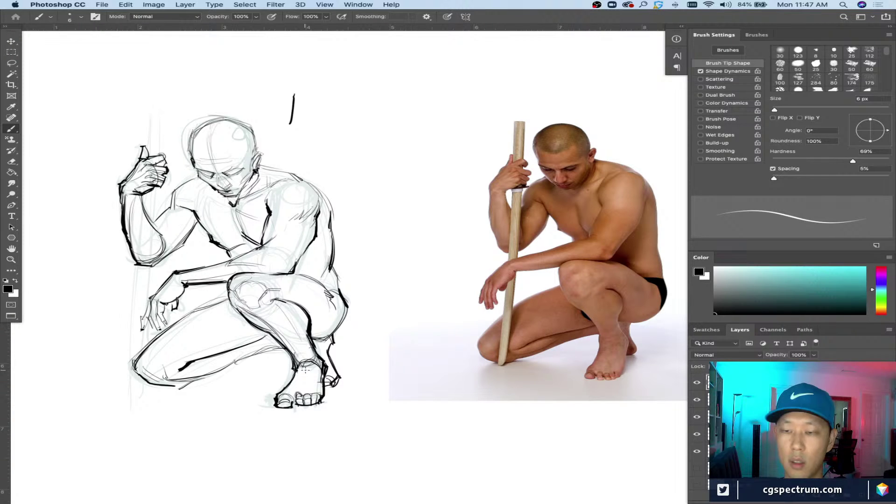
pyautogui.press('super+s')
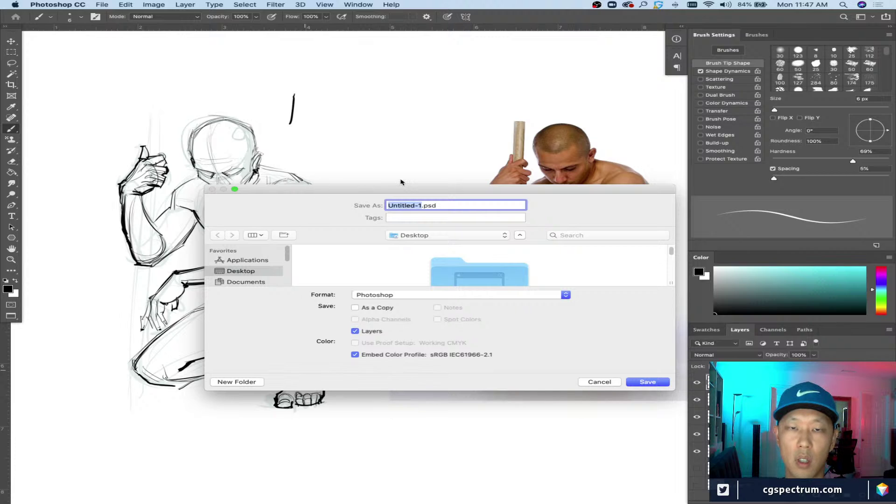
pyautogui.write('4')
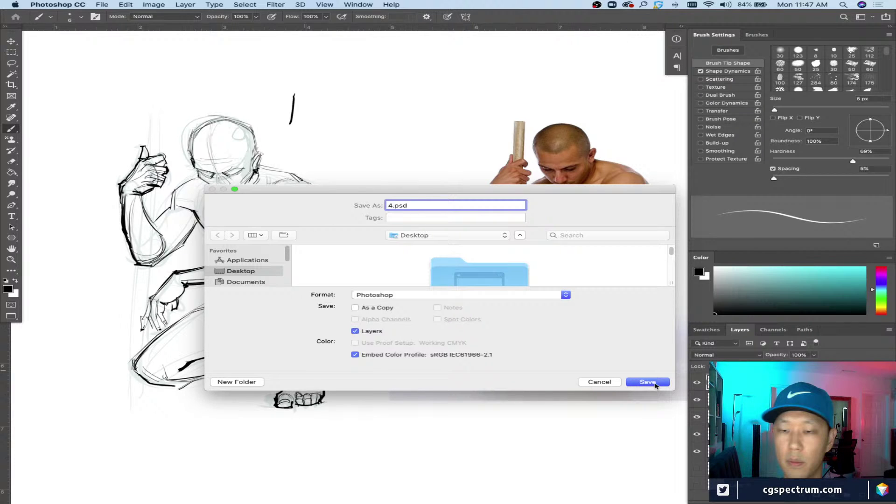
pyautogui.click(648, 382)
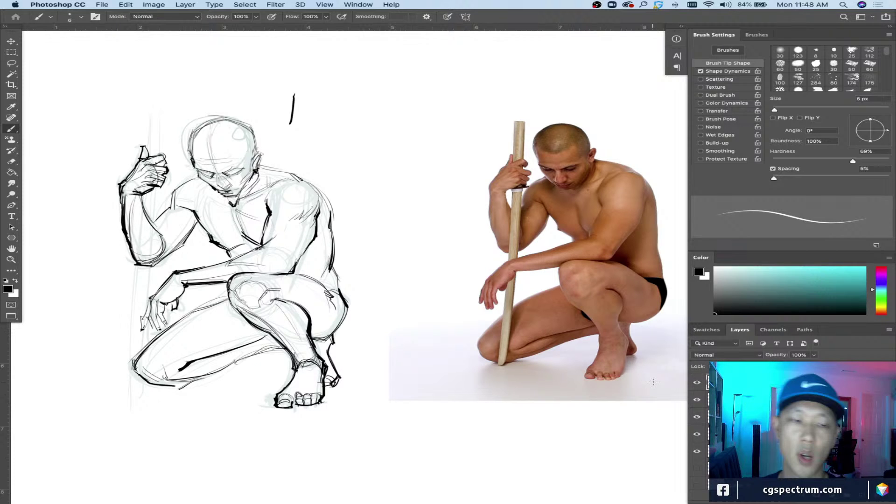
# Step: Check the ink layer by hiding and showing it, and erase the stray stroke above the figure with a 35 px eraser
pyautogui.click(698, 385)
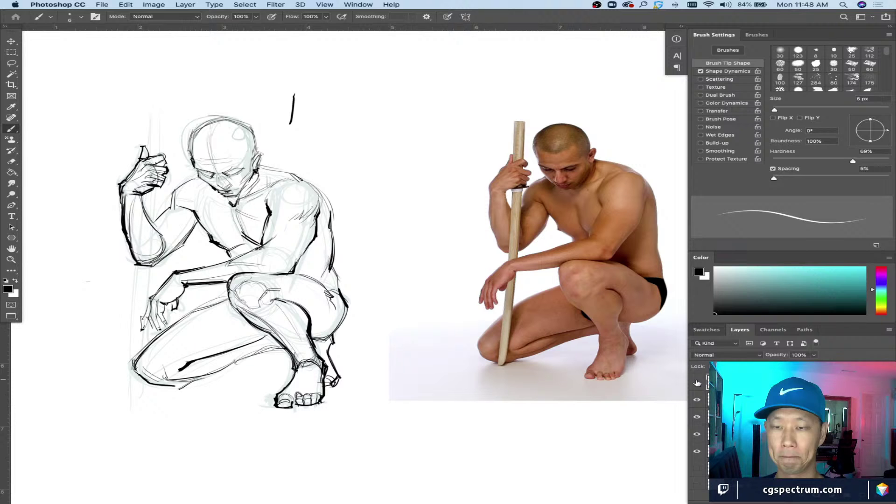
pyautogui.click(697, 384)
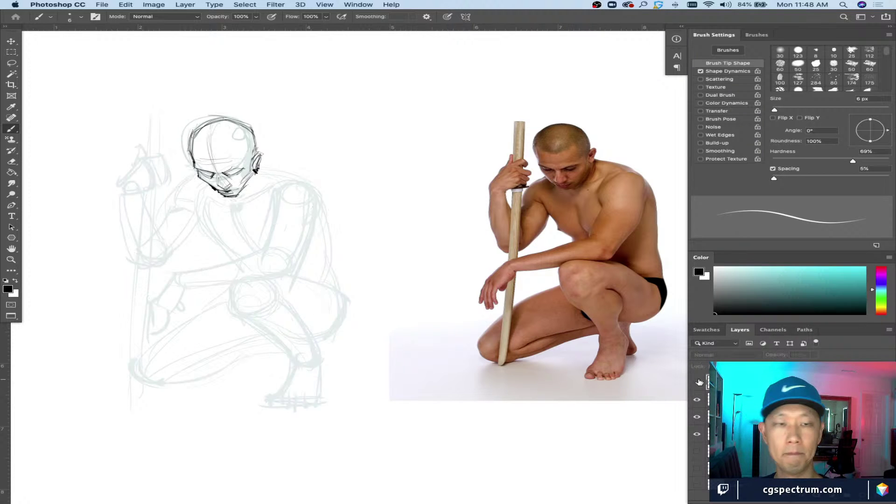
pyautogui.click(697, 384)
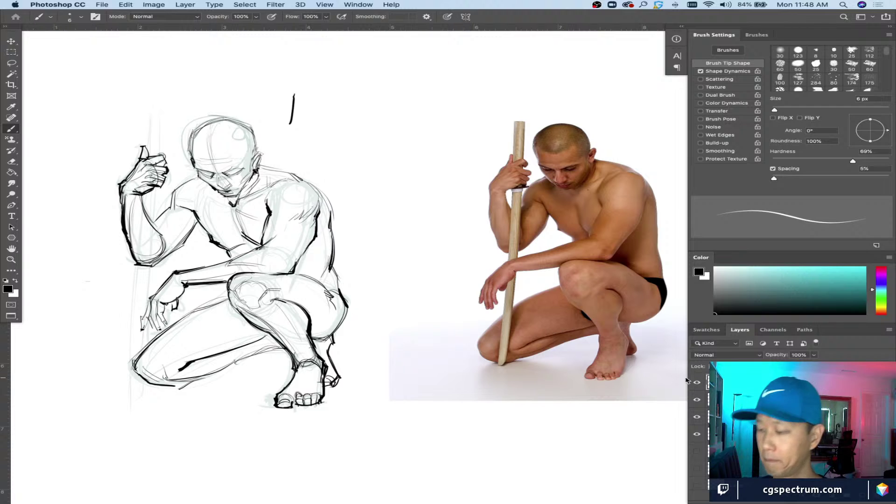
pyautogui.press('e')
pyautogui.press(']')
pyautogui.press(']')
pyautogui.press(']')
pyautogui.moveTo(295, 97); pyautogui.dragTo(291, 127)
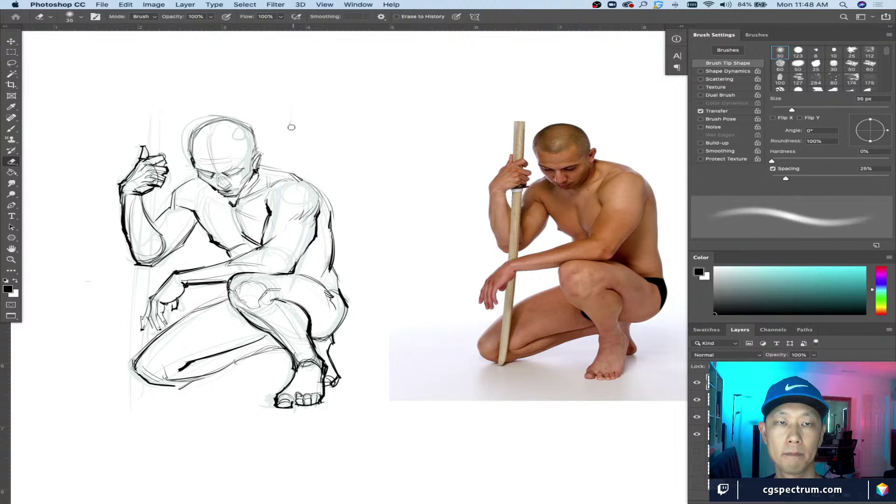
# Step: Compare the drawing with and without its inked and sketch layers by toggling their visibility
pyautogui.click(697, 383)
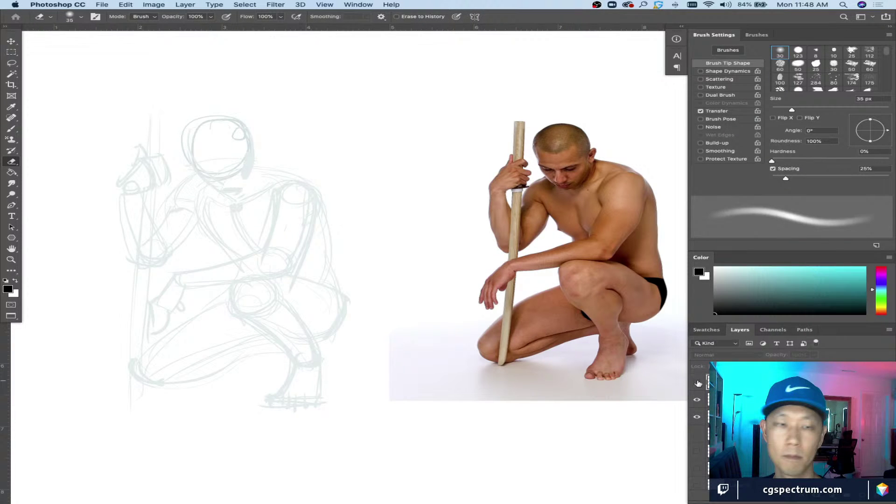
pyautogui.click(698, 382)
pyautogui.press('b')
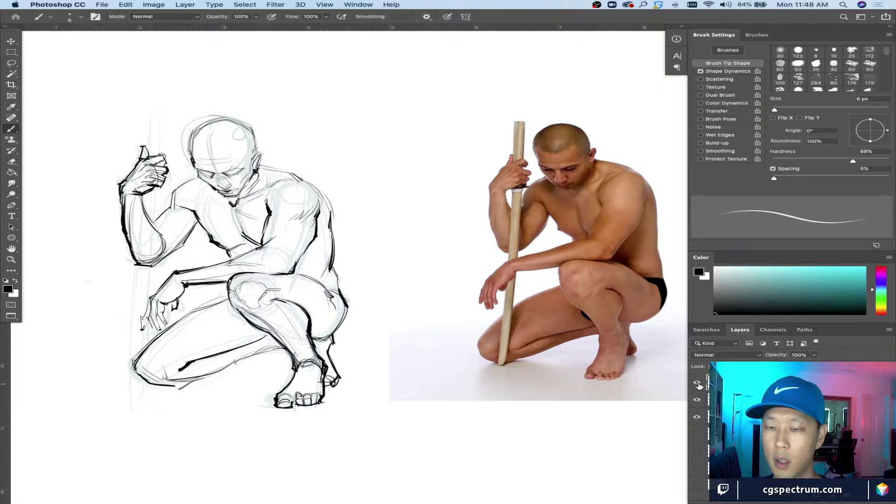
pyautogui.click(696, 383)
pyautogui.click(696, 383)
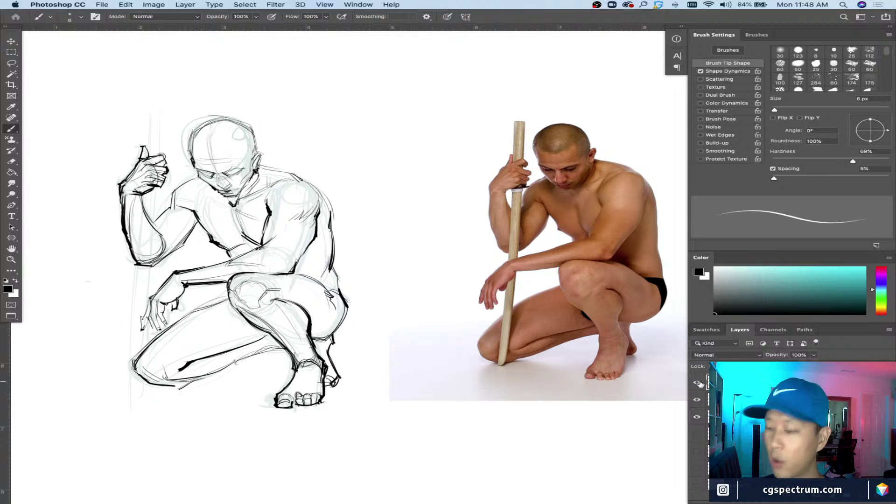
pyautogui.press('super+minus')
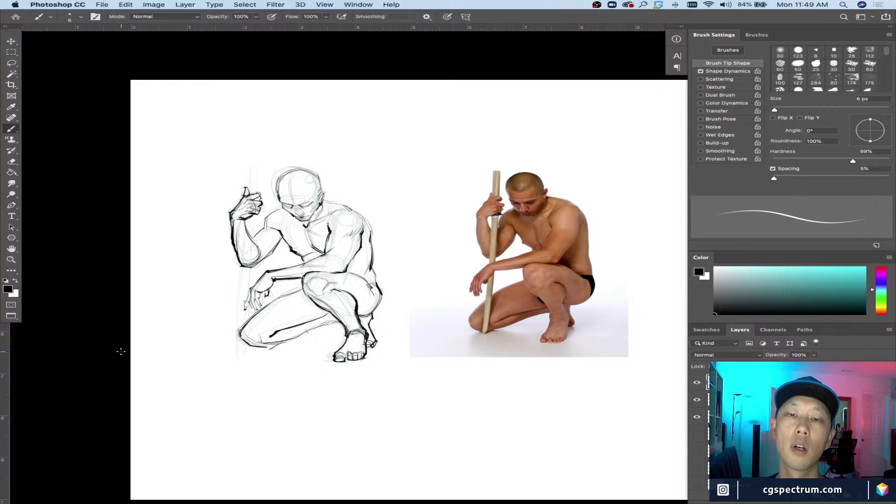
pyautogui.click(697, 383)
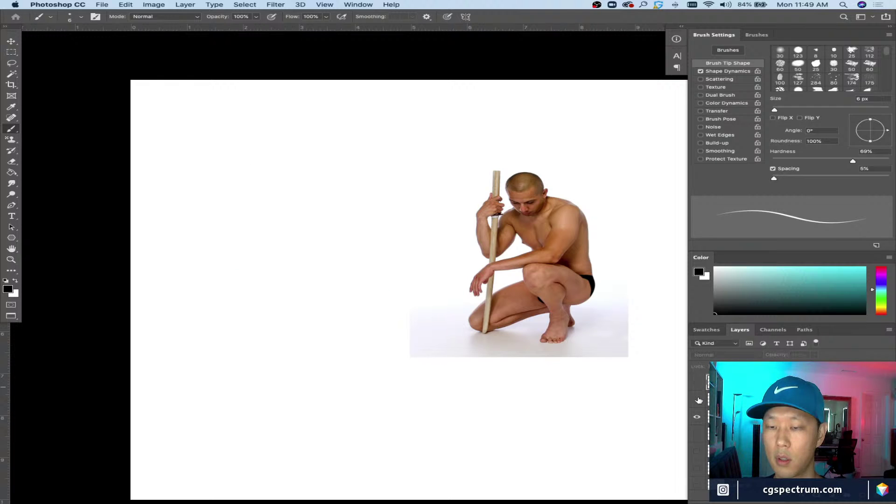
pyautogui.click(697, 382)
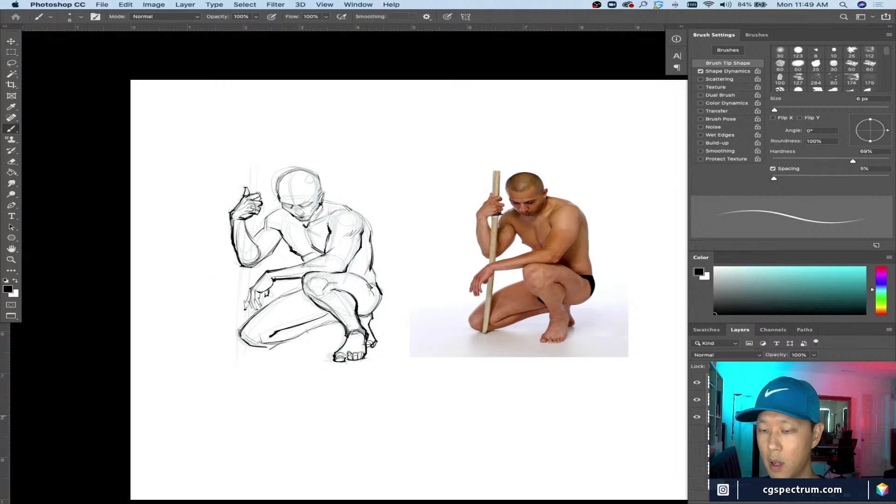
# Step: Group the finished drawing's layers with its reference photo, add a new layer above and hide the group
pyautogui.hotkey('ctrl', 'g')
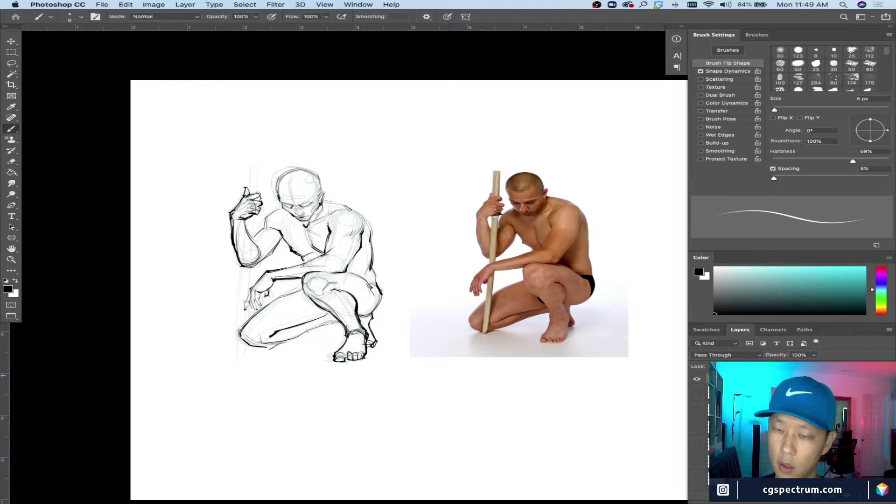
pyautogui.hotkey('ctrl', 'shift', 'alt', 'n')
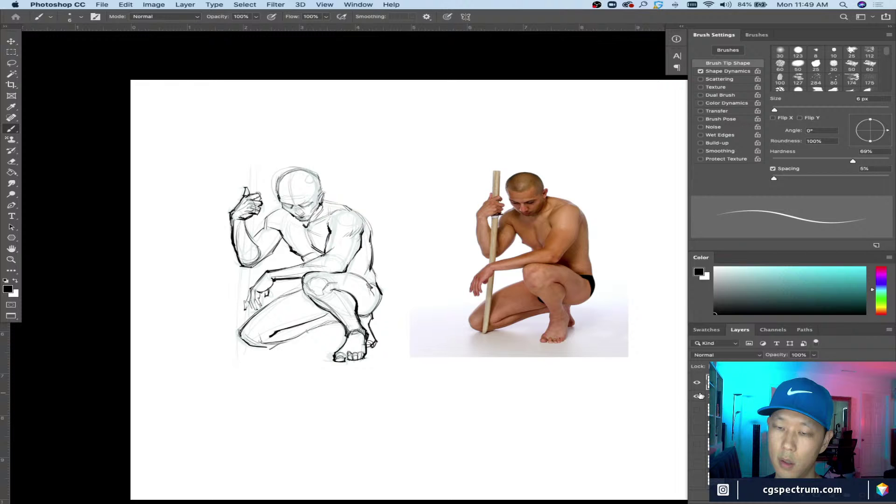
pyautogui.click(697, 396)
# Step: Place the photo of the man sitting on a stool, scaled down in the right half of the canvas
pyautogui.press('Tab')
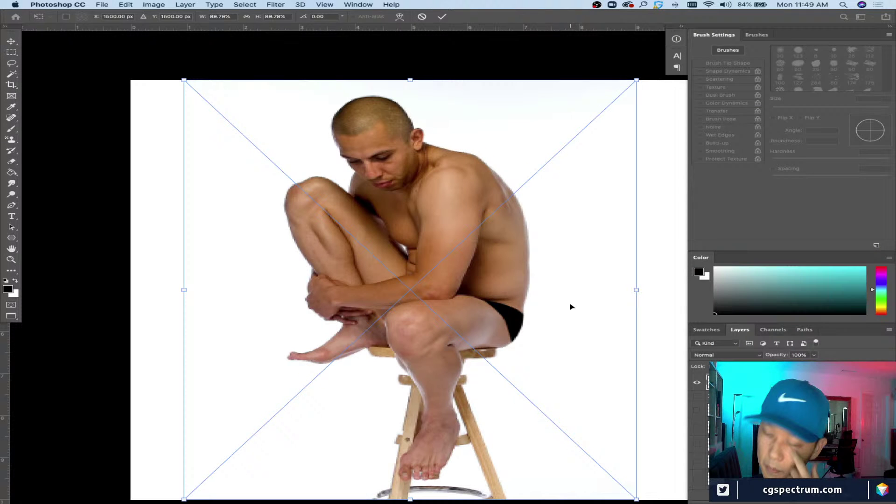
pyautogui.moveTo(184, 81); pyautogui.dragTo(414, 158)
pyautogui.press('Return')
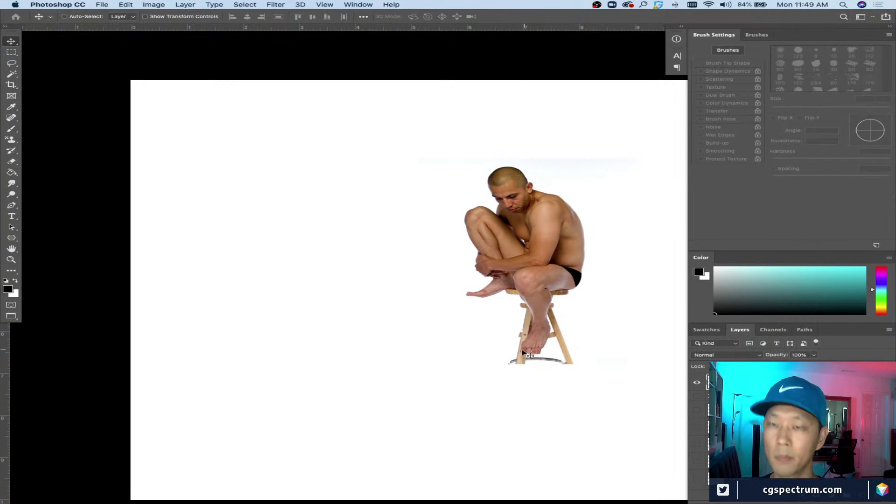
pyautogui.moveTo(515, 354)
pyautogui.mouseDown()
pyautogui.moveTo(537, 340)
pyautogui.moveTo(542, 321)
pyautogui.moveTo(518, 333)
pyautogui.moveTo(528, 332)
pyautogui.mouseUp()
# Step: Add a new layer above the stool photo and set the brush colour to a mid grey
pyautogui.press('super+alt+shift+n')
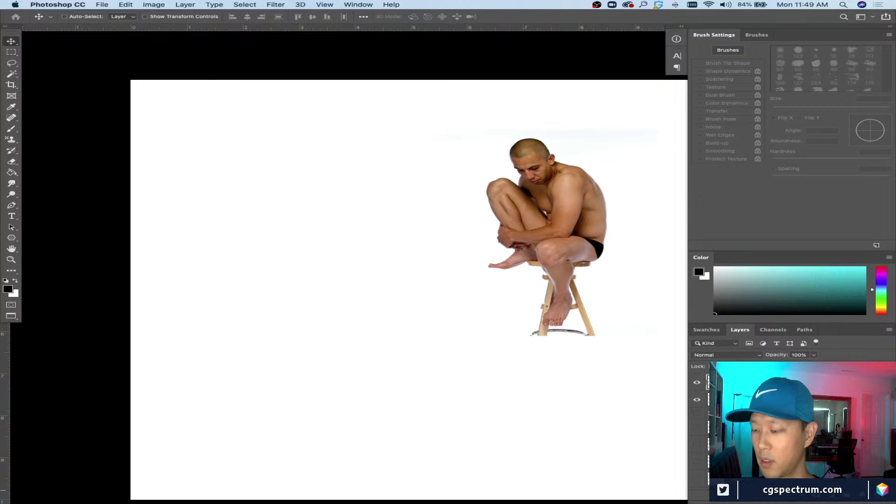
pyautogui.press('b')
pyautogui.press('super+equal')
pyautogui.hscroll(2, 394, 322)
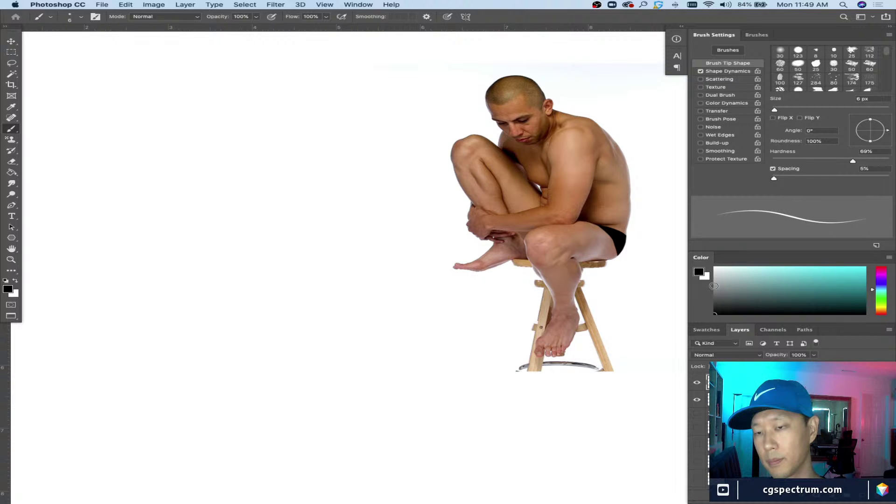
pyautogui.moveTo(714, 286); pyautogui.dragTo(705, 293)
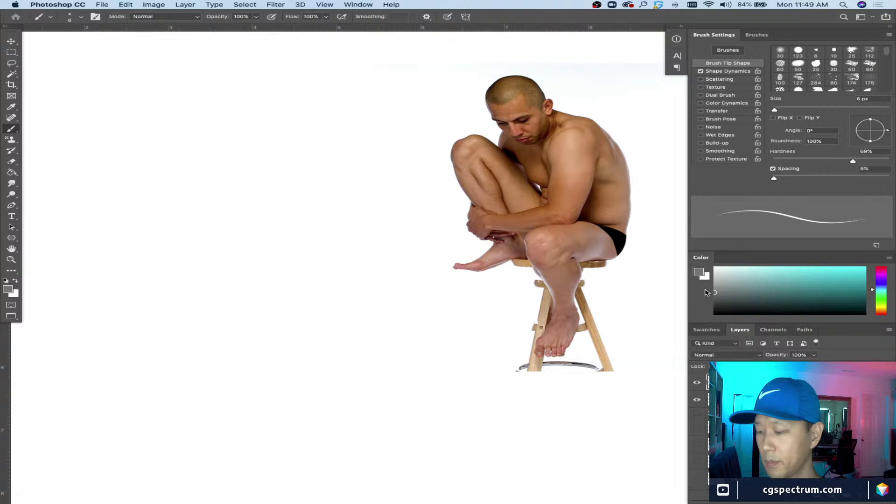
pyautogui.scroll(3, 324, 204)
pyautogui.hscroll(-2, 324, 203)
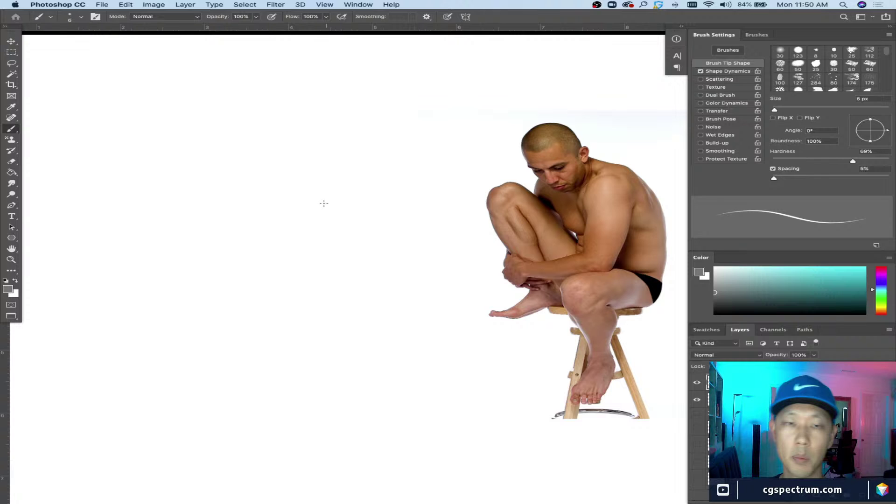
# Step: Set the brush size to 8 px and sketch the head as an oval with a slanted face line beside the stool photo
pyautogui.press('super+minus')
pyautogui.press('[')
pyautogui.press('[')
pyautogui.press('[')
pyautogui.press('[')
pyautogui.press('[')
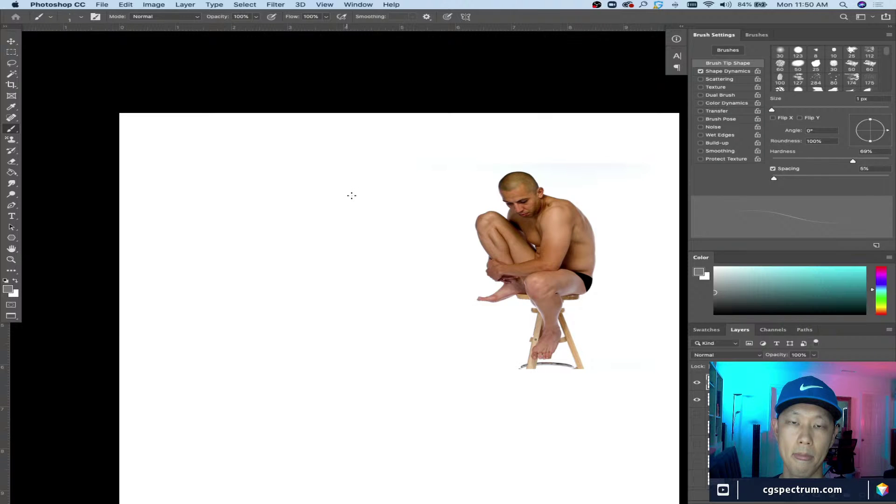
pyautogui.press(']')
pyautogui.press(']')
pyautogui.press(']')
pyautogui.press(']')
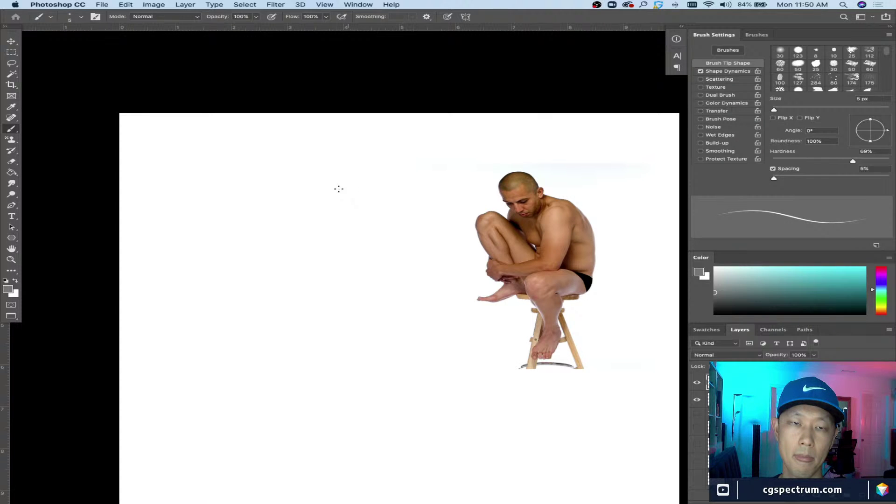
pyautogui.press(']')
pyautogui.press(']')
pyautogui.press(']')
pyautogui.moveTo(338, 188); pyautogui.dragTo(308, 195)
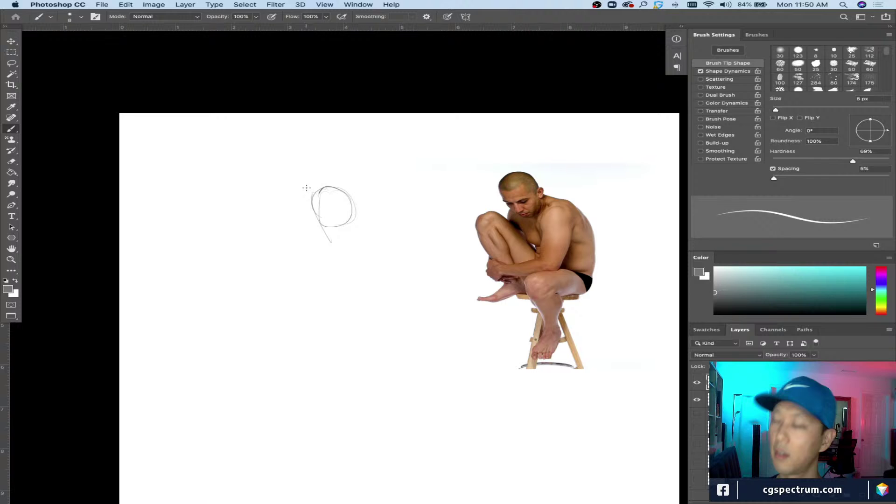
pyautogui.moveTo(310, 192)
pyautogui.mouseDown()
pyautogui.moveTo(318, 220)
pyautogui.moveTo(320, 195)
pyautogui.mouseUp()
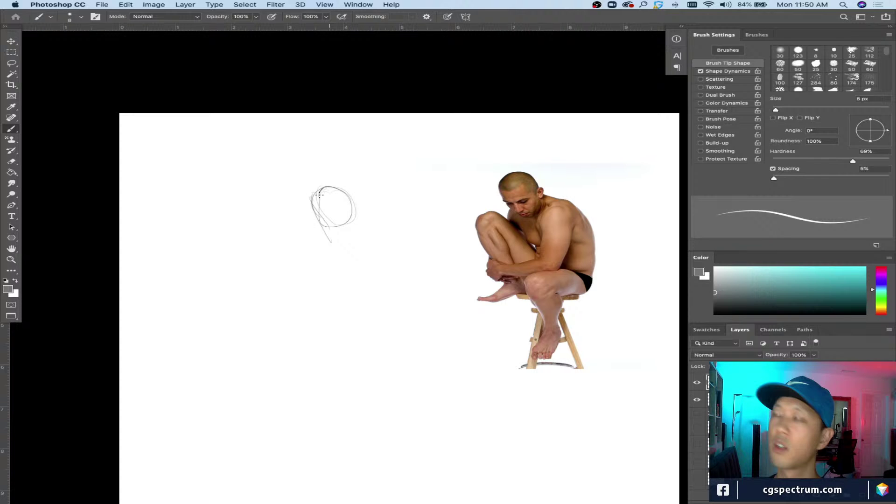
# Step: Sketch the shoulders, rounded torso and hips, continuing into the lowered leg's thigh, knee, calf and foot
pyautogui.moveTo(332, 227); pyautogui.dragTo(378, 233)
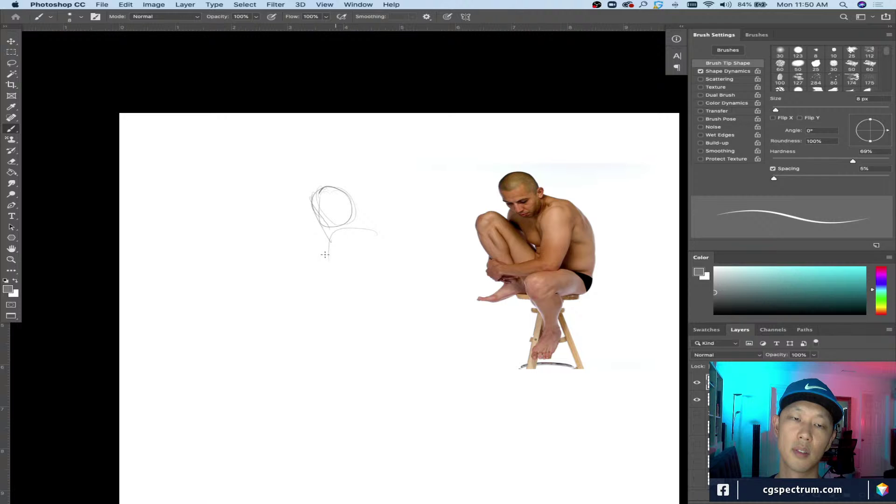
pyautogui.moveTo(325, 254)
pyautogui.mouseDown()
pyautogui.moveTo(334, 214)
pyautogui.moveTo(403, 273)
pyautogui.mouseUp()
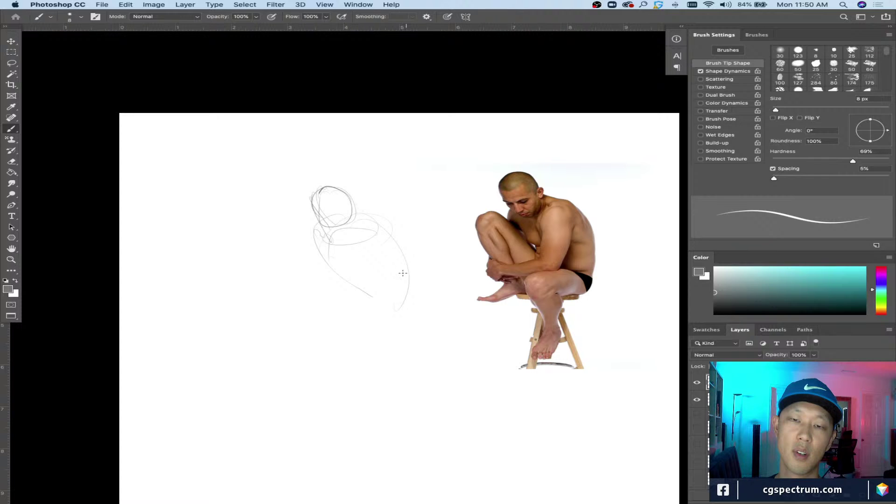
pyautogui.moveTo(375, 224)
pyautogui.mouseDown()
pyautogui.moveTo(404, 287)
pyautogui.moveTo(328, 307)
pyautogui.moveTo(347, 308)
pyautogui.moveTo(388, 336)
pyautogui.moveTo(316, 329)
pyautogui.moveTo(365, 392)
pyautogui.moveTo(349, 382)
pyautogui.moveTo(364, 412)
pyautogui.mouseUp()
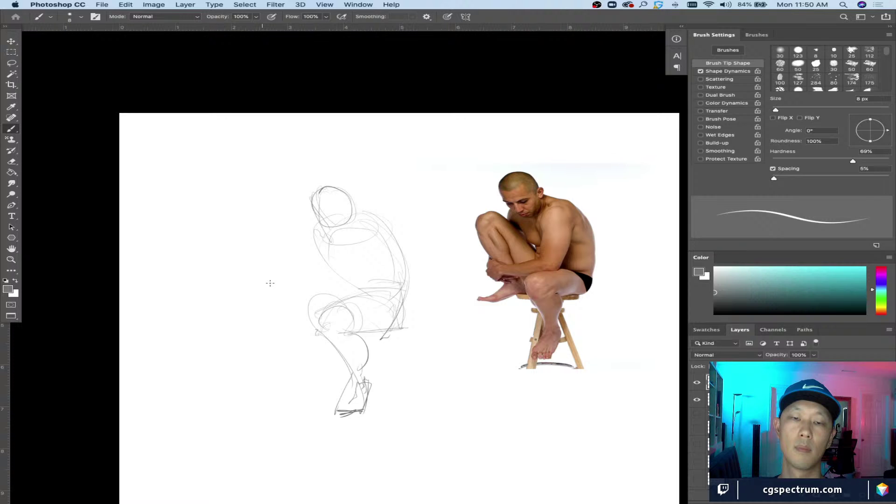
# Step: Sketch the raised thigh's line and the near arm, from the shoulder and upper arm through the forearm to the clasped hands
pyautogui.moveTo(255, 228); pyautogui.dragTo(351, 288)
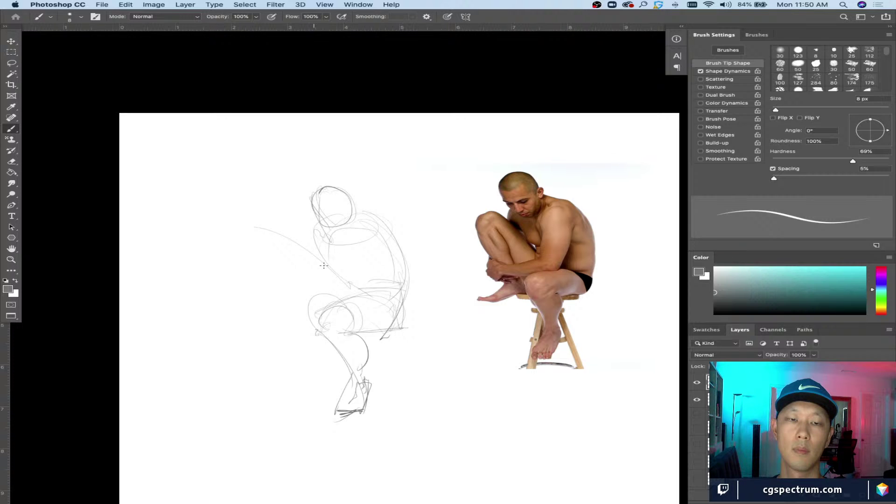
pyautogui.moveTo(359, 228); pyautogui.dragTo(396, 278)
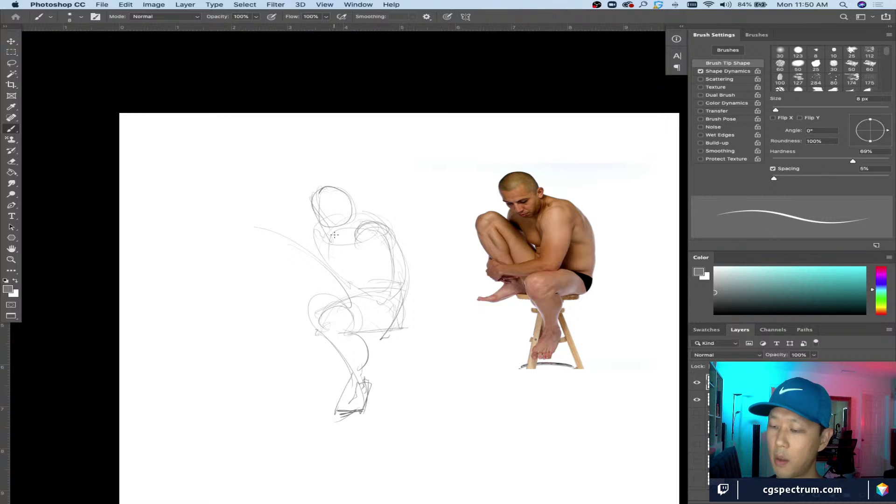
pyautogui.press('super+z')
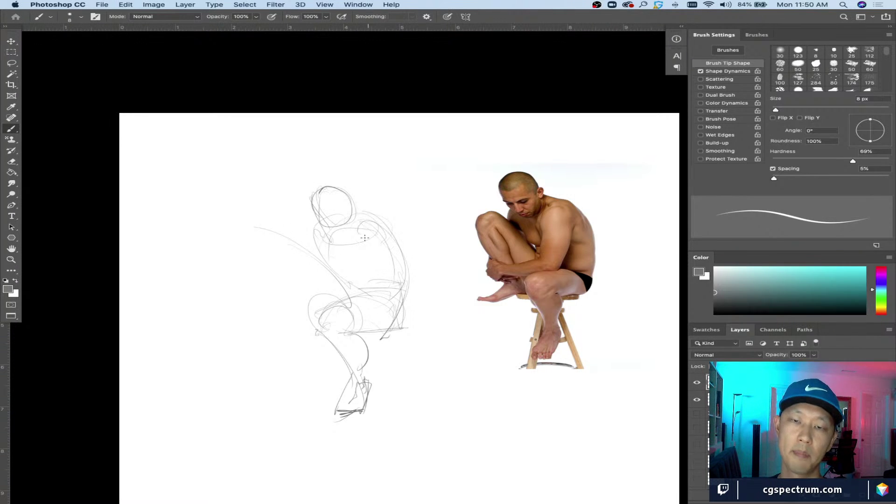
pyautogui.moveTo(380, 294); pyautogui.dragTo(392, 236)
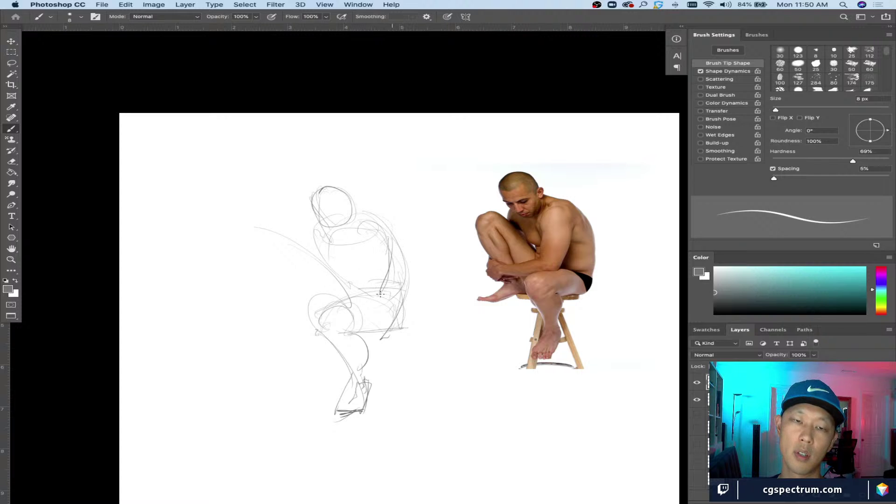
pyautogui.moveTo(388, 279)
pyautogui.mouseDown()
pyautogui.moveTo(387, 247)
pyautogui.moveTo(356, 232)
pyautogui.moveTo(365, 246)
pyautogui.moveTo(374, 218)
pyautogui.moveTo(363, 237)
pyautogui.moveTo(355, 297)
pyautogui.mouseUp()
pyautogui.moveTo(364, 235); pyautogui.dragTo(354, 296)
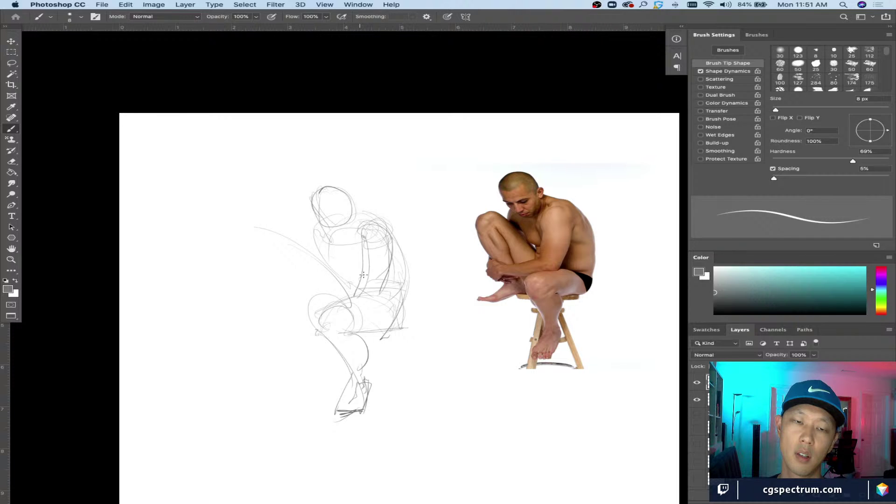
pyautogui.moveTo(363, 274)
pyautogui.mouseDown()
pyautogui.moveTo(313, 301)
pyautogui.moveTo(378, 298)
pyautogui.moveTo(290, 297)
pyautogui.moveTo(374, 296)
pyautogui.moveTo(301, 293)
pyautogui.moveTo(365, 278)
pyautogui.moveTo(354, 292)
pyautogui.moveTo(308, 298)
pyautogui.mouseUp()
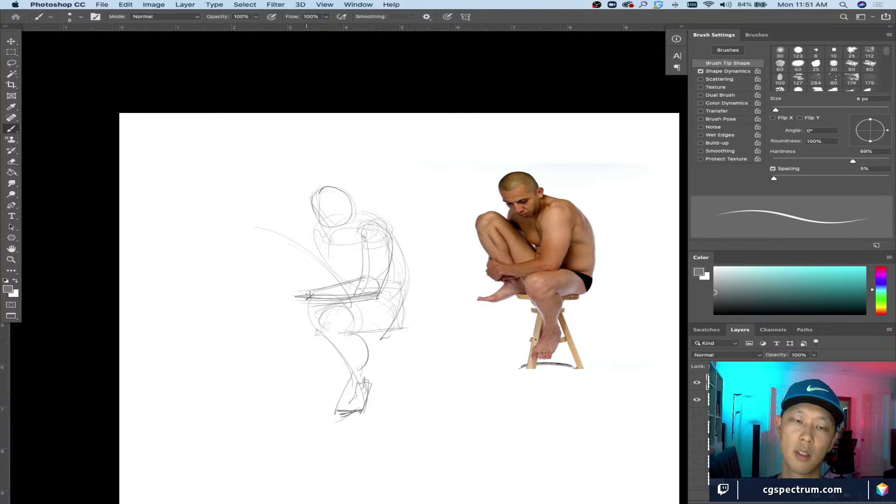
pyautogui.moveTo(309, 295)
pyautogui.mouseDown()
pyautogui.moveTo(291, 279)
pyautogui.moveTo(303, 279)
pyautogui.moveTo(292, 282)
pyautogui.moveTo(296, 299)
pyautogui.moveTo(308, 300)
pyautogui.moveTo(301, 303)
pyautogui.moveTo(384, 316)
pyautogui.moveTo(305, 307)
pyautogui.moveTo(283, 288)
pyautogui.mouseUp()
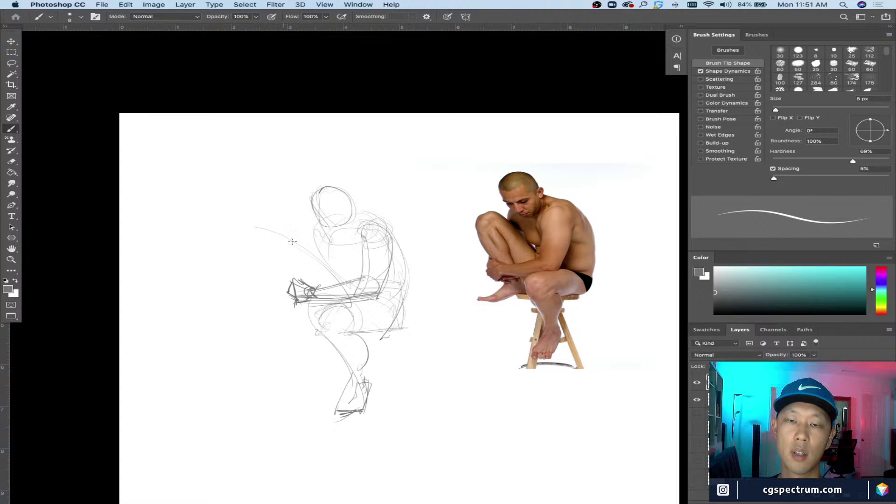
# Step: Sketch the raised leg's bent knee, shin and foot, and add long slanted lines for the stool legs
pyautogui.moveTo(293, 241)
pyautogui.mouseDown()
pyautogui.moveTo(283, 288)
pyautogui.moveTo(308, 241)
pyautogui.moveTo(343, 273)
pyautogui.mouseUp()
pyautogui.moveTo(305, 306)
pyautogui.mouseDown()
pyautogui.moveTo(287, 329)
pyautogui.moveTo(317, 332)
pyautogui.moveTo(269, 336)
pyautogui.mouseUp()
pyautogui.moveTo(271, 335)
pyautogui.mouseDown()
pyautogui.moveTo(325, 342)
pyautogui.moveTo(332, 384)
pyautogui.mouseUp()
pyautogui.moveTo(331, 347); pyautogui.dragTo(312, 445)
pyautogui.moveTo(395, 331); pyautogui.dragTo(443, 498)
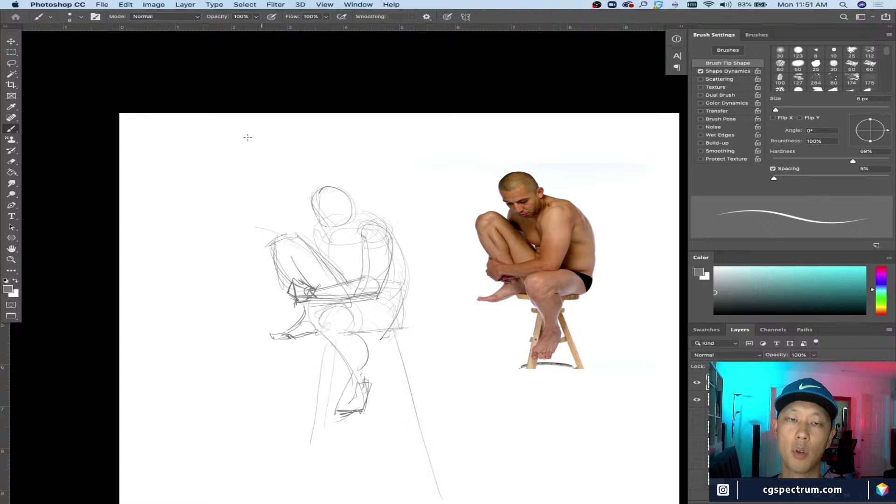
# Step: Draw the shoulder line, redraw the head's contour and jaw, and mark the brow and eyes on the lowered face
pyautogui.moveTo(354, 213)
pyautogui.mouseDown()
pyautogui.moveTo(394, 239)
pyautogui.moveTo(383, 222)
pyautogui.mouseUp()
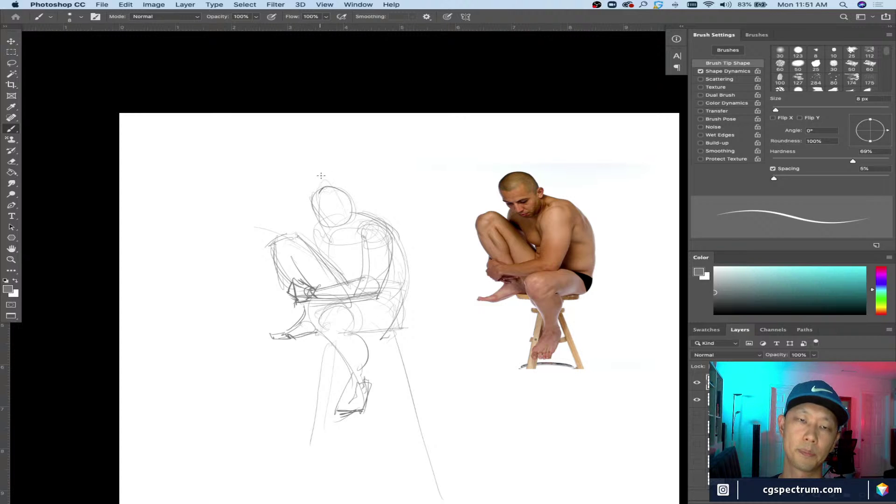
pyautogui.moveTo(328, 184); pyautogui.dragTo(353, 214)
pyautogui.moveTo(310, 189)
pyautogui.mouseDown()
pyautogui.moveTo(329, 186)
pyautogui.moveTo(356, 218)
pyautogui.mouseUp()
pyautogui.moveTo(339, 182)
pyautogui.mouseDown()
pyautogui.moveTo(355, 218)
pyautogui.moveTo(334, 179)
pyautogui.moveTo(301, 210)
pyautogui.moveTo(339, 235)
pyautogui.moveTo(307, 213)
pyautogui.mouseUp()
pyautogui.moveTo(319, 188)
pyautogui.mouseDown()
pyautogui.moveTo(308, 228)
pyautogui.moveTo(332, 207)
pyautogui.mouseUp()
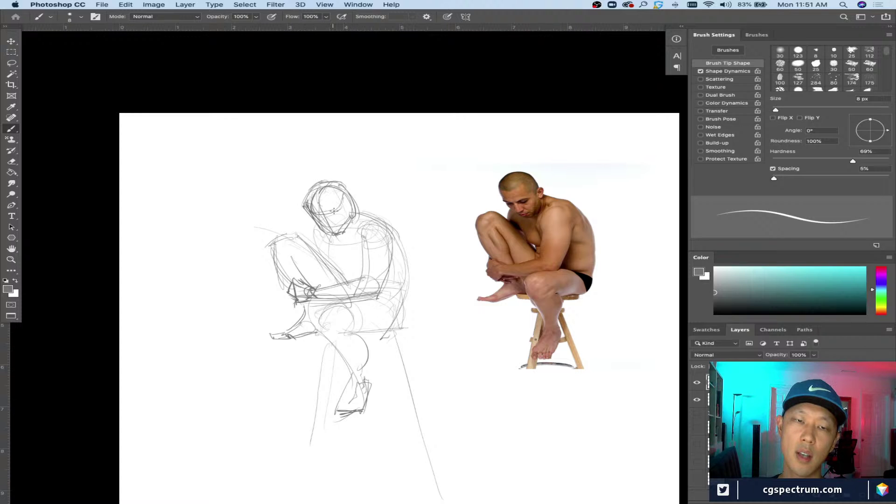
pyautogui.moveTo(322, 221); pyautogui.dragTo(314, 211)
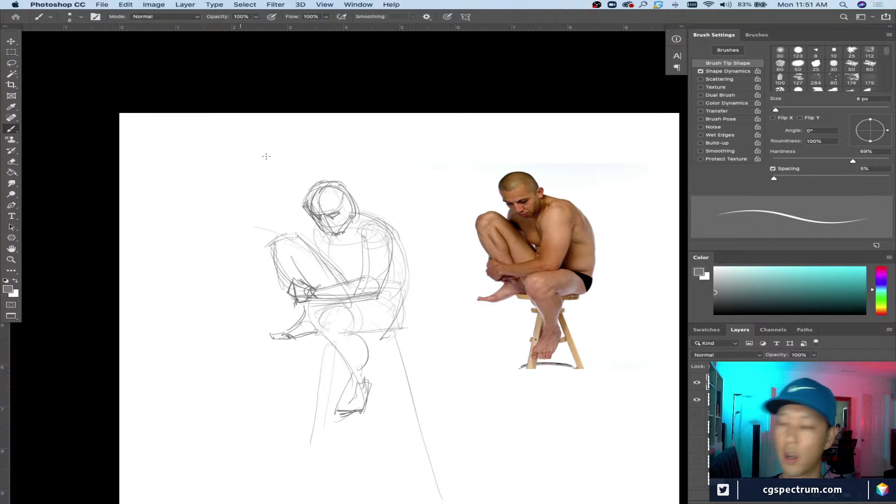
# Step: Trim the head's outer contour, darken the face's features, and firm up the shoulder line, chest and round shoulder joint
pyautogui.press('e')
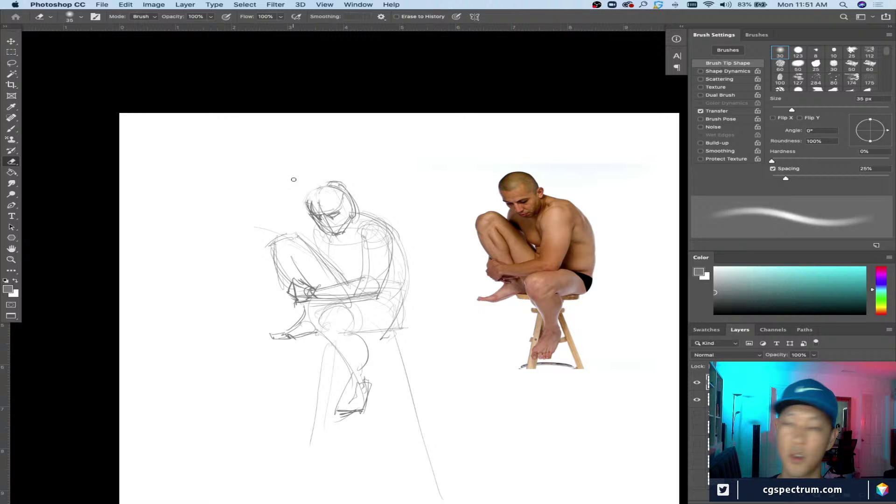
pyautogui.press('b')
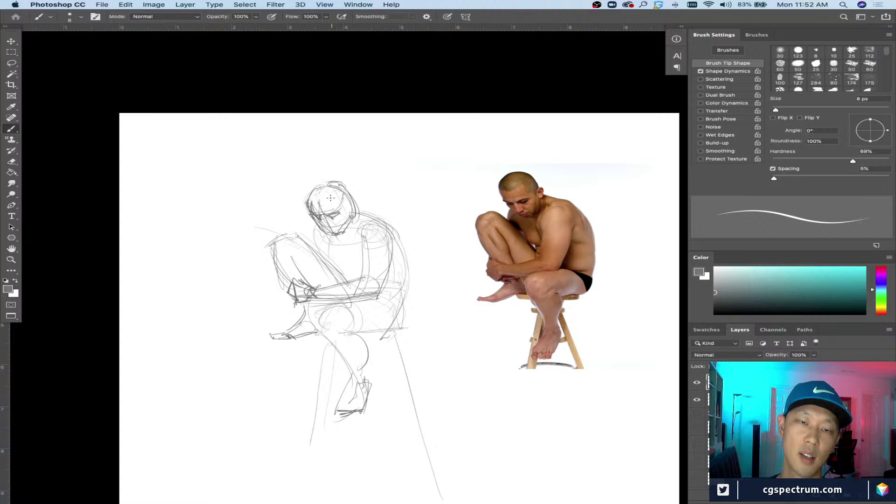
pyautogui.moveTo(331, 198)
pyautogui.mouseDown()
pyautogui.moveTo(310, 186)
pyautogui.moveTo(326, 182)
pyautogui.mouseUp()
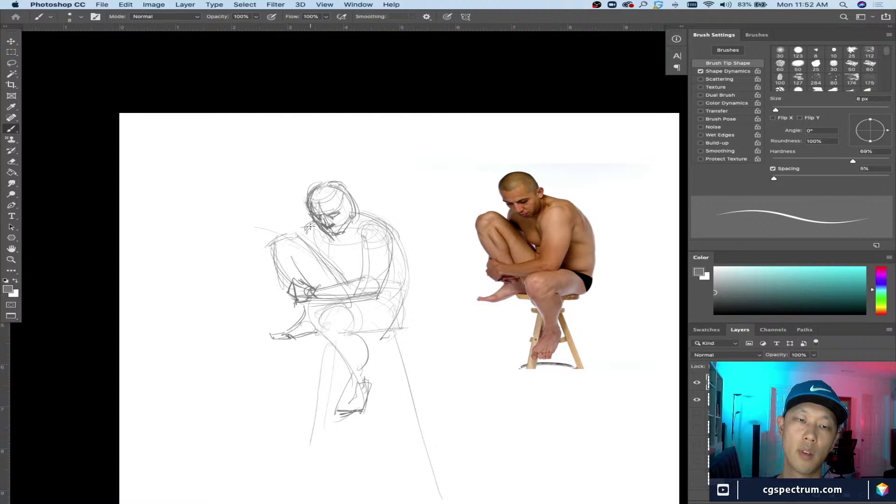
pyautogui.moveTo(352, 216); pyautogui.dragTo(395, 223)
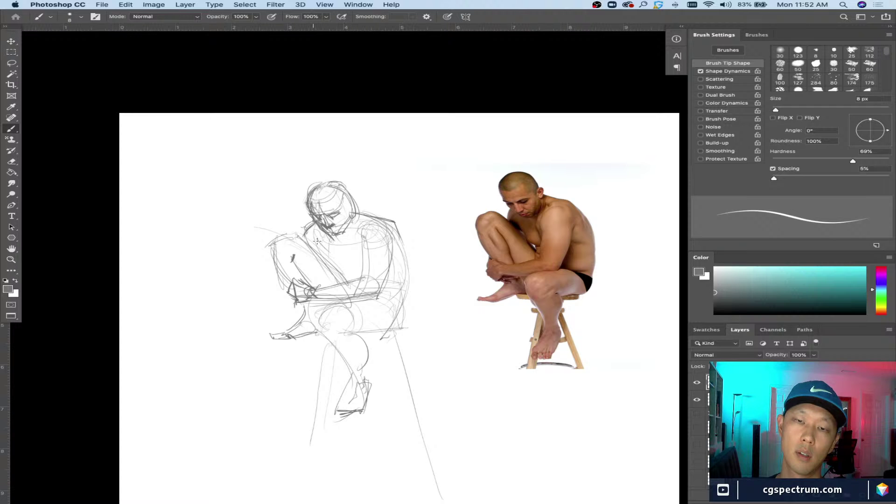
pyautogui.moveTo(316, 241)
pyautogui.mouseDown()
pyautogui.moveTo(377, 238)
pyautogui.moveTo(364, 250)
pyautogui.moveTo(370, 226)
pyautogui.moveTo(384, 254)
pyautogui.moveTo(374, 226)
pyautogui.moveTo(377, 254)
pyautogui.moveTo(353, 266)
pyautogui.mouseUp()
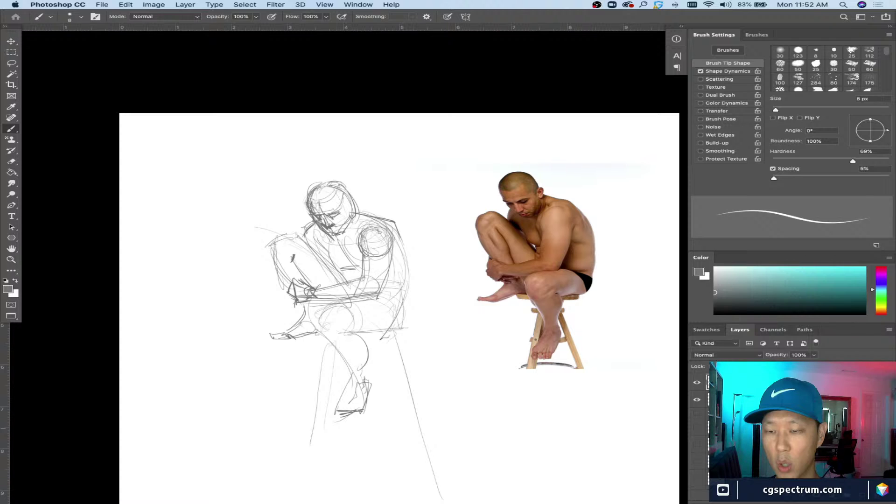
# Step: Add one new empty layer to the drawing
pyautogui.press('alt+shift+super+n')
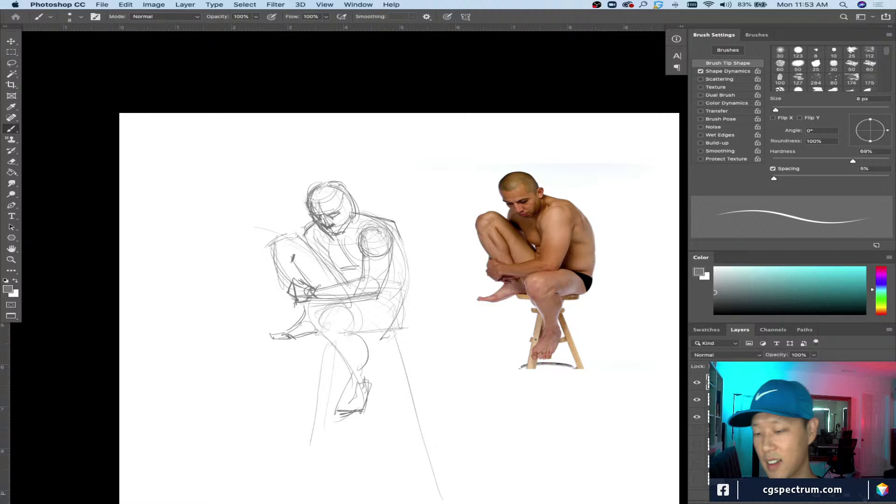
pyautogui.press('super+shift+alt+n')
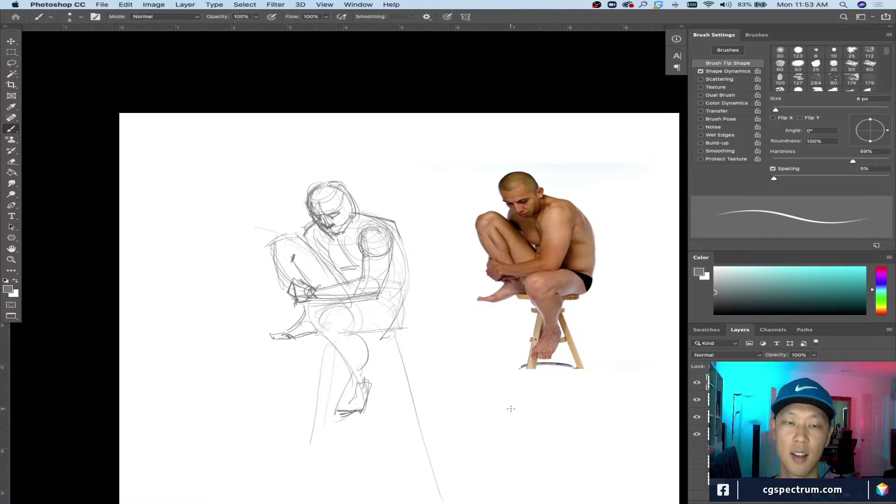
pyautogui.press('super+z')
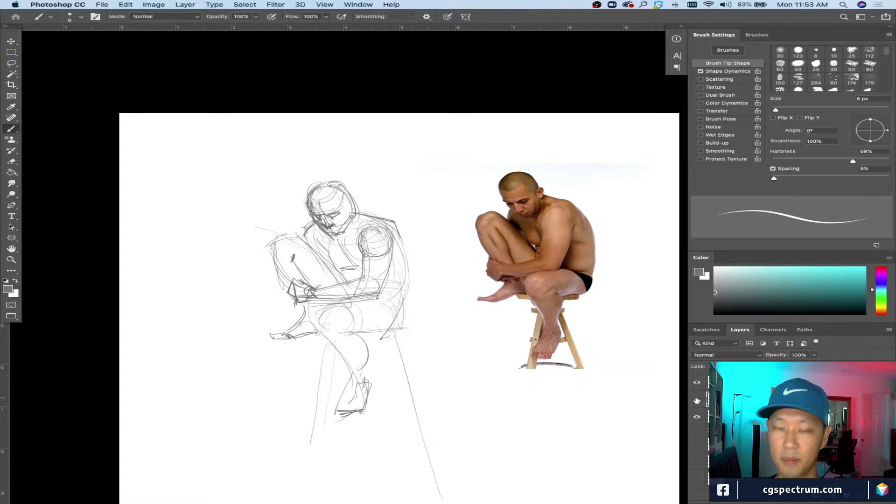
# Step: Scale the figure sketch up slightly with Free Transform so it extends a little higher and further left
pyautogui.press('super+t')
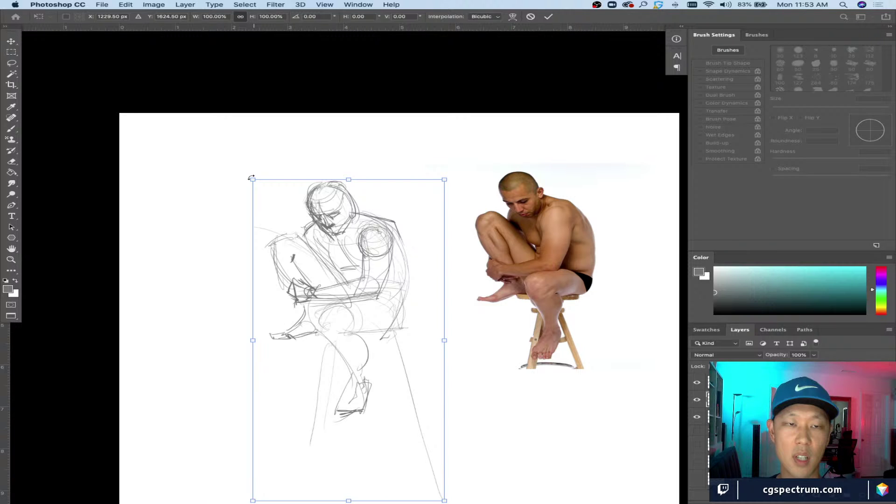
pyautogui.moveTo(251, 178); pyautogui.dragTo(241, 189)
pyautogui.press('Return')
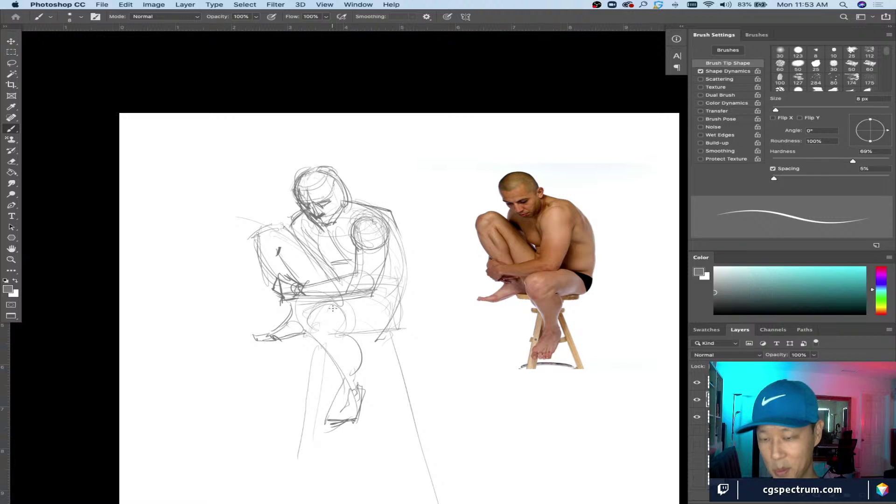
pyautogui.press('super+minus')
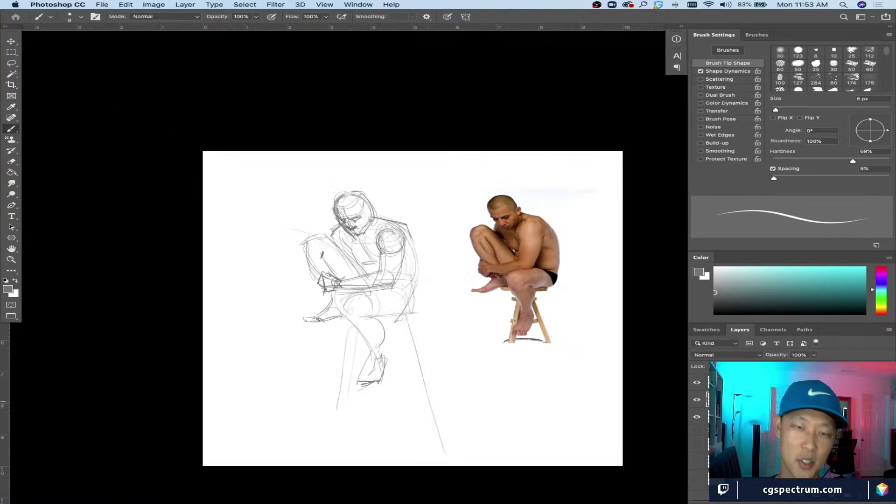
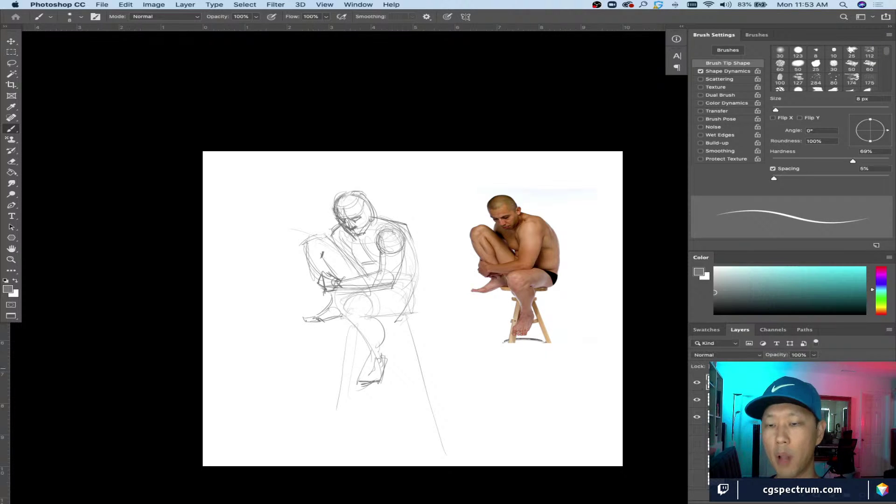
# Step: Select the sketch layer and set the brush size to 60 px
pyautogui.click(697, 399)
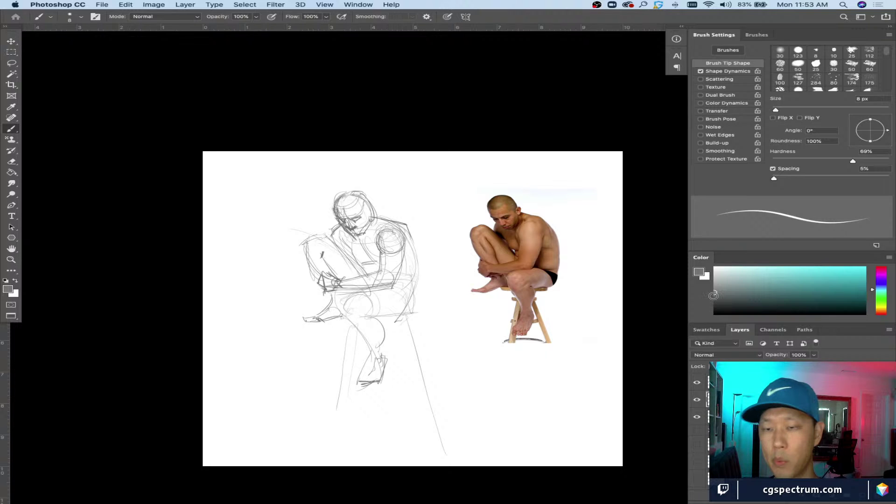
pyautogui.press('super+equal')
pyautogui.press(']')
pyautogui.press(']')
pyautogui.press(']')
pyautogui.press(']')
pyautogui.press(']')
pyautogui.press(']')
pyautogui.press(']')
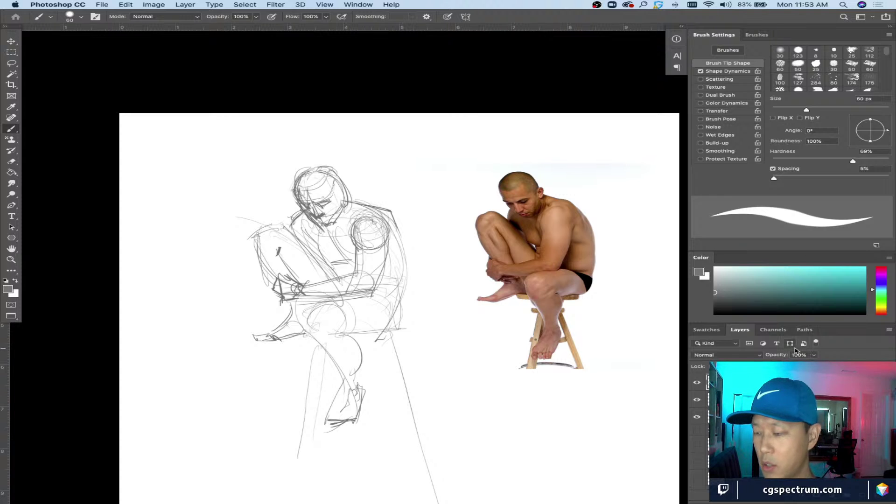
# Step: Darken the sketch lines with Levels, using a midtone input level of 0.43
pyautogui.press('super+u')
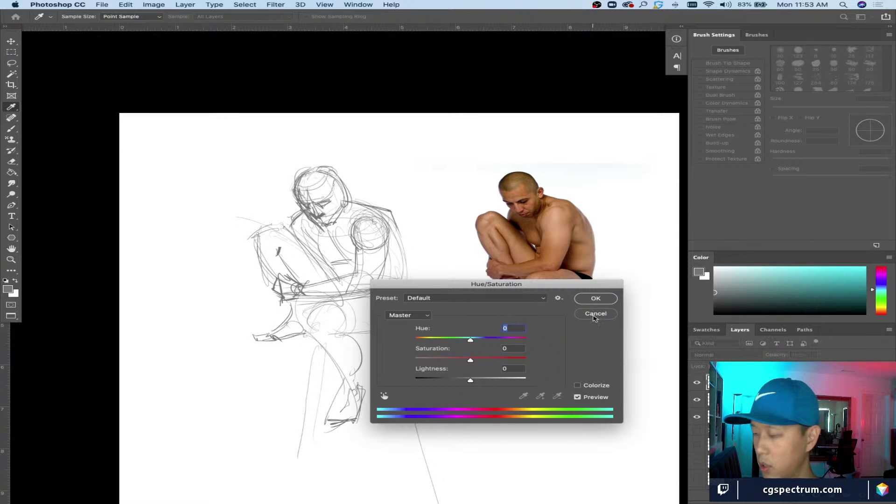
pyautogui.press('Escape')
pyautogui.press('super+l')
pyautogui.moveTo(657, 426); pyautogui.dragTo(691, 427)
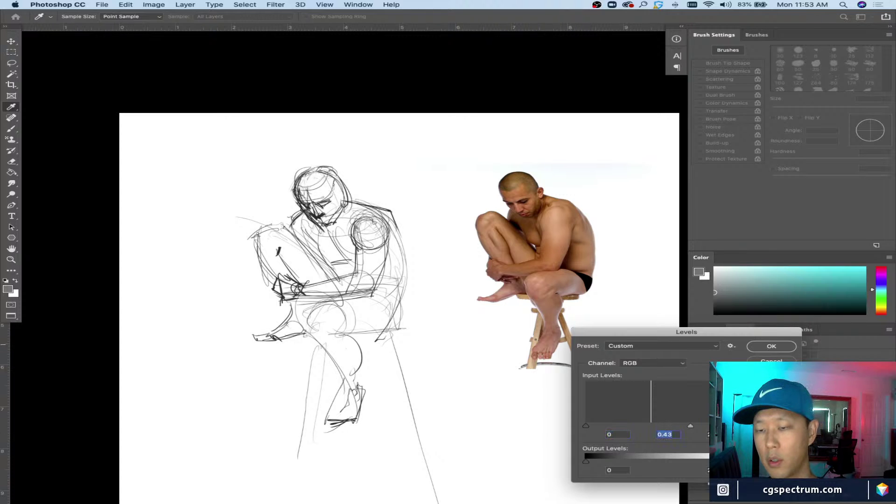
pyautogui.press('Return')
# Step: Fill the figure's head, torso, arms, hips and raised leg with flat mid grey beneath the sketch lines, adjusting the brush size as needed
pyautogui.press('b')
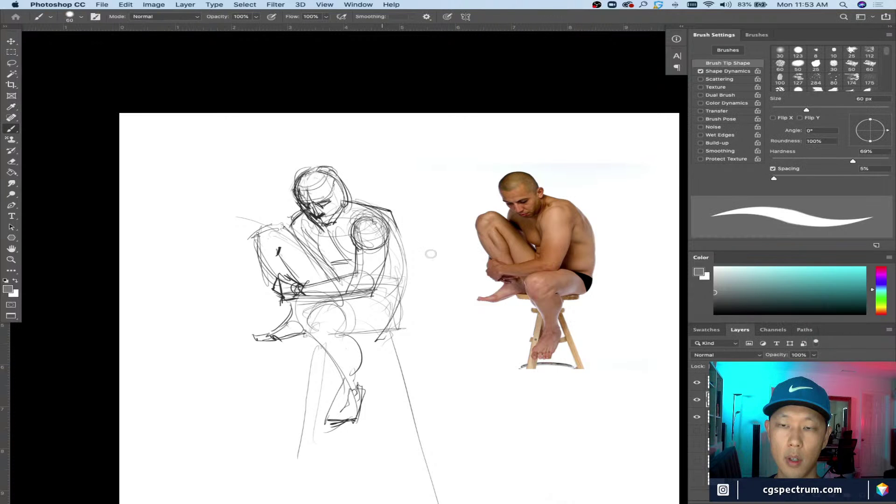
pyautogui.press(']')
pyautogui.press(']')
pyautogui.press(']')
pyautogui.moveTo(346, 273)
pyautogui.mouseDown()
pyautogui.moveTo(324, 187)
pyautogui.moveTo(307, 179)
pyautogui.moveTo(382, 219)
pyautogui.moveTo(376, 256)
pyautogui.moveTo(383, 215)
pyautogui.moveTo(388, 317)
pyautogui.moveTo(304, 224)
pyautogui.moveTo(286, 286)
pyautogui.moveTo(295, 305)
pyautogui.moveTo(367, 325)
pyautogui.moveTo(327, 337)
pyautogui.moveTo(348, 371)
pyautogui.mouseUp()
pyautogui.press('[')
pyautogui.press('[')
pyautogui.press(']')
pyautogui.press('[')
pyautogui.press('[')
pyautogui.press('[')
pyautogui.press(']')
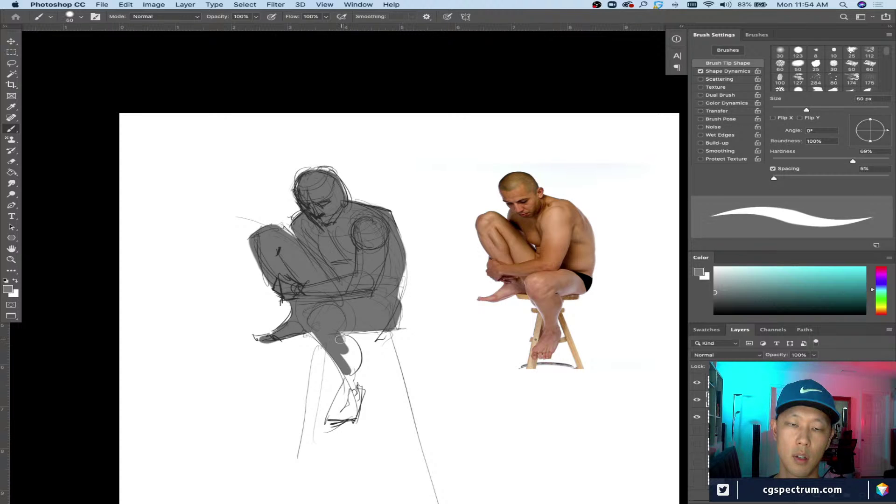
# Step: Fill the lowered leg's knee and calf with mid grey, continuing into the foot with a 50 px brush
pyautogui.moveTo(340, 339)
pyautogui.mouseDown()
pyautogui.moveTo(354, 354)
pyautogui.moveTo(321, 346)
pyautogui.moveTo(353, 392)
pyautogui.mouseUp()
pyautogui.press('[')
pyautogui.scroll(-5, 352, 392)
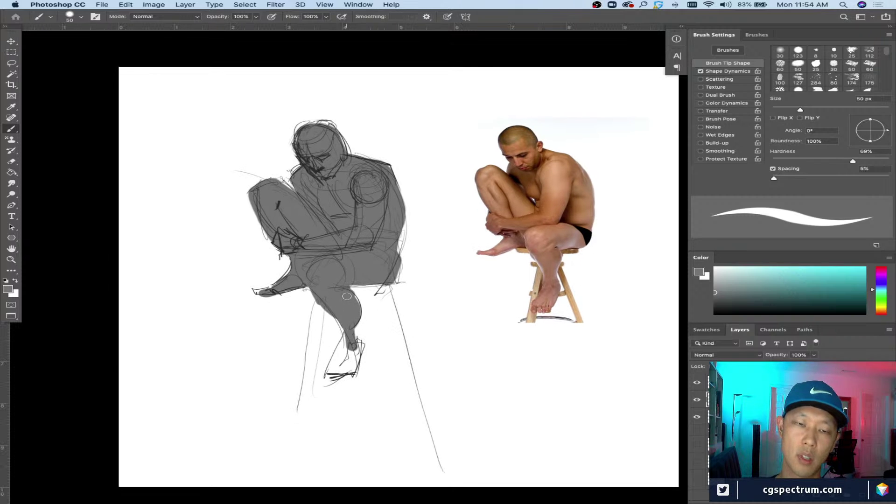
pyautogui.moveTo(353, 348)
pyautogui.mouseDown()
pyautogui.moveTo(331, 317)
pyautogui.moveTo(358, 340)
pyautogui.moveTo(353, 372)
pyautogui.moveTo(335, 366)
pyautogui.moveTo(342, 341)
pyautogui.moveTo(336, 368)
pyautogui.mouseUp()
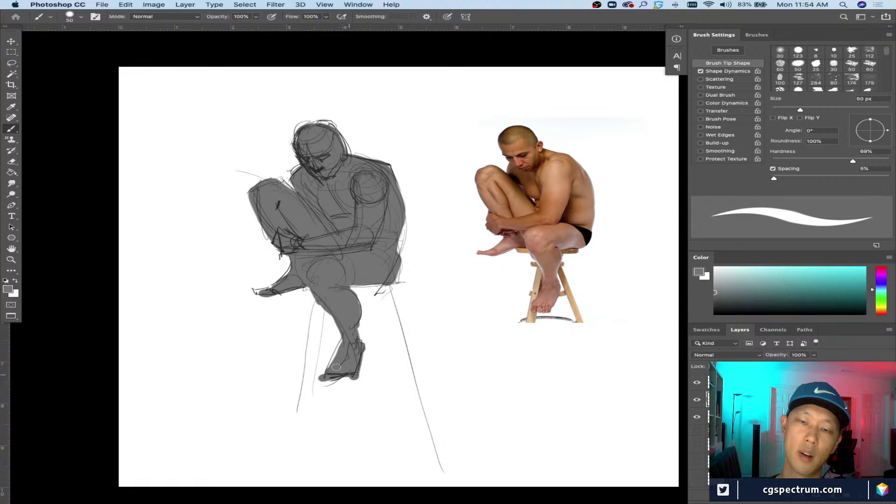
# Step: Clean up the grey fill's edges around the feet and behind the hips with a 35 px soft eraser
pyautogui.press('e')
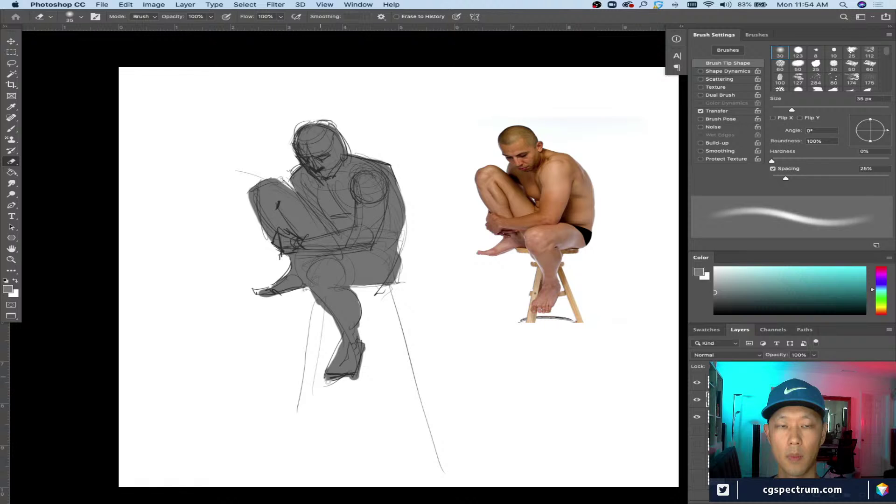
pyautogui.moveTo(238, 272); pyautogui.dragTo(248, 320)
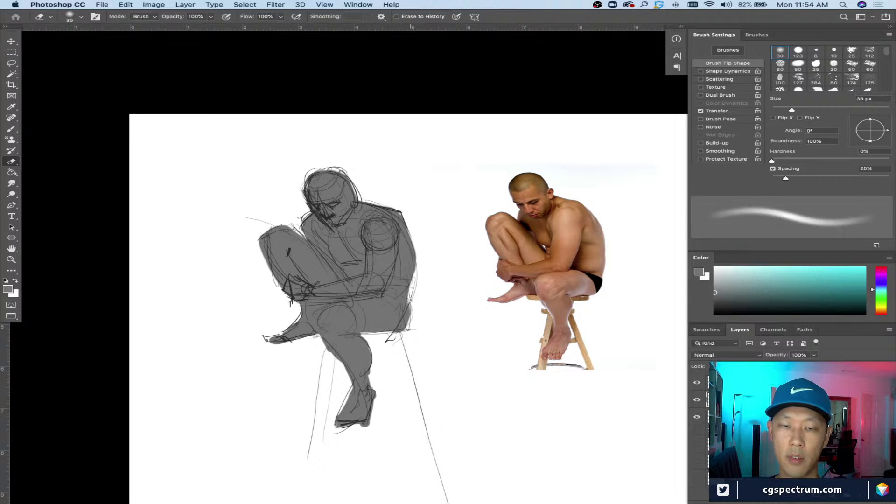
pyautogui.moveTo(410, 318); pyautogui.dragTo(399, 340)
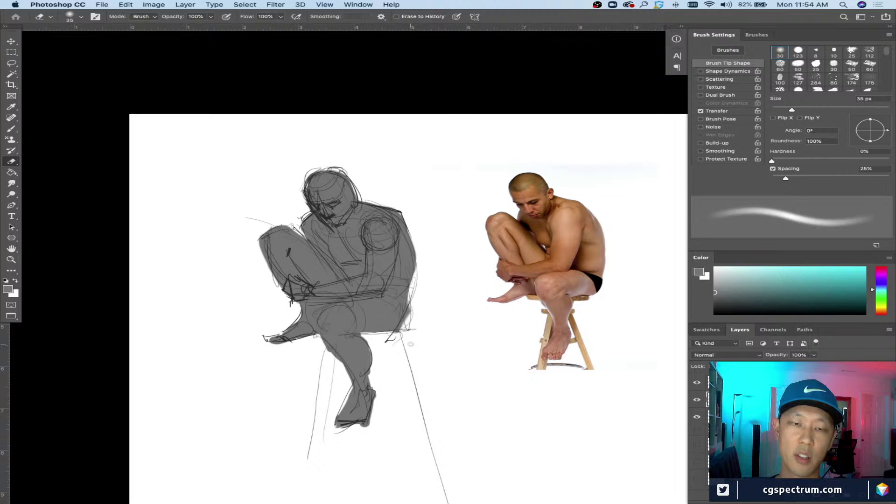
pyautogui.press('b')
pyautogui.hscroll(3, 486, 400)
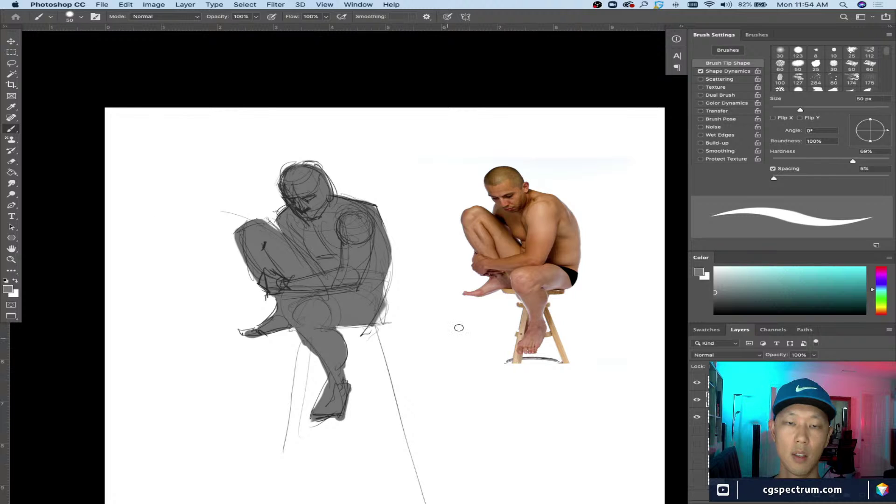
# Step: Lower the sketch layer's opacity to 34% and add a new empty layer for the refined line work
pyautogui.scroll(3, 459, 328)
pyautogui.hscroll(-2, 458, 327)
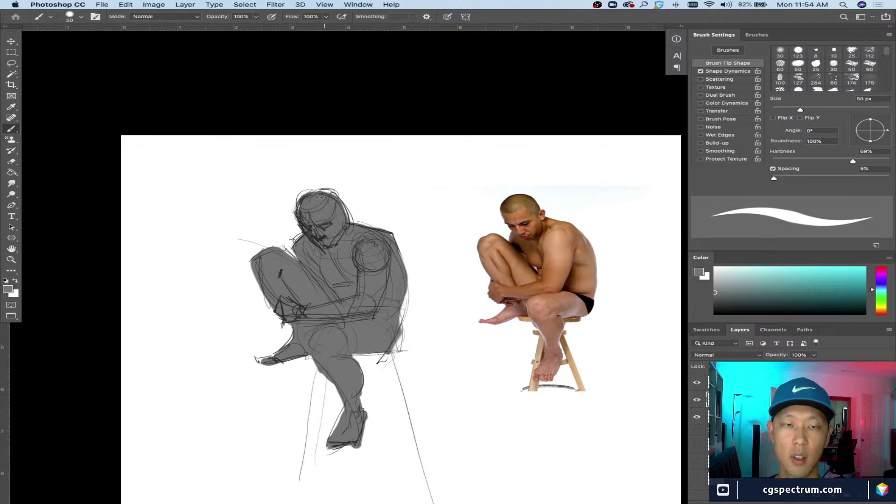
pyautogui.press(']')
pyautogui.press(']')
pyautogui.press(']')
pyautogui.press('[')
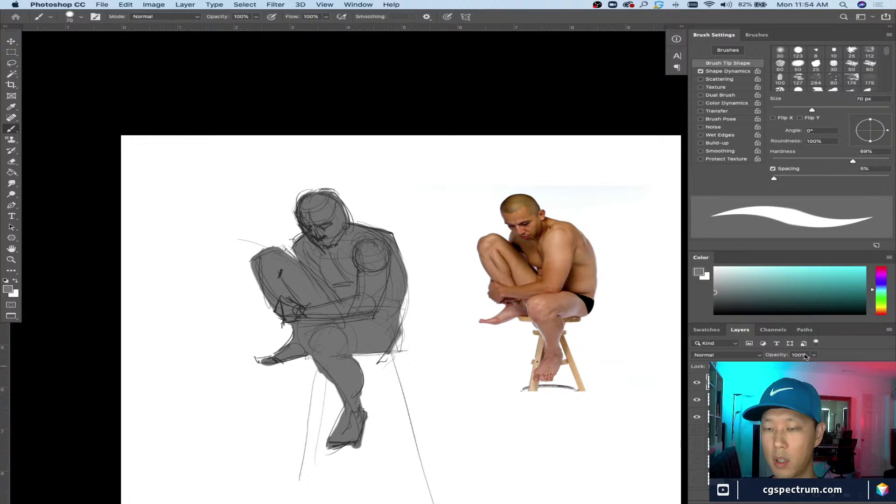
pyautogui.moveTo(814, 355); pyautogui.dragTo(782, 369)
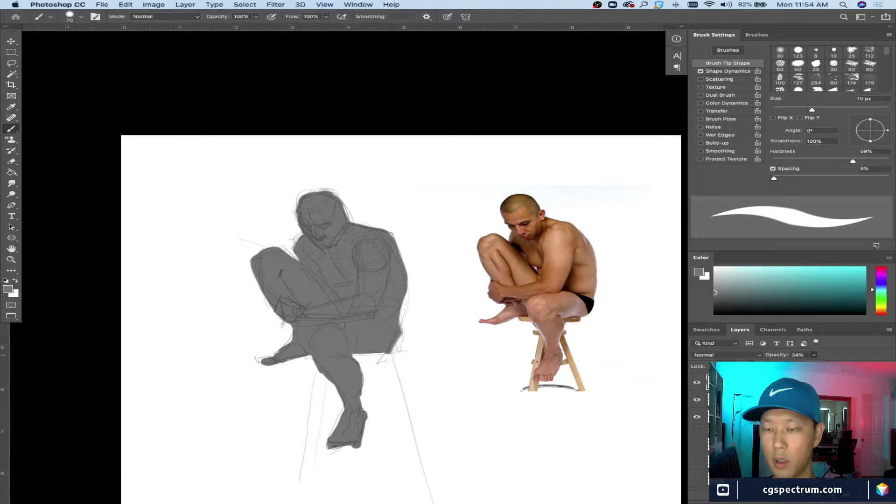
pyautogui.press('super+alt+shift+n')
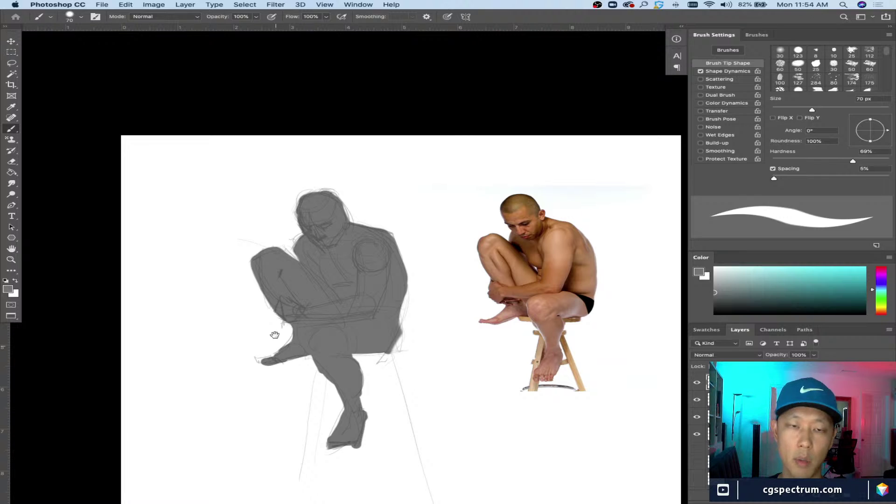
# Step: Set the painting colour to near-black for redrawing the figure's contours
pyautogui.scroll(-1, 281, 333)
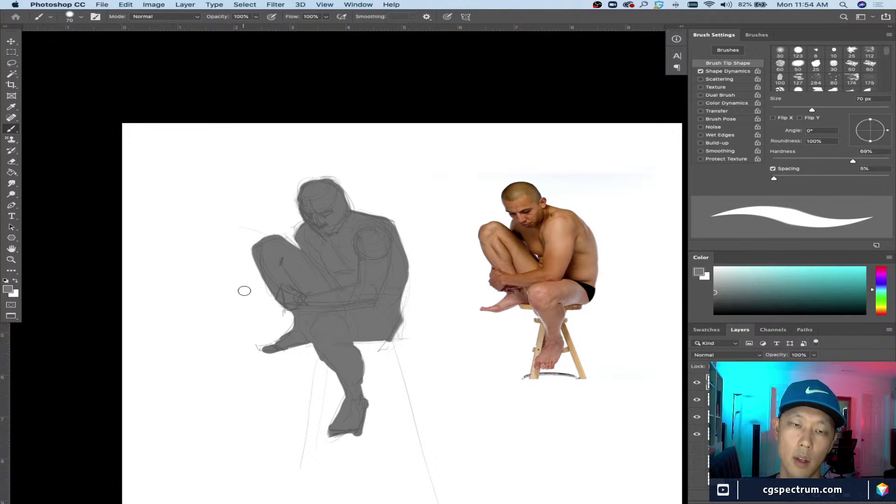
pyautogui.press('super+equal')
pyautogui.press('super+minus')
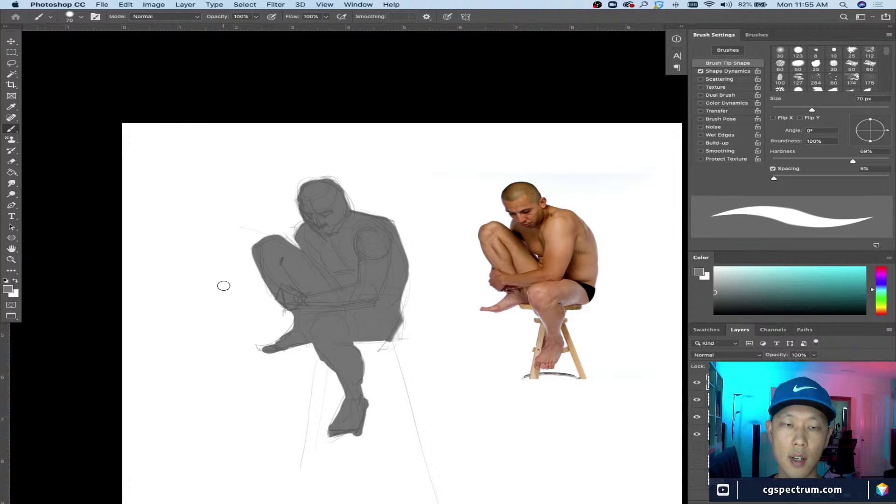
pyautogui.click(715, 309)
pyautogui.press('super+equal')
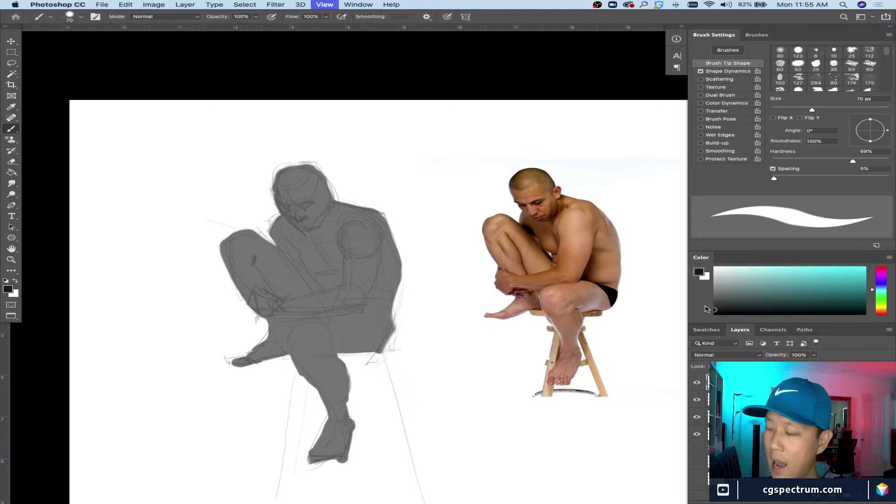
pyautogui.press('super+equal')
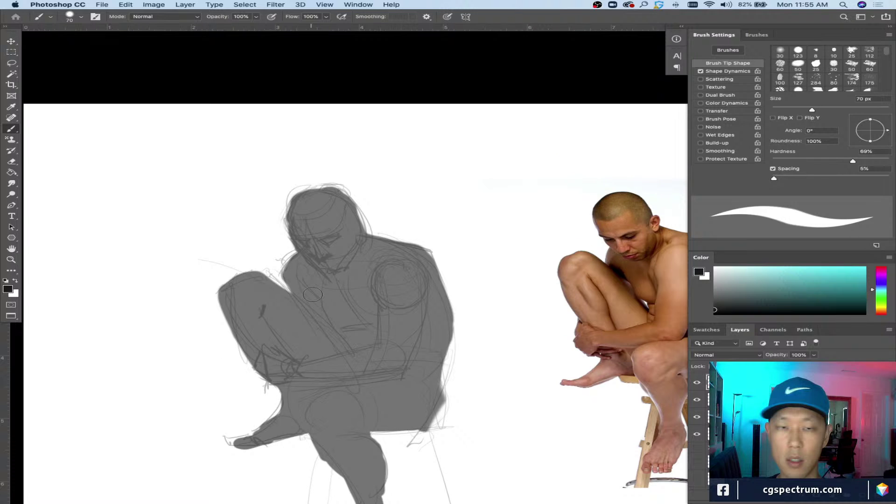
# Step: Redraw the head's jawline, facial features, ear and forehead contour in near-black with a 6 px brush
pyautogui.press('[')
pyautogui.press('[')
pyautogui.press('[')
pyautogui.press('[')
pyautogui.press('[')
pyautogui.press('[')
pyautogui.press('[')
pyautogui.press('[')
pyautogui.press('[')
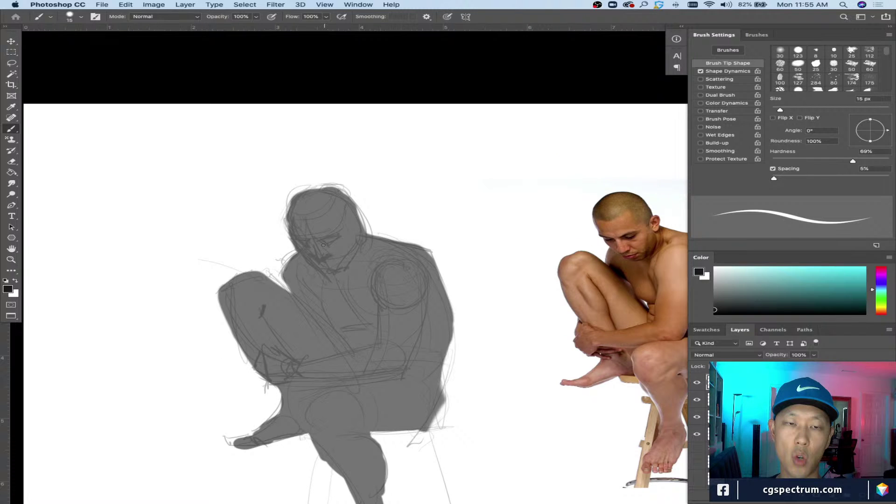
pyautogui.scroll(2, 324, 245)
pyautogui.hscroll(2, 324, 245)
pyautogui.press('[')
pyautogui.press('[')
pyautogui.press('[')
pyautogui.press('[')
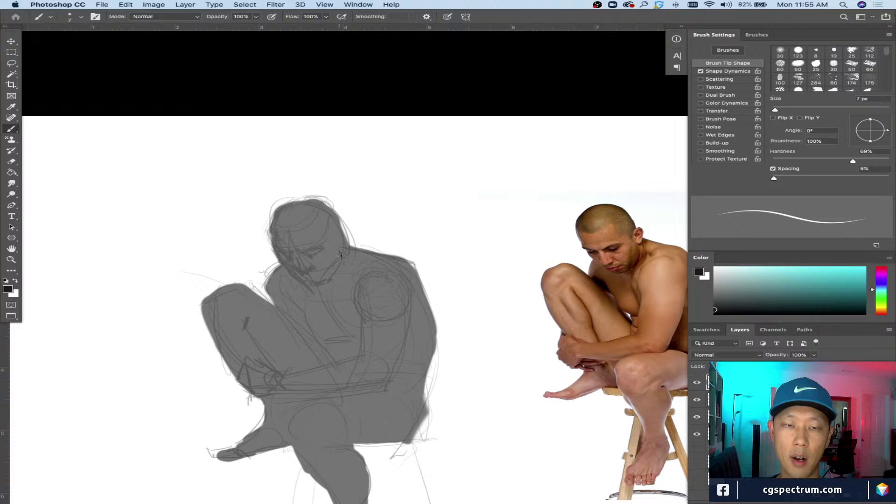
pyautogui.press('[')
pyautogui.moveTo(340, 255)
pyautogui.mouseDown()
pyautogui.moveTo(325, 281)
pyautogui.moveTo(308, 288)
pyautogui.mouseUp()
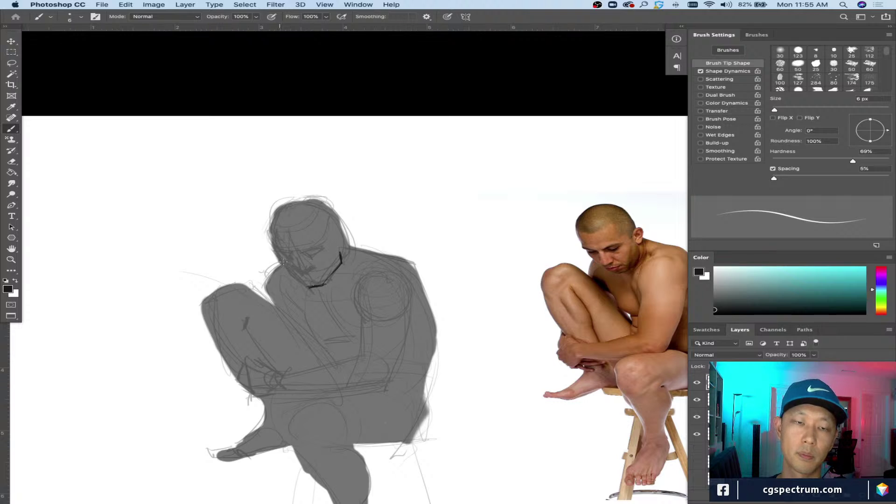
pyautogui.moveTo(275, 255)
pyautogui.mouseDown()
pyautogui.moveTo(303, 280)
pyautogui.moveTo(317, 270)
pyautogui.moveTo(296, 273)
pyautogui.moveTo(310, 254)
pyautogui.mouseUp()
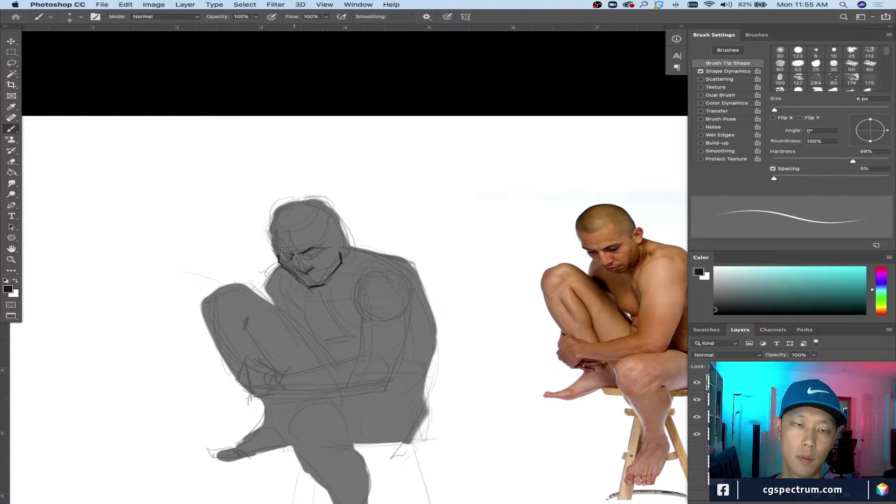
pyautogui.scroll(-2, 282, 251)
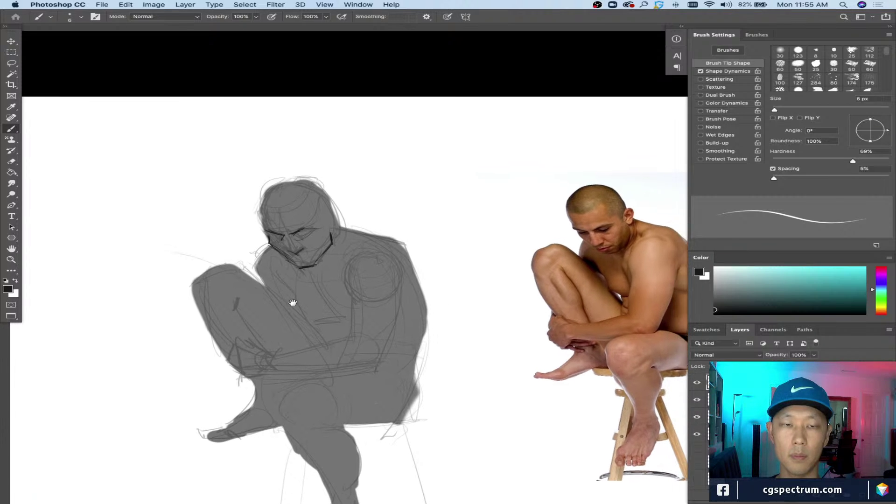
pyautogui.moveTo(334, 216)
pyautogui.mouseDown()
pyautogui.moveTo(336, 235)
pyautogui.moveTo(328, 229)
pyautogui.mouseUp()
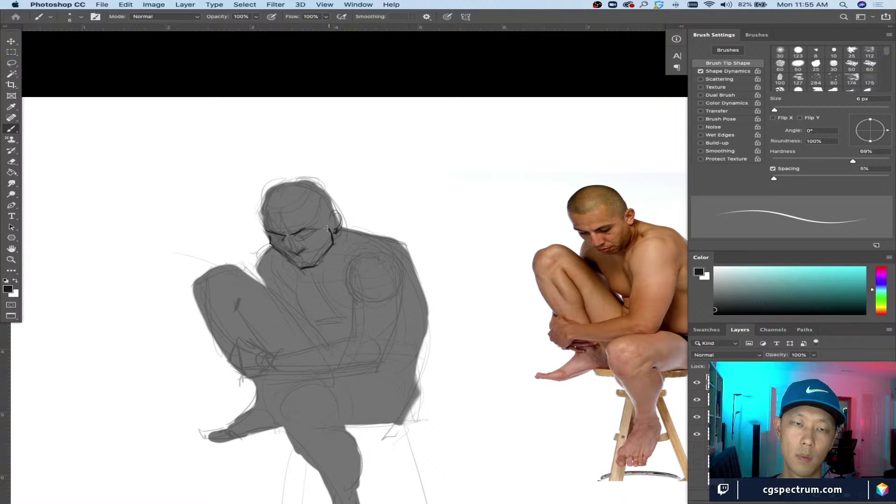
pyautogui.moveTo(267, 191); pyautogui.dragTo(263, 212)
# Step: Draw the front and back contours of the upper arm down to the elbow, and the curve over the lowered leg's thigh and knee
pyautogui.scroll(-2, 372, 296)
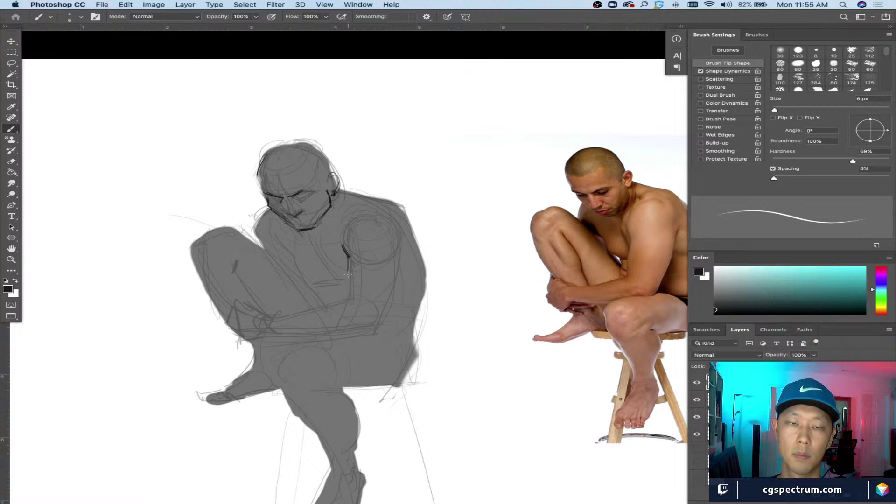
pyautogui.moveTo(318, 270); pyautogui.dragTo(283, 244)
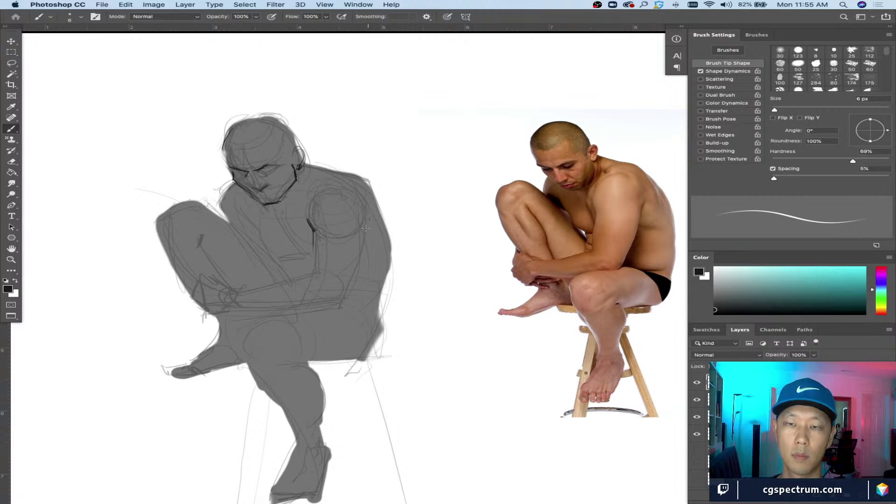
pyautogui.moveTo(369, 221)
pyautogui.mouseDown()
pyautogui.moveTo(362, 272)
pyautogui.moveTo(343, 308)
pyautogui.mouseUp()
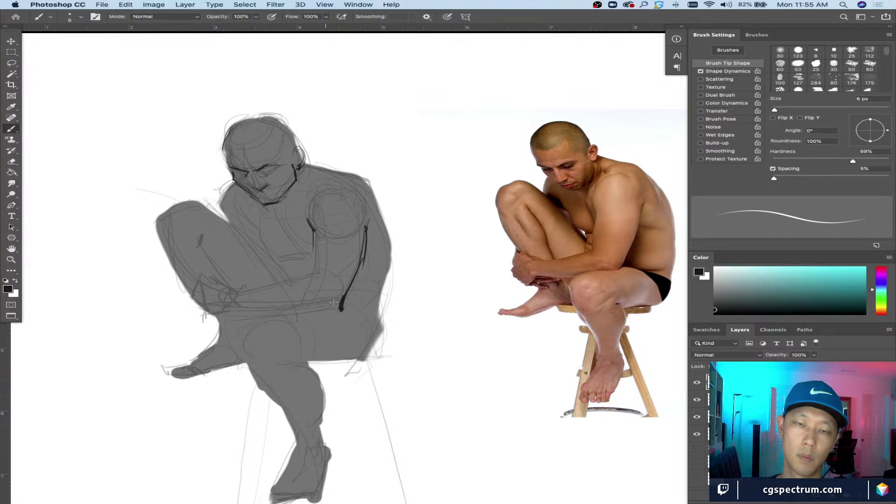
pyautogui.scroll(-3, 333, 302)
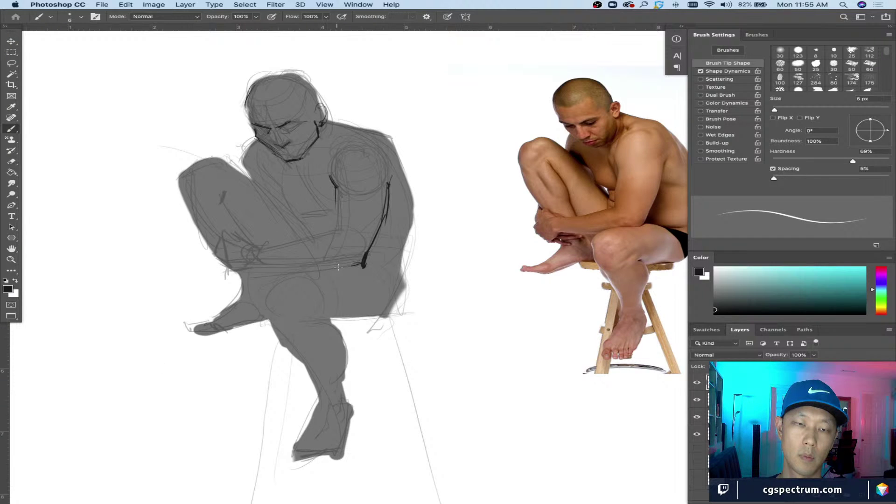
pyautogui.moveTo(348, 264)
pyautogui.mouseDown()
pyautogui.moveTo(273, 281)
pyautogui.moveTo(282, 278)
pyautogui.moveTo(264, 304)
pyautogui.mouseUp()
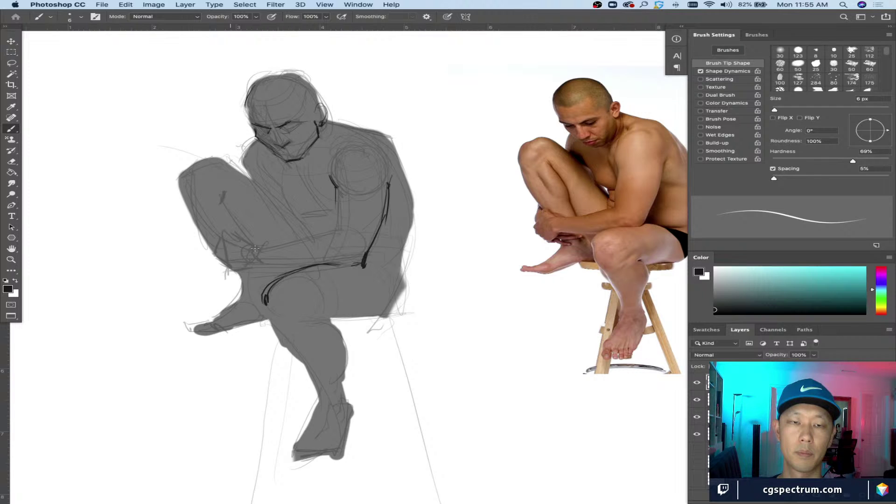
# Step: Outline both edges of the forearm, the wrist and the hands clasped around the raised shin
pyautogui.moveTo(256, 248); pyautogui.dragTo(248, 266)
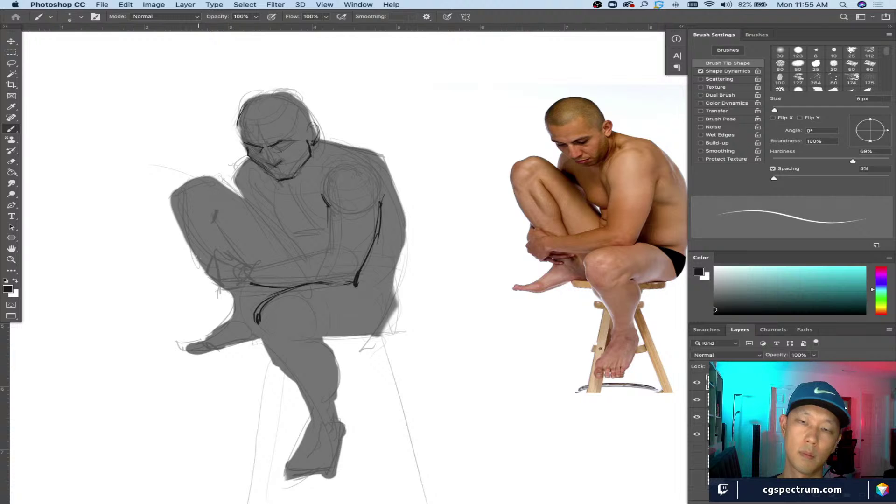
pyautogui.moveTo(321, 253)
pyautogui.mouseDown()
pyautogui.moveTo(266, 266)
pyautogui.moveTo(331, 251)
pyautogui.moveTo(301, 250)
pyautogui.moveTo(326, 254)
pyautogui.mouseUp()
pyautogui.moveTo(268, 263)
pyautogui.mouseDown()
pyautogui.moveTo(241, 268)
pyautogui.moveTo(256, 265)
pyautogui.moveTo(254, 283)
pyautogui.moveTo(214, 260)
pyautogui.mouseUp()
pyautogui.scroll(-2, 191, 268)
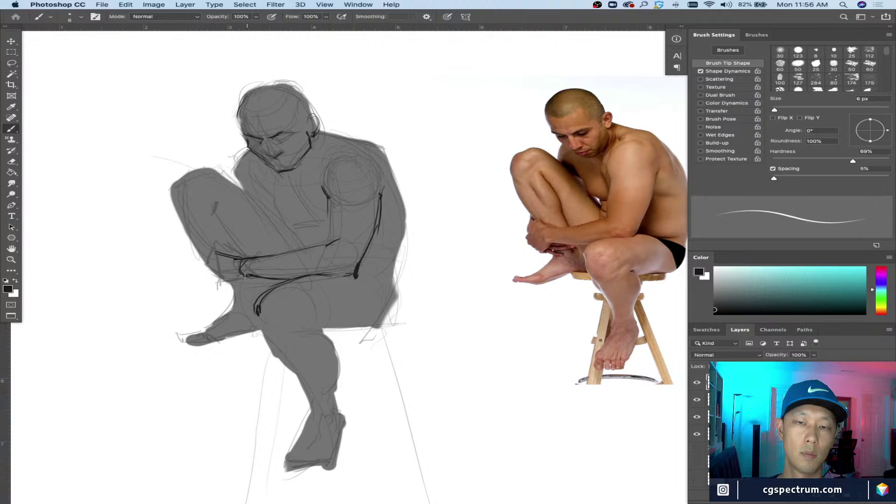
pyautogui.moveTo(252, 270)
pyautogui.mouseDown()
pyautogui.moveTo(215, 279)
pyautogui.moveTo(196, 266)
pyautogui.moveTo(230, 286)
pyautogui.moveTo(223, 284)
pyautogui.mouseUp()
pyautogui.press('e')
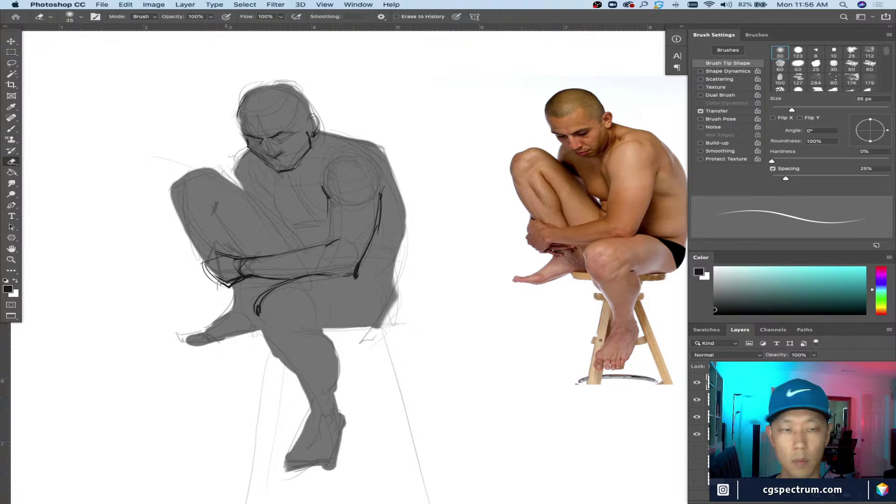
pyautogui.press('b')
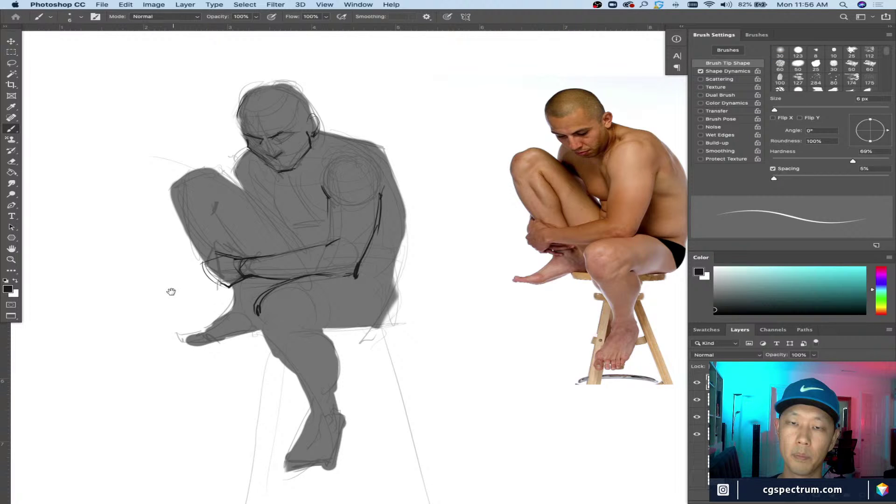
# Step: Draw the inner contour of the raised leg's shin from below the knee to the forearm with a 7 px brush
pyautogui.moveTo(171, 291); pyautogui.dragTo(167, 298)
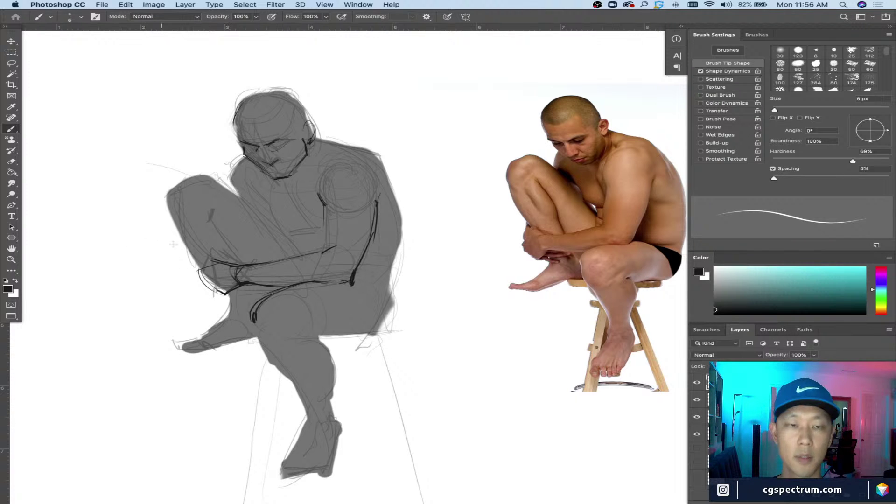
pyautogui.moveTo(178, 280); pyautogui.dragTo(180, 290)
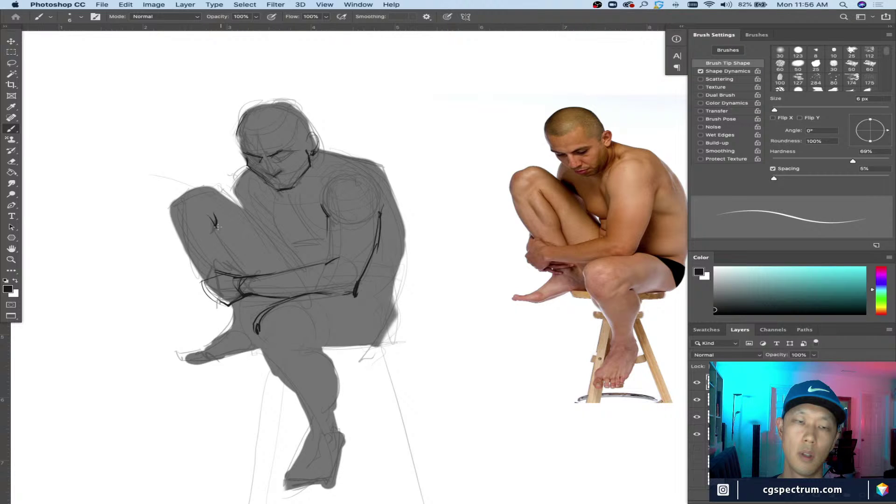
pyautogui.press(']')
pyautogui.moveTo(216, 226); pyautogui.dragTo(241, 262)
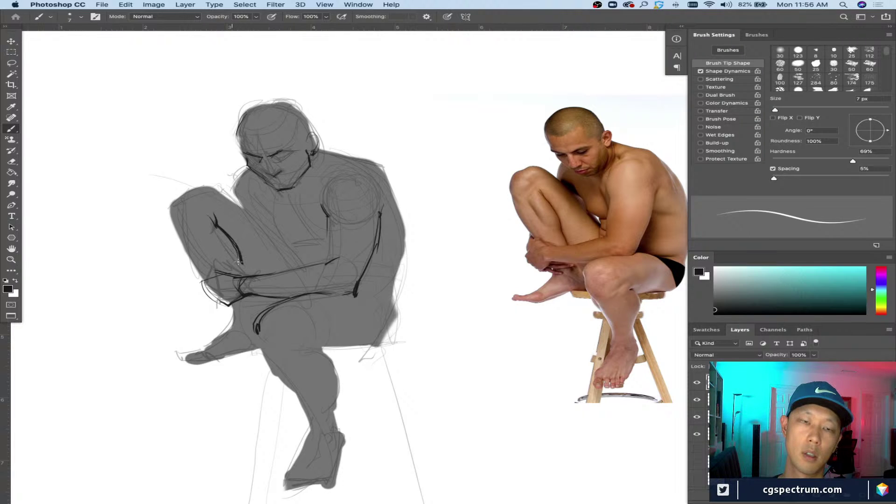
# Step: Outline the raised leg's ankle, foot and toes, and its knee and thigh, increasing the brush size to 8 px
pyautogui.scroll(-2, 224, 280)
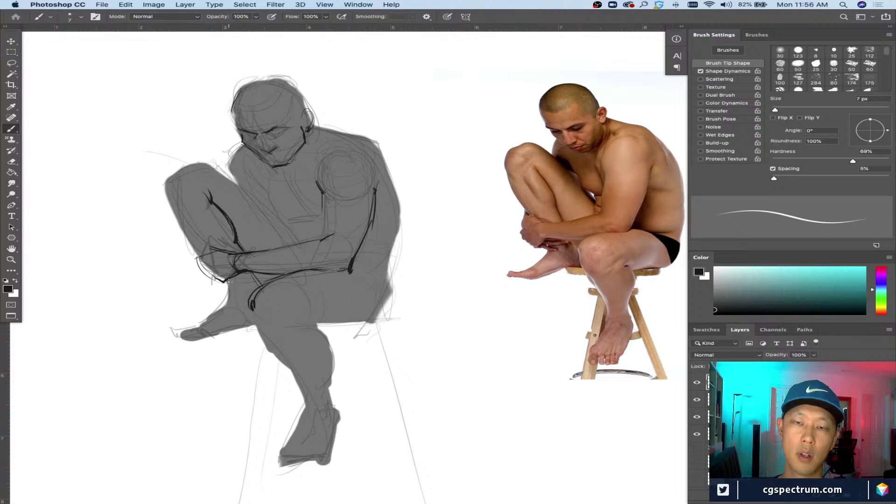
pyautogui.scroll(-3, 213, 294)
pyautogui.scroll(-1, 222, 275)
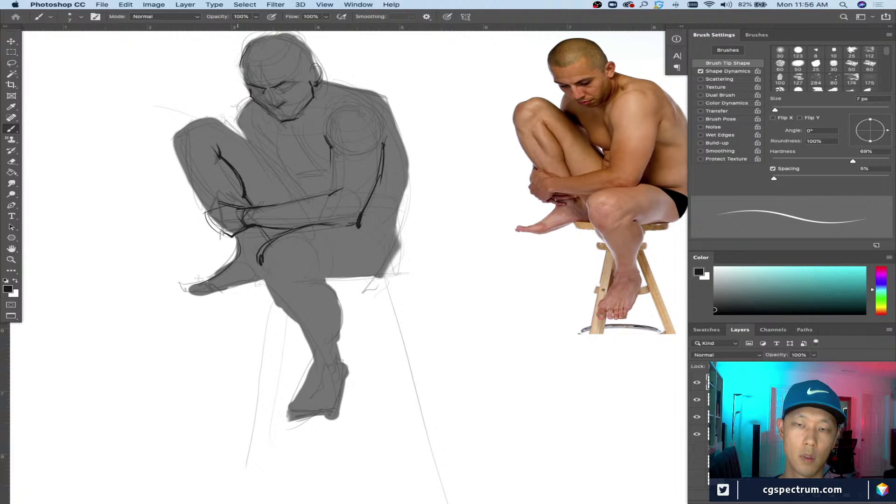
pyautogui.moveTo(229, 274)
pyautogui.mouseDown()
pyautogui.moveTo(241, 282)
pyautogui.moveTo(206, 293)
pyautogui.moveTo(215, 292)
pyautogui.mouseUp()
pyautogui.press(']')
pyautogui.moveTo(215, 292)
pyautogui.mouseDown()
pyautogui.moveTo(176, 280)
pyautogui.moveTo(178, 320)
pyautogui.mouseUp()
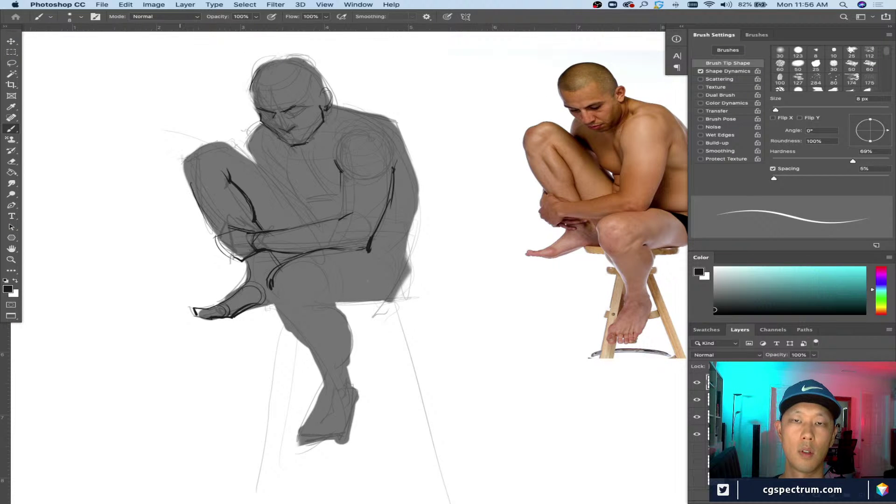
pyautogui.moveTo(183, 177)
pyautogui.mouseDown()
pyautogui.moveTo(195, 142)
pyautogui.moveTo(254, 161)
pyautogui.mouseUp()
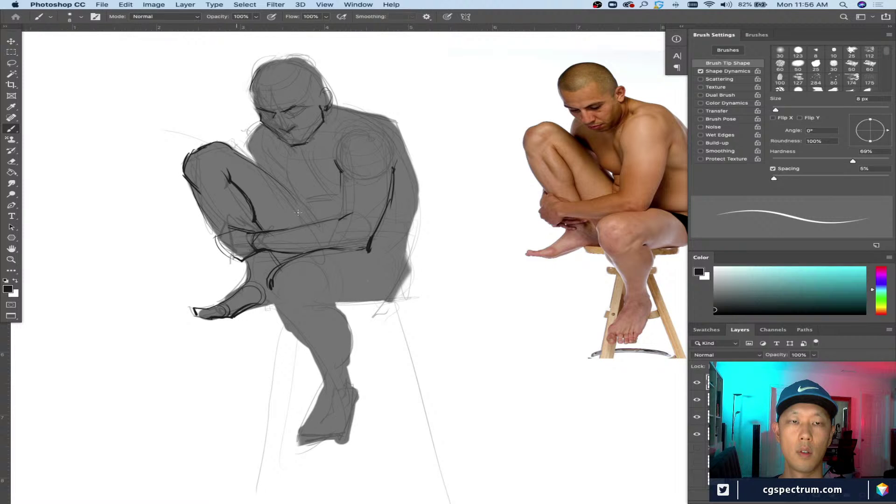
# Step: Draw the lowered leg's outer calf contour below the knee and sketch the kneecap's form lines with the 8 px brush
pyautogui.moveTo(216, 281); pyautogui.dragTo(183, 227)
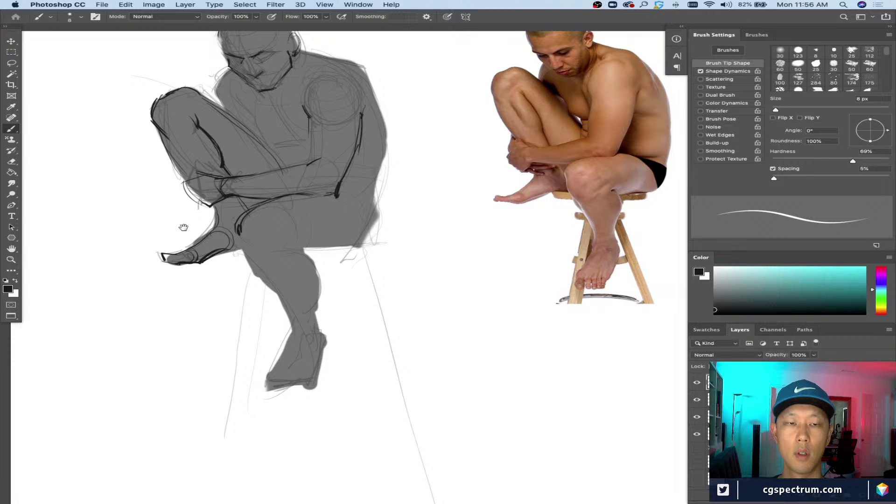
pyautogui.press('super+0')
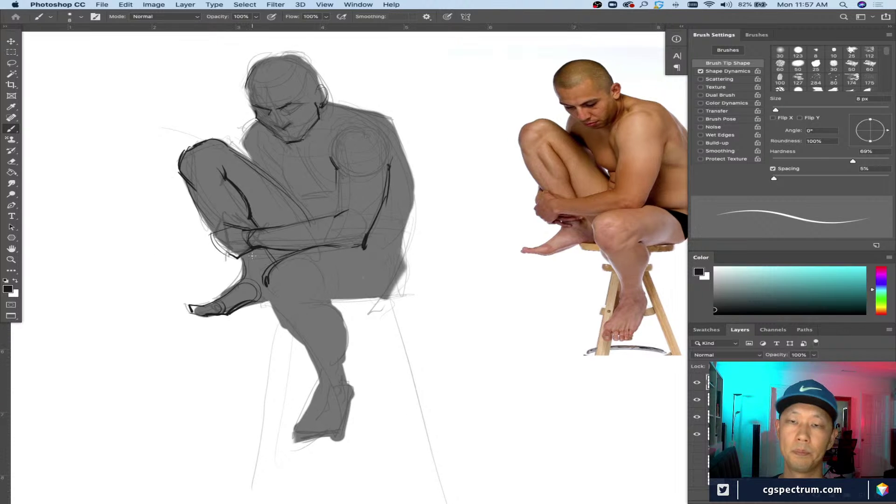
pyautogui.press('super+r')
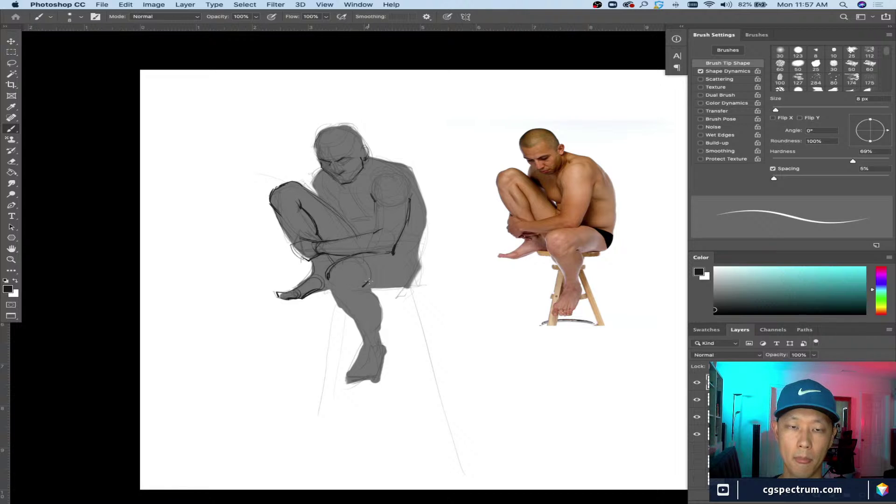
pyautogui.moveTo(365, 286); pyautogui.dragTo(382, 310)
pyautogui.moveTo(343, 293)
pyautogui.mouseDown()
pyautogui.moveTo(332, 287)
pyautogui.moveTo(345, 297)
pyautogui.mouseUp()
pyautogui.moveTo(366, 284); pyautogui.dragTo(353, 274)
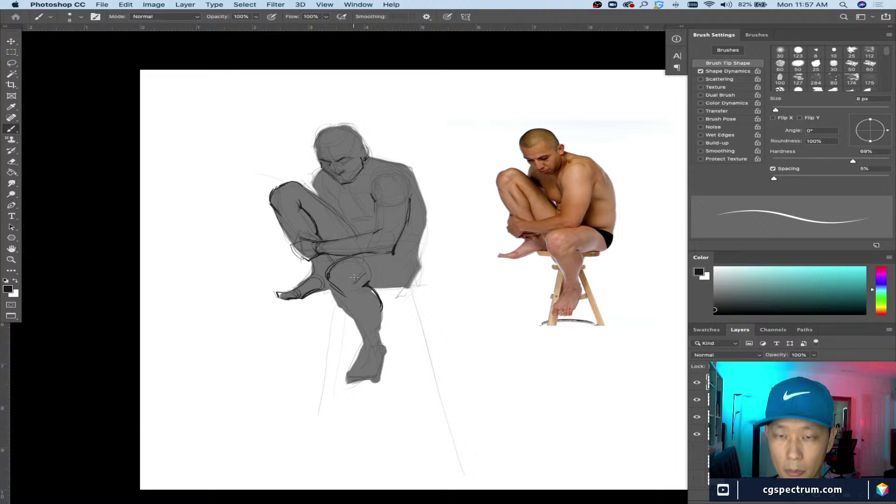
pyautogui.moveTo(354, 277)
pyautogui.mouseDown()
pyautogui.moveTo(336, 287)
pyautogui.moveTo(351, 274)
pyautogui.mouseUp()
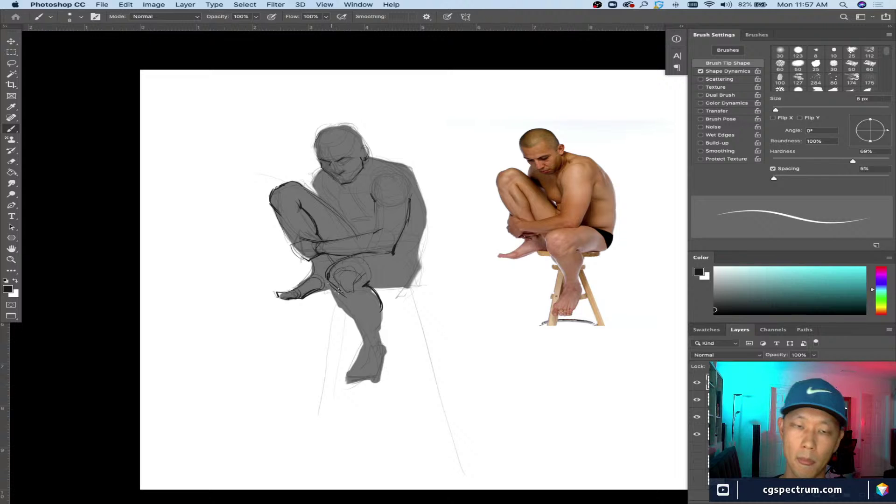
# Step: Draw the lowered leg's shin contour from below the knee to the ankle and extend the outer calf line to the ankle
pyautogui.moveTo(336, 288)
pyautogui.mouseDown()
pyautogui.moveTo(340, 318)
pyautogui.moveTo(324, 237)
pyautogui.mouseUp()
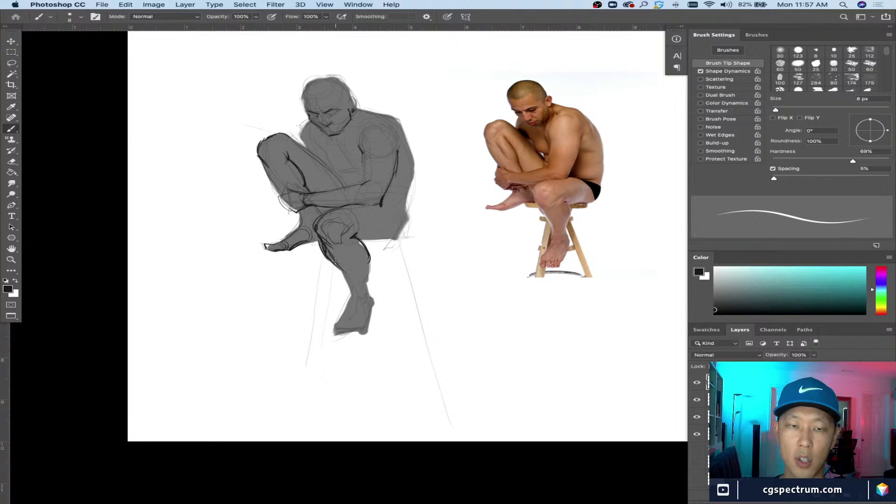
pyautogui.moveTo(342, 268)
pyautogui.mouseDown()
pyautogui.moveTo(349, 301)
pyautogui.moveTo(349, 290)
pyautogui.mouseUp()
pyautogui.moveTo(362, 332); pyautogui.dragTo(372, 329)
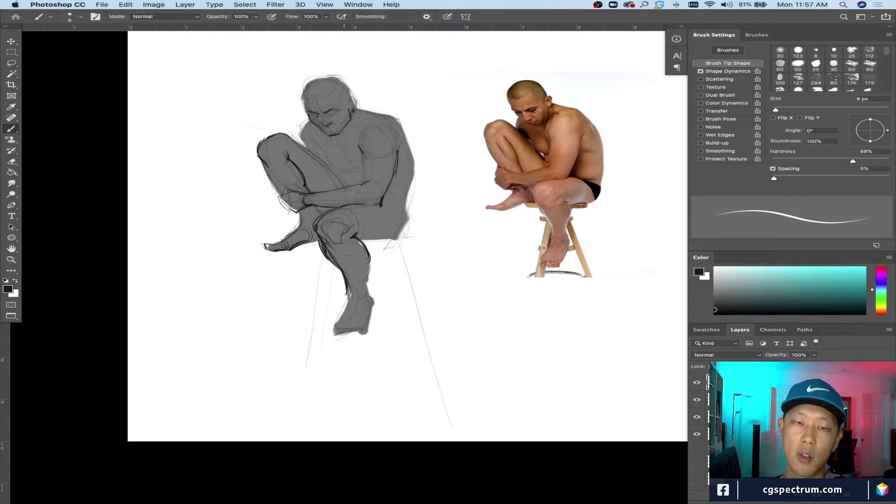
pyautogui.moveTo(367, 255); pyautogui.dragTo(363, 295)
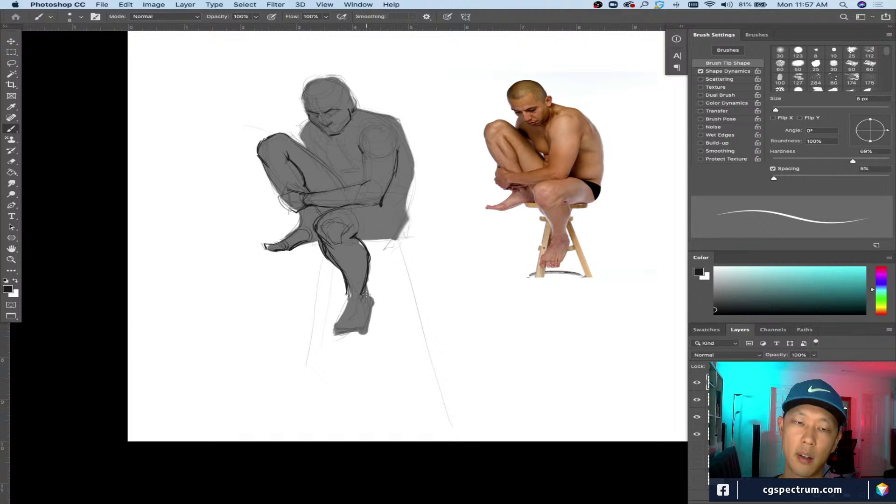
# Step: Clean up the lowered leg's outer calf and ankle edge with sampled background white and silhouette grey, using 10 px and 15 px brushes
pyautogui.keyDown('alt'); pyautogui.click(381, 256); pyautogui.keyUp('alt')
pyautogui.press(']')
pyautogui.press(']')
pyautogui.moveTo(367, 285)
pyautogui.mouseDown()
pyautogui.moveTo(372, 247)
pyautogui.moveTo(358, 231)
pyautogui.mouseUp()
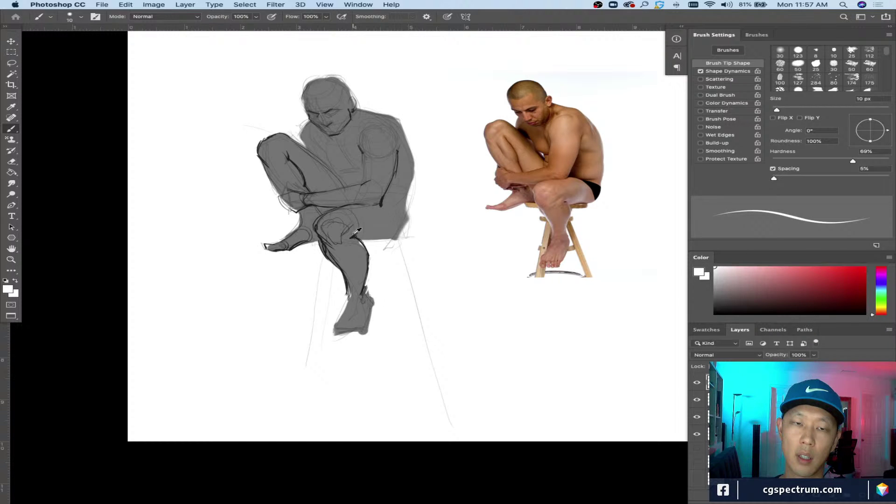
pyautogui.keyDown('alt'); pyautogui.click(357, 232); pyautogui.keyUp('alt')
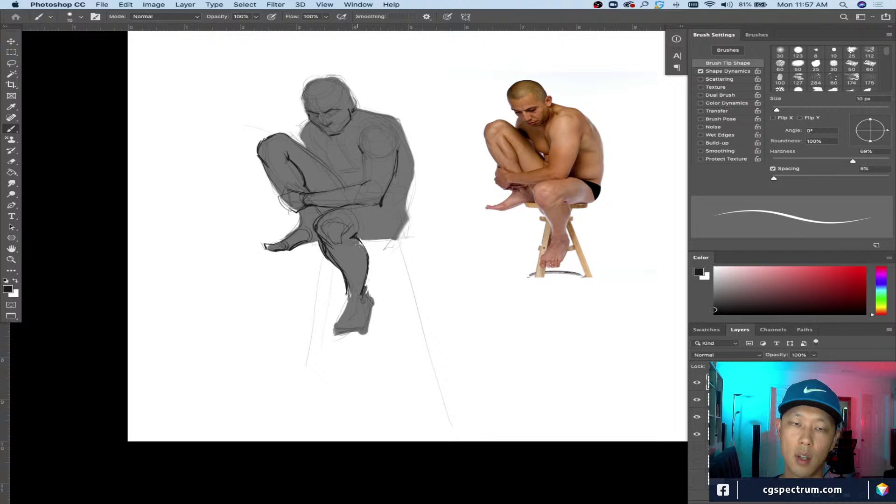
pyautogui.keyDown('alt'); pyautogui.click(377, 283); pyautogui.keyUp('alt')
pyautogui.press(']')
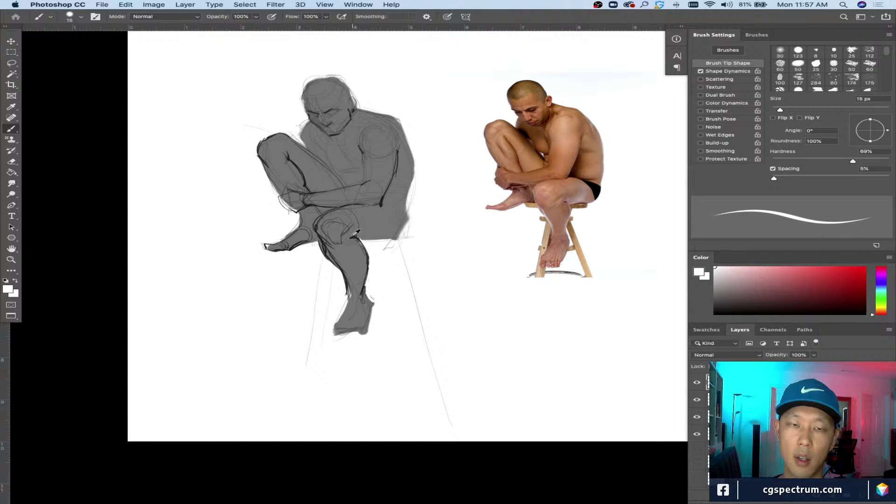
pyautogui.keyDown('alt'); pyautogui.click(351, 229); pyautogui.keyUp('alt')
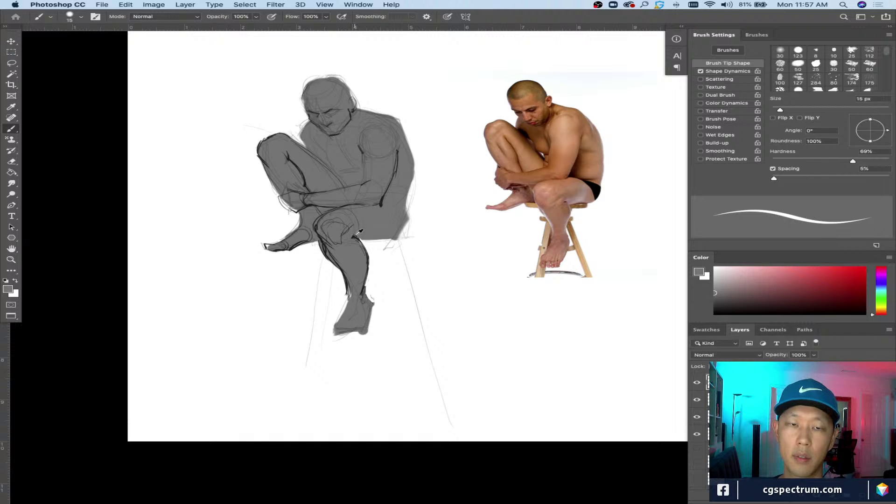
# Step: Draw the lowered foot's inner contour from ankle to big toe in sampled dark at 9 px, touching up with silhouette grey at 20 px
pyautogui.keyDown('alt'); pyautogui.click(357, 232); pyautogui.keyUp('alt')
pyautogui.press('[')
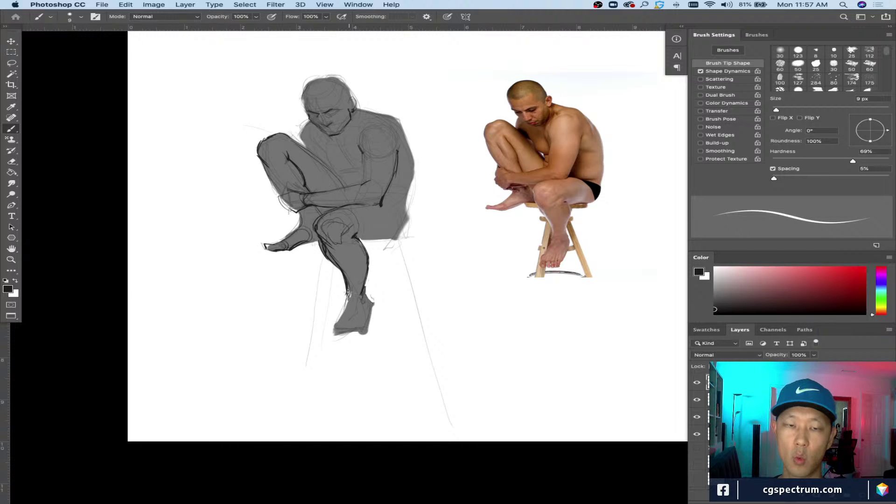
pyautogui.moveTo(349, 288); pyautogui.dragTo(335, 326)
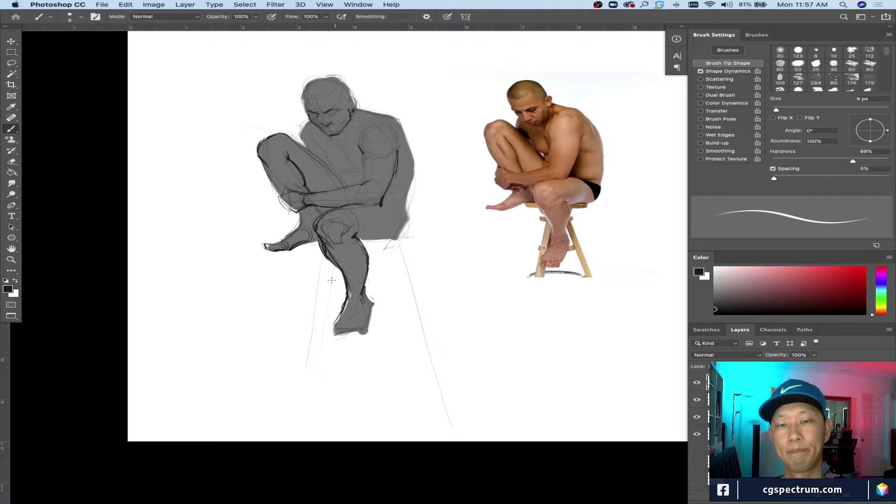
pyautogui.press(']')
pyautogui.press(']')
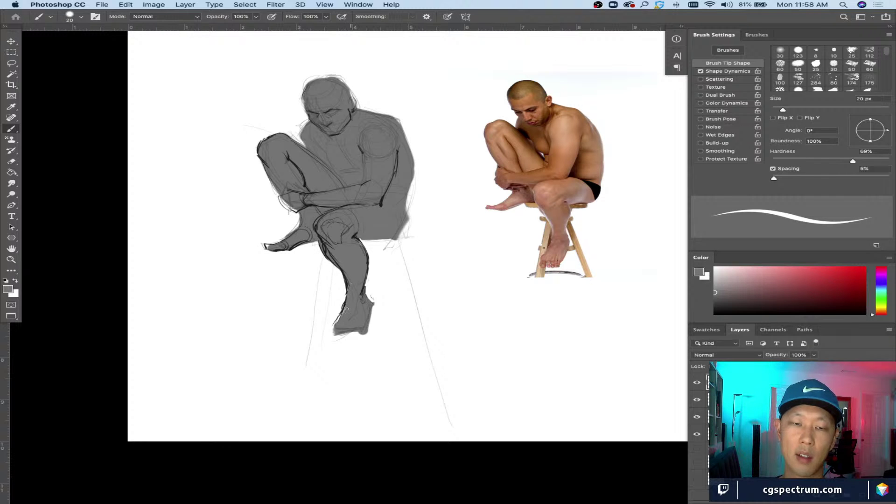
pyautogui.keyDown('alt'); pyautogui.click(346, 264); pyautogui.keyUp('alt')
pyautogui.keyDown('alt'); pyautogui.click(341, 261); pyautogui.keyUp('alt')
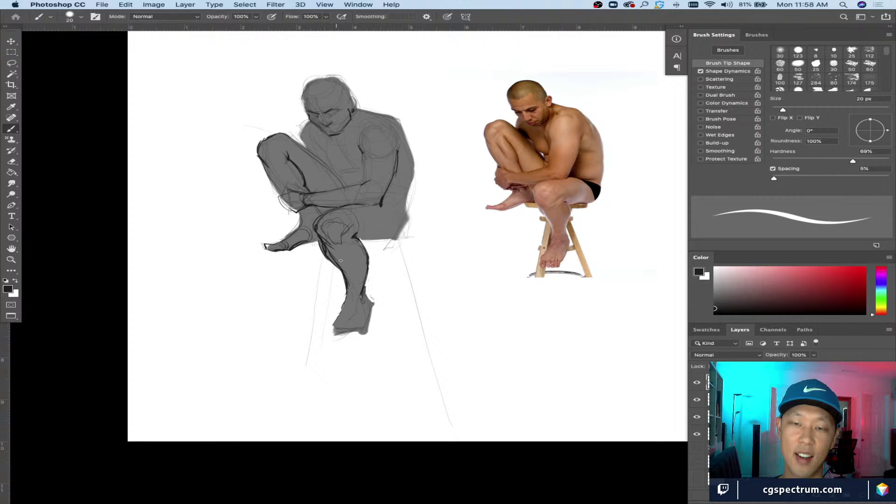
pyautogui.press('[')
pyautogui.moveTo(344, 282)
pyautogui.mouseDown()
pyautogui.moveTo(332, 322)
pyautogui.moveTo(367, 327)
pyautogui.moveTo(361, 335)
pyautogui.mouseUp()
# Step: Trim the lowered foot's outer edge with sampled background white and a 25 px brush, and reduce the brush to 15 px
pyautogui.keyDown('alt'); pyautogui.click(375, 308); pyautogui.keyUp('alt')
pyautogui.press(']')
pyautogui.press(']')
pyautogui.press(']')
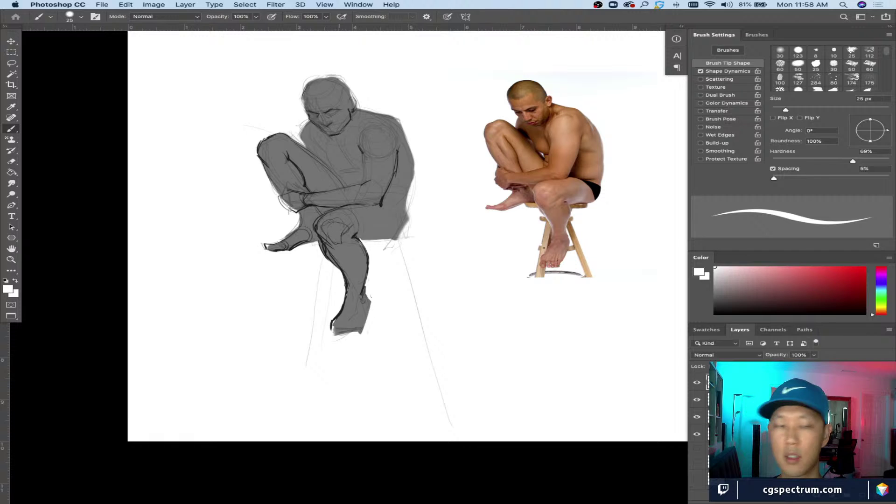
pyautogui.keyDown('alt'); pyautogui.click(347, 288); pyautogui.keyUp('alt')
pyautogui.press('[')
# Step: Outline the lowered foot's big toe, smaller toes and tendon lines in sampled dark with an 8 px brush
pyautogui.keyDown('alt'); pyautogui.click(349, 281); pyautogui.keyUp('alt')
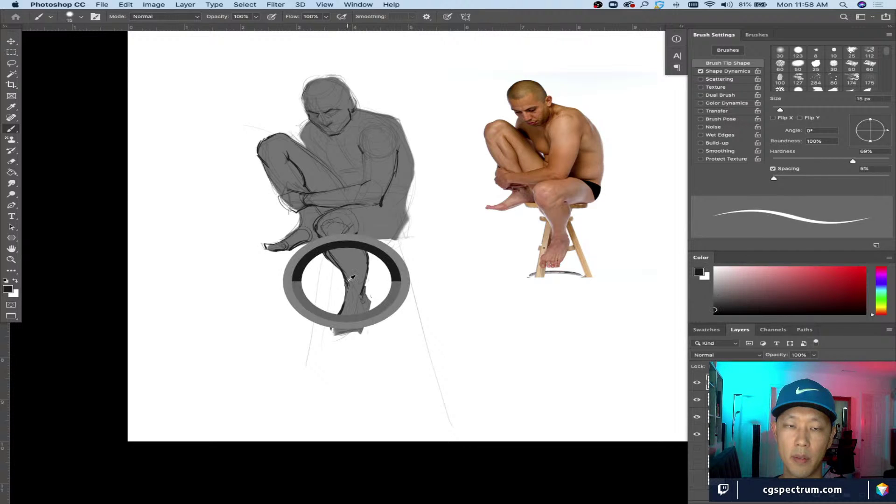
pyautogui.press('[')
pyautogui.press('[')
pyautogui.keyDown('alt'); pyautogui.click(350, 306); pyautogui.keyUp('alt')
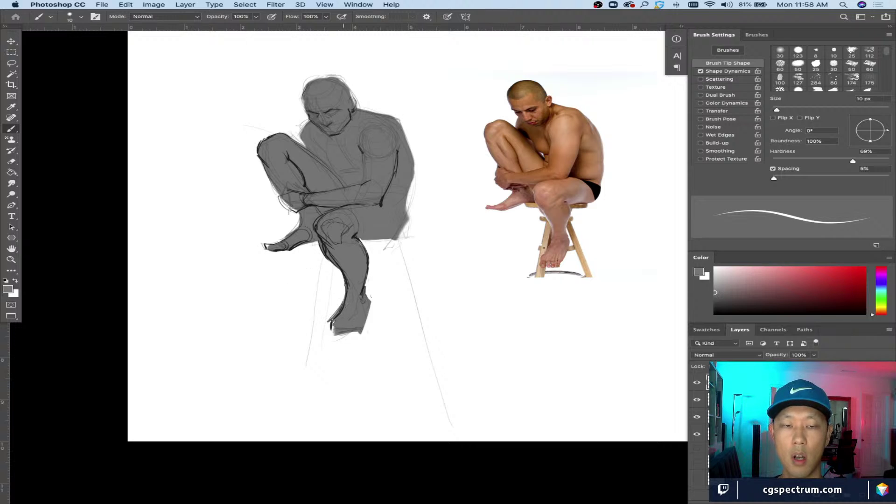
pyautogui.keyDown('alt'); pyautogui.click(330, 304); pyautogui.keyUp('alt')
pyautogui.press('[')
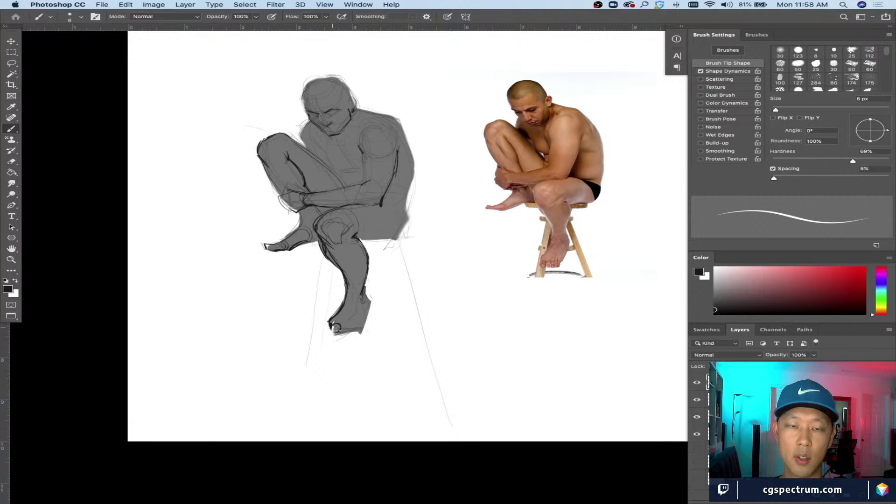
pyautogui.moveTo(335, 325); pyautogui.dragTo(341, 336)
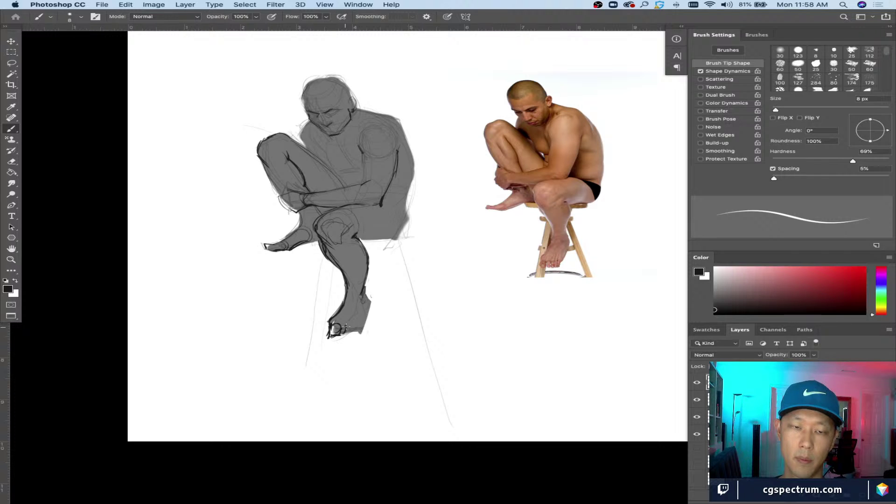
pyautogui.moveTo(348, 323)
pyautogui.mouseDown()
pyautogui.moveTo(363, 332)
pyautogui.moveTo(367, 305)
pyautogui.mouseUp()
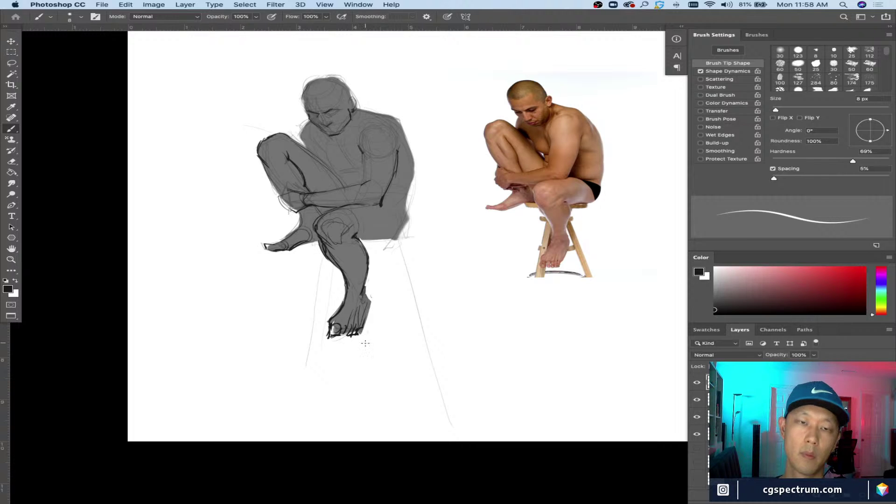
# Step: Draw the lower back, buttock and hip crease contours above the seat with the dark brush at 10 px and 15 px
pyautogui.moveTo(277, 321); pyautogui.dragTo(263, 338)
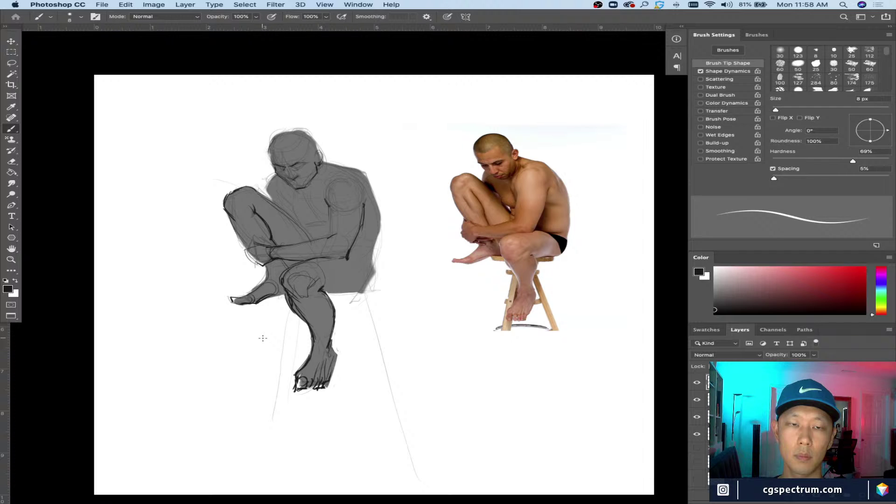
pyautogui.moveTo(369, 317); pyautogui.dragTo(381, 365)
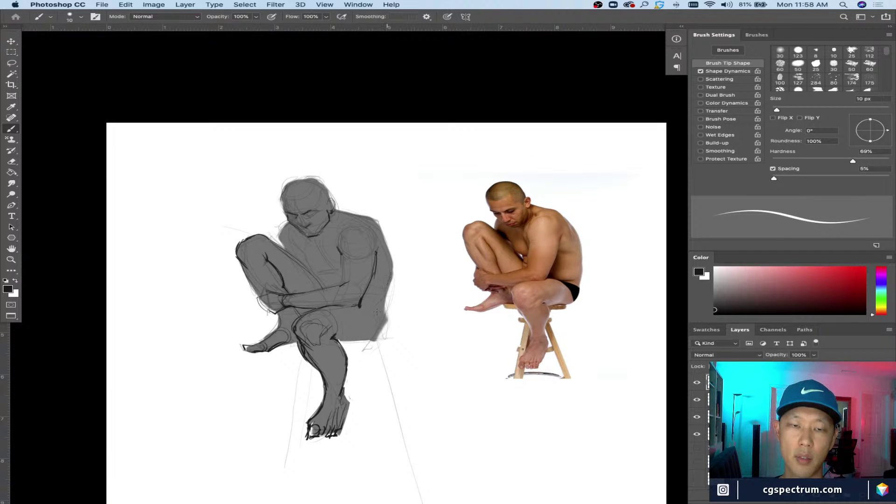
pyautogui.press('super+r')
pyautogui.press(']')
pyautogui.press(']')
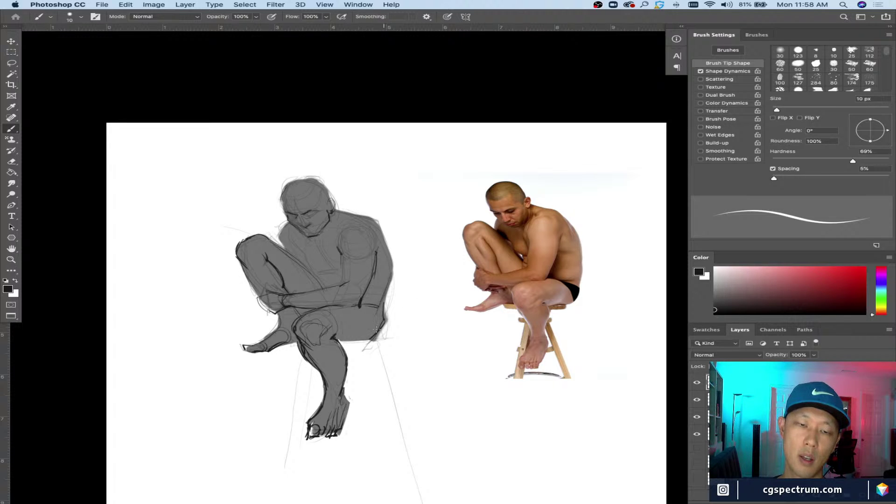
pyautogui.press(']')
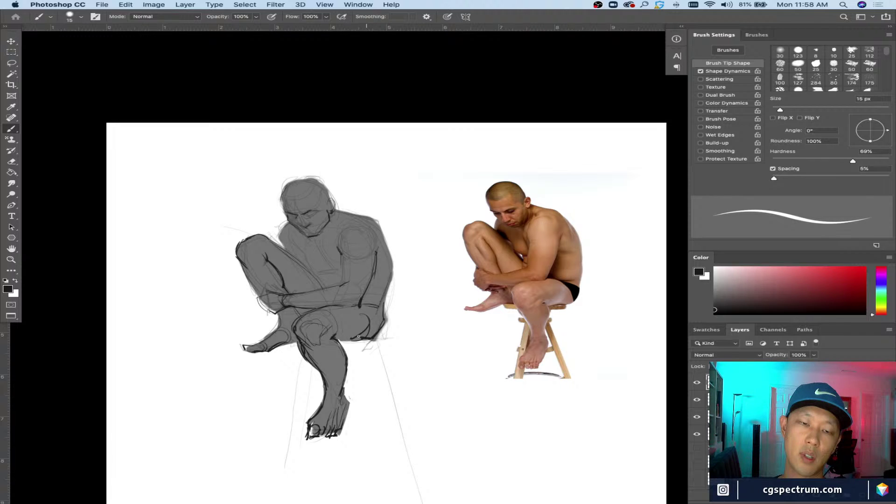
# Step: Draw the fold lines across the side of the back and the upper back contour, reducing the brush to 9 px
pyautogui.scroll(2, 358, 336)
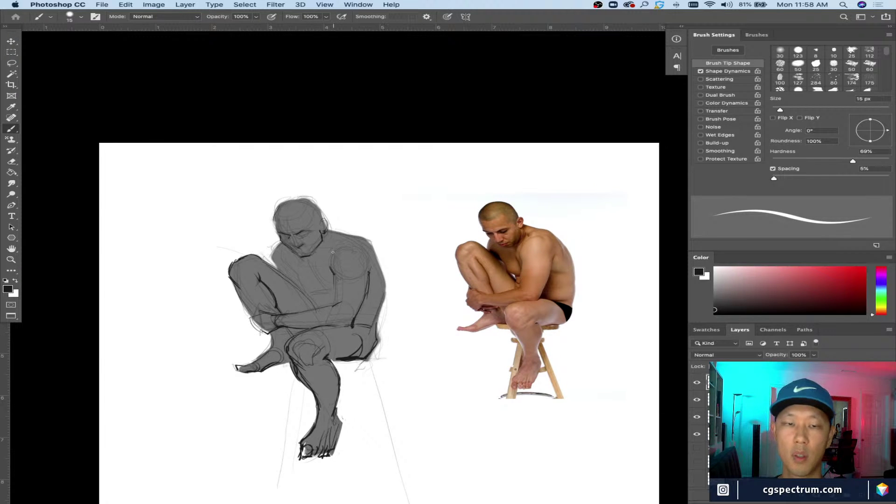
pyautogui.moveTo(371, 284); pyautogui.dragTo(371, 289)
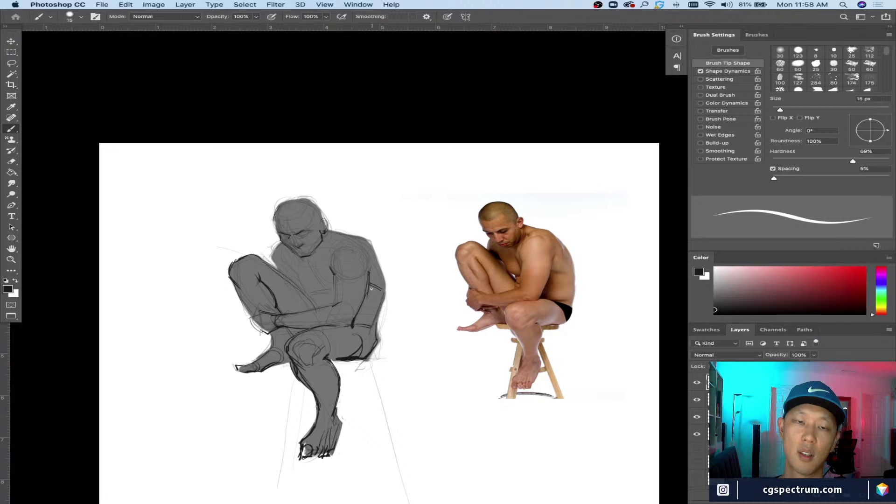
pyautogui.press('[')
pyautogui.press('[')
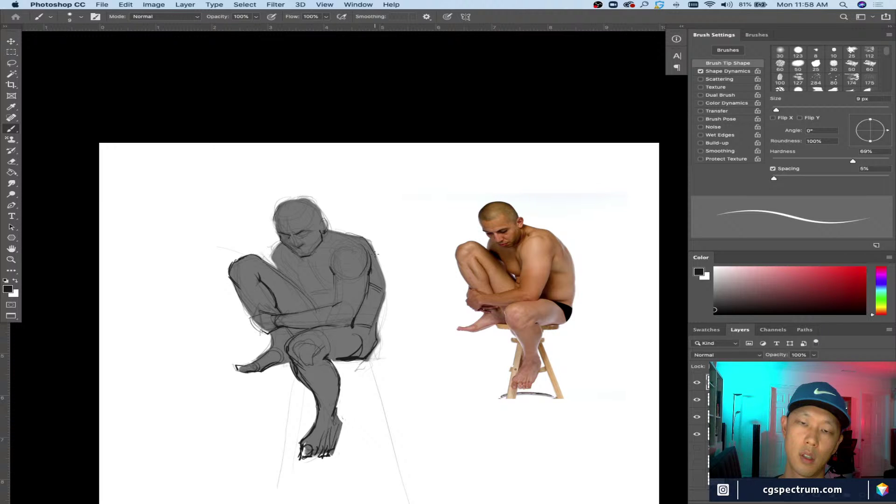
pyautogui.moveTo(376, 255); pyautogui.dragTo(386, 290)
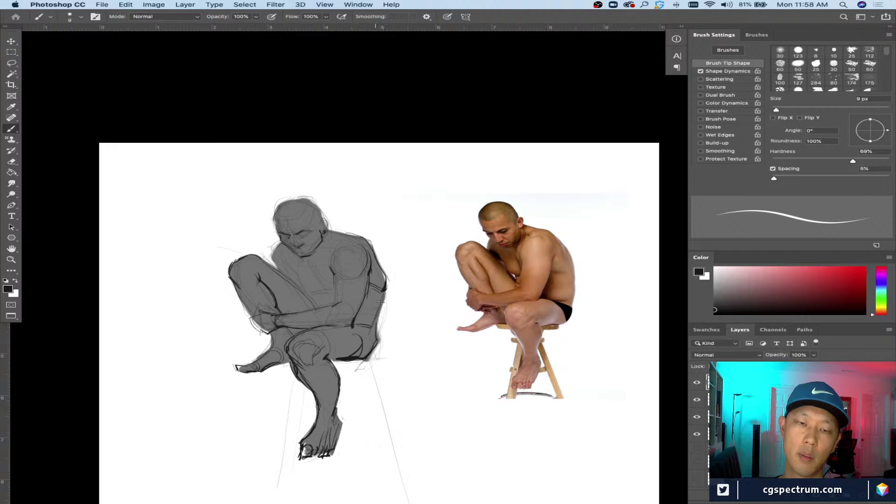
# Step: Draw the chest and belly creases behind the raised thigh, the far shoulder and the neck-to-shoulder contour with an 8 px brush
pyautogui.press('[')
pyautogui.moveTo(294, 265); pyautogui.dragTo(304, 291)
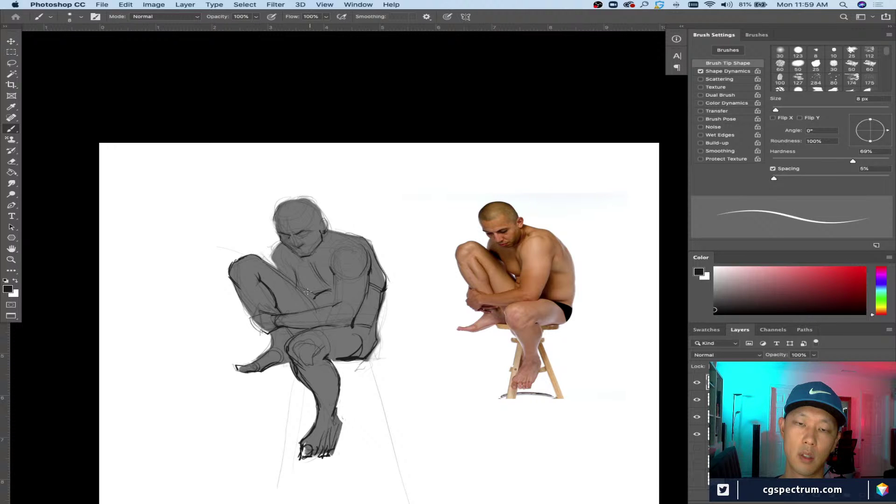
pyautogui.moveTo(308, 292)
pyautogui.mouseDown()
pyautogui.moveTo(323, 306)
pyautogui.moveTo(300, 290)
pyautogui.mouseUp()
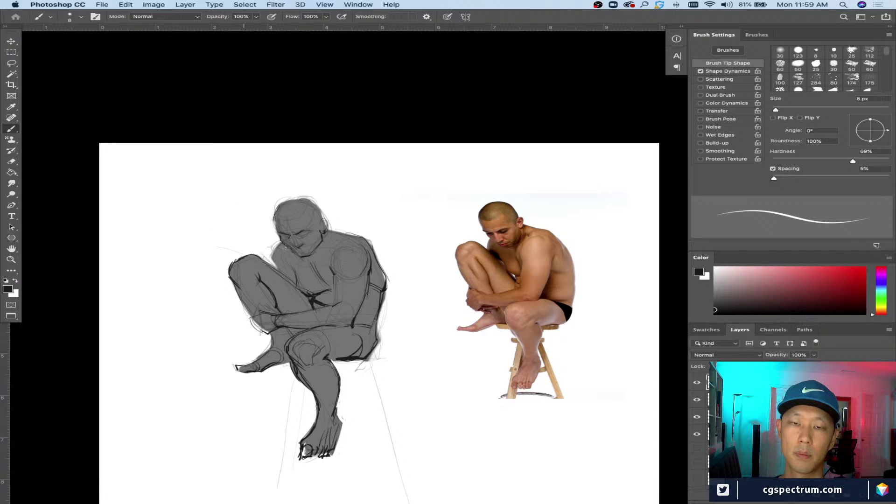
pyautogui.moveTo(279, 247); pyautogui.dragTo(270, 265)
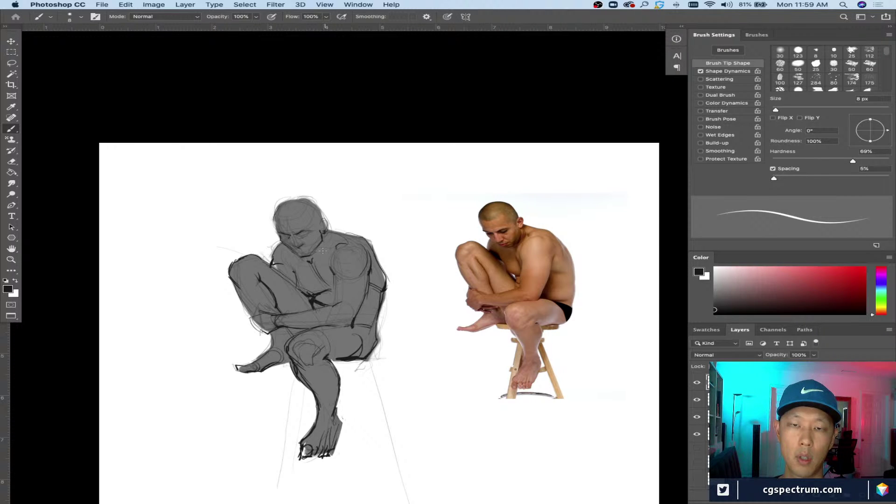
pyautogui.moveTo(323, 250); pyautogui.dragTo(322, 238)
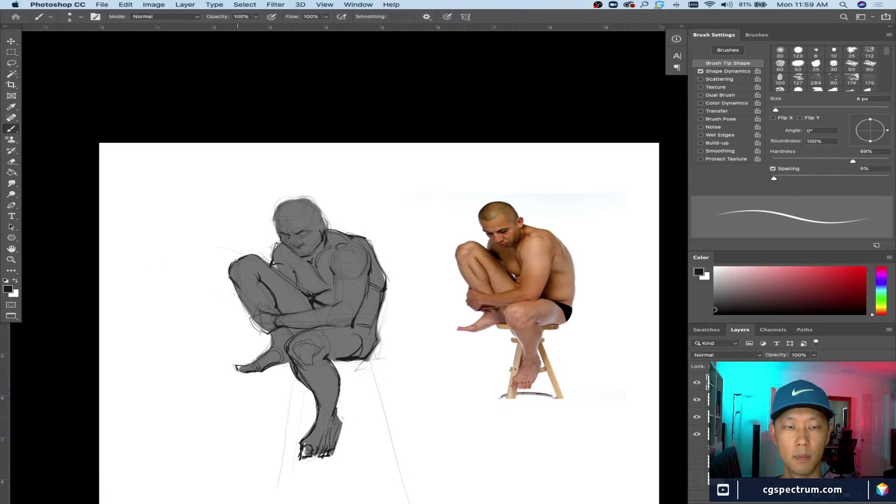
# Step: Add the raised leg's inner shin form line, strengthen its outer shin contour and define the top of the clasped hand
pyautogui.moveTo(248, 283); pyautogui.dragTo(260, 301)
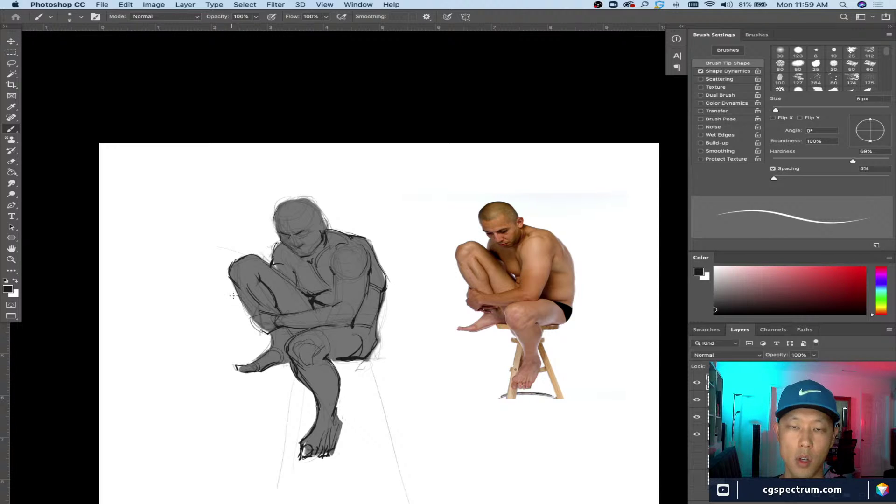
pyautogui.moveTo(232, 289); pyautogui.dragTo(254, 317)
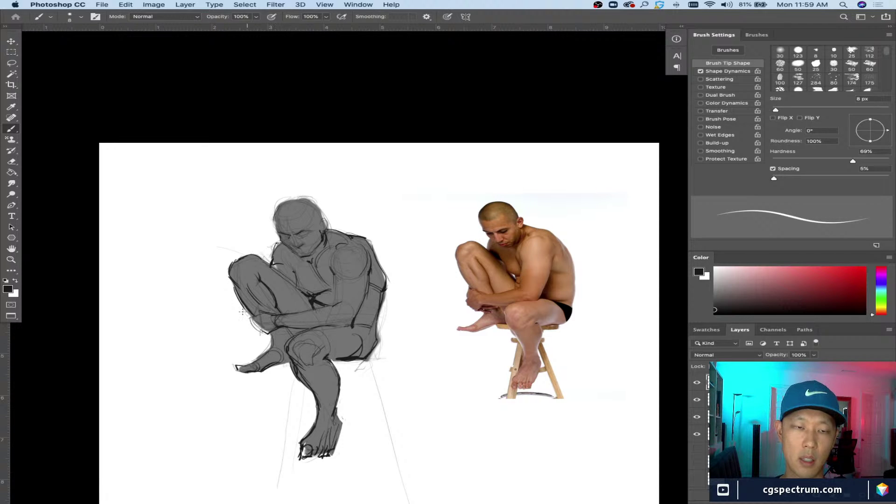
pyautogui.moveTo(277, 314); pyautogui.dragTo(253, 308)
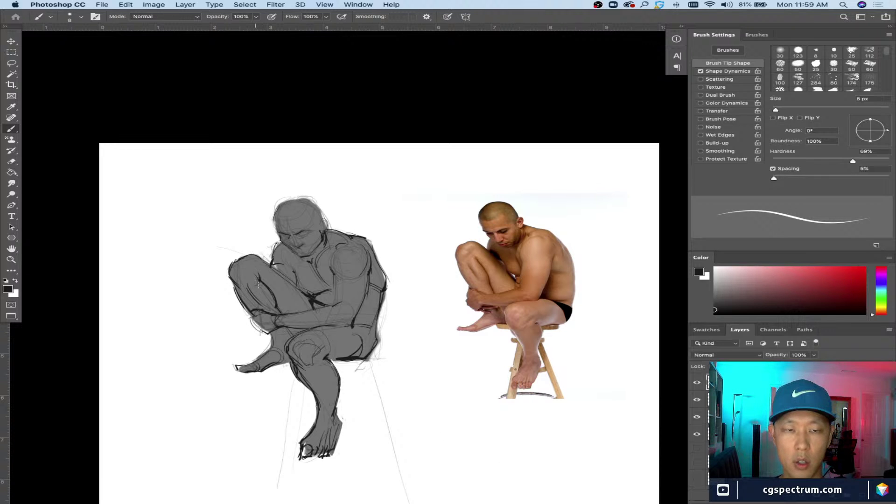
pyautogui.moveTo(258, 283)
pyautogui.mouseDown()
pyautogui.moveTo(280, 299)
pyautogui.moveTo(252, 280)
pyautogui.moveTo(227, 284)
pyautogui.mouseUp()
pyautogui.press('super+z')
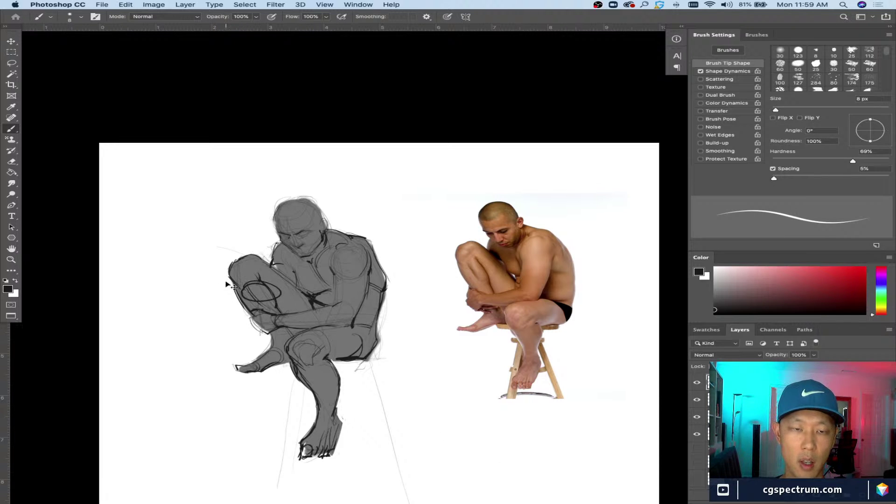
pyautogui.press('super+z')
pyautogui.moveTo(308, 286); pyautogui.dragTo(326, 302)
pyautogui.press('super+z')
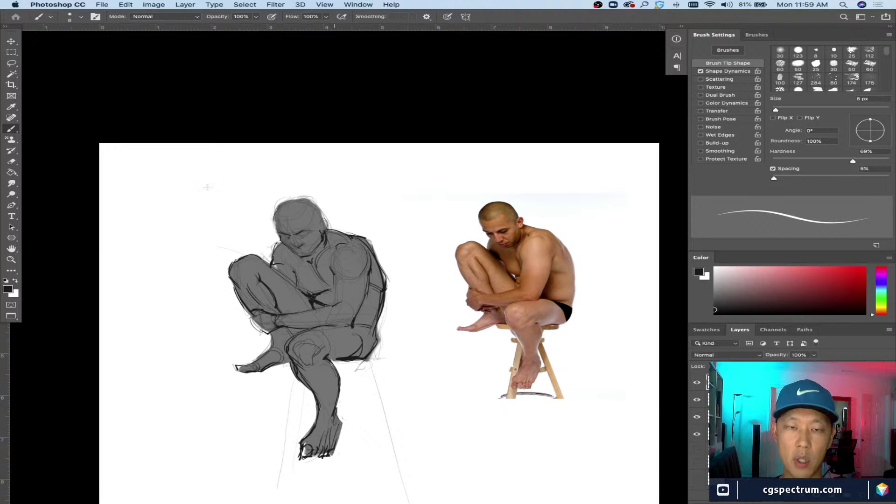
# Step: Darken and strengthen the back contour from behind the shoulder down to the side with the 8 px brush
pyautogui.press('e')
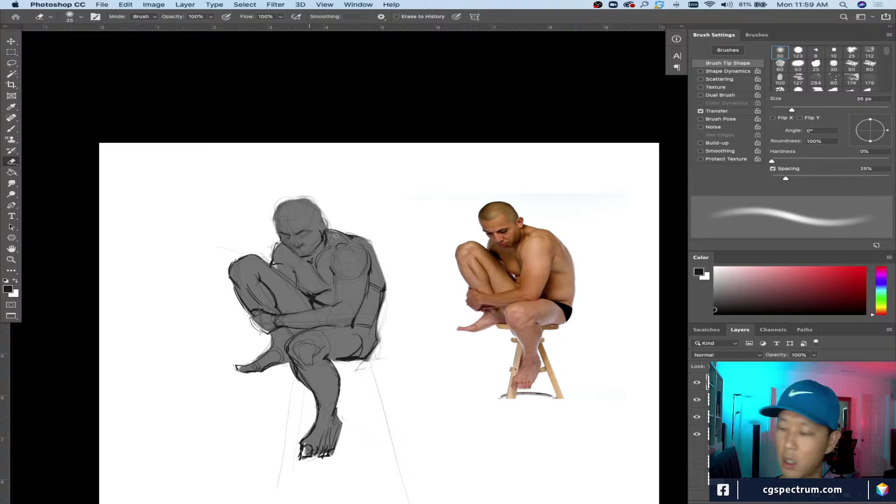
pyautogui.press('b')
pyautogui.moveTo(375, 257); pyautogui.dragTo(368, 242)
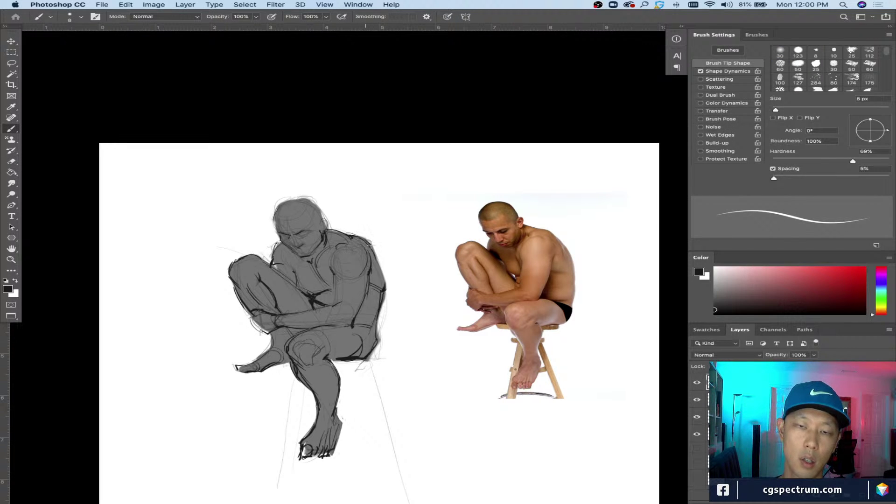
pyautogui.press('super+z')
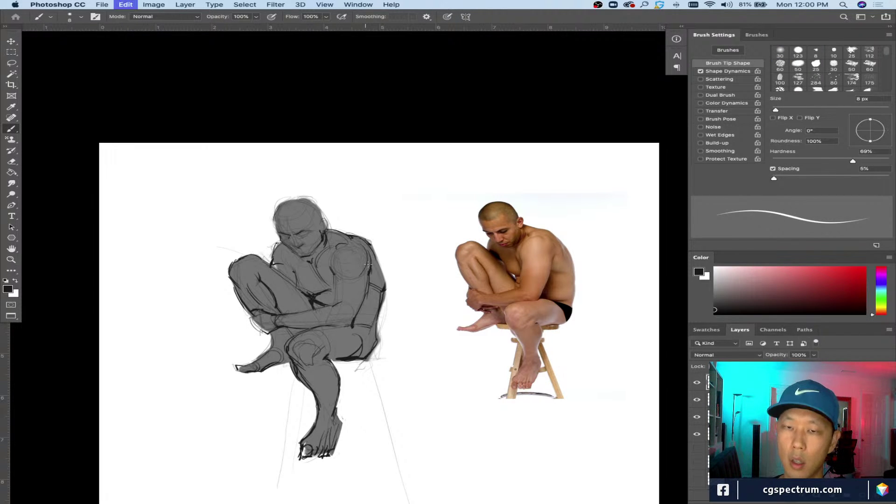
pyautogui.moveTo(363, 243)
pyautogui.mouseDown()
pyautogui.moveTo(381, 266)
pyautogui.moveTo(386, 298)
pyautogui.mouseUp()
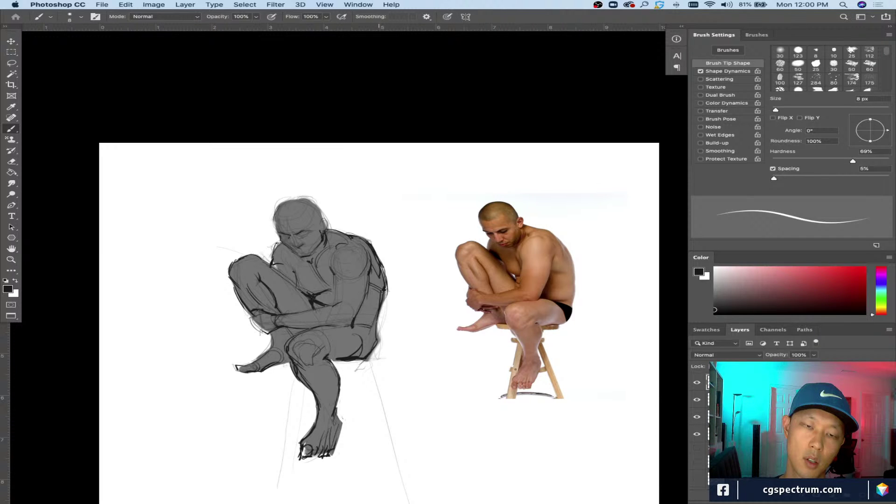
pyautogui.moveTo(373, 225); pyautogui.dragTo(366, 372)
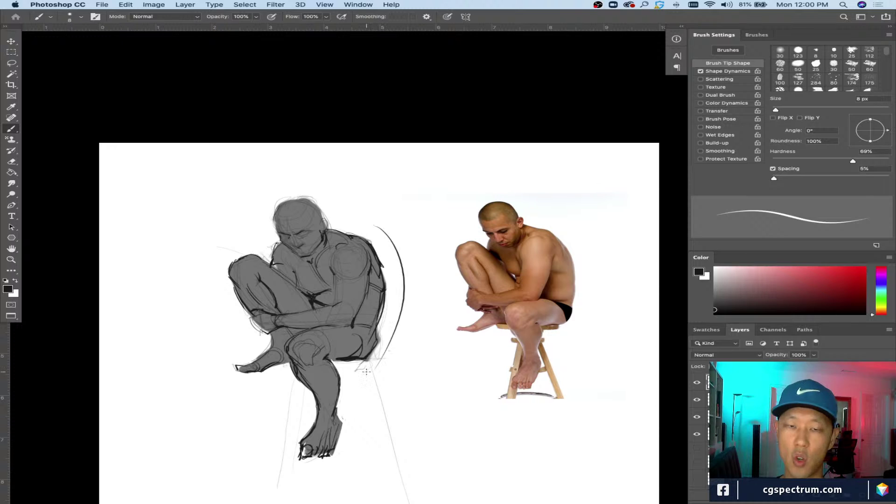
pyautogui.press('super+z')
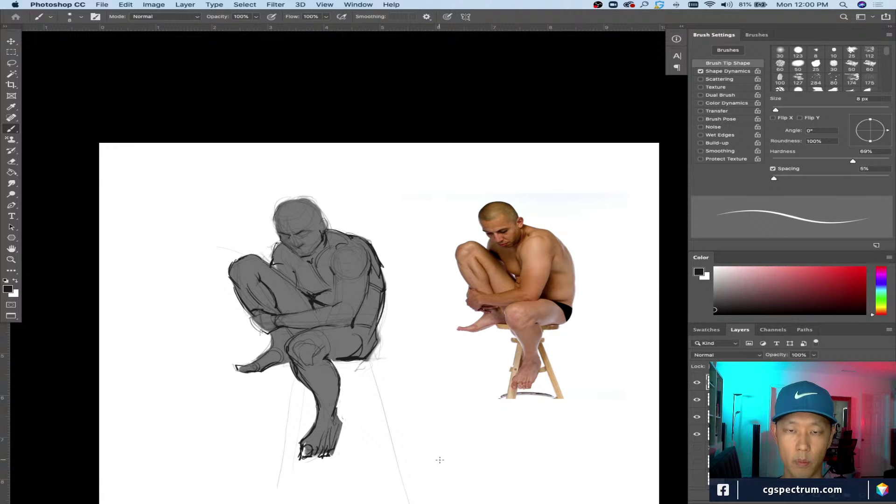
pyautogui.moveTo(273, 334); pyautogui.dragTo(262, 355)
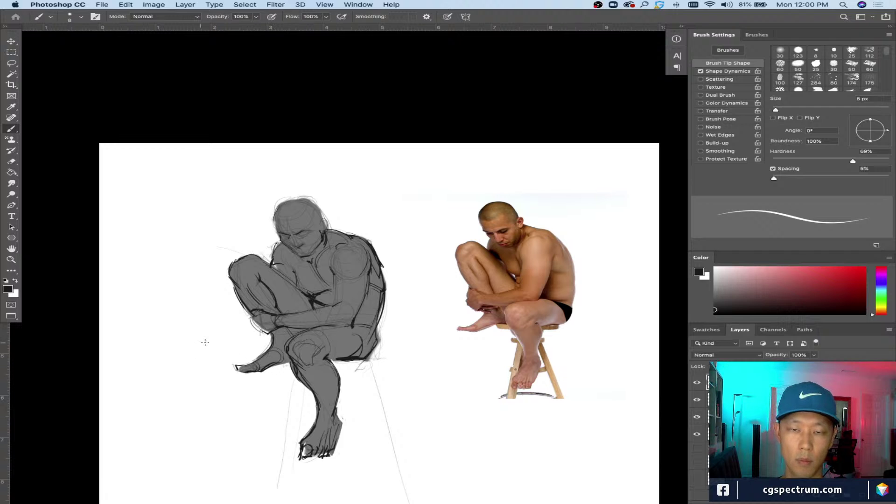
pyautogui.press('super+z')
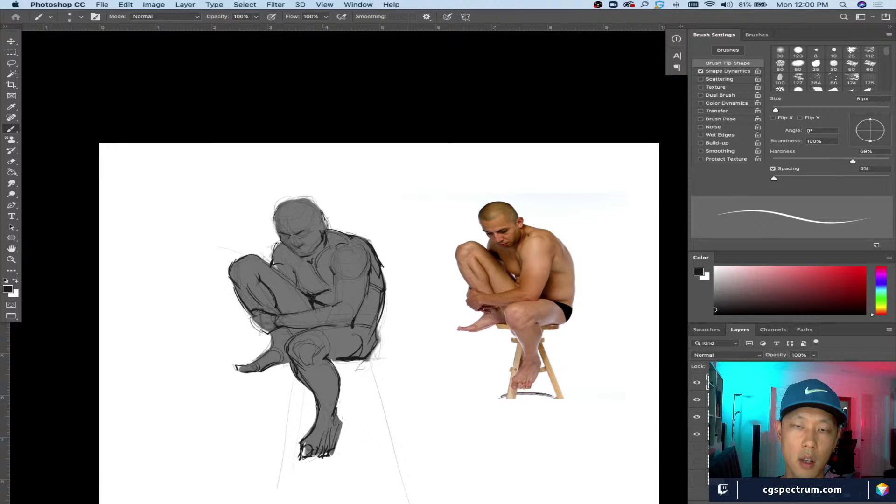
# Step: Strengthen the skull, forehead and ear contours, and clean up the outer edge of the back line with the 35 px eraser
pyautogui.moveTo(308, 201); pyautogui.dragTo(324, 214)
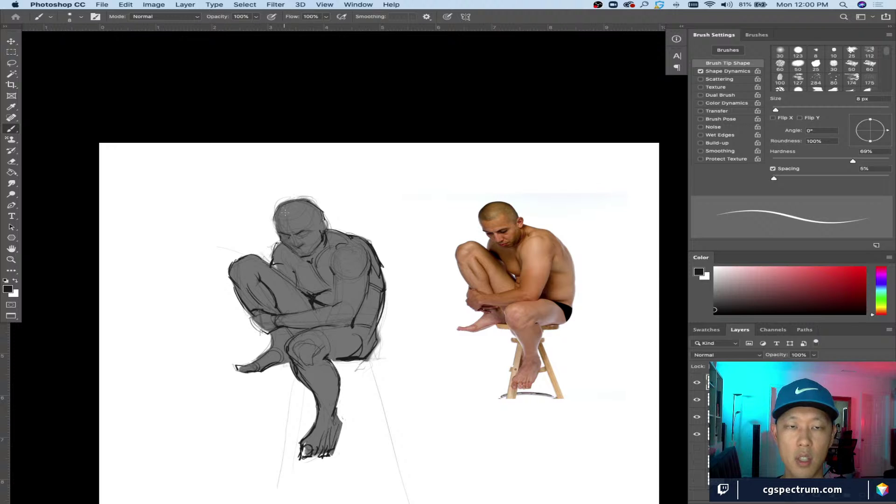
pyautogui.moveTo(277, 206); pyautogui.dragTo(277, 226)
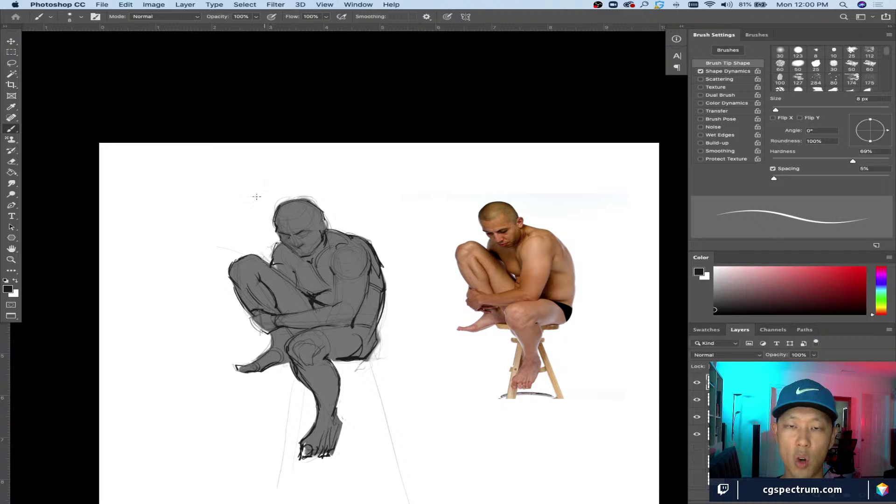
pyautogui.moveTo(322, 218); pyautogui.dragTo(329, 233)
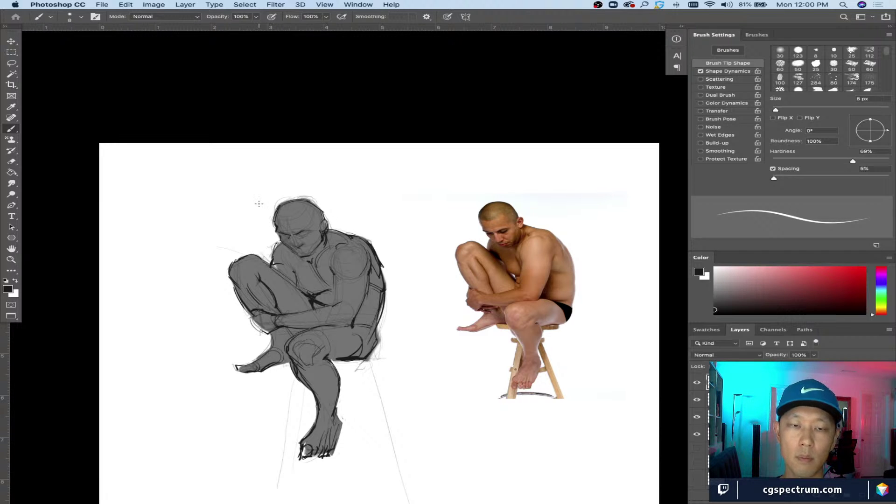
pyautogui.press('e')
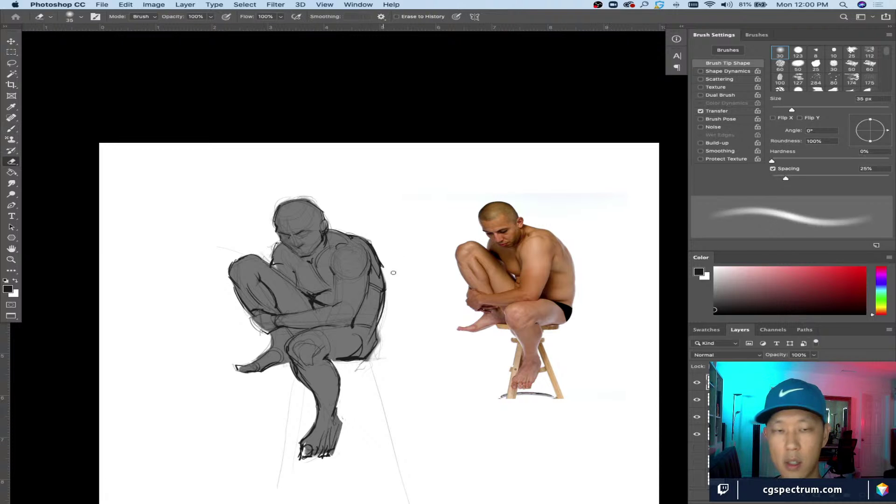
pyautogui.moveTo(384, 262); pyautogui.dragTo(383, 270)
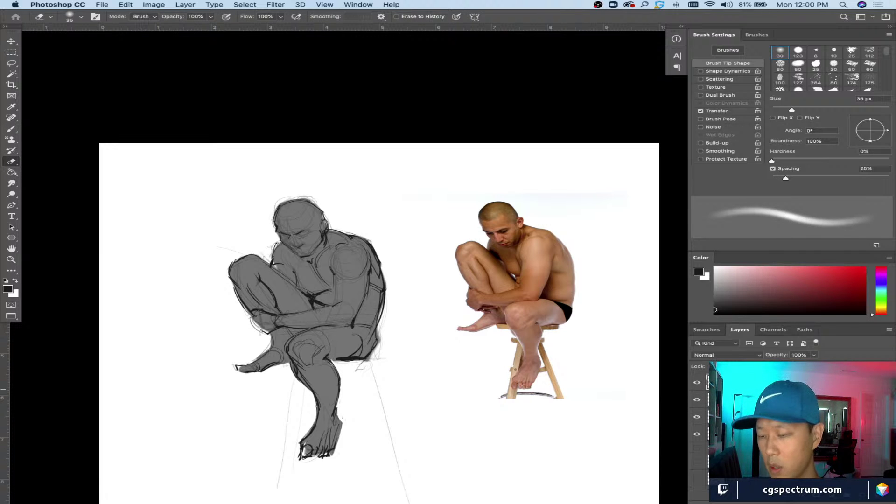
# Step: Collect the drawing's layers into a layer group
pyautogui.hotkey('ctrl', 'g')
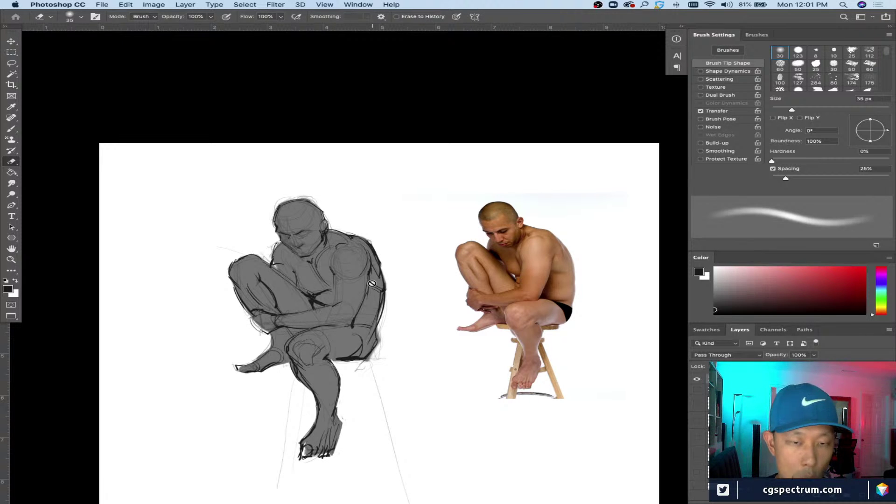
pyautogui.click(698, 380)
# Step: Sample the silhouette's mid grey for the brush and lighten it to a pale grey for painting highlights
pyautogui.press('b')
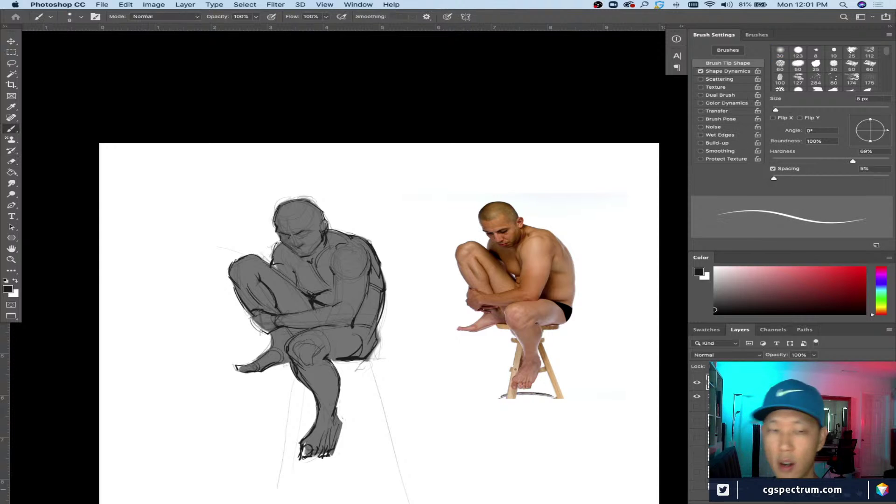
pyautogui.keyDown('alt'); pyautogui.click(282, 251); pyautogui.keyUp('alt')
pyautogui.press(']')
pyautogui.press(']')
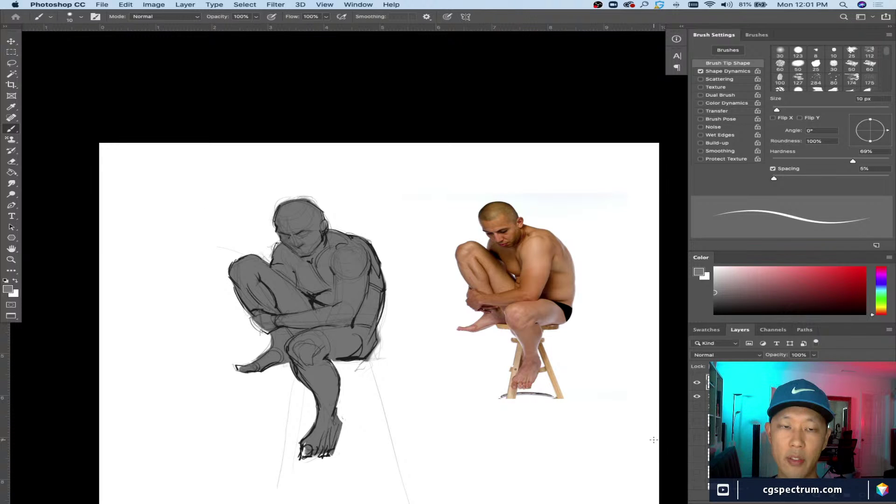
pyautogui.press('super+minus')
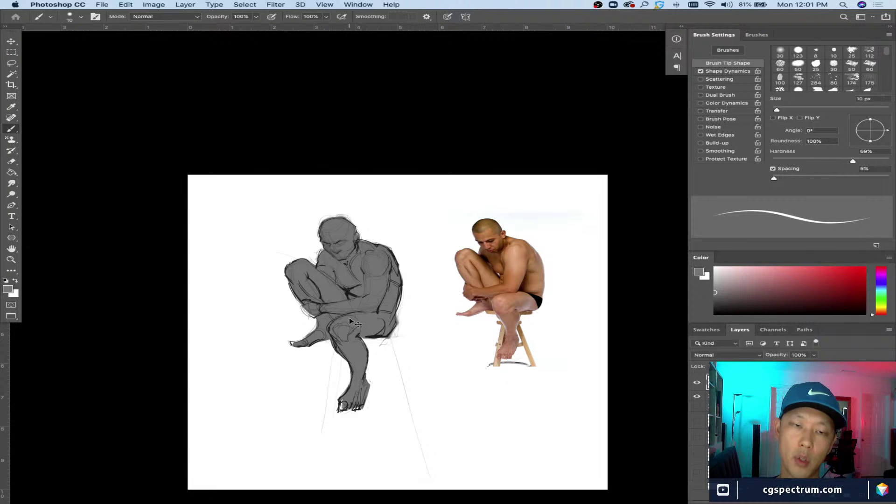
pyautogui.press('super+plus')
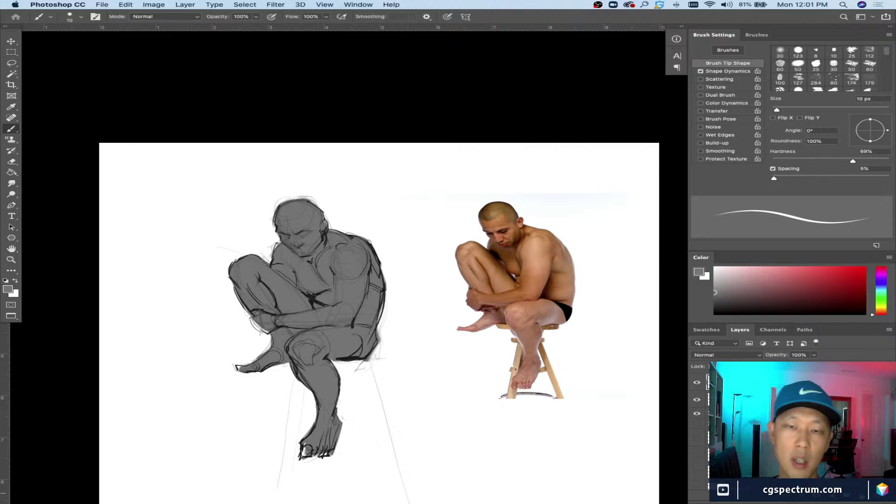
pyautogui.hscroll(-3, 355, 326)
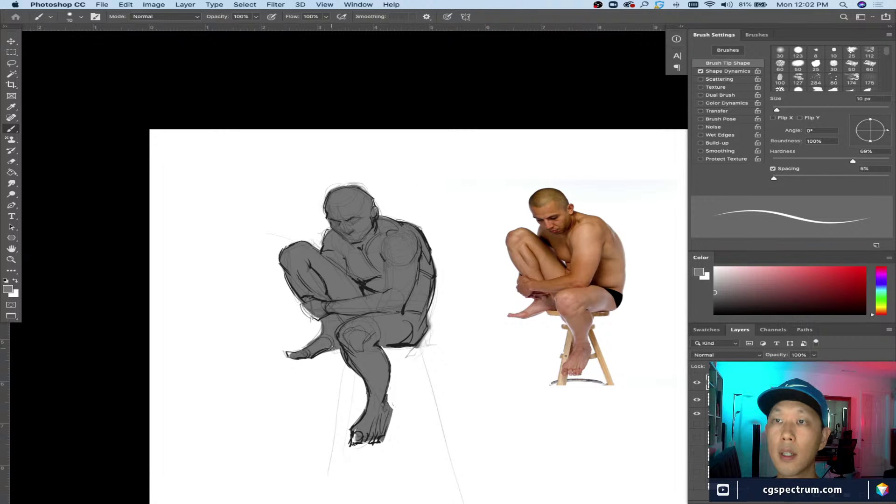
pyautogui.press('super+minus')
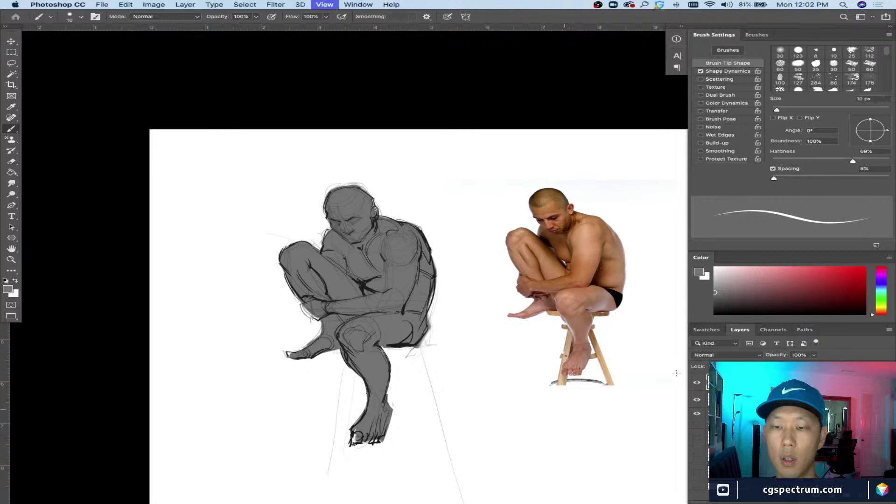
pyautogui.click(713, 276)
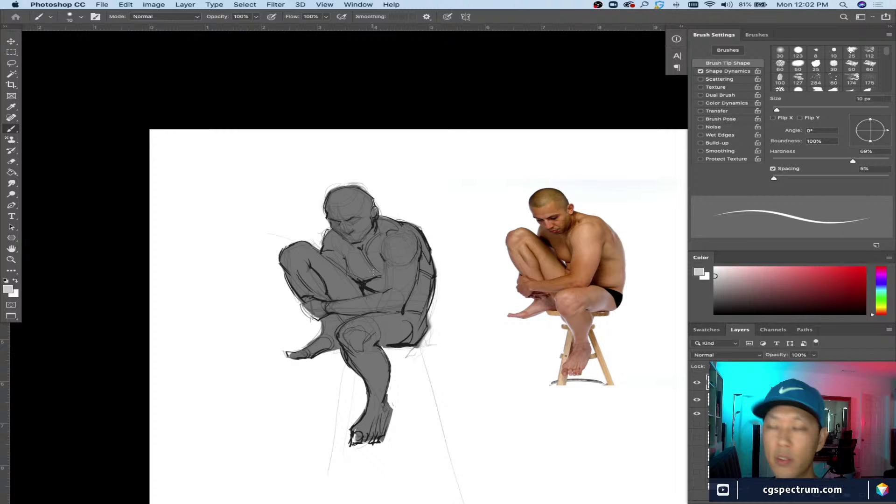
pyautogui.press('super+plus')
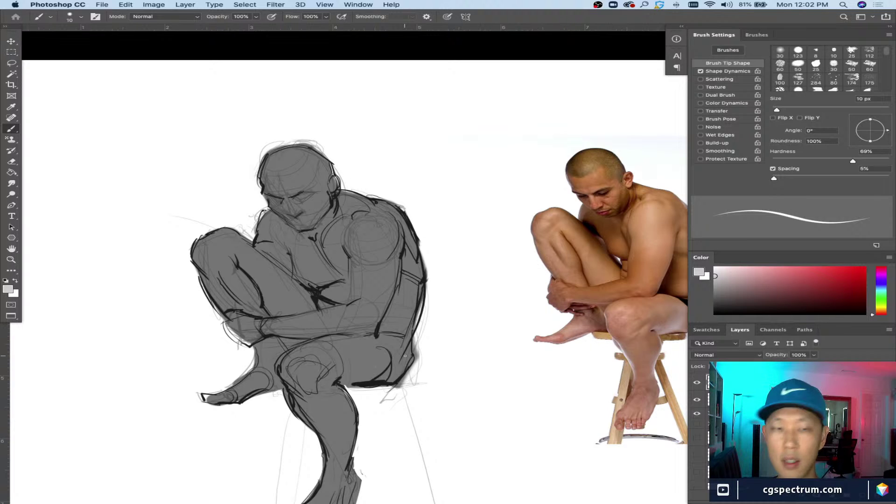
pyautogui.press('super+minus')
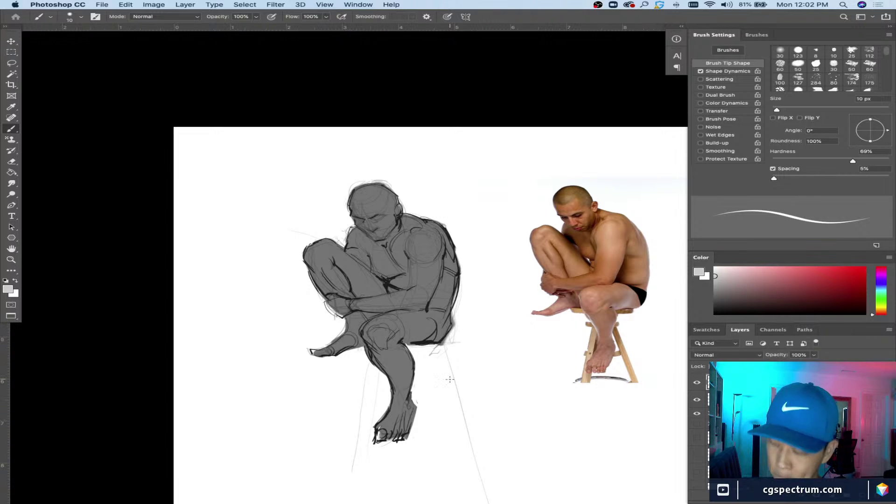
# Step: Set up a soft shading brush at 80 px and 41% hardness, with Transfer enabled and Shape Dynamics disabled
pyautogui.press(']')
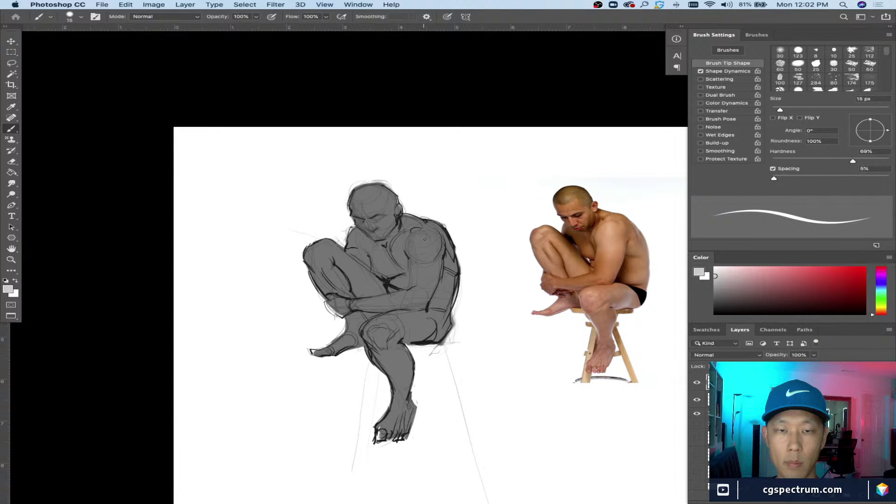
pyautogui.press(']')
pyautogui.press(']')
pyautogui.press(']')
pyautogui.press(']')
pyautogui.press(']')
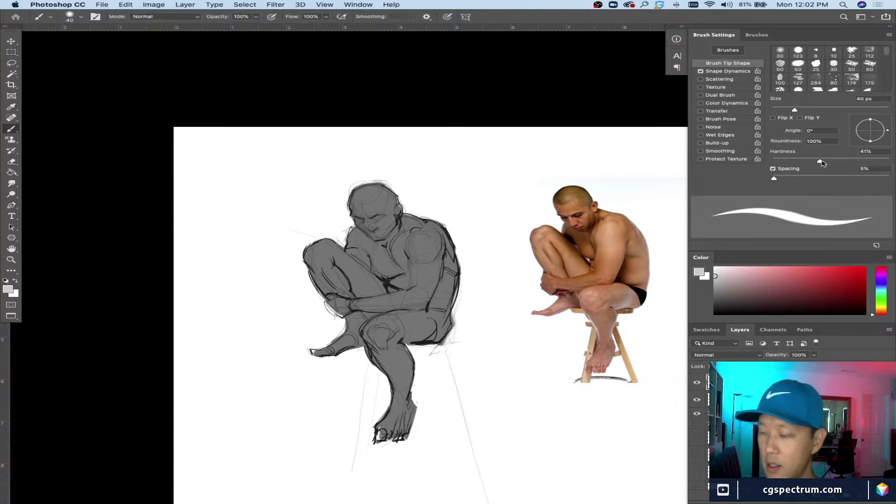
pyautogui.press('super+equal')
pyautogui.press('super+minus')
pyautogui.press('super+minus')
pyautogui.press(']')
pyautogui.press(']')
pyautogui.press(']')
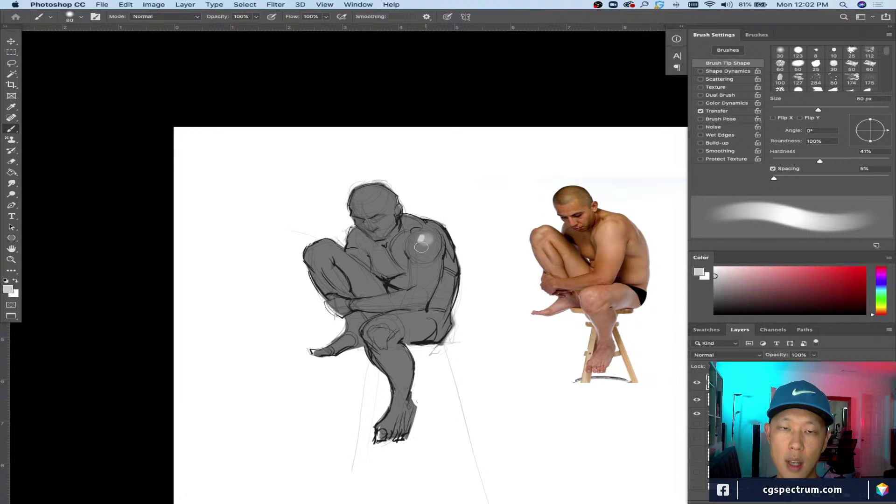
# Step: Paint a soft highlight on the shoulder and a slightly darker light patch on the upper arm, reducing the brush to 35 px
pyautogui.moveTo(423, 248)
pyautogui.mouseDown()
pyautogui.moveTo(429, 240)
pyautogui.moveTo(418, 234)
pyautogui.mouseUp()
pyautogui.keyDown('alt'); pyautogui.click(425, 238); pyautogui.keyUp('alt')
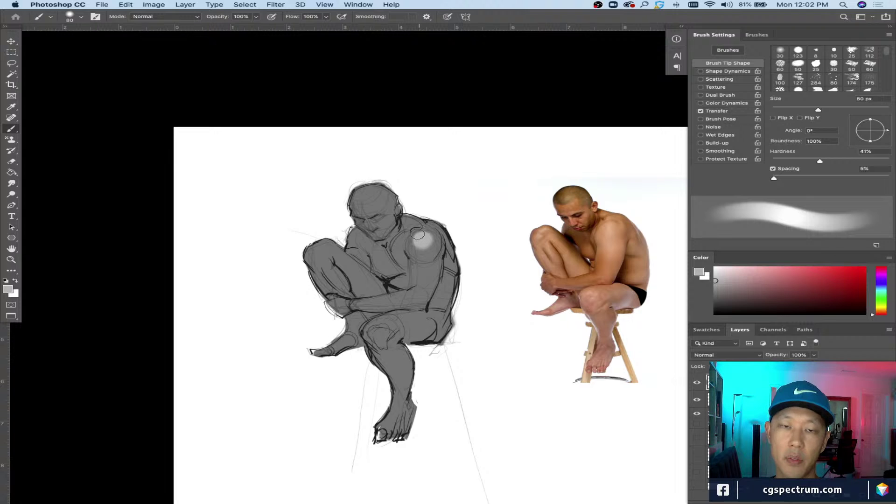
pyautogui.press('[')
pyautogui.press('[')
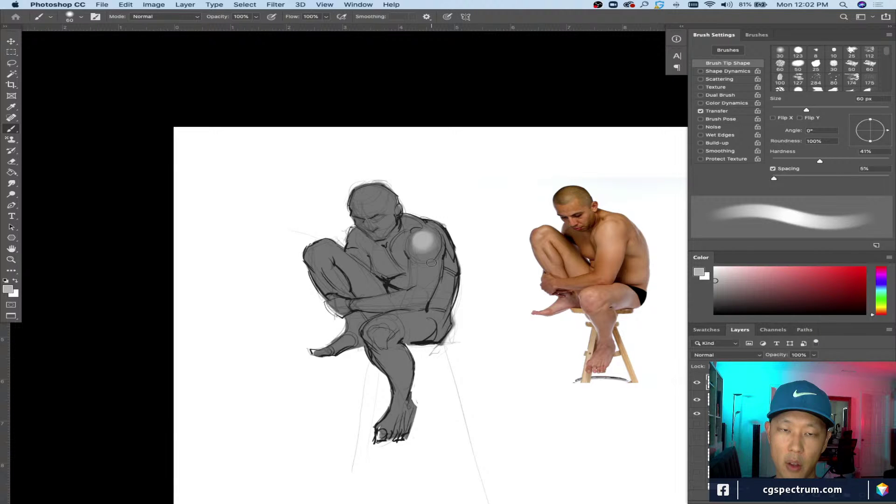
pyautogui.press('[')
pyautogui.press('[')
pyautogui.moveTo(430, 265)
pyautogui.mouseDown()
pyautogui.moveTo(423, 276)
pyautogui.moveTo(433, 260)
pyautogui.moveTo(417, 275)
pyautogui.moveTo(417, 266)
pyautogui.mouseUp()
pyautogui.press('[')
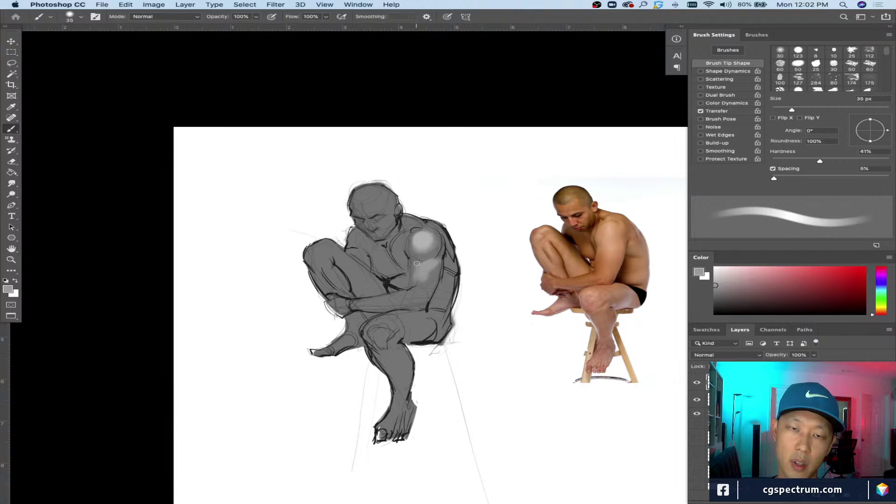
# Step: Sample the light grey from the shoulder and widen the shoulder highlight downward with a 70 px brush
pyautogui.keyDown('alt'); pyautogui.click(430, 236); pyautogui.keyUp('alt')
pyautogui.press(']')
pyautogui.press(']')
pyautogui.press(']')
pyautogui.press(']')
pyautogui.press(']')
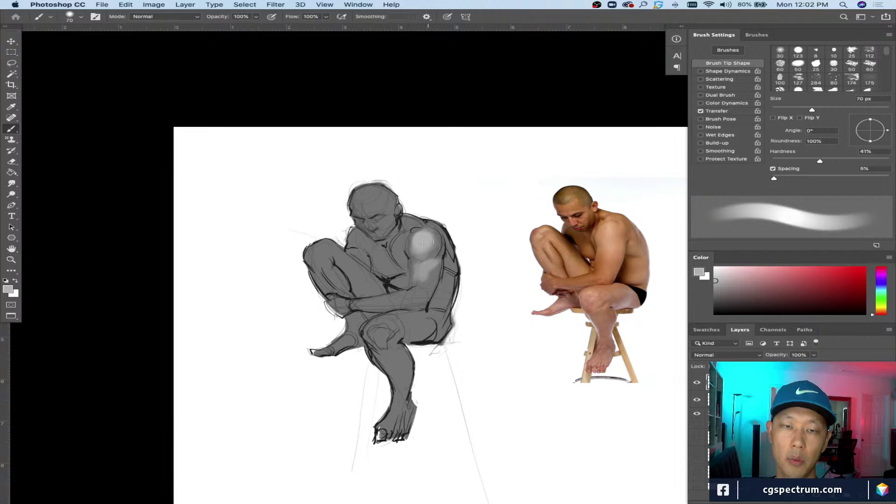
pyautogui.moveTo(427, 241); pyautogui.dragTo(427, 254)
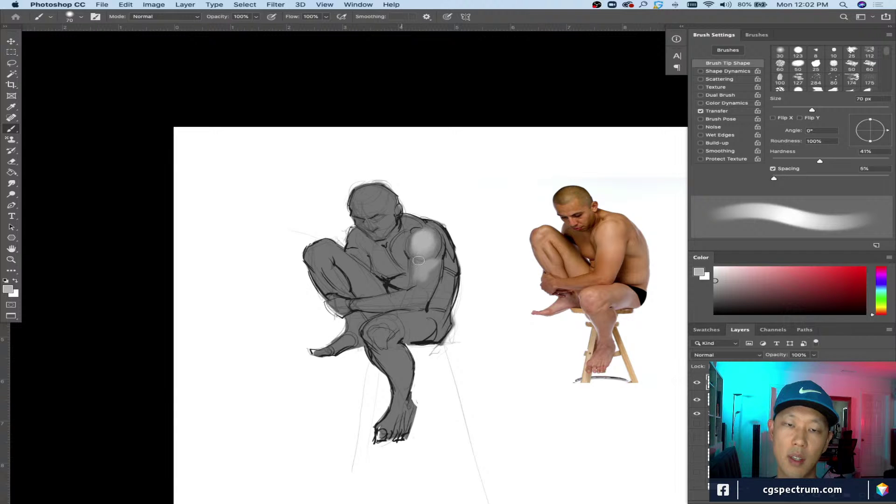
# Step: Shape the light where the shoulder meets the upper arm, reducing the brush from 50 px to 20 px
pyautogui.press('[')
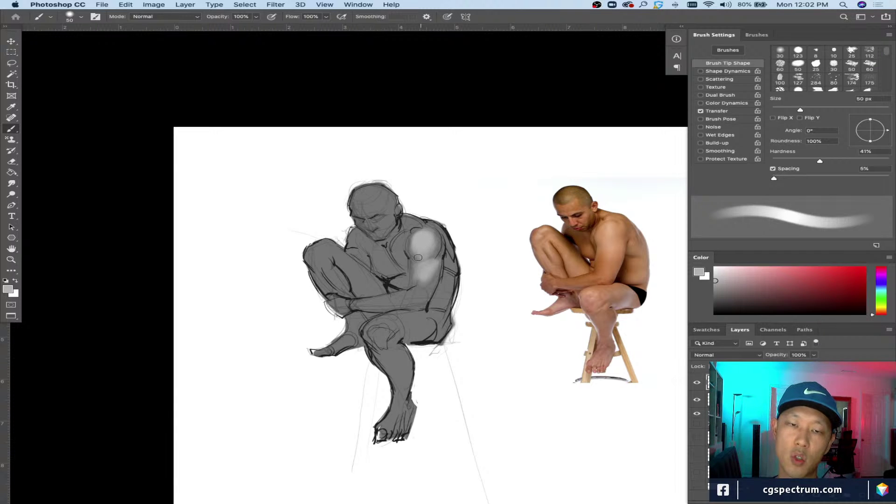
pyautogui.press('[')
pyautogui.press('[')
pyautogui.press('[')
pyautogui.press('[')
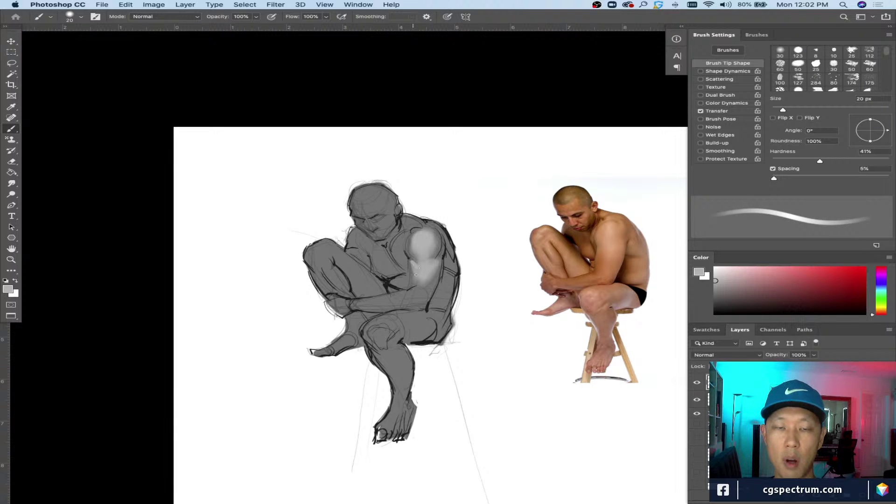
# Step: Paint a thin light strip on the chest along the front edge of the shoulder, using a 9 px brush
pyautogui.press(']')
pyautogui.press(']')
pyautogui.press(']')
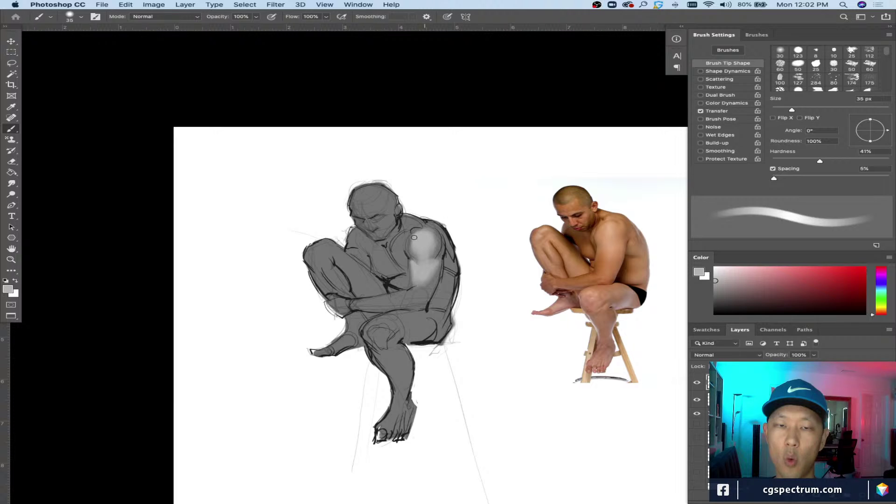
pyautogui.press('super+equal')
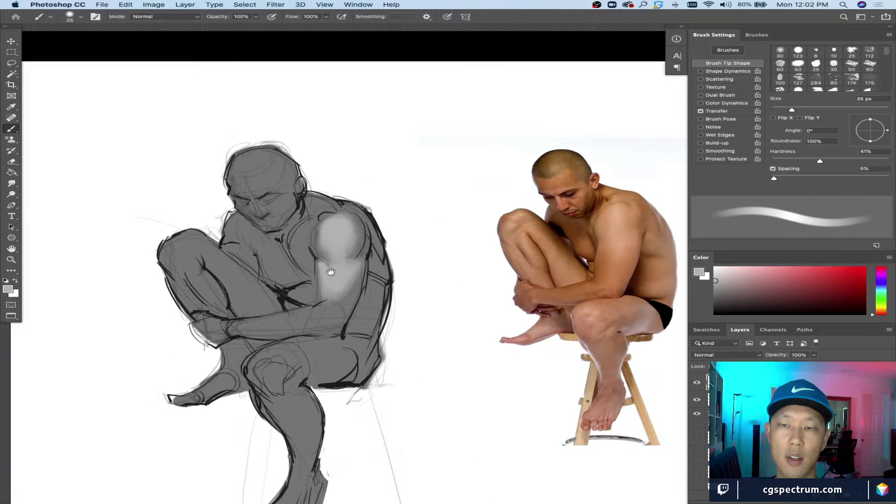
pyautogui.press('[')
pyautogui.press('[')
pyautogui.press('[')
pyautogui.press('[')
pyautogui.press('[')
pyautogui.press('[')
pyautogui.moveTo(314, 224); pyautogui.dragTo(305, 248)
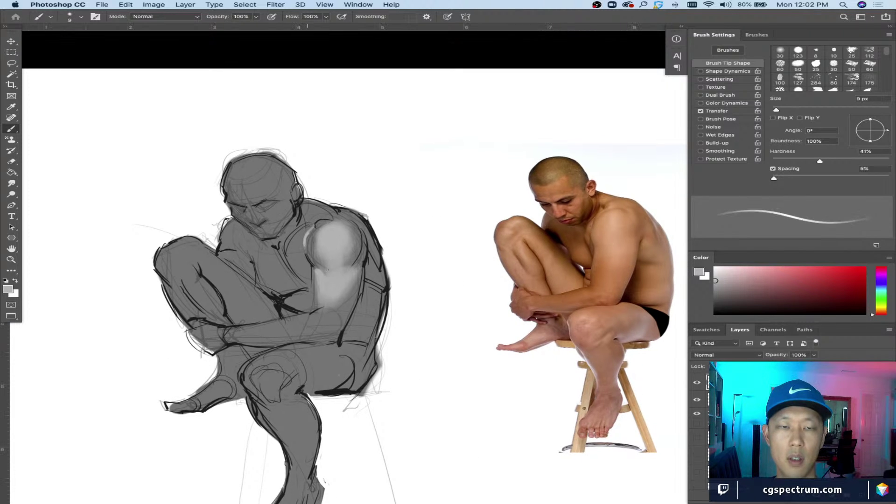
# Step: Widen the chest highlight beside the shoulder downward and soften it, varying the brush between 10 px and 20 px
pyautogui.press(']')
pyautogui.press(']')
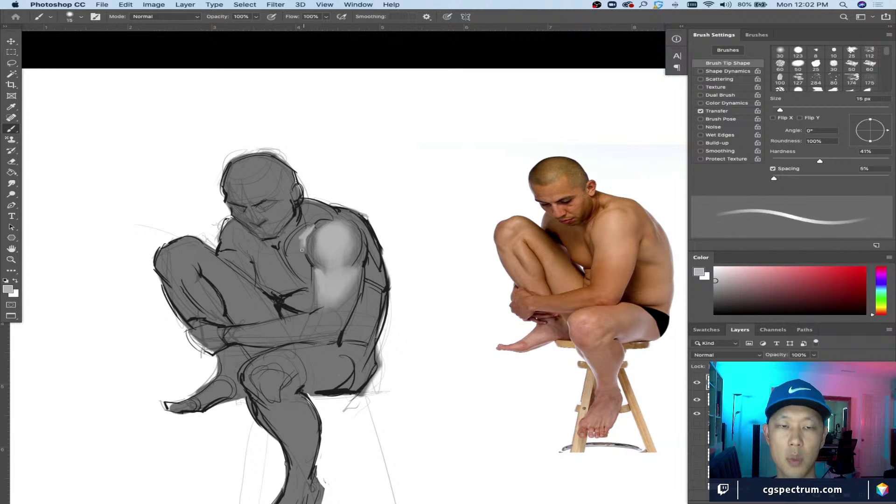
pyautogui.moveTo(299, 243); pyautogui.dragTo(299, 252)
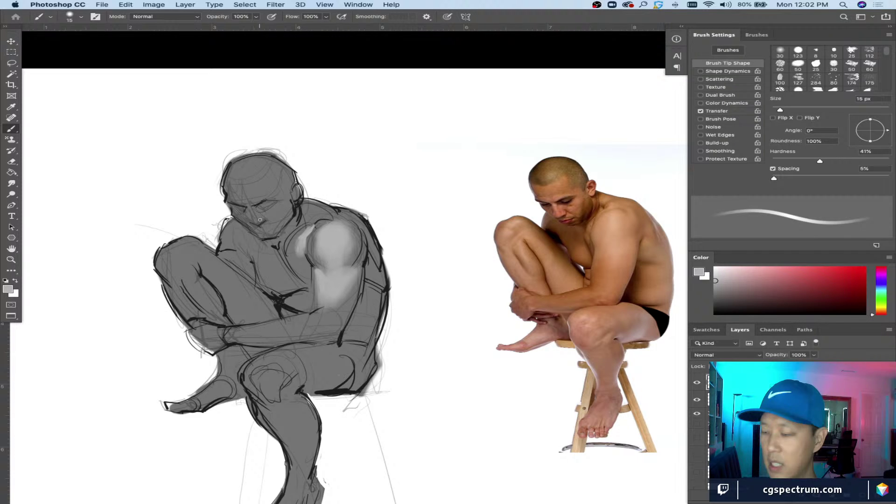
pyautogui.press(']')
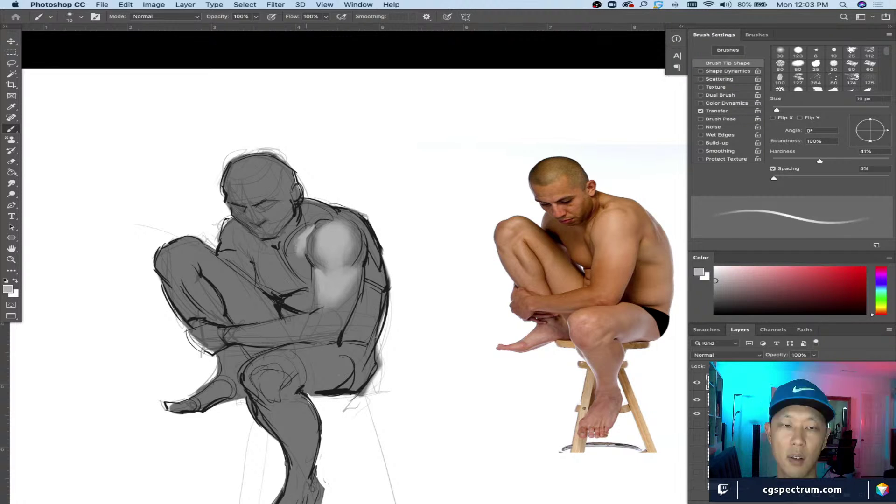
pyautogui.press('[')
pyautogui.press('[')
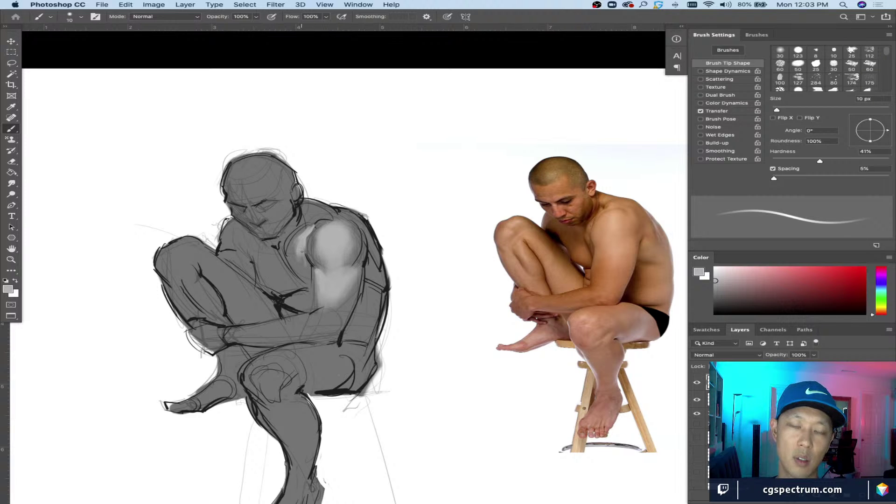
pyautogui.press(']')
pyautogui.press(']')
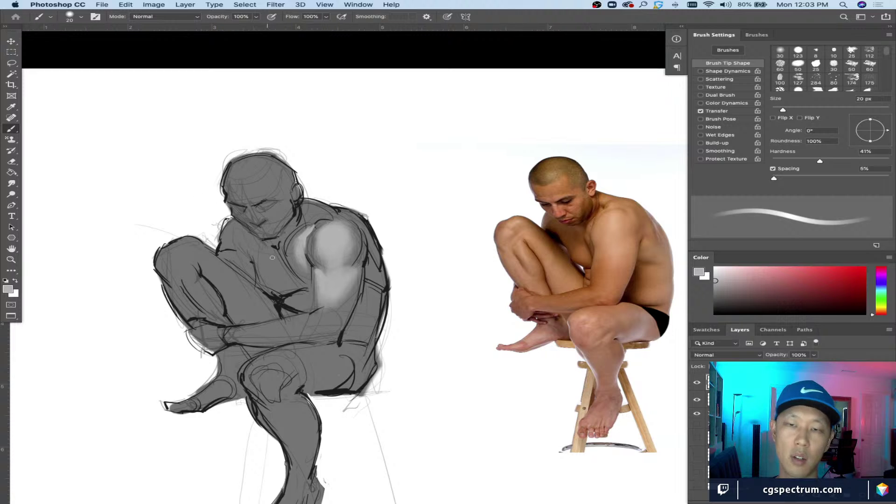
pyautogui.scroll(2, 276, 273)
pyautogui.press('[')
pyautogui.press('[')
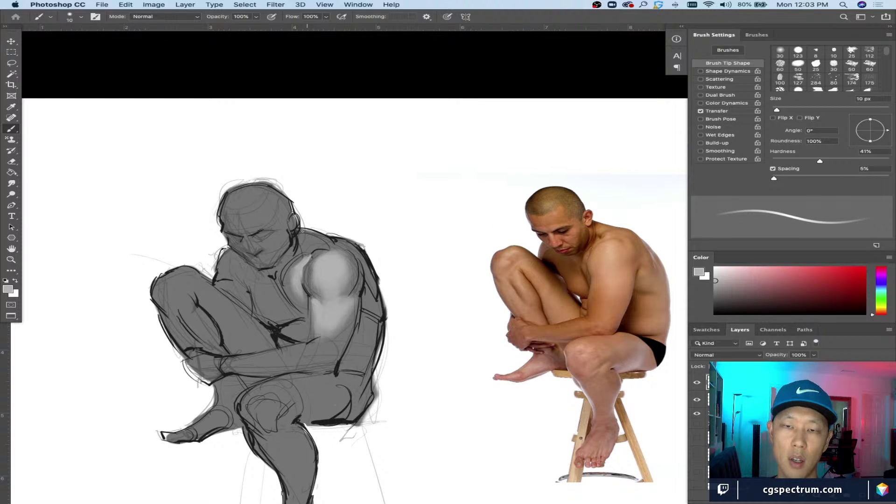
# Step: Paint a light band across the top of the shoulder with a 20 px brush, refining its edge at 10 px and 15 px
pyautogui.press(']')
pyautogui.press(']')
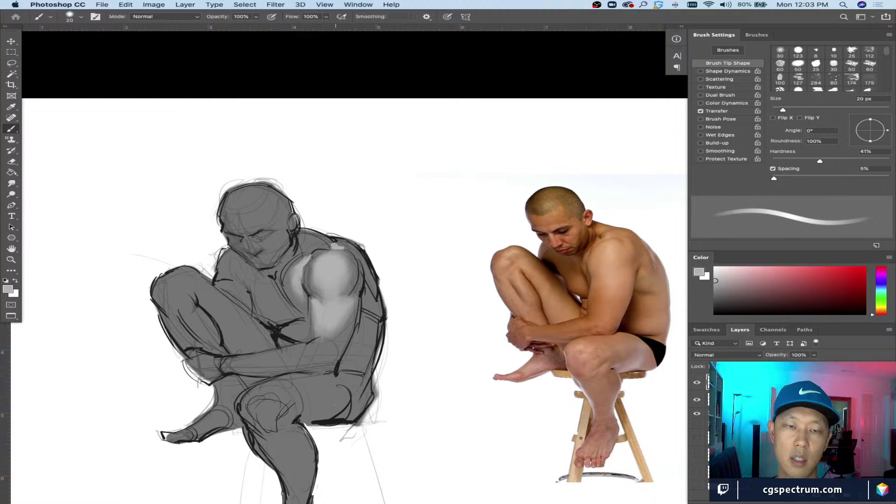
pyautogui.moveTo(332, 242)
pyautogui.mouseDown()
pyautogui.moveTo(362, 261)
pyautogui.moveTo(343, 243)
pyautogui.mouseUp()
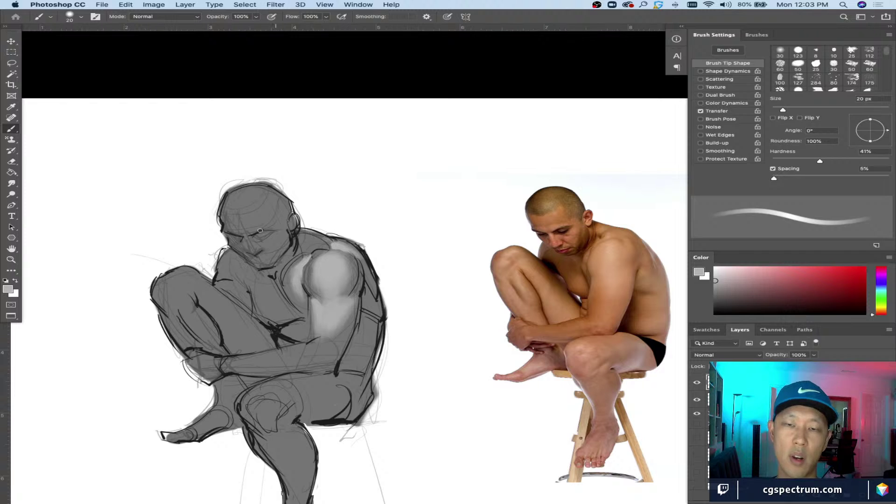
pyautogui.press('[')
pyautogui.press('[')
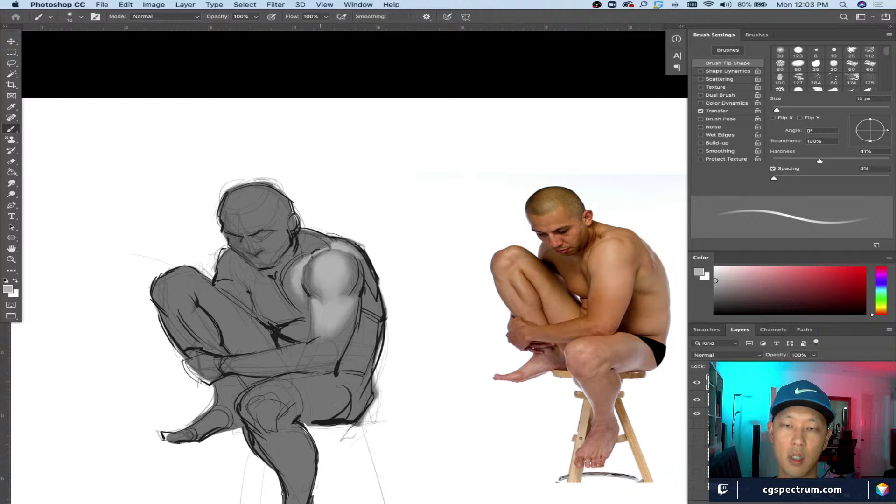
pyautogui.press(']')
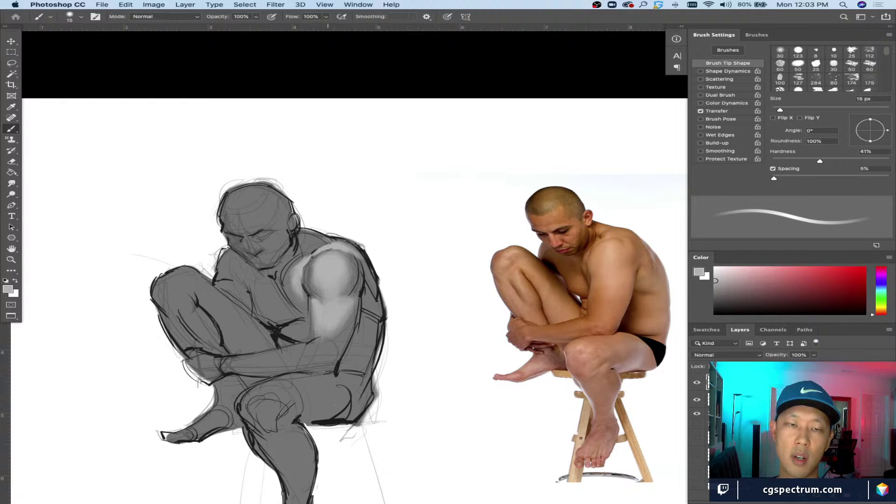
# Step: Shade soft light along the slope between the shoulder and the neck, enlarging the brush to 25 px
pyautogui.press(']')
pyautogui.press(']')
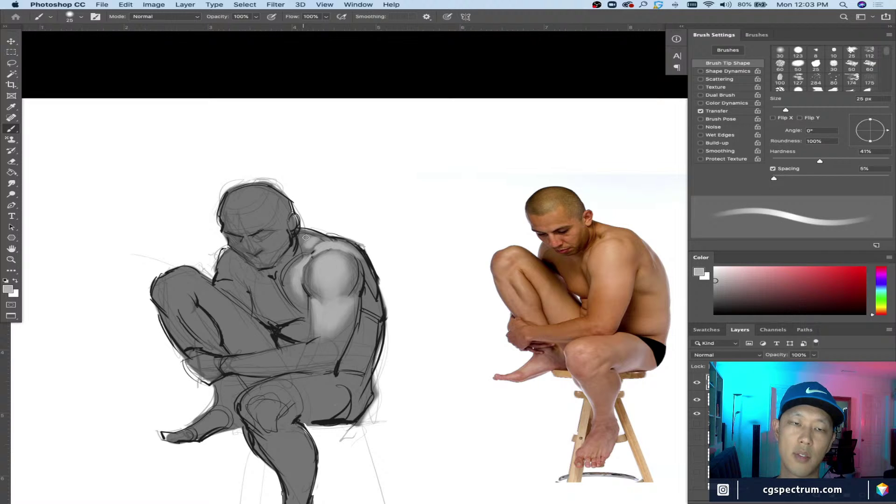
pyautogui.press('e')
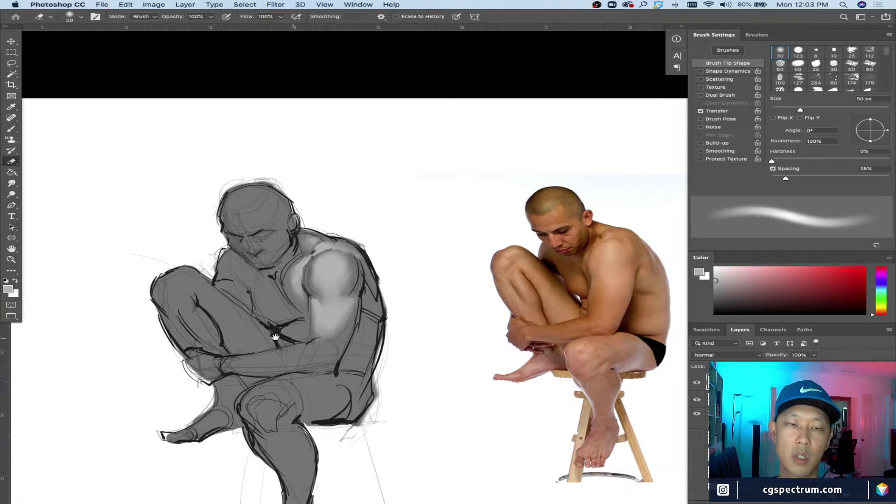
pyautogui.scroll(-3, 280, 233)
pyautogui.press('b')
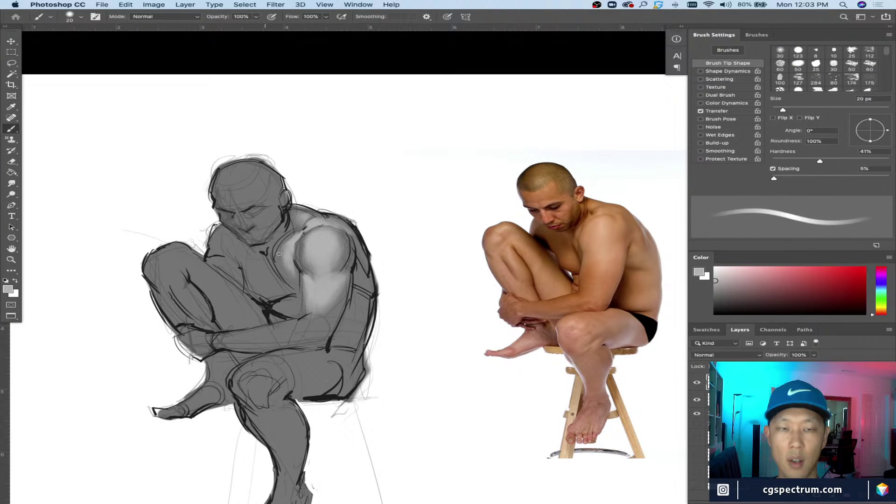
pyautogui.scroll(-2, 279, 254)
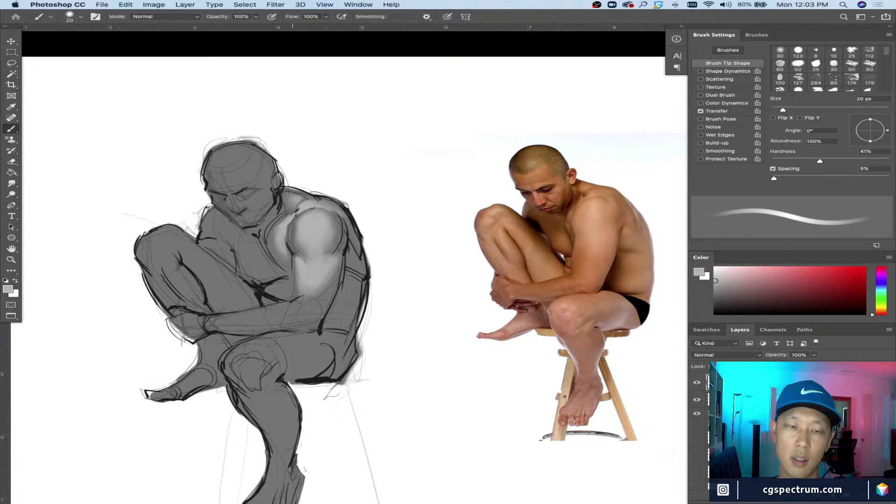
# Step: Paint the highlight at the elbow and lead it onto the start of the forearm, using a 30 px and a 35 px brush
pyautogui.press(']')
pyautogui.press(']')
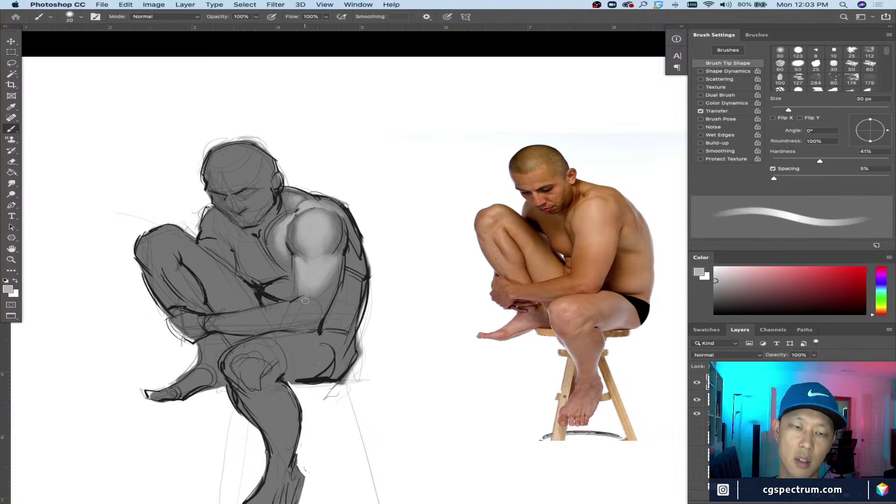
pyautogui.moveTo(287, 308); pyautogui.dragTo(305, 302)
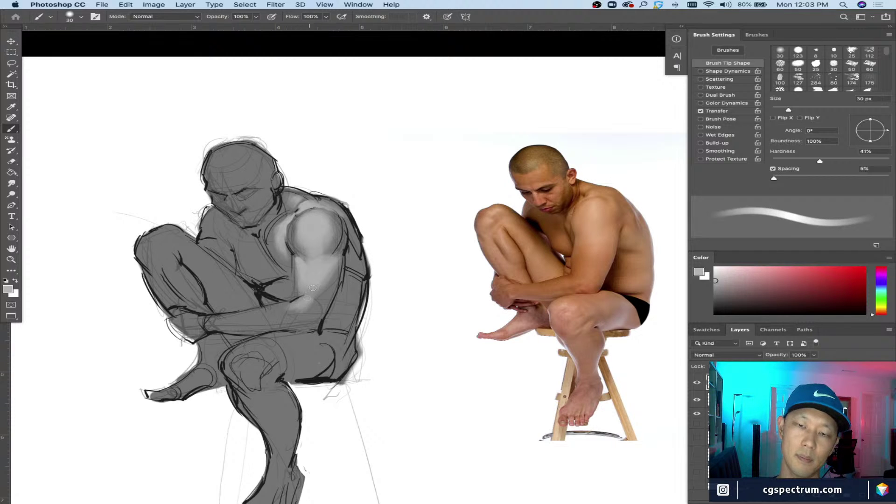
pyautogui.press(']')
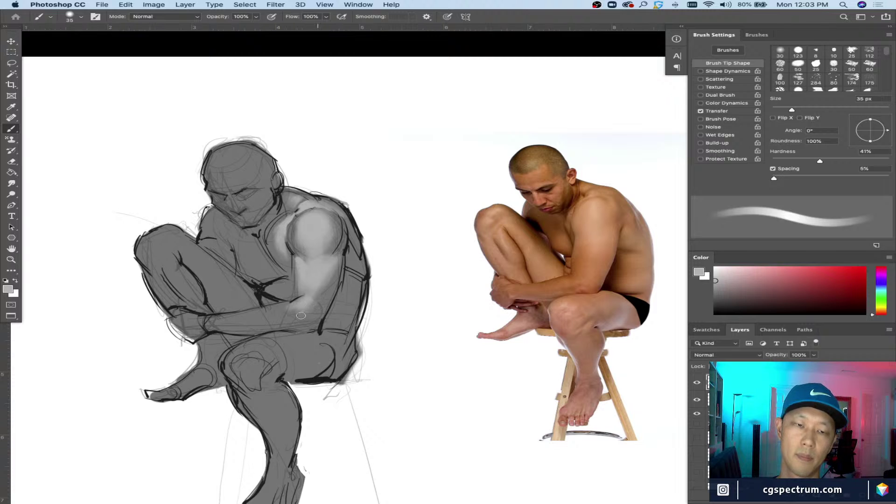
pyautogui.moveTo(279, 313)
pyautogui.mouseDown()
pyautogui.moveTo(295, 306)
pyautogui.moveTo(263, 313)
pyautogui.moveTo(298, 298)
pyautogui.mouseUp()
pyautogui.press('[')
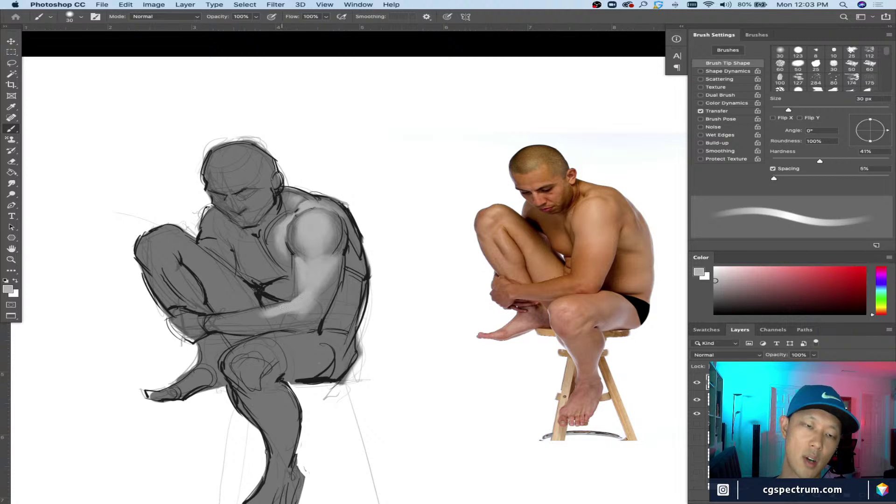
# Step: Extend and blend the light along the forearm toward the hand with a 40 px brush
pyautogui.press(']')
pyautogui.press(']')
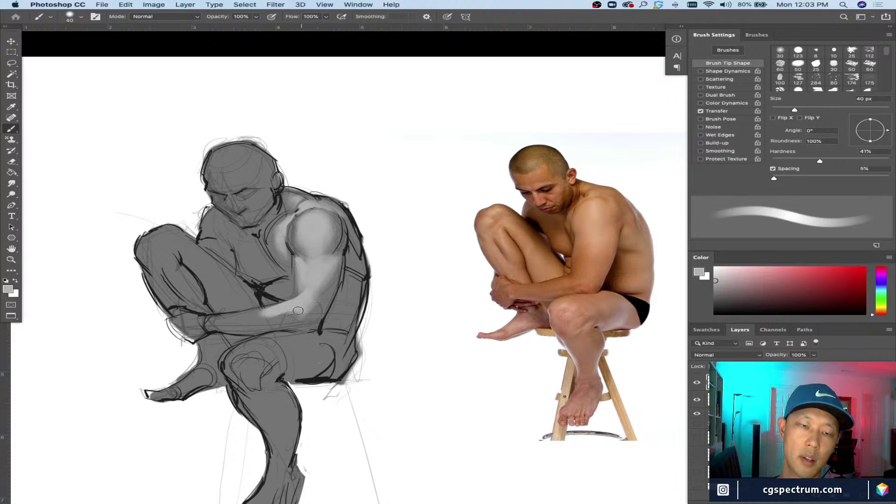
pyautogui.moveTo(261, 316)
pyautogui.mouseDown()
pyautogui.moveTo(315, 308)
pyautogui.moveTo(258, 314)
pyautogui.mouseUp()
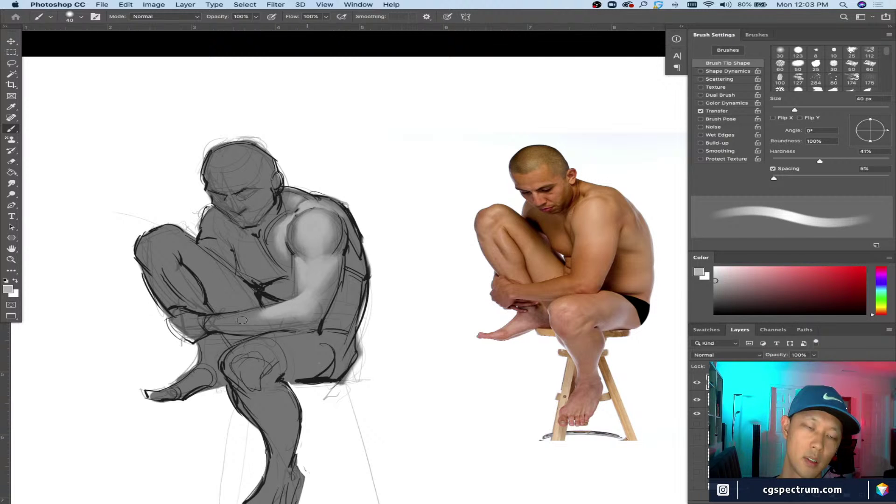
pyautogui.press('[')
pyautogui.scroll(2, 252, 259)
pyautogui.hscroll(1, 252, 258)
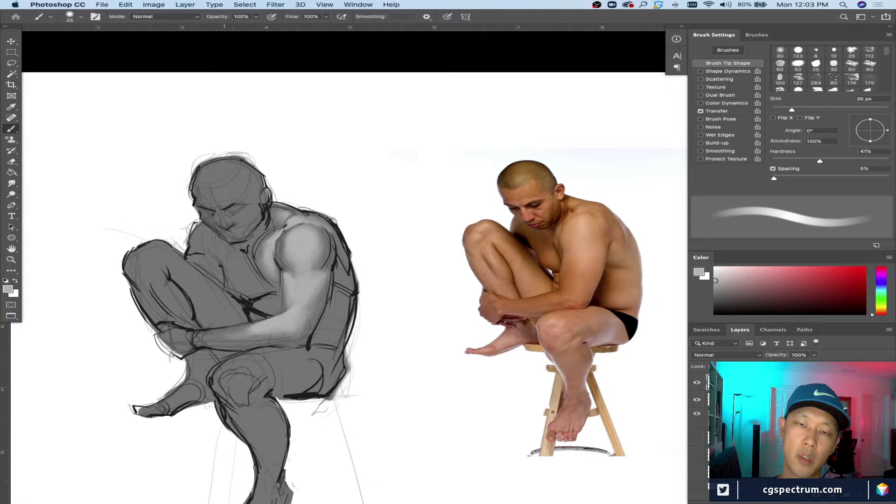
# Step: Paint a light patch on the lower chest above the crossed arm, with the brush at 35 px and 40 px
pyautogui.press(']')
pyautogui.press('[')
pyautogui.press('[')
pyautogui.press('[')
pyautogui.press('[')
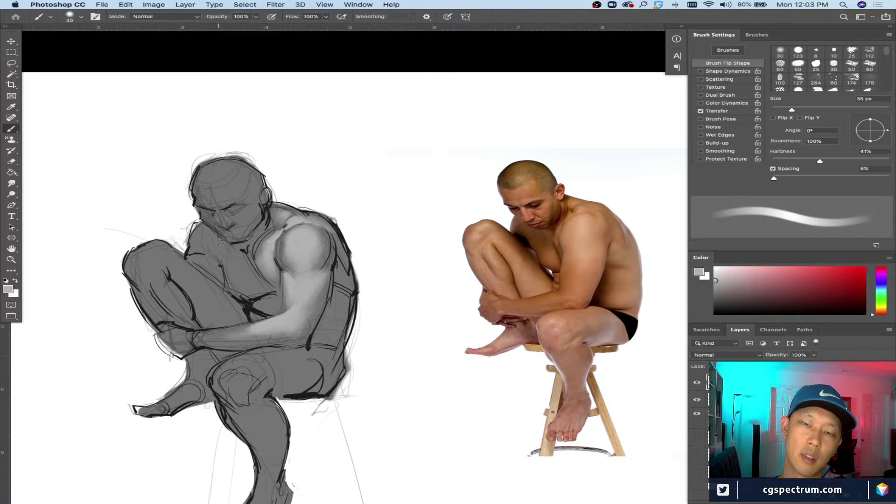
pyautogui.moveTo(240, 263)
pyautogui.mouseDown()
pyautogui.moveTo(250, 277)
pyautogui.moveTo(255, 265)
pyautogui.moveTo(249, 283)
pyautogui.moveTo(259, 287)
pyautogui.moveTo(241, 271)
pyautogui.mouseUp()
pyautogui.press(']')
pyautogui.press(']')
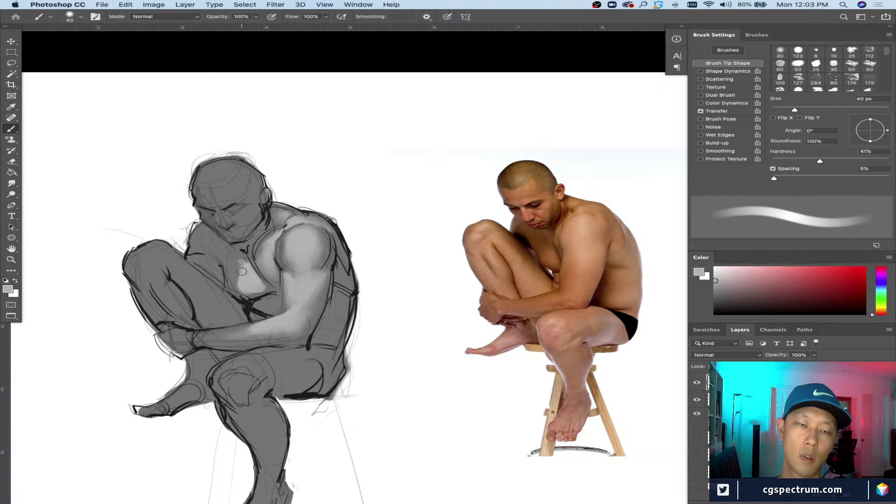
# Step: Fade the inner side of the lower chest highlight with a soft eraser at 50 px and 60 px
pyautogui.press('e')
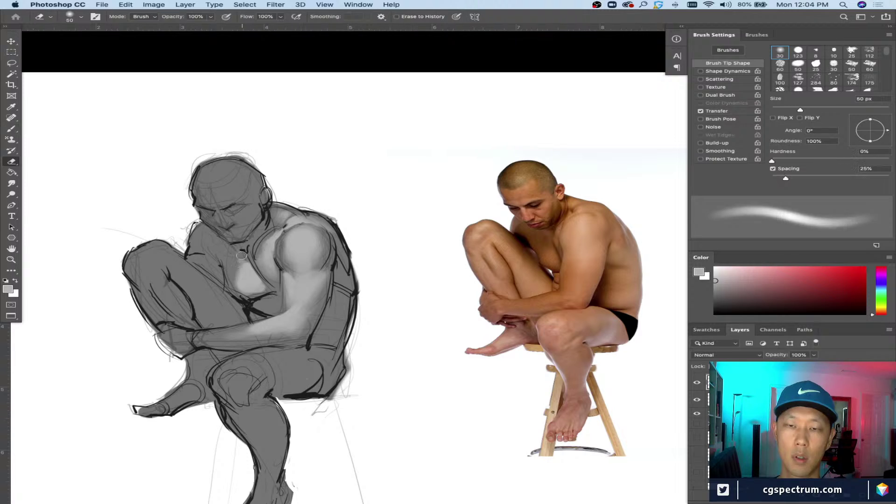
pyautogui.moveTo(233, 281); pyautogui.dragTo(239, 281)
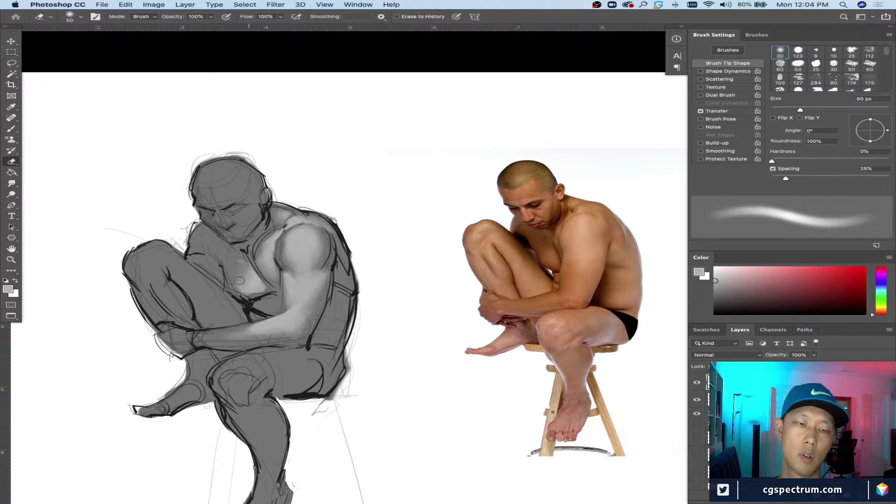
pyautogui.press(']')
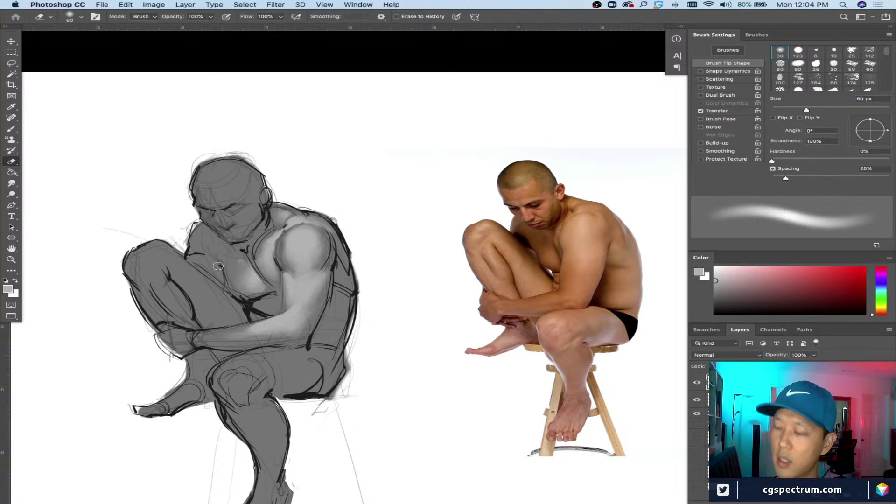
# Step: Paint a soft round highlight on the forehead with a 40 px brush, blending it outward at 45 px
pyautogui.press('b')
pyautogui.moveTo(200, 280); pyautogui.dragTo(222, 317)
pyautogui.click(247, 217)
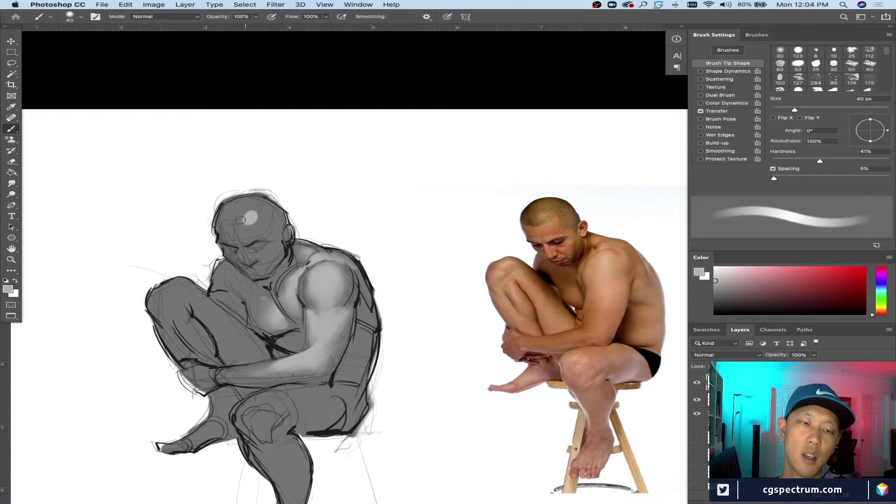
pyautogui.moveTo(241, 220)
pyautogui.mouseDown()
pyautogui.moveTo(250, 210)
pyautogui.moveTo(235, 219)
pyautogui.mouseUp()
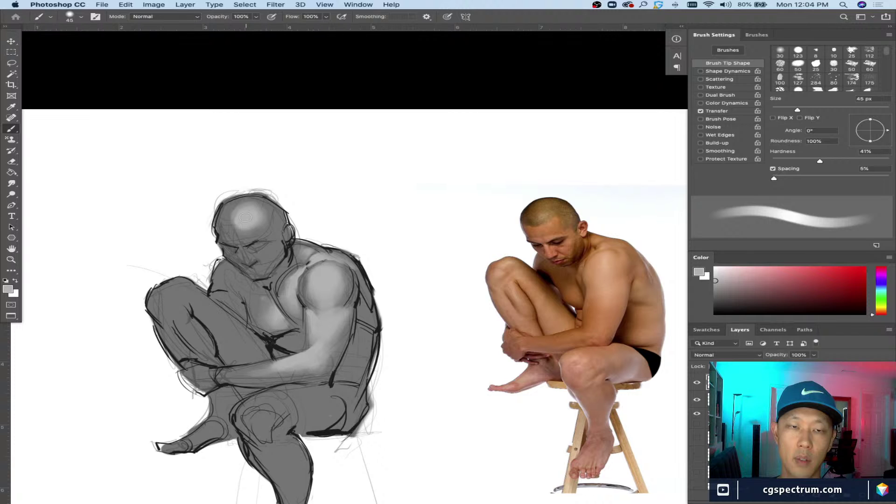
# Step: Paint a grey ball on the blank canvas beside the head and shade a soft light centre, enlarging the brush from 60 px to 90 px
pyautogui.press(']')
pyautogui.press(']')
pyautogui.moveTo(418, 156)
pyautogui.mouseDown()
pyautogui.moveTo(412, 212)
pyautogui.moveTo(423, 168)
pyautogui.mouseUp()
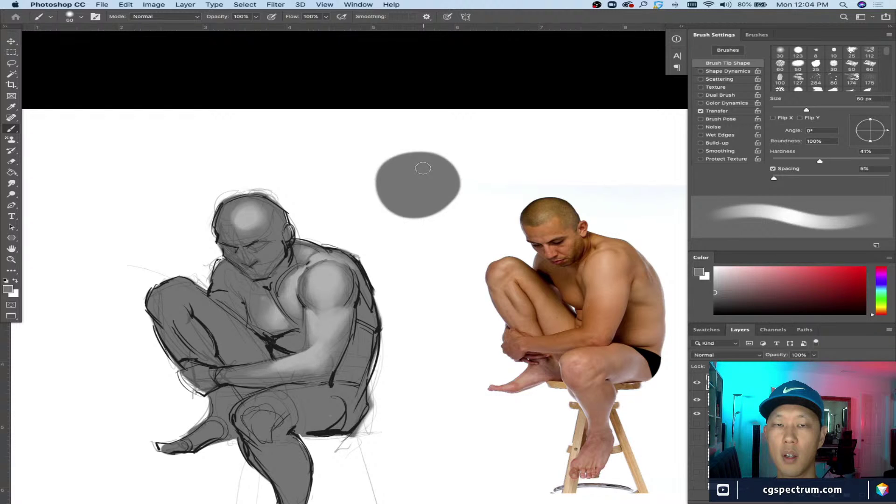
pyautogui.keyDown('alt'); pyautogui.click(420, 172); pyautogui.keyUp('alt')
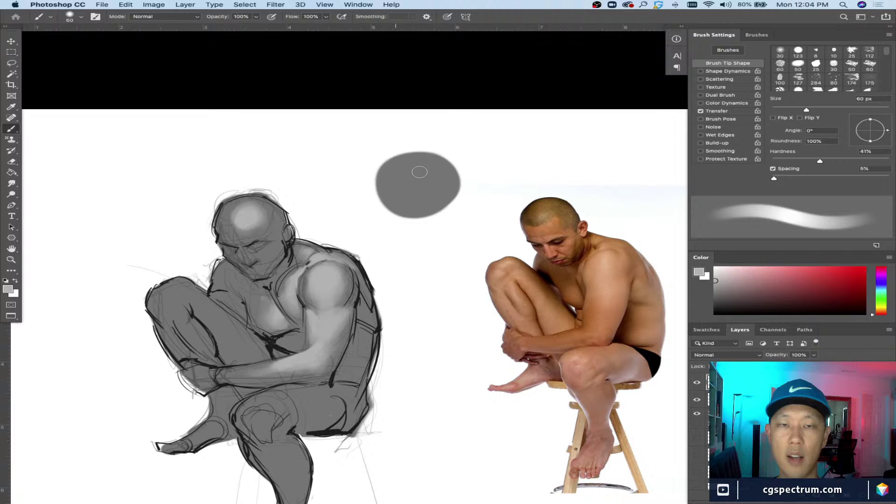
pyautogui.press(']')
pyautogui.moveTo(419, 172); pyautogui.dragTo(406, 197)
pyautogui.press(']')
pyautogui.press(']')
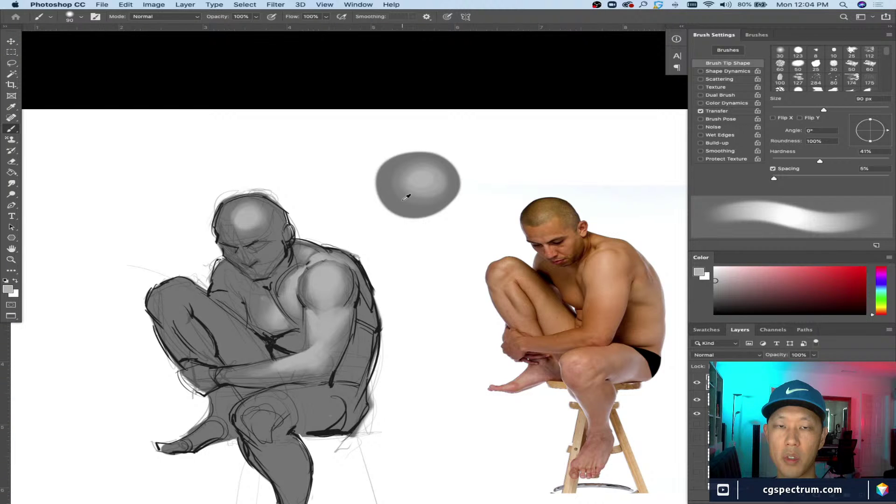
# Step: Paint a grey cylinder beside the ball, shading a light vertical strip and a lighter top face, with the brush reduced to 50 px
pyautogui.keyDown('alt'); pyautogui.click(407, 197); pyautogui.keyUp('alt')
pyautogui.moveTo(331, 170)
pyautogui.mouseDown()
pyautogui.moveTo(337, 127)
pyautogui.moveTo(331, 136)
pyautogui.moveTo(342, 141)
pyautogui.moveTo(329, 127)
pyautogui.mouseUp()
pyautogui.press('[')
pyautogui.press('[')
pyautogui.press('[')
pyautogui.press('[')
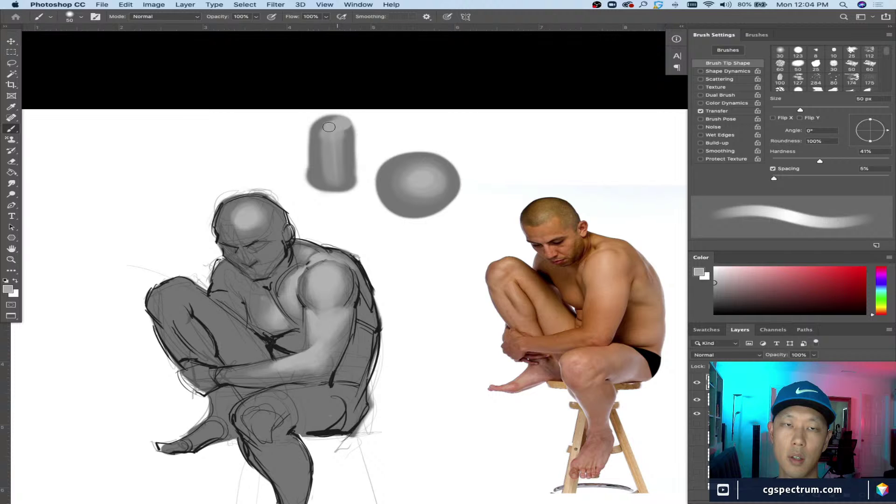
pyautogui.keyDown('alt'); pyautogui.click(318, 140); pyautogui.keyUp('alt')
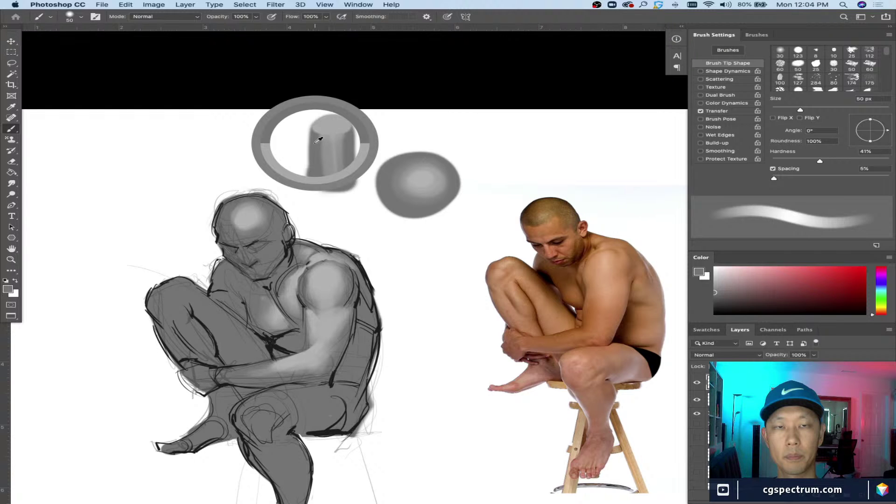
# Step: Examine the shaded figure and the seated man's knees, legs and torso in the reference photo at several zoom levels
pyautogui.moveTo(295, 376); pyautogui.dragTo(298, 348)
pyautogui.press('super+r')
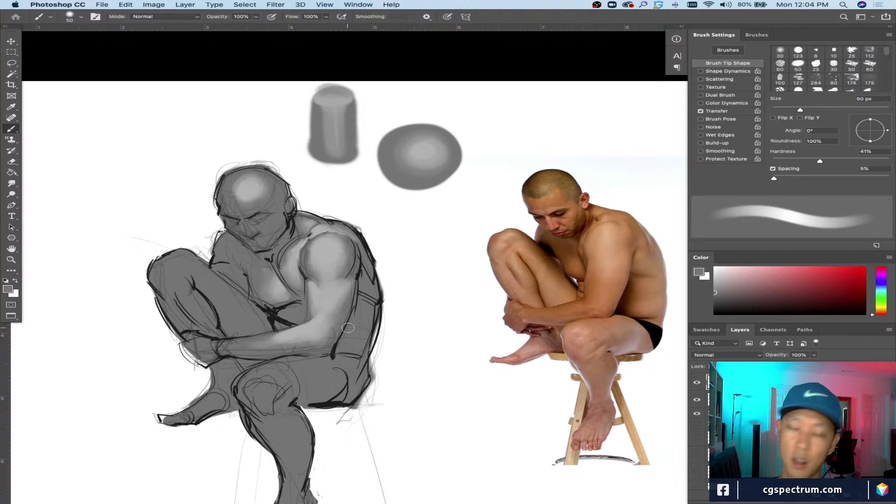
pyautogui.hscroll(-3, 516, 421)
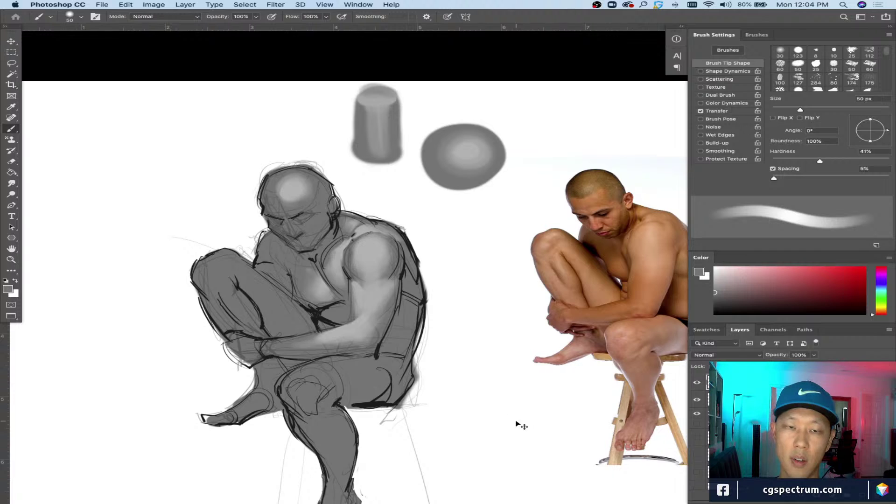
pyautogui.press('super+minus')
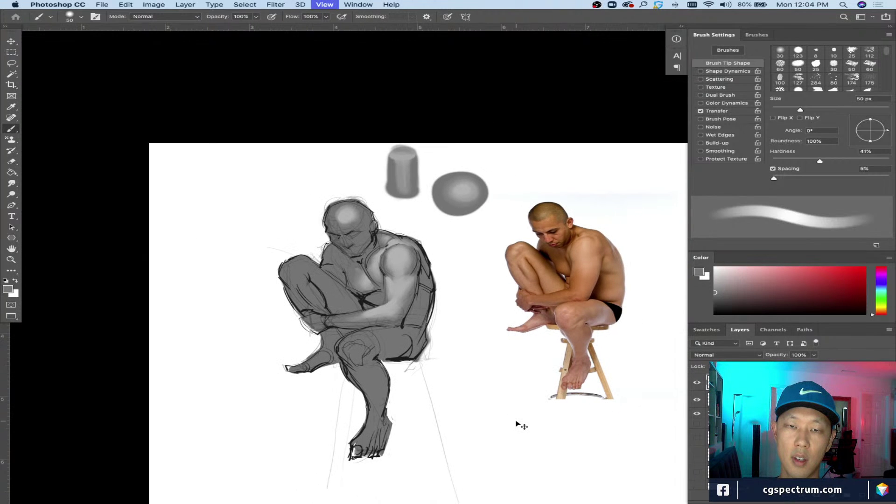
pyautogui.press('super+plus')
pyautogui.press('super+minus')
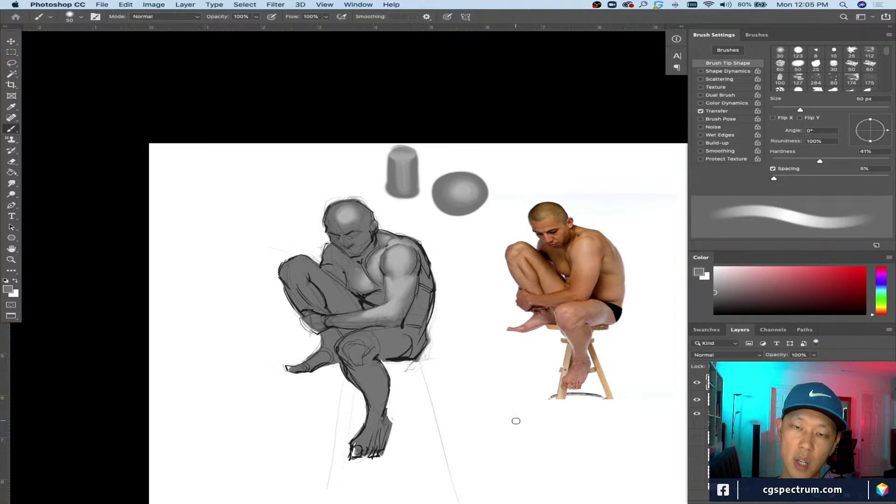
pyautogui.press('super+plus')
pyautogui.press('super+plus')
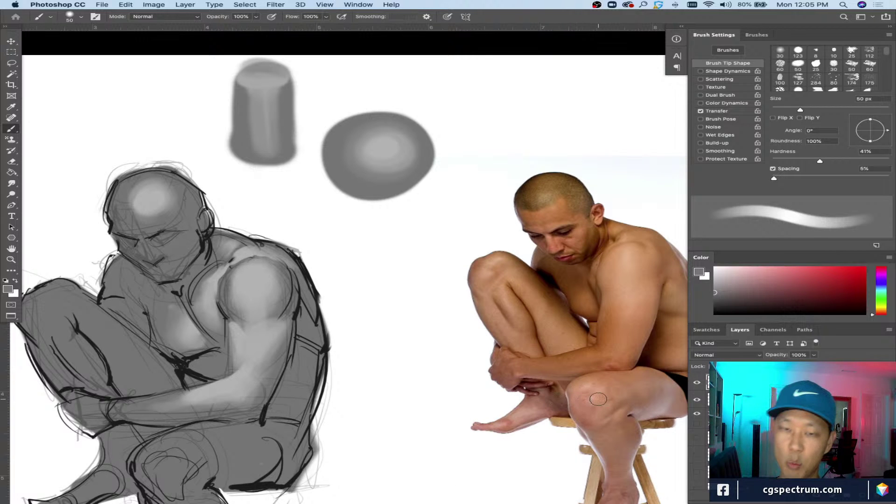
pyautogui.press('super+minus')
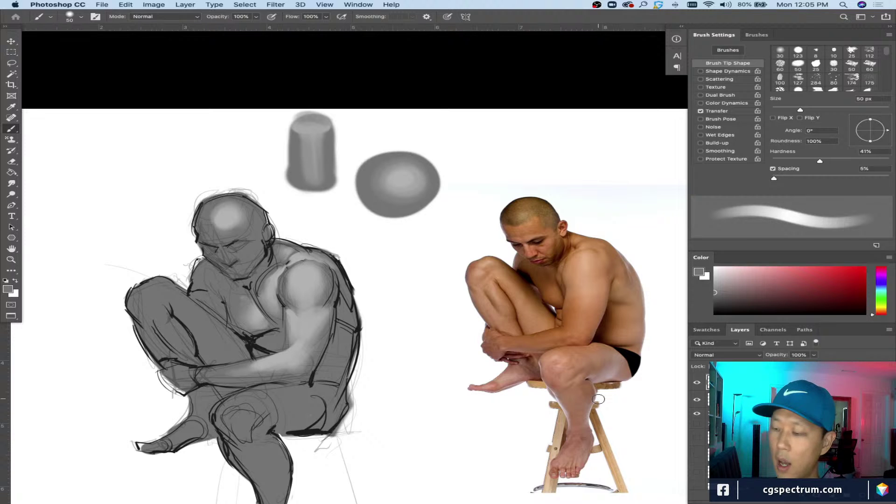
pyautogui.press('space')
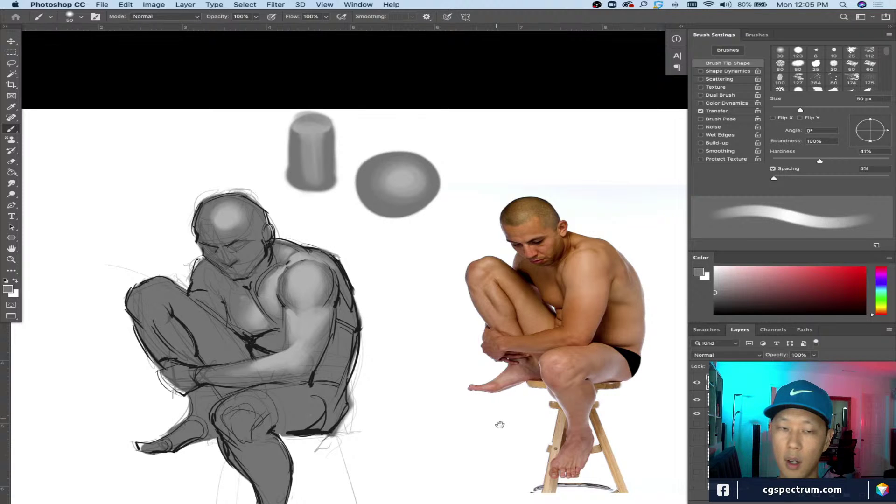
pyautogui.moveTo(499, 424); pyautogui.dragTo(491, 402)
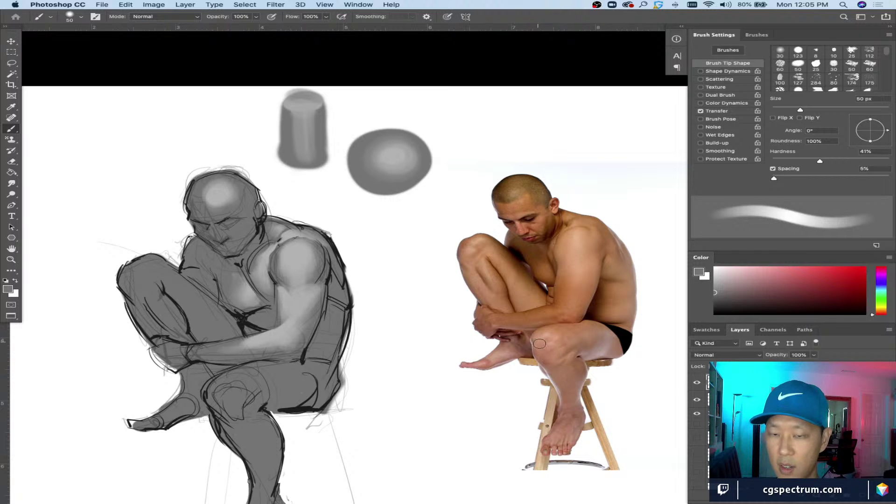
pyautogui.press('super+equal')
pyautogui.press('super+equal')
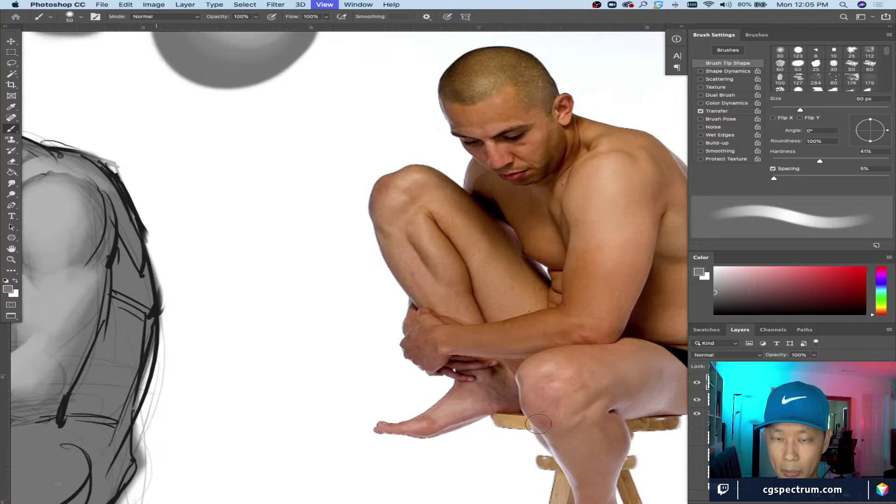
pyautogui.press('super+minus')
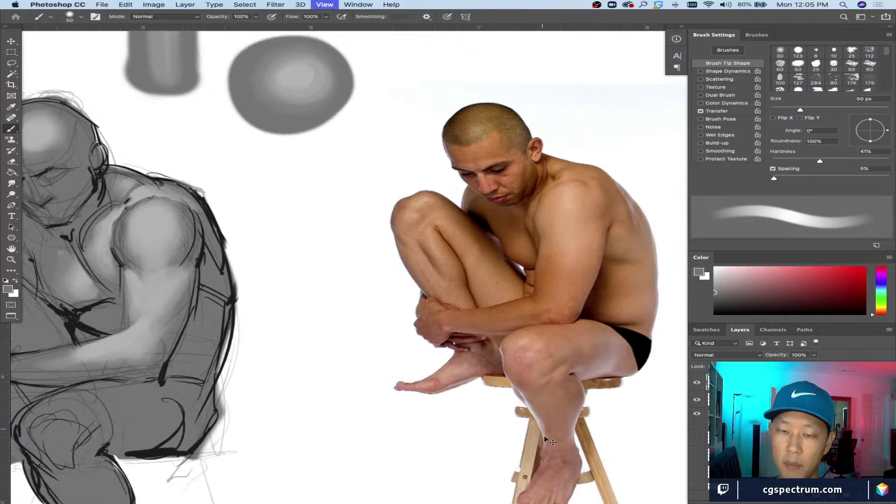
pyautogui.press('super+minus')
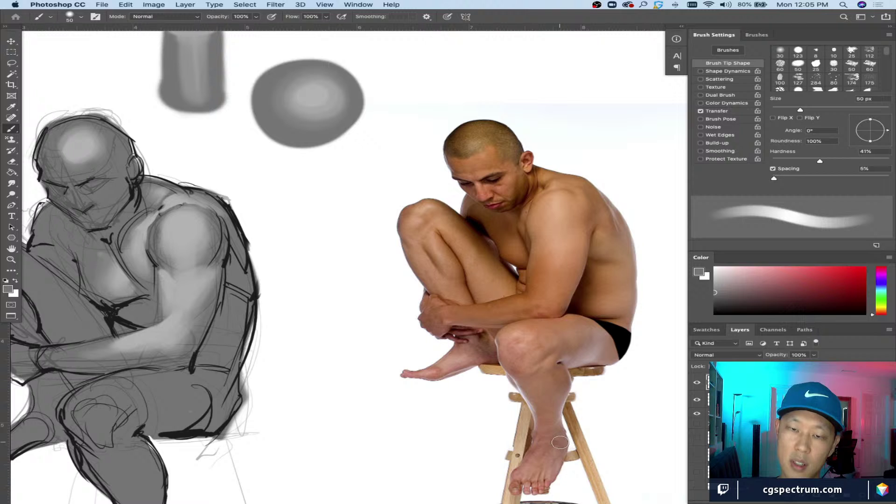
pyautogui.press('super+minus')
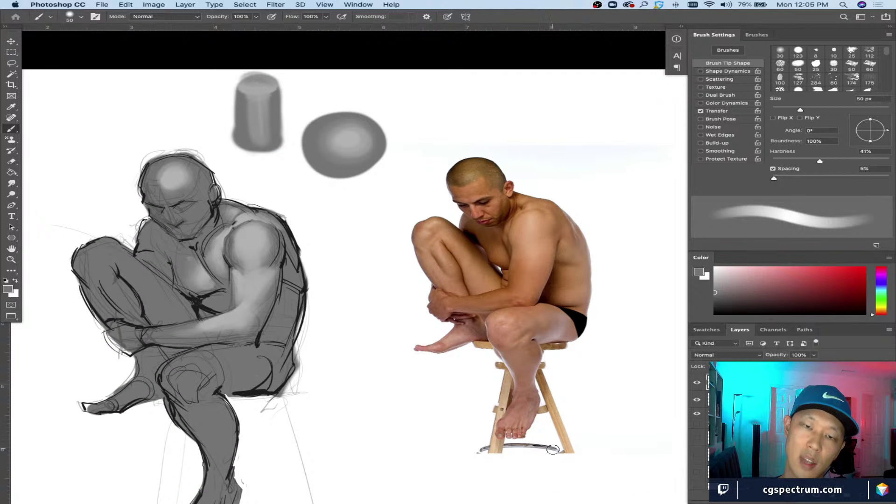
pyautogui.moveTo(384, 366); pyautogui.dragTo(440, 370)
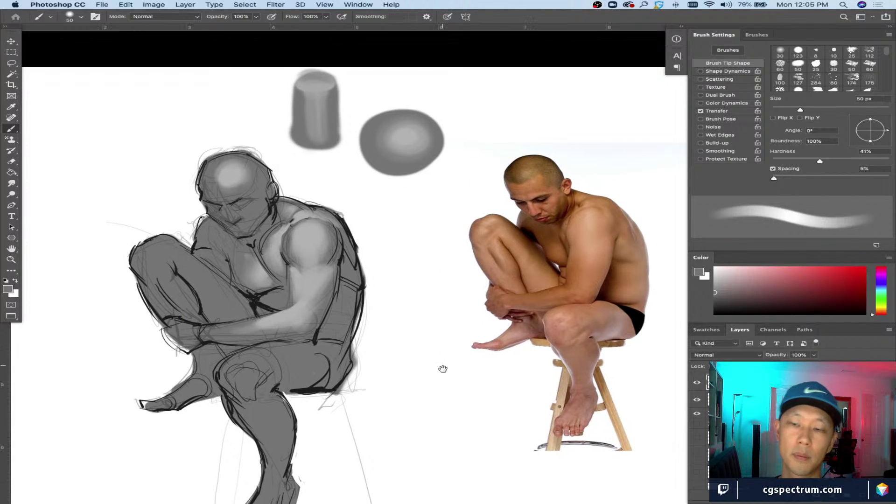
# Step: Broaden the forehead highlight in its sampled light grey with a 70 px brush
pyautogui.click(697, 382)
pyautogui.click(698, 382)
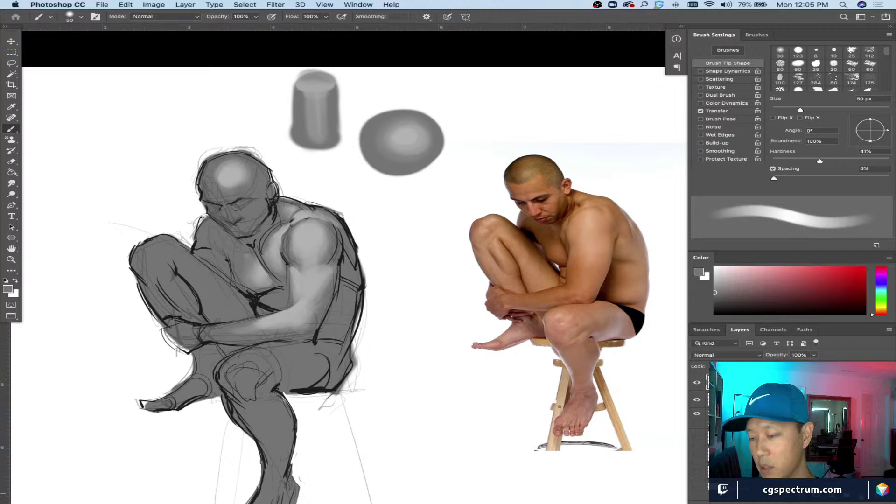
pyautogui.click(697, 430)
pyautogui.keyDown('alt'); pyautogui.click(234, 171); pyautogui.keyUp('alt')
pyautogui.press(']')
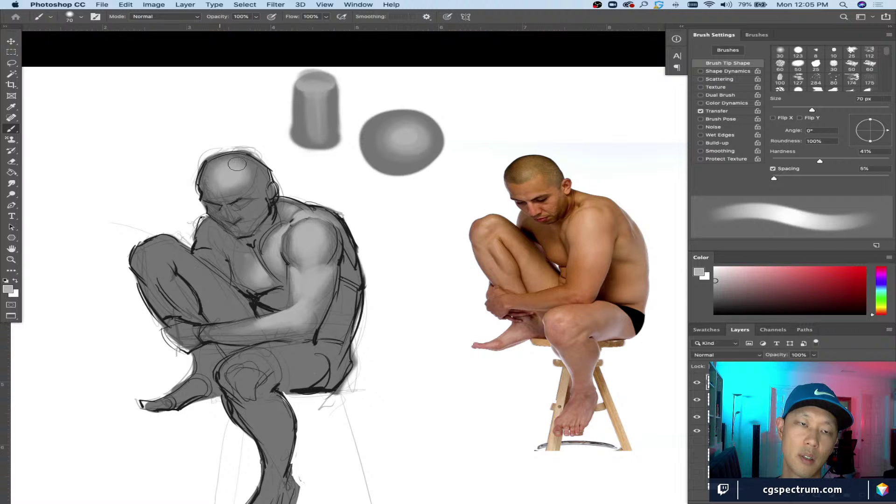
# Step: Paint a light strip along the brow ridge above the eyes, with the brush at 25 px and 20 px
pyautogui.press('[')
pyautogui.press('[')
pyautogui.press('[')
pyautogui.press('[')
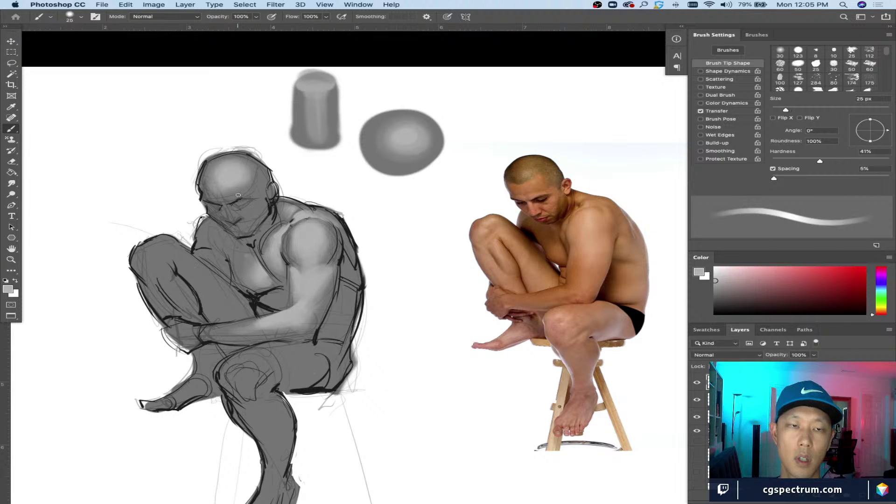
pyautogui.moveTo(229, 200); pyautogui.dragTo(242, 192)
pyautogui.press(']')
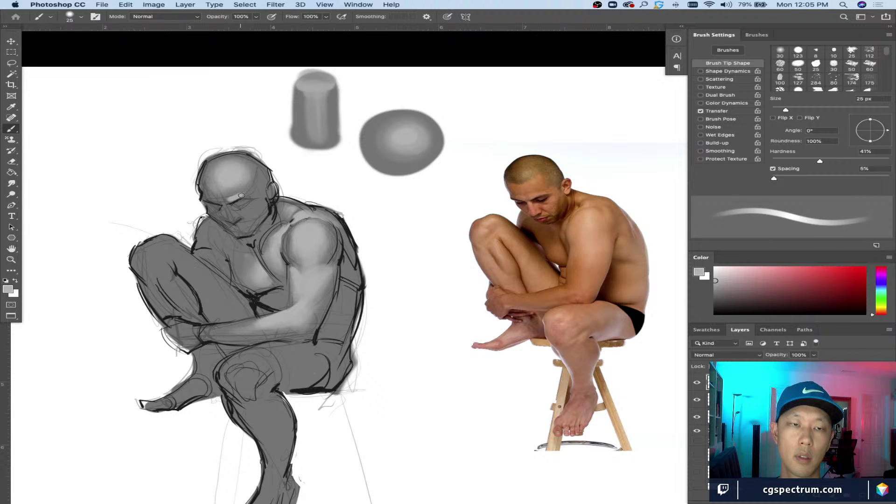
pyautogui.press('[')
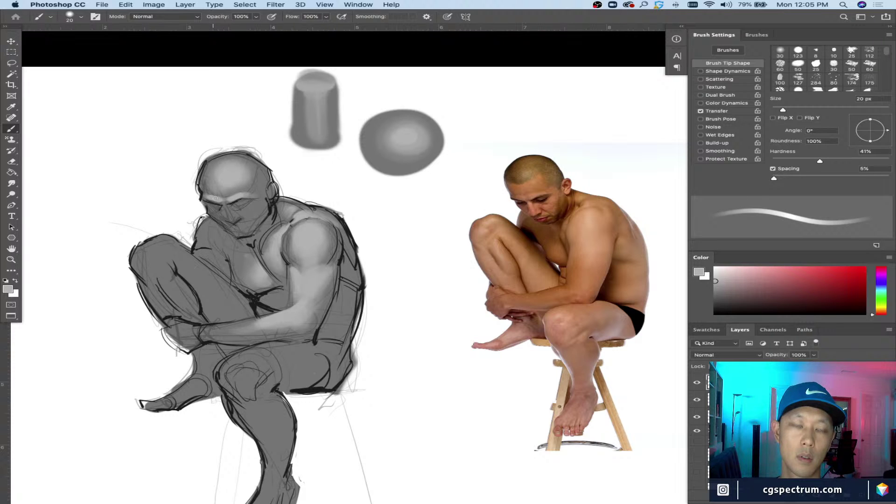
# Step: Sample the light grey above the brow and paint a small highlight on the cheek below the eye with a 25 px brush
pyautogui.press(']')
pyautogui.press(']')
pyautogui.press(']')
pyautogui.press(']')
pyautogui.press(']')
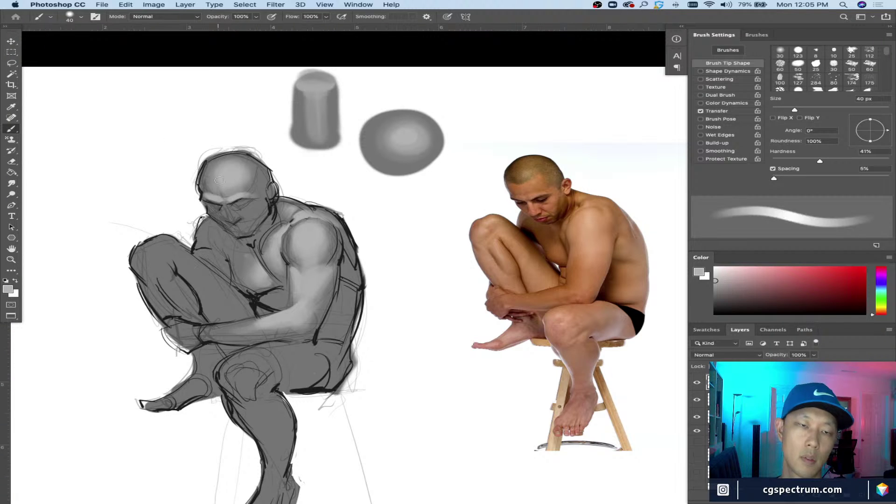
pyautogui.keyDown('alt'); pyautogui.click(237, 194); pyautogui.keyUp('alt')
pyautogui.press('[')
pyautogui.press('[')
pyautogui.press('[')
pyautogui.press('[')
pyautogui.press('[')
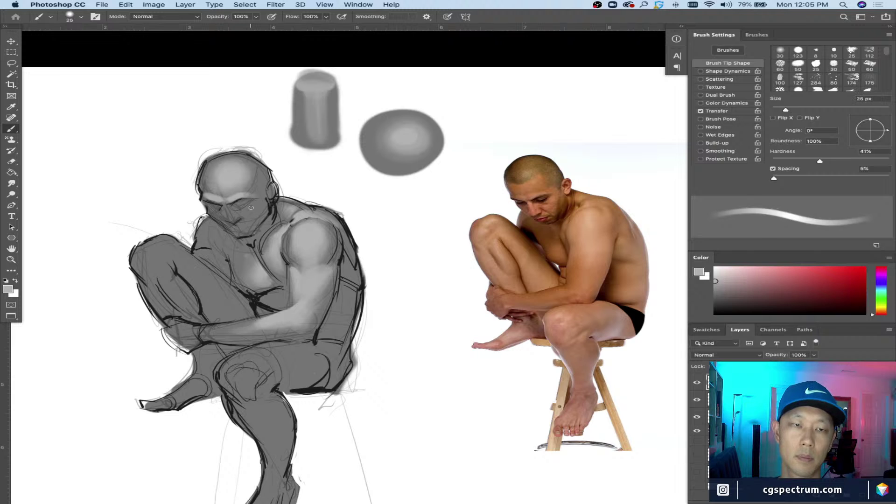
pyautogui.moveTo(258, 208); pyautogui.dragTo(245, 204)
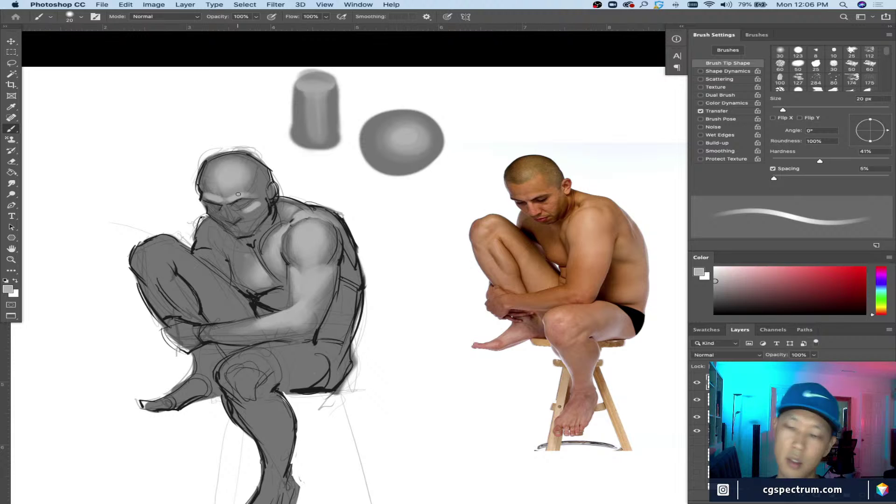
# Step: Select Layer 15 with the dark line work, and hide and show it to compare the shading without the lines
pyautogui.press('v')
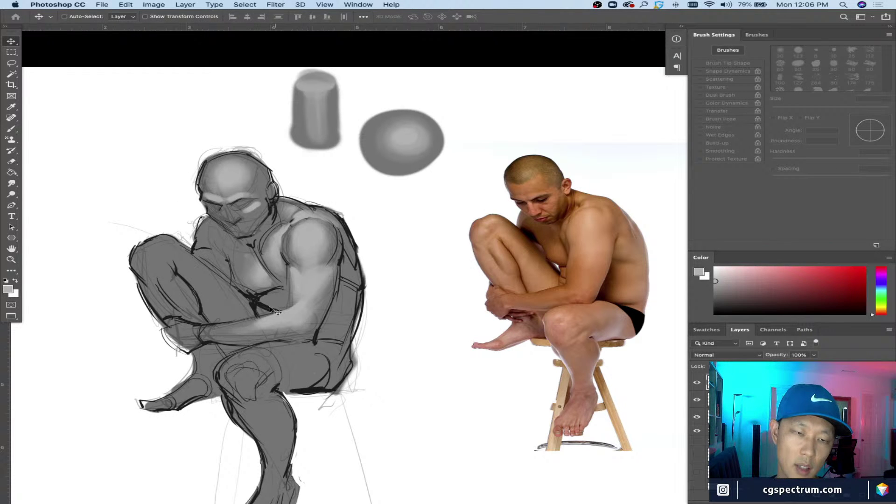
pyautogui.rightClick(267, 307)
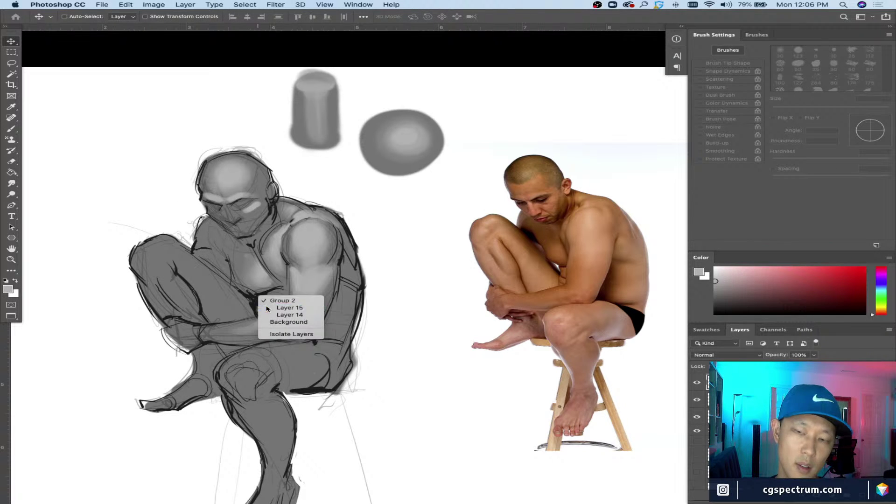
pyautogui.click(267, 307)
pyautogui.click(697, 449)
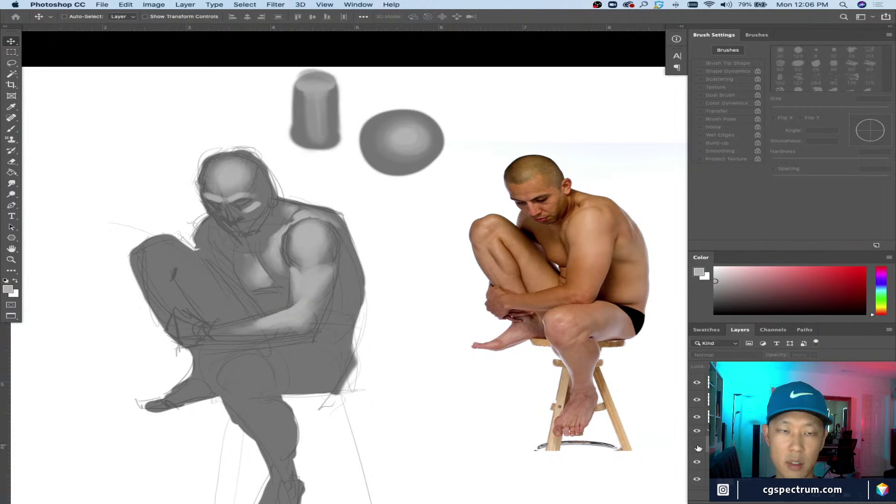
pyautogui.click(697, 448)
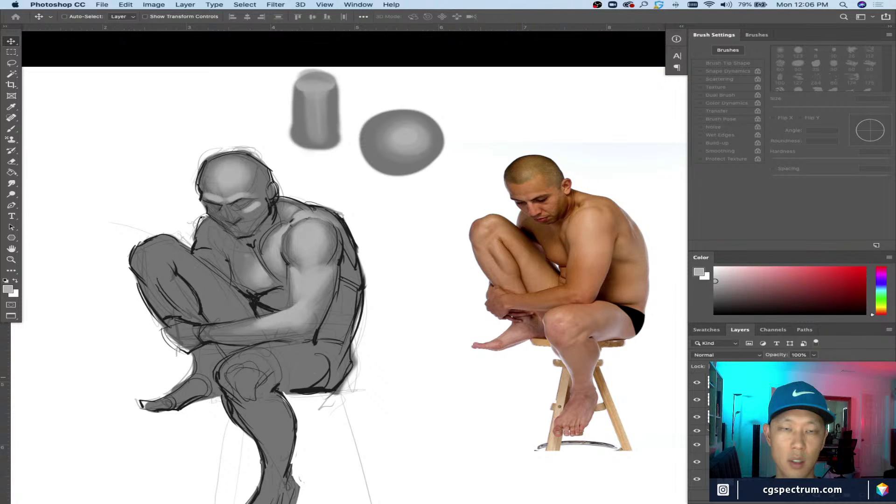
# Step: Try the dark line work layer at 38% opacity and restore it to 100%
pyautogui.press('7')
pyautogui.press('5')
pyautogui.press('4')
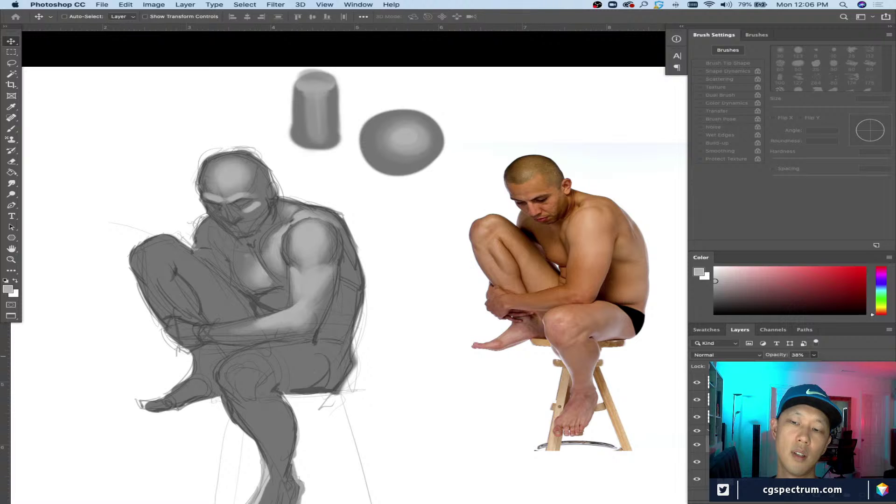
pyautogui.press('0')
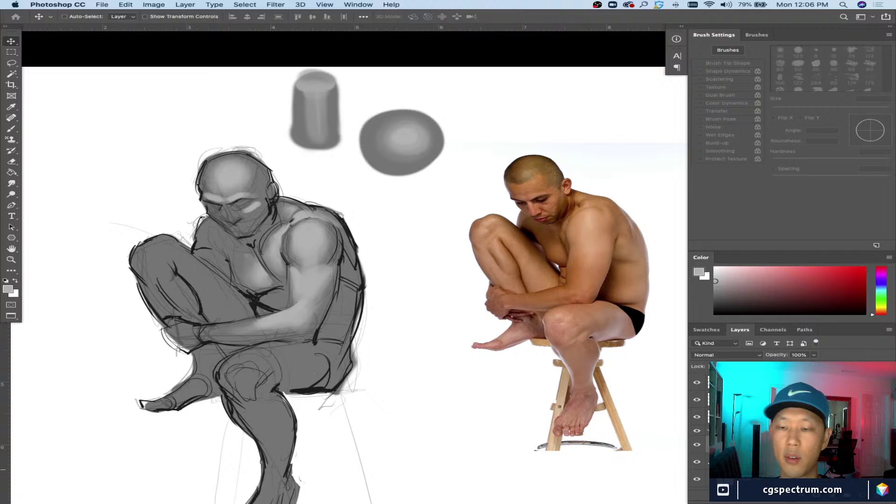
# Step: Toggle the dark line work layer's visibility off and on again to check the figure's shading
pyautogui.click(697, 445)
pyautogui.click(701, 446)
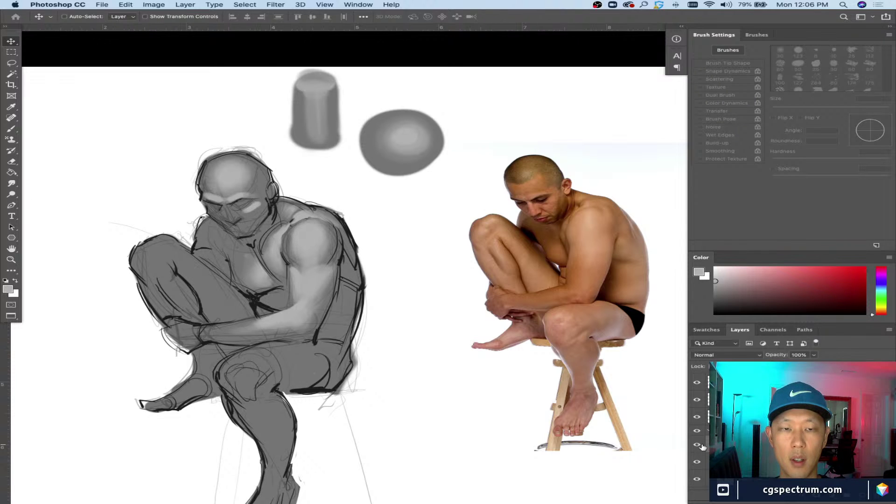
pyautogui.click(701, 446)
pyautogui.click(701, 446)
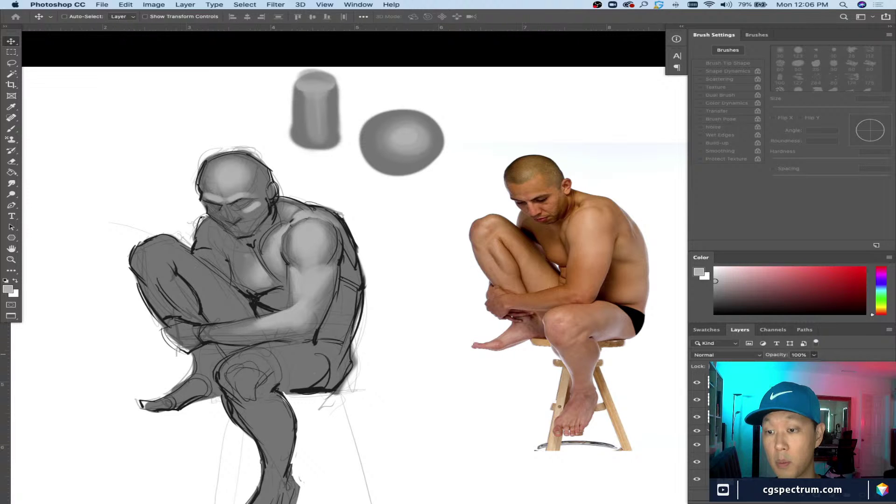
# Step: Try the dark line work layer at 45% and 0% opacity, returning it to 100%
pyautogui.press('4')
pyautogui.press('5')
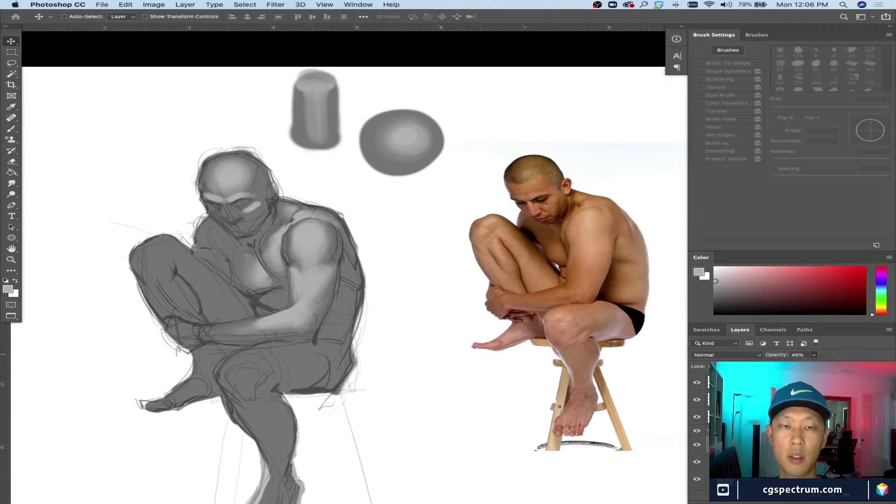
pyautogui.press('0')
pyautogui.press('0')
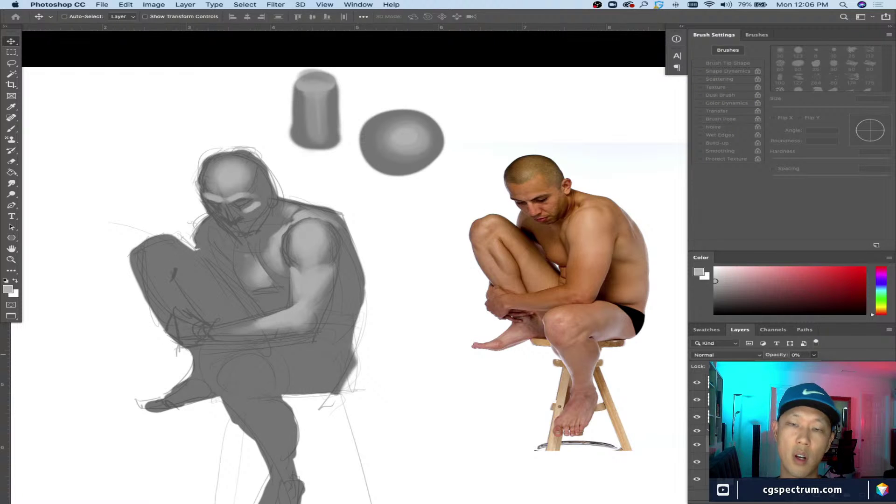
pyautogui.press('0')
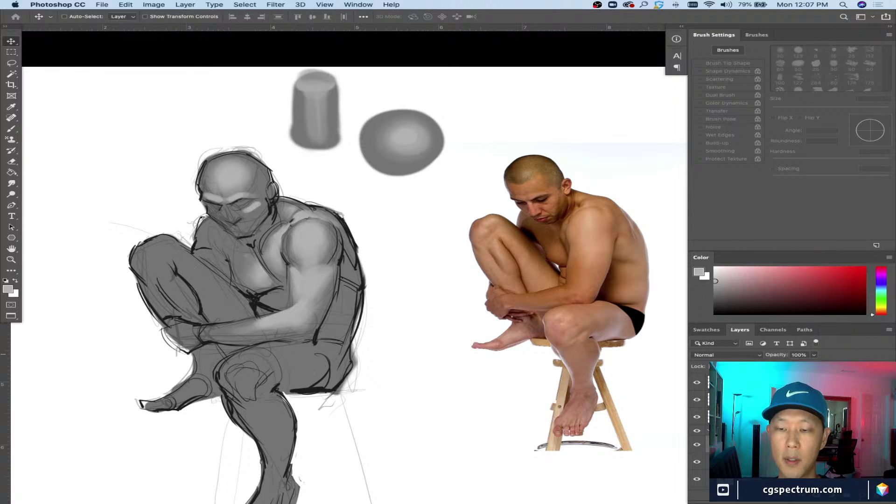
pyautogui.moveTo(476, 405); pyautogui.dragTo(496, 422)
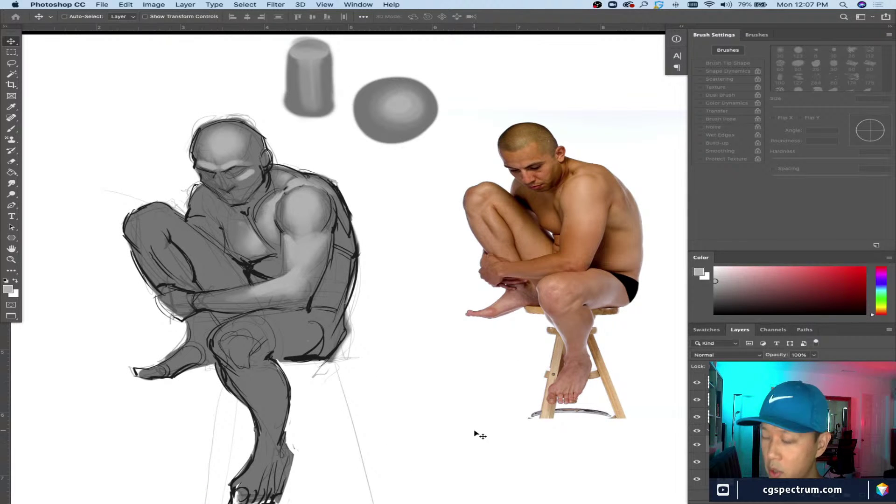
pyautogui.press('super+u')
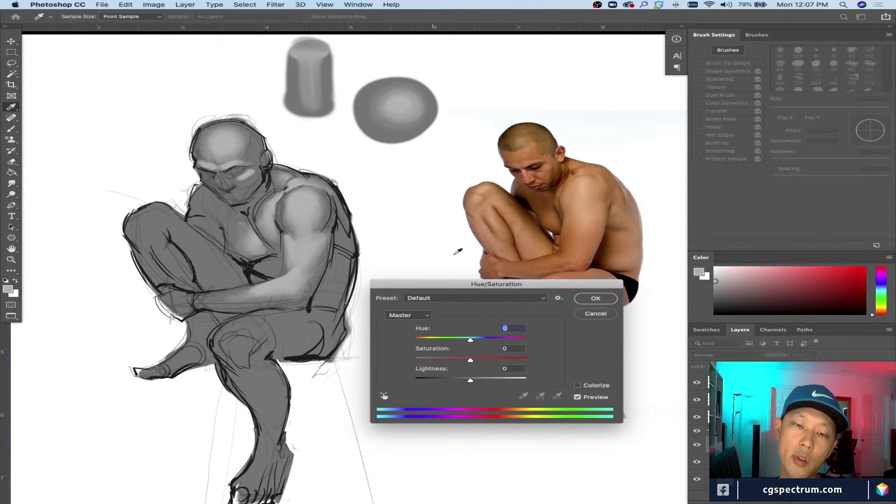
pyautogui.moveTo(458, 286); pyautogui.dragTo(441, 315)
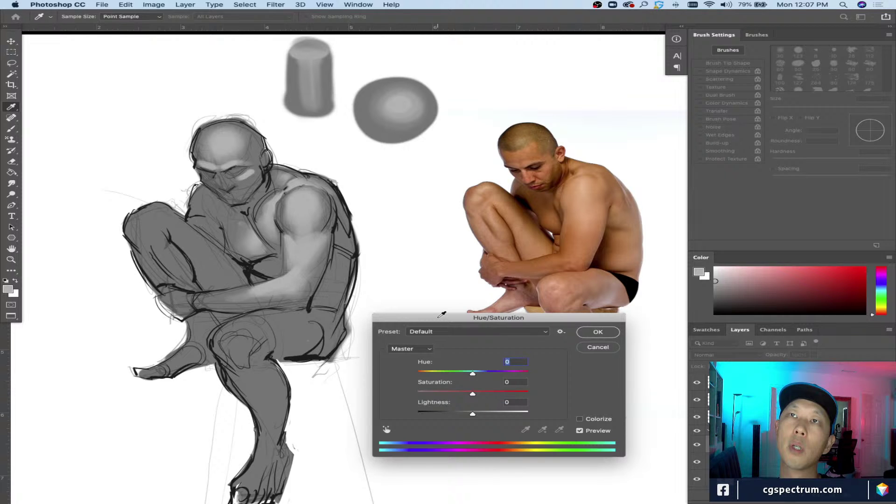
pyautogui.moveTo(442, 315); pyautogui.dragTo(447, 259)
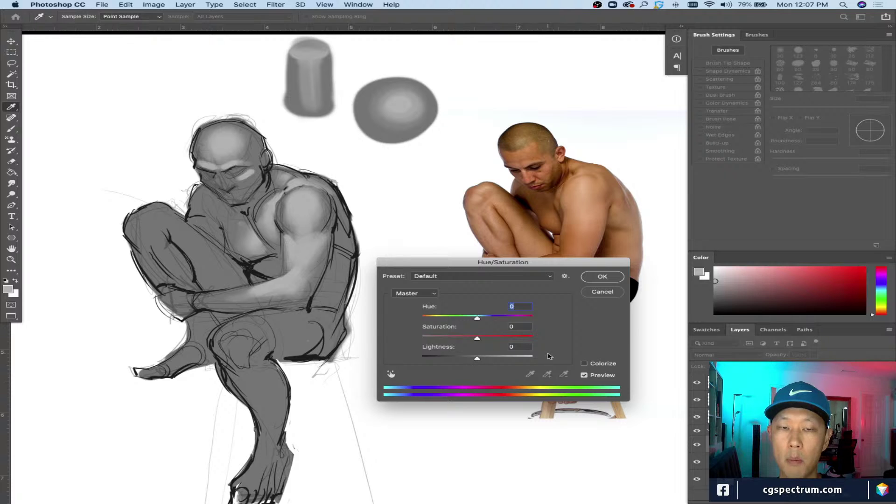
pyautogui.moveTo(564, 260); pyautogui.dragTo(573, 271)
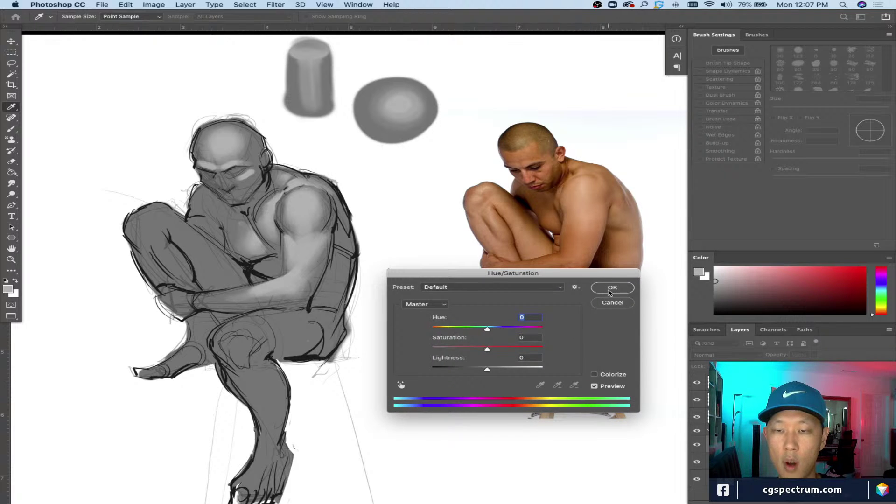
pyautogui.moveTo(595, 270); pyautogui.dragTo(595, 288)
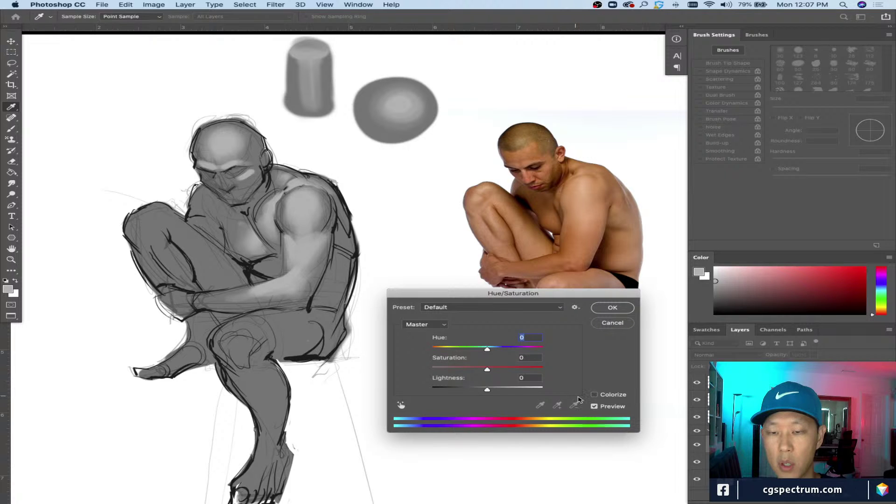
pyautogui.click(594, 395)
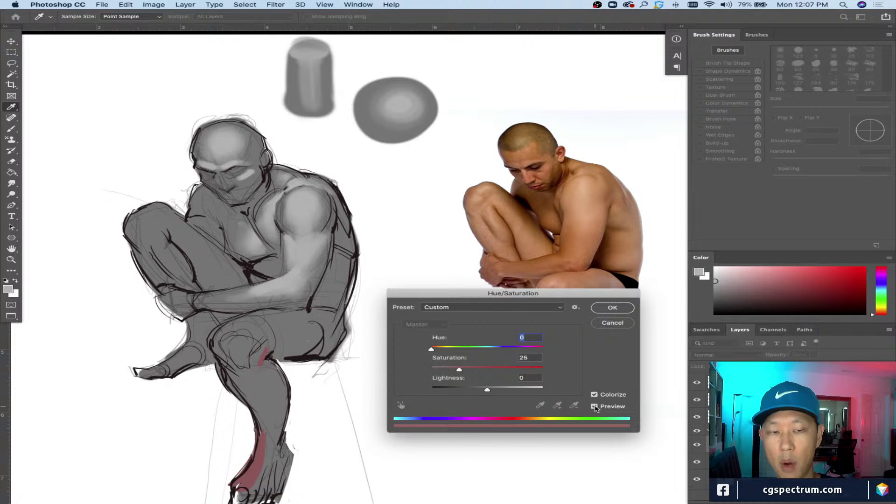
pyautogui.click(612, 323)
# Step: Try colorizing the dark line work layer with Hue/Saturation at saturation 25 and lightness +17, and discard the adjustment
pyautogui.click(696, 445)
pyautogui.click(697, 445)
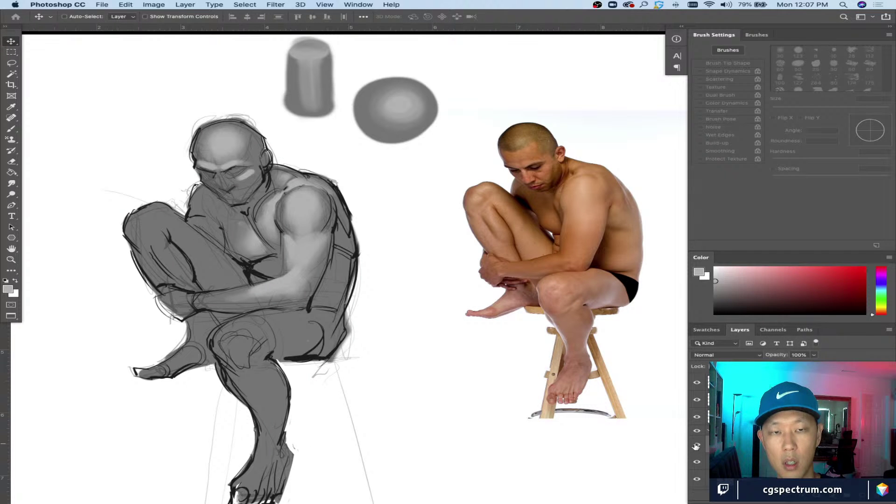
pyautogui.press('super+u')
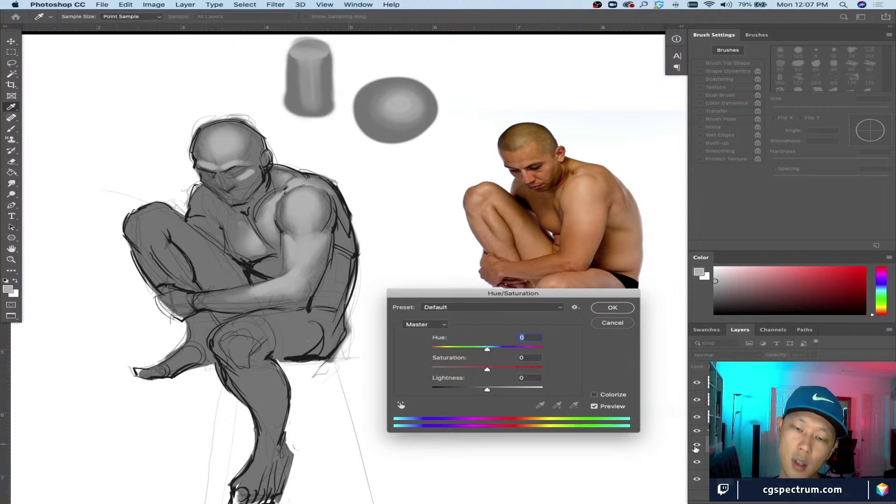
pyautogui.click(594, 395)
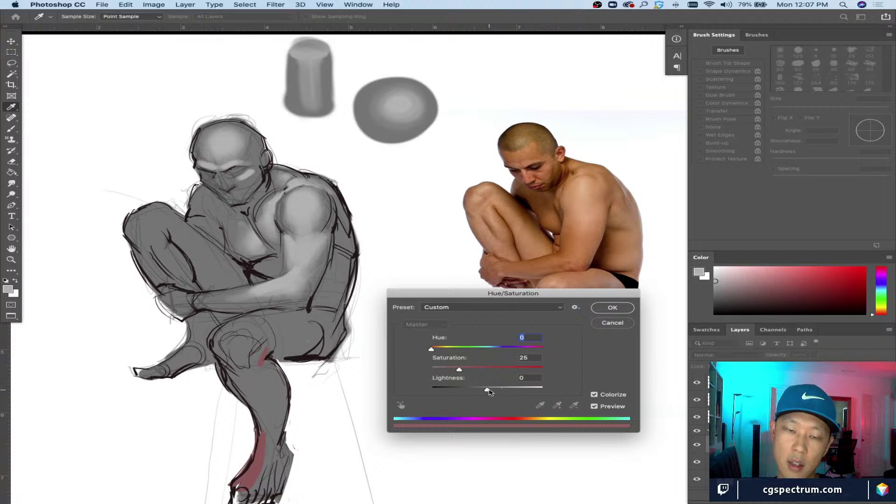
pyautogui.moveTo(487, 390); pyautogui.dragTo(498, 391)
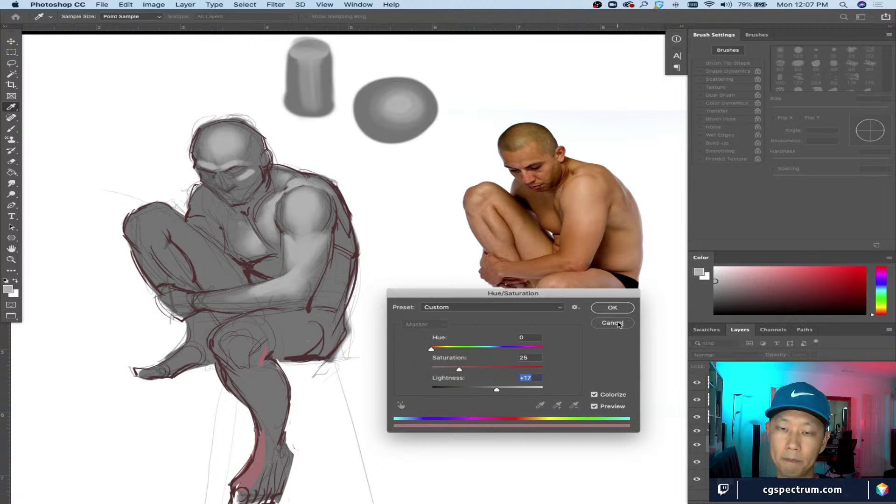
pyautogui.click(613, 323)
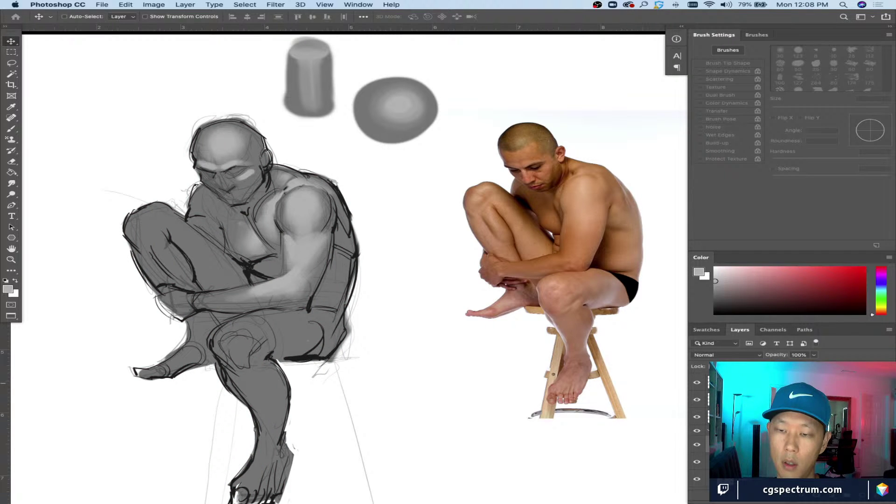
# Step: Select the layer holding the face shading, and hide and show it to compare
pyautogui.click(708, 382)
pyautogui.click(698, 382)
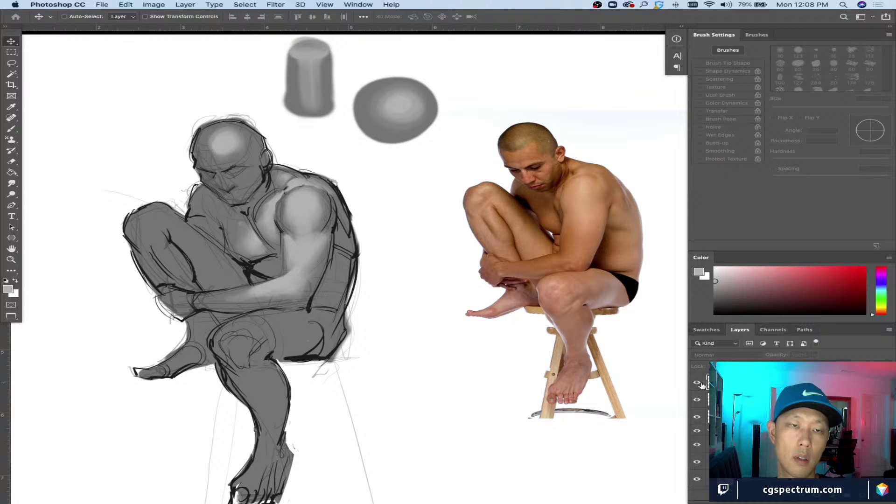
pyautogui.click(698, 383)
# Step: Paint light grey highlights on the figure's cheek, nose and upper lip with a small brush, varying its size between 10 and 20 px
pyautogui.press('b')
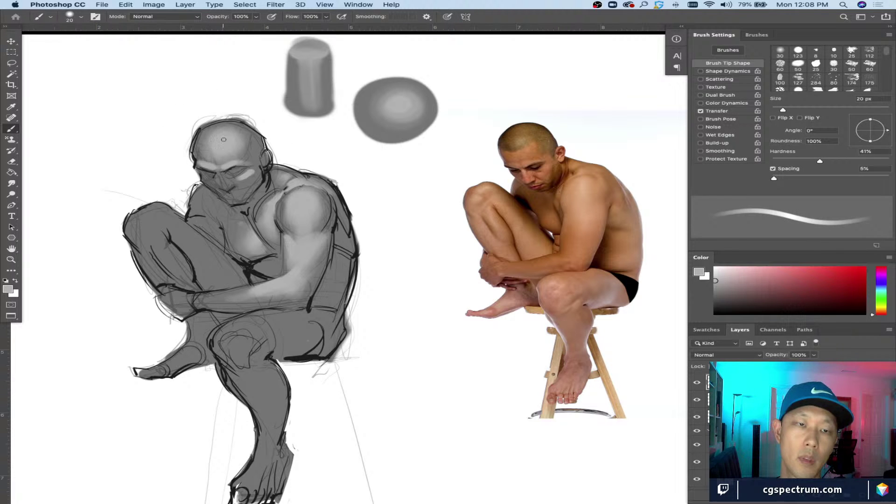
pyautogui.press('[')
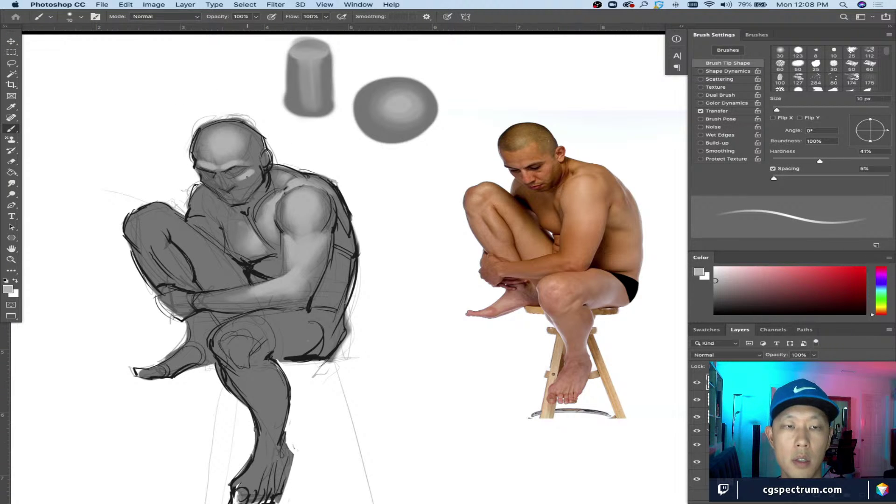
pyautogui.press(']')
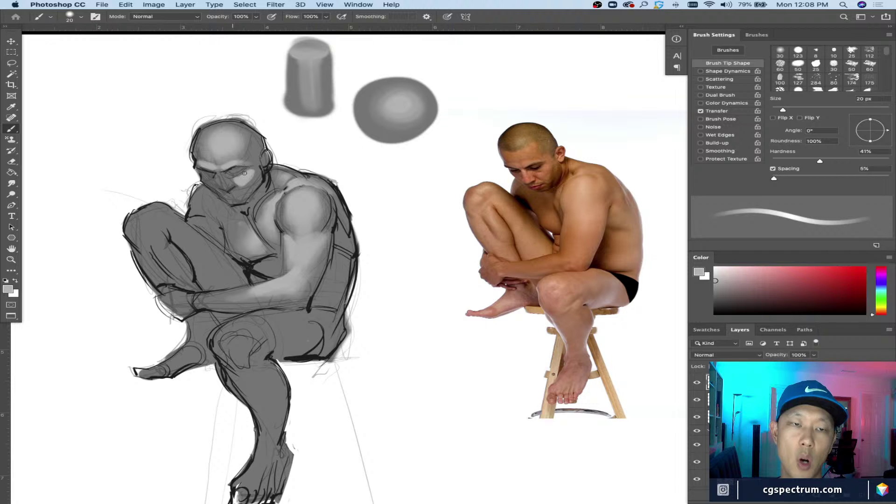
pyautogui.press('[')
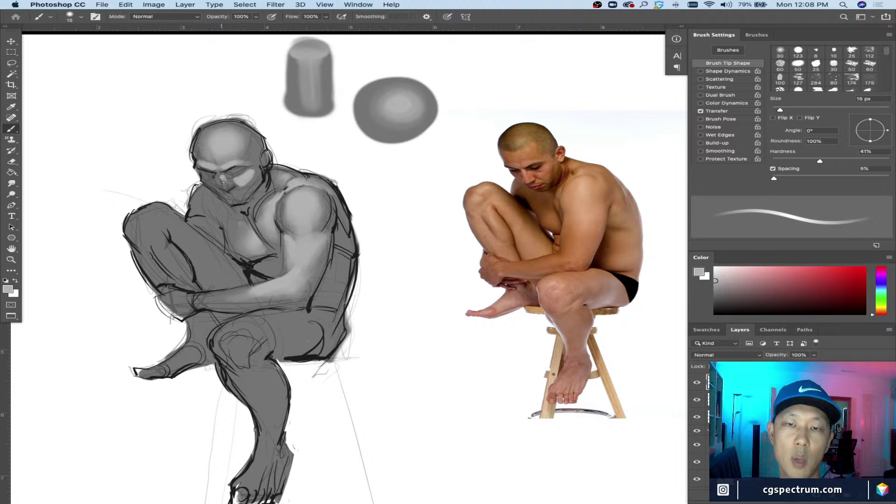
pyautogui.moveTo(225, 186); pyautogui.dragTo(226, 189)
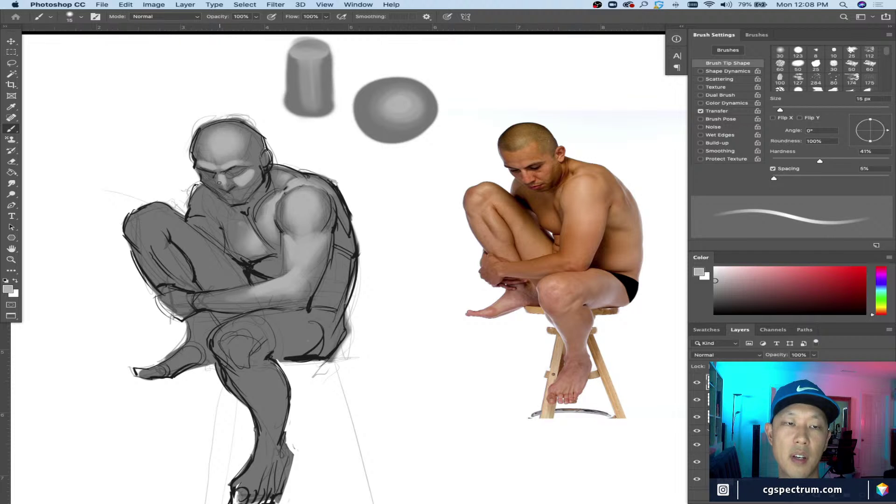
pyautogui.keyDown('alt'); pyautogui.click(214, 174); pyautogui.keyUp('alt')
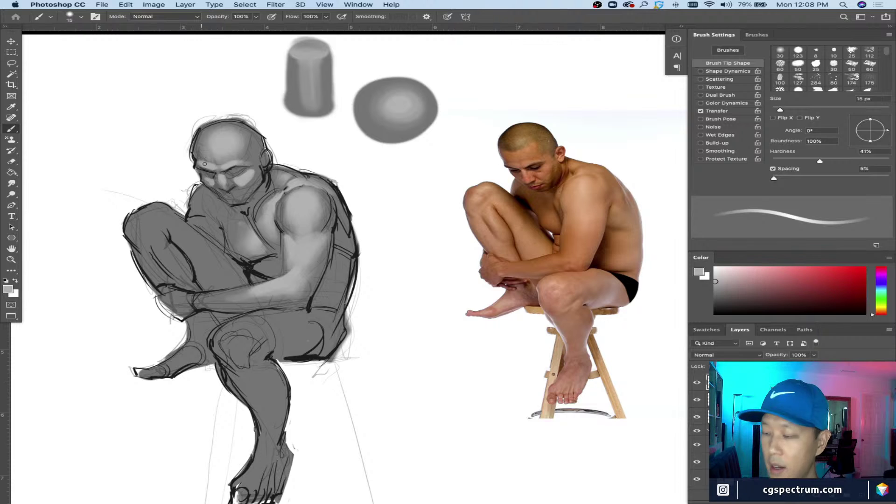
# Step: Refine the brow and cheek highlights, softening their edges with a soft eraser between 10 and 30 px
pyautogui.press('e')
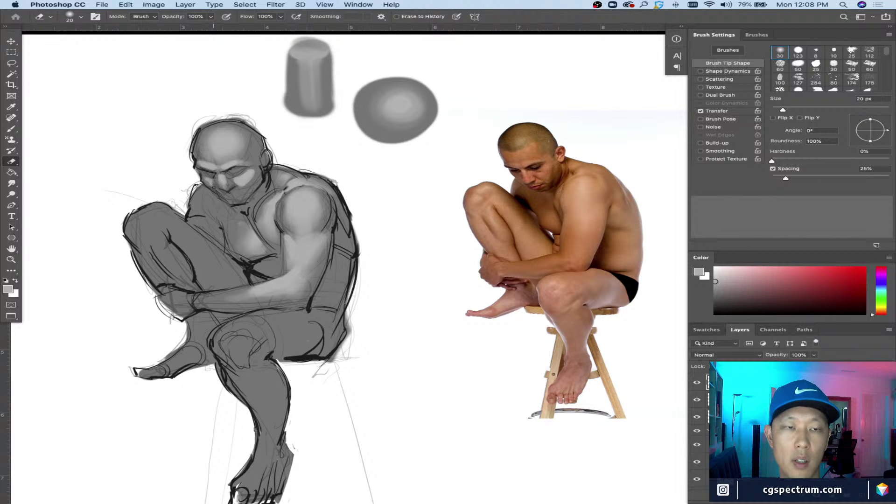
pyautogui.press('b')
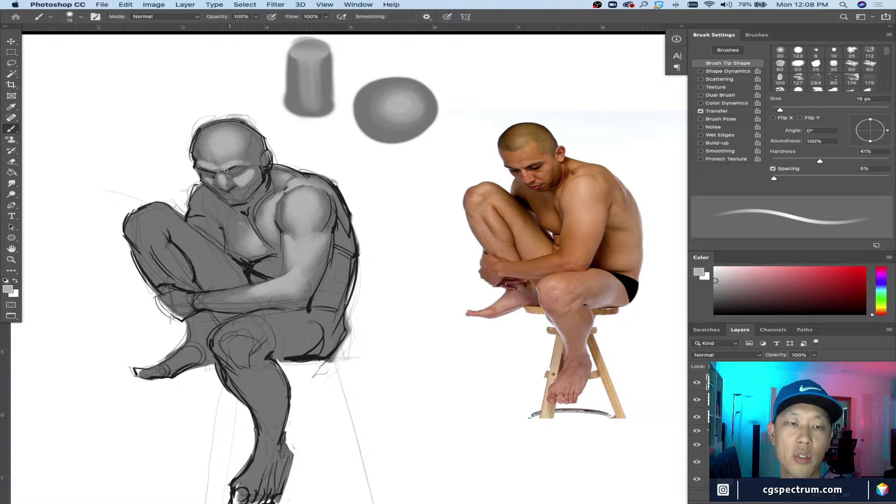
pyautogui.press('e')
pyautogui.press('[')
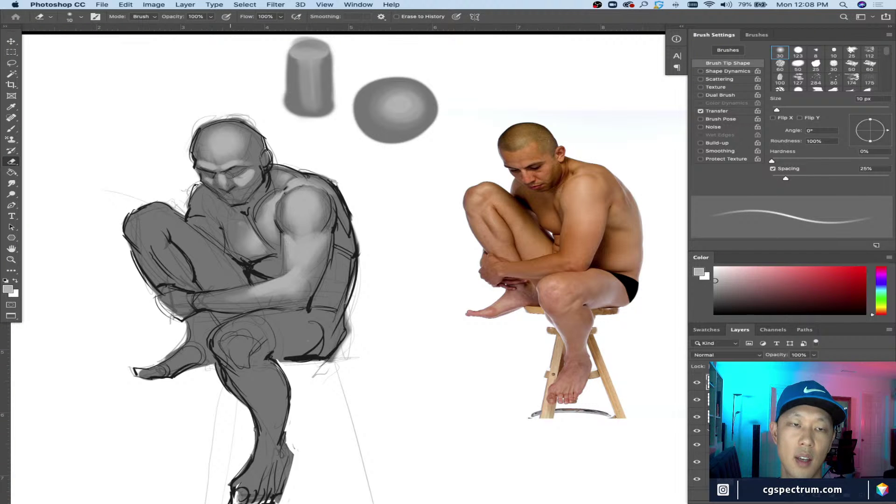
pyautogui.press(']')
pyautogui.press(']')
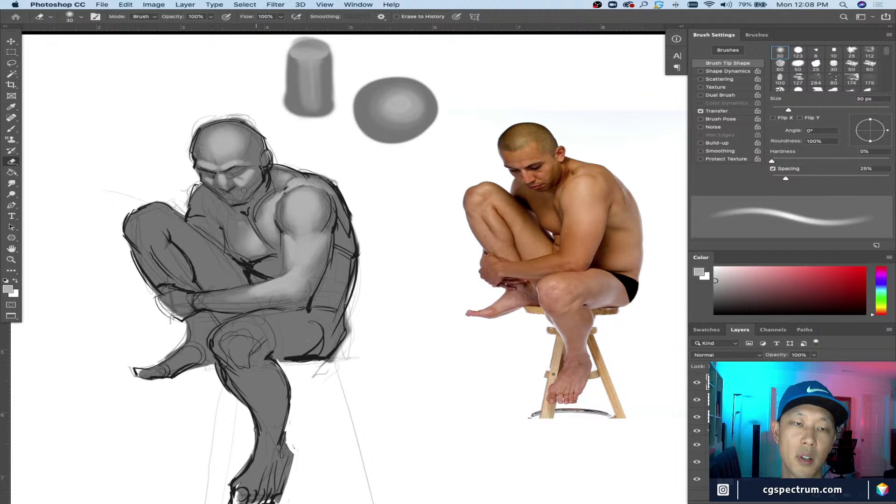
# Step: Build up highlights around the figure's mouth, chin and cheek with the brush at 10 to 25 px
pyautogui.press('b')
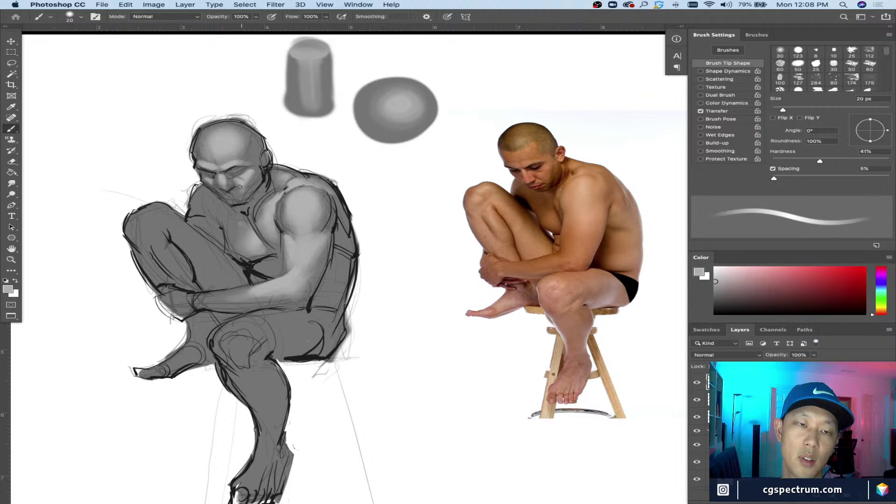
pyautogui.press('[')
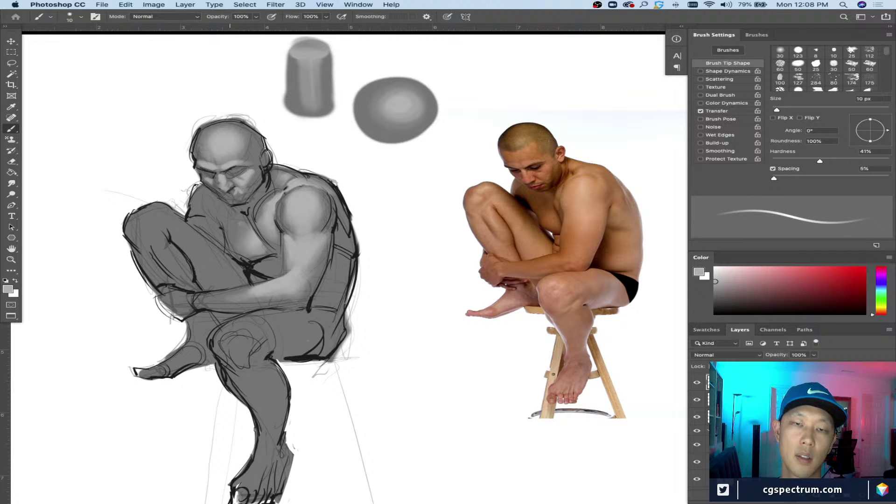
pyautogui.press(']')
pyautogui.press(']')
pyautogui.press(']')
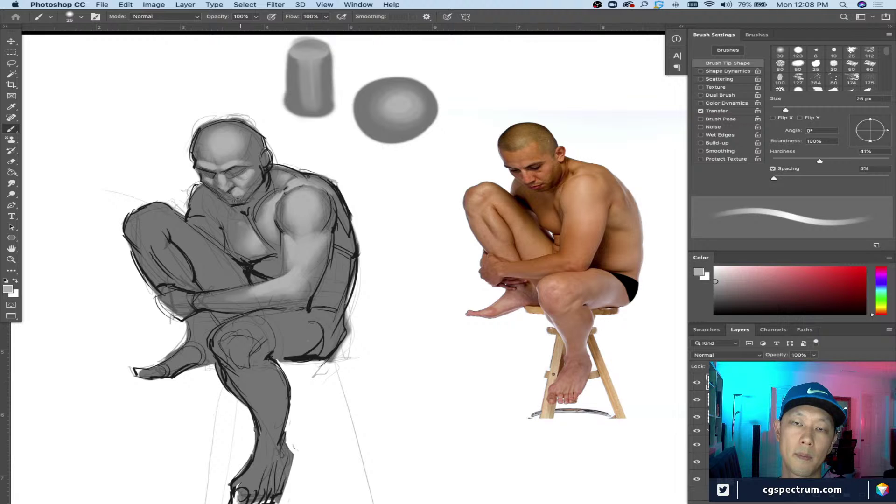
# Step: Soften the shading on the figure's lower face with a 35 px eraser and return to the 25 px brush
pyautogui.scroll(-3, 440, 279)
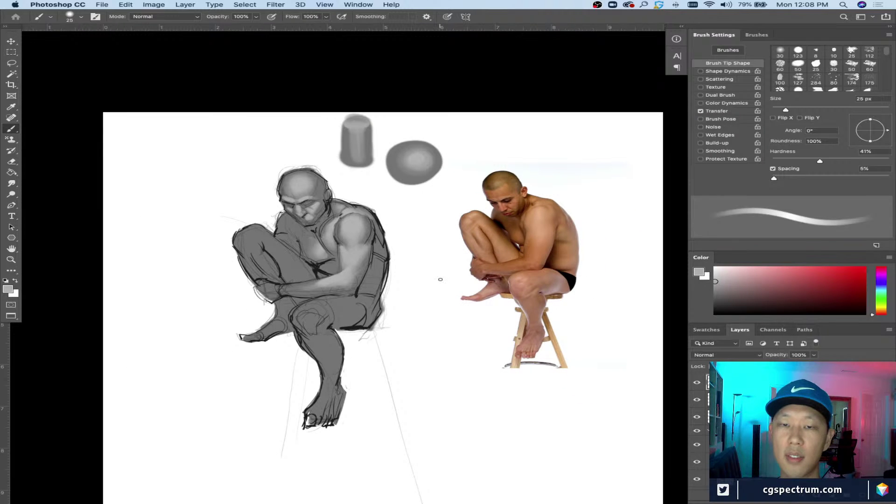
pyautogui.scroll(2, 558, 224)
pyautogui.scroll(1, 507, 382)
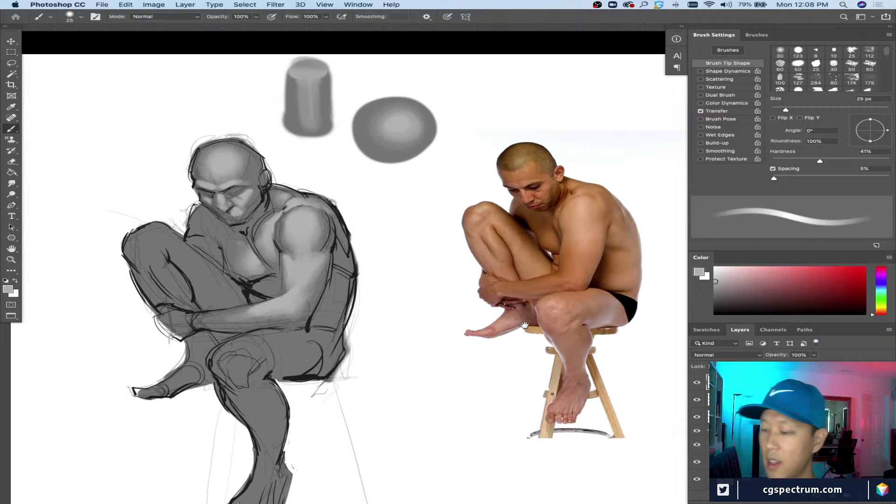
pyautogui.press('e')
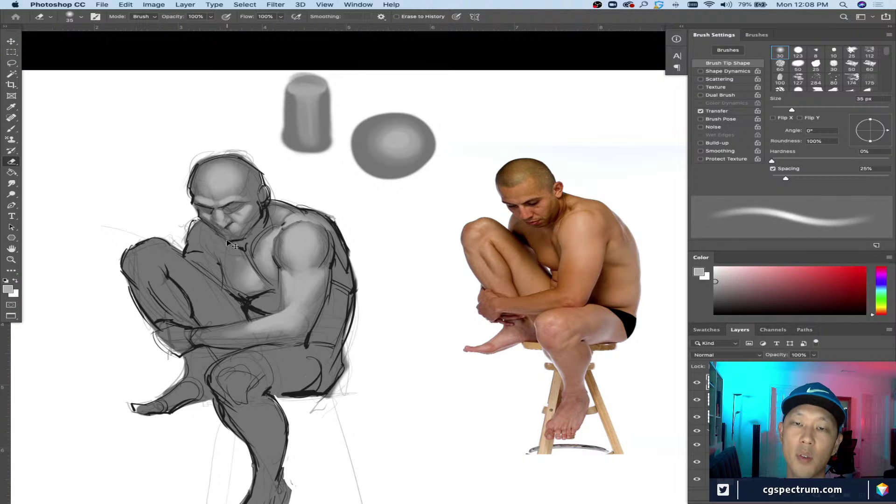
pyautogui.scroll(-1, 449, 327)
pyautogui.press('b')
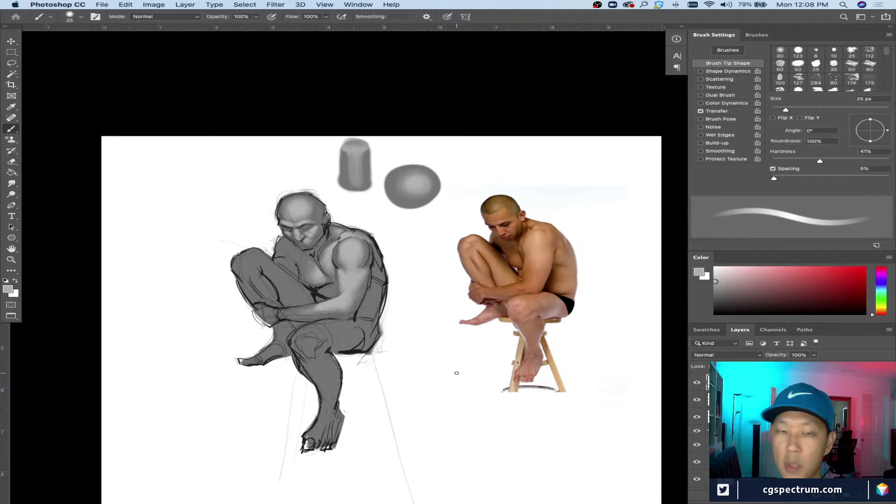
pyautogui.press('super+plus')
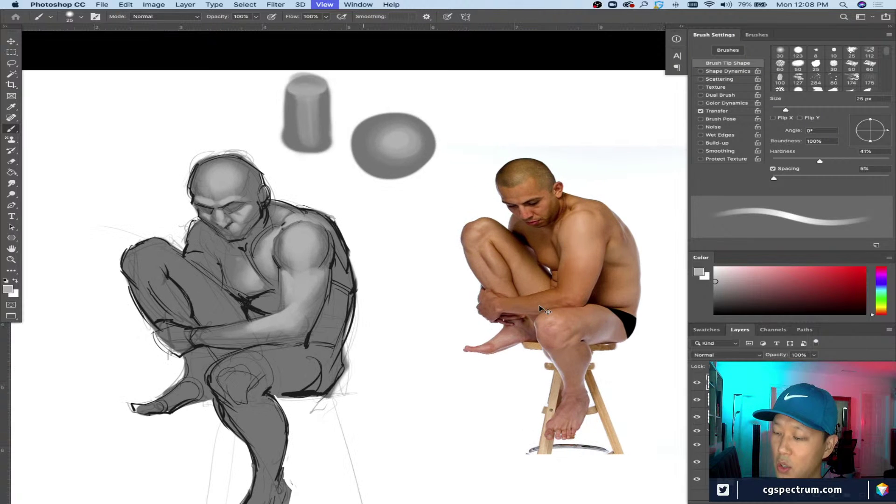
pyautogui.scroll(-2, 540, 306)
pyautogui.scroll(1, 540, 305)
pyautogui.scroll(2, 539, 306)
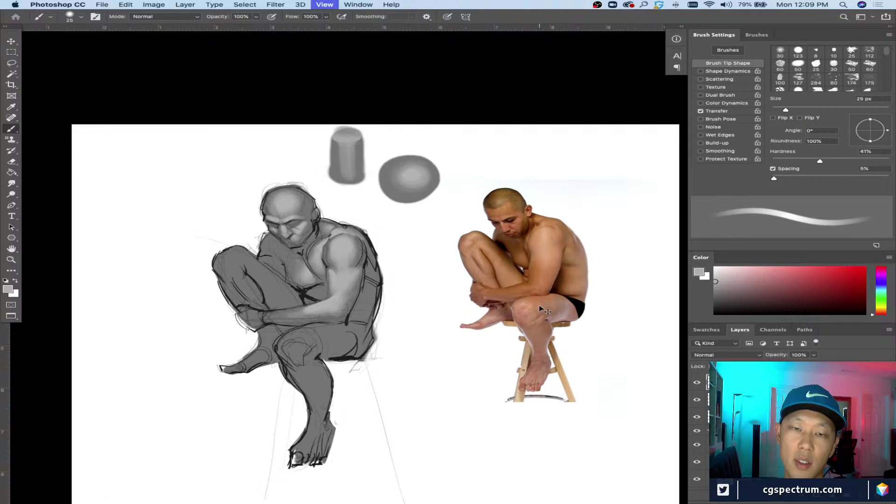
pyautogui.press('e')
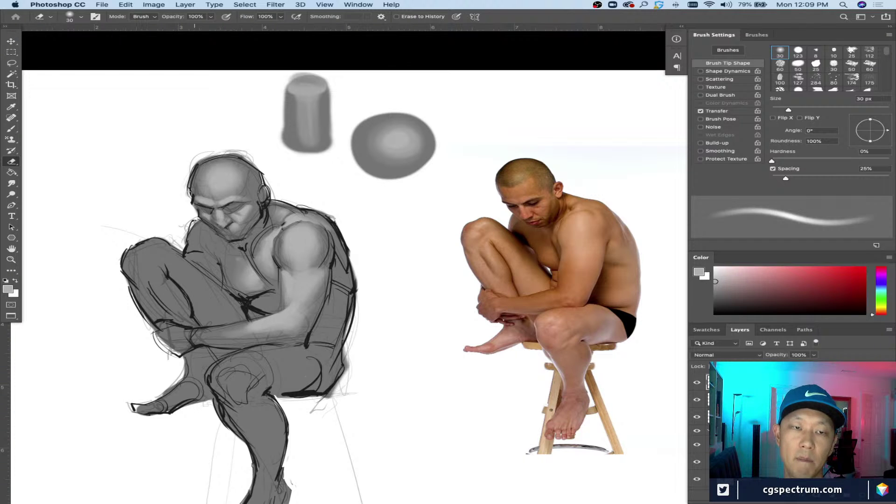
pyautogui.press('b')
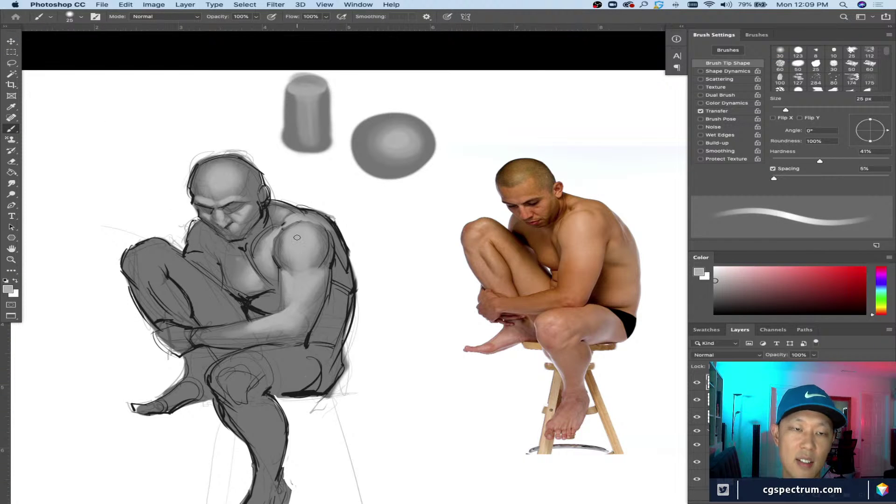
pyautogui.press('[')
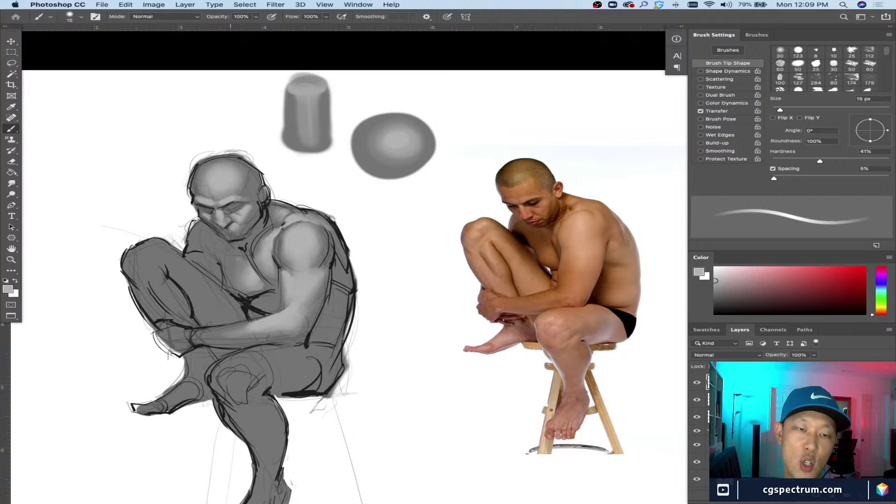
pyautogui.press('[')
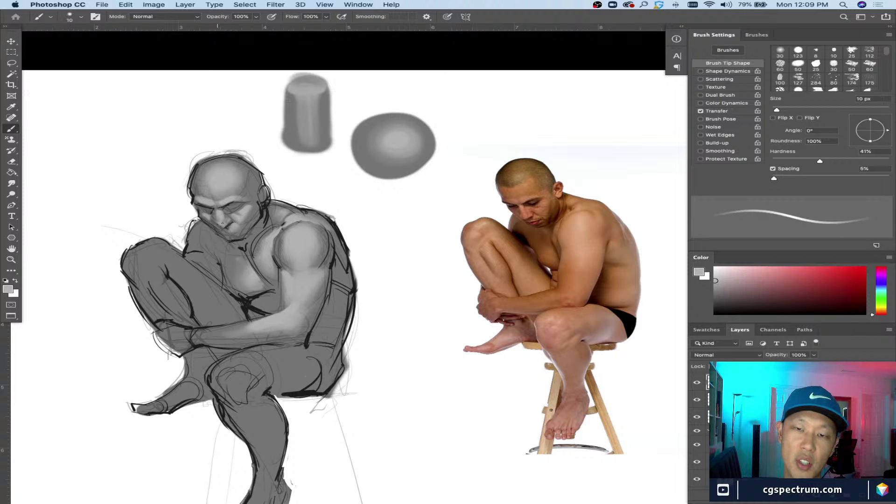
pyautogui.press('[')
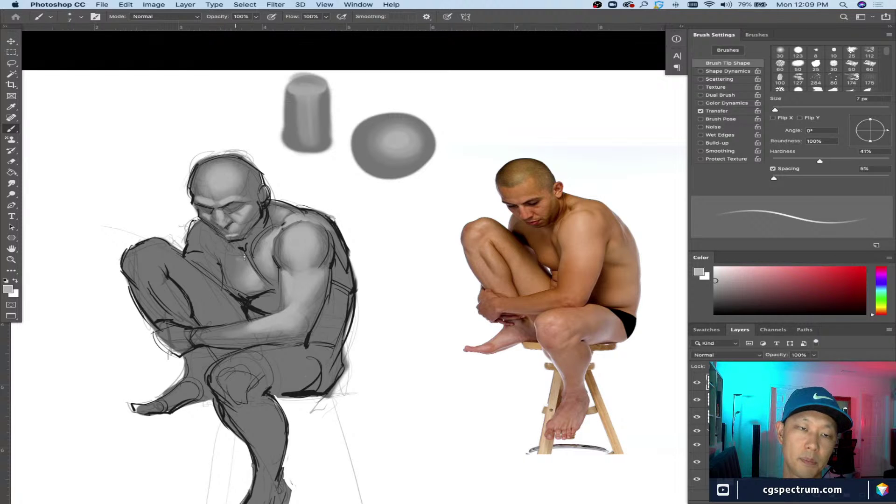
pyautogui.press('h')
pyautogui.moveTo(245, 256); pyautogui.dragTo(476, 370)
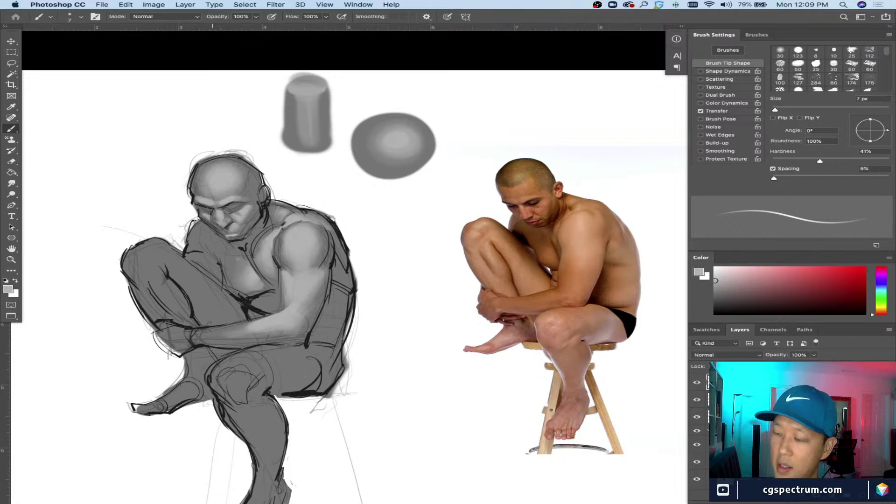
pyautogui.press('e')
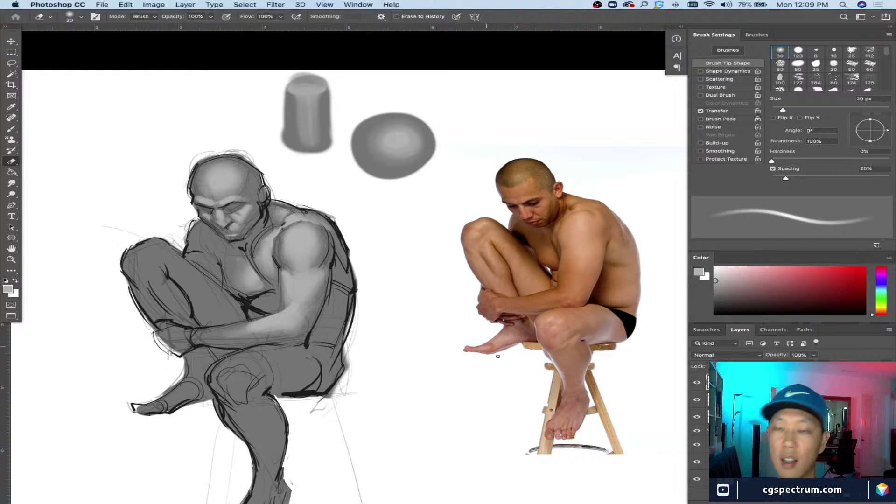
pyautogui.press('b')
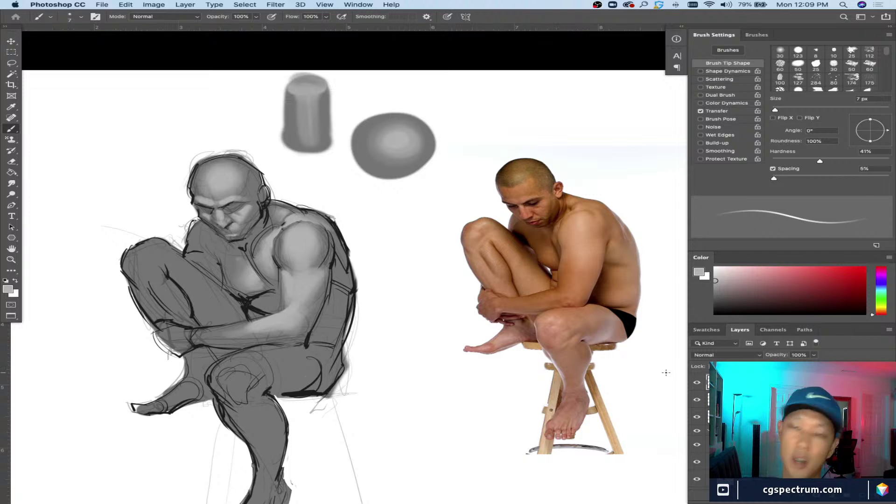
# Step: Paint a soft light grey highlight along the top of the figure's lowered thigh with a 40 px brush
pyautogui.press(']')
pyautogui.press(']')
pyautogui.press(']')
pyautogui.press(']')
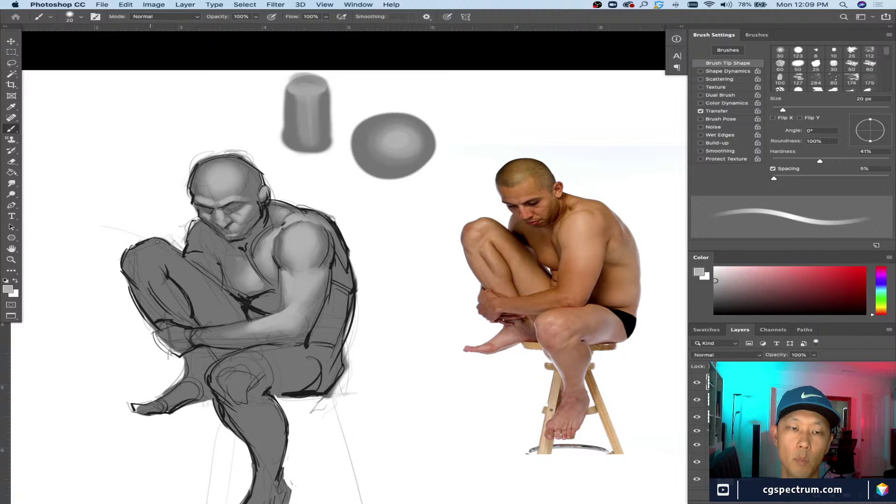
pyautogui.press(']')
pyautogui.press('super+minus')
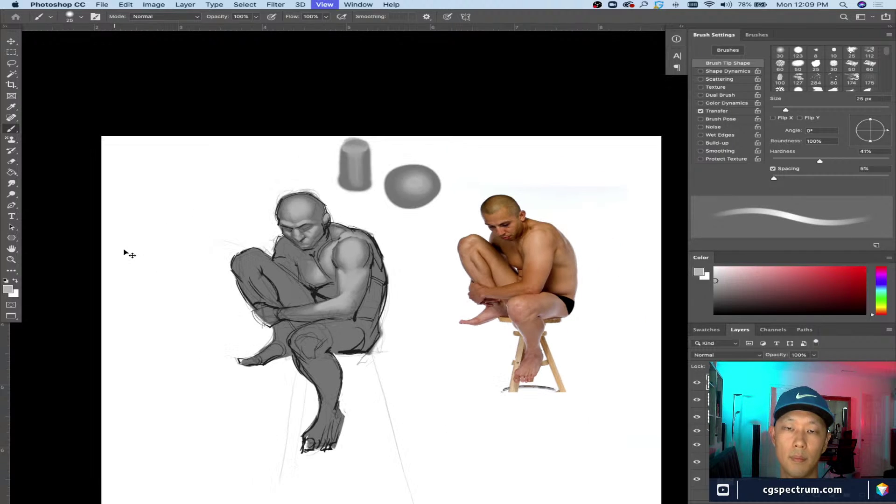
pyautogui.press(']')
pyautogui.press(']')
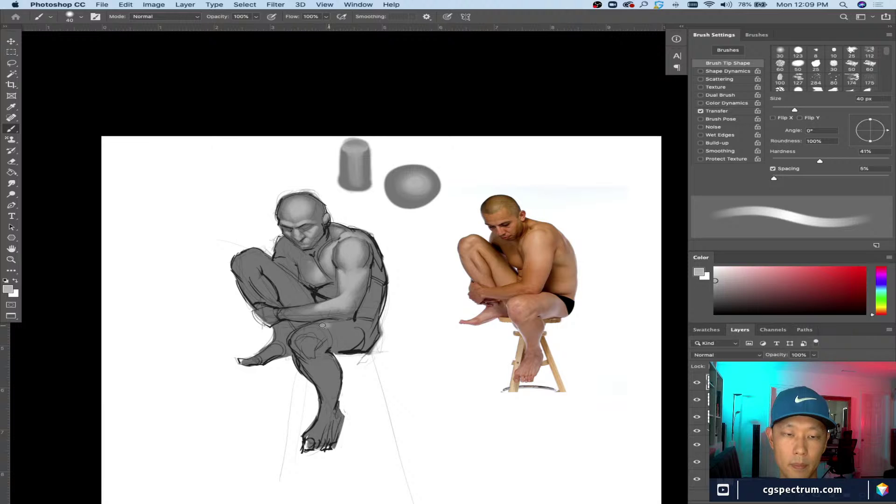
pyautogui.moveTo(308, 327)
pyautogui.mouseDown()
pyautogui.moveTo(319, 333)
pyautogui.moveTo(332, 324)
pyautogui.moveTo(333, 336)
pyautogui.moveTo(317, 327)
pyautogui.moveTo(340, 326)
pyautogui.moveTo(317, 336)
pyautogui.moveTo(329, 340)
pyautogui.moveTo(349, 332)
pyautogui.mouseUp()
# Step: Brush a light grey plane down the thigh of the raised leg, using a brush of about 45 px
pyautogui.press(']')
pyautogui.press(']')
pyautogui.press(']')
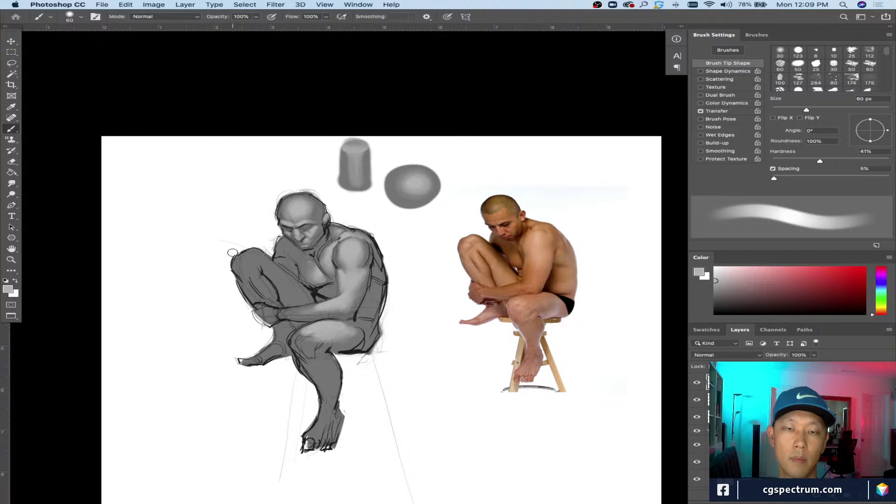
pyautogui.press('[')
pyautogui.press('[')
pyautogui.moveTo(265, 268); pyautogui.dragTo(289, 294)
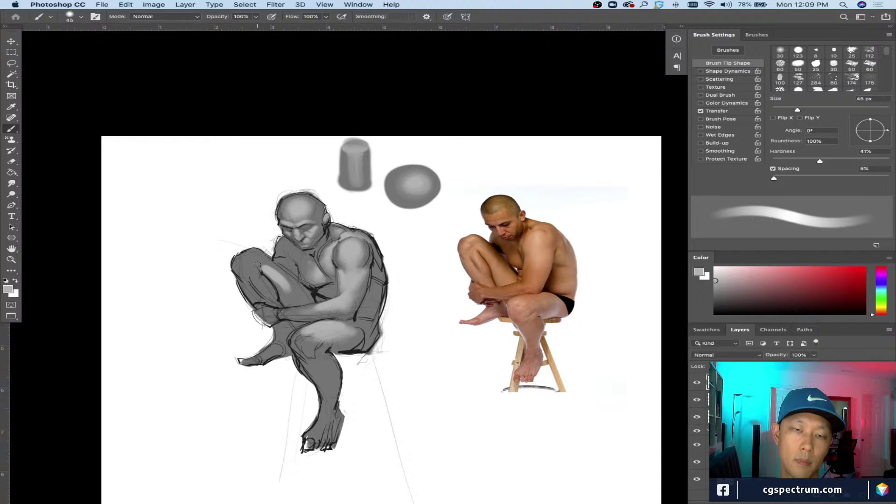
# Step: Lighten the raised knee and the upper part of its shin with a 35 to 40 px brush
pyautogui.press('[')
pyautogui.press('[')
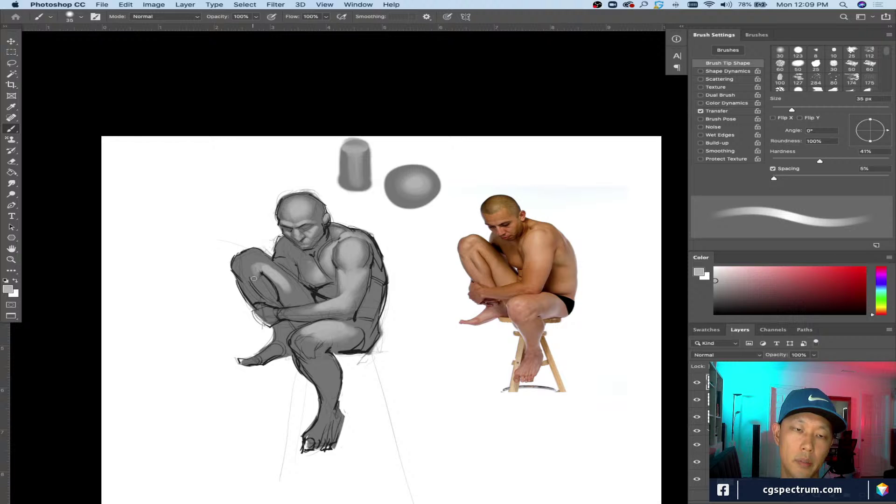
pyautogui.press(']')
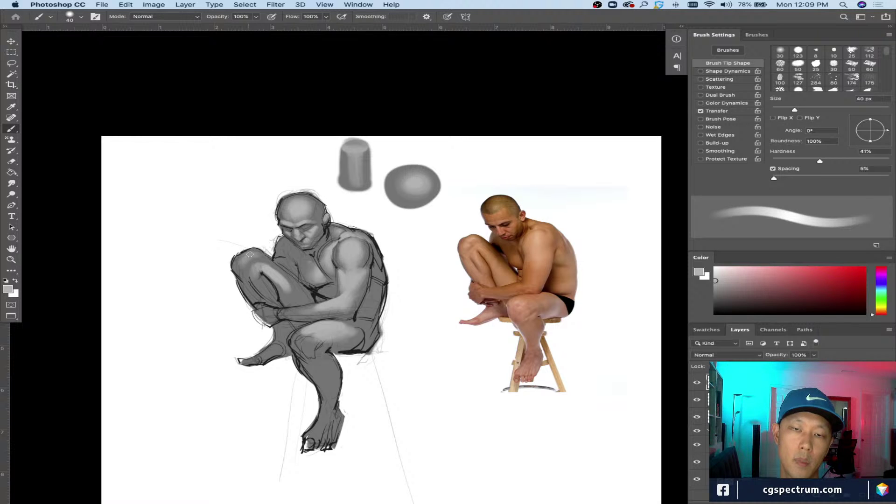
pyautogui.press('[')
pyautogui.press(']')
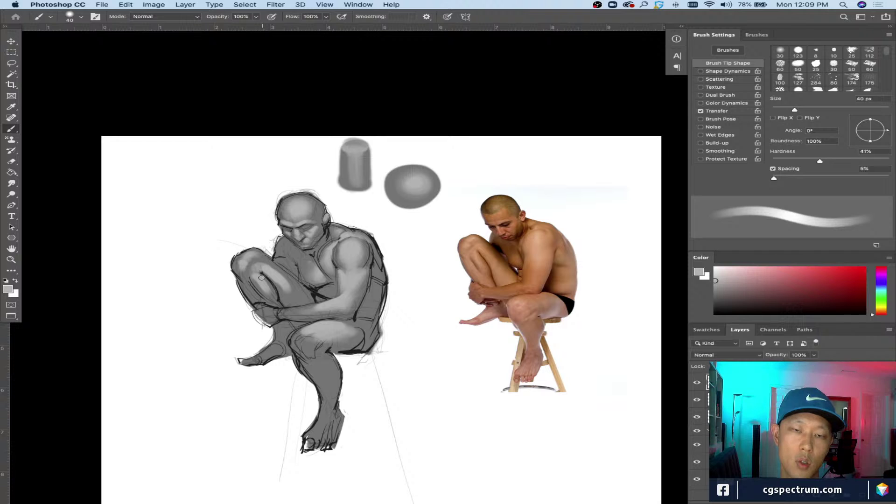
pyautogui.press('[')
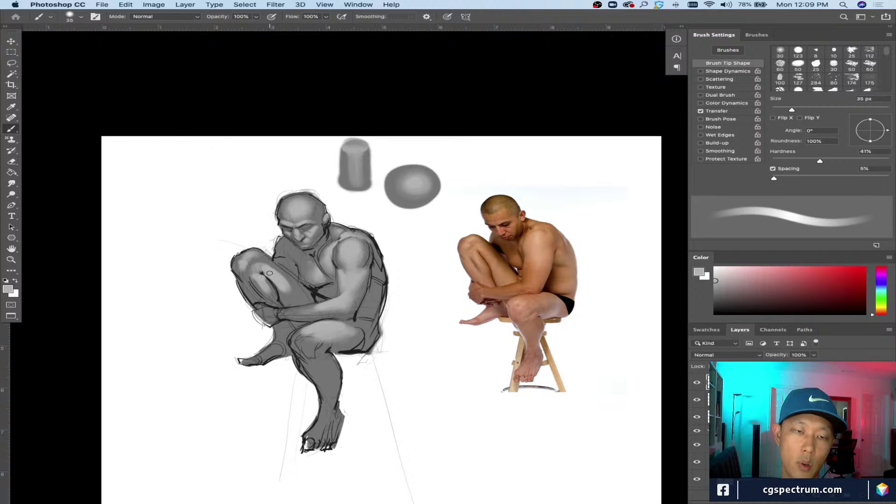
pyautogui.press(']')
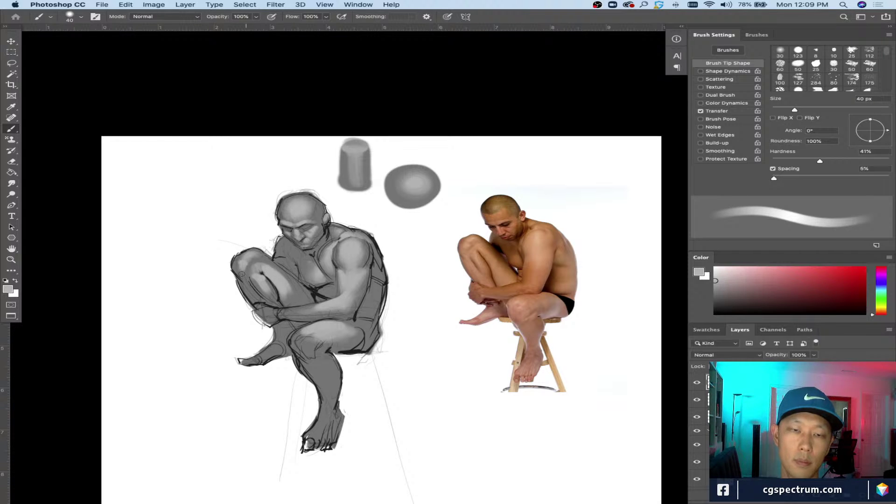
# Step: Paint a narrow light grey highlight down the raised lower leg with a small brush of 15 to 25 px
pyautogui.press('[')
pyautogui.press('[')
pyautogui.press('[')
pyautogui.press('super+equal')
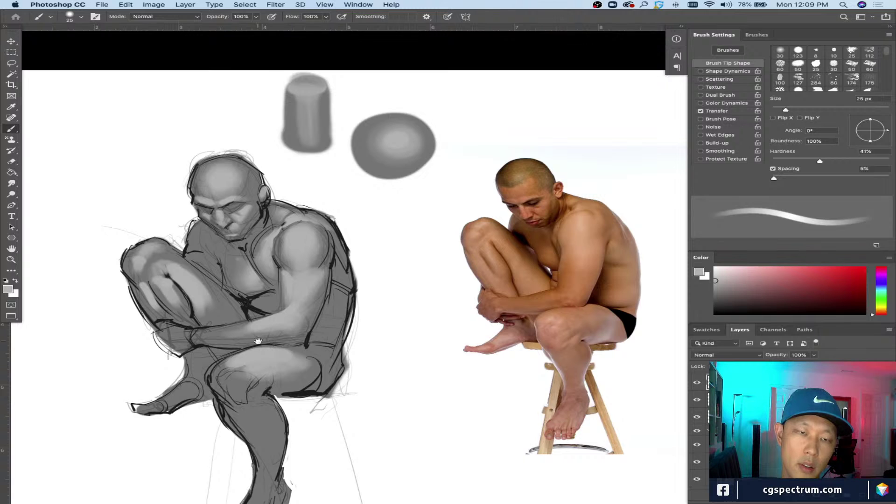
pyautogui.moveTo(258, 340); pyautogui.dragTo(319, 341)
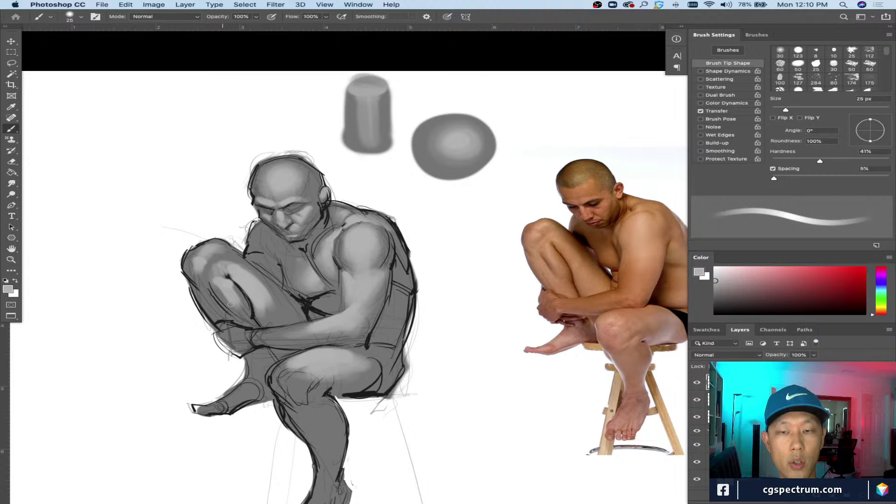
pyautogui.press('[')
pyautogui.moveTo(210, 294); pyautogui.dragTo(227, 312)
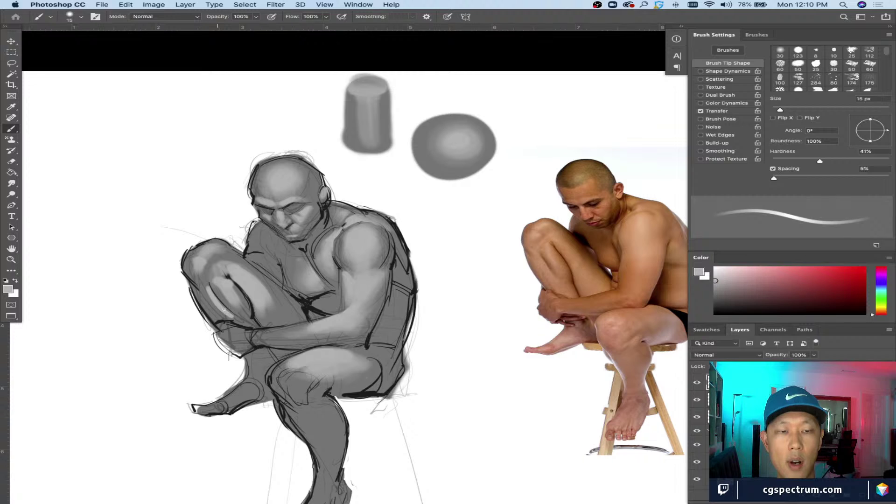
# Step: Blend the raised lower leg's highlight with a 20 to 25 px brush and refine it with a 10 px eraser
pyautogui.press(']')
pyautogui.press(']')
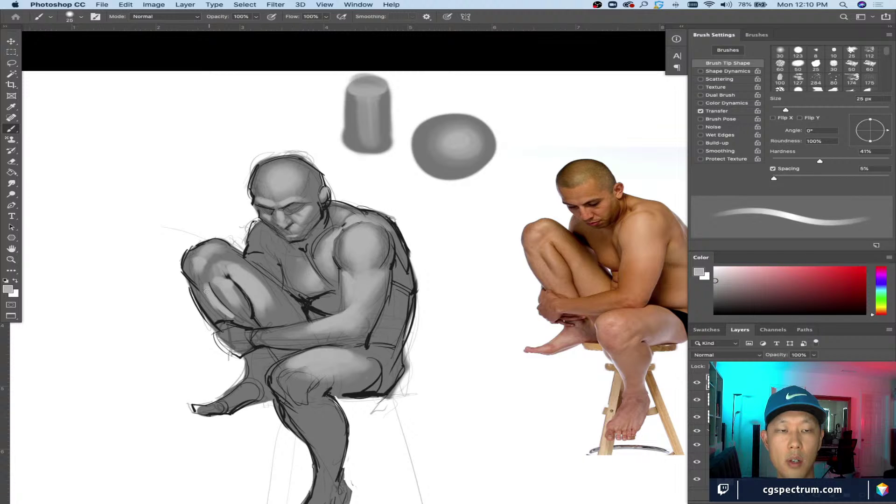
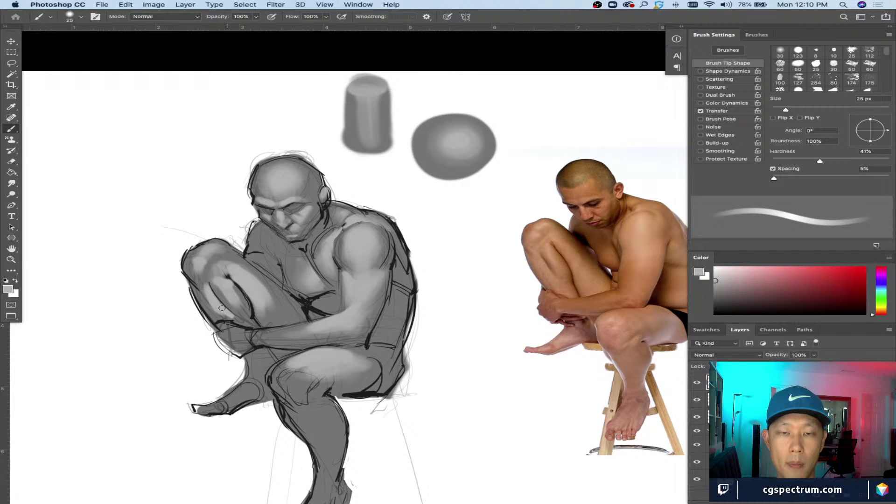
pyautogui.press('[')
pyautogui.press('[')
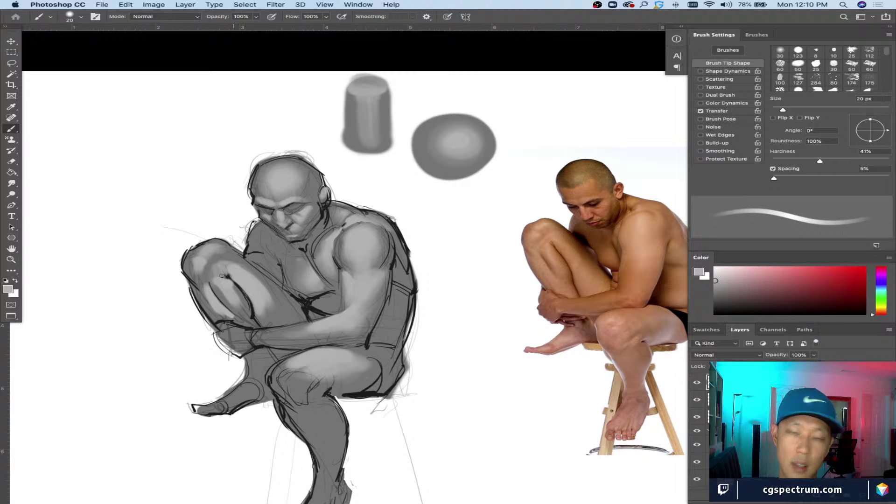
pyautogui.press('e')
pyautogui.press('[')
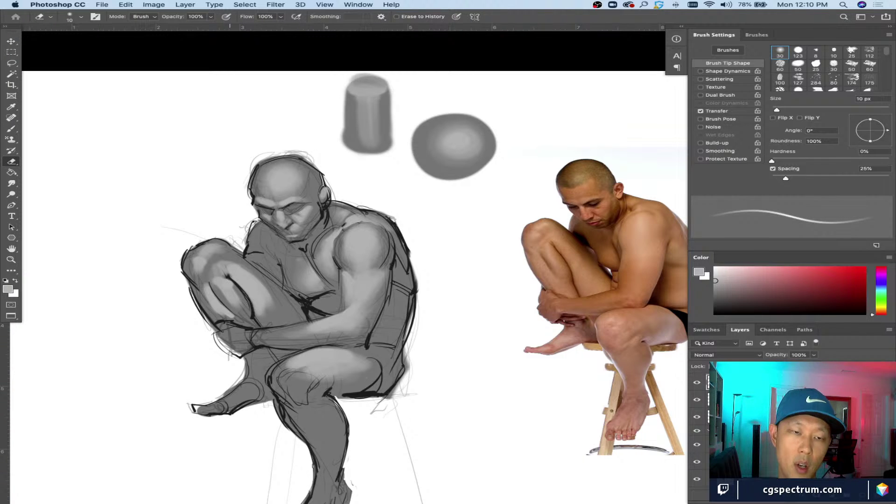
# Step: Build up the light grey on the raised knee and thigh with a 35 px brush
pyautogui.press('b')
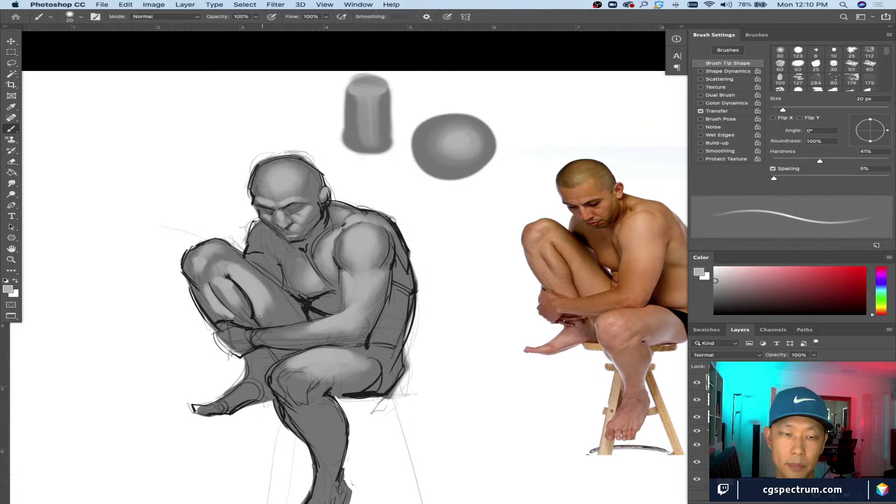
pyautogui.press(']')
pyautogui.press(']')
pyautogui.press(']')
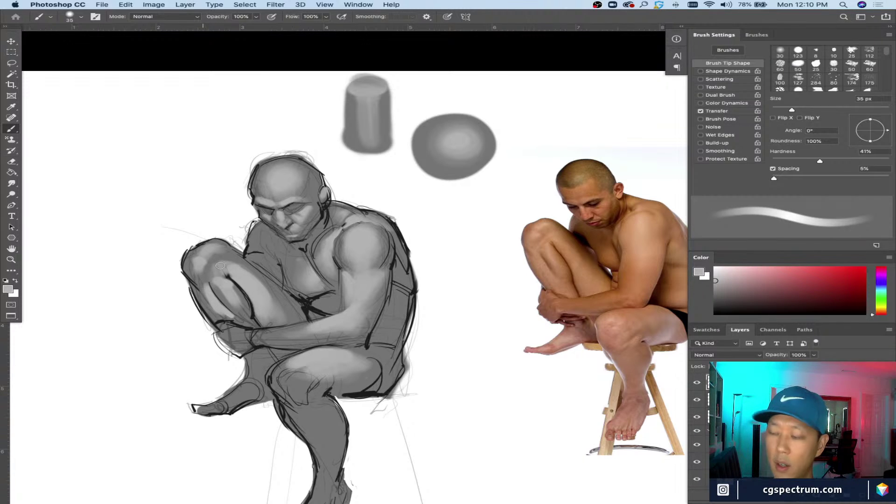
# Step: Soften the highlight along the upper edge of the raised thigh with a soft eraser of 60 to 80 px
pyautogui.press('e')
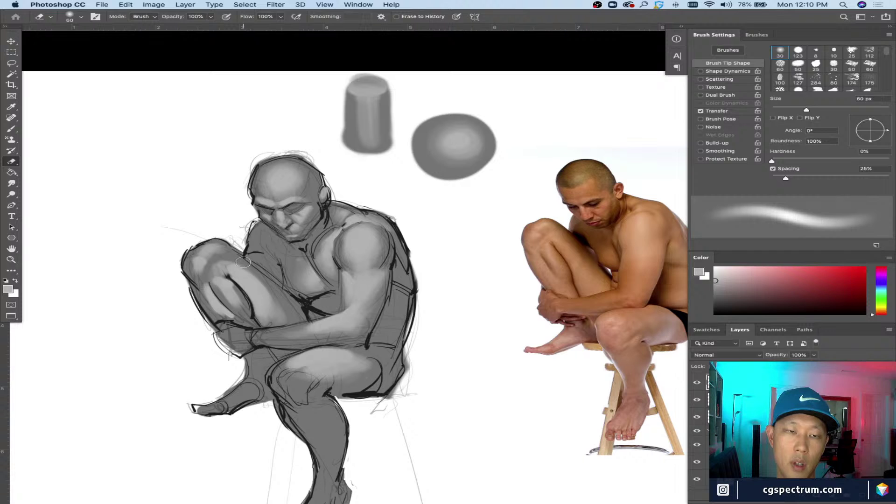
pyautogui.press(']')
pyautogui.press(']')
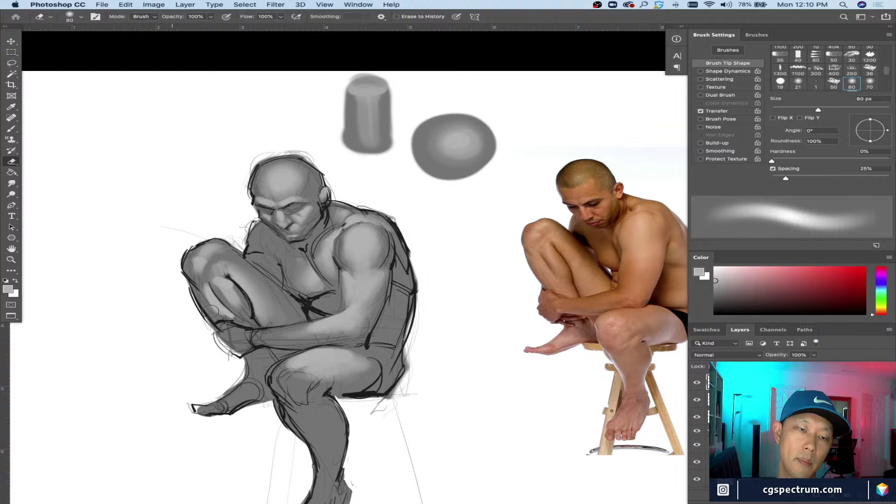
# Step: Fade the highlight along the outer edge of the raised shin with a soft eraser of 30 to 50 px
pyautogui.hotkey('shift', ',')
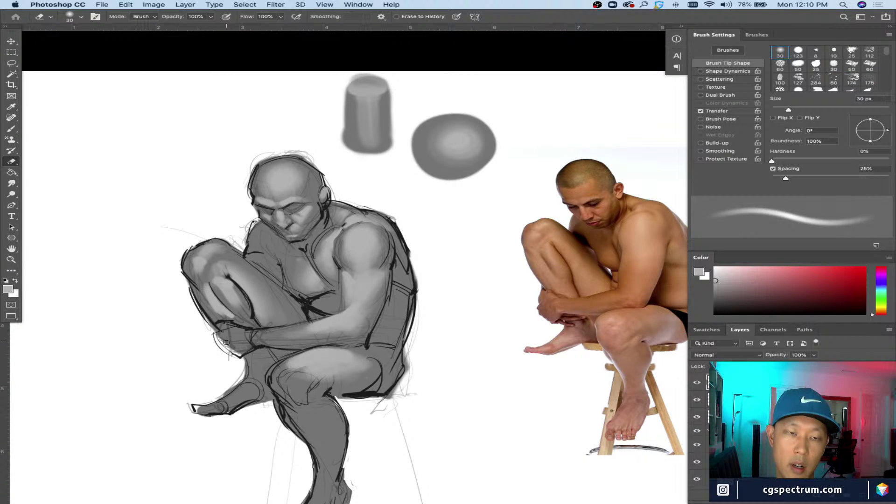
pyautogui.press('super+equal')
pyautogui.moveTo(77, 313); pyautogui.dragTo(157, 277)
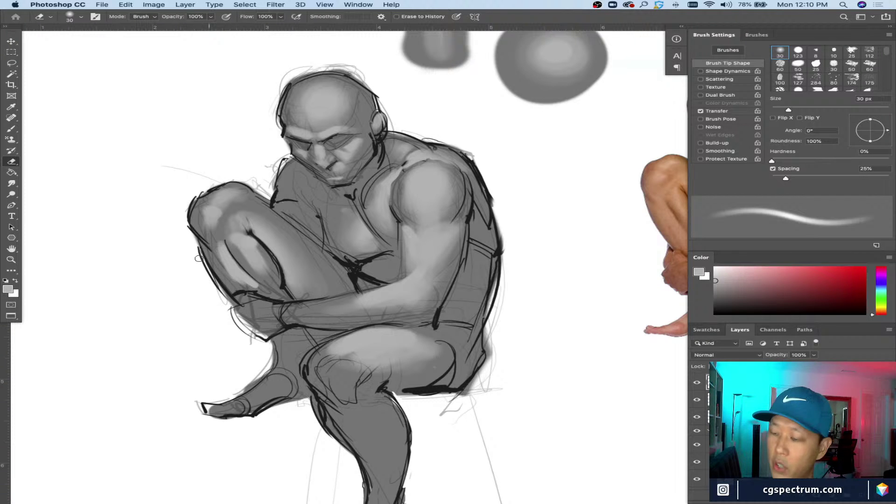
pyautogui.press(']')
pyautogui.press(']')
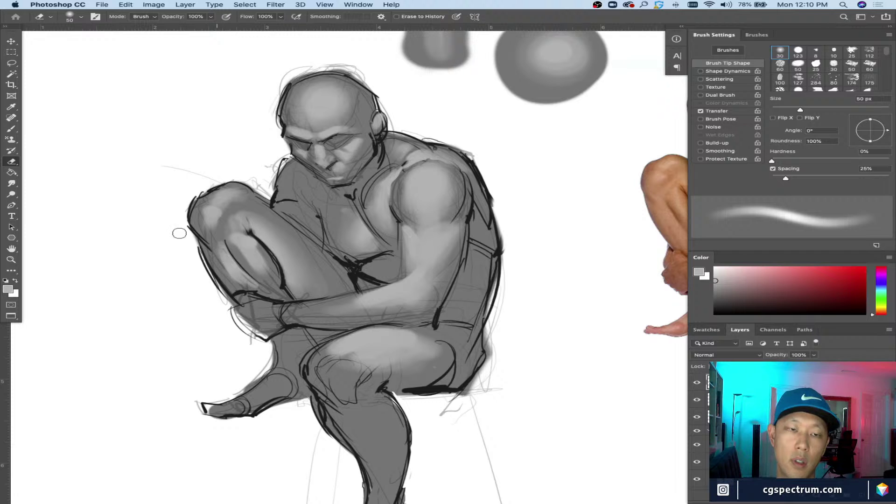
pyautogui.press('super+minus')
pyautogui.press('super+minus')
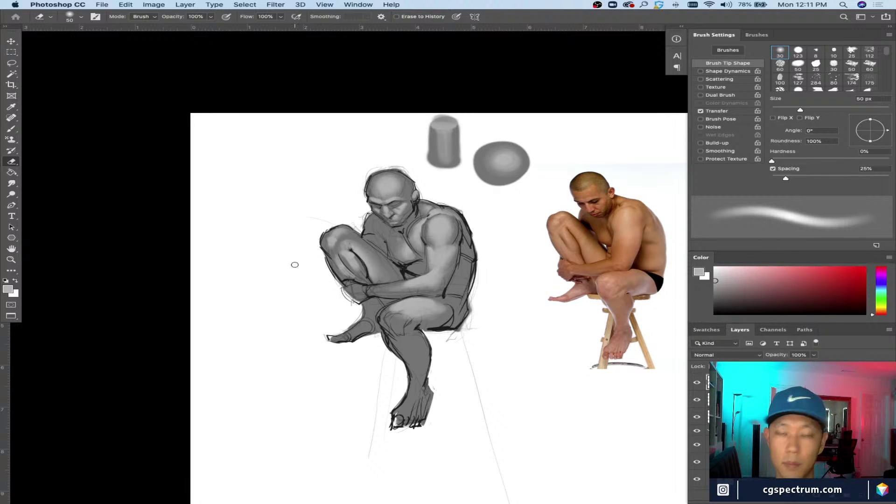
# Step: Brush more light grey onto the raised knee and the shin below it with a 35 to 70 px brush
pyautogui.press('b')
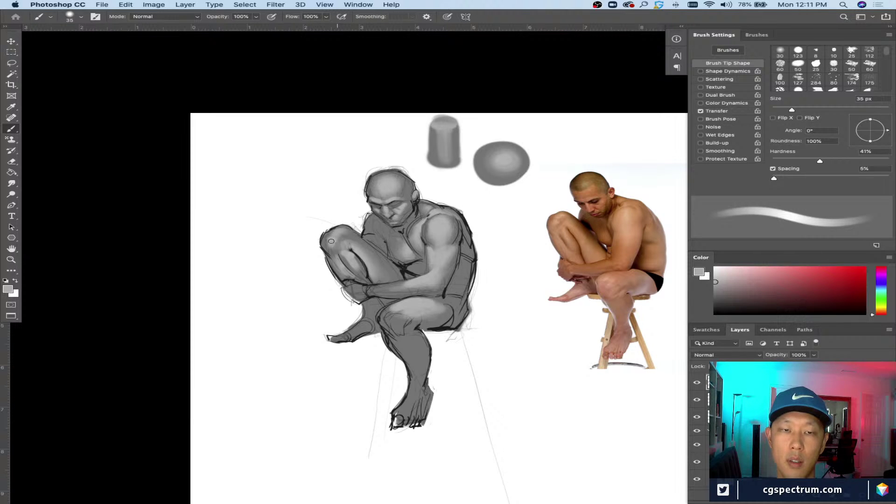
pyautogui.press(']')
pyautogui.press(']')
pyautogui.press(']')
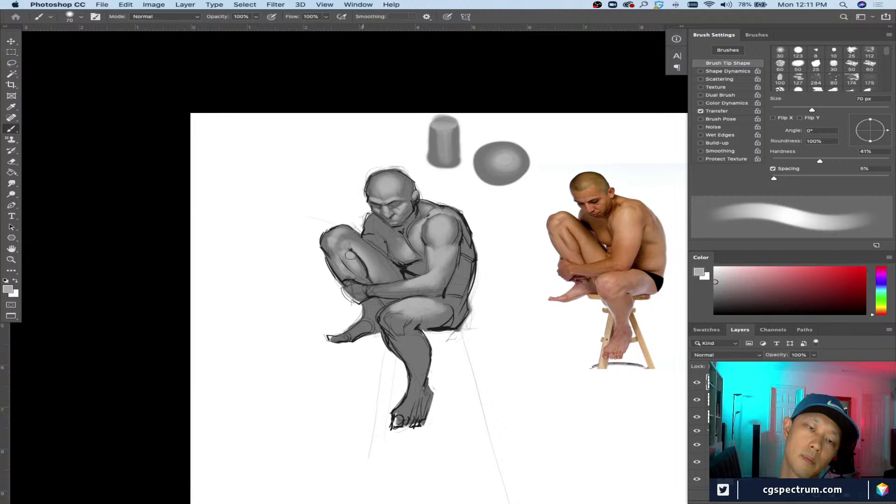
# Step: Paint a light grey highlight along the top of the raised leg's foot with a 25 px brush
pyautogui.press('[')
pyautogui.press('[')
pyautogui.press('[')
pyautogui.press('[')
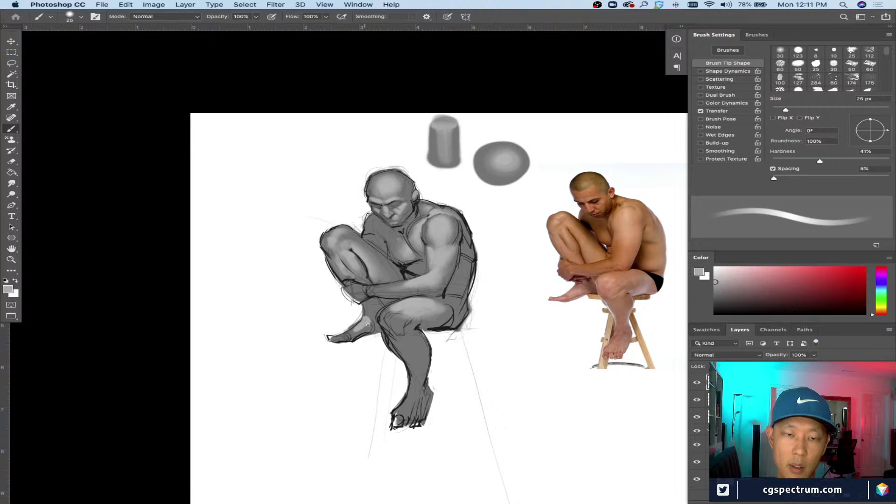
pyautogui.moveTo(357, 327)
pyautogui.mouseDown()
pyautogui.moveTo(348, 337)
pyautogui.moveTo(327, 332)
pyautogui.mouseUp()
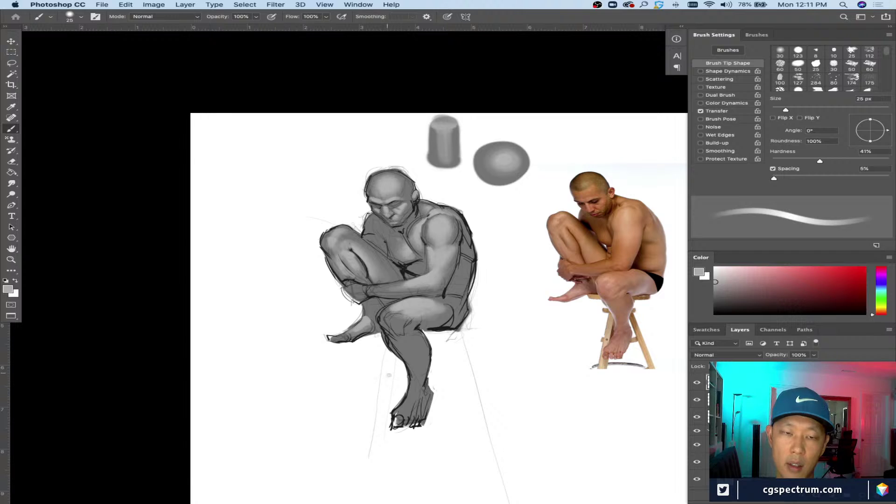
# Step: Paint light grey on the knee of the hanging leg with a 20 to 50 px brush
pyautogui.press('[')
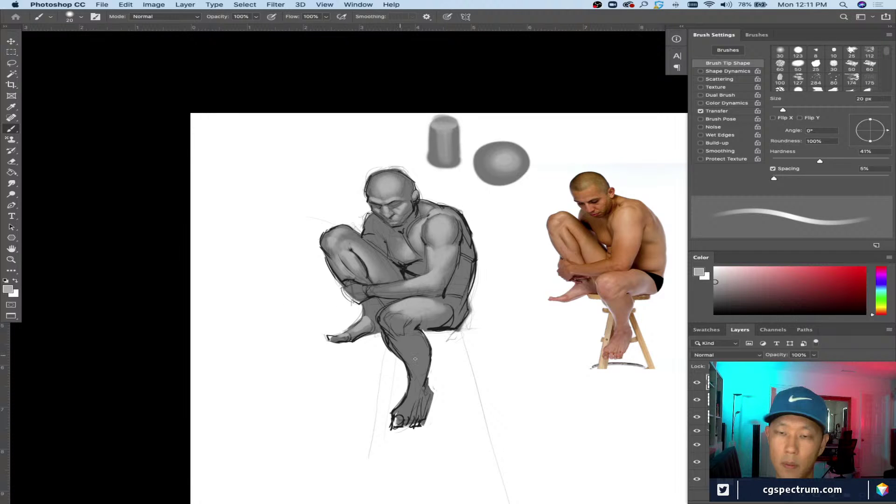
pyautogui.press(']')
pyautogui.press(']')
pyautogui.press(']')
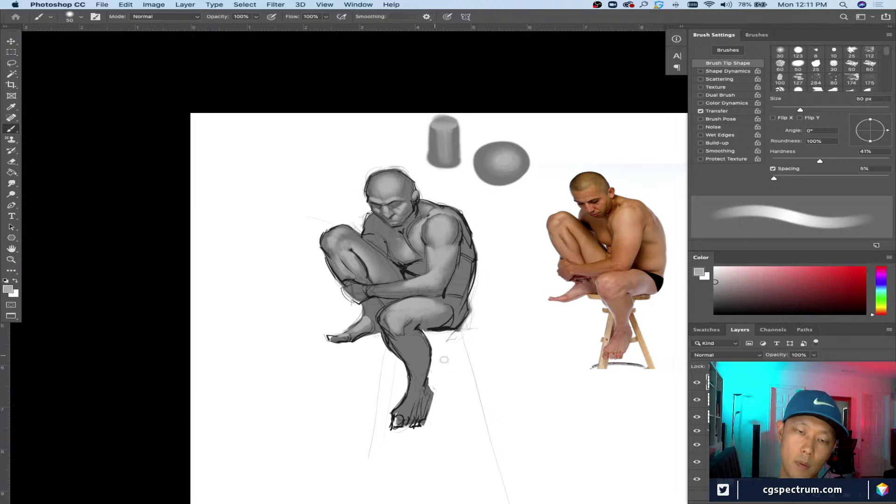
pyautogui.press('[')
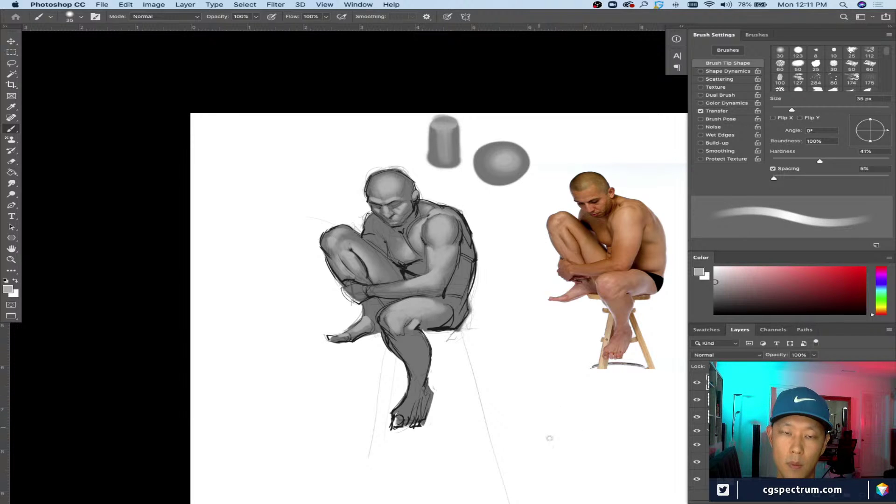
# Step: Extend the light grey down the upper shin of the hanging leg with a 40 to 50 px brush
pyautogui.press('e')
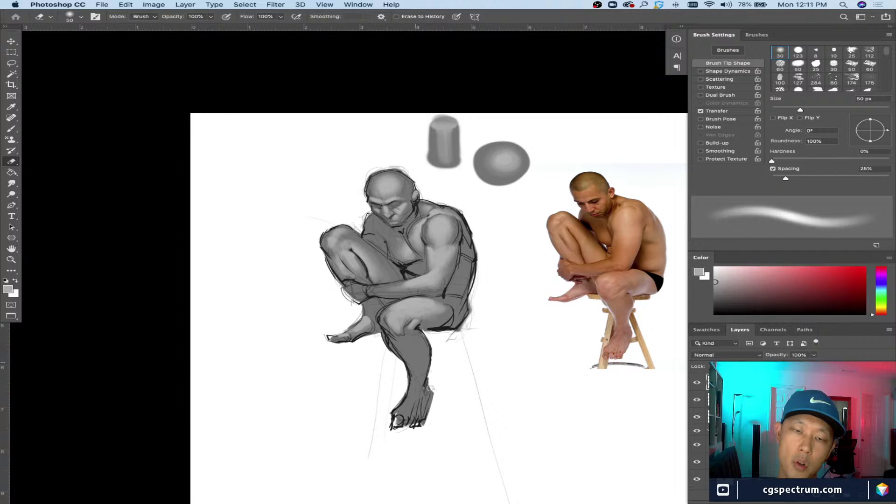
pyautogui.press('b')
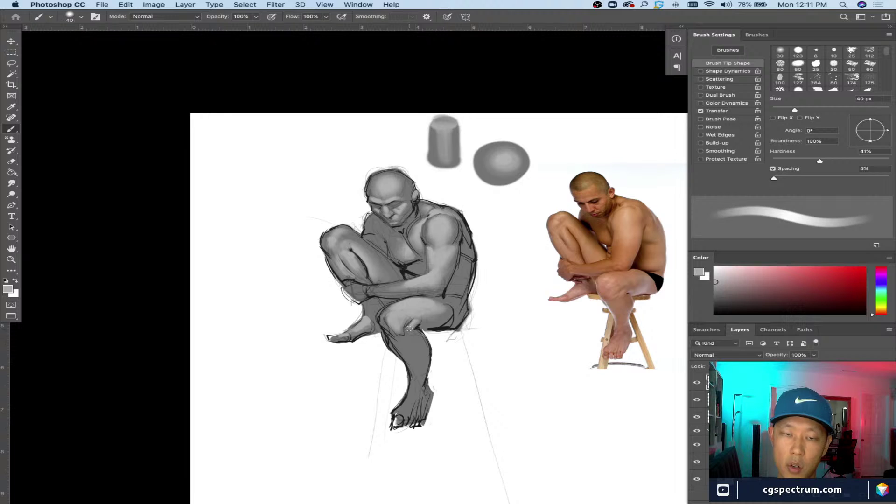
pyautogui.press(']')
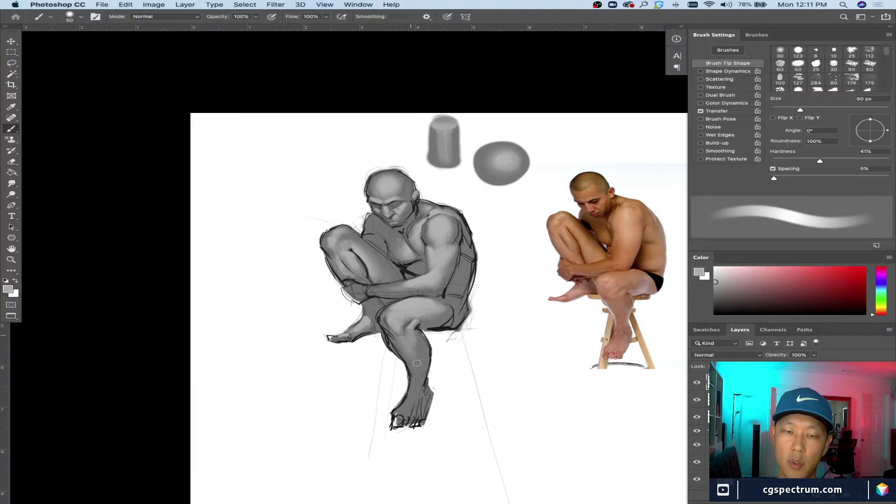
# Step: Soften the highlight on the hanging leg's knee and lower thigh with a soft eraser of 70 to 100 px
pyautogui.press('e')
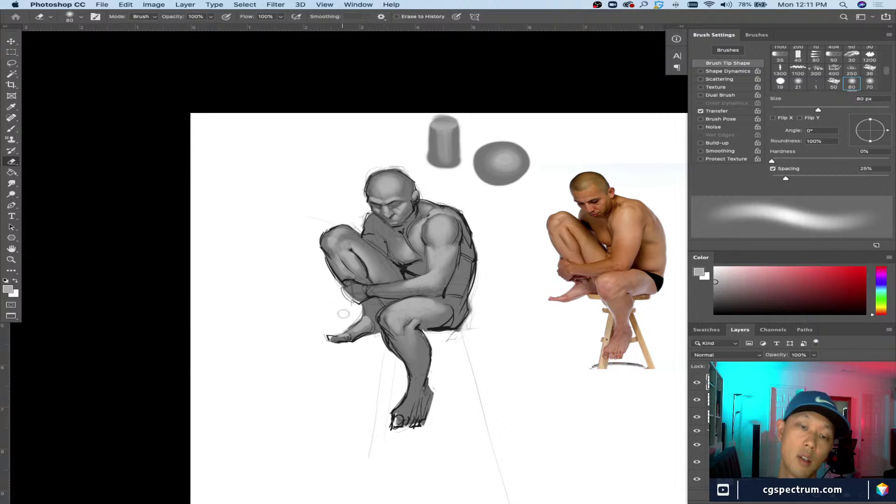
pyautogui.press('b')
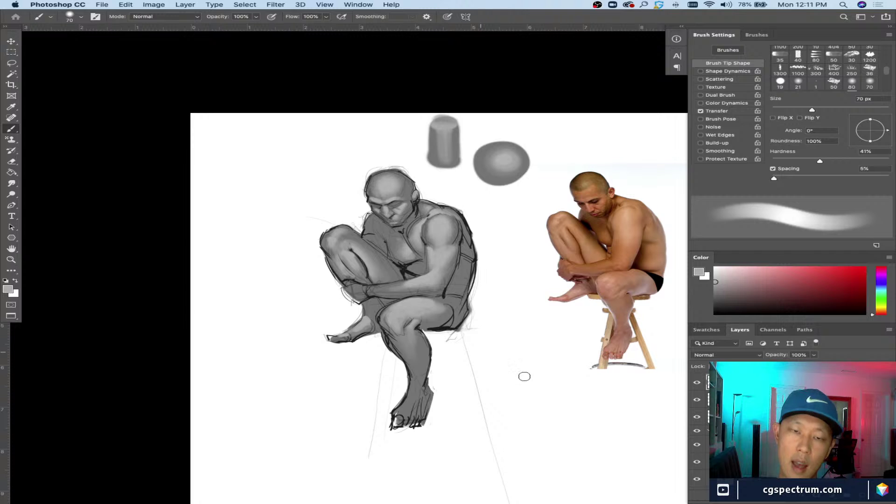
pyautogui.press('e')
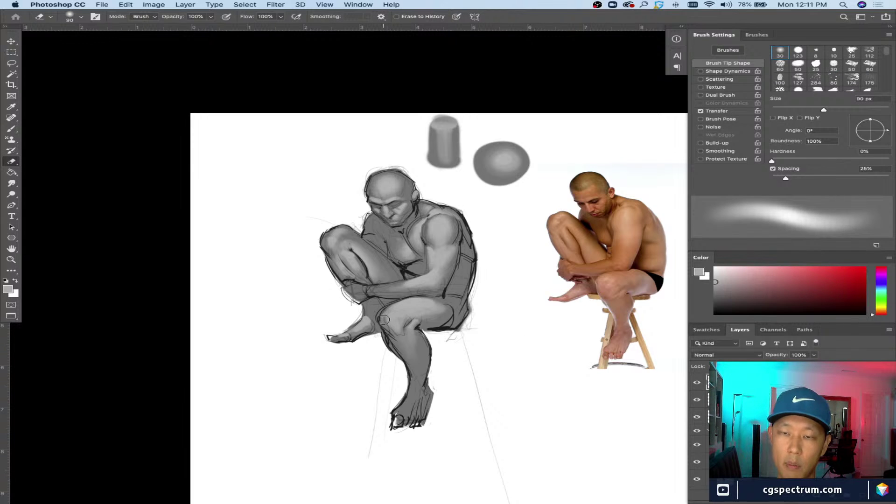
pyautogui.press('[')
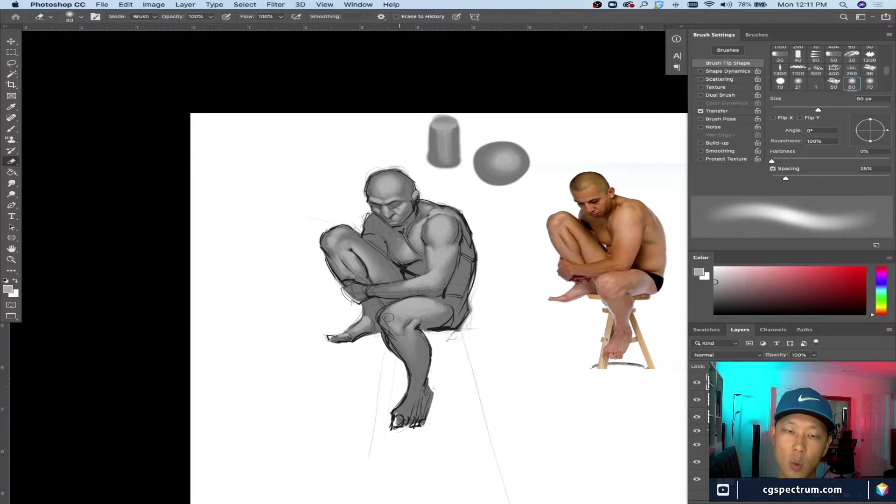
pyautogui.press('[')
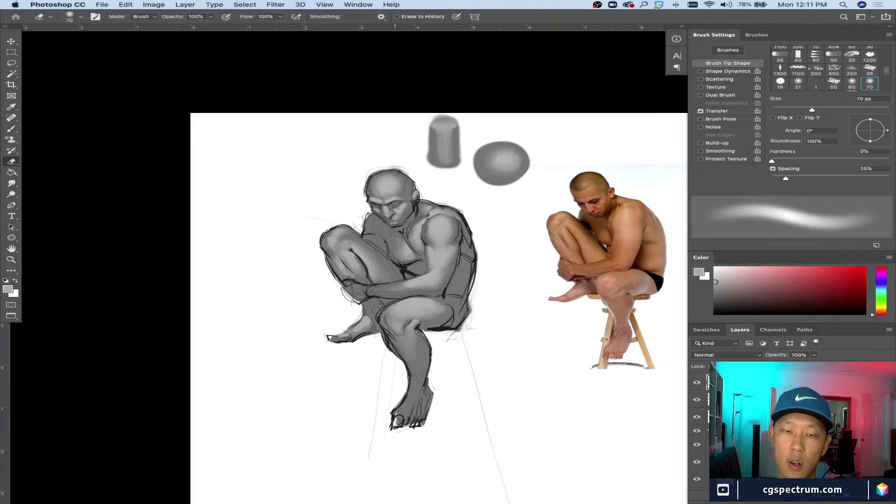
pyautogui.press(']')
pyautogui.press(']')
pyautogui.press(']')
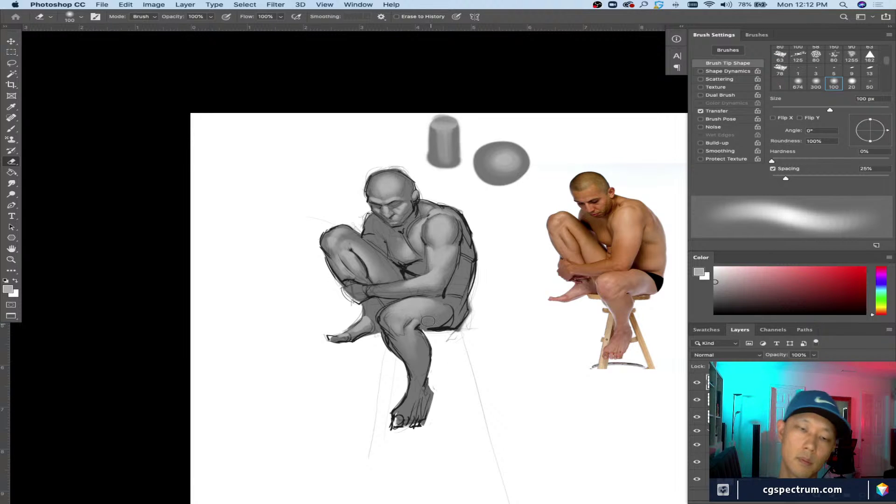
# Step: Touch up the highlight at the inner edge of the hanging leg's knee with a 25 px brush
pyautogui.press('b')
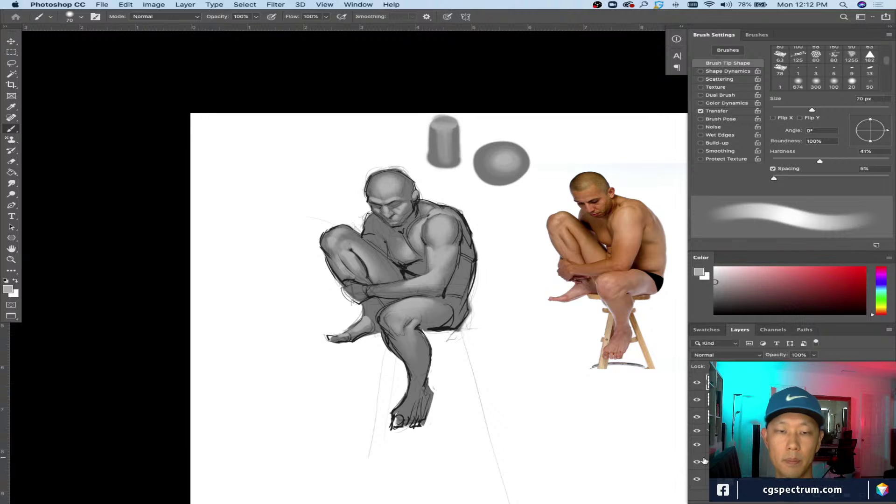
pyautogui.press('[')
pyautogui.press('[')
pyautogui.press('[')
pyautogui.press('[')
pyautogui.press('[')
pyautogui.press('[')
pyautogui.press('[')
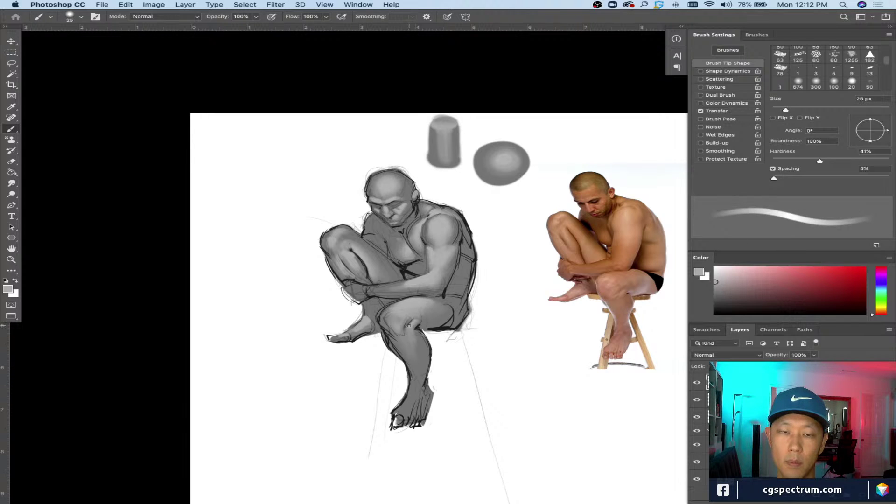
# Step: Lighten the back of the clasped hands and the wrist with a 40 px light grey brush
pyautogui.scroll(2, 411, 337)
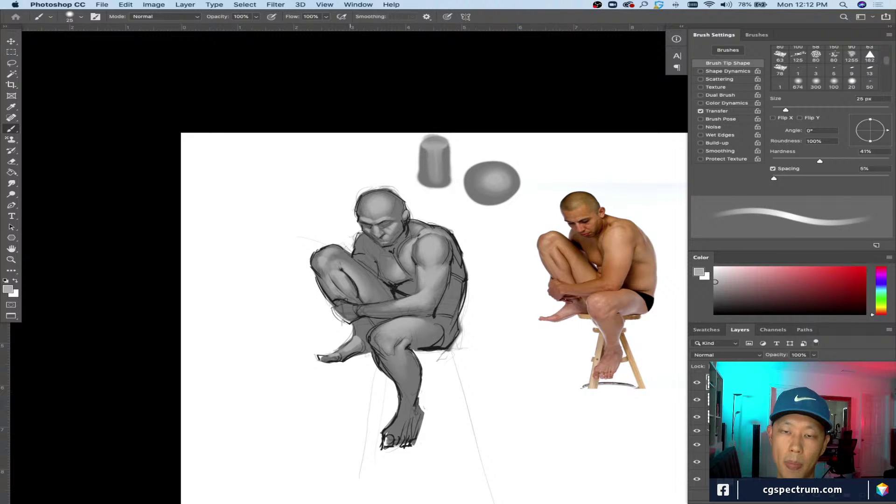
pyautogui.press(']')
pyautogui.press(']')
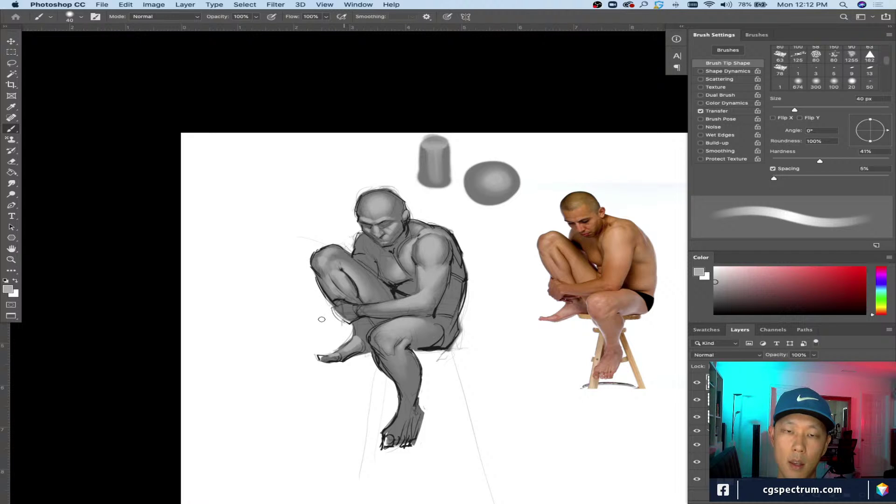
pyautogui.press('e')
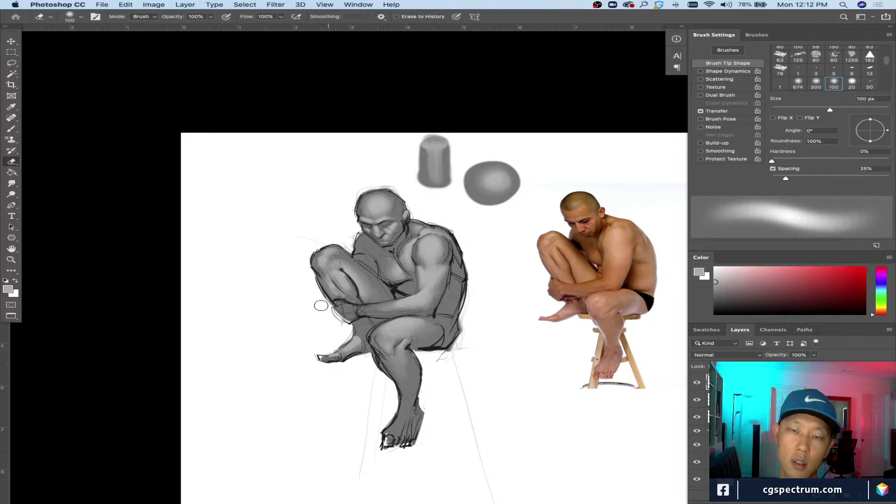
pyautogui.press('b')
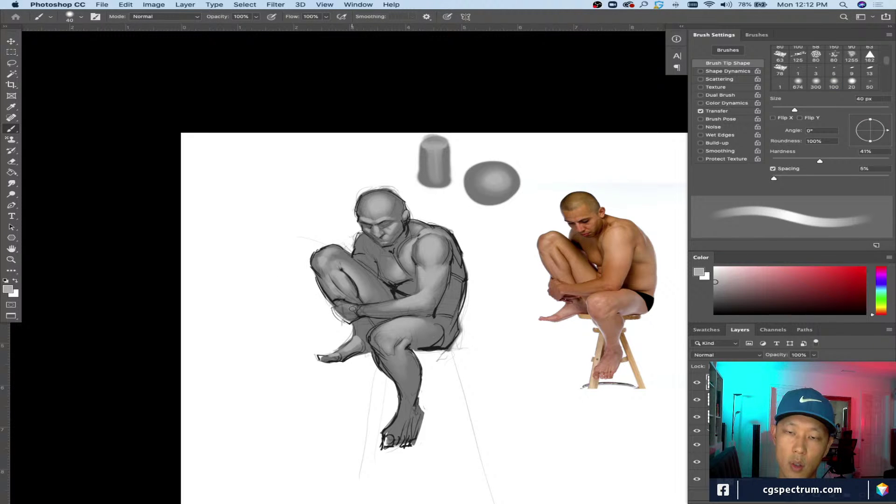
pyautogui.moveTo(362, 308)
pyautogui.mouseDown()
pyautogui.moveTo(378, 309)
pyautogui.moveTo(351, 314)
pyautogui.mouseUp()
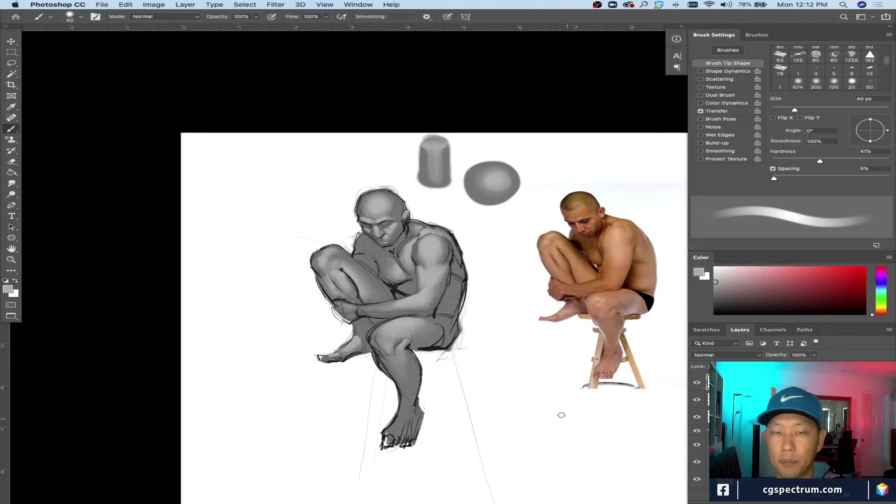
# Step: Touch up the lower chest above the forearm with a 25 px brush and a soft eraser of 40 to 50 px
pyautogui.moveTo(515, 381); pyautogui.dragTo(497, 407)
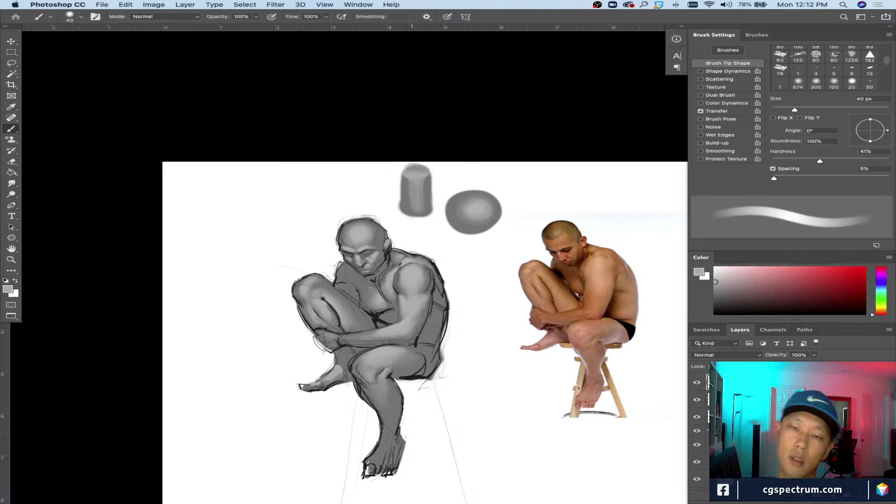
pyautogui.press('[')
pyautogui.press('[')
pyautogui.press('[')
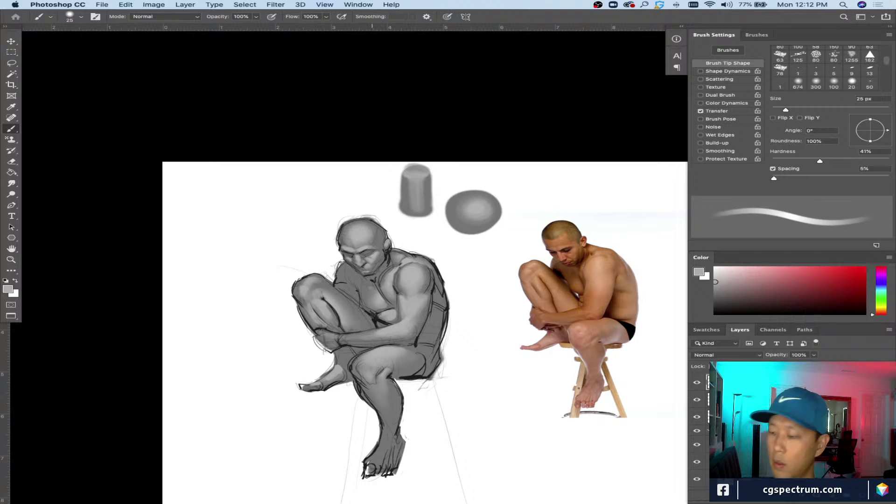
pyautogui.press('e')
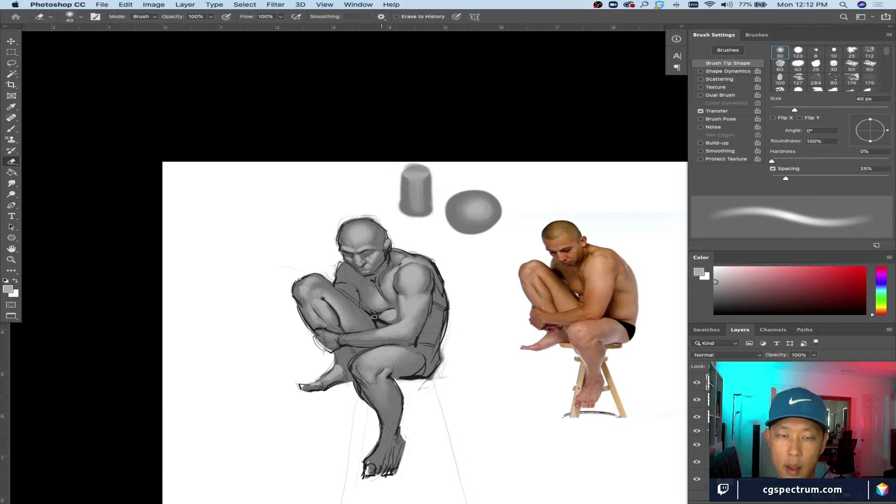
pyautogui.press(']')
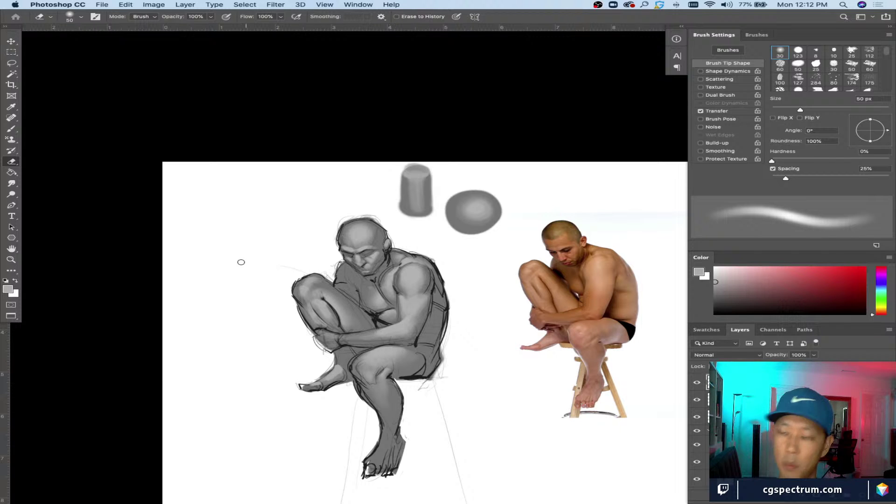
# Step: Add light grey to the upper chest beside the shoulder with a 30 to 35 px brush and refine it with a 9 px eraser
pyautogui.press('b')
pyautogui.press(']')
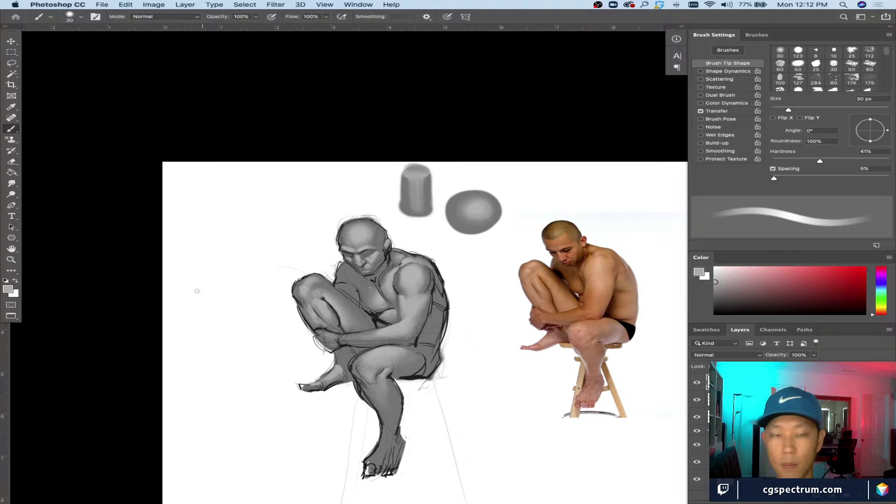
pyautogui.scroll(2, 363, 330)
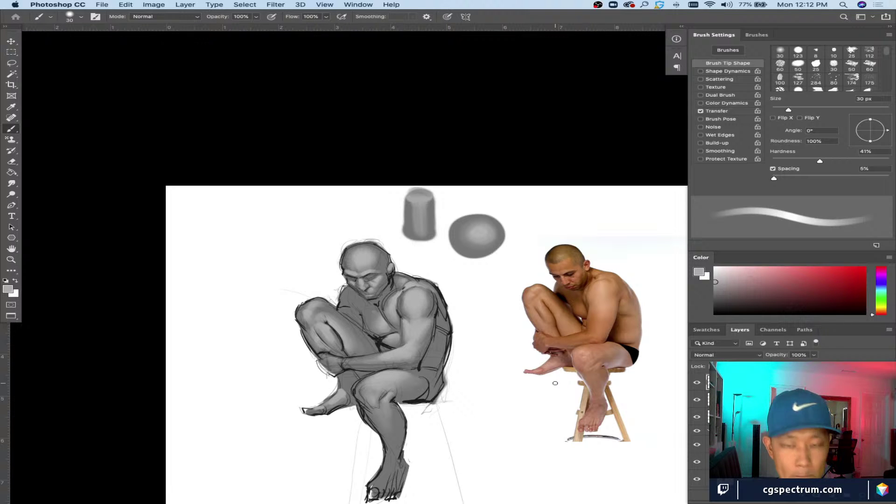
pyautogui.press(']')
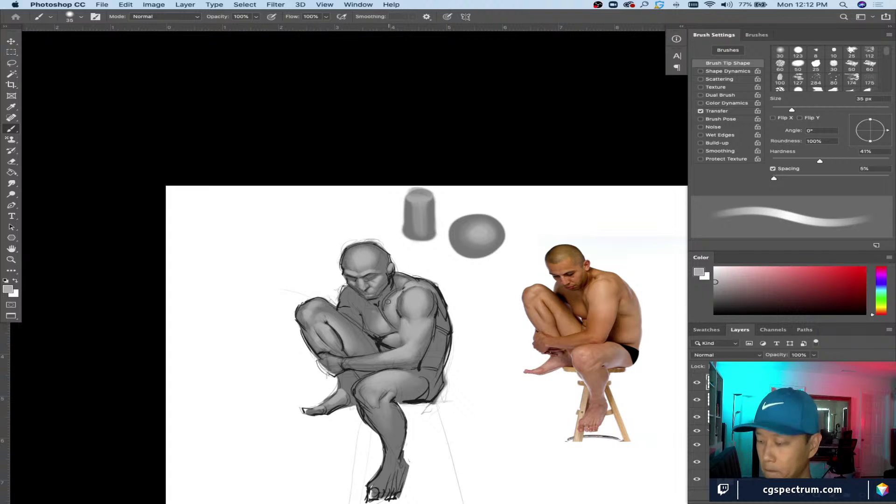
pyautogui.press('e')
pyautogui.press('[')
pyautogui.press('[')
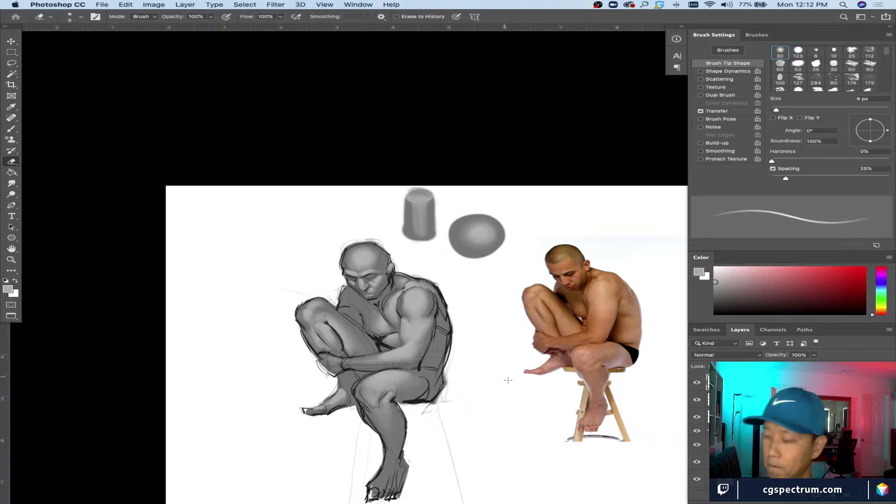
# Step: Paint light grey highlights on the ribs and flank behind the upper arm with a 15 to 50 px brush
pyautogui.press('b')
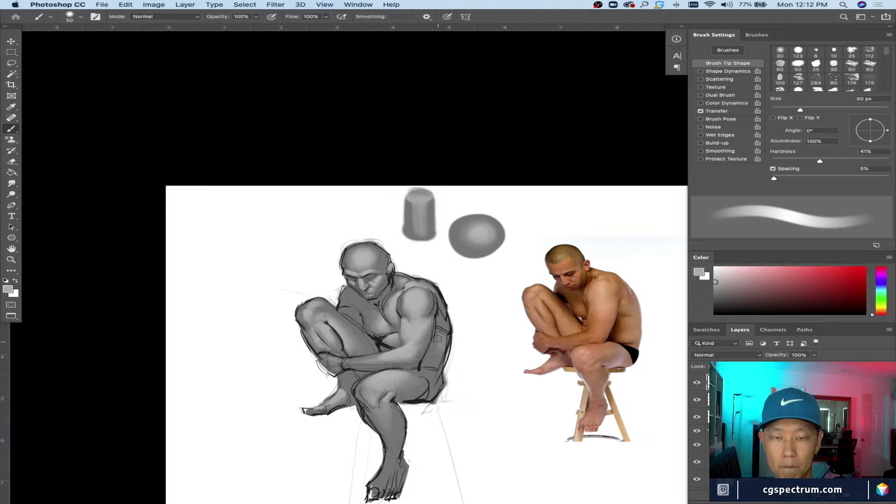
pyautogui.press('[')
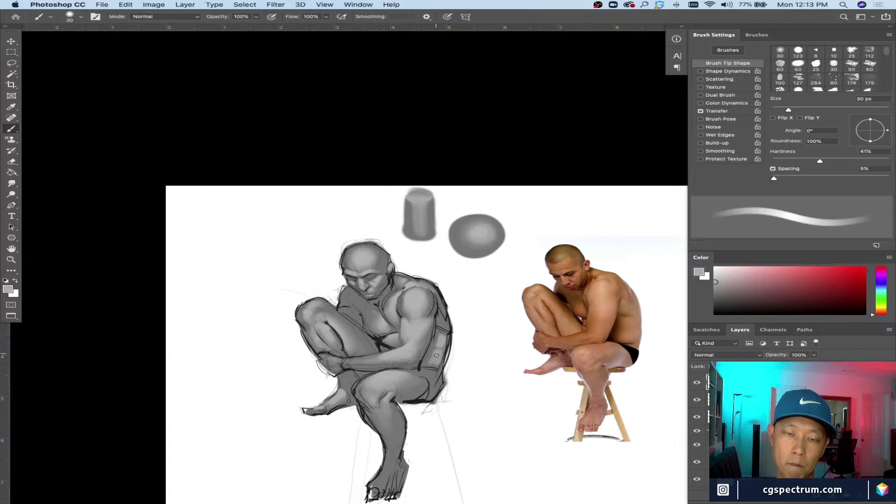
pyautogui.press('[')
pyautogui.press('[')
pyautogui.press('[')
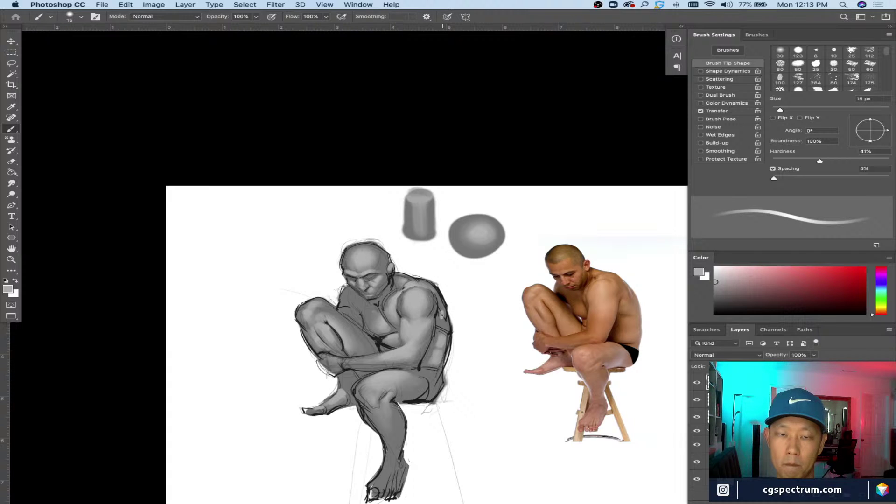
pyautogui.press(']')
pyautogui.press(']')
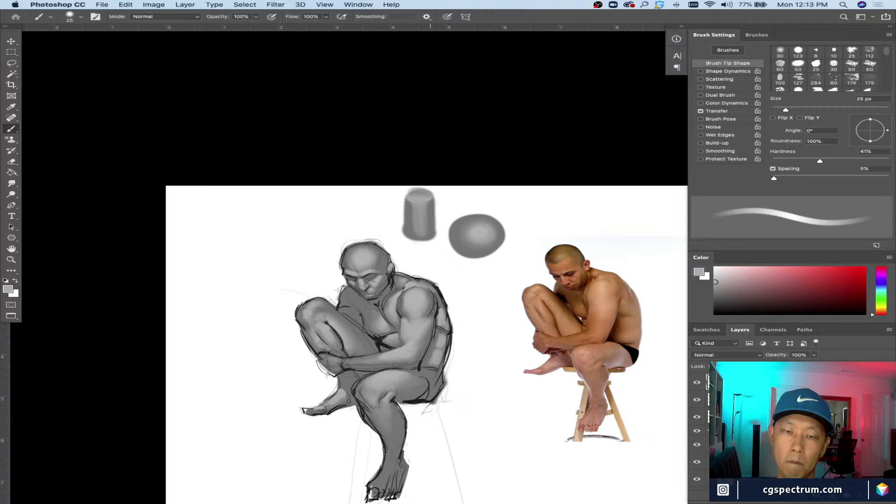
# Step: Reduce the brush to 15 px and merge the highlight layer into the layer below it
pyautogui.press('[')
pyautogui.press('[')
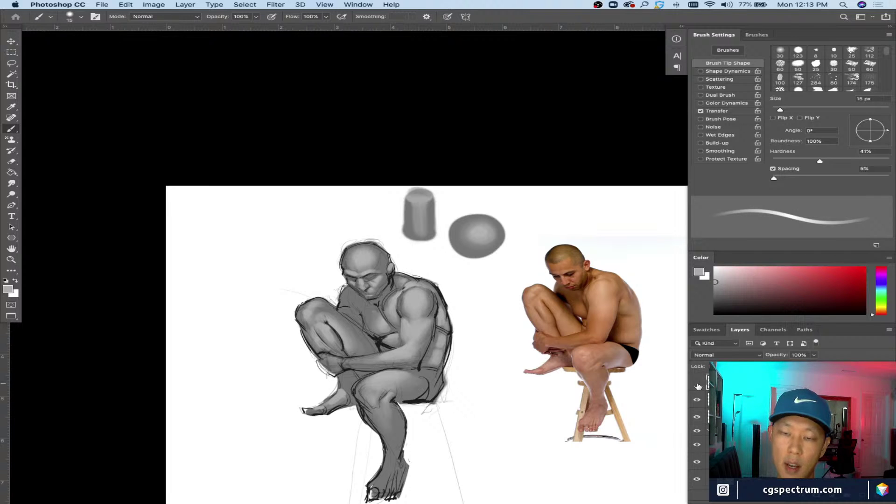
pyautogui.press('super+e')
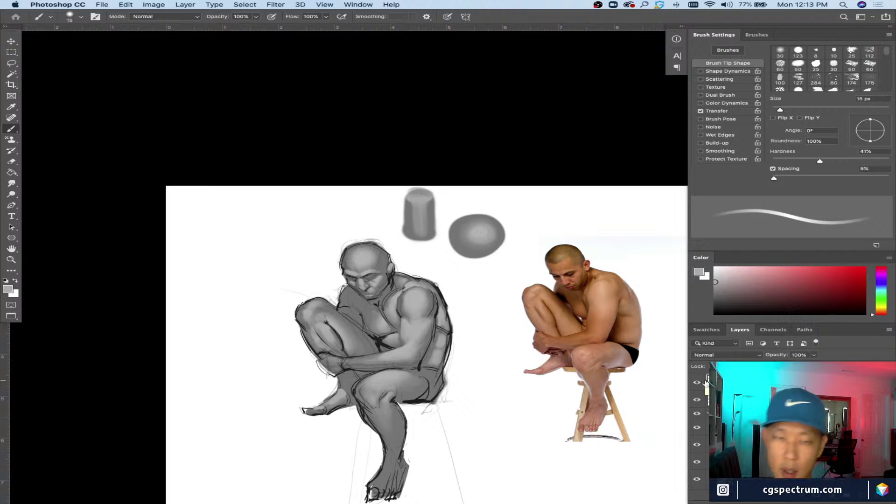
pyautogui.press('super+equal')
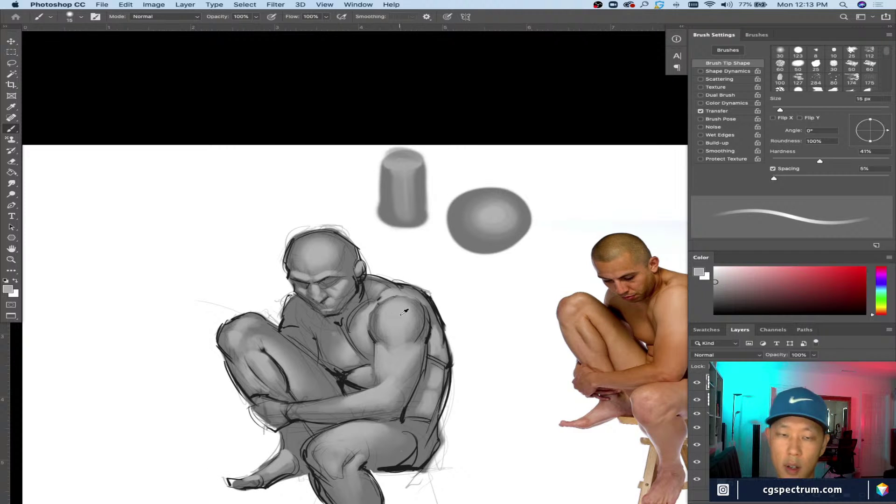
pyautogui.press('super+minus')
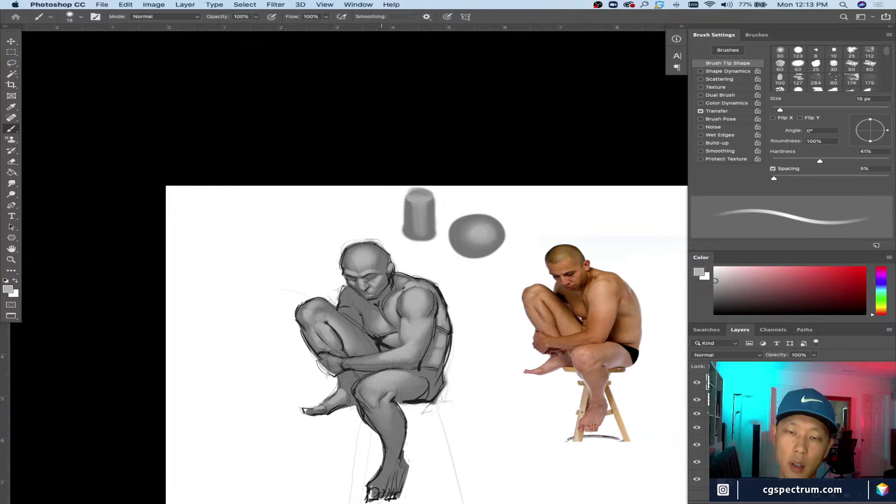
# Step: Add a light grey highlight to the hip below the flank with a 10 to 25 px brush and refine it with a soft eraser
pyautogui.press('[')
pyautogui.press('e')
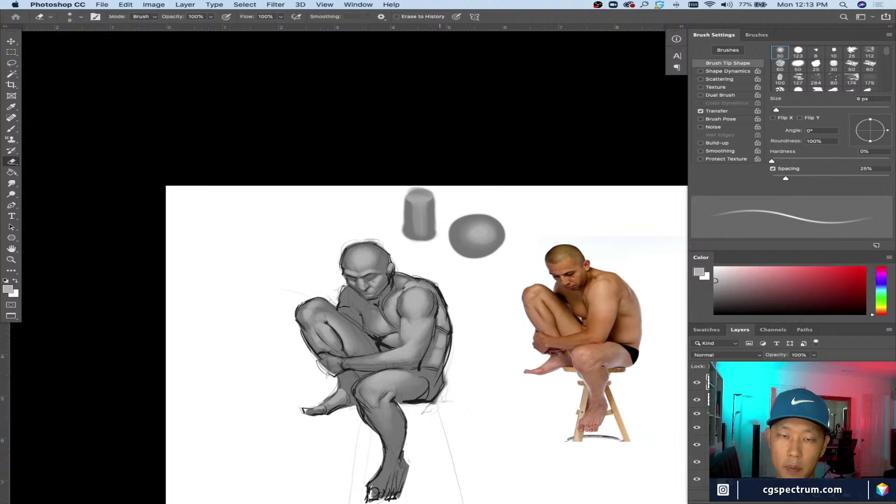
pyautogui.press('b')
pyautogui.scroll(-2, 427, 332)
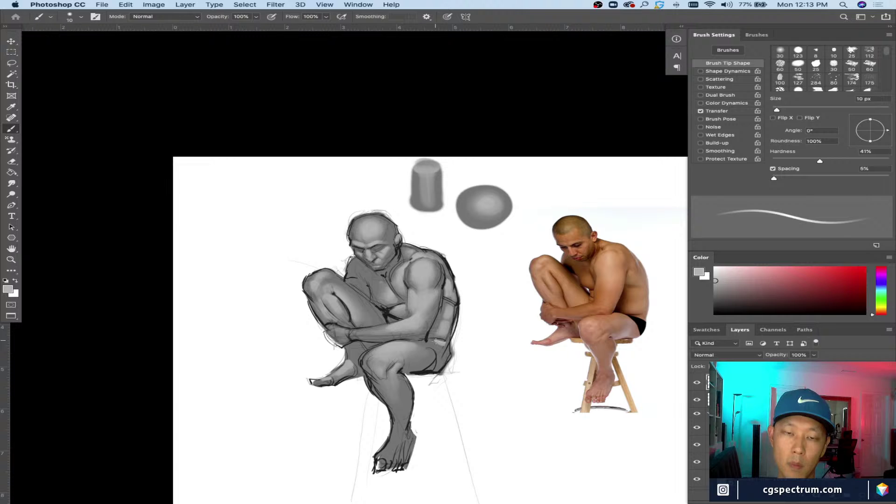
pyautogui.press(']')
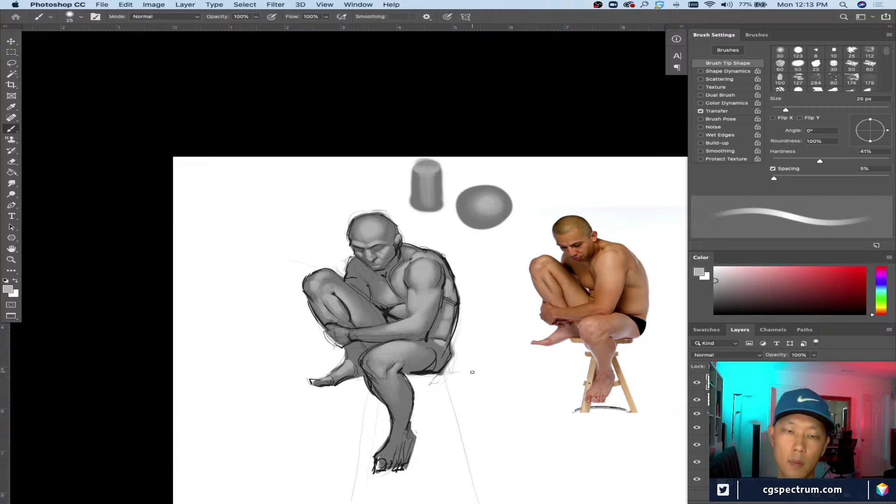
pyautogui.press('e')
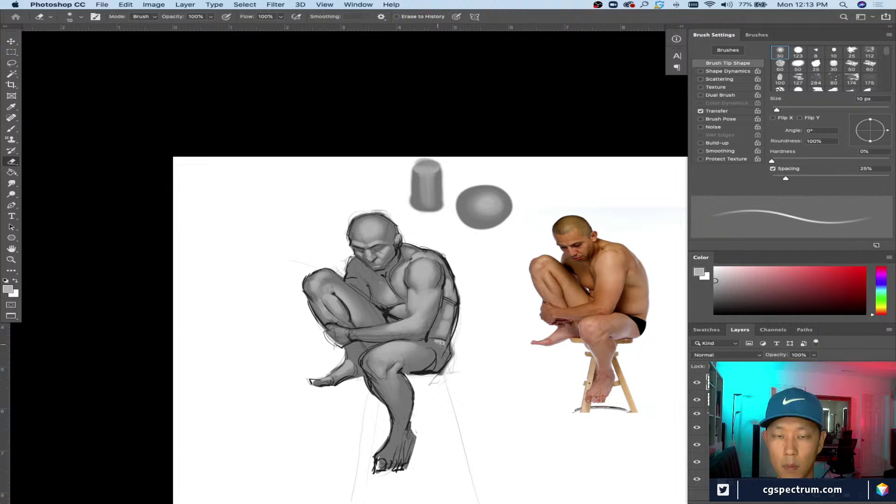
pyautogui.press(',')
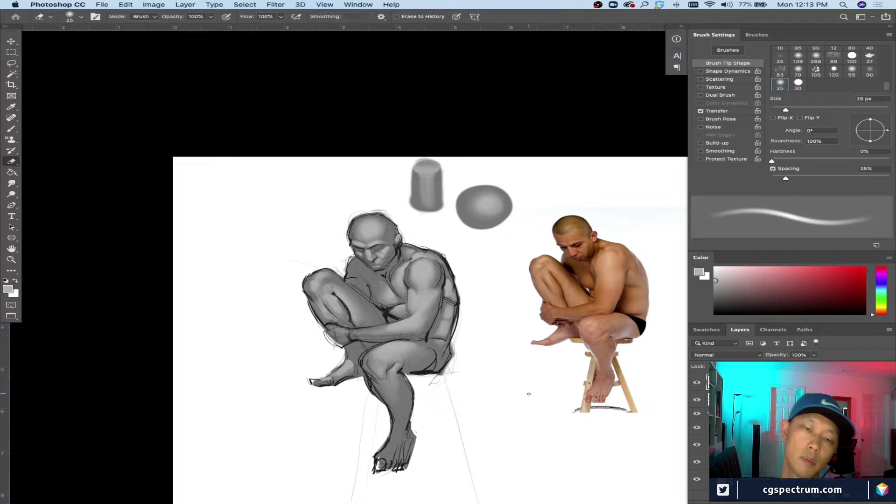
# Step: Paint light grey on the hanging lower leg and foot with a 25 to 40 px brush and soften it with a 35 to 40 px eraser
pyautogui.press('super+minus')
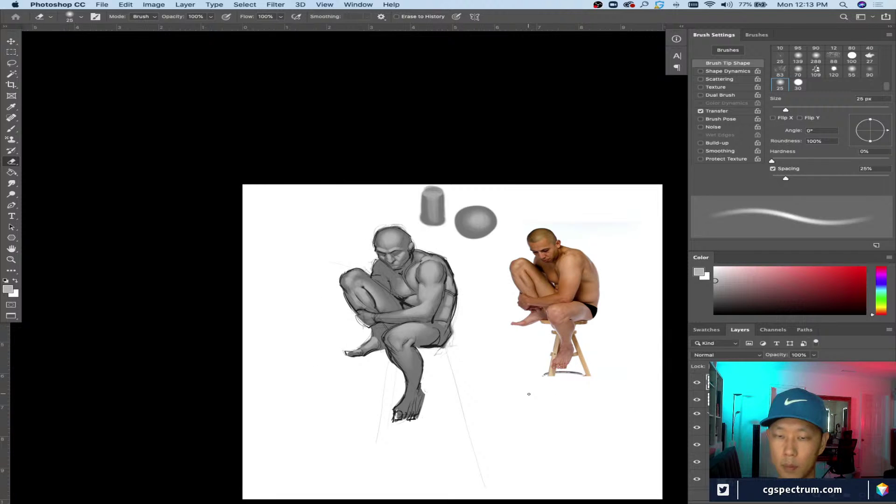
pyautogui.press('b')
pyautogui.press('super+plus')
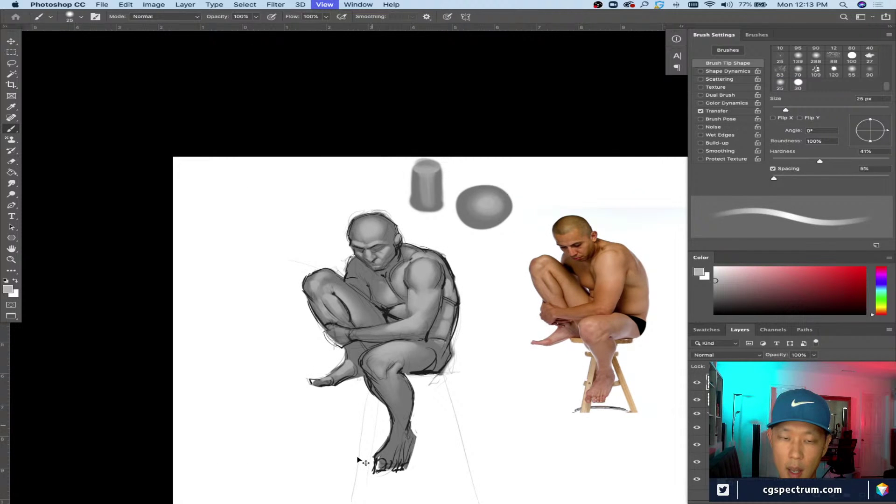
pyautogui.press(']')
pyautogui.press(']')
pyautogui.press(']')
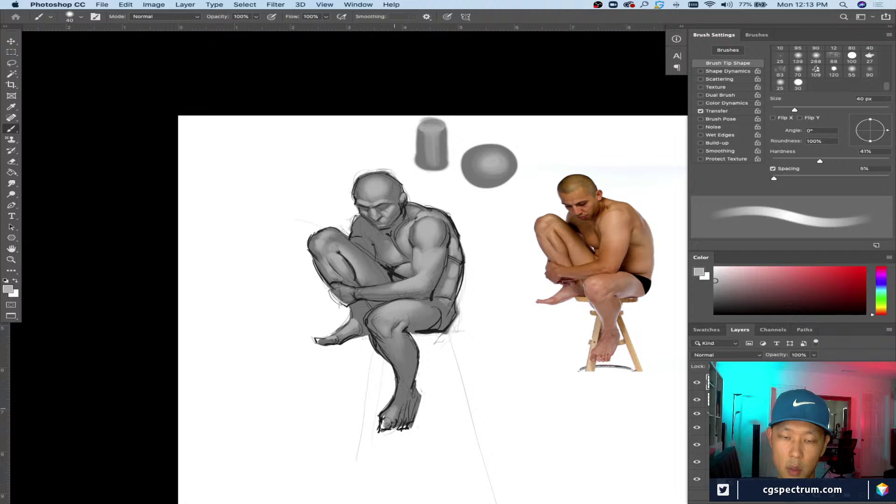
pyautogui.press('[')
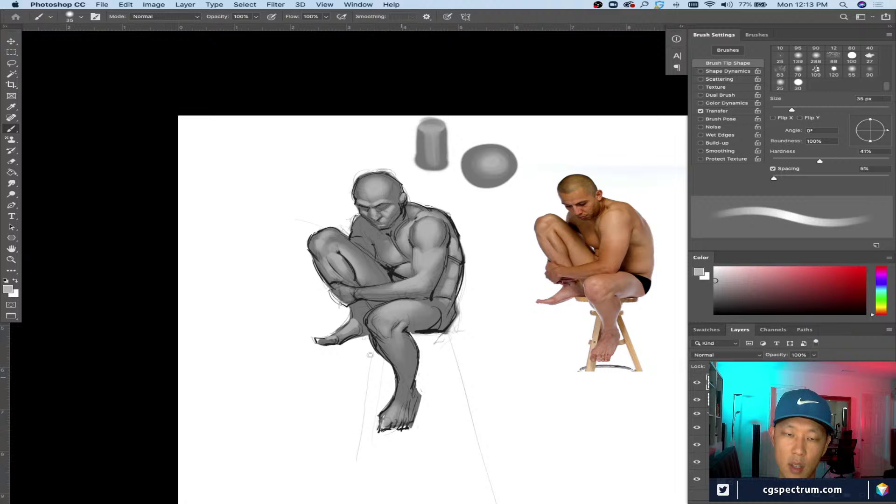
pyautogui.press('e')
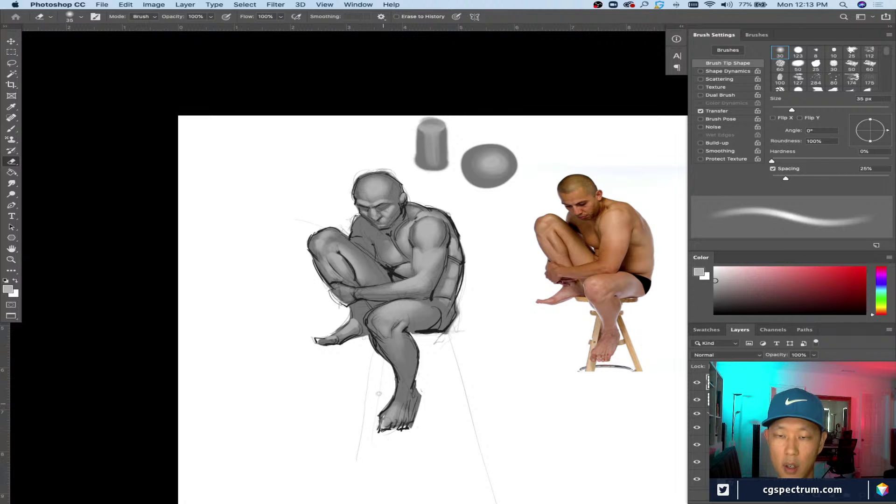
pyautogui.scroll(3, 328, 392)
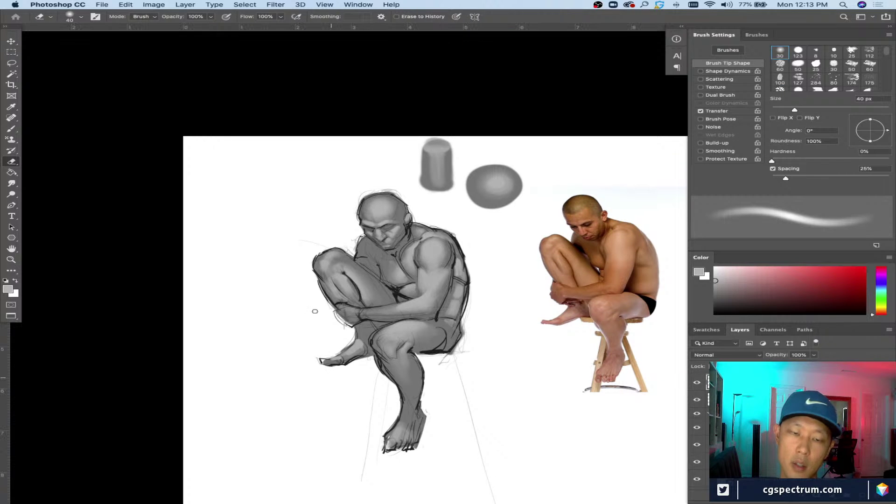
pyautogui.press('b')
# Step: Sample the darker grey from the lower foot and fill the gaps inside both feet's outlines with a 25 to 35 px brush
pyautogui.scroll(-5, 353, 394)
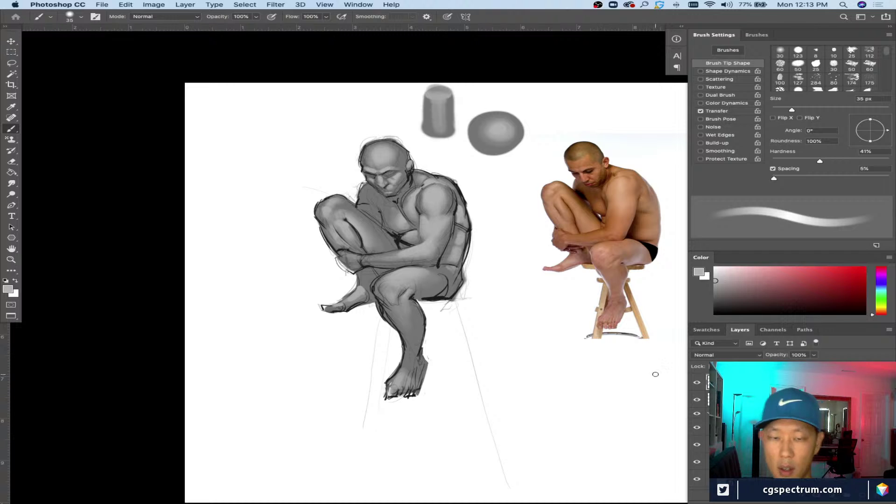
pyautogui.keyDown('alt'); pyautogui.click(410, 359); pyautogui.keyUp('alt')
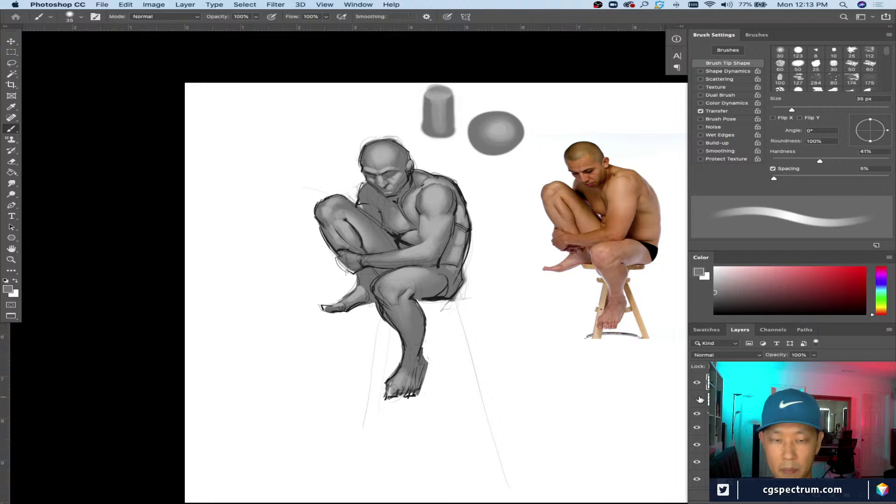
pyautogui.click(697, 462)
pyautogui.click(697, 462)
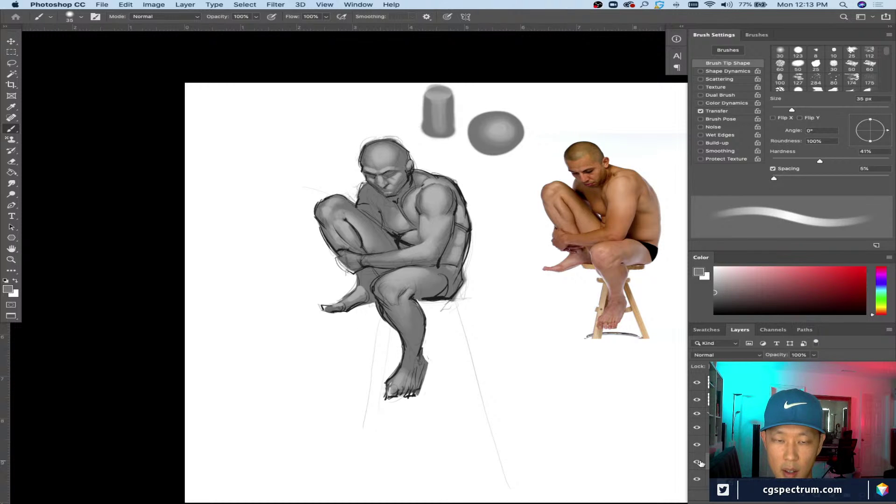
pyautogui.press('super+equal')
pyautogui.moveTo(572, 444); pyautogui.dragTo(556, 395)
pyautogui.press('super+equal')
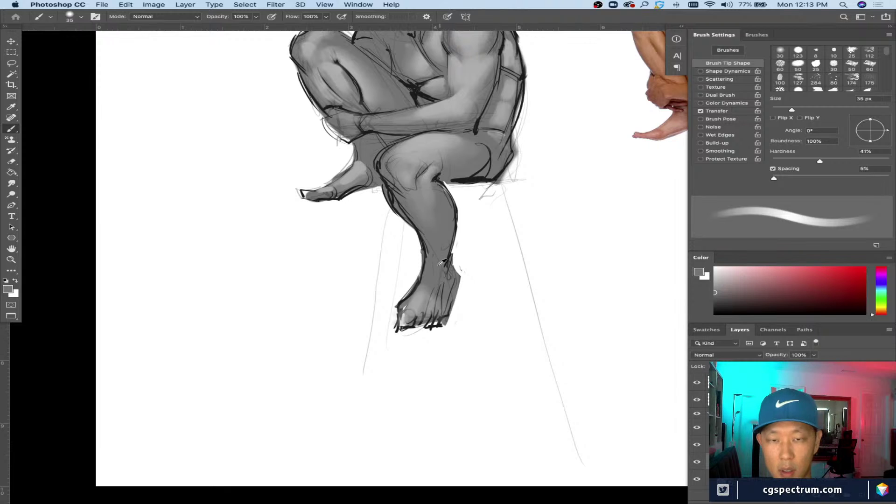
pyautogui.press('[')
pyautogui.press('[')
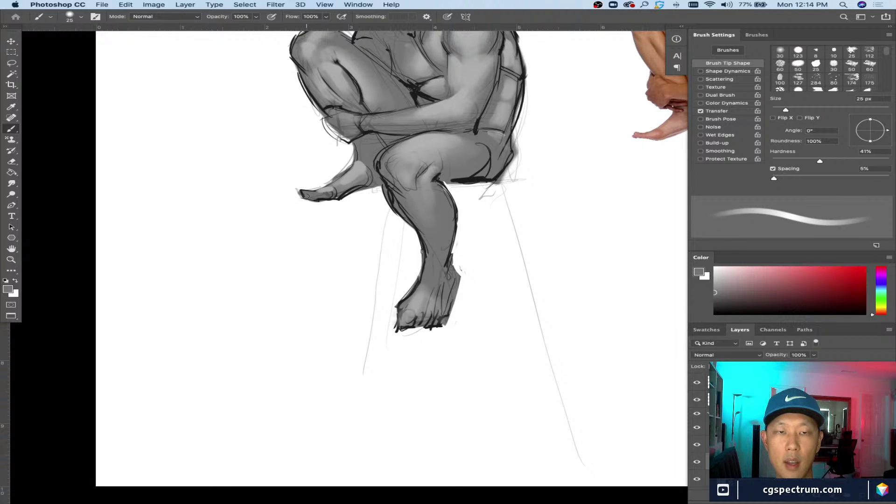
# Step: Fill the clasped hands with the darker grey out to their outline using a 15 to 25 px brush
pyautogui.press('super+minus')
pyautogui.press('super+equal')
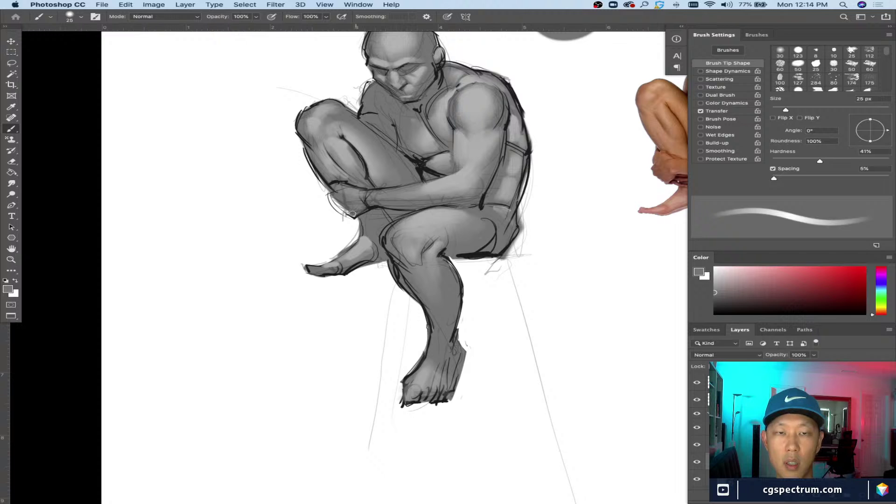
pyautogui.press('[')
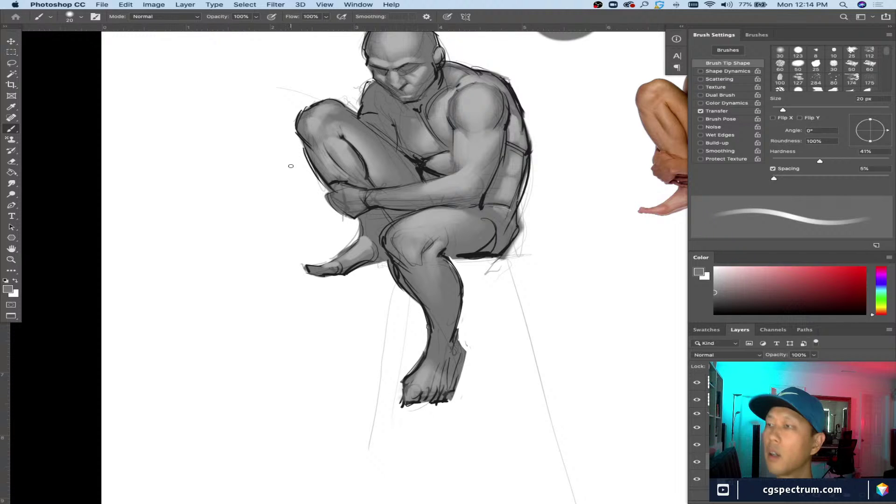
pyautogui.moveTo(316, 195); pyautogui.dragTo(236, 232)
pyautogui.press('[')
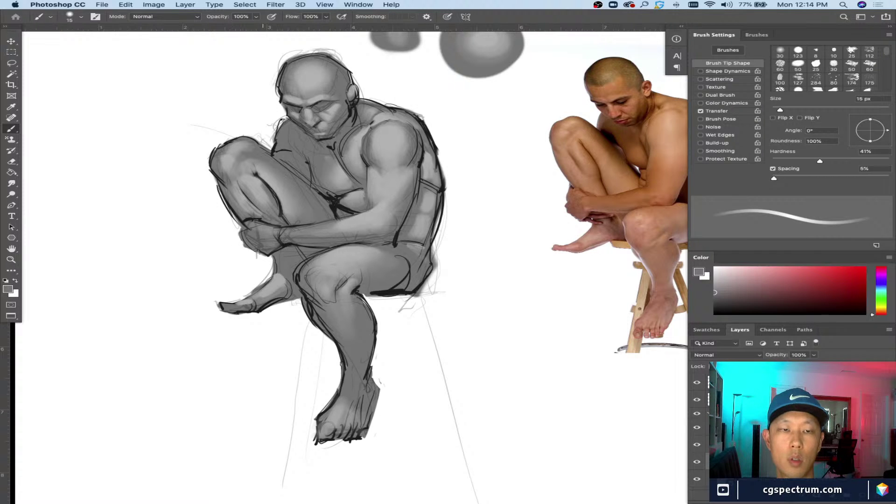
# Step: Extend the darker grey along the edge of the lower back with a 25 px brush
pyautogui.press('super+minus')
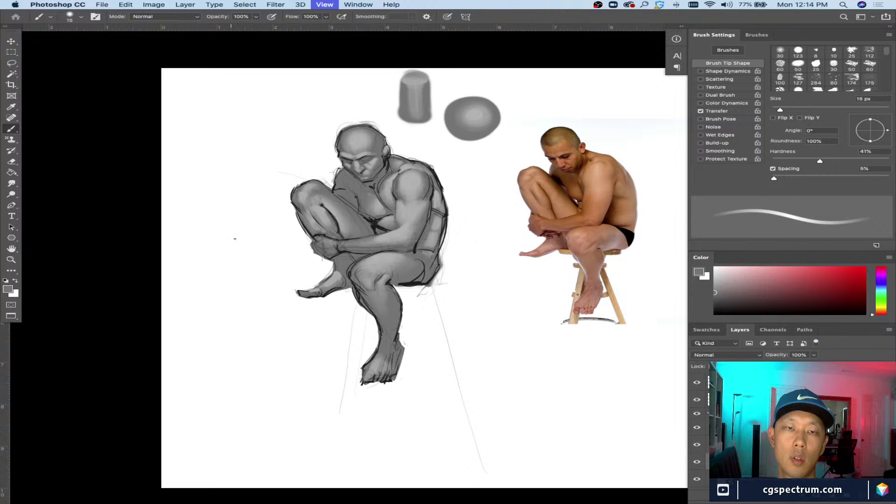
pyautogui.press(']')
pyautogui.press(']')
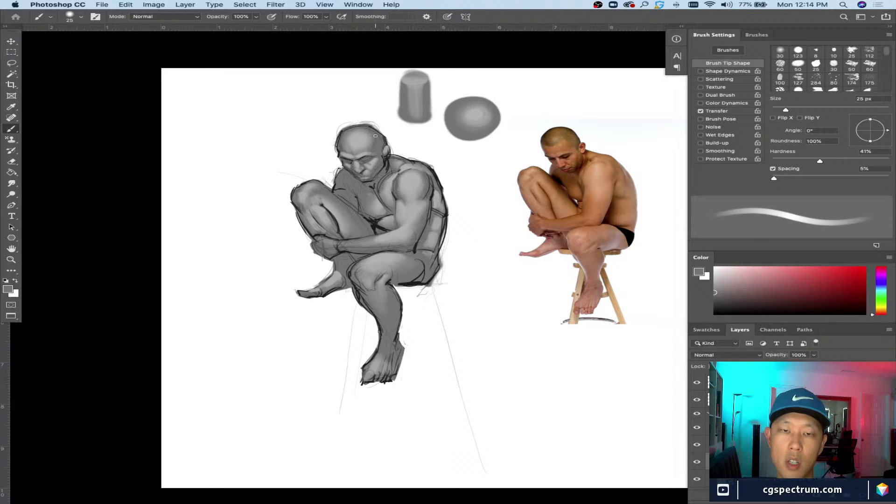
pyautogui.moveTo(443, 231); pyautogui.dragTo(437, 248)
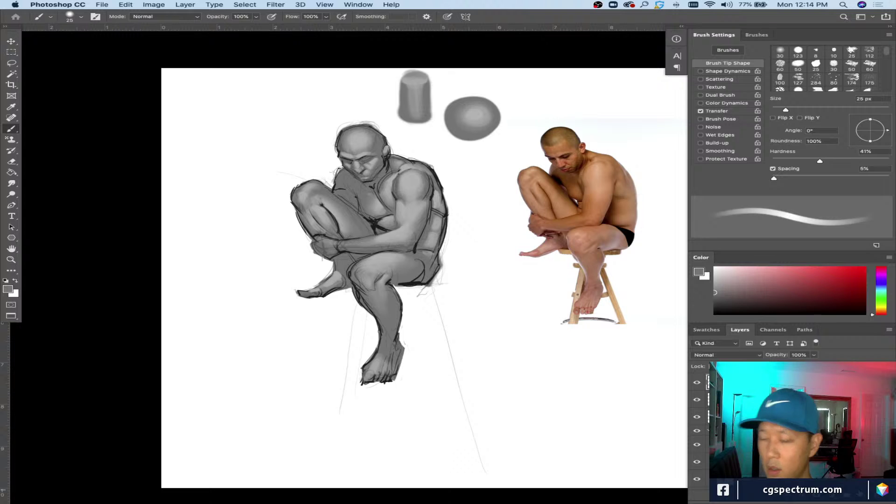
# Step: Switch the paint colour to white and trim the stray grey outside the hip outline with a 10 px brush
pyautogui.press('super+equal')
pyautogui.moveTo(296, 339); pyautogui.dragTo(298, 443)
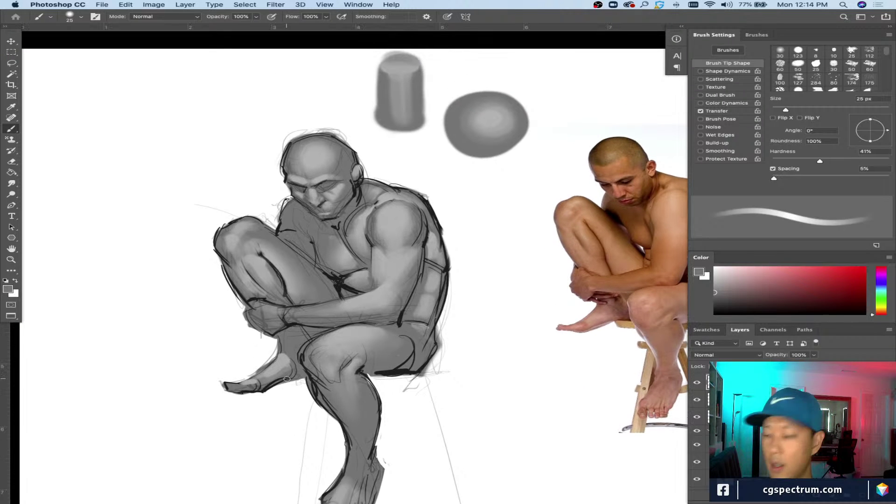
pyautogui.press('x')
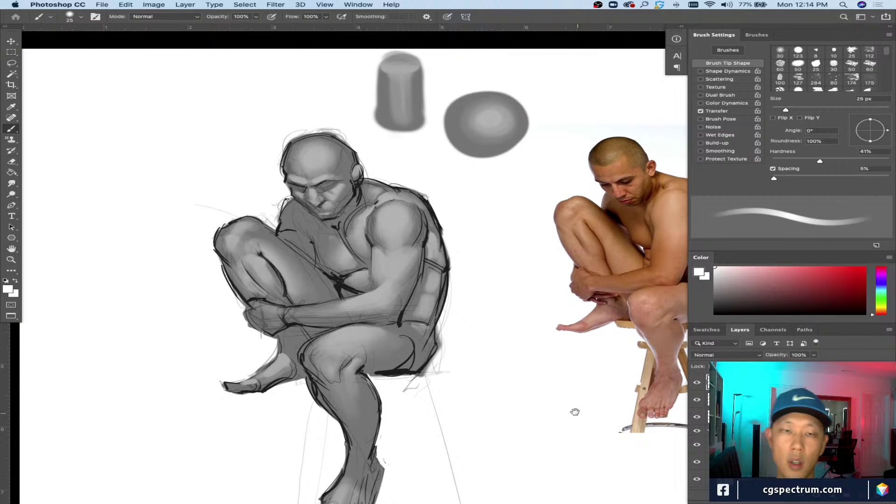
pyautogui.moveTo(561, 399); pyautogui.dragTo(548, 392)
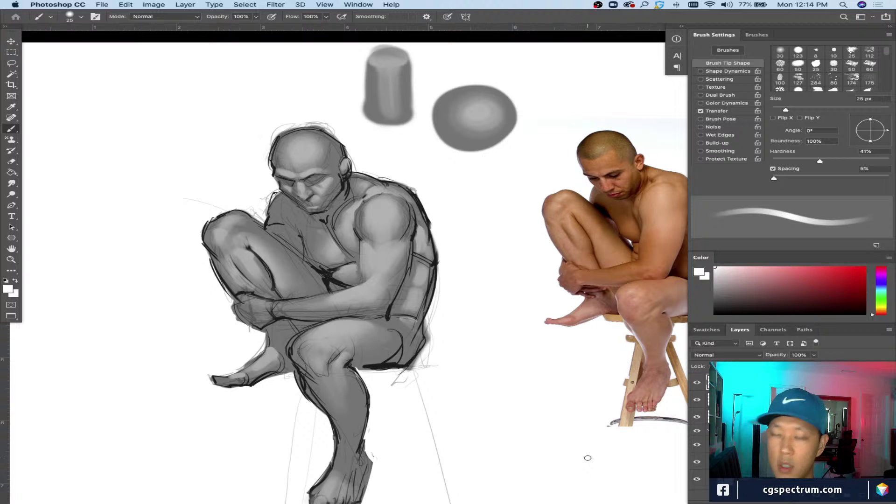
pyautogui.press('[')
pyautogui.press('[')
pyautogui.press('[')
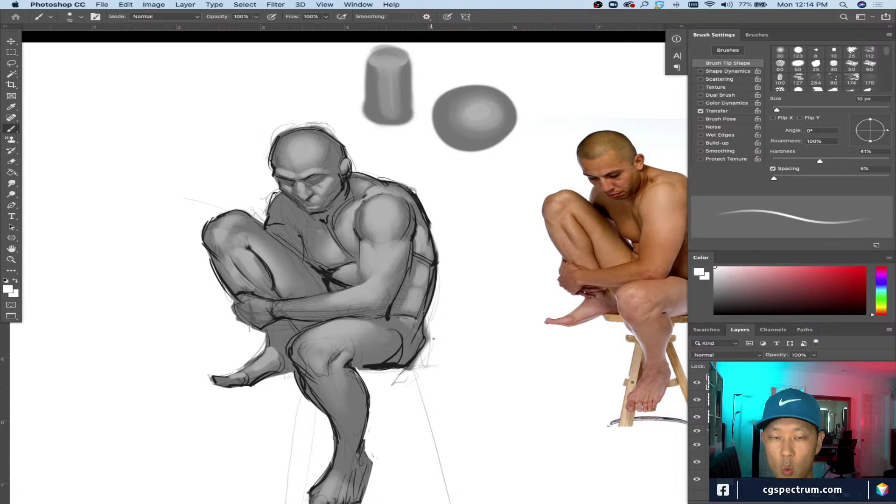
pyautogui.moveTo(434, 339); pyautogui.dragTo(363, 284)
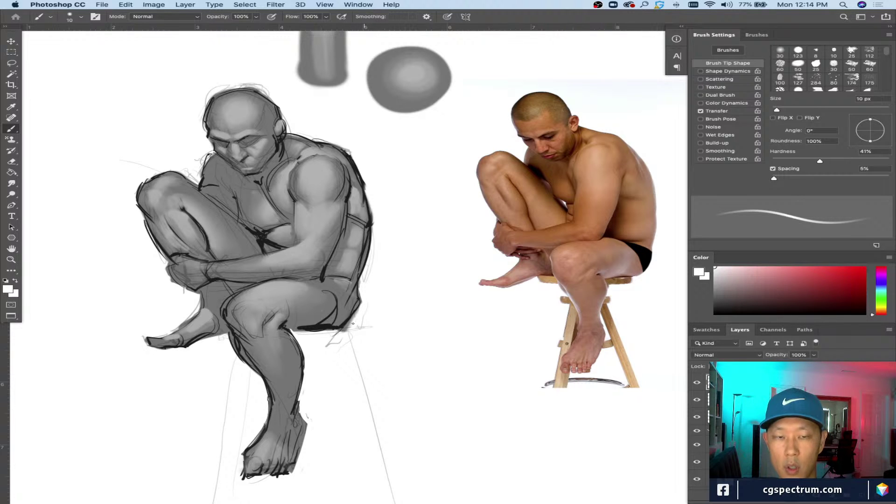
# Step: Paint out the stray sketch lines outside the figure's back in white with a 9 to 15 px brush
pyautogui.press('[')
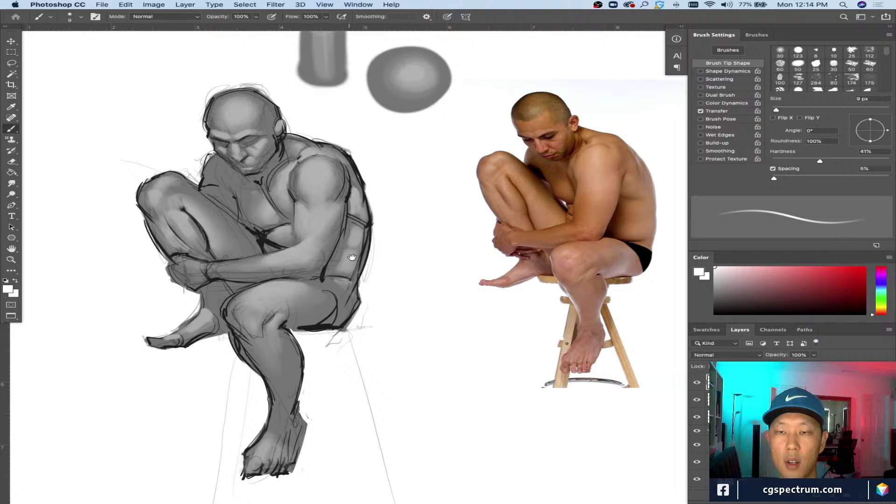
pyautogui.hscroll(3, 351, 258)
pyautogui.scroll(1, 352, 258)
pyautogui.press(']')
pyautogui.press(']')
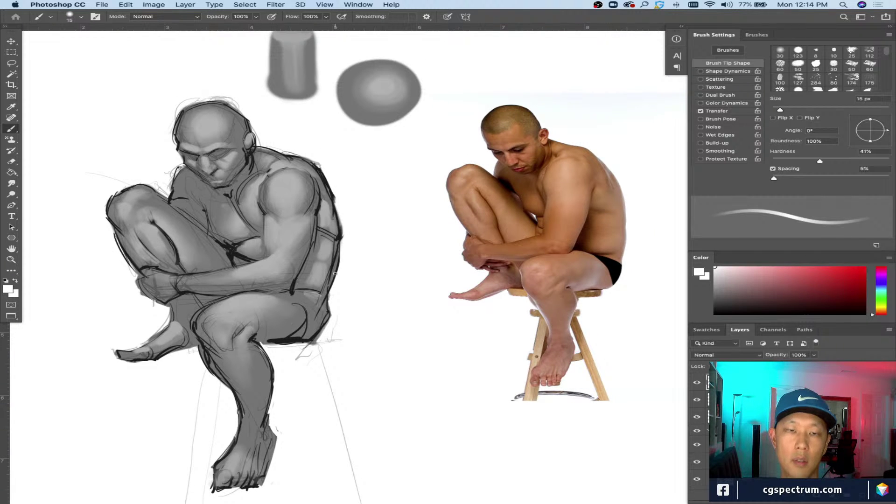
pyautogui.scroll(3, 342, 215)
pyautogui.hscroll(1, 342, 215)
pyautogui.press('[')
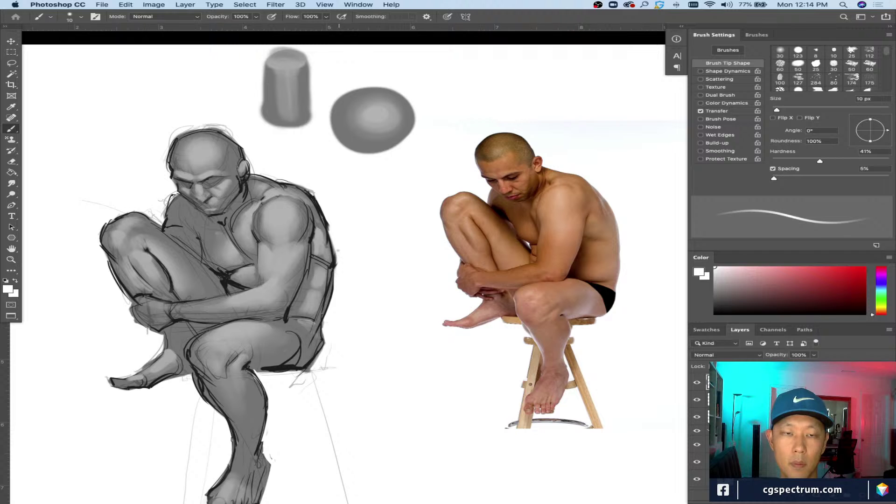
# Step: Trim the upper back and shoulder outline in white with a 15 px brush
pyautogui.scroll(5, 342, 274)
pyautogui.hscroll(-2, 342, 274)
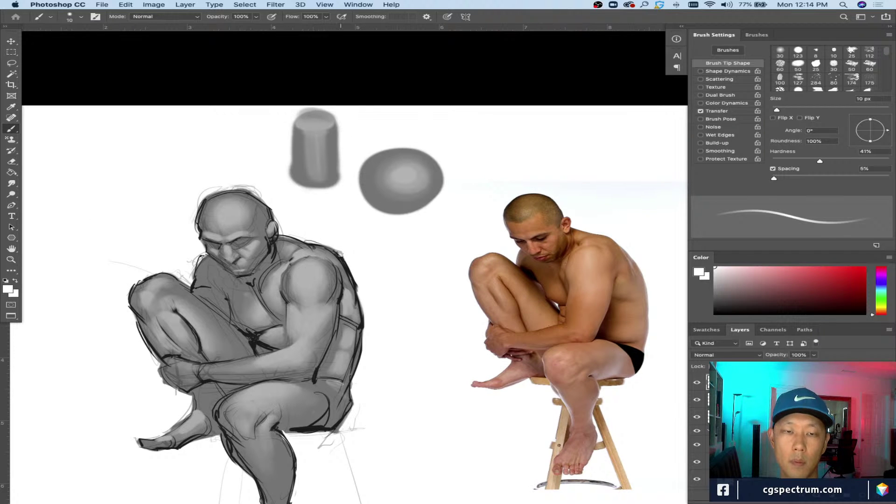
pyautogui.press(']')
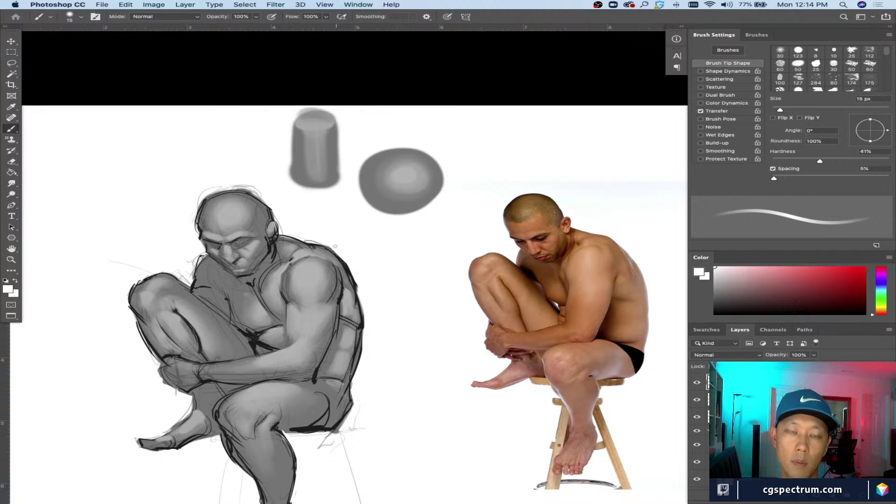
pyautogui.moveTo(344, 260); pyautogui.dragTo(358, 289)
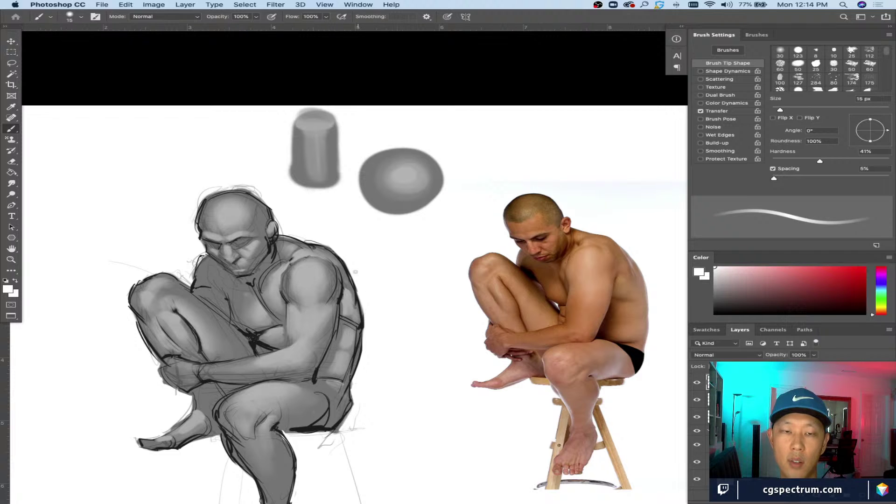
pyautogui.scroll(2, 321, 264)
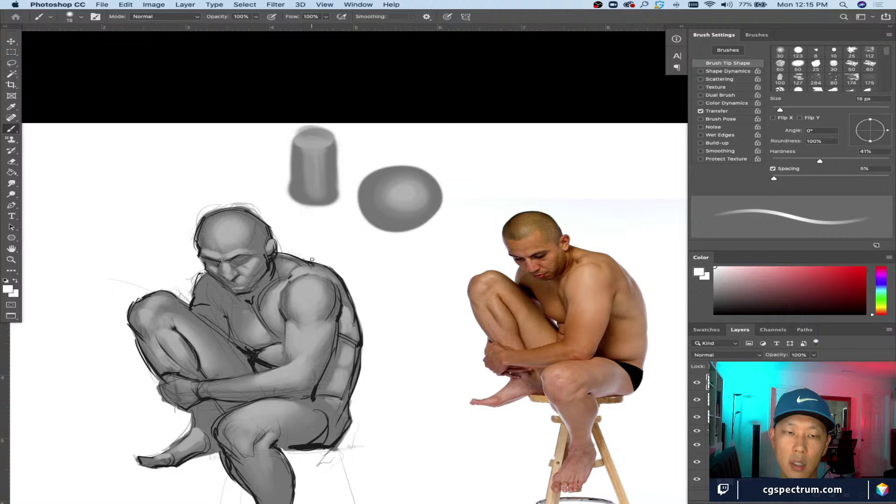
pyautogui.moveTo(329, 262); pyautogui.dragTo(353, 292)
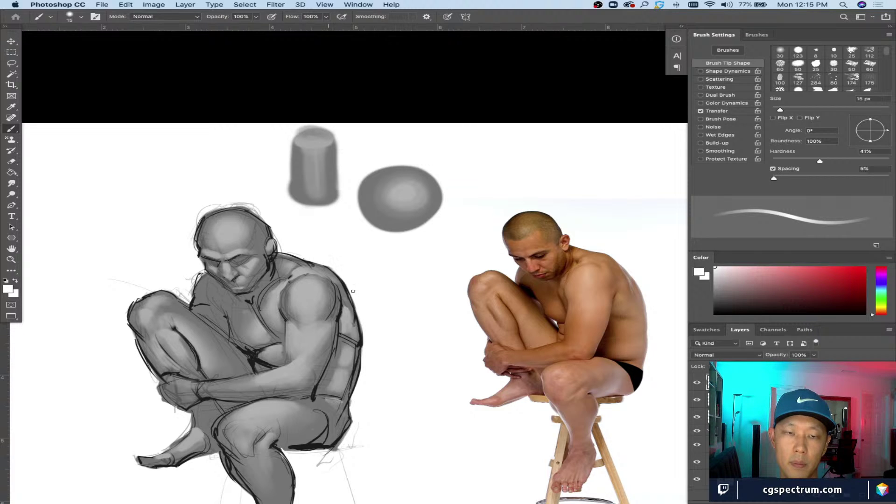
pyautogui.moveTo(368, 338); pyautogui.dragTo(406, 340)
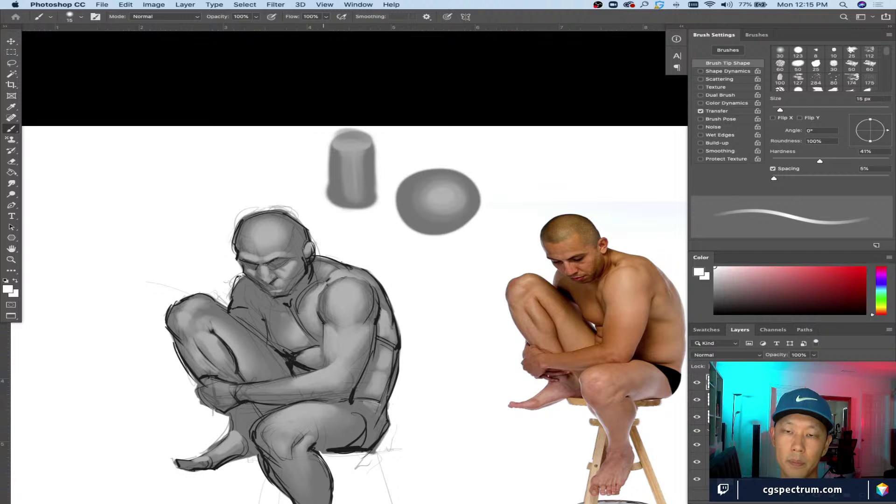
pyautogui.moveTo(540, 344); pyautogui.dragTo(447, 322)
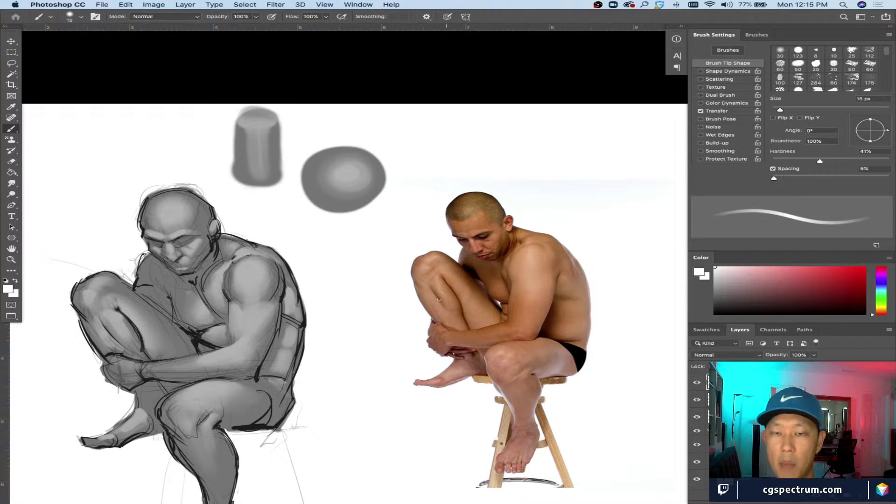
pyautogui.moveTo(499, 405); pyautogui.dragTo(460, 379)
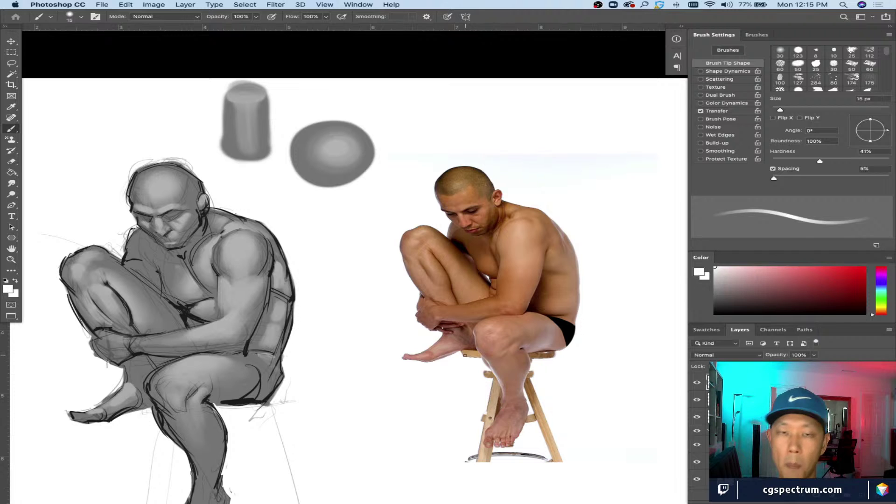
pyautogui.moveTo(401, 286); pyautogui.dragTo(436, 316)
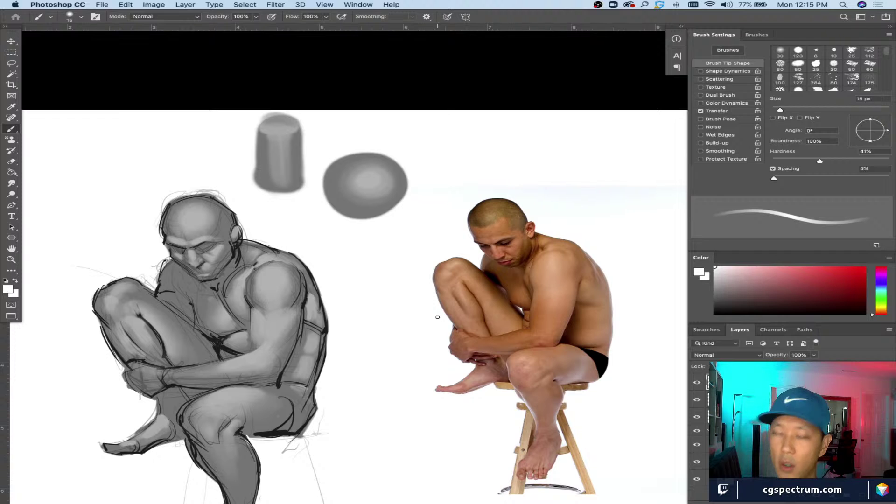
# Step: Refine the neck and trapezius edge behind the ear with sampled greys and white, using a 7 to 9 px brush
pyautogui.moveTo(252, 307); pyautogui.dragTo(288, 329)
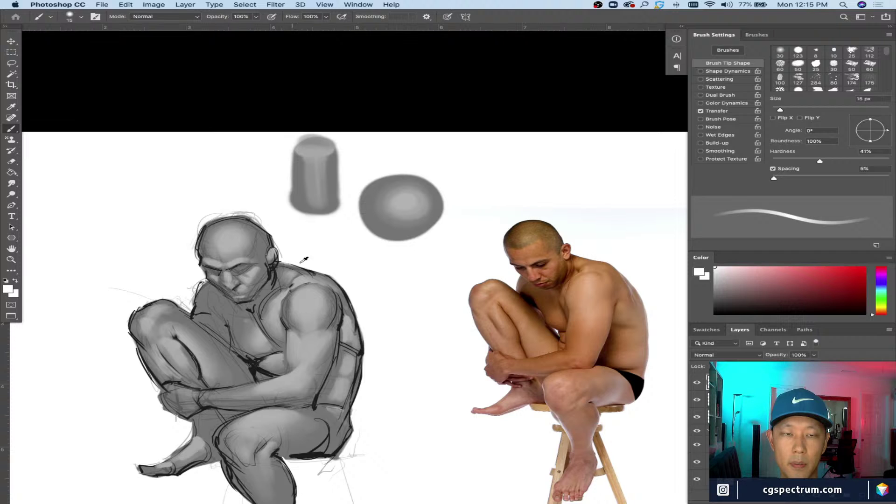
pyautogui.press('d')
pyautogui.press('[')
pyautogui.press('[')
pyautogui.keyDown('alt'); pyautogui.click(275, 266); pyautogui.keyUp('alt')
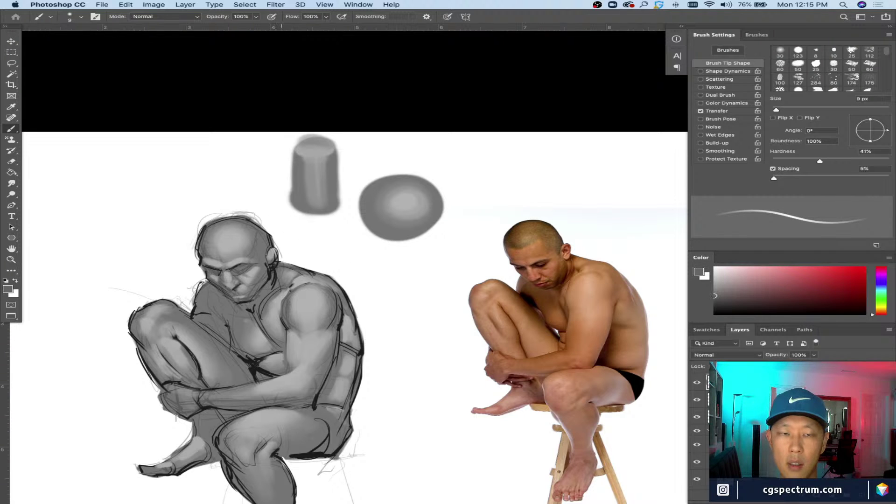
pyautogui.moveTo(298, 266)
pyautogui.mouseDown()
pyautogui.moveTo(281, 261)
pyautogui.moveTo(308, 272)
pyautogui.moveTo(277, 243)
pyautogui.mouseUp()
pyautogui.keyDown('alt'); pyautogui.click(275, 264); pyautogui.keyUp('alt')
pyautogui.press('[')
pyautogui.press('[')
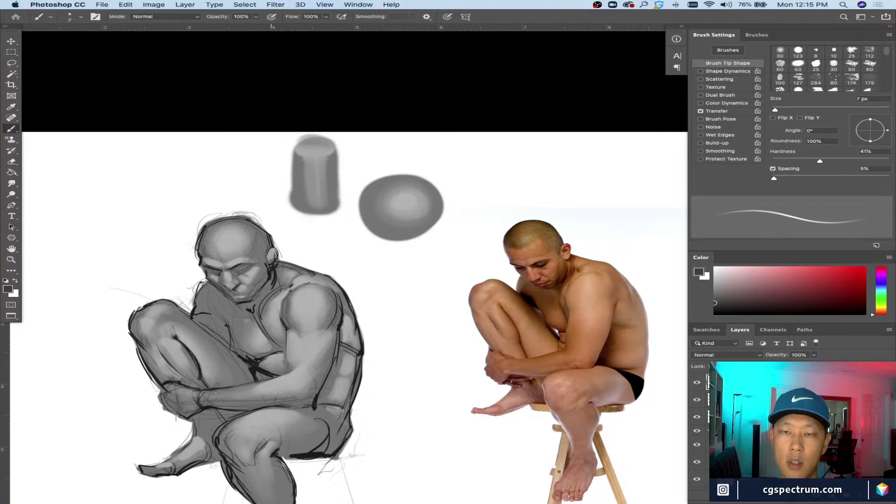
pyautogui.keyDown('alt'); pyautogui.click(293, 248); pyautogui.keyUp('alt')
pyautogui.press(']')
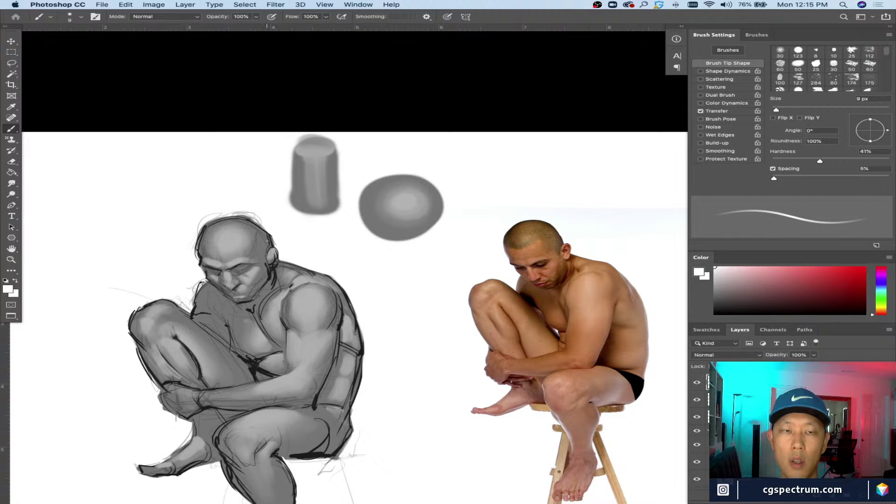
# Step: Paint out the stray sketch lines around the head and in front of the far shoulder in white with a 15 to 20 px brush
pyautogui.moveTo(227, 225); pyautogui.dragTo(245, 252)
pyautogui.press(']')
pyautogui.press(']')
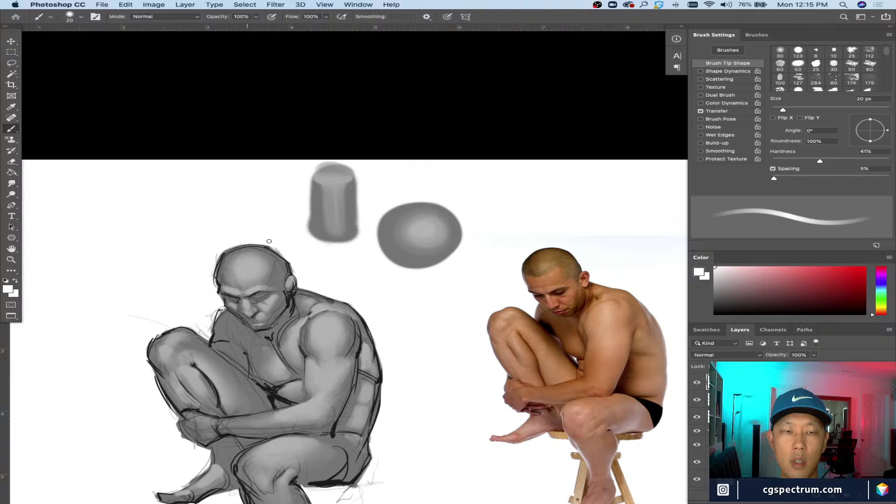
pyautogui.press('[')
pyautogui.moveTo(211, 252); pyautogui.dragTo(238, 210)
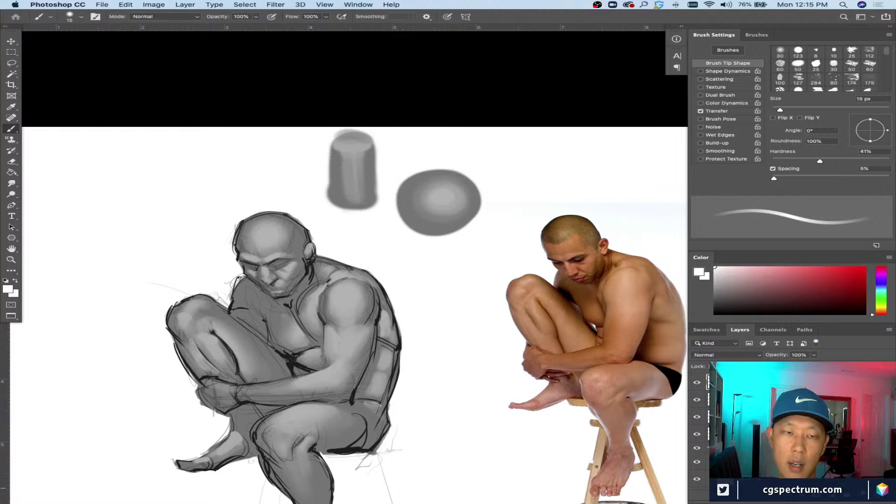
pyautogui.press(']')
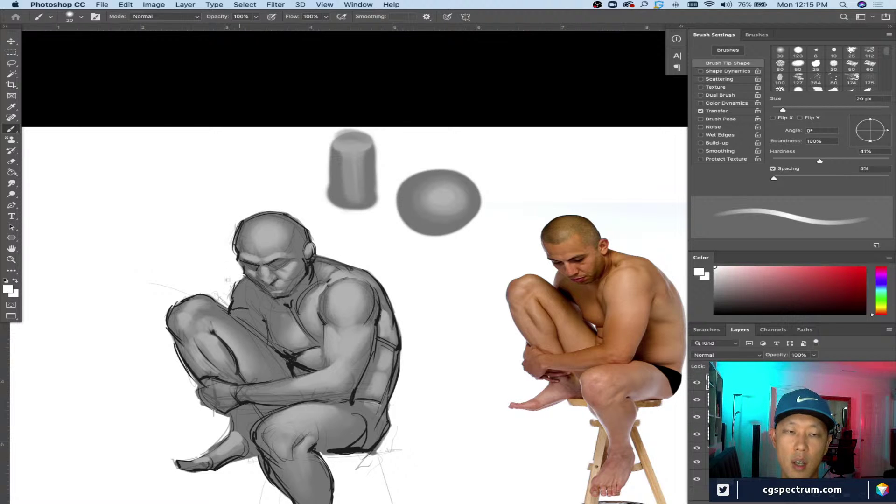
pyautogui.press('[')
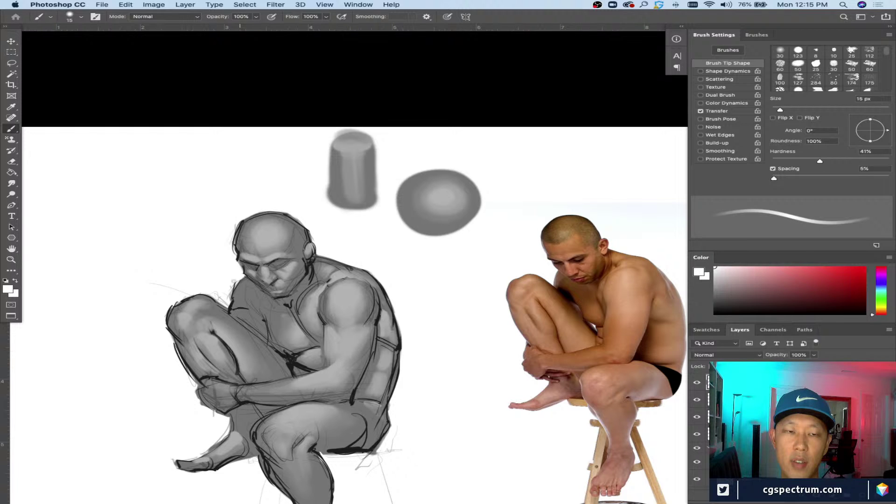
# Step: Reset the paint colour to black and redraw the far shoulder's outline with a 7 px brush
pyautogui.press('d')
pyautogui.press('[')
pyautogui.press('[')
pyautogui.press('[')
pyautogui.press('[')
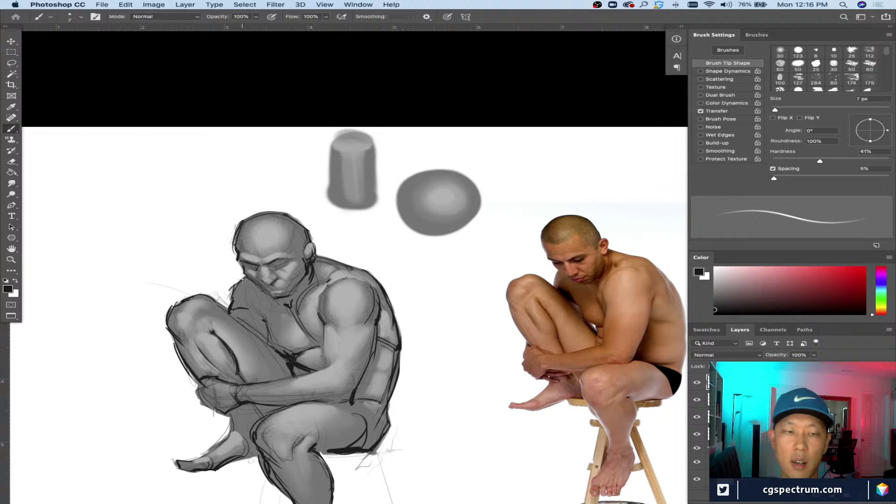
pyautogui.moveTo(243, 277); pyautogui.dragTo(227, 309)
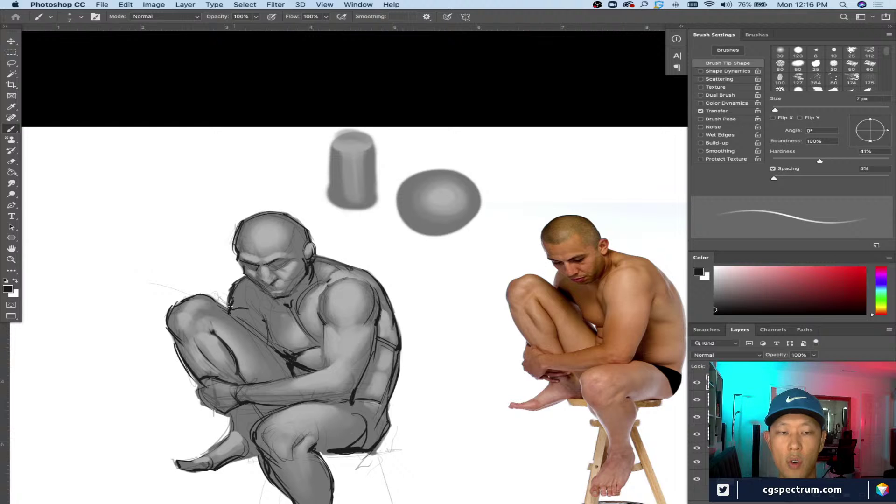
# Step: Clean up both sides of the far shoulder's outline with sampled greys and white, using a 9 px brush
pyautogui.keyDown('alt'); pyautogui.click(236, 309); pyautogui.keyUp('alt')
pyautogui.press(']')
pyautogui.press(']')
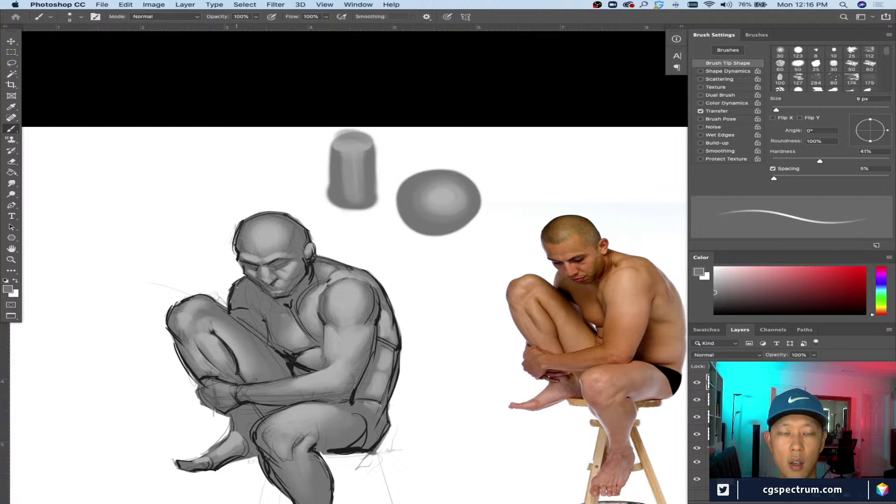
pyautogui.keyDown('alt'); pyautogui.click(230, 282); pyautogui.keyUp('alt')
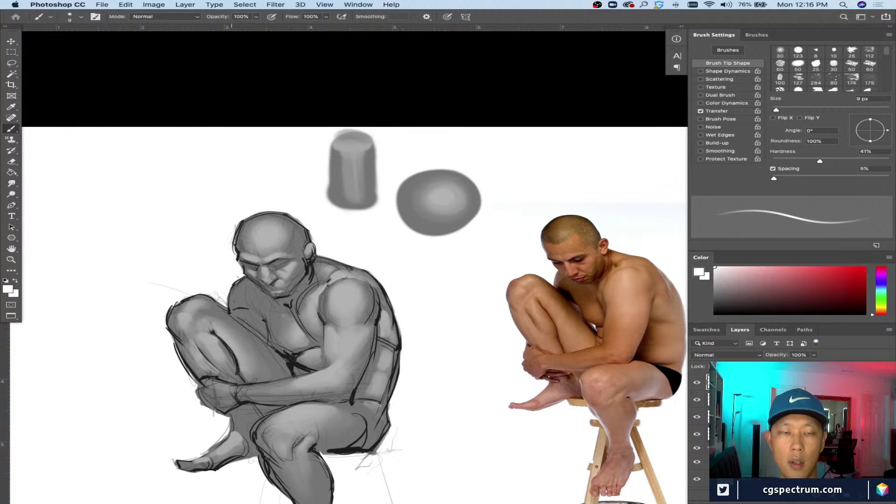
pyautogui.keyDown('alt'); pyautogui.click(244, 277); pyautogui.keyUp('alt')
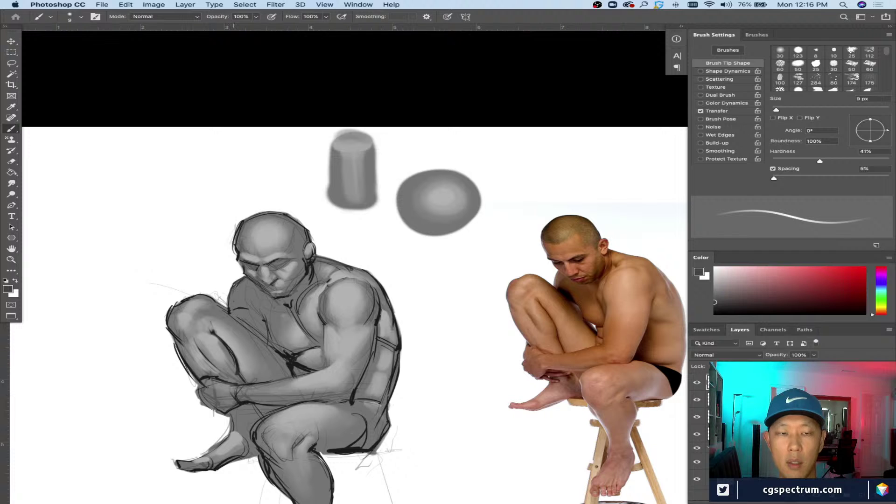
pyautogui.keyDown('alt'); pyautogui.click(229, 309); pyautogui.keyUp('alt')
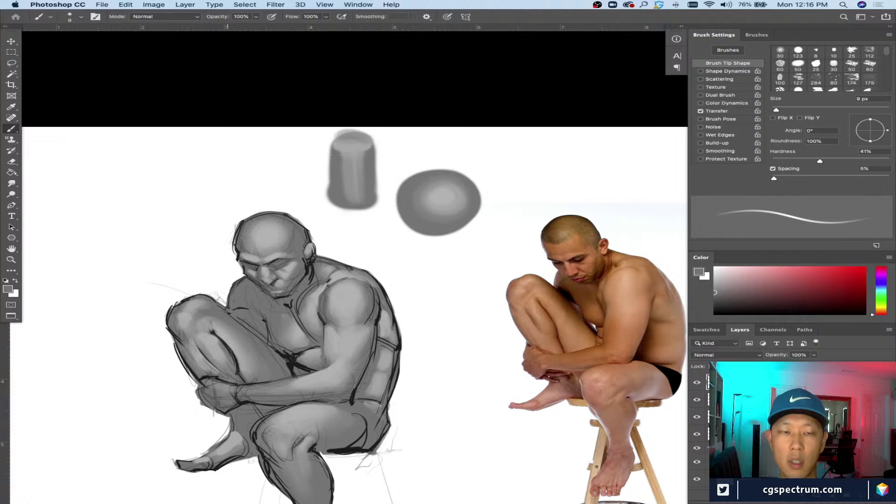
# Step: Sample black from the chest crease and darken the raised thigh's edge and the top of its knee with a 9 px brush
pyautogui.keyDown('alt'); pyautogui.click(288, 358); pyautogui.keyUp('alt')
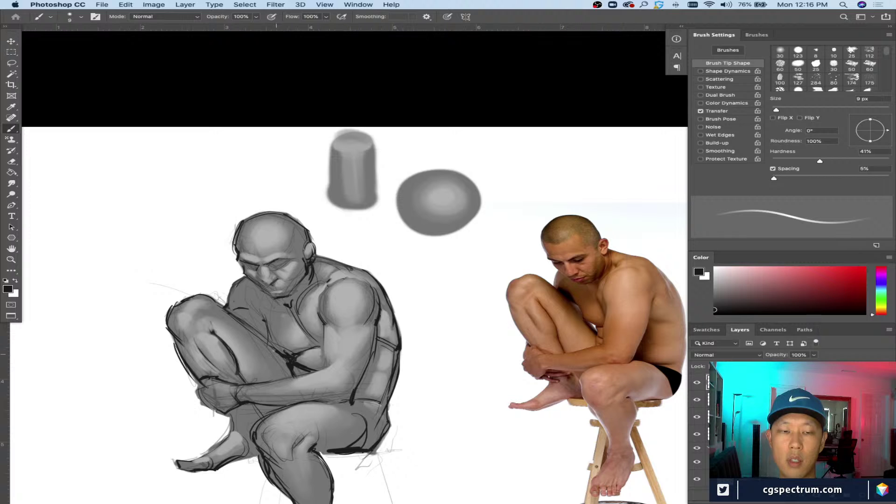
pyautogui.moveTo(274, 322); pyautogui.dragTo(240, 346)
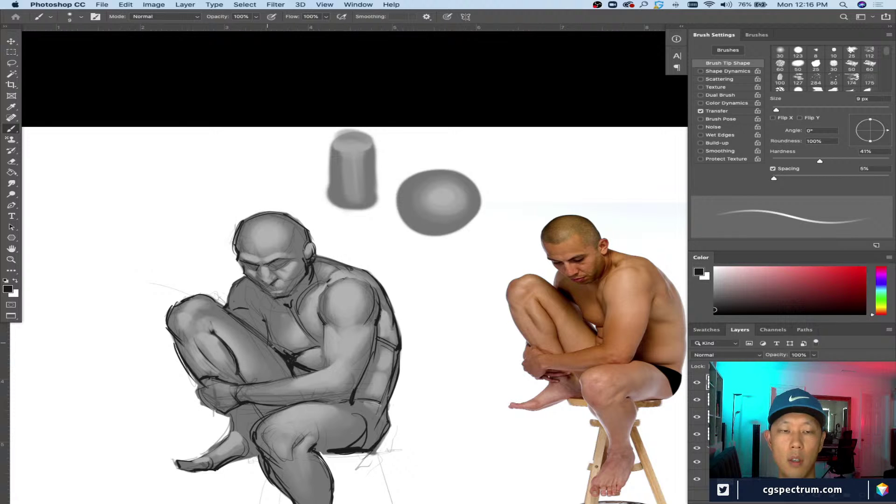
pyautogui.moveTo(215, 301); pyautogui.dragTo(200, 298)
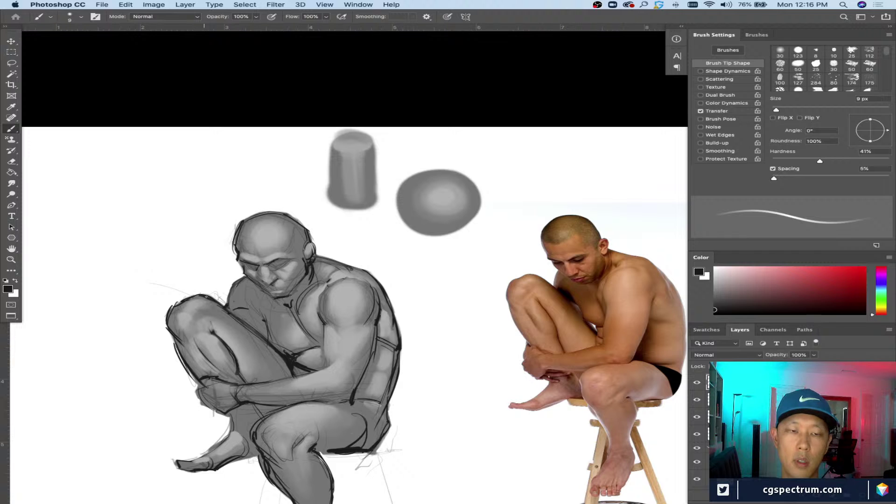
# Step: Switch the paint colour to white and clean the stray lines around the hands, rear foot and hip with a 15 px brush
pyautogui.scroll(-3, 170, 316)
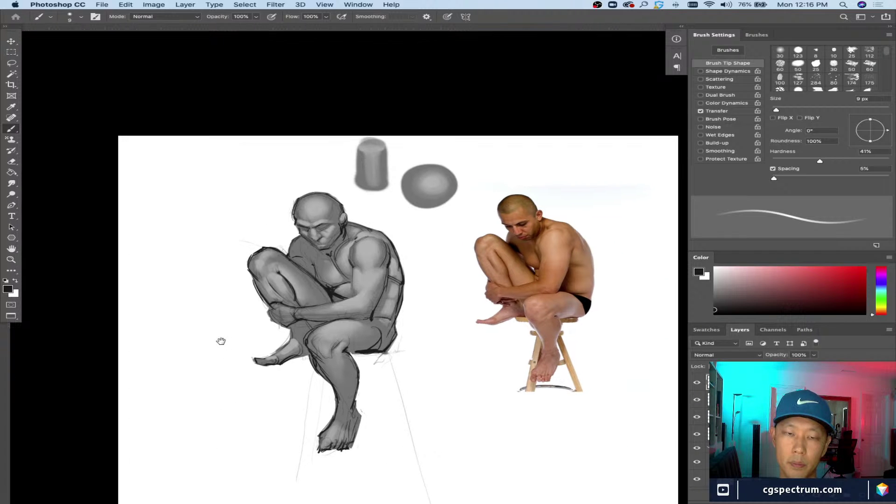
pyautogui.moveTo(220, 341)
pyautogui.mouseDown()
pyautogui.moveTo(264, 350)
pyautogui.moveTo(272, 316)
pyautogui.mouseUp()
pyautogui.press('x')
pyautogui.press(']')
pyautogui.press(']')
pyautogui.press(']')
pyautogui.scroll(2, 233, 345)
pyautogui.press('[')
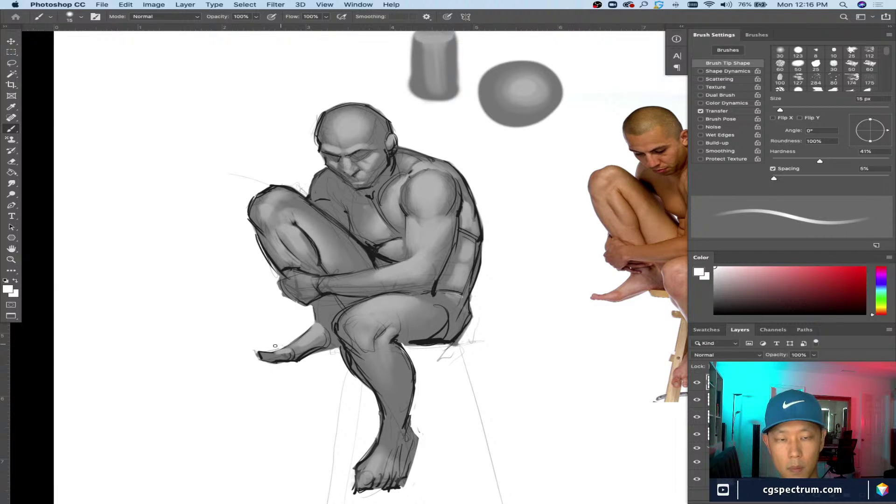
pyautogui.moveTo(351, 399); pyautogui.dragTo(334, 393)
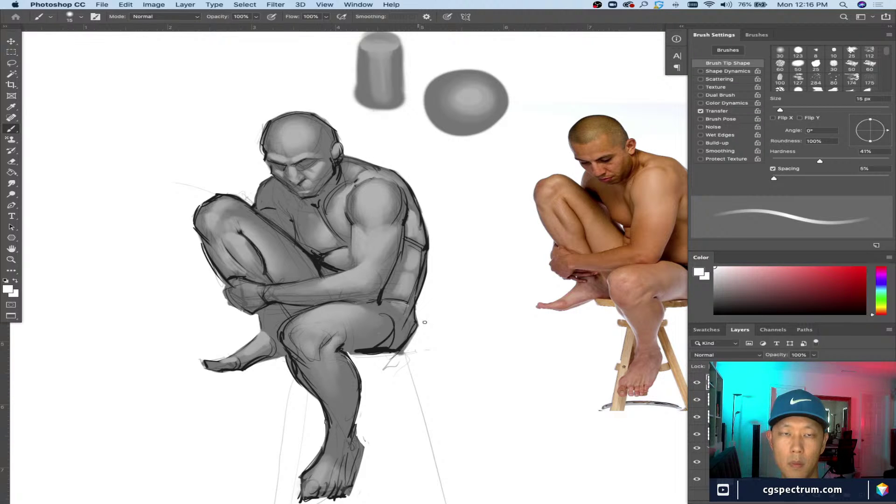
pyautogui.scroll(-2, 425, 322)
pyautogui.press(']')
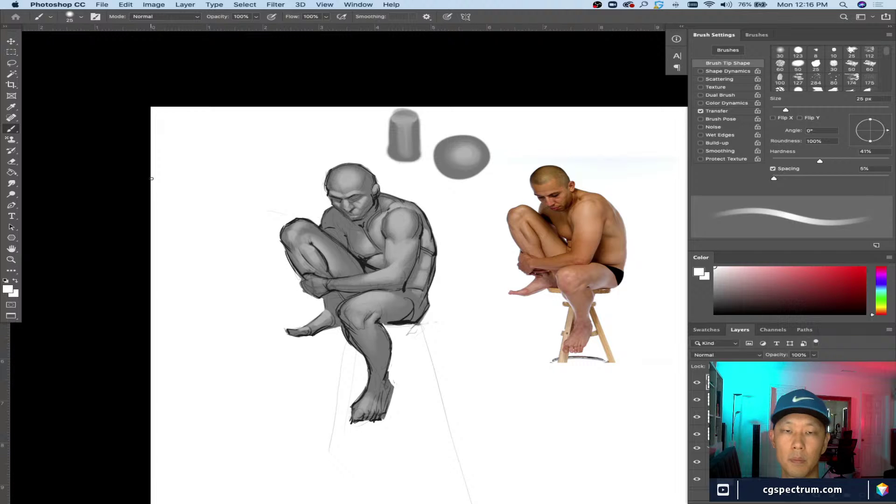
pyautogui.scroll(-3, 151, 179)
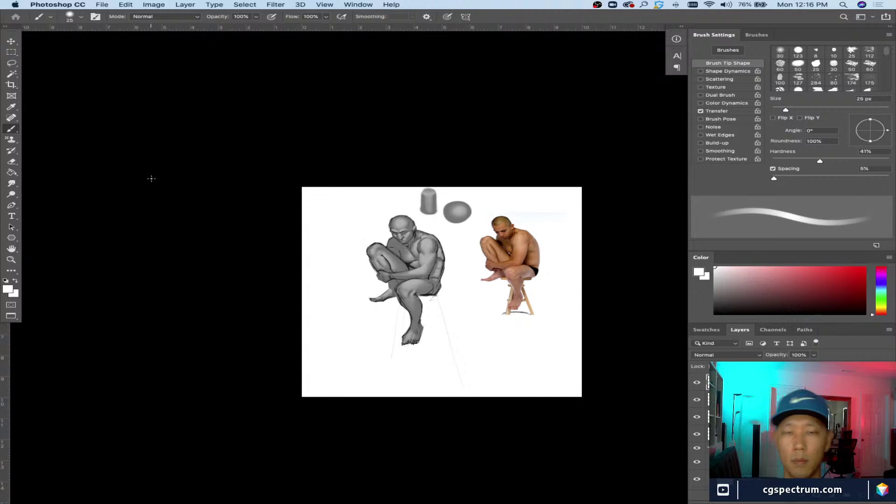
pyautogui.scroll(3, 151, 178)
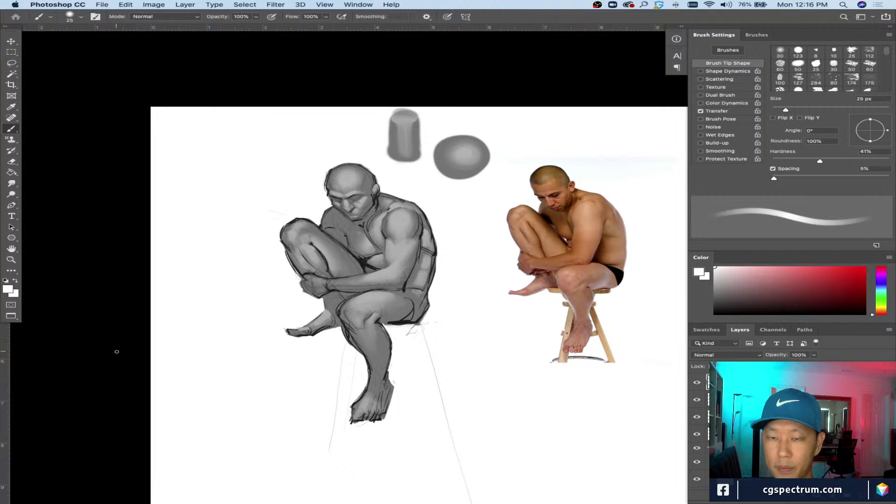
# Step: Return the drawing from full-screen view to a floating window and reposition that window in the workspace
pyautogui.moveTo(614, 428); pyautogui.dragTo(576, 426)
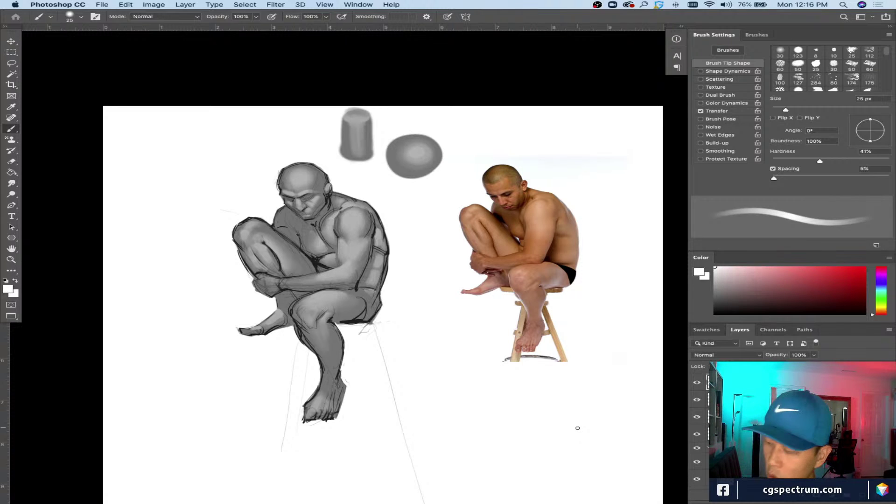
pyautogui.press('f')
pyautogui.press('f')
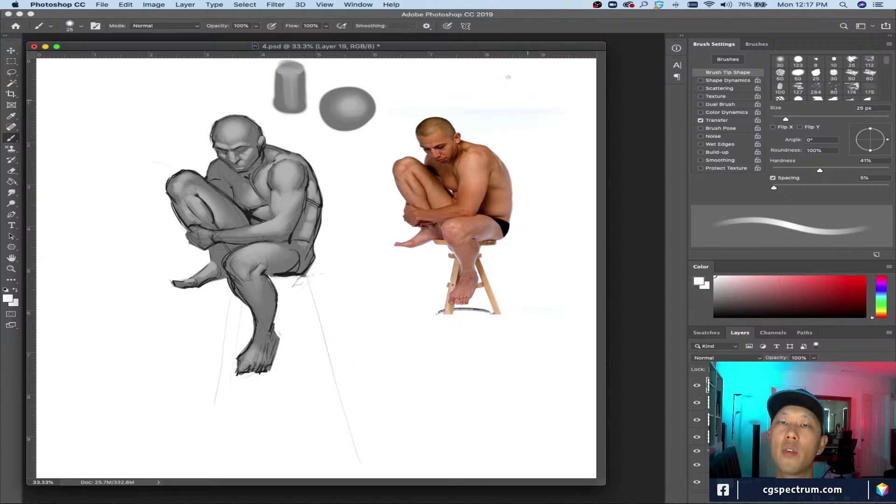
pyautogui.moveTo(499, 47); pyautogui.dragTo(520, 56)
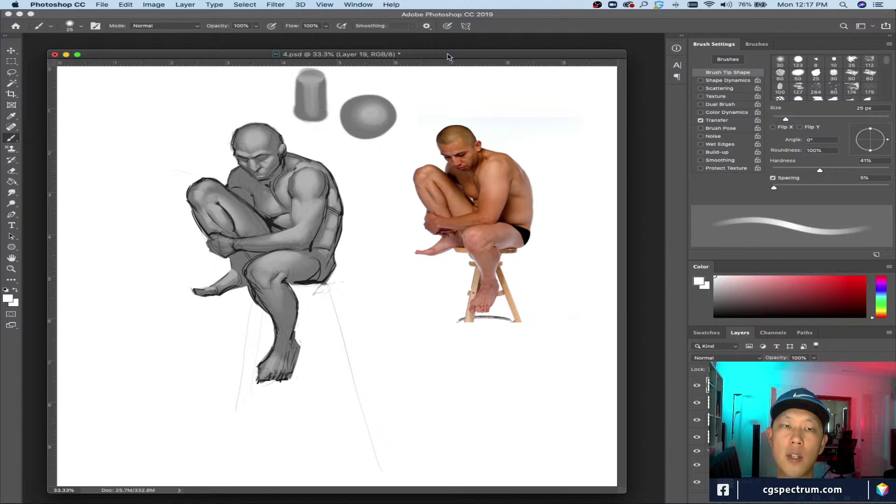
pyautogui.moveTo(448, 56); pyautogui.dragTo(457, 55)
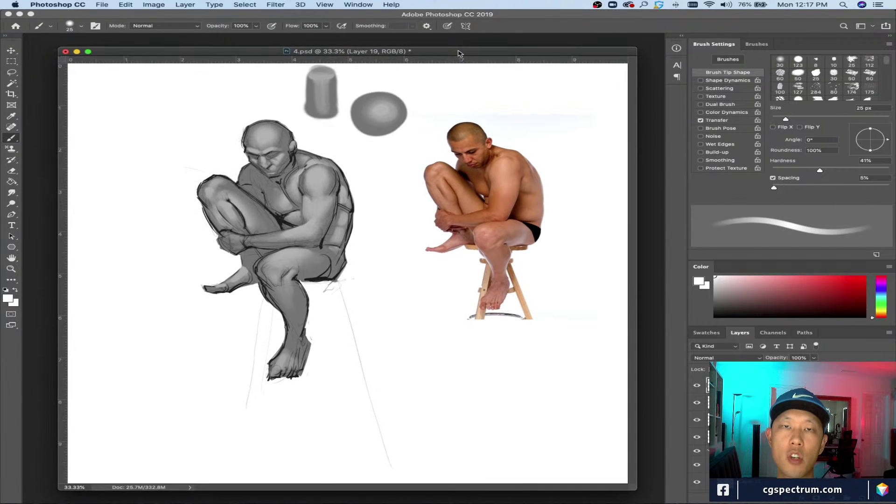
pyautogui.moveTo(458, 54); pyautogui.dragTo(462, 51)
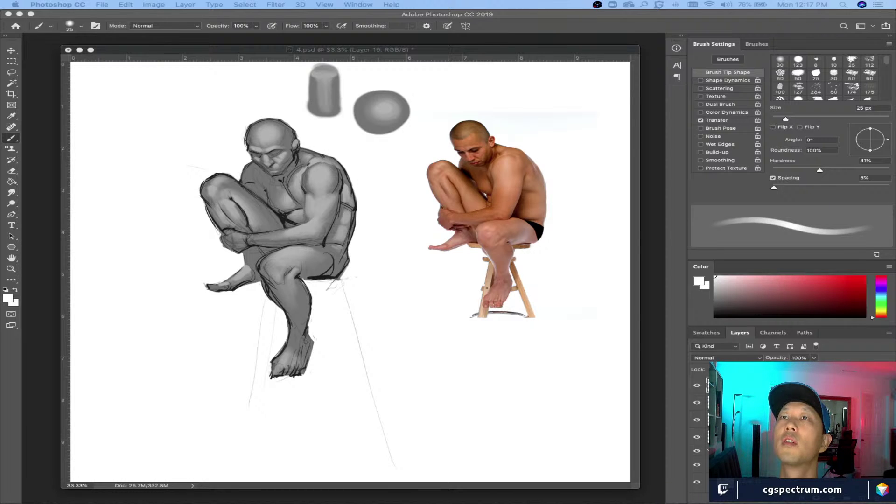
# Step: Switch to Chrome and compare the Virtual Pose pages for poses 09, 10 and 11 as the next drawing reference
pyautogui.press('super+Tab')
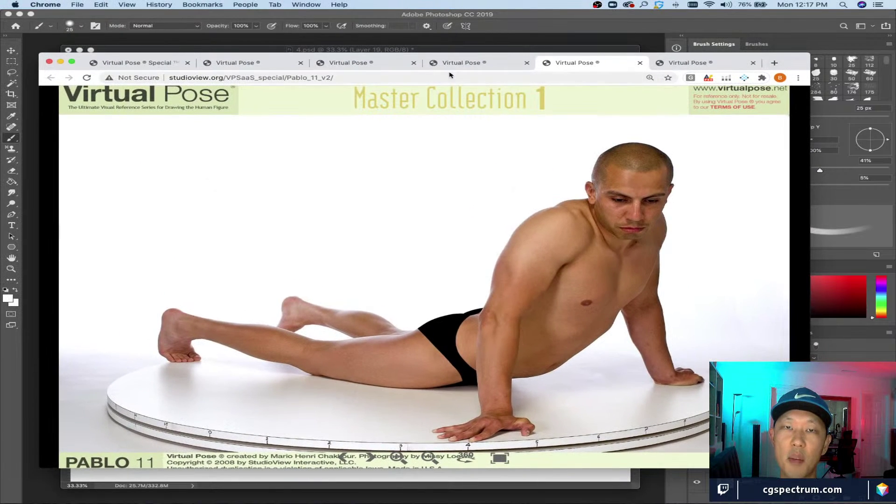
pyautogui.click(451, 64)
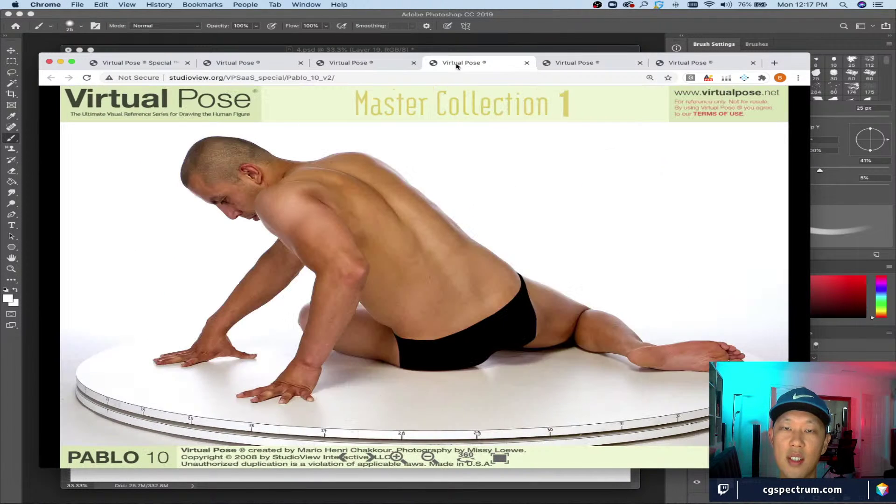
pyautogui.click(581, 64)
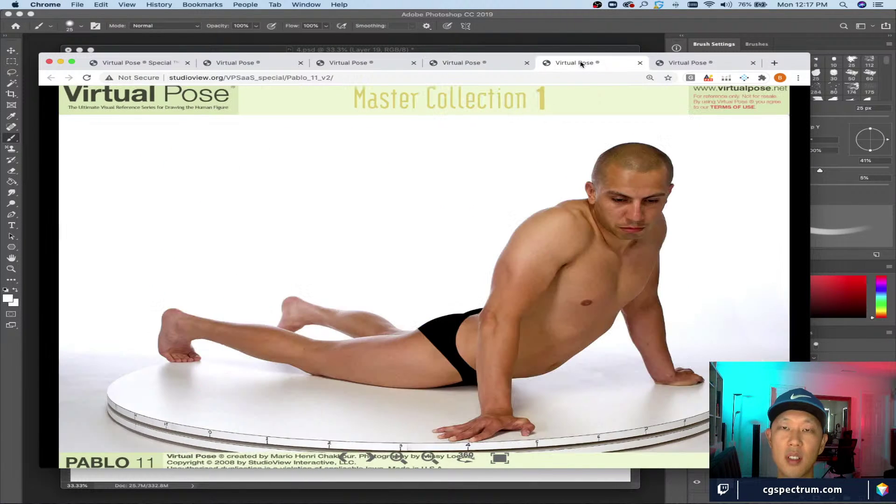
pyautogui.click(677, 64)
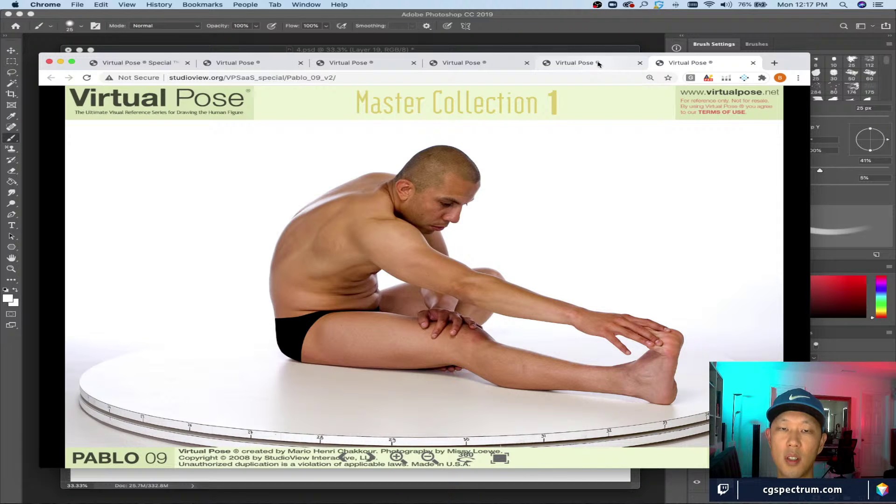
pyautogui.click(599, 64)
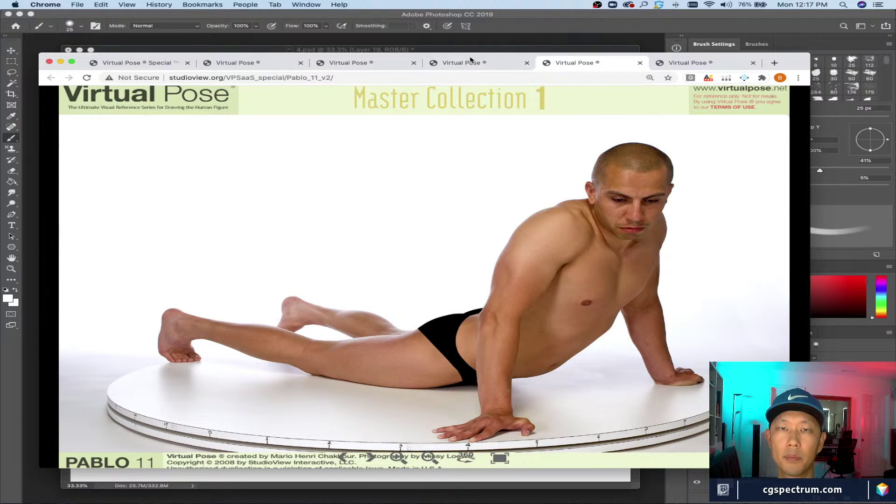
pyautogui.click(474, 68)
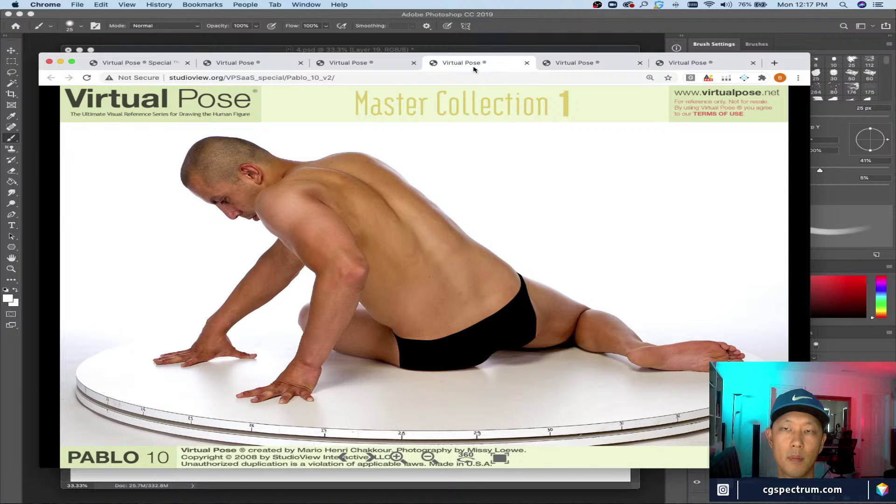
pyautogui.click(579, 63)
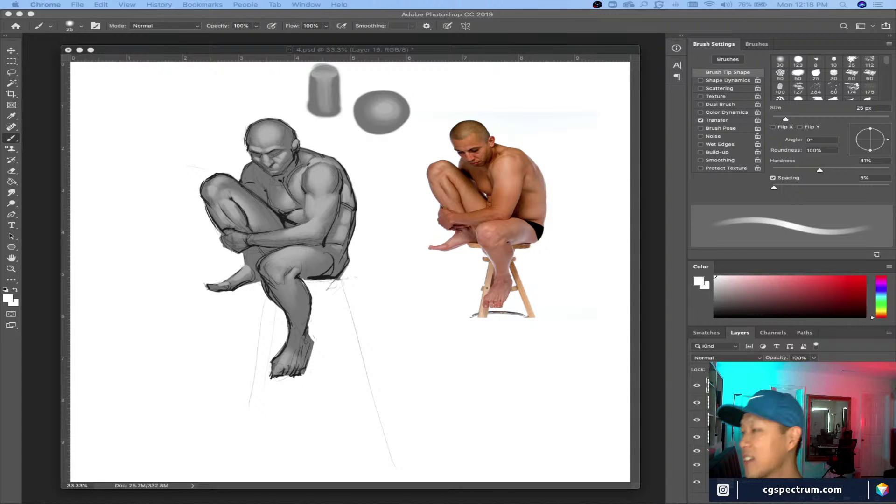
# Step: Switch back to Photoshop and place the screenshot of pose 11 in 4.psd as a new layer at the offered size
pyautogui.moveTo(51, 372); pyautogui.dragTo(475, 312)
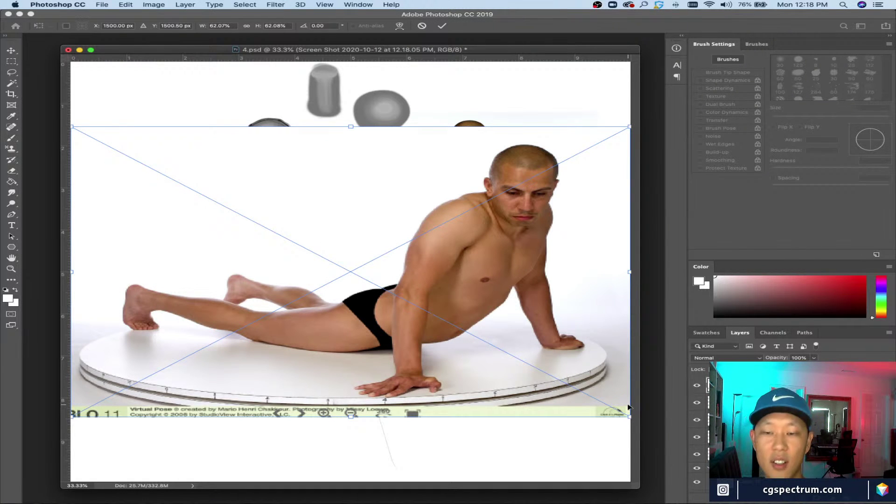
pyautogui.press('super+minus')
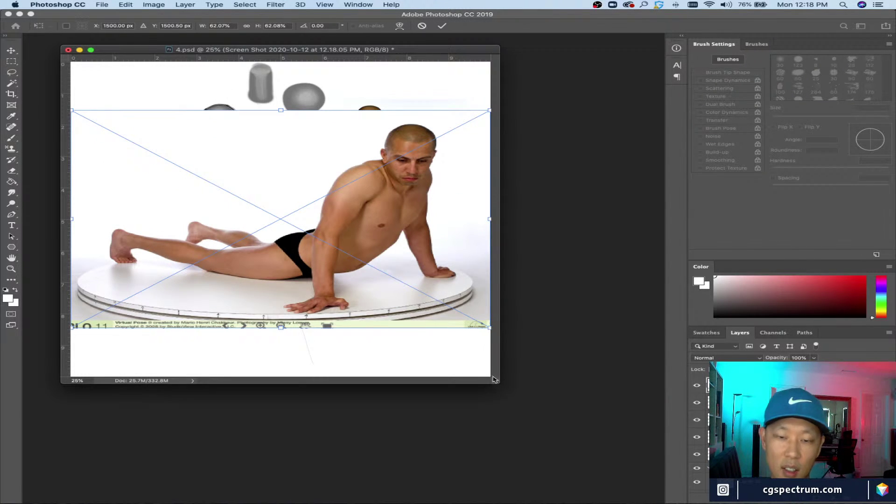
pyautogui.press('Return')
pyautogui.press('b')
pyautogui.press('Return')
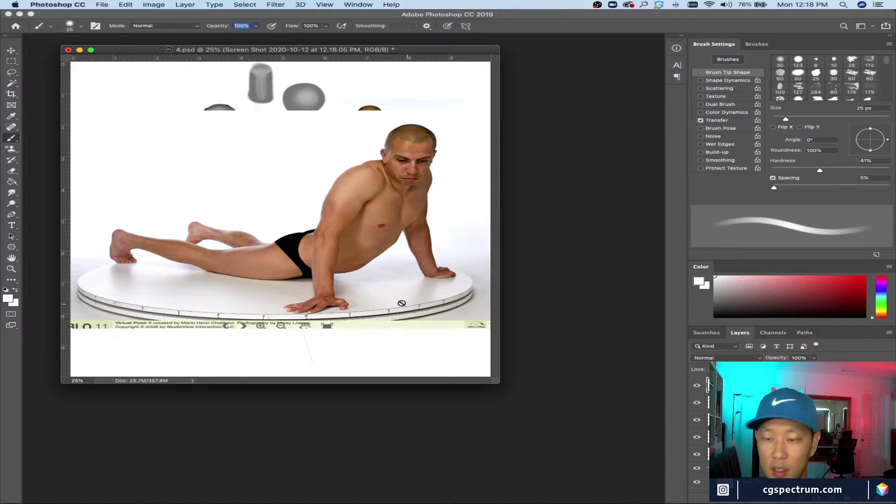
# Step: Select the seated-figure layers from Layer 19 down to Layer 16 and group them
pyautogui.click(719, 420)
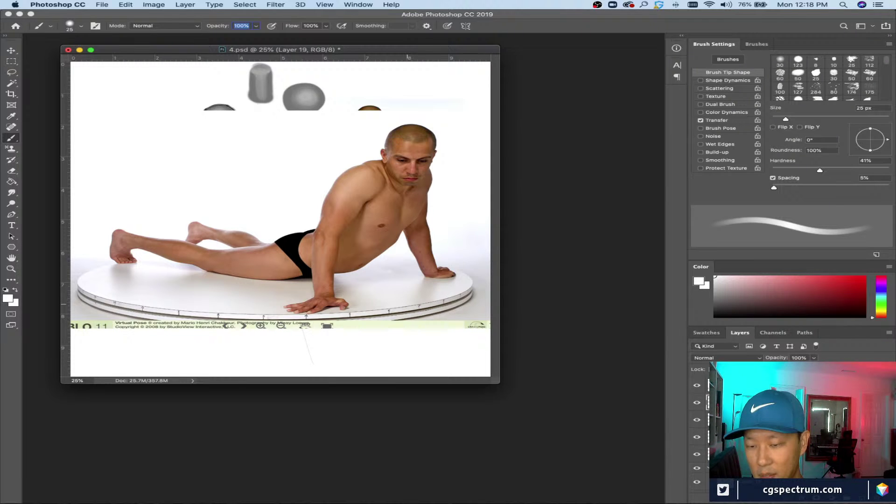
pyautogui.keyDown('super'); pyautogui.click(719, 420); pyautogui.keyUp('super')
pyautogui.click(719, 454)
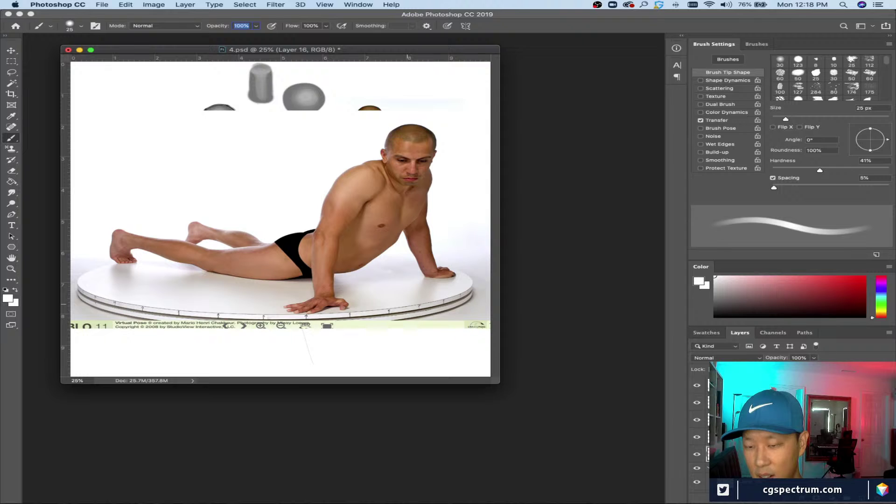
pyautogui.press('super+g')
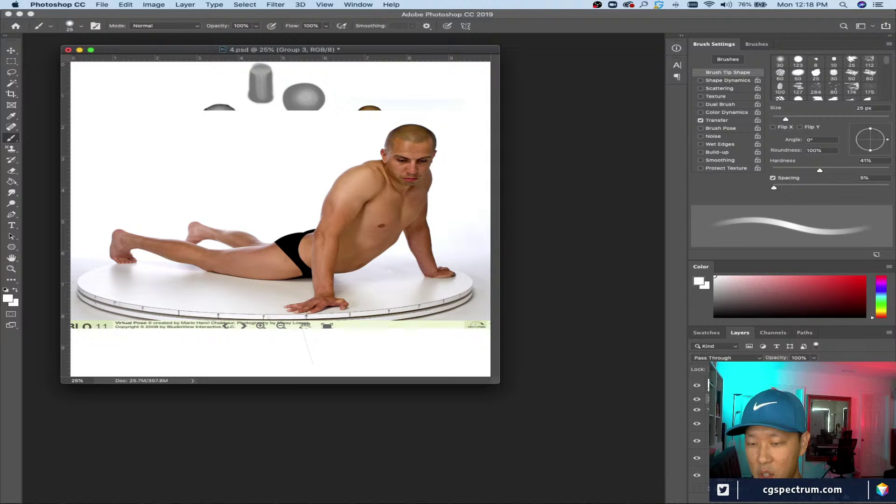
# Step: Hide the seated figure's group and its loose shading layers so only the new reference photo shows, and save the document
pyautogui.click(697, 385)
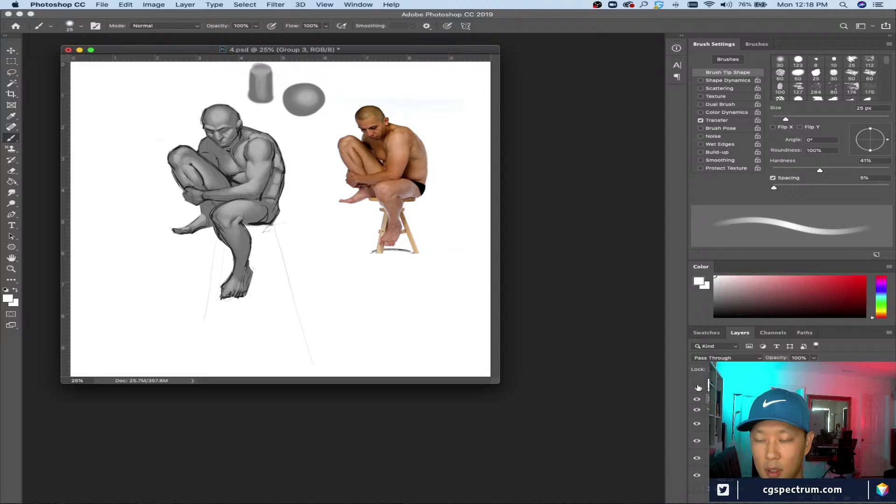
pyautogui.click(699, 400)
pyautogui.click(698, 400)
pyautogui.click(698, 408)
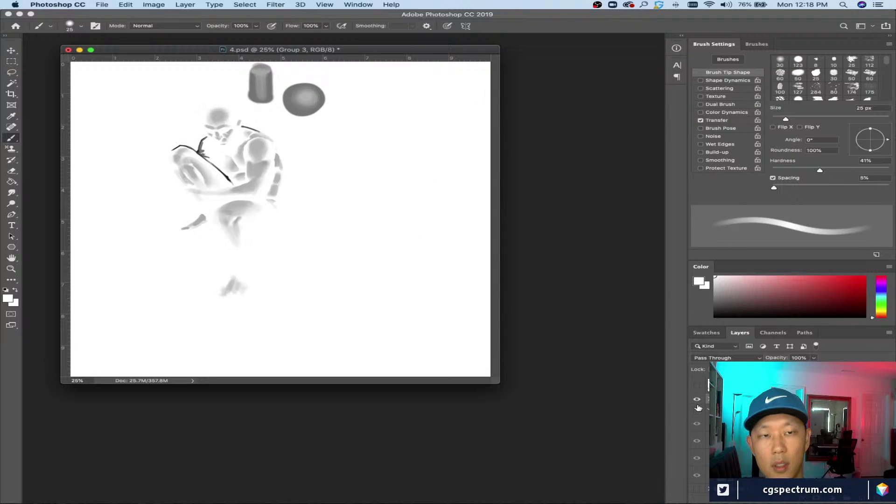
pyautogui.click(697, 408)
pyautogui.click(697, 409)
pyautogui.click(698, 400)
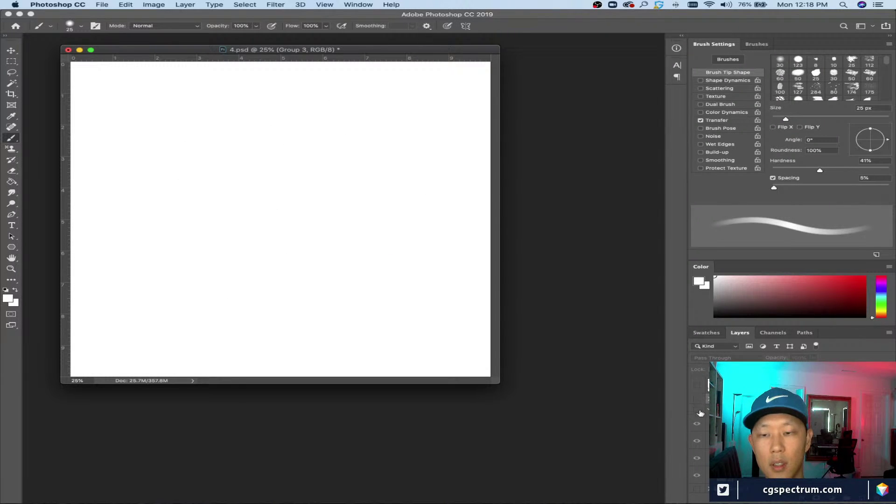
pyautogui.click(698, 385)
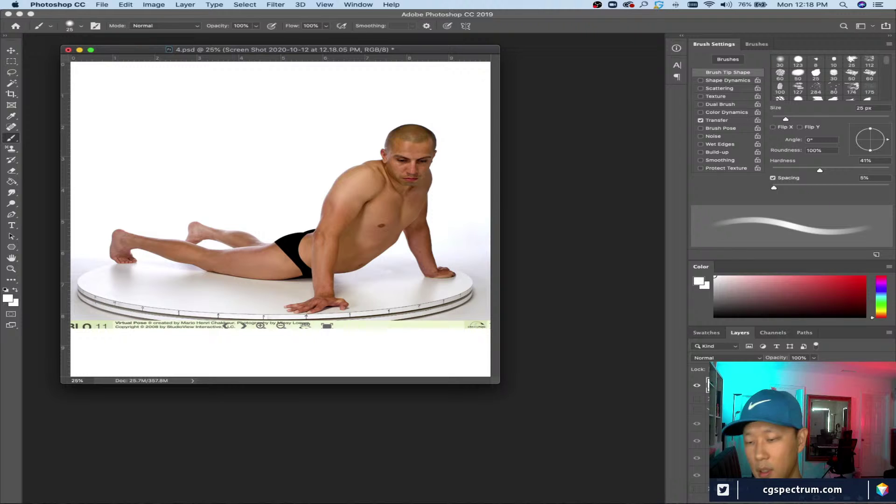
pyautogui.press('super+s')
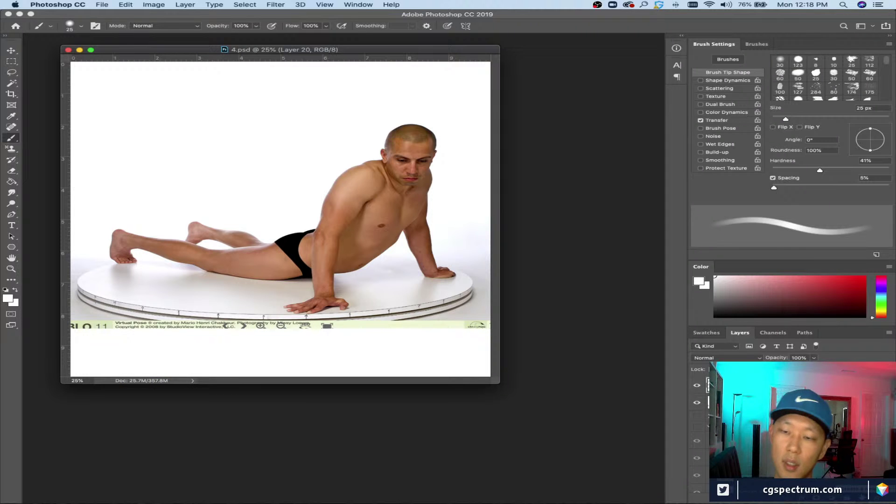
# Step: Scale the new reference photo down to 31.31% and move it to the upper middle of the canvas
pyautogui.moveTo(499, 384); pyautogui.dragTo(643, 491)
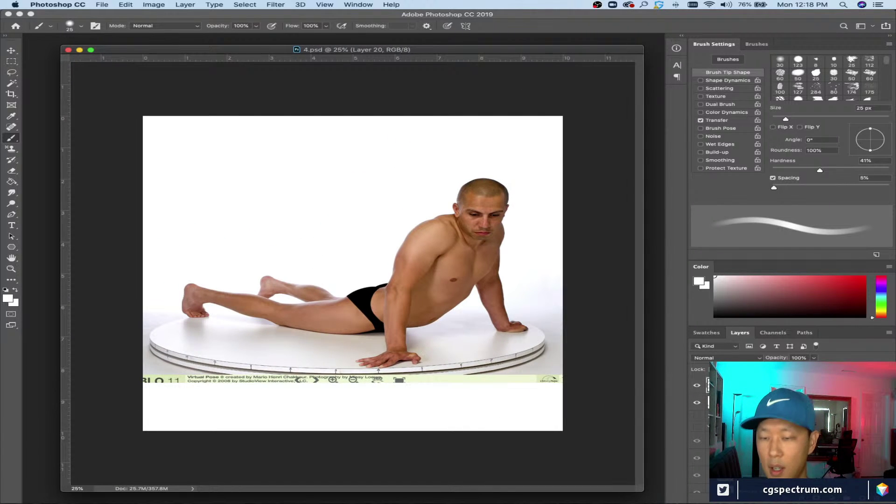
pyautogui.click(747, 402)
pyautogui.press('super+t')
pyautogui.moveTo(143, 162); pyautogui.dragTo(350, 270)
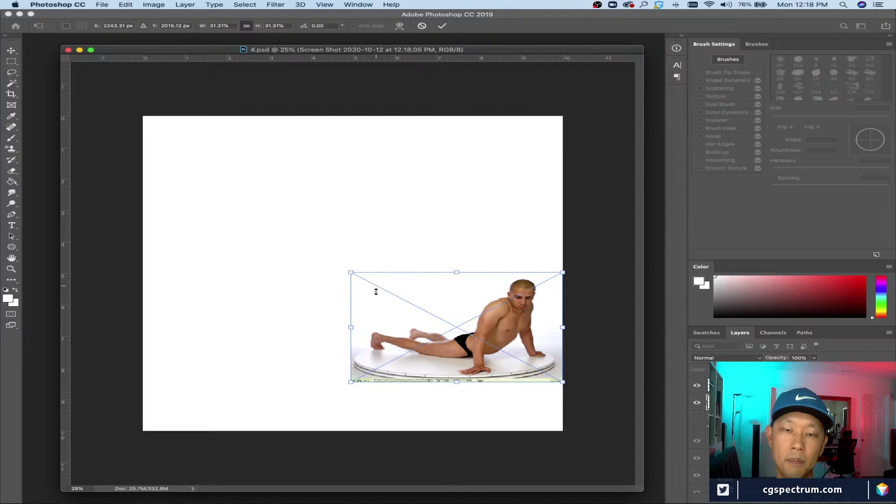
pyautogui.moveTo(429, 361); pyautogui.dragTo(333, 219)
pyautogui.press('Return')
pyautogui.press('b')
pyautogui.press('super+equal')
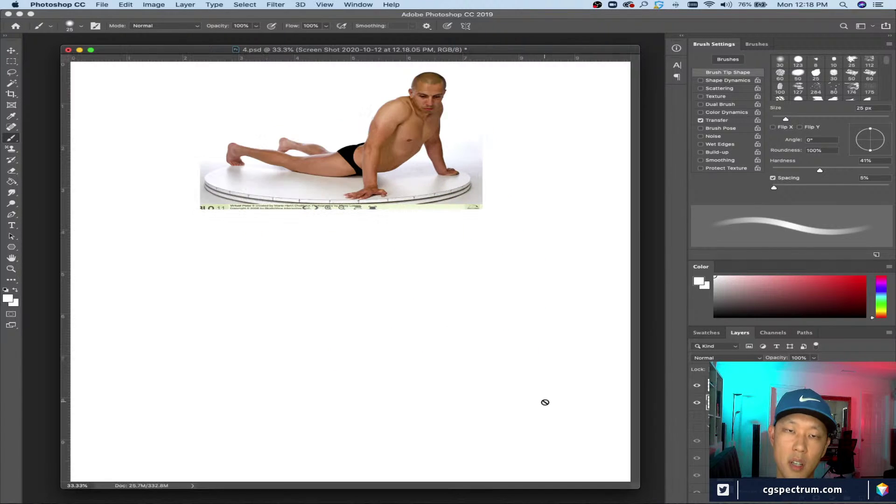
# Step: Show the document in full-screen view and set the paint colour to black
pyautogui.press('f')
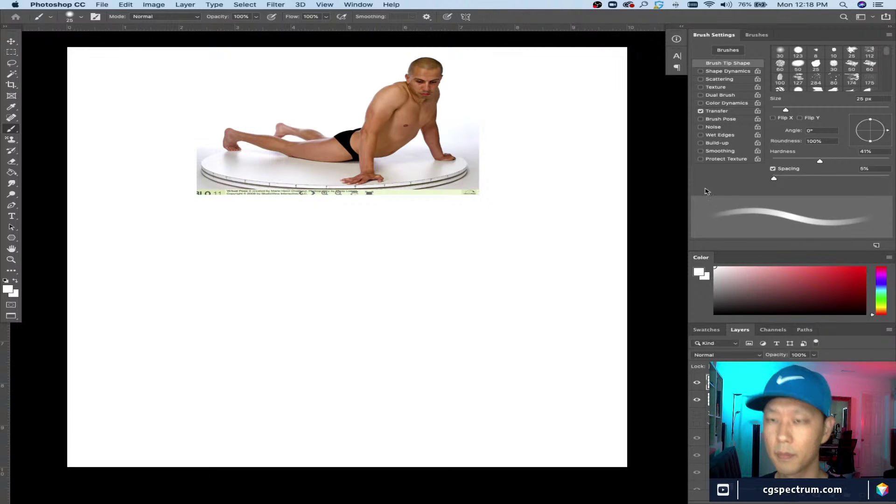
pyautogui.click(714, 313)
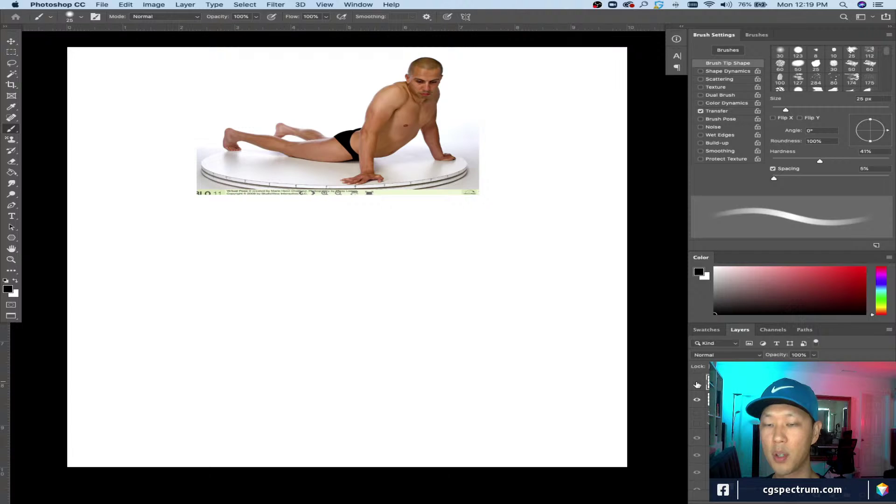
pyautogui.press('super+equal')
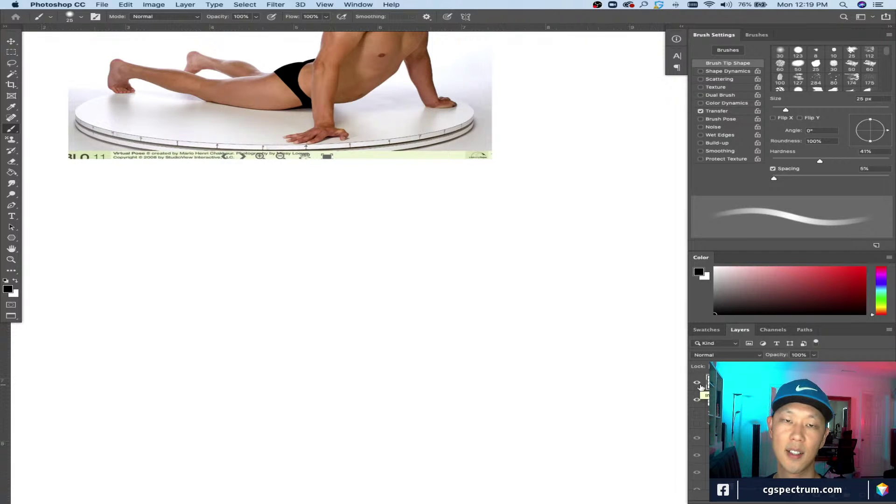
pyautogui.hscroll(-3, 455, 345)
pyautogui.press('super+minus')
pyautogui.press('super+minus')
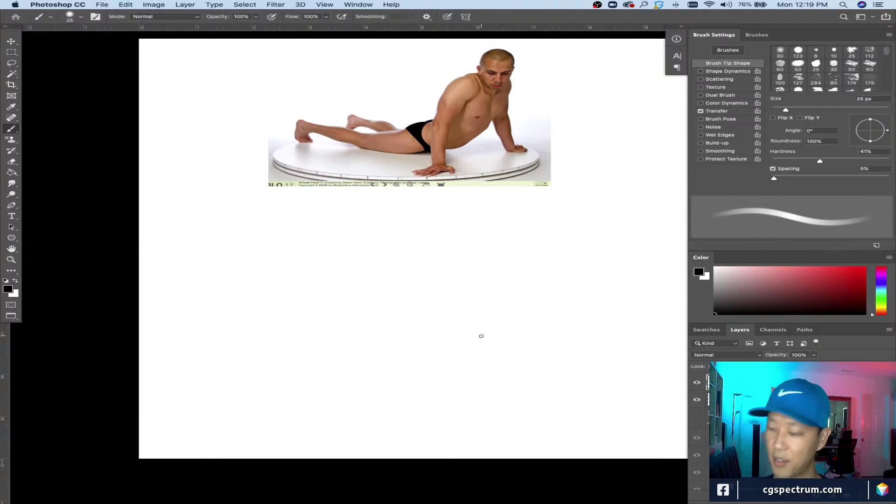
pyautogui.press('super+equal')
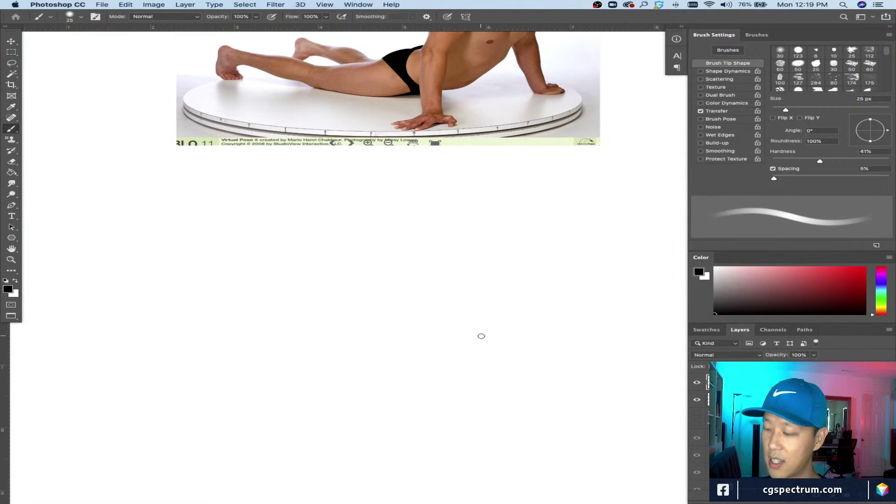
pyautogui.press('super+minus')
pyautogui.scroll(-2, 460, 370)
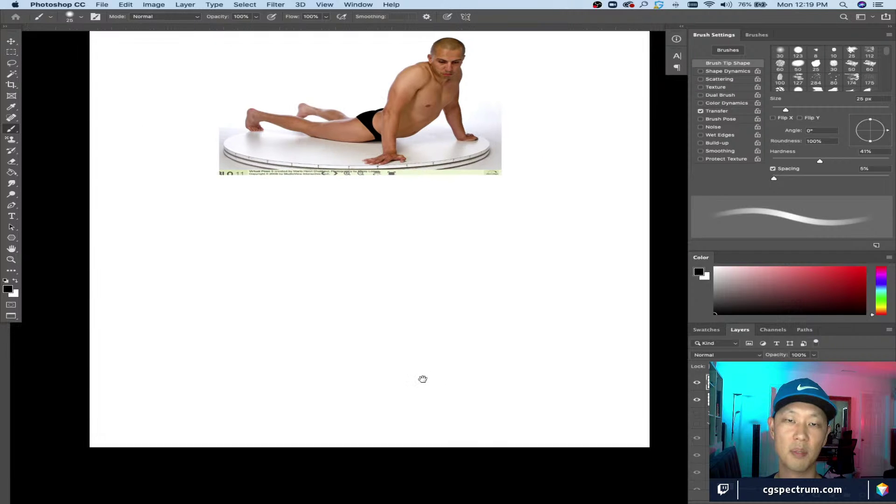
pyautogui.press('super+equal')
pyautogui.moveTo(408, 310); pyautogui.dragTo(408, 354)
pyautogui.press('super+minus')
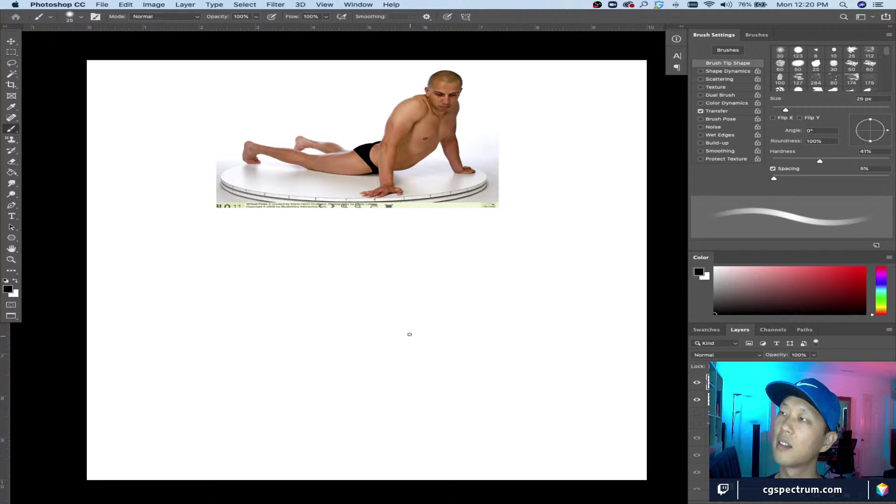
# Step: Reduce the brush size to 9 px and set the paint colour to a mid grey
pyautogui.press('[')
pyautogui.press('[')
pyautogui.press('[')
pyautogui.press('[')
pyautogui.press('[')
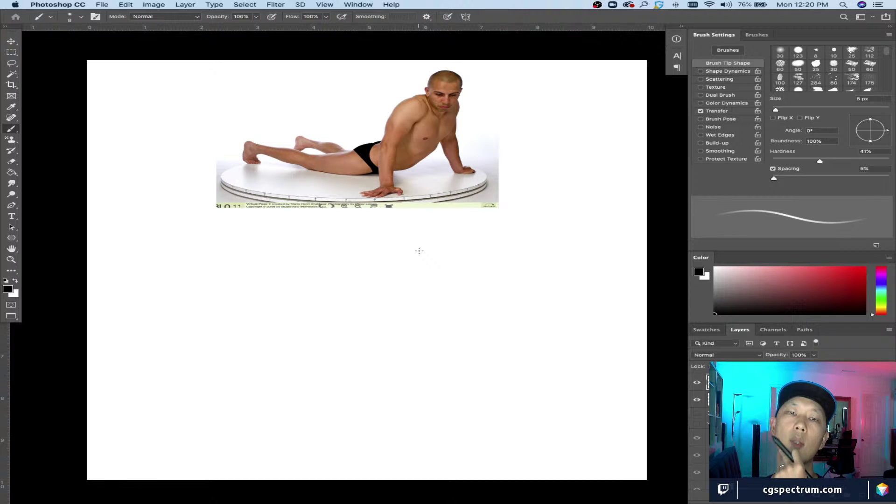
pyautogui.click(715, 288)
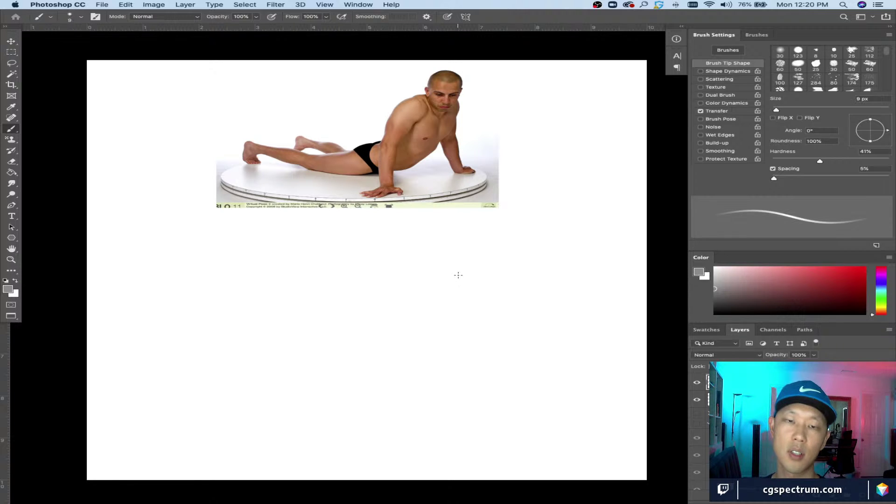
# Step: Enlarge the brush to 50 px, set the paint colour to a muted brown, and make a short stroke below the reference photo
pyautogui.press(']')
pyautogui.press(']')
pyautogui.press(']')
pyautogui.press(']')
pyautogui.press(']')
pyautogui.press(']')
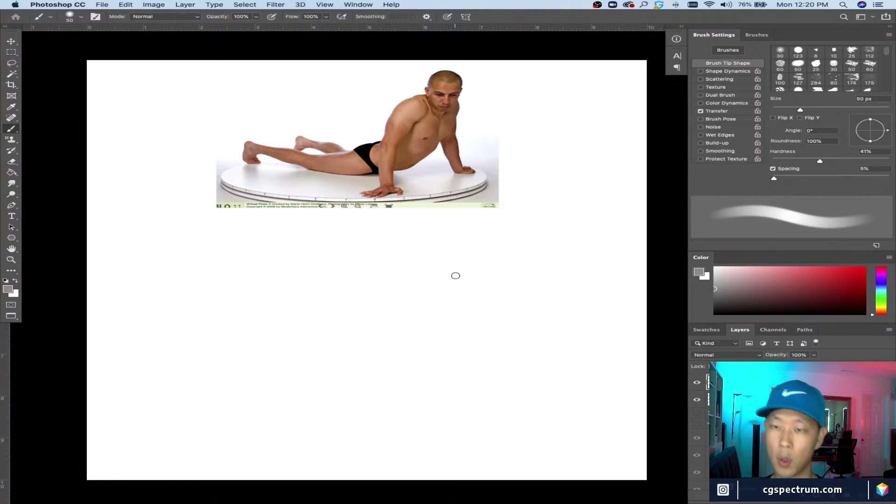
pyautogui.click(881, 309)
pyautogui.moveTo(798, 282)
pyautogui.mouseDown()
pyautogui.moveTo(773, 282)
pyautogui.moveTo(796, 288)
pyautogui.mouseUp()
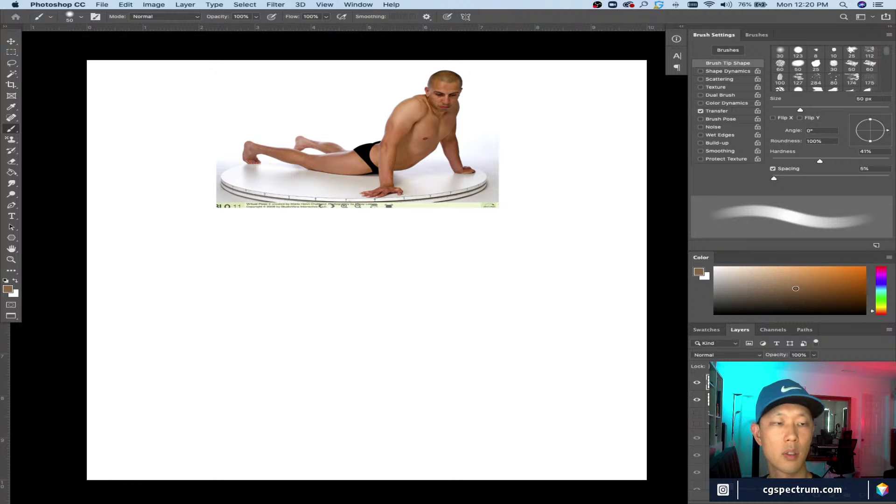
pyautogui.moveTo(796, 288); pyautogui.dragTo(806, 283)
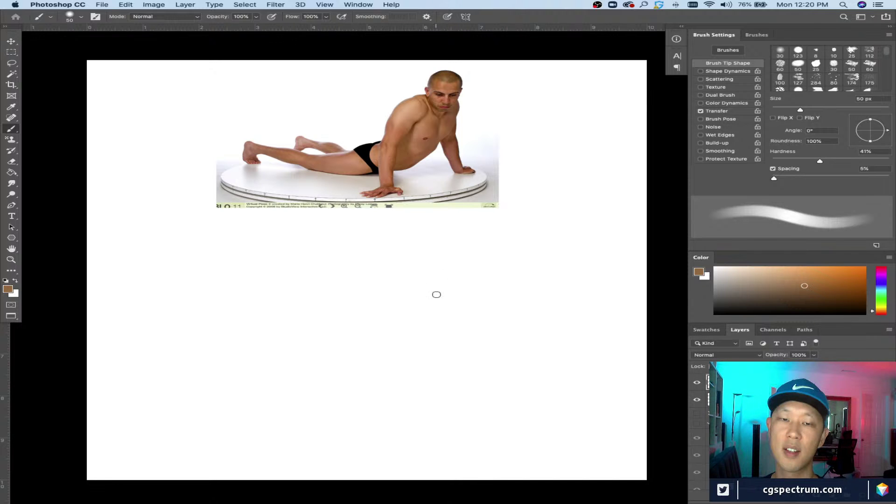
pyautogui.moveTo(436, 304); pyautogui.dragTo(435, 312)
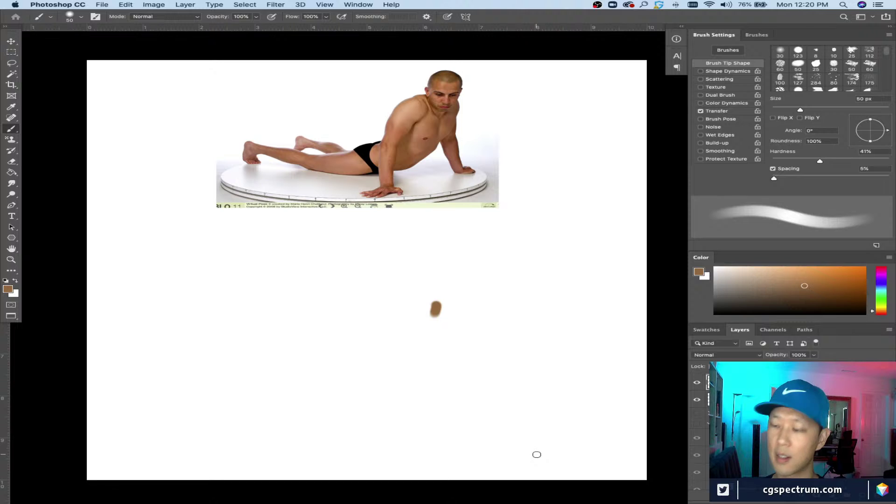
# Step: Turn off the brush's Transfer option, turn on Shape Dynamics, and set the brush size to 80 px
pyautogui.press(']')
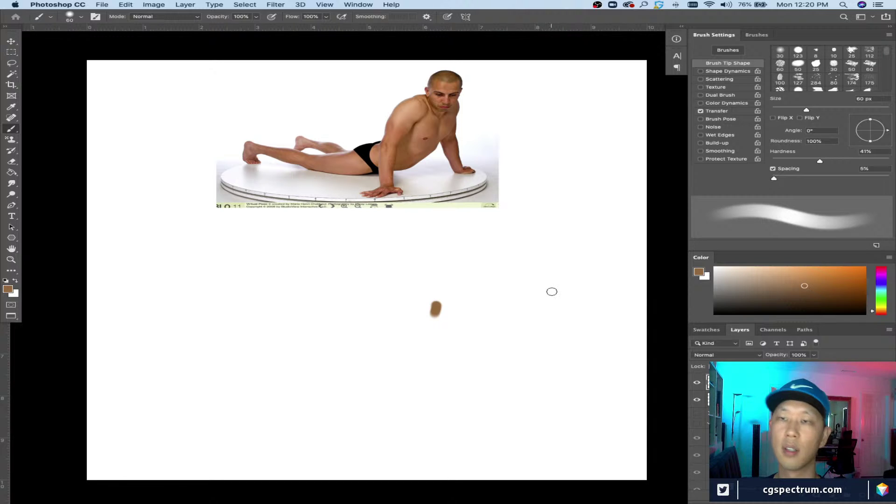
pyautogui.click(700, 111)
pyautogui.click(701, 71)
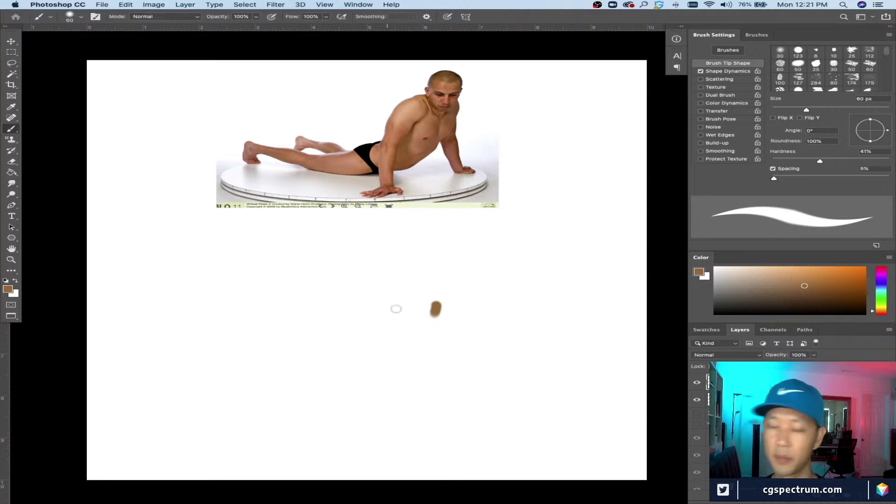
pyautogui.press(']')
pyautogui.press(']')
pyautogui.press(']')
pyautogui.press(']')
pyautogui.press(']')
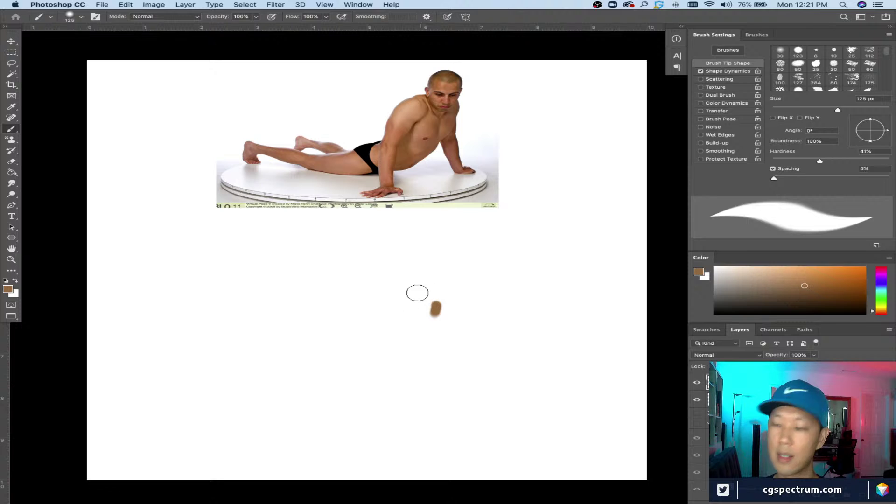
pyautogui.press('[')
pyautogui.press('[')
pyautogui.press('[')
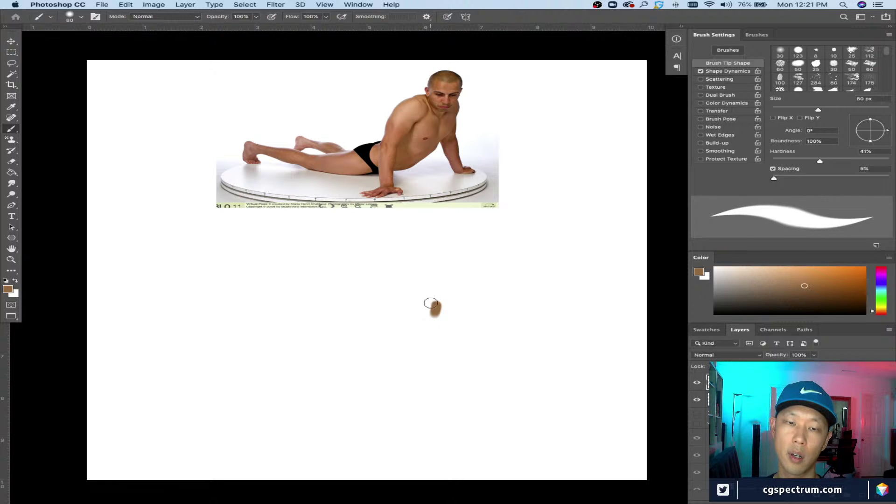
# Step: Block in the figure's head, shoulders and torso as a solid brown silhouette below the reference photo
pyautogui.moveTo(429, 306); pyautogui.dragTo(419, 329)
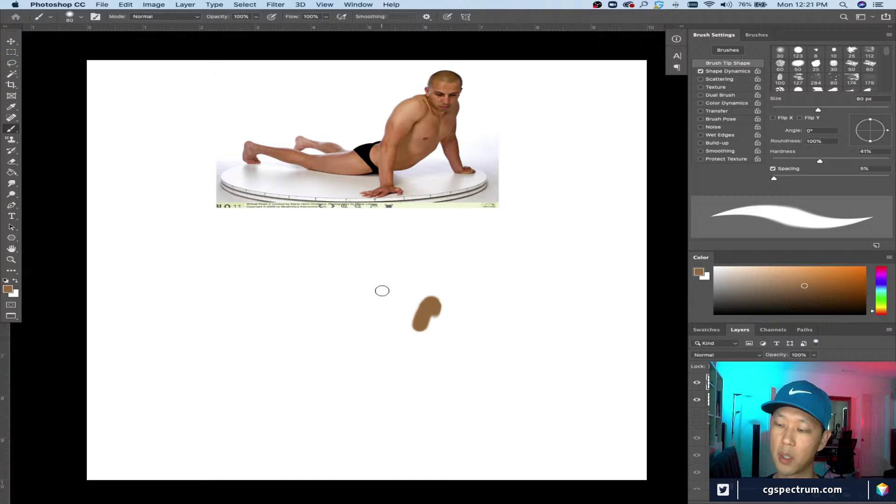
pyautogui.moveTo(421, 308); pyautogui.dragTo(406, 301)
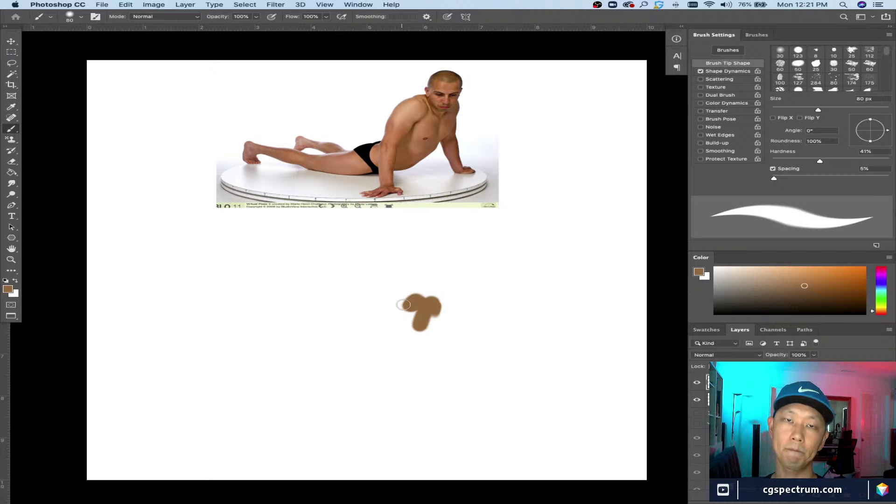
pyautogui.moveTo(450, 268)
pyautogui.mouseDown()
pyautogui.moveTo(446, 292)
pyautogui.moveTo(453, 263)
pyautogui.moveTo(425, 279)
pyautogui.moveTo(443, 279)
pyautogui.moveTo(444, 269)
pyautogui.moveTo(444, 285)
pyautogui.moveTo(460, 269)
pyautogui.moveTo(424, 270)
pyautogui.moveTo(429, 284)
pyautogui.moveTo(417, 290)
pyautogui.moveTo(464, 288)
pyautogui.moveTo(467, 304)
pyautogui.moveTo(452, 294)
pyautogui.moveTo(437, 311)
pyautogui.moveTo(408, 298)
pyautogui.moveTo(411, 318)
pyautogui.moveTo(425, 291)
pyautogui.moveTo(443, 300)
pyautogui.moveTo(440, 263)
pyautogui.moveTo(441, 306)
pyautogui.moveTo(465, 302)
pyautogui.moveTo(456, 326)
pyautogui.moveTo(417, 326)
pyautogui.moveTo(448, 316)
pyautogui.moveTo(423, 329)
pyautogui.moveTo(434, 323)
pyautogui.moveTo(436, 337)
pyautogui.moveTo(441, 322)
pyautogui.moveTo(448, 332)
pyautogui.moveTo(401, 357)
pyautogui.moveTo(414, 324)
pyautogui.moveTo(395, 360)
pyautogui.moveTo(420, 360)
pyautogui.moveTo(383, 359)
pyautogui.moveTo(379, 343)
pyautogui.moveTo(385, 361)
pyautogui.mouseUp()
# Step: Add the hip mass to the silhouette with a 60 px brush and straighten the back's contour with a 50 px brush
pyautogui.press('[')
pyautogui.press('[')
pyautogui.press('[')
pyautogui.press(']')
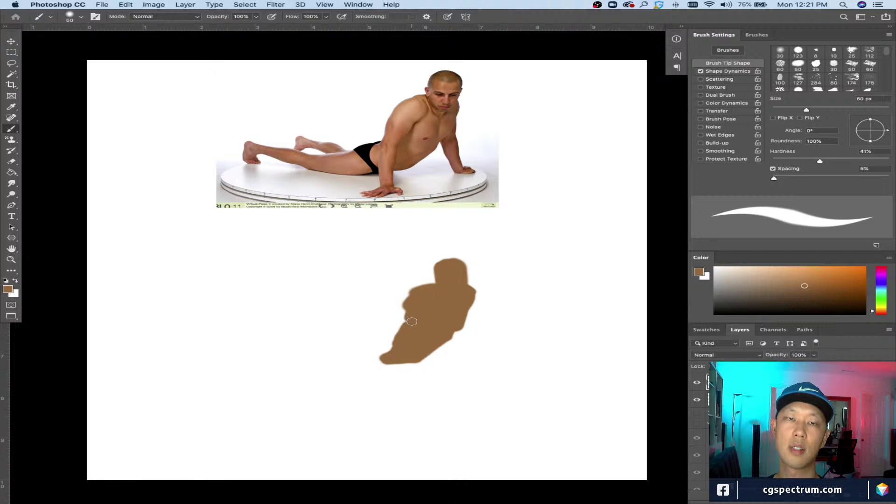
pyautogui.moveTo(401, 333)
pyautogui.mouseDown()
pyautogui.moveTo(382, 333)
pyautogui.moveTo(366, 345)
pyautogui.mouseUp()
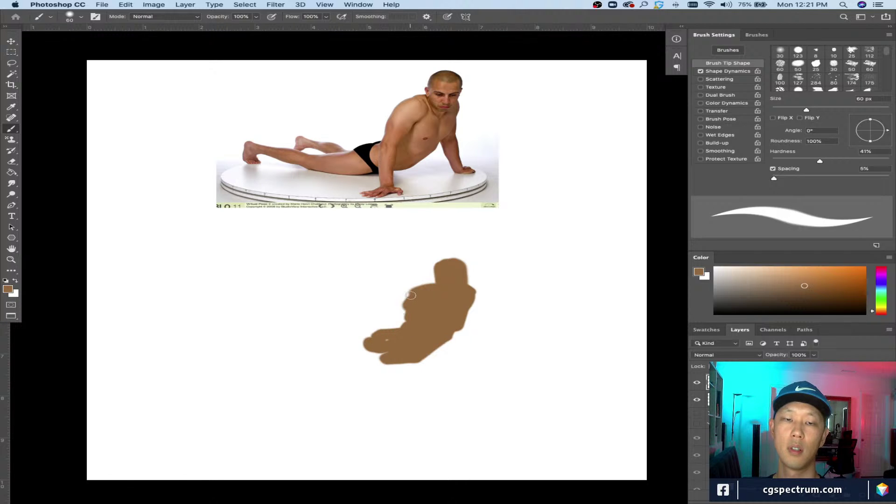
pyautogui.press('[')
pyautogui.press('[')
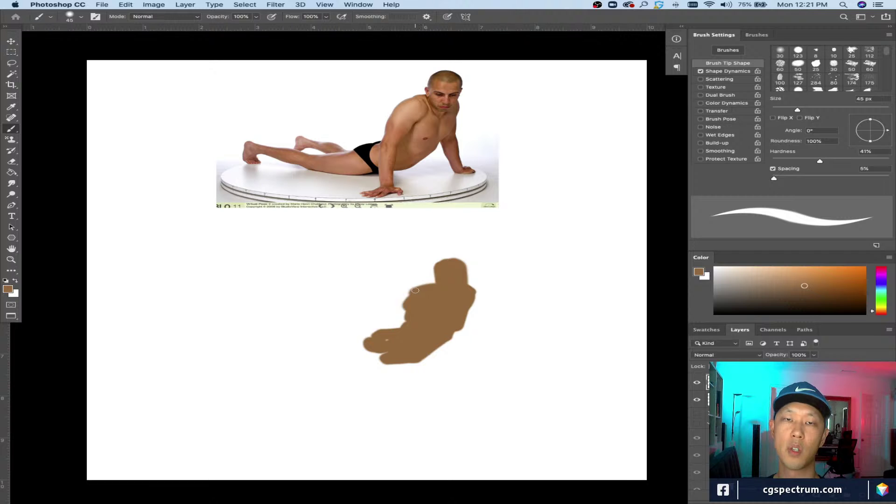
pyautogui.press(']')
pyautogui.moveTo(406, 299); pyautogui.dragTo(394, 328)
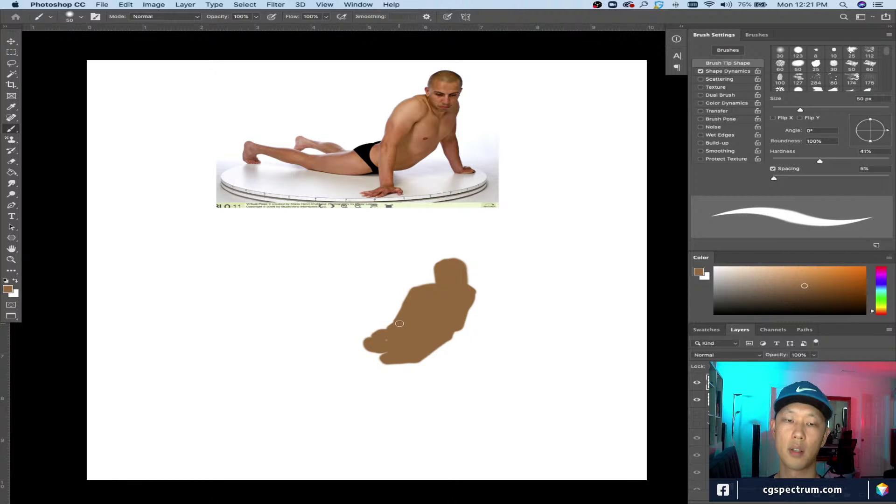
# Step: Paint the near supporting arm and its hand, and add the far arm reaching down from the shoulder with a 40 px brush
pyautogui.moveTo(395, 363)
pyautogui.mouseDown()
pyautogui.moveTo(396, 378)
pyautogui.moveTo(398, 368)
pyautogui.moveTo(400, 380)
pyautogui.moveTo(418, 385)
pyautogui.moveTo(382, 387)
pyautogui.moveTo(413, 393)
pyautogui.moveTo(378, 391)
pyautogui.mouseUp()
pyautogui.press('[')
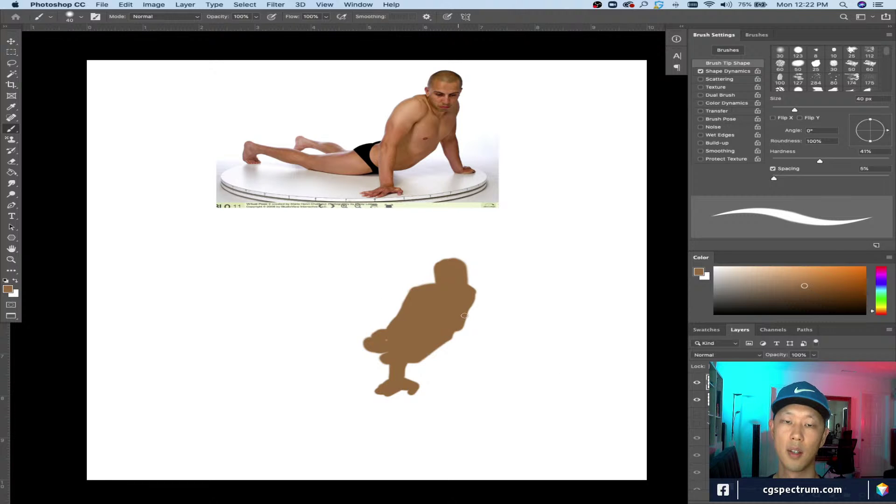
pyautogui.moveTo(468, 288)
pyautogui.mouseDown()
pyautogui.moveTo(469, 336)
pyautogui.moveTo(456, 333)
pyautogui.moveTo(480, 362)
pyautogui.moveTo(456, 326)
pyautogui.mouseUp()
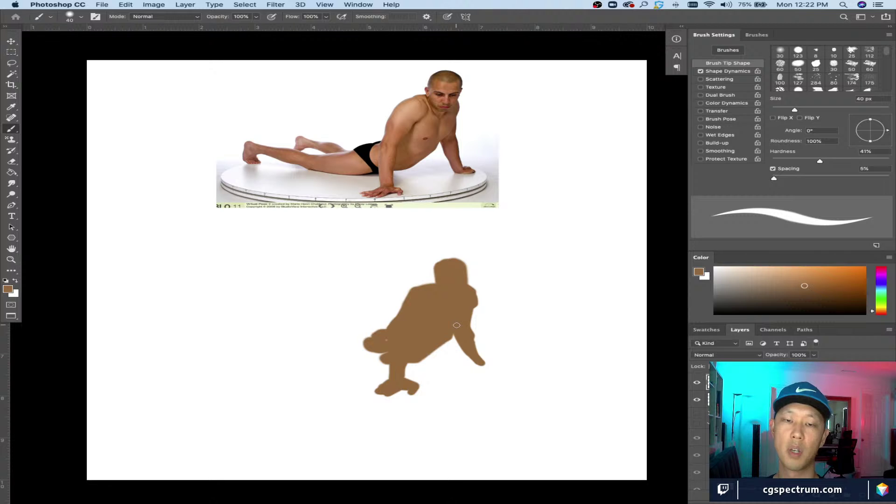
# Step: Paint the far hand with 30 px and 20 px brushes and trim its upper edge with the sampled white
pyautogui.press('[')
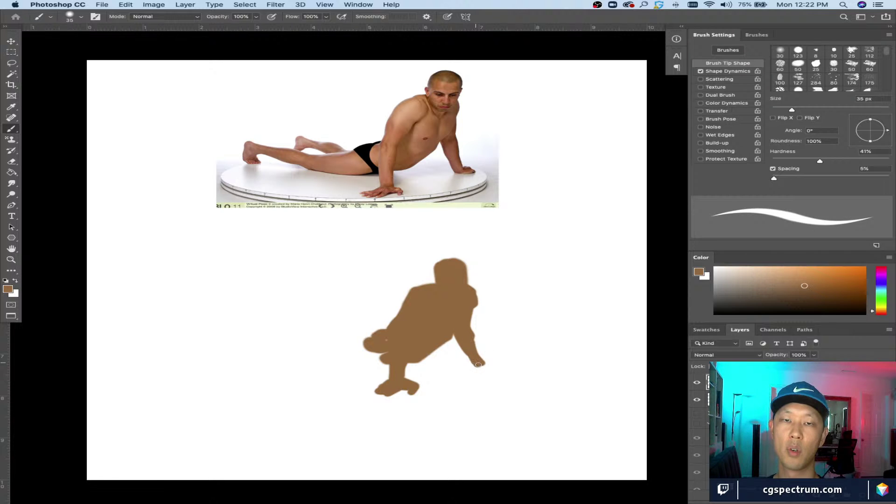
pyautogui.press('[')
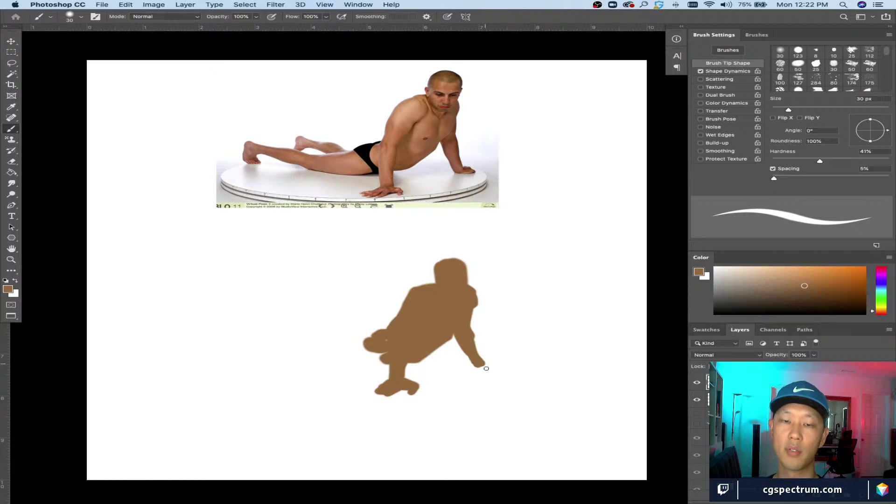
pyautogui.press('super+equal')
pyautogui.press('super+minus')
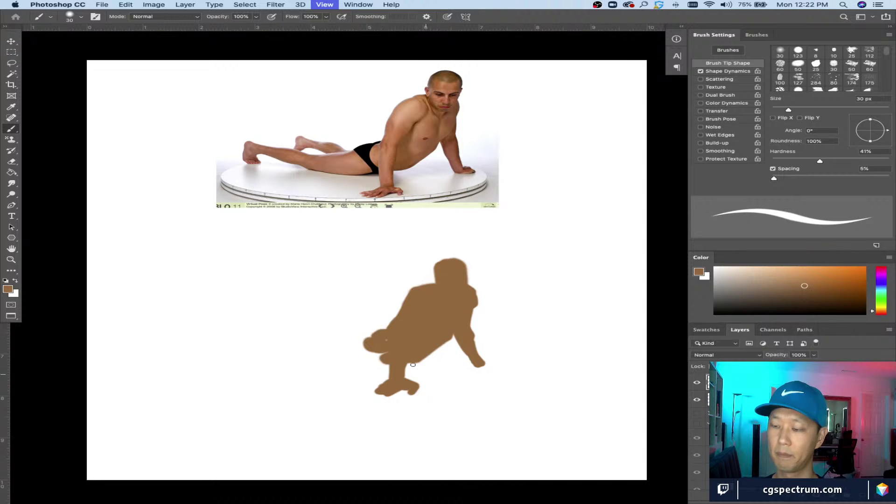
pyautogui.moveTo(476, 366); pyautogui.dragTo(480, 367)
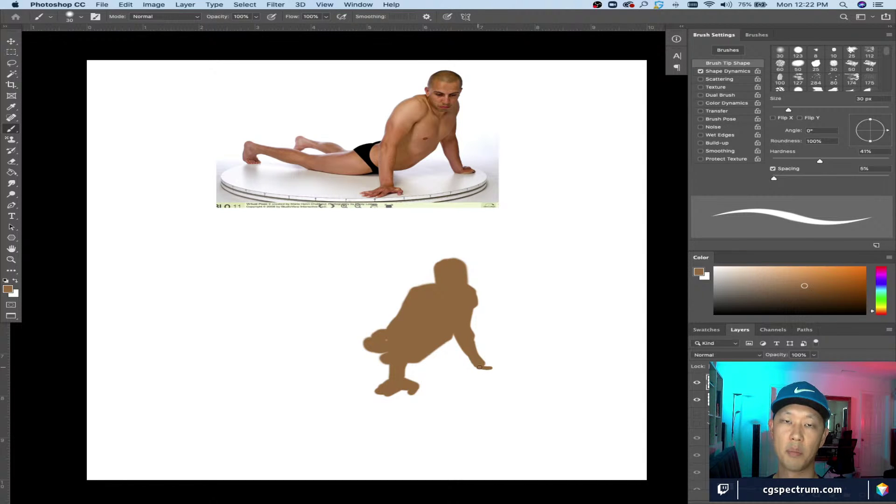
pyautogui.press('[')
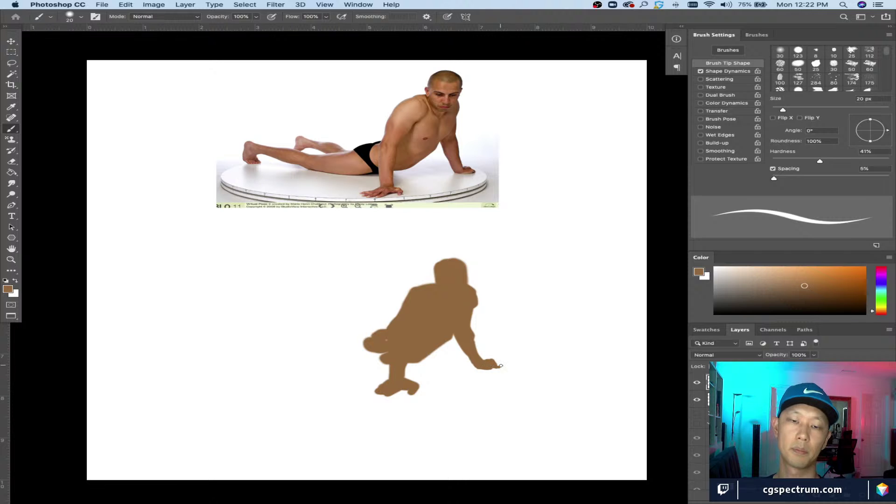
pyautogui.keyDown('alt'); pyautogui.click(494, 360); pyautogui.keyUp('alt')
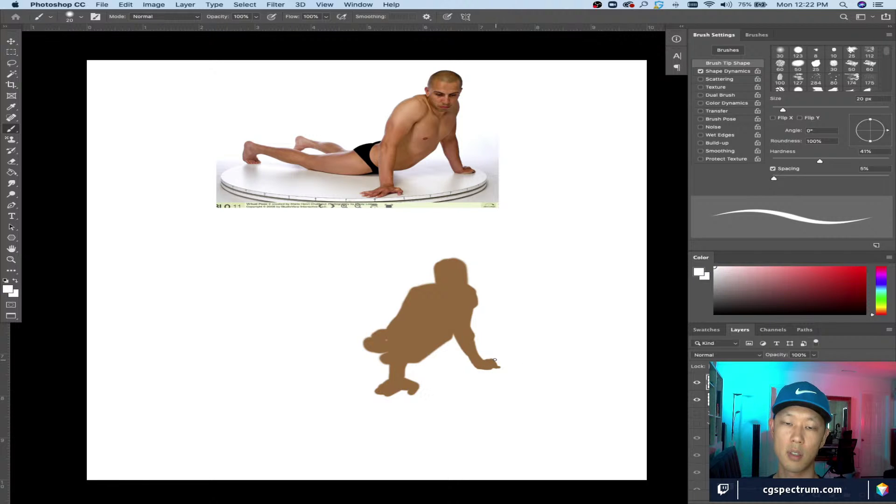
pyautogui.keyDown('alt'); pyautogui.click(492, 364); pyautogui.keyUp('alt')
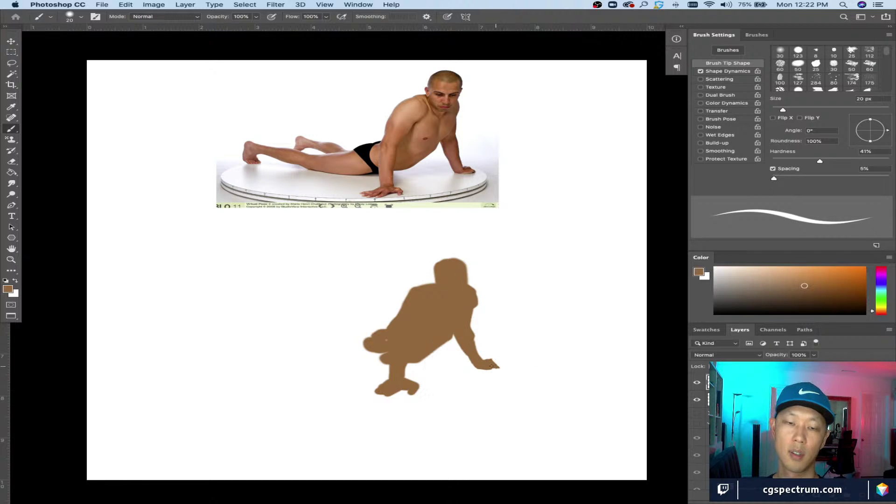
# Step: Shape the near hand by trimming its edges with white and extending the fingertips in brown with a 15 px brush
pyautogui.keyDown('alt'); pyautogui.click(368, 393); pyautogui.keyUp('alt')
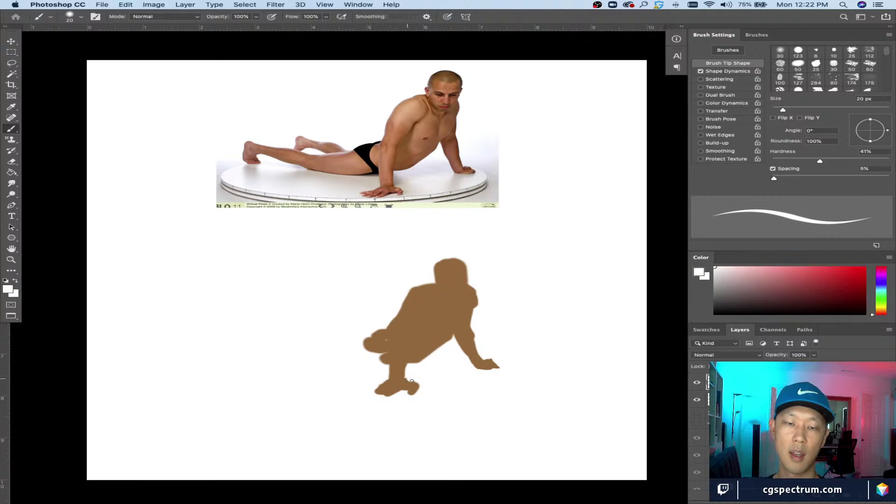
pyautogui.moveTo(412, 381)
pyautogui.mouseDown()
pyautogui.moveTo(376, 399)
pyautogui.moveTo(394, 397)
pyautogui.moveTo(377, 391)
pyautogui.moveTo(394, 395)
pyautogui.moveTo(363, 390)
pyautogui.moveTo(388, 394)
pyautogui.mouseUp()
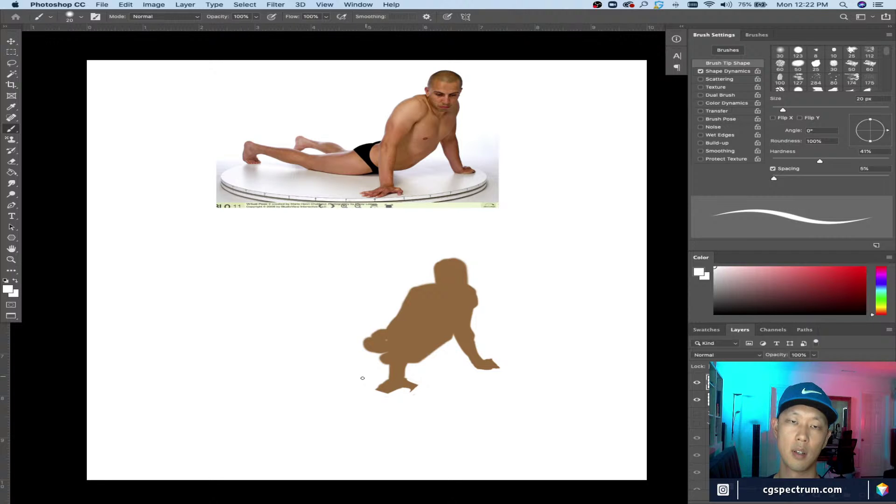
pyautogui.keyDown('alt'); pyautogui.click(386, 381); pyautogui.keyUp('alt')
pyautogui.press('[')
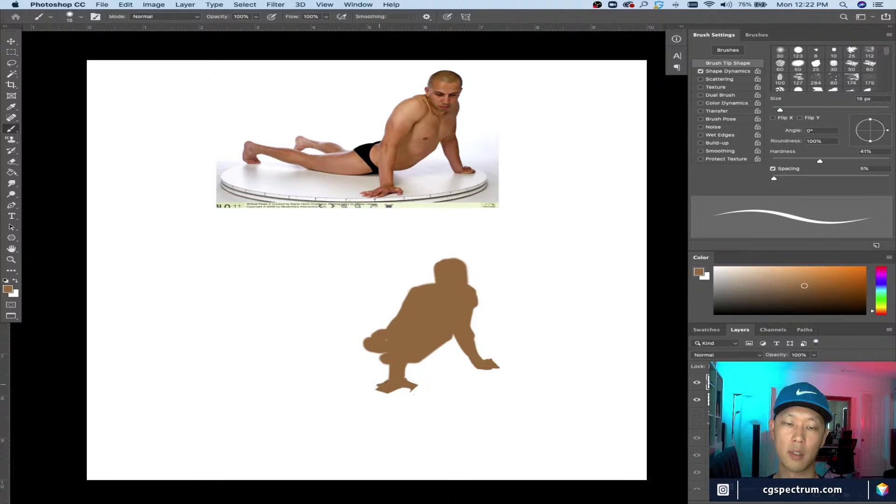
pyautogui.keyDown('alt'); pyautogui.click(378, 394); pyautogui.keyUp('alt')
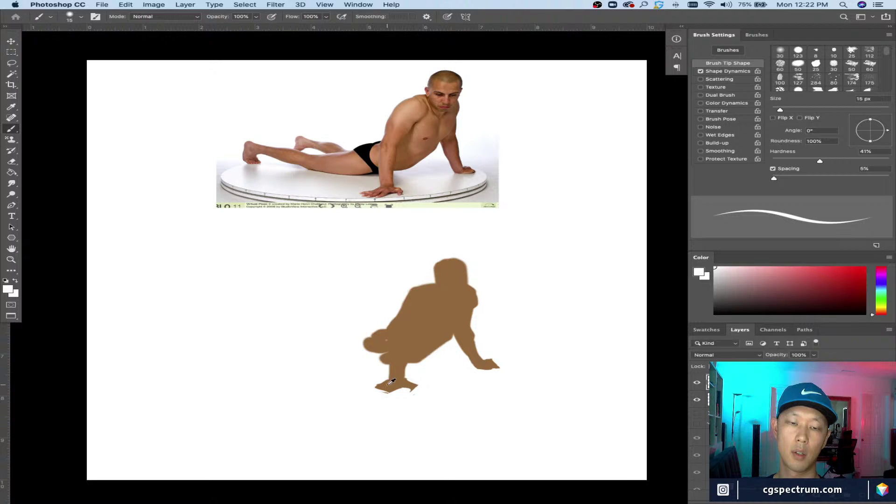
pyautogui.keyDown('alt'); pyautogui.click(391, 382); pyautogui.keyUp('alt')
pyautogui.moveTo(383, 385); pyautogui.dragTo(373, 385)
pyautogui.keyDown('alt'); pyautogui.click(385, 392); pyautogui.keyUp('alt')
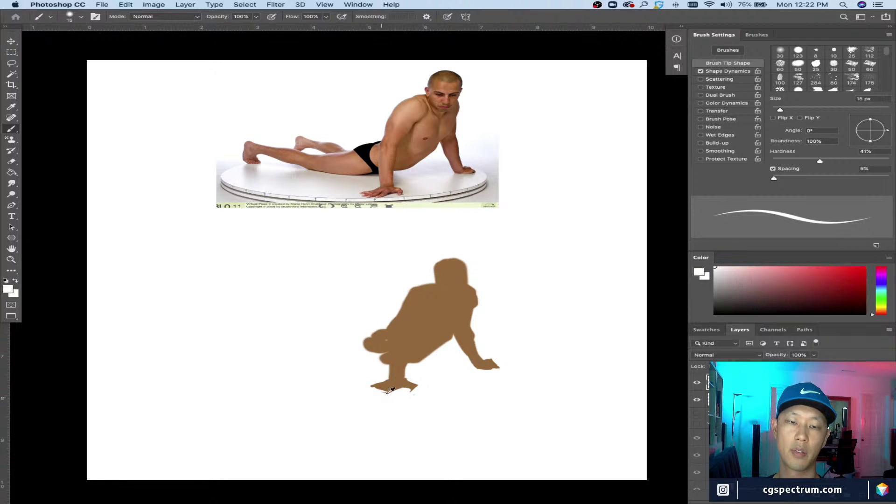
pyautogui.press(']')
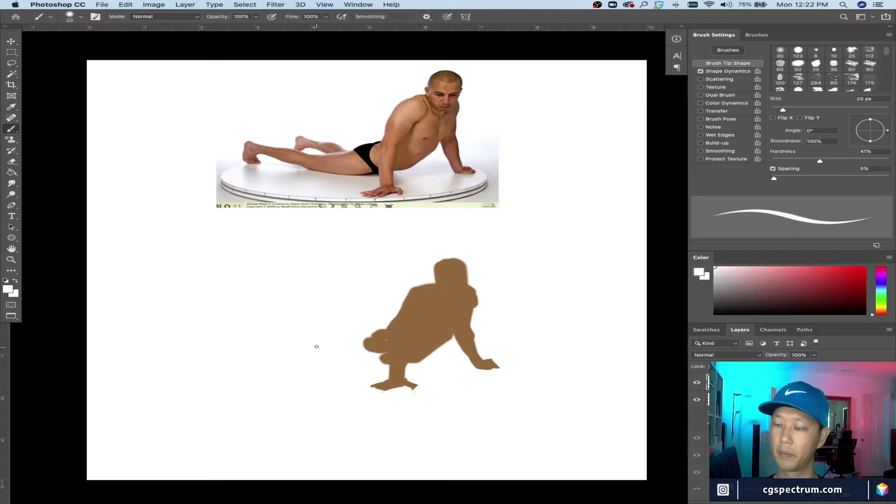
# Step: Paint the buttocks and near leg in the sampled brown, tapering away from the hips, with a brush of up to 50 px
pyautogui.keyDown('alt'); pyautogui.click(394, 336); pyautogui.keyUp('alt')
pyautogui.press(']')
pyautogui.press(']')
pyautogui.moveTo(373, 357)
pyautogui.mouseDown()
pyautogui.moveTo(389, 334)
pyautogui.moveTo(349, 338)
pyautogui.moveTo(368, 359)
pyautogui.moveTo(384, 360)
pyautogui.moveTo(337, 354)
pyautogui.moveTo(342, 342)
pyautogui.moveTo(329, 345)
pyautogui.moveTo(357, 351)
pyautogui.moveTo(308, 347)
pyautogui.mouseUp()
pyautogui.press(']')
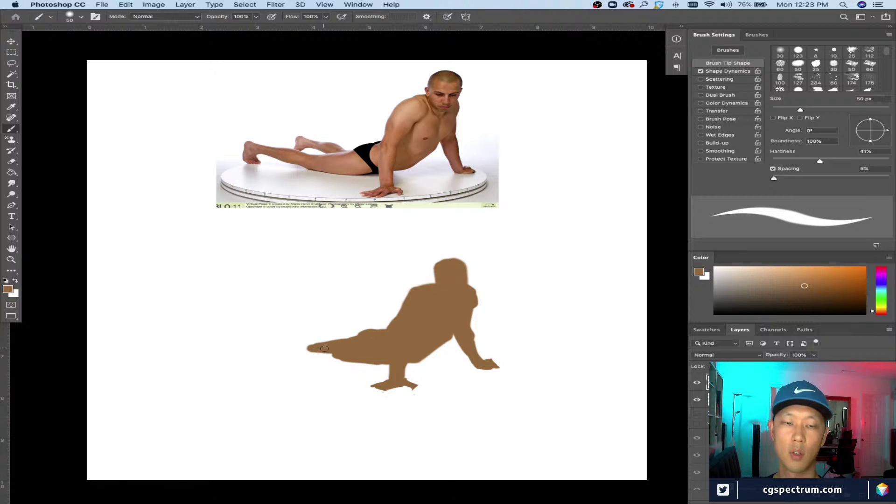
pyautogui.moveTo(329, 352); pyautogui.dragTo(324, 352)
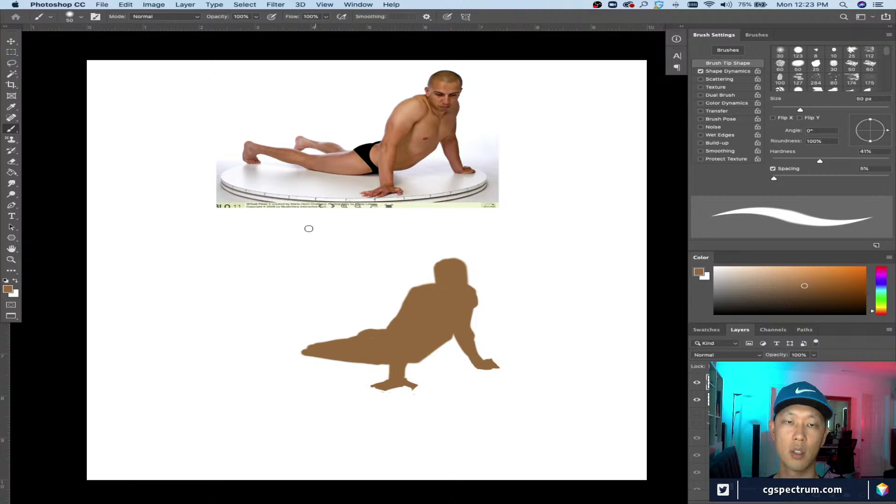
# Step: Trim the underside of the near leg into a clean straight edge with white and a 35 px brush
pyautogui.press('[')
pyautogui.press('[')
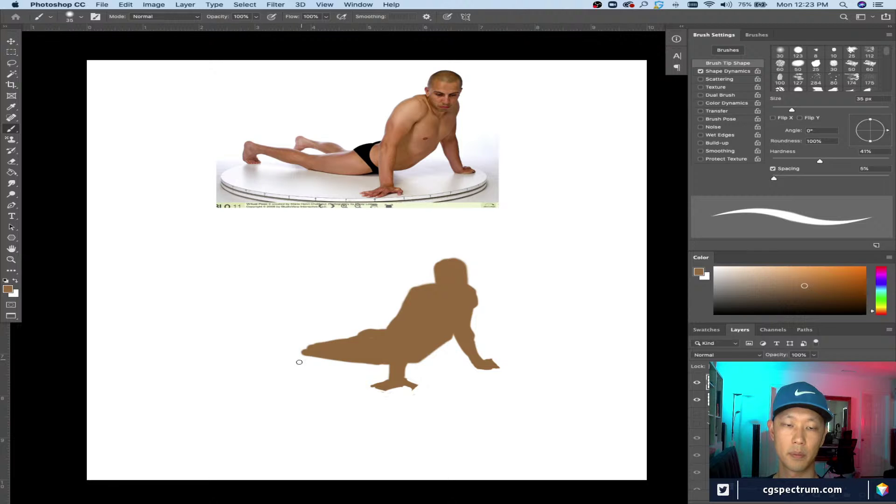
pyautogui.keyDown('alt'); pyautogui.click(304, 362); pyautogui.keyUp('alt')
pyautogui.moveTo(303, 353); pyautogui.dragTo(377, 365)
# Step: Fill out the upper contour of the leg and buttocks in the sampled brown with a 40 px brush
pyautogui.keyDown('alt'); pyautogui.click(366, 353); pyautogui.keyUp('alt')
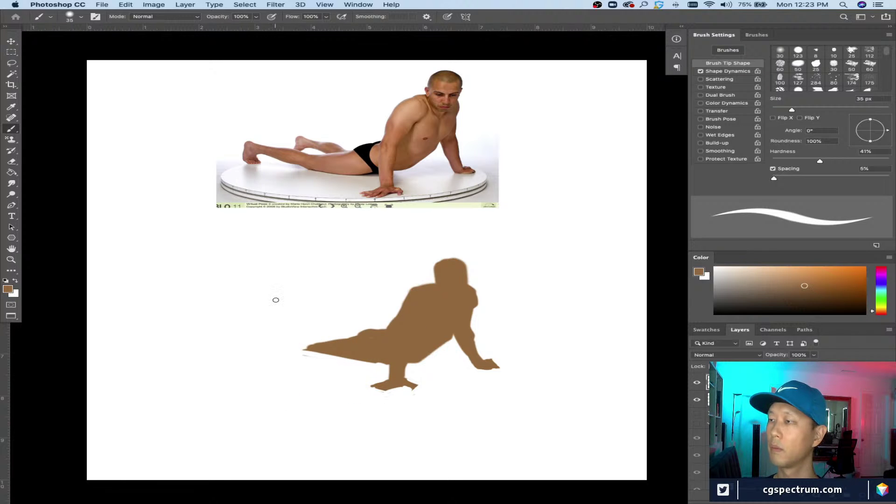
pyautogui.keyDown('alt'); pyautogui.click(343, 344); pyautogui.keyUp('alt')
pyautogui.press(']')
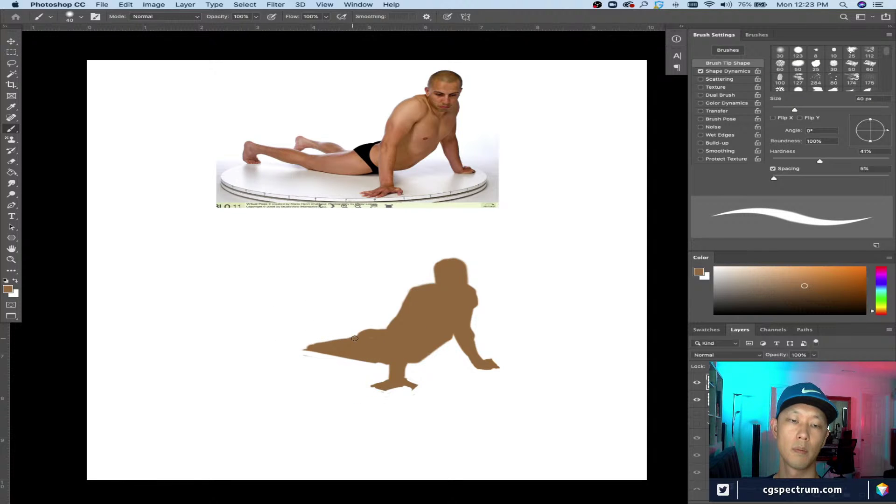
pyautogui.moveTo(374, 329); pyautogui.dragTo(375, 330)
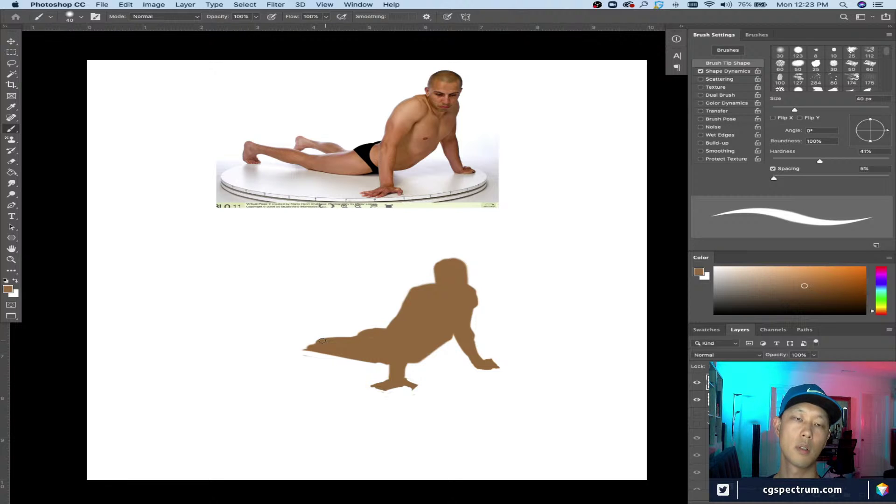
# Step: Paint the near lower leg with its foot and the far leg behind it in brown, using 40 px and 30 px brushes
pyautogui.moveTo(280, 333)
pyautogui.mouseDown()
pyautogui.moveTo(305, 343)
pyautogui.moveTo(273, 330)
pyautogui.moveTo(313, 340)
pyautogui.mouseUp()
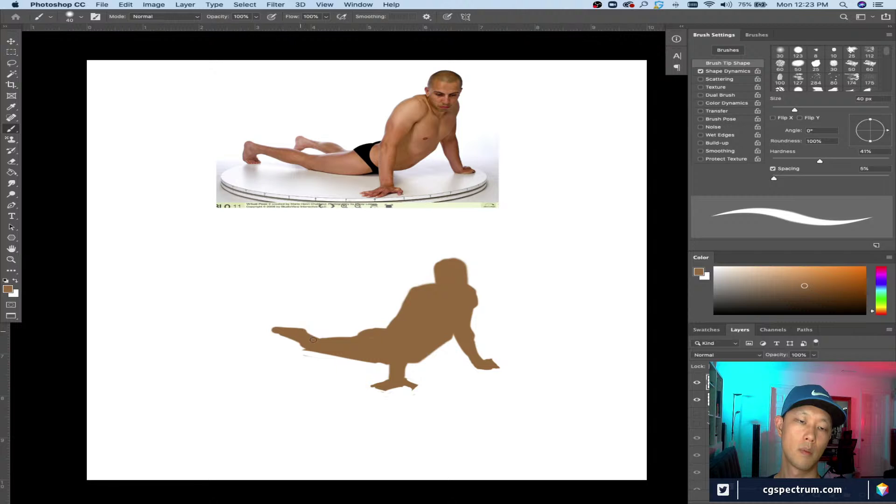
pyautogui.moveTo(261, 327)
pyautogui.mouseDown()
pyautogui.moveTo(286, 330)
pyautogui.moveTo(257, 320)
pyautogui.moveTo(260, 338)
pyautogui.moveTo(263, 329)
pyautogui.moveTo(259, 336)
pyautogui.moveTo(252, 326)
pyautogui.moveTo(266, 343)
pyautogui.mouseUp()
pyautogui.press('[')
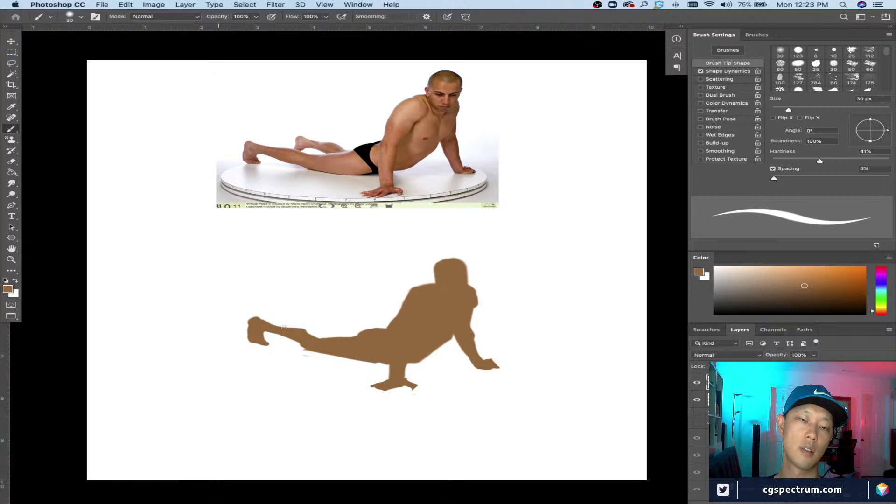
pyautogui.moveTo(366, 330)
pyautogui.mouseDown()
pyautogui.moveTo(294, 314)
pyautogui.moveTo(301, 322)
pyautogui.moveTo(292, 322)
pyautogui.moveTo(333, 332)
pyautogui.moveTo(303, 324)
pyautogui.moveTo(323, 328)
pyautogui.moveTo(303, 319)
pyautogui.mouseUp()
pyautogui.press('x')
pyautogui.press('x')
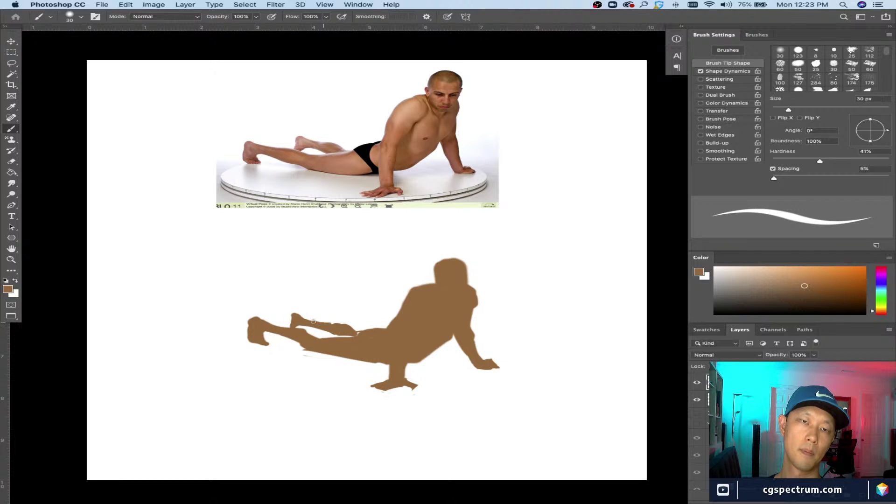
# Step: Refine the far leg's contour where it meets the buttocks, alternating white and brown with a 25 px brush
pyautogui.press('x')
pyautogui.press('[')
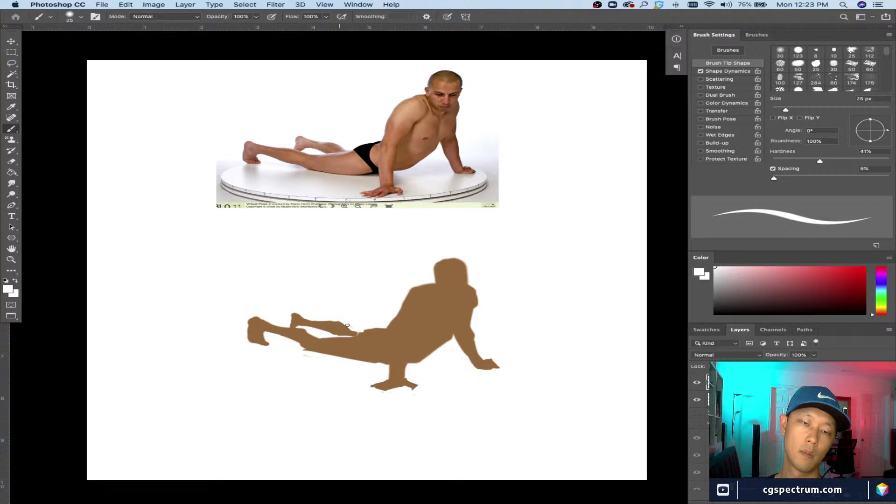
pyautogui.press('x')
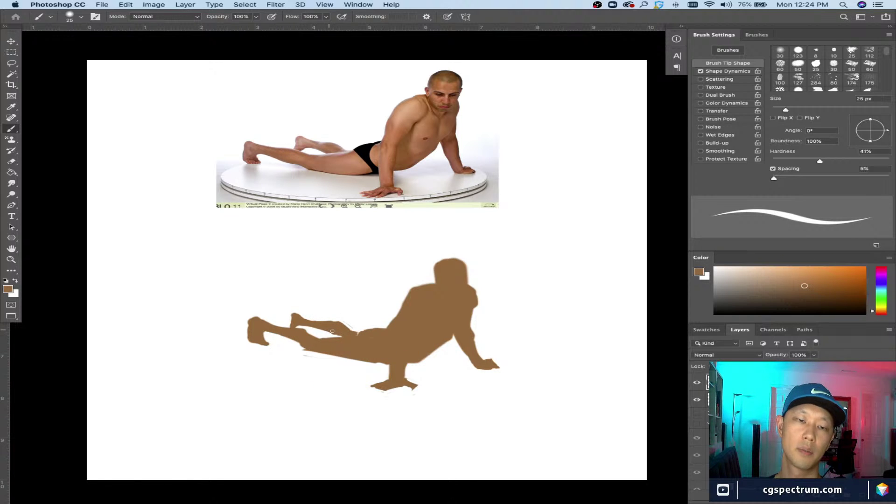
pyautogui.press('x')
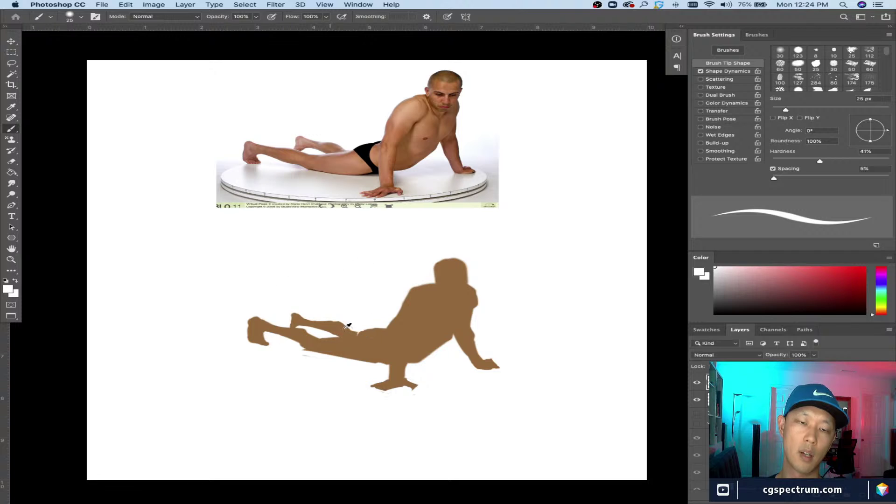
pyautogui.press('x')
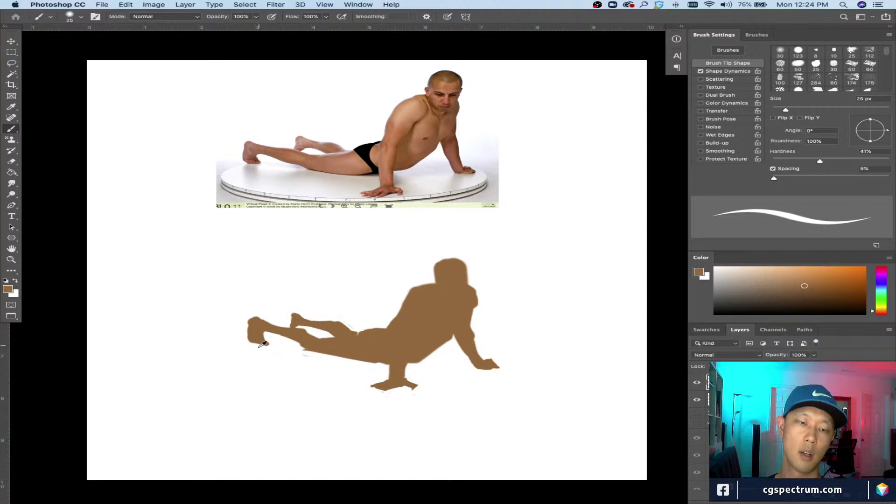
# Step: Trim the sole of the near foot with white and round out the underside of the near thigh in the sampled brown
pyautogui.press('x')
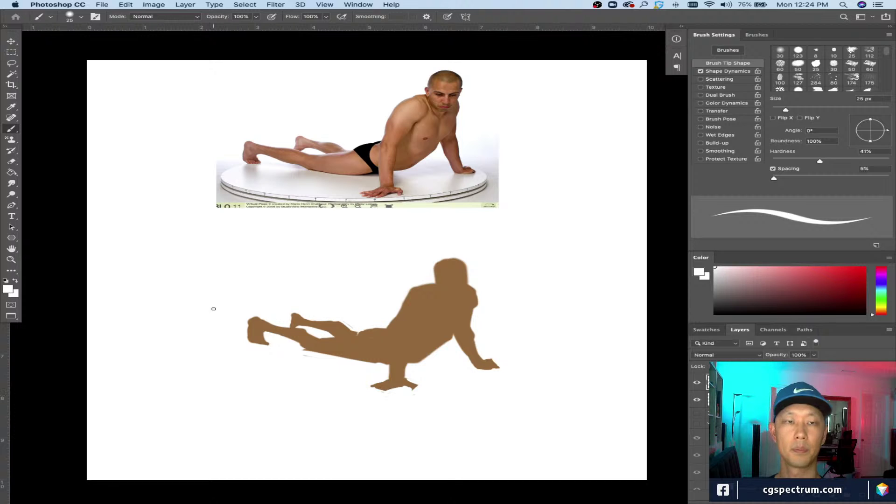
pyautogui.moveTo(240, 321); pyautogui.dragTo(248, 340)
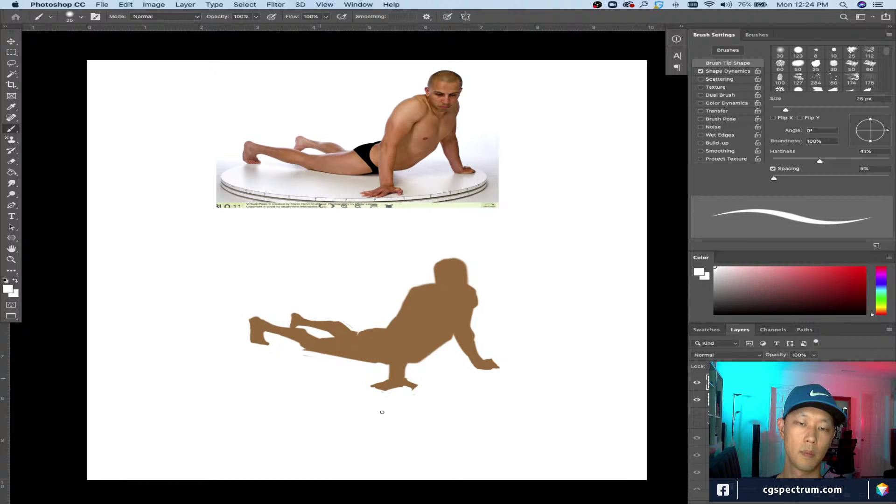
pyautogui.press('x')
pyautogui.keyDown('alt'); pyautogui.click(301, 348); pyautogui.keyUp('alt')
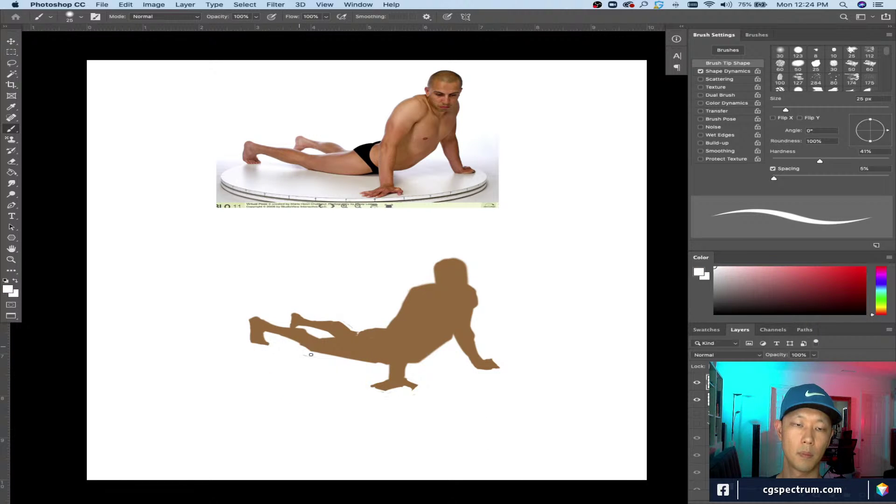
pyautogui.keyDown('alt'); pyautogui.click(319, 343); pyautogui.keyUp('alt')
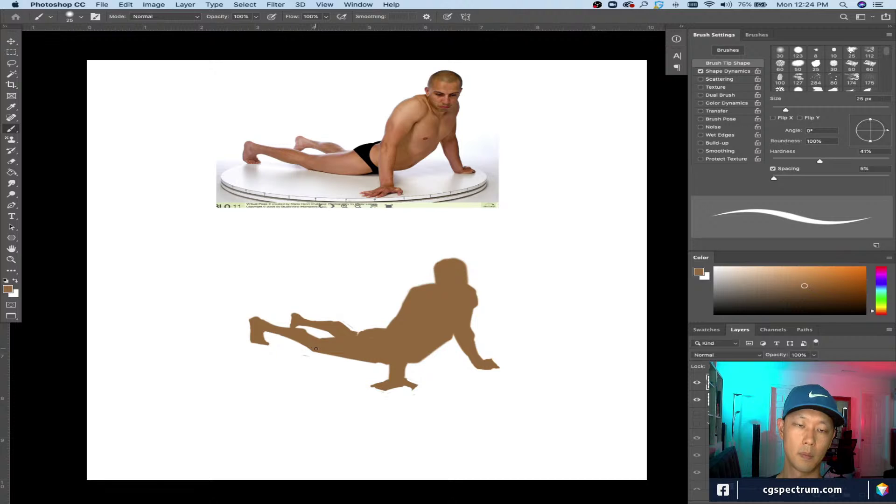
pyautogui.moveTo(321, 354)
pyautogui.mouseDown()
pyautogui.moveTo(395, 360)
pyautogui.moveTo(327, 356)
pyautogui.moveTo(380, 359)
pyautogui.mouseUp()
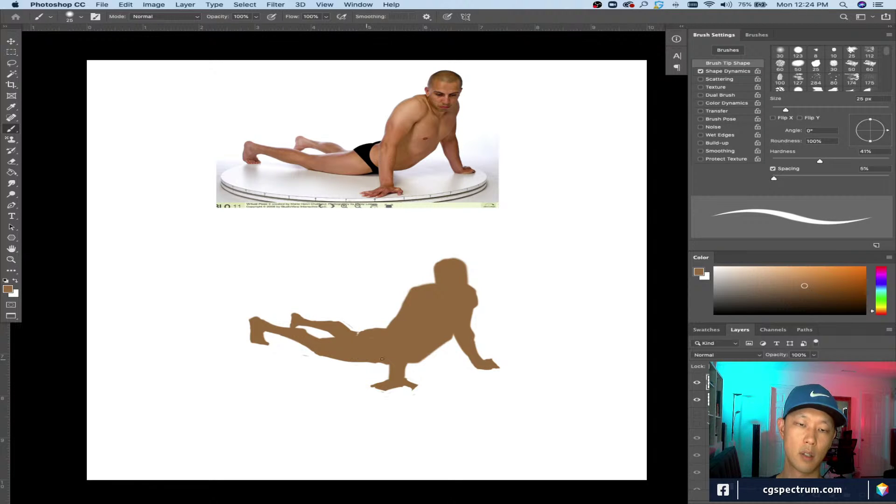
pyautogui.keyDown('alt'); pyautogui.click(367, 364); pyautogui.keyUp('alt')
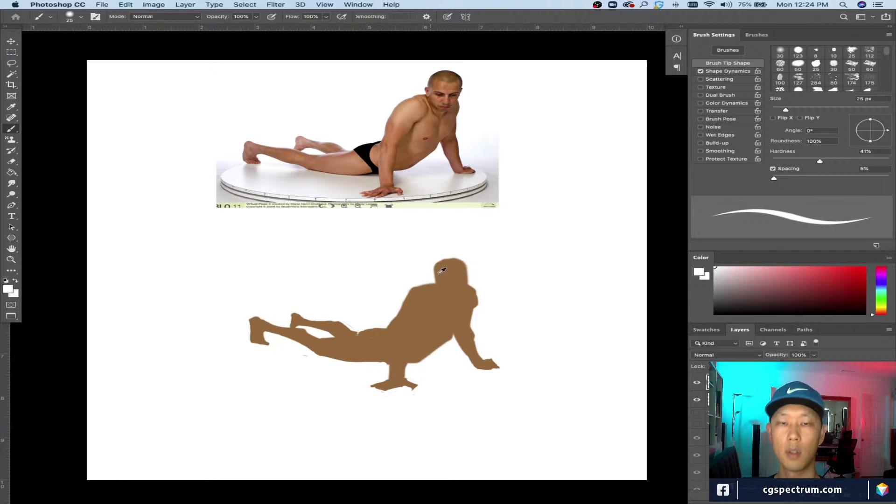
# Step: Add small ears on both sides of the head in the sampled brown, refining them with white and a 10 px brush
pyautogui.keyDown('alt'); pyautogui.click(437, 275); pyautogui.keyUp('alt')
pyautogui.press('[')
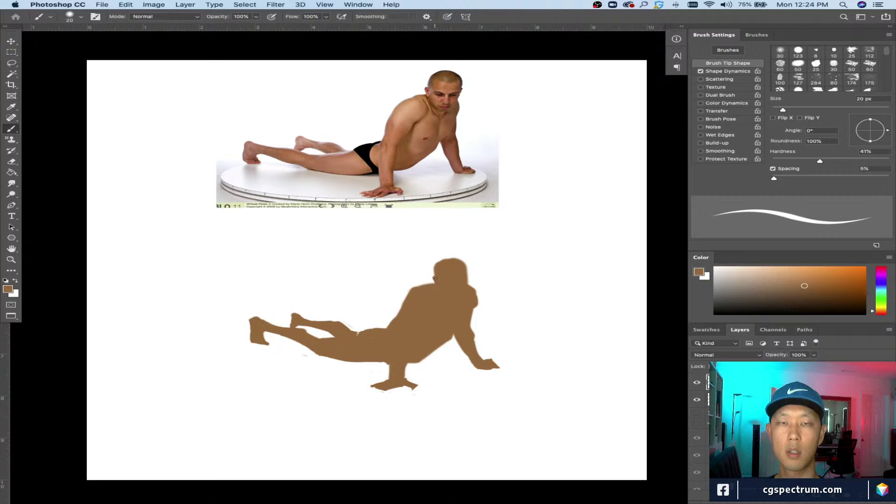
pyautogui.press('[')
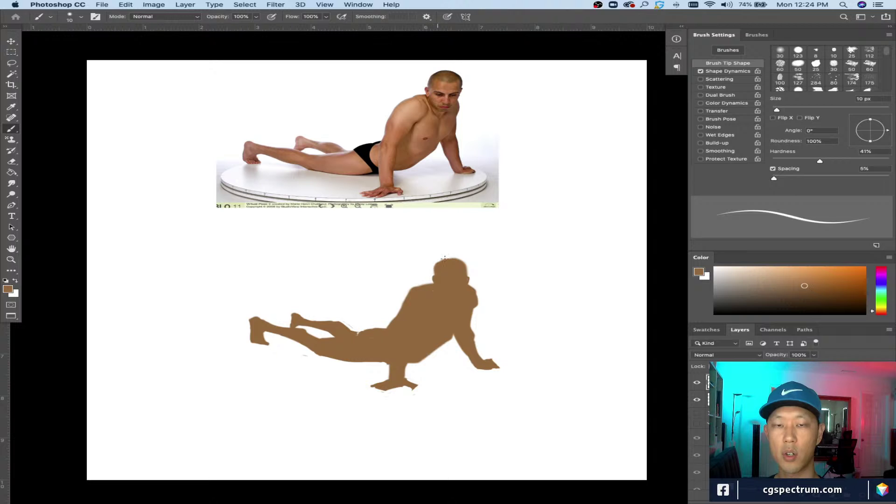
pyautogui.keyDown('alt'); pyautogui.click(475, 273); pyautogui.keyUp('alt')
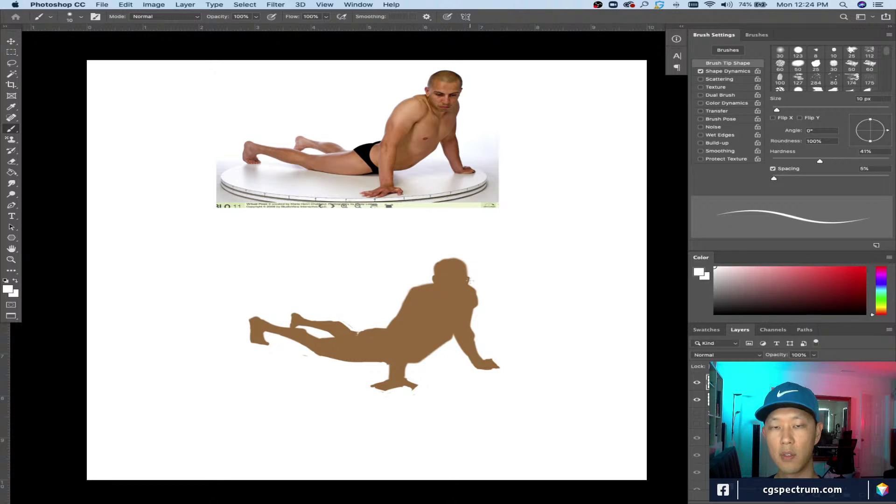
pyautogui.keyDown('alt'); pyautogui.click(468, 277); pyautogui.keyUp('alt')
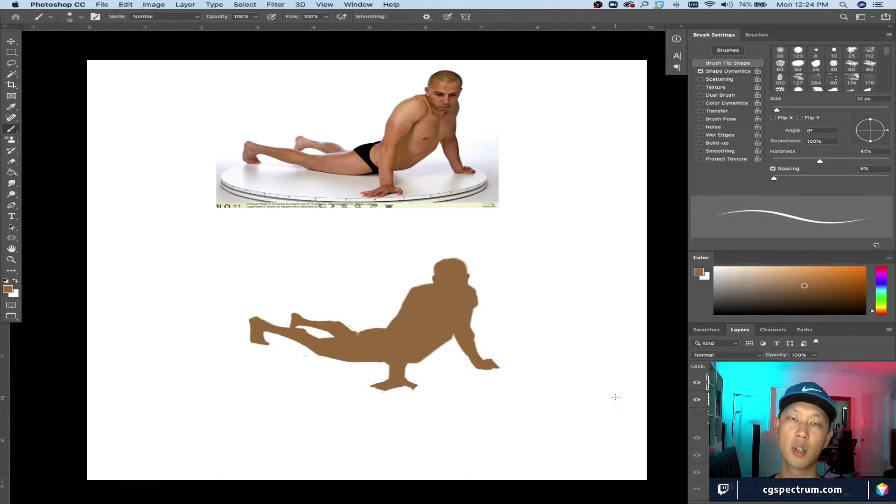
# Step: Round off the top of the head with sampled white and a 15 px brush, touching it up in brown
pyautogui.press(']')
pyautogui.keyDown('alt'); pyautogui.click(459, 258); pyautogui.keyUp('alt')
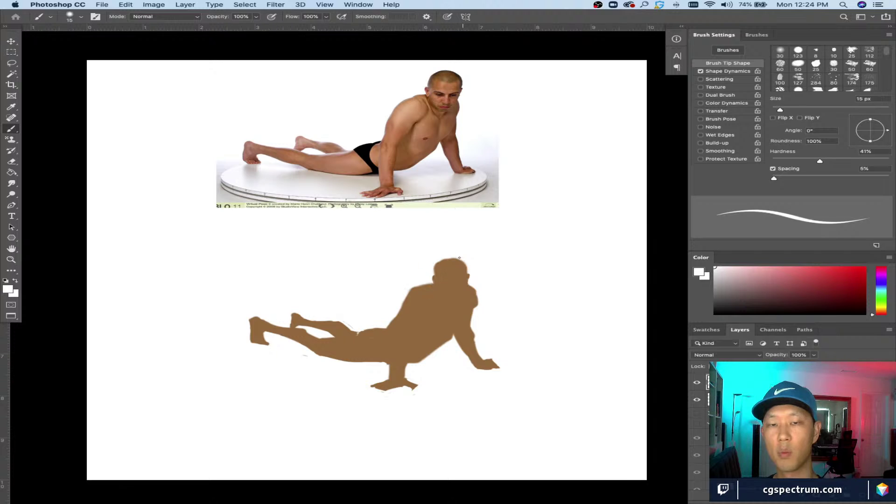
pyautogui.moveTo(465, 262); pyautogui.dragTo(451, 256)
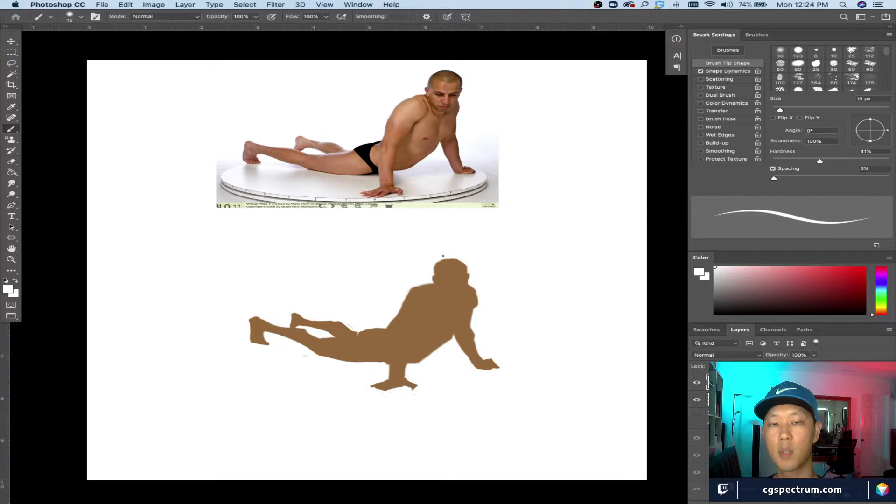
pyautogui.keyDown('alt'); pyautogui.click(453, 264); pyautogui.keyUp('alt')
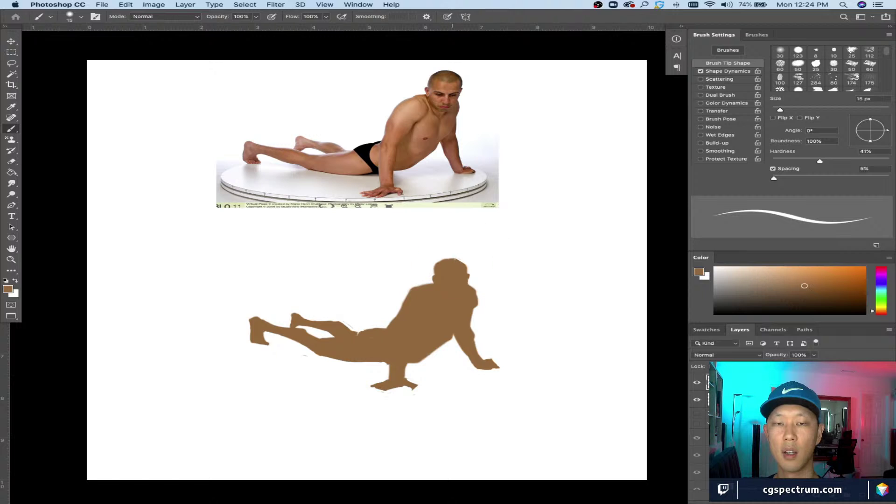
# Step: Clean up the shoulder contour with sampled white and a 20 px brush
pyautogui.press(']')
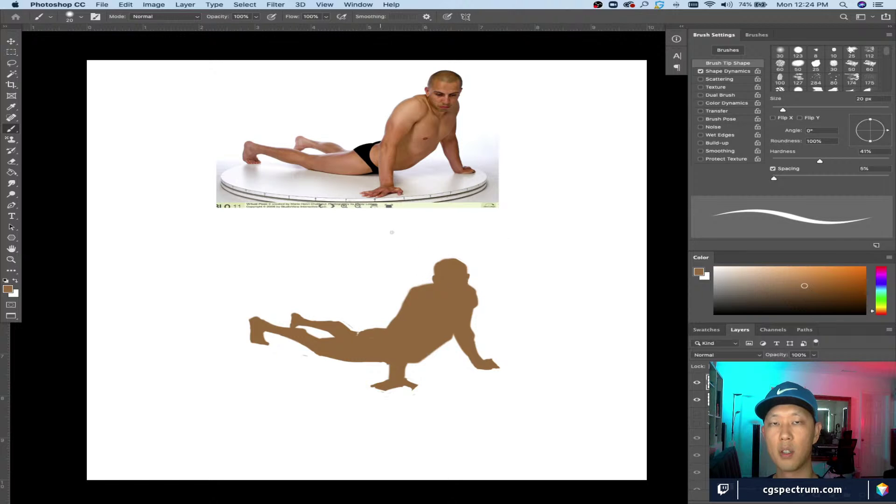
pyautogui.keyDown('alt'); pyautogui.click(424, 263); pyautogui.keyUp('alt')
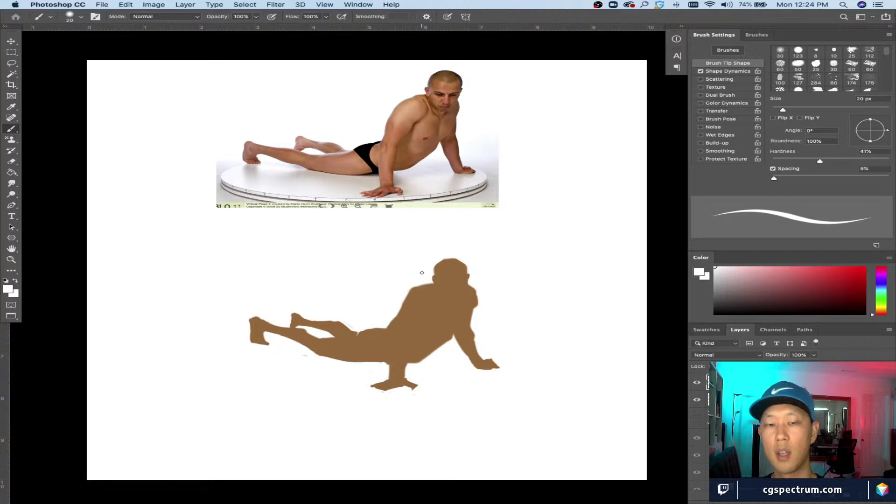
pyautogui.press('v')
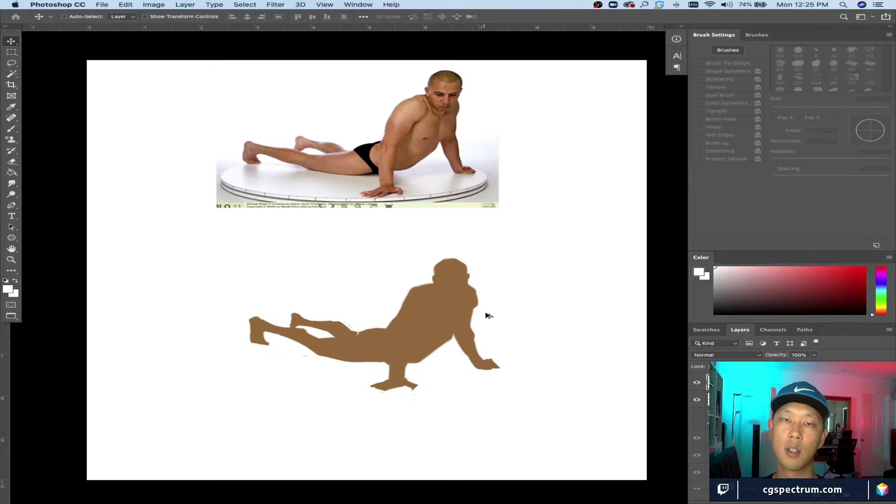
pyautogui.press('b')
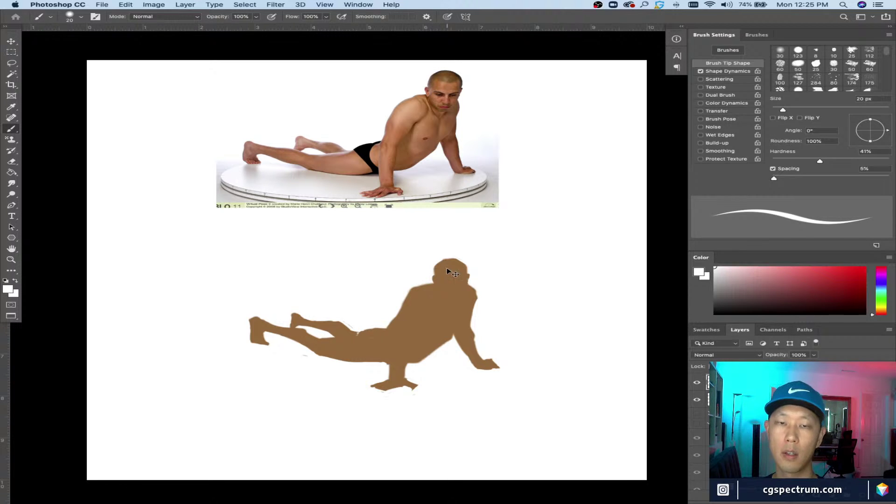
# Step: Fill the notch between the far leg and the buttocks in the sampled brown with a 20 px brush
pyautogui.press('super+equal')
pyautogui.press('super+minus')
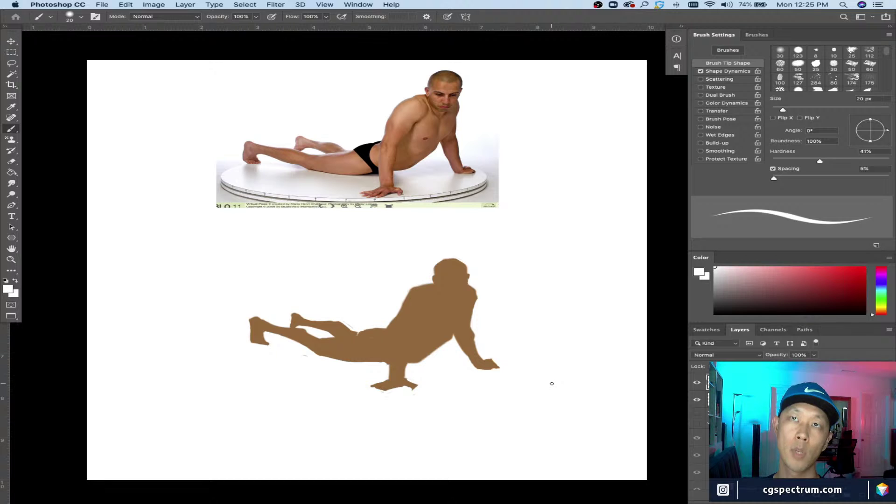
pyautogui.press('super+equal')
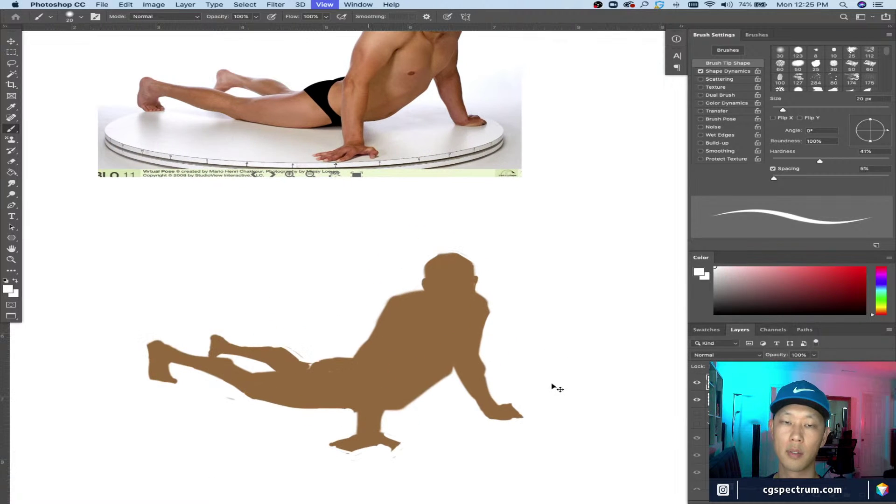
pyautogui.keyDown('alt'); pyautogui.click(328, 366); pyautogui.keyUp('alt')
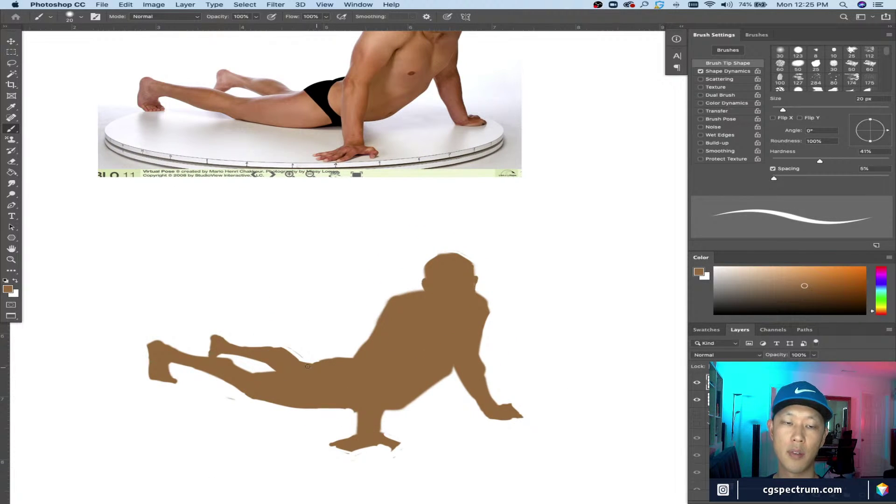
pyautogui.press('super+minus')
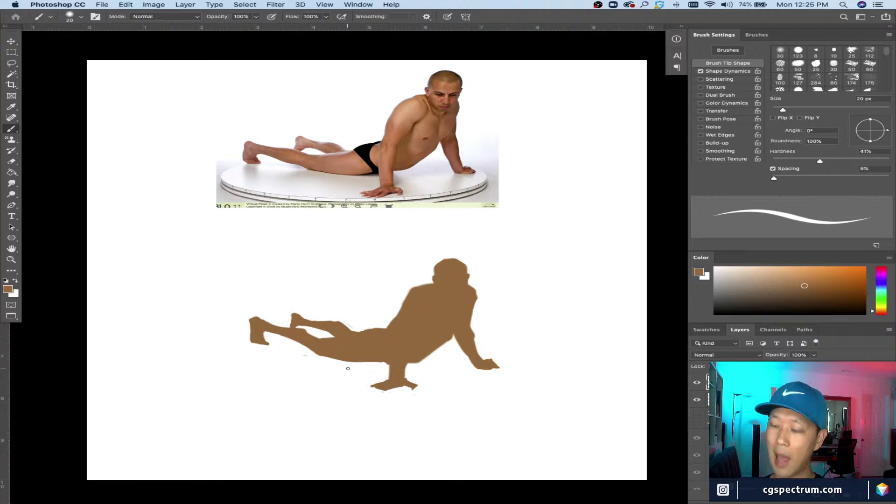
# Step: Trim the side of the head and the ear next to the far arm with sampled white, using 15 px and 10 px brushes
pyautogui.press('super+equal')
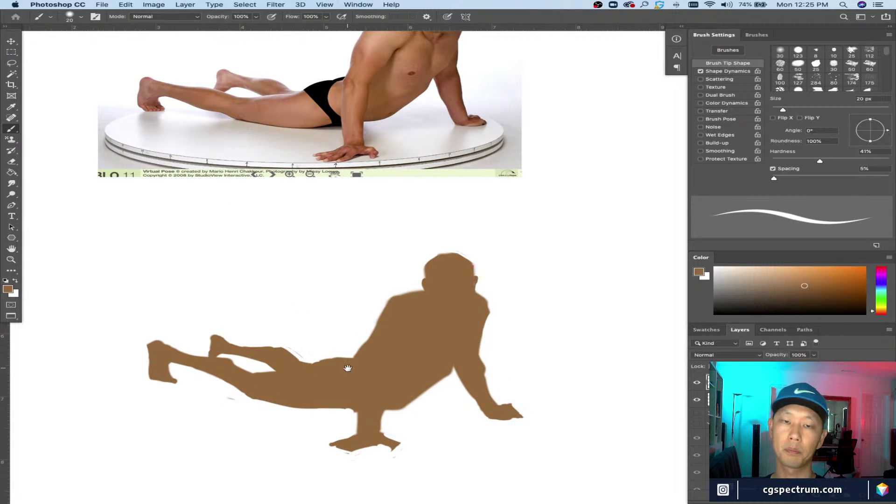
pyautogui.scroll(3, 500, 400)
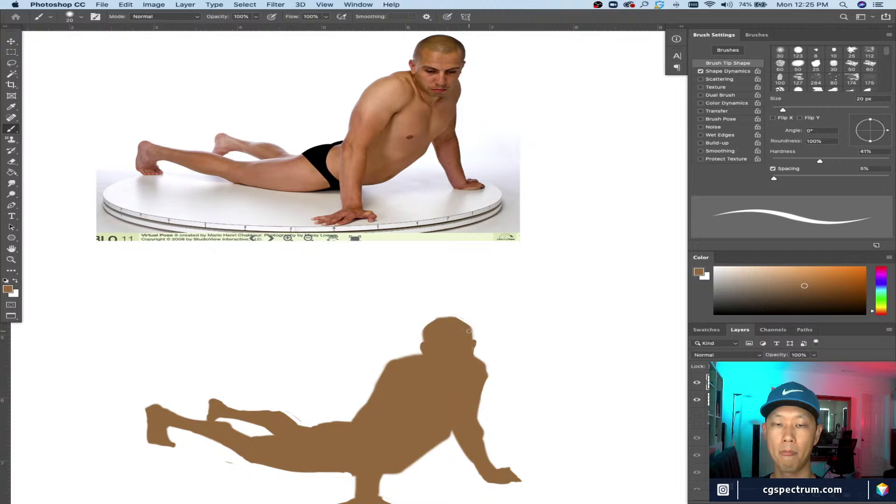
pyautogui.keyDown('alt'); pyautogui.click(473, 328); pyautogui.keyUp('alt')
pyautogui.press('[')
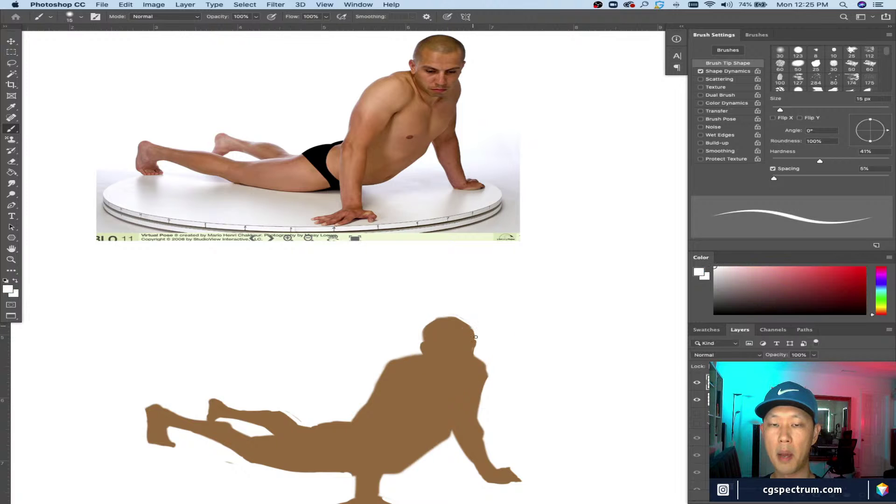
pyautogui.moveTo(476, 337); pyautogui.dragTo(471, 318)
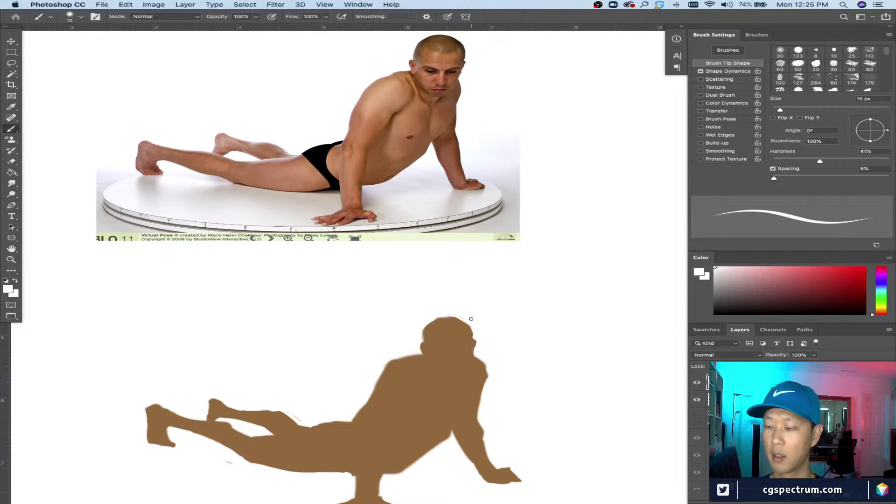
pyautogui.scroll(-2, 423, 369)
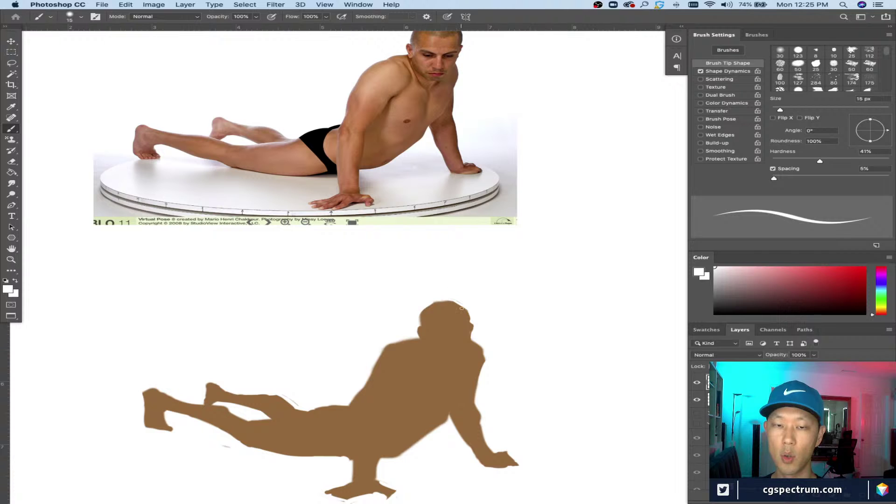
pyautogui.keyDown('alt'); pyautogui.click(465, 318); pyautogui.keyUp('alt')
pyautogui.press('[')
pyautogui.keyDown('alt'); pyautogui.click(473, 327); pyautogui.keyUp('alt')
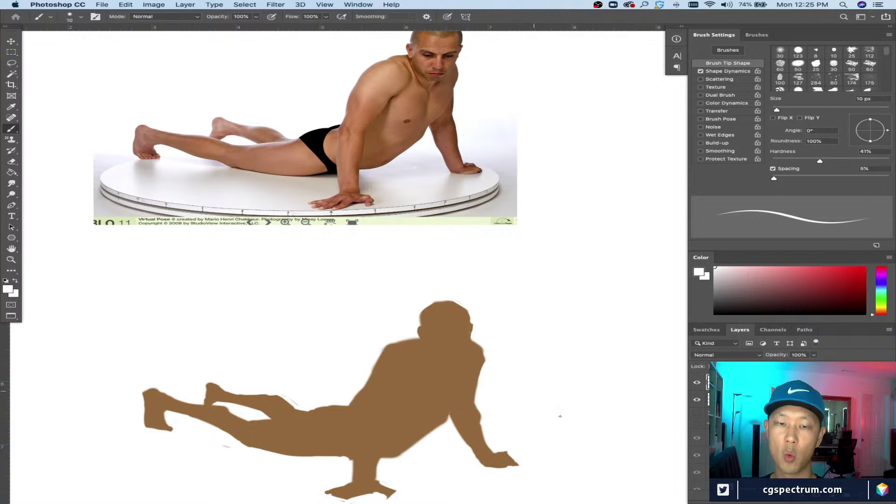
pyautogui.press('super+minus')
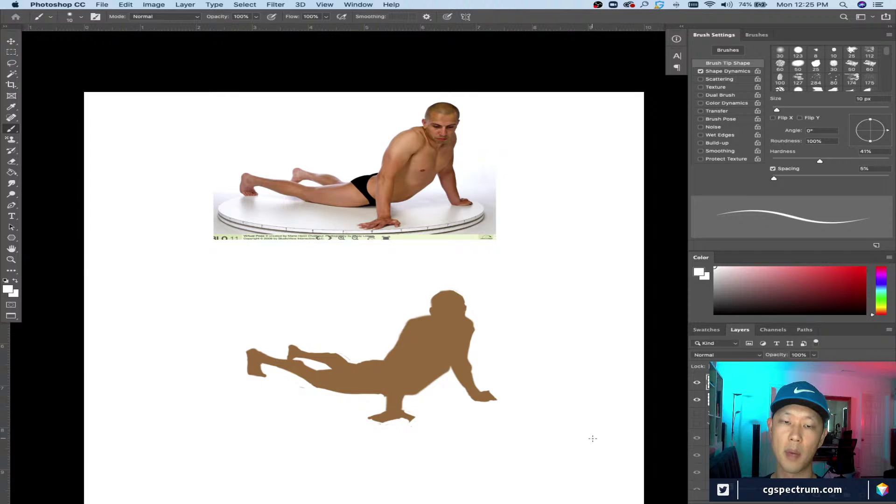
# Step: Save the document, and clean up the belly contour on both sides of the near supporting arm in white with a 15 px brush
pyautogui.press('super+s')
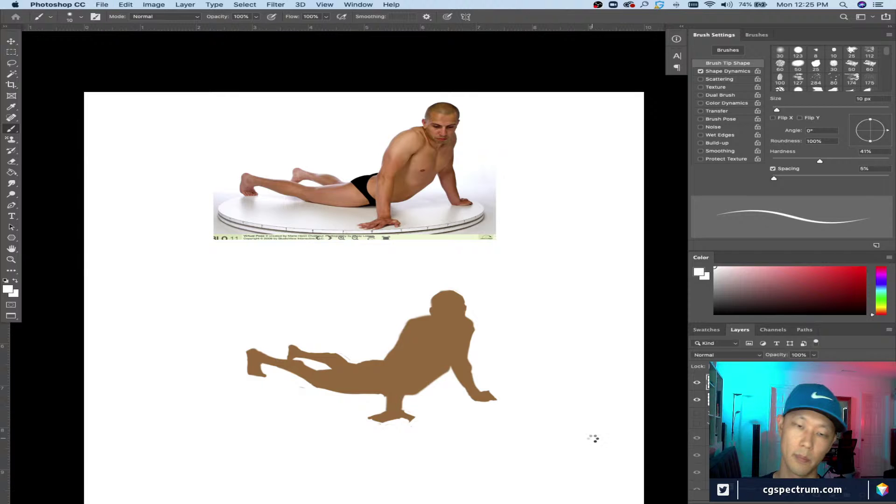
pyautogui.press('super+plus')
pyautogui.scroll(-3, 516, 371)
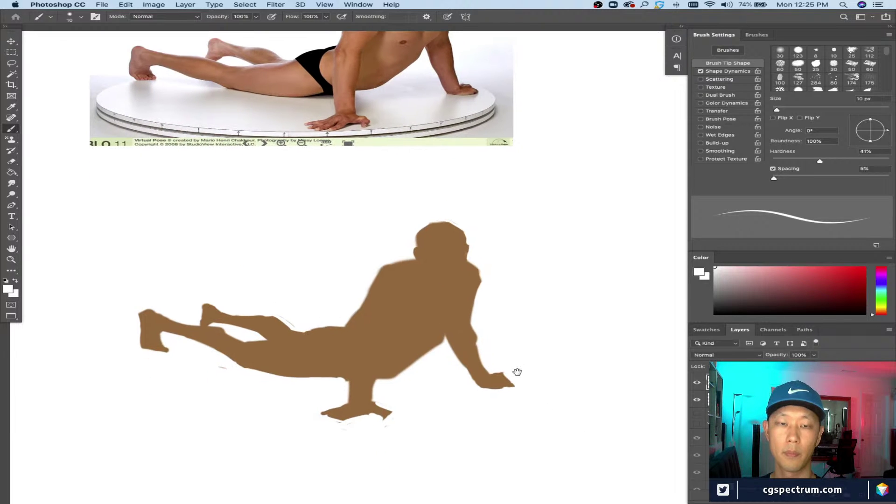
pyautogui.press(']')
pyautogui.moveTo(388, 378); pyautogui.dragTo(402, 374)
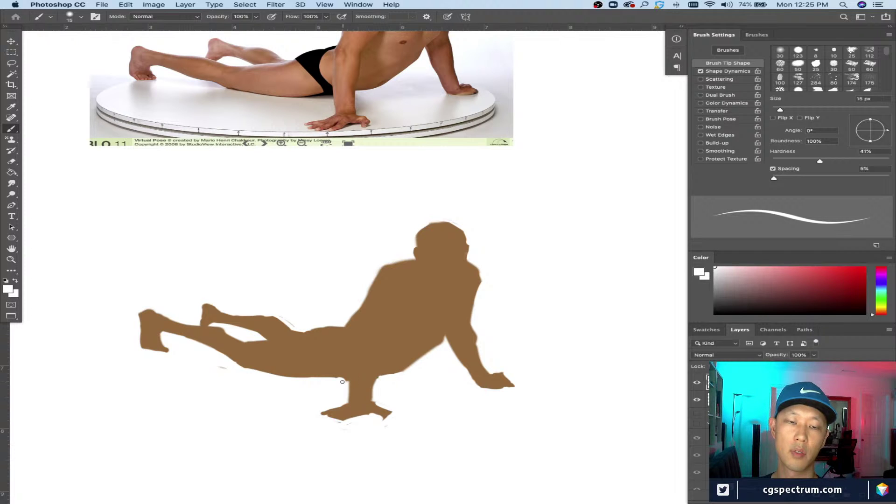
pyautogui.moveTo(340, 379); pyautogui.dragTo(352, 386)
pyautogui.press('super+minus')
pyautogui.press('super+minus')
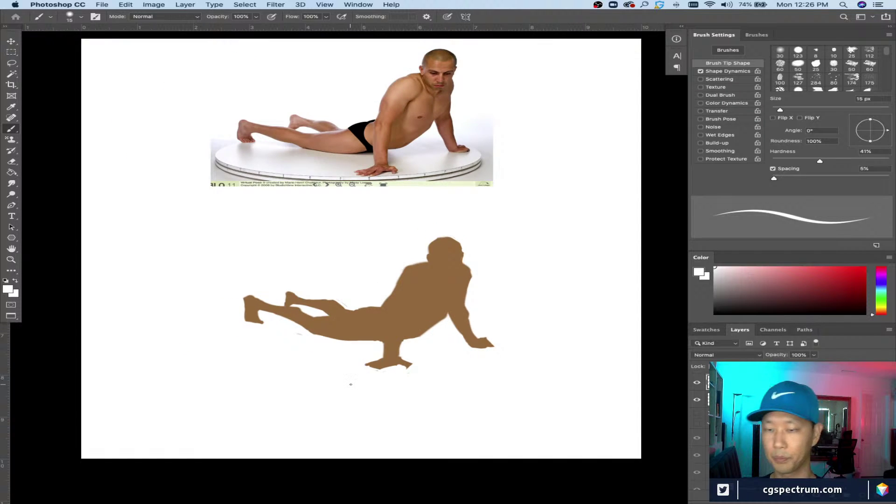
# Step: Compare the brown silhouette with the reference photo close up and in full view, toggling the top layer's visibility
pyautogui.press('super+plus')
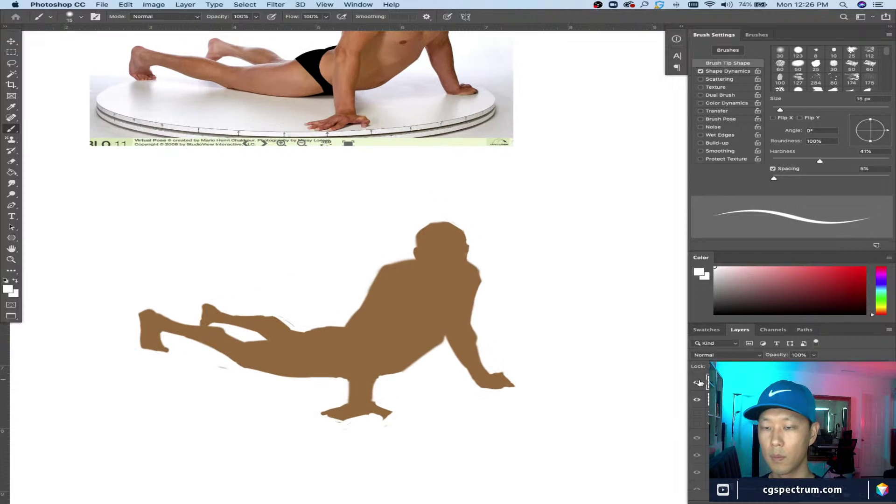
pyautogui.press('super+minus')
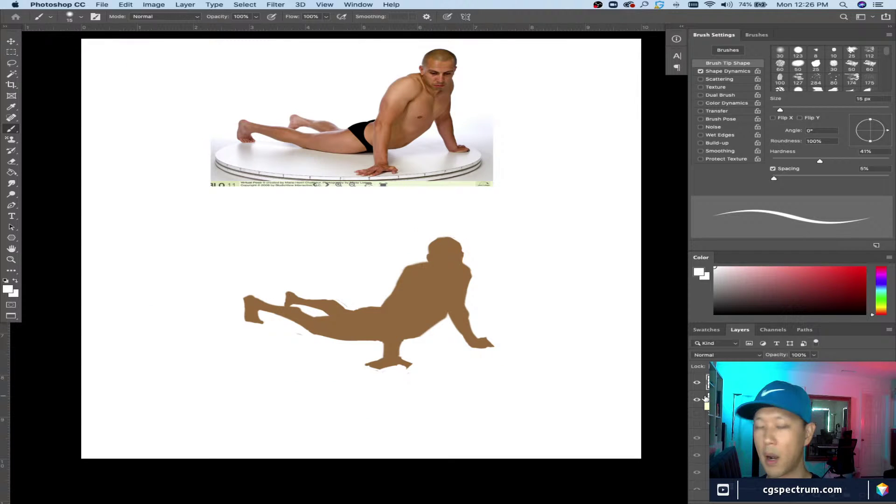
pyautogui.press('super+plus')
pyautogui.press('super+minus')
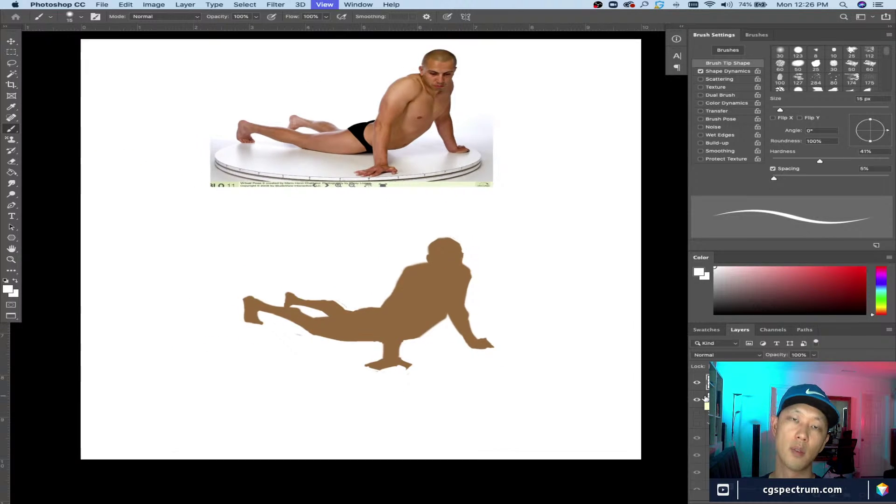
pyautogui.press('super+plus')
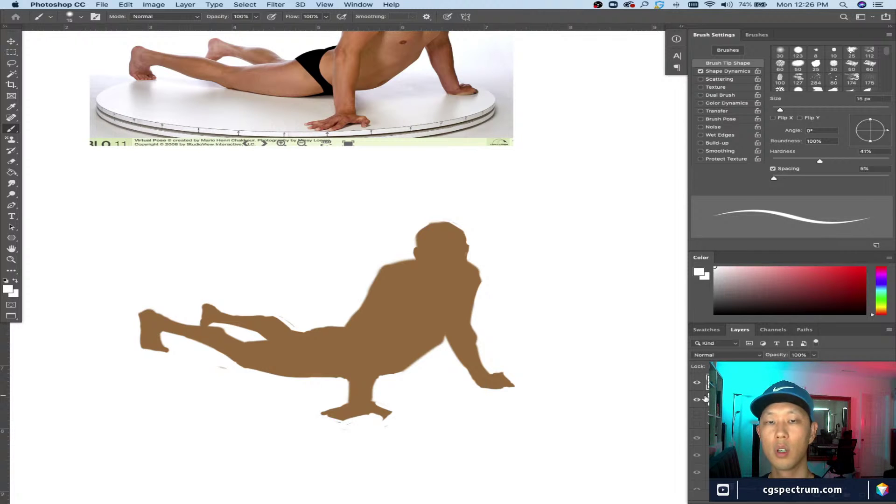
pyautogui.scroll(3, 388, 322)
pyautogui.scroll(-3, 404, 354)
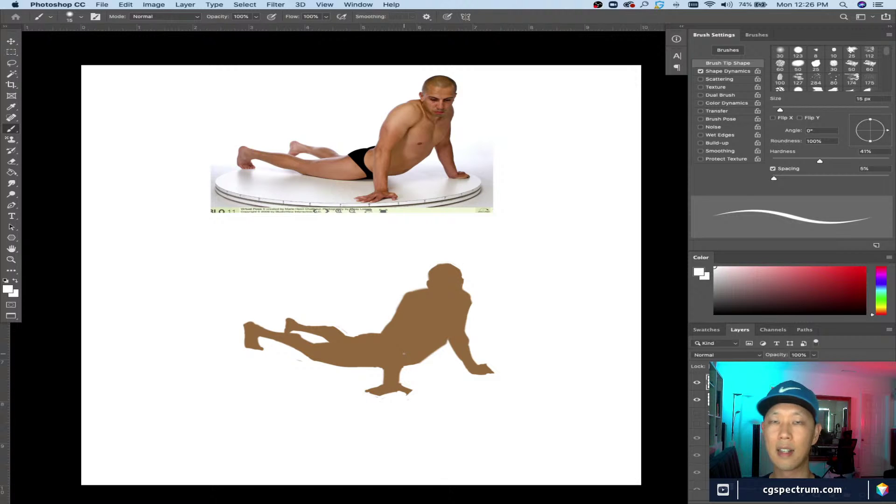
pyautogui.scroll(2, 404, 354)
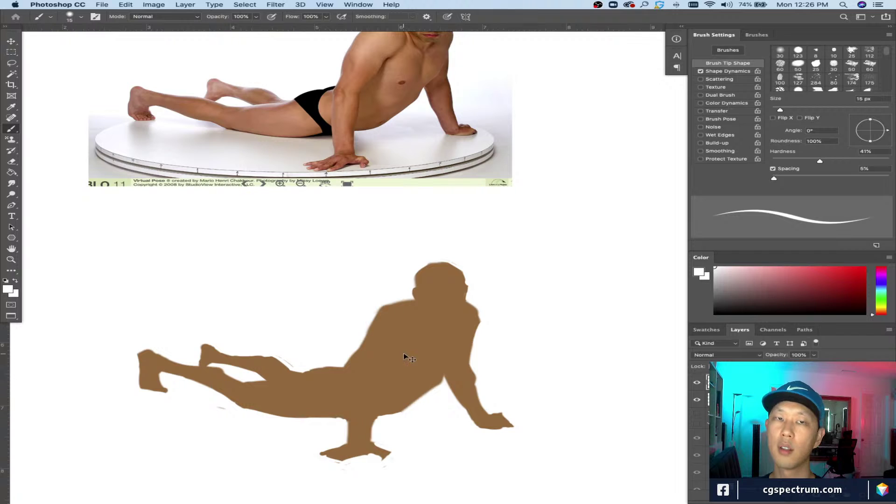
pyautogui.scroll(-2, 404, 354)
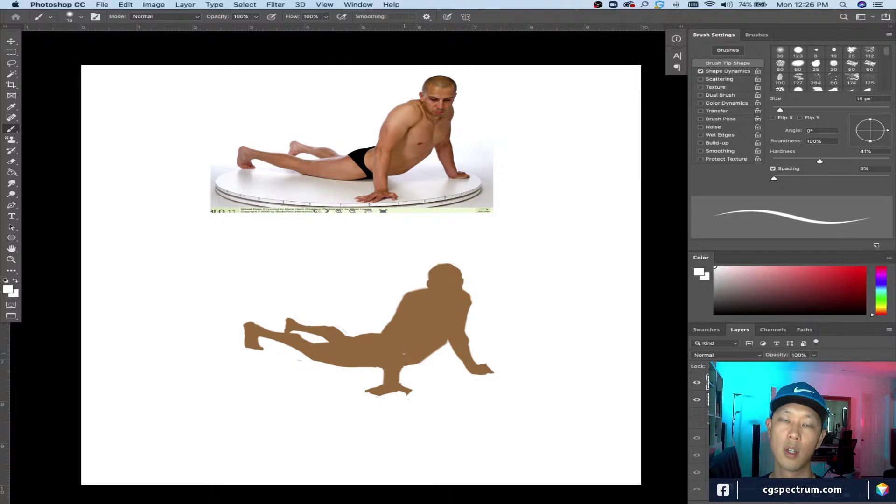
pyautogui.press('super+plus')
pyautogui.press('super+minus')
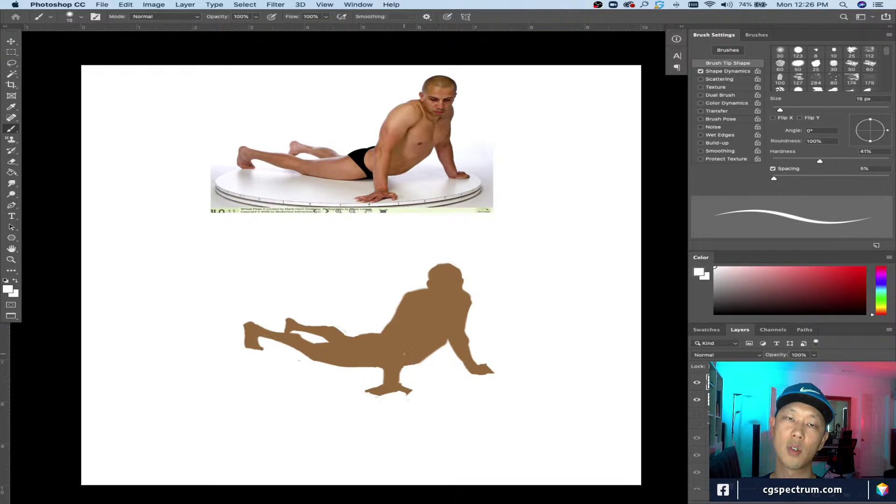
pyautogui.press('super+plus')
pyautogui.press('super+minus')
pyautogui.press('super+plus')
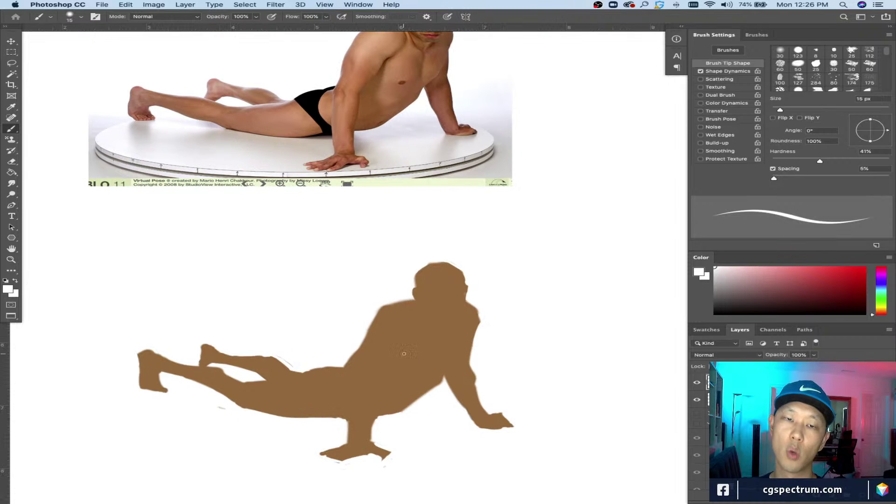
pyautogui.scroll(-1, 606, 411)
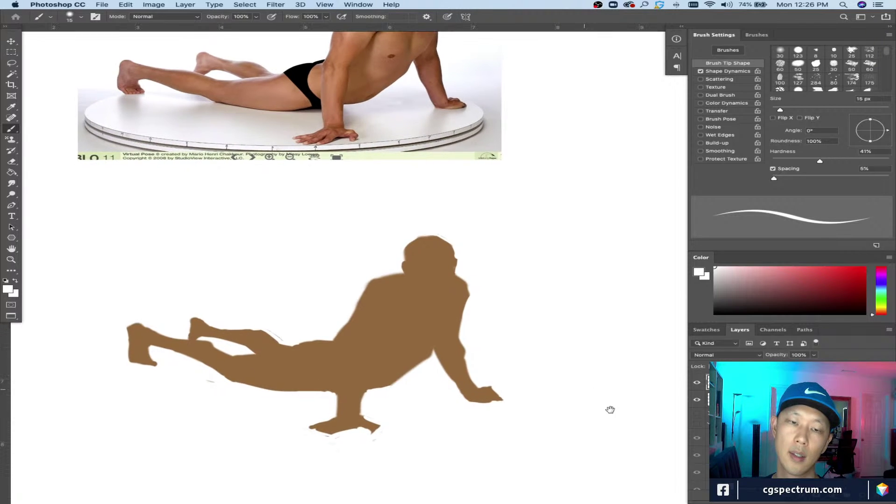
pyautogui.press('super+minus')
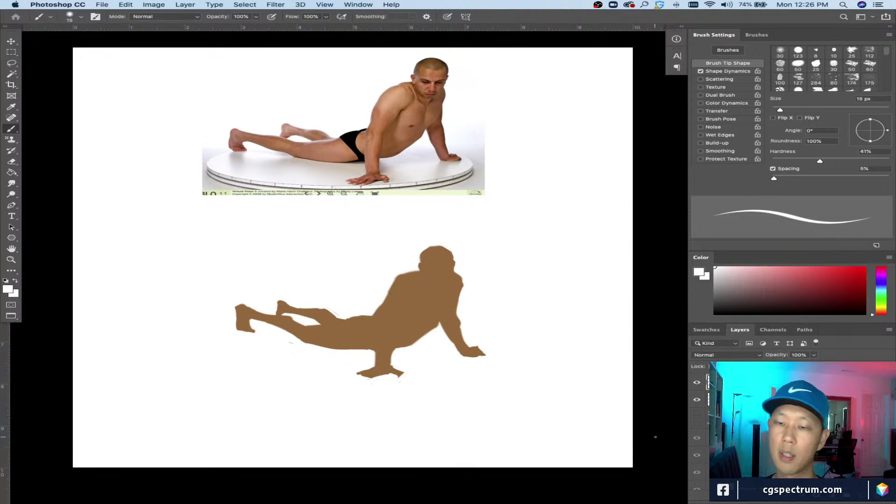
pyautogui.click(697, 382)
pyautogui.click(697, 382)
pyautogui.press('super+plus')
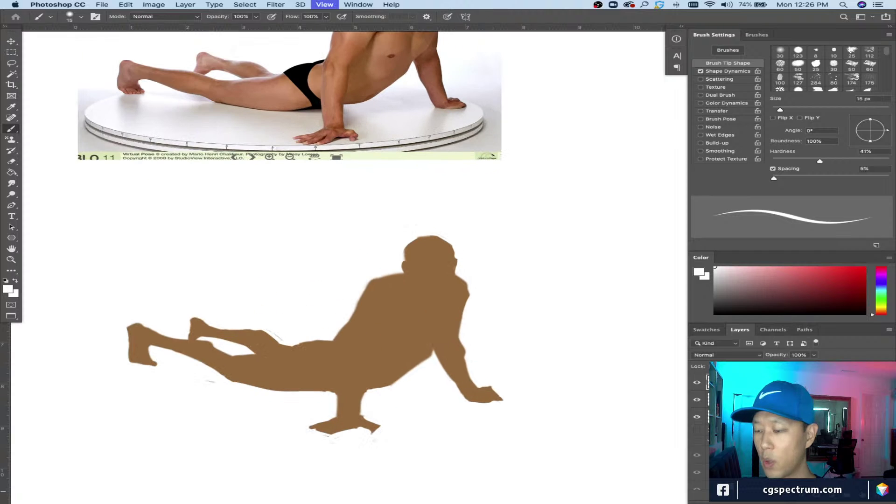
pyautogui.press('super+minus')
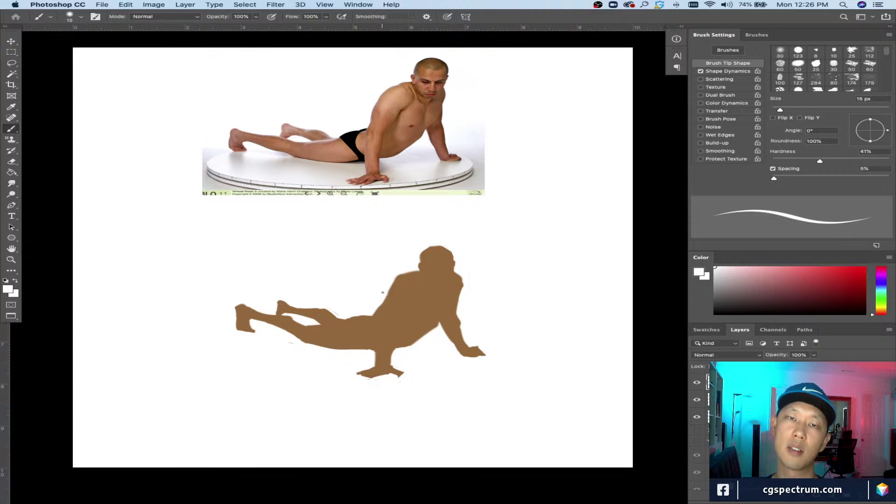
pyautogui.scroll(3, 383, 293)
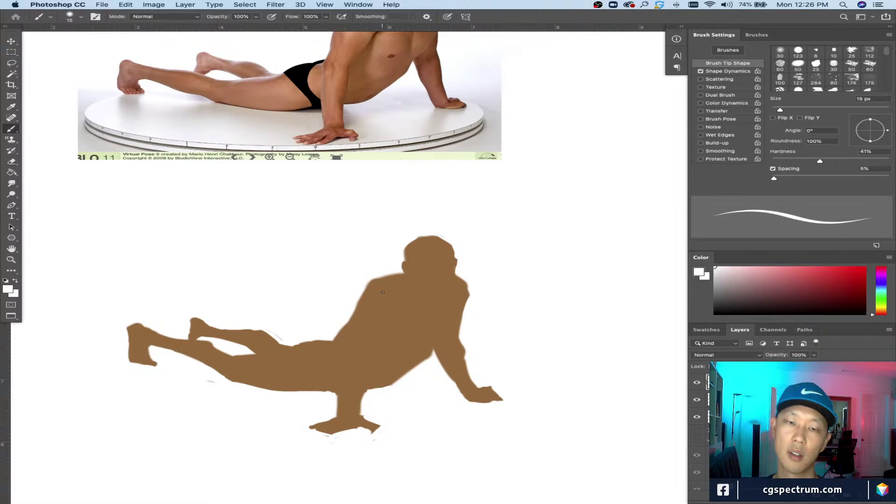
pyautogui.scroll(-2, 573, 411)
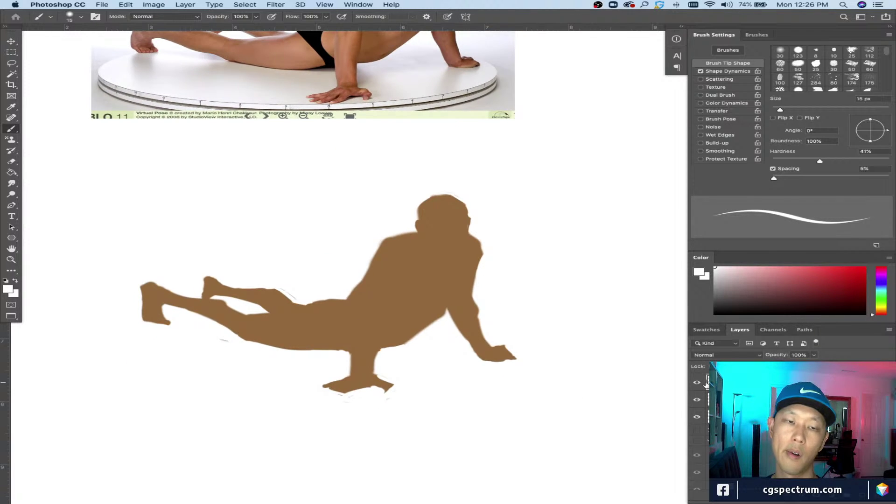
pyautogui.press('super+0')
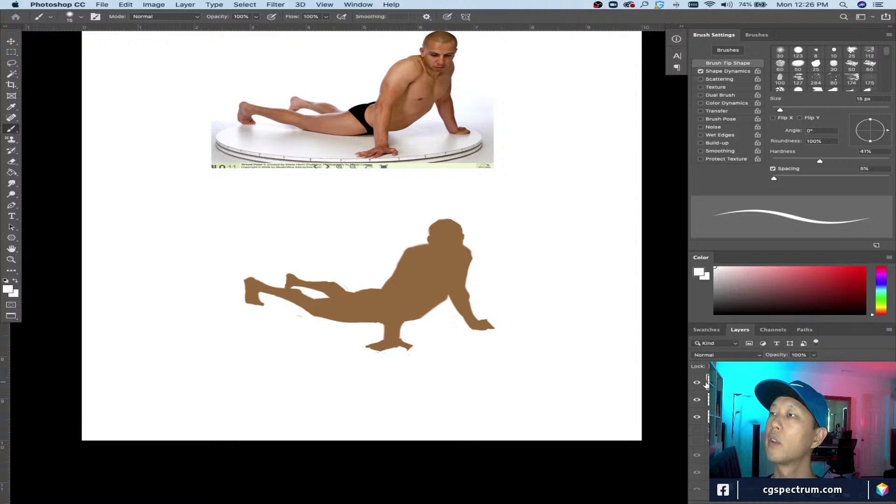
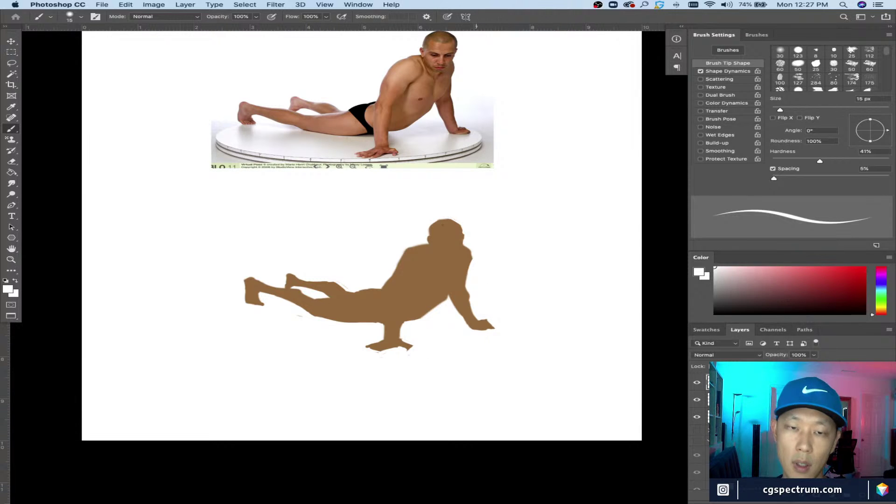
pyautogui.press('super+equal')
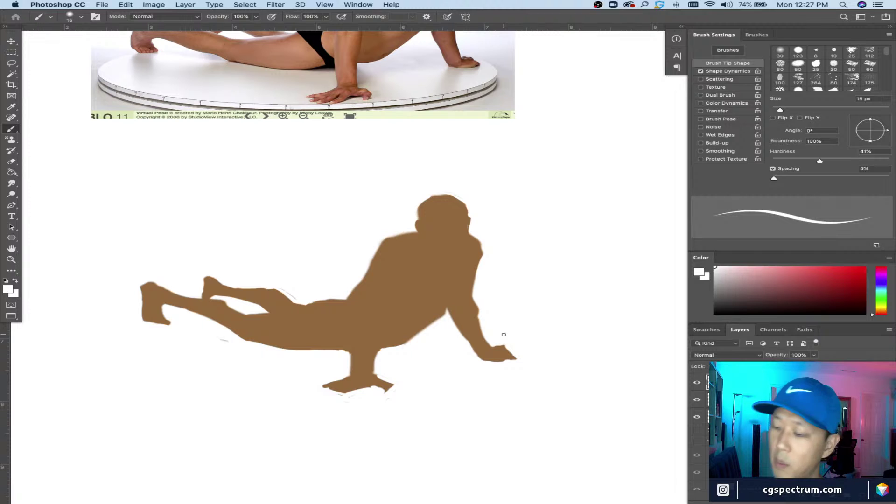
pyautogui.press('super+minus')
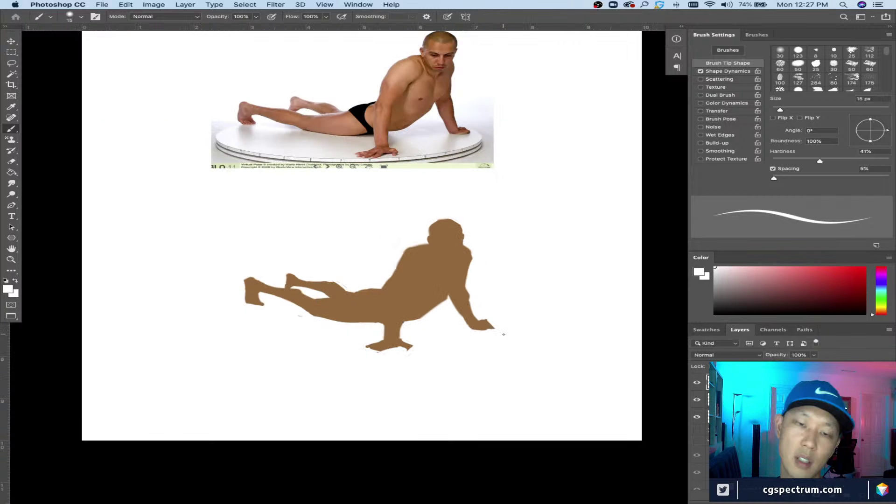
# Step: Add a new layer and sample the silhouette's brown as the painting colour
pyautogui.press('super+alt+shift+n')
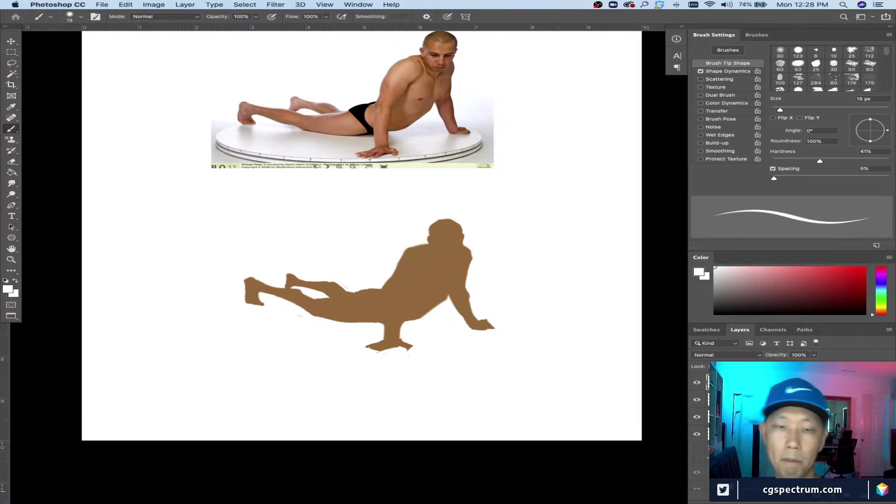
pyautogui.keyDown('alt'); pyautogui.click(424, 276); pyautogui.keyUp('alt')
pyautogui.moveTo(436, 347); pyautogui.dragTo(541, 387)
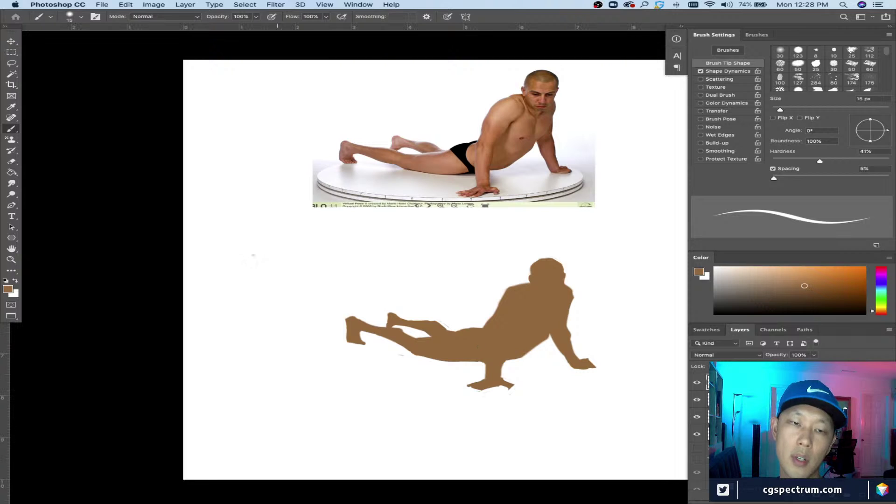
pyautogui.press(']')
pyautogui.press(']')
pyautogui.press(']')
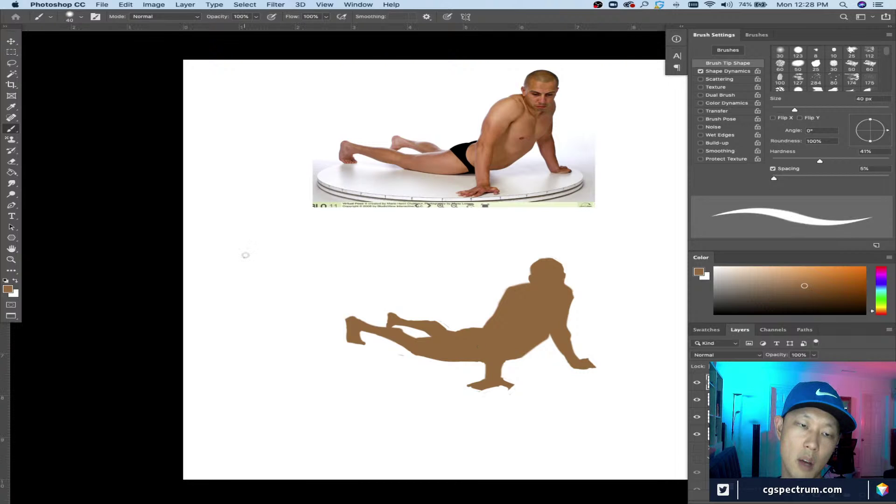
pyautogui.click(243, 257)
pyautogui.press('[')
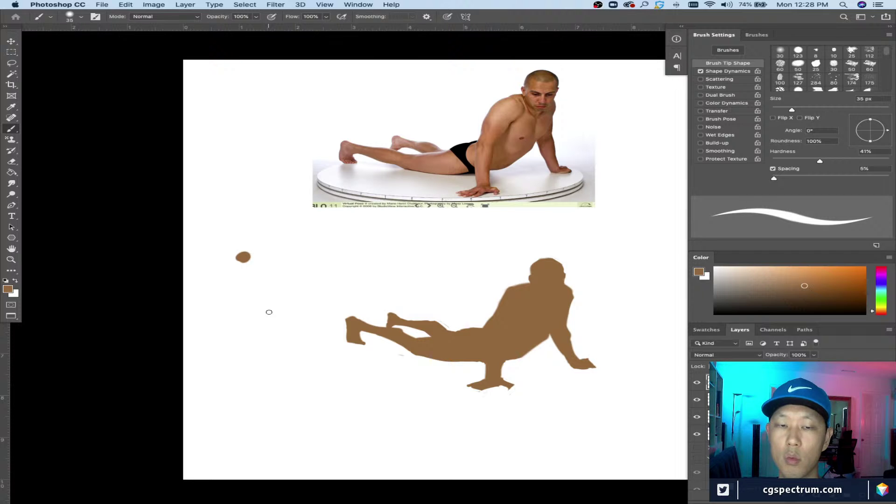
pyautogui.press('e')
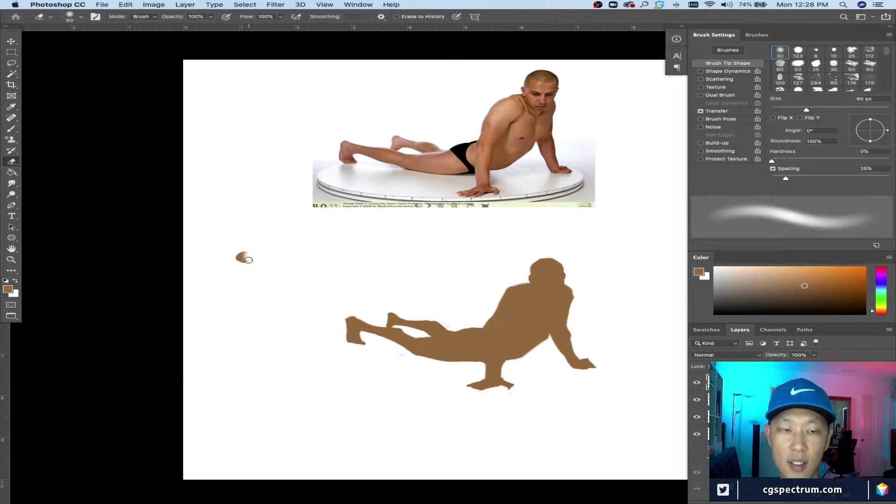
pyautogui.moveTo(242, 256); pyautogui.dragTo(230, 257)
pyautogui.press('b')
# Step: Paint a small brown crawling figure with outstretched arms and a spiky, tapering lower body below the large silhouette's feet, reducing the brush to 25 px
pyautogui.scroll(-3, 467, 397)
pyautogui.hscroll(2, 467, 397)
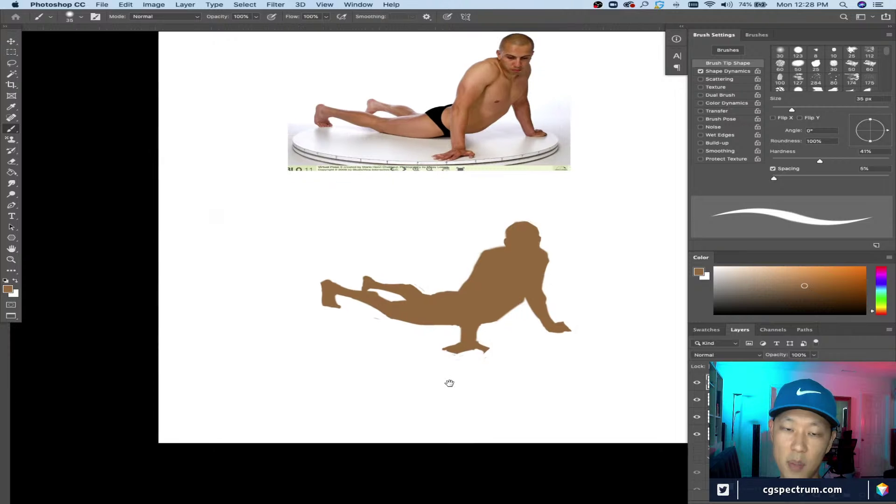
pyautogui.scroll(-2, 474, 385)
pyautogui.hscroll(2, 475, 384)
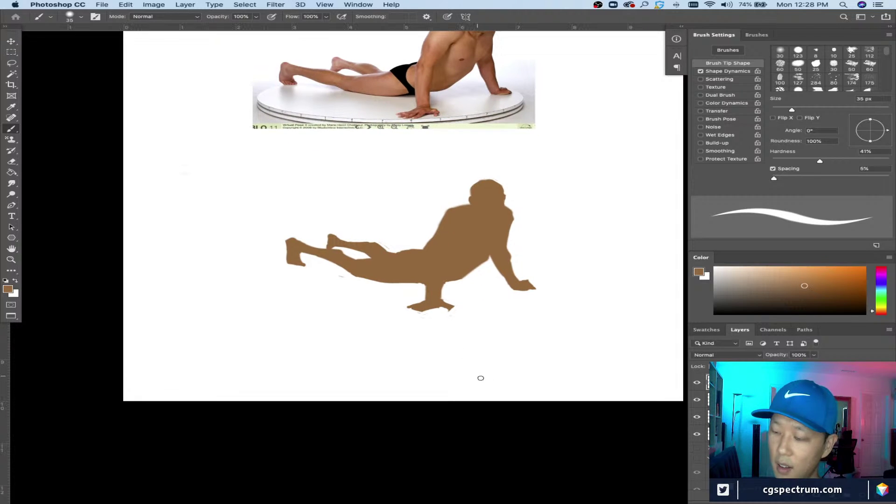
pyautogui.scroll(-1, 526, 364)
pyautogui.press('super+r')
pyautogui.moveTo(232, 296)
pyautogui.mouseDown()
pyautogui.moveTo(215, 316)
pyautogui.moveTo(229, 310)
pyautogui.moveTo(214, 317)
pyautogui.moveTo(238, 321)
pyautogui.moveTo(224, 311)
pyautogui.moveTo(226, 323)
pyautogui.moveTo(263, 330)
pyautogui.moveTo(240, 322)
pyautogui.mouseUp()
pyautogui.press(']')
pyautogui.press('[')
pyautogui.press('[')
pyautogui.press('[')
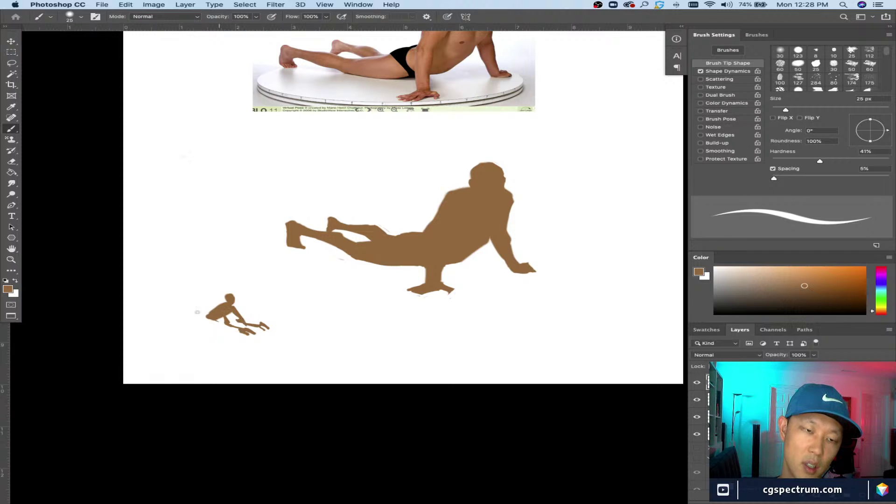
pyautogui.moveTo(207, 318)
pyautogui.mouseDown()
pyautogui.moveTo(173, 316)
pyautogui.moveTo(192, 316)
pyautogui.mouseUp()
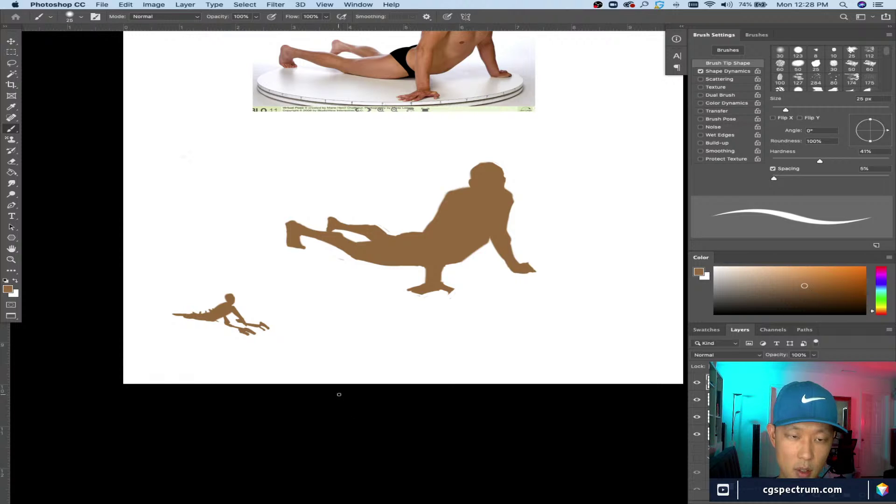
# Step: Paint a second small brown figure beside the first, with a head, torso, bent arm and tapering lower body, reducing the brush to 15 px
pyautogui.press(']')
pyautogui.moveTo(379, 333)
pyautogui.mouseDown()
pyautogui.moveTo(347, 308)
pyautogui.moveTo(334, 321)
pyautogui.moveTo(350, 316)
pyautogui.moveTo(357, 329)
pyautogui.moveTo(349, 317)
pyautogui.moveTo(357, 331)
pyautogui.moveTo(329, 339)
pyautogui.mouseUp()
pyautogui.press('super+r')
pyautogui.click(347, 308)
pyautogui.press('[')
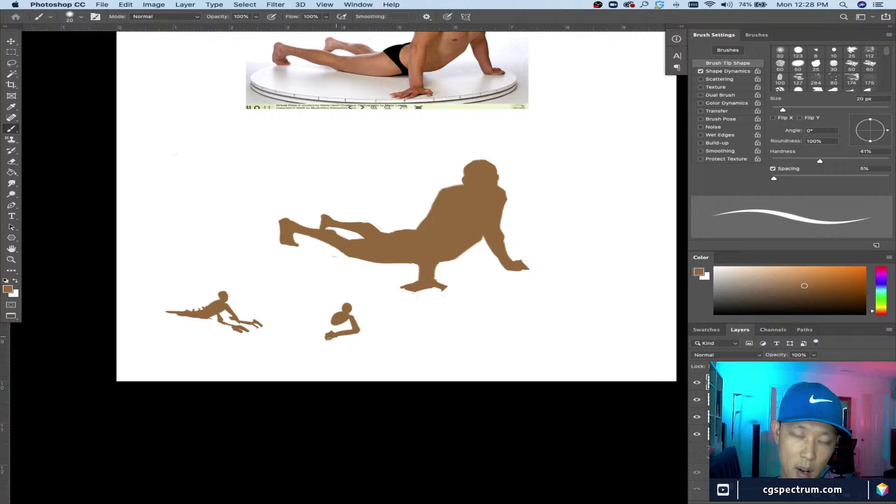
pyautogui.press('[')
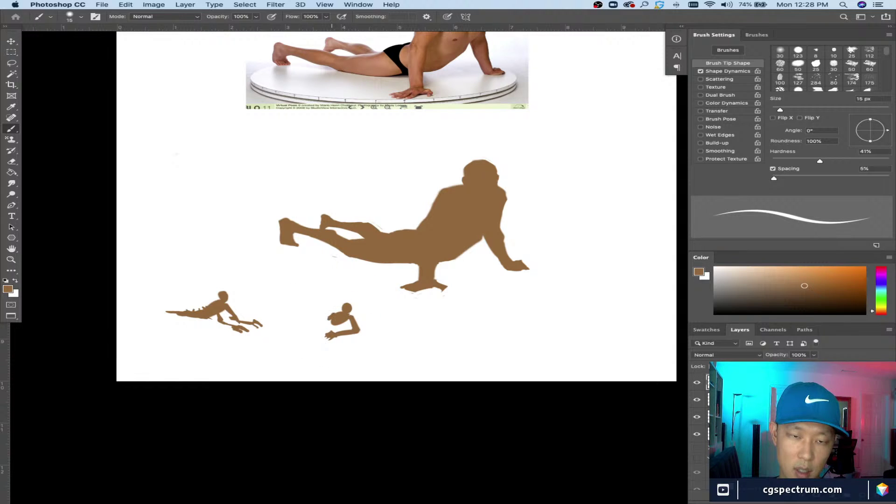
pyautogui.moveTo(330, 316)
pyautogui.mouseDown()
pyautogui.moveTo(323, 327)
pyautogui.moveTo(332, 324)
pyautogui.moveTo(315, 329)
pyautogui.moveTo(330, 324)
pyautogui.moveTo(299, 322)
pyautogui.moveTo(324, 322)
pyautogui.mouseUp()
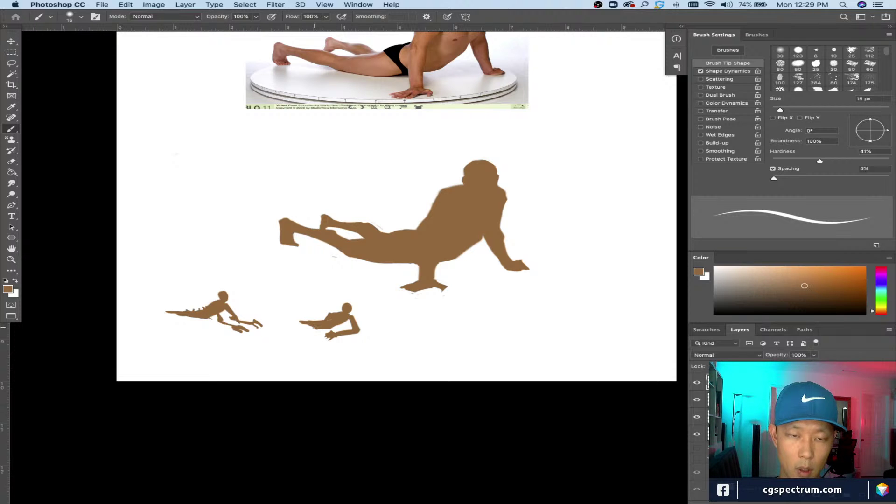
# Step: Paint long, thin legs on the second small figure, and sample the white background with the brush reduced to 8 px
pyautogui.moveTo(313, 328)
pyautogui.mouseDown()
pyautogui.moveTo(271, 319)
pyautogui.moveTo(312, 323)
pyautogui.moveTo(286, 321)
pyautogui.mouseUp()
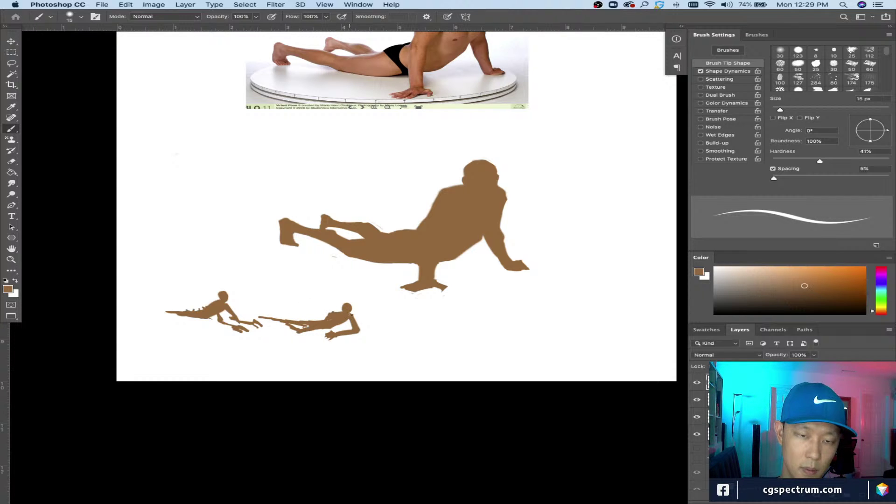
pyautogui.keyDown('alt'); pyautogui.click(322, 301); pyautogui.keyUp('alt')
pyautogui.press('[')
pyautogui.press('[')
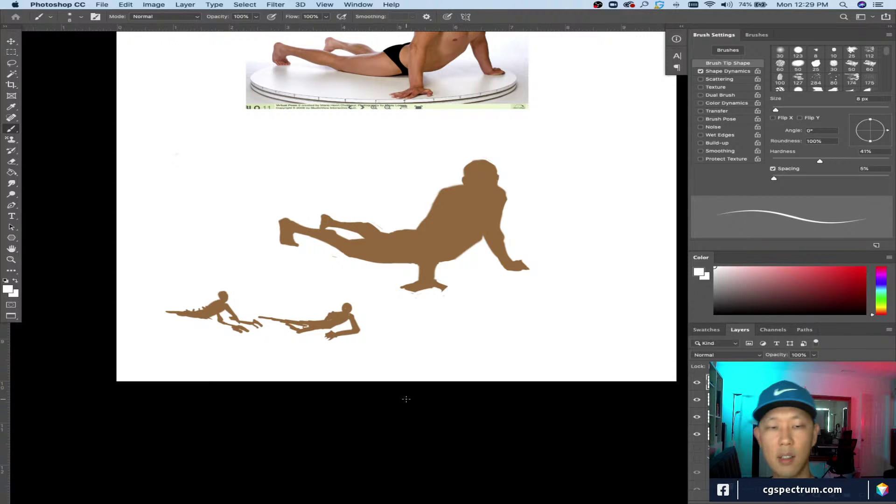
pyautogui.press('l')
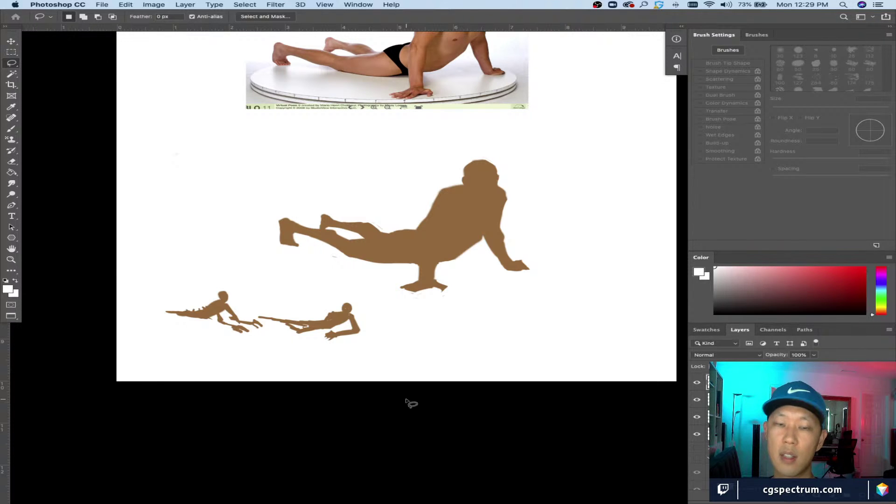
pyautogui.press('b')
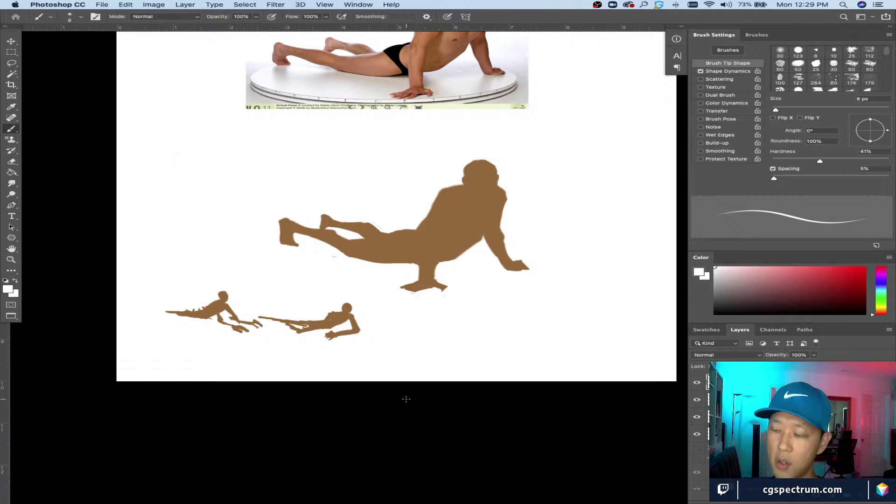
# Step: Sample the brown and paint a third small figure's head, torso and raised arm beneath the large silhouette's hand, using a 30 px and 25 px brush
pyautogui.keyDown('alt'); pyautogui.click(336, 318); pyautogui.keyUp('alt')
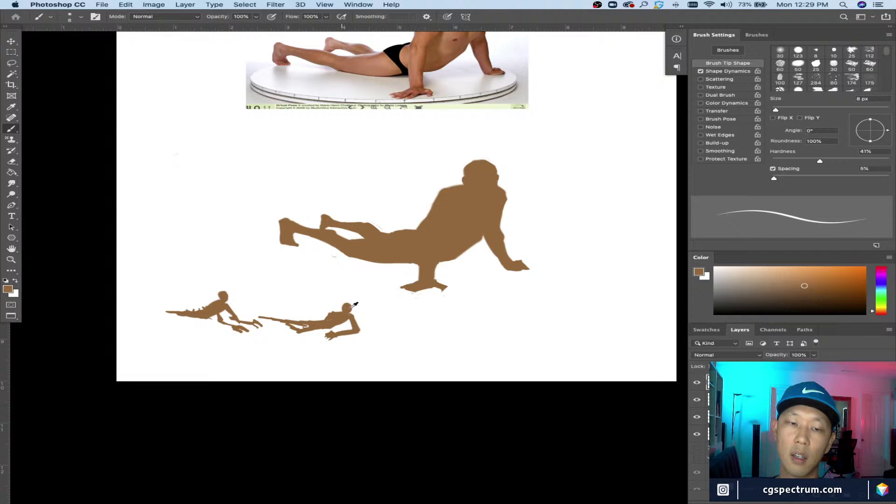
pyautogui.press(']')
pyautogui.press(']')
pyautogui.press(']')
pyautogui.press(']')
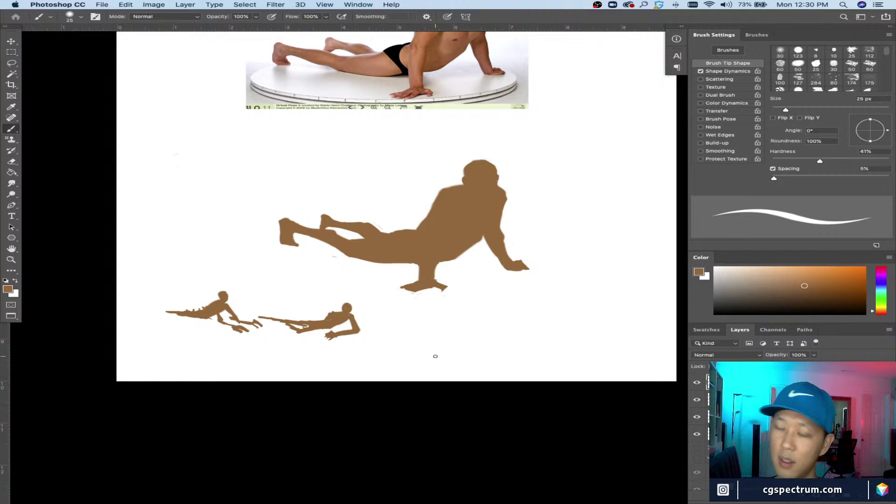
pyautogui.press(']')
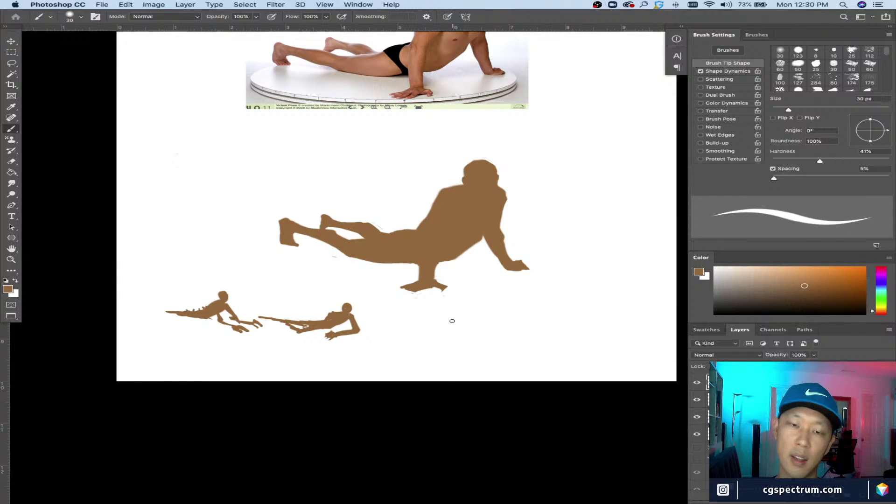
pyautogui.moveTo(454, 322); pyautogui.dragTo(404, 348)
pyautogui.press('[')
pyautogui.moveTo(453, 328)
pyautogui.mouseDown()
pyautogui.moveTo(471, 343)
pyautogui.moveTo(453, 347)
pyautogui.moveTo(475, 330)
pyautogui.mouseUp()
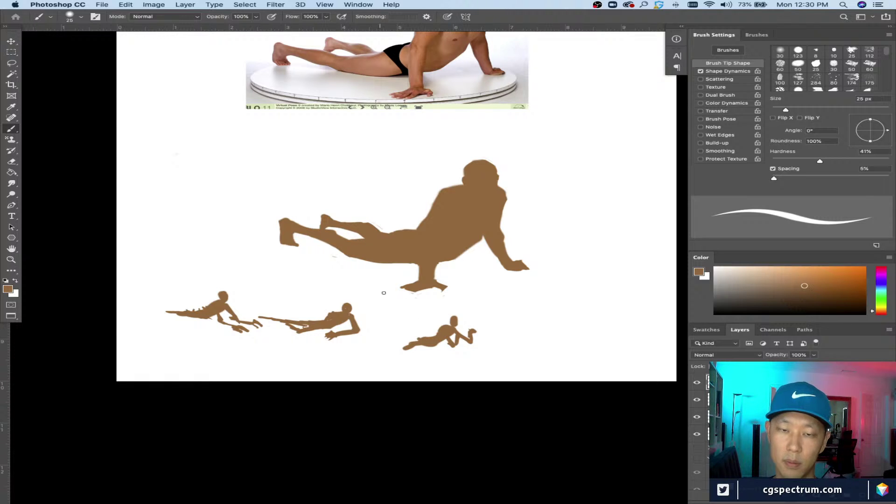
# Step: Paint bent legs with raised knees and a foot on the third small figure, raising the brush to 30 px
pyautogui.moveTo(422, 340)
pyautogui.mouseDown()
pyautogui.moveTo(415, 333)
pyautogui.moveTo(396, 345)
pyautogui.moveTo(434, 336)
pyautogui.moveTo(424, 327)
pyautogui.moveTo(410, 345)
pyautogui.moveTo(417, 349)
pyautogui.moveTo(405, 346)
pyautogui.mouseUp()
pyautogui.press(']')
pyautogui.press('x')
pyautogui.press('x')
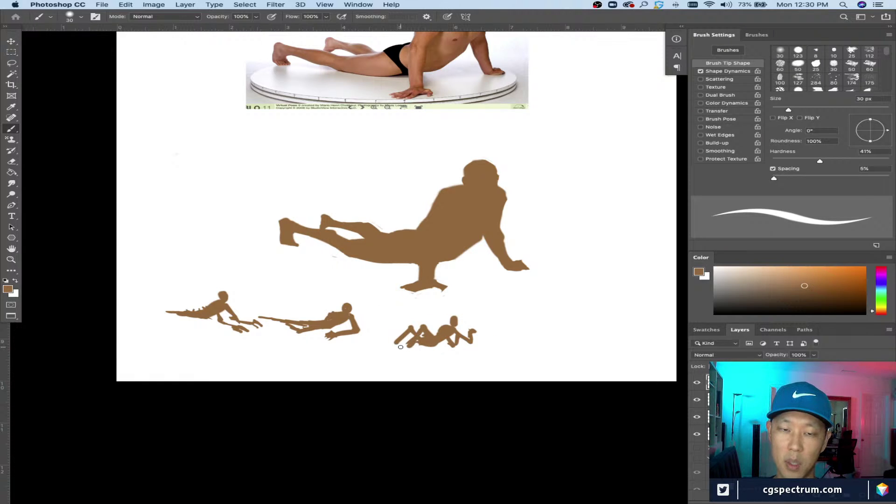
pyautogui.moveTo(400, 347)
pyautogui.mouseDown()
pyautogui.moveTo(384, 344)
pyautogui.moveTo(395, 346)
pyautogui.mouseUp()
# Step: Replace the third figure's raised arm with arms planted on the ground, and draw a small arrow above it pointing towards its feet
pyautogui.keyDown('alt'); pyautogui.click(472, 325); pyautogui.keyUp('alt')
pyautogui.moveTo(477, 329)
pyautogui.mouseDown()
pyautogui.moveTo(448, 330)
pyautogui.moveTo(461, 340)
pyautogui.moveTo(466, 331)
pyautogui.moveTo(454, 340)
pyautogui.moveTo(454, 327)
pyautogui.moveTo(465, 342)
pyautogui.moveTo(452, 343)
pyautogui.moveTo(472, 347)
pyautogui.moveTo(464, 332)
pyautogui.moveTo(474, 345)
pyautogui.moveTo(436, 341)
pyautogui.moveTo(450, 338)
pyautogui.moveTo(427, 316)
pyautogui.mouseUp()
pyautogui.press(']')
pyautogui.keyDown('alt'); pyautogui.click(452, 337); pyautogui.keyUp('alt')
pyautogui.press('[')
pyautogui.keyDown('alt'); pyautogui.click(473, 345); pyautogui.keyUp('alt')
pyautogui.keyDown('alt'); pyautogui.click(441, 335); pyautogui.keyUp('alt')
pyautogui.press('[')
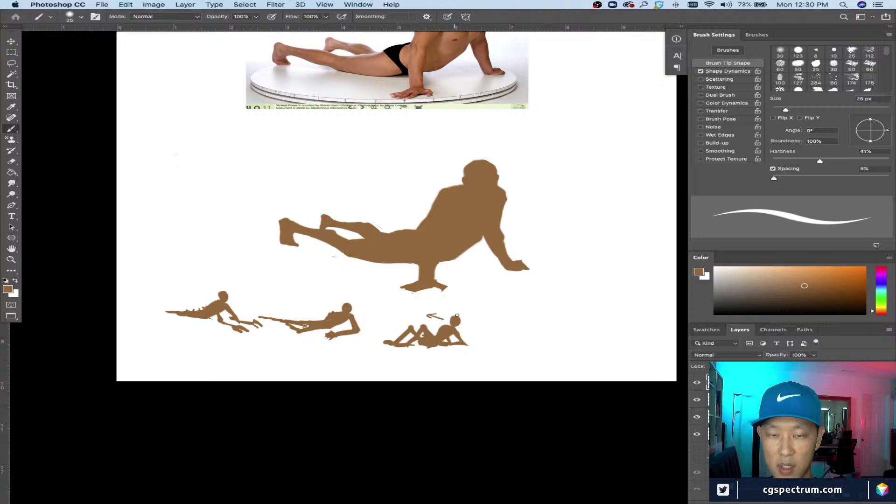
# Step: Paint out the arrow above the third figure and draw one in front of its face pointing away from the body, using a 20 px brush
pyautogui.press('[')
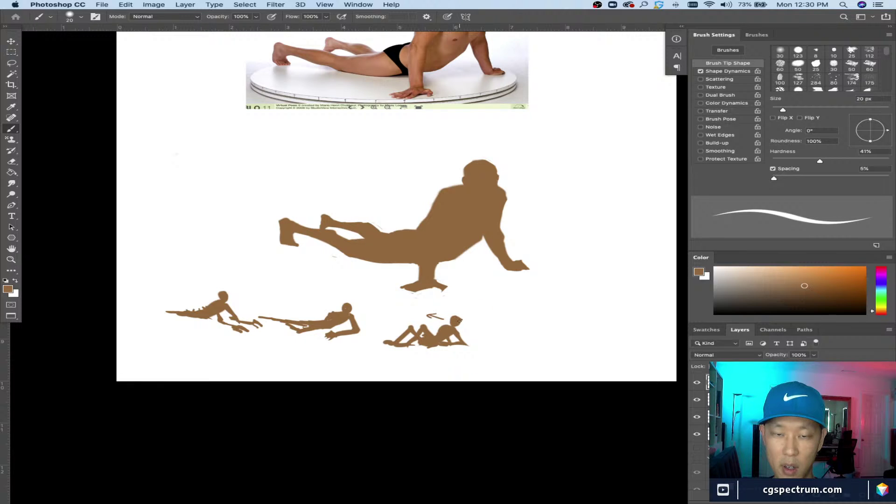
pyautogui.keyDown('alt'); pyautogui.click(431, 310); pyautogui.keyUp('alt')
pyautogui.moveTo(443, 318)
pyautogui.mouseDown()
pyautogui.moveTo(428, 316)
pyautogui.moveTo(485, 322)
pyautogui.mouseUp()
pyautogui.keyDown('alt'); pyautogui.click(456, 322); pyautogui.keyUp('alt')
pyautogui.keyDown('alt'); pyautogui.click(452, 325); pyautogui.keyUp('alt')
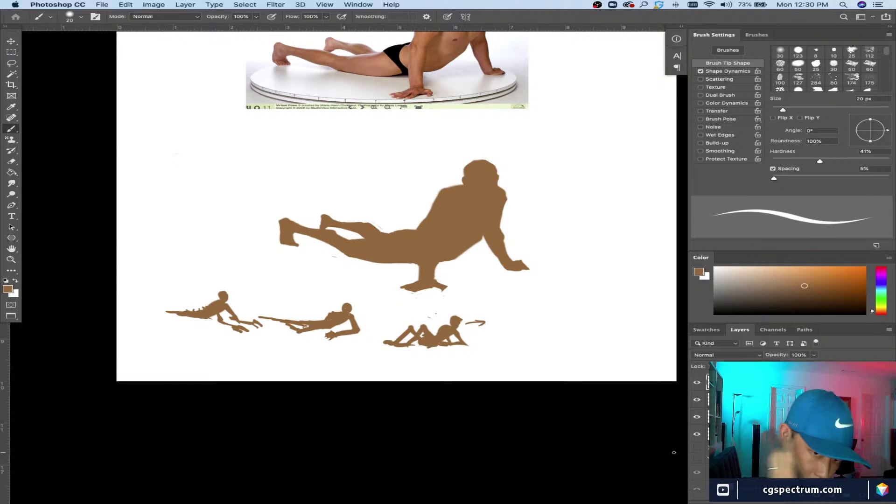
# Step: Reshape the third figure's head into a profile facing the arrow, alternating sampled brown and white and reducing the brush to 15 px
pyautogui.keyDown('alt'); pyautogui.click(449, 316); pyautogui.keyUp('alt')
pyautogui.keyDown('alt'); pyautogui.click(461, 318); pyautogui.keyUp('alt')
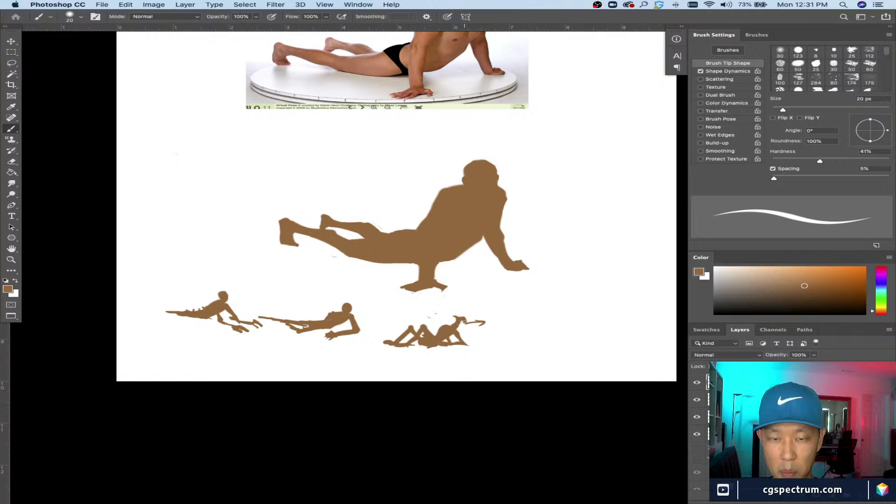
pyautogui.keyDown('alt'); pyautogui.click(455, 318); pyautogui.keyUp('alt')
pyautogui.moveTo(471, 314); pyautogui.dragTo(476, 315)
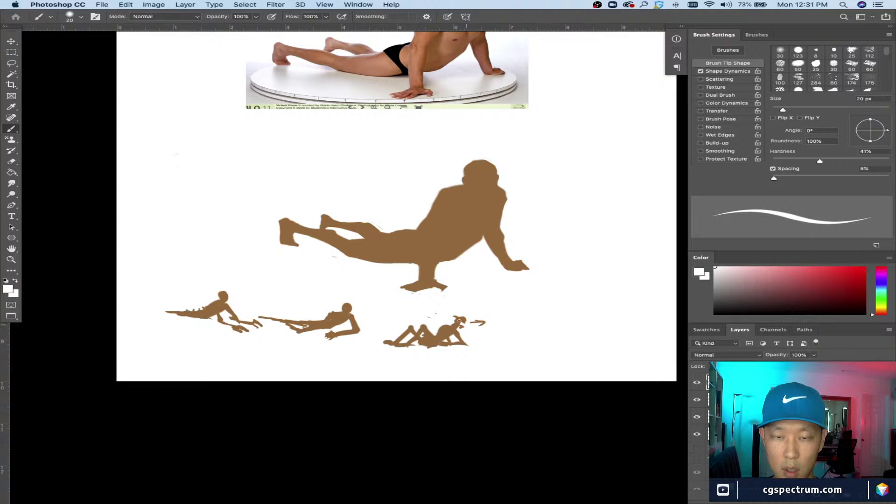
pyautogui.keyDown('alt'); pyautogui.click(458, 320); pyautogui.keyUp('alt')
pyautogui.keyDown('alt'); pyautogui.click(454, 314); pyautogui.keyUp('alt')
pyautogui.keyDown('alt'); pyautogui.click(460, 319); pyautogui.keyUp('alt')
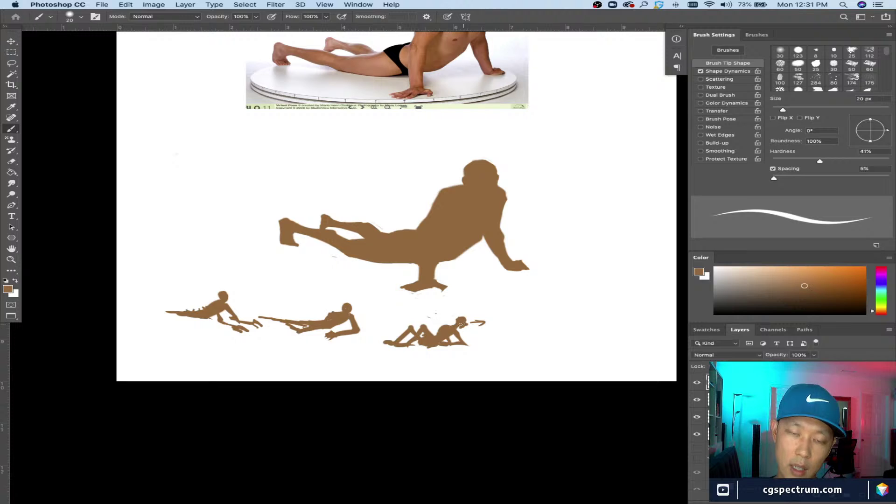
pyautogui.keyDown('alt'); pyautogui.click(462, 324); pyautogui.keyUp('alt')
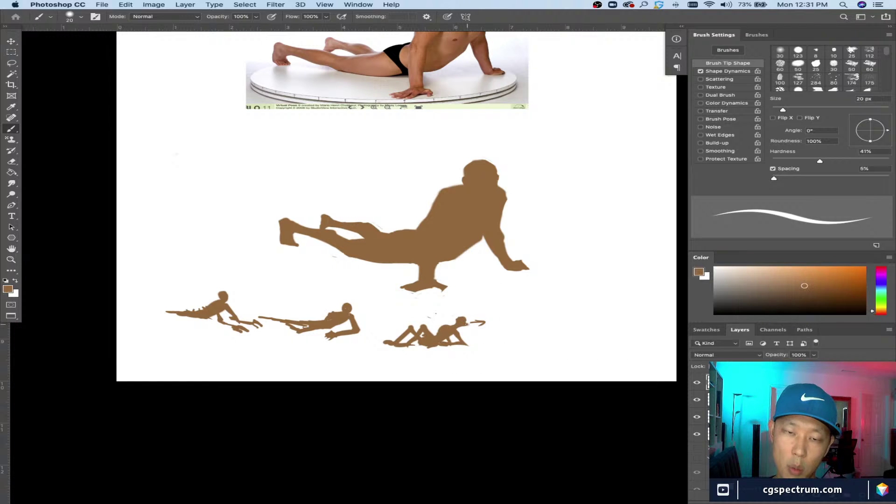
pyautogui.press('[')
pyautogui.keyDown('alt'); pyautogui.click(473, 318); pyautogui.keyUp('alt')
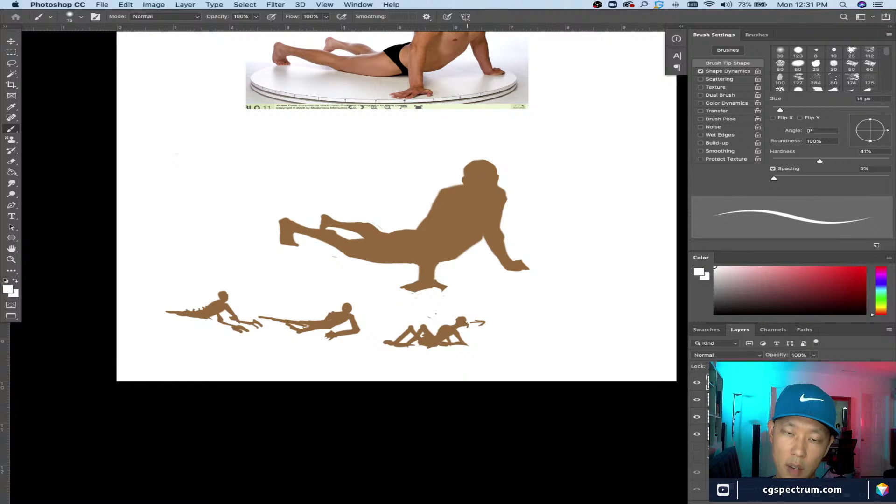
pyautogui.keyDown('alt'); pyautogui.click(466, 323); pyautogui.keyUp('alt')
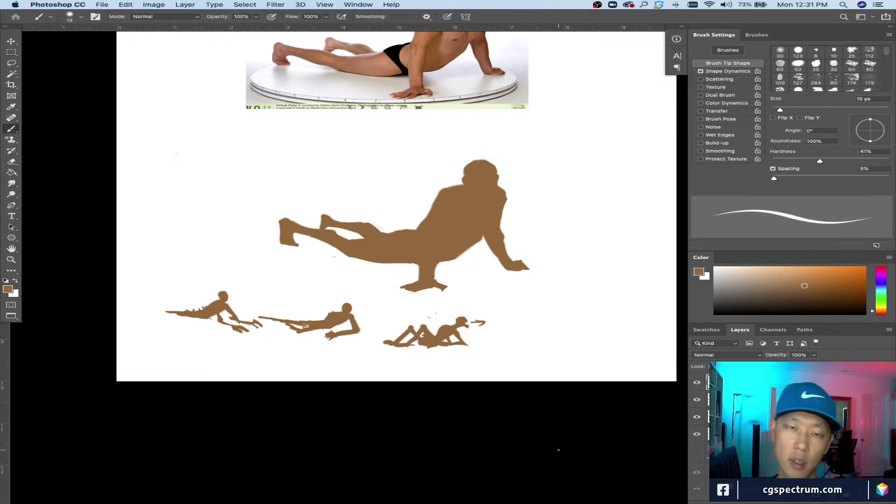
# Step: Add a new layer and set black as the painting colour with a 4 px brush for drawing over the large silhouette
pyautogui.moveTo(468, 324); pyautogui.dragTo(460, 367)
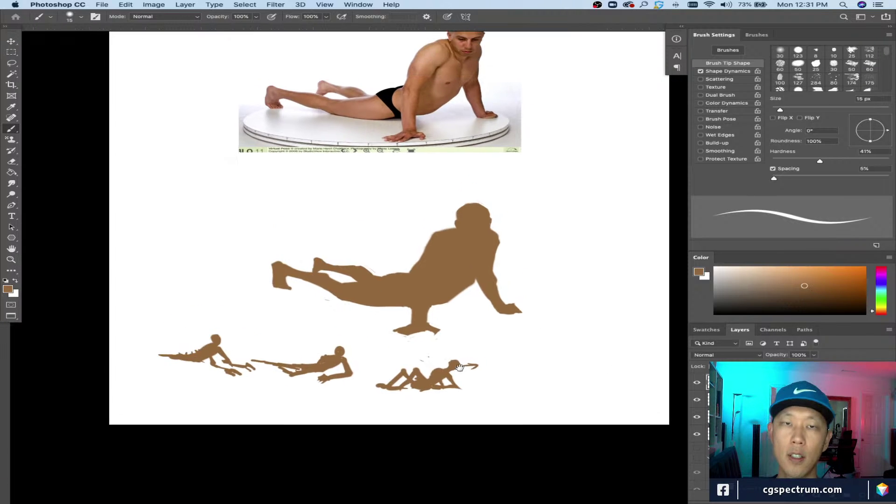
pyautogui.scroll(3, 480, 376)
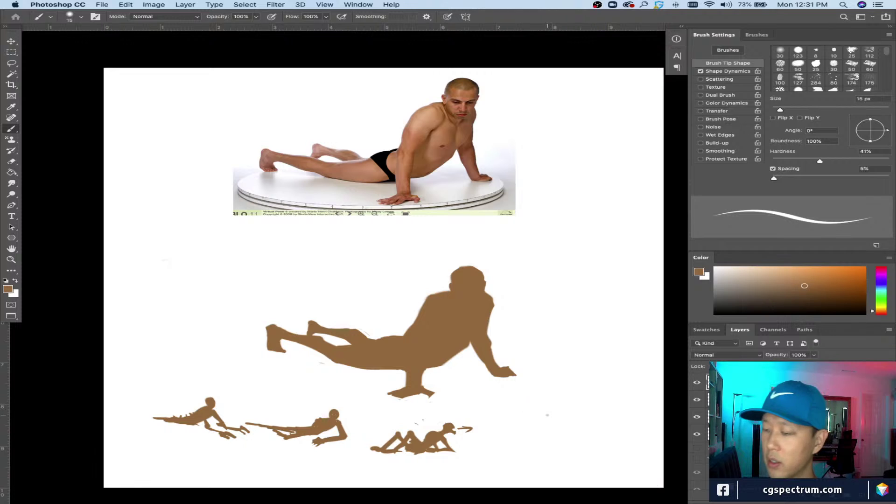
pyautogui.scroll(-3, 522, 396)
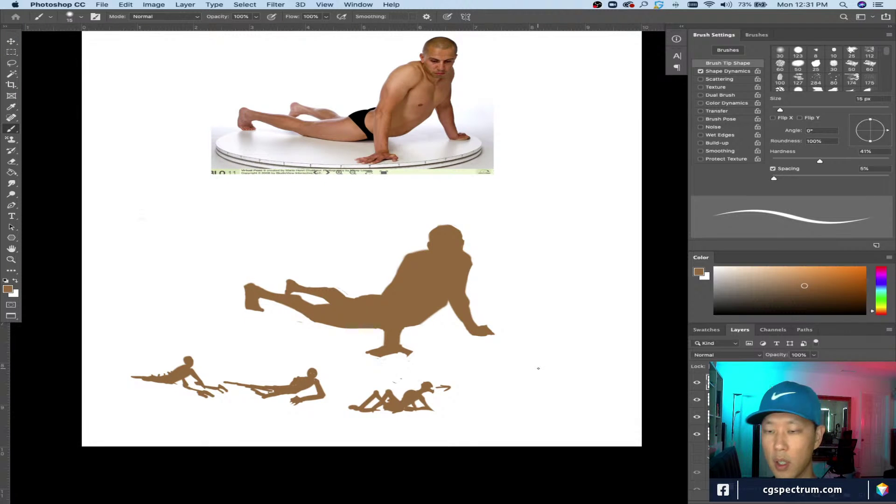
pyautogui.scroll(2, 455, 270)
pyautogui.click(714, 313)
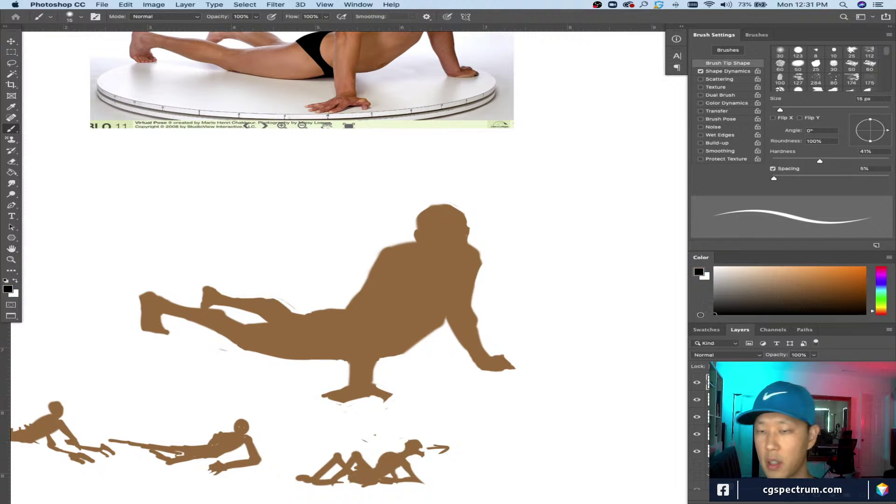
pyautogui.scroll(-1, 286, 284)
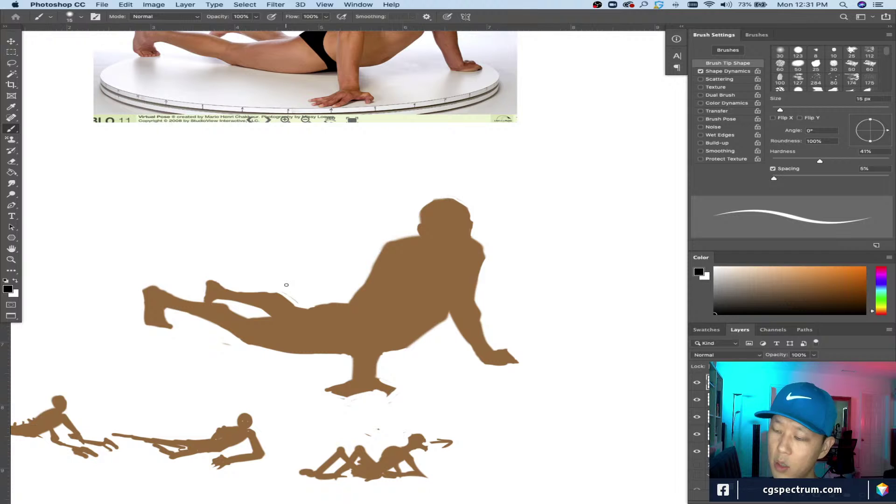
pyautogui.press('[')
pyautogui.press('[')
pyautogui.press('[')
pyautogui.press('[')
pyautogui.press('[')
pyautogui.press('[')
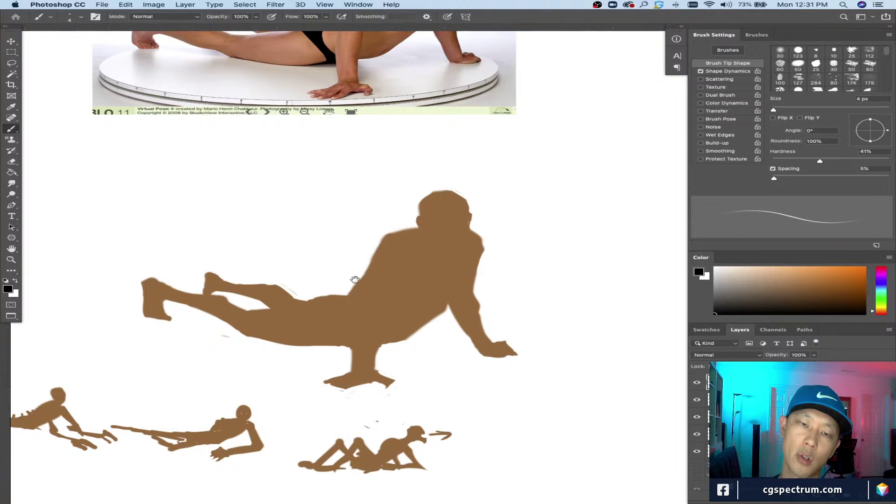
pyautogui.scroll(-2, 359, 267)
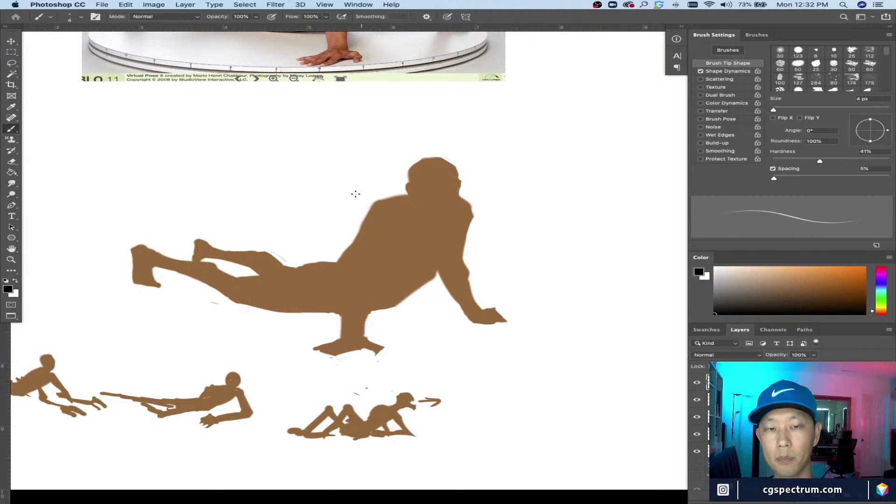
# Step: Draw a black cylinder with rounded ends over the large silhouette's near upper arm, enlarging the brush to 8 px
pyautogui.press(']')
pyautogui.moveTo(375, 205)
pyautogui.mouseDown()
pyautogui.moveTo(401, 217)
pyautogui.moveTo(375, 205)
pyautogui.moveTo(399, 217)
pyautogui.moveTo(375, 259)
pyautogui.mouseUp()
pyautogui.press(']')
pyautogui.press(']')
pyautogui.press(']')
pyautogui.moveTo(397, 221); pyautogui.dragTo(376, 247)
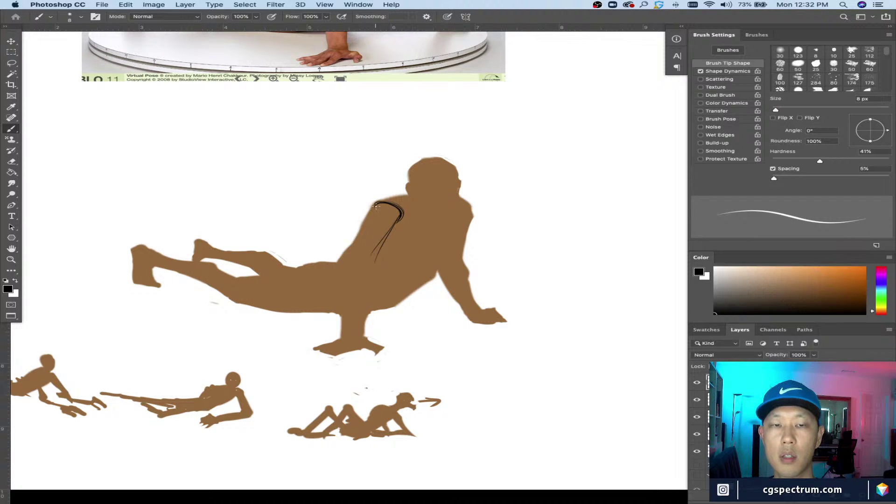
pyautogui.moveTo(376, 205)
pyautogui.mouseDown()
pyautogui.moveTo(360, 231)
pyautogui.moveTo(400, 210)
pyautogui.moveTo(390, 237)
pyautogui.moveTo(374, 206)
pyautogui.moveTo(349, 249)
pyautogui.moveTo(345, 224)
pyautogui.moveTo(351, 248)
pyautogui.moveTo(372, 251)
pyautogui.moveTo(349, 247)
pyautogui.moveTo(365, 265)
pyautogui.moveTo(377, 205)
pyautogui.moveTo(393, 217)
pyautogui.moveTo(382, 205)
pyautogui.moveTo(380, 215)
pyautogui.moveTo(396, 204)
pyautogui.mouseUp()
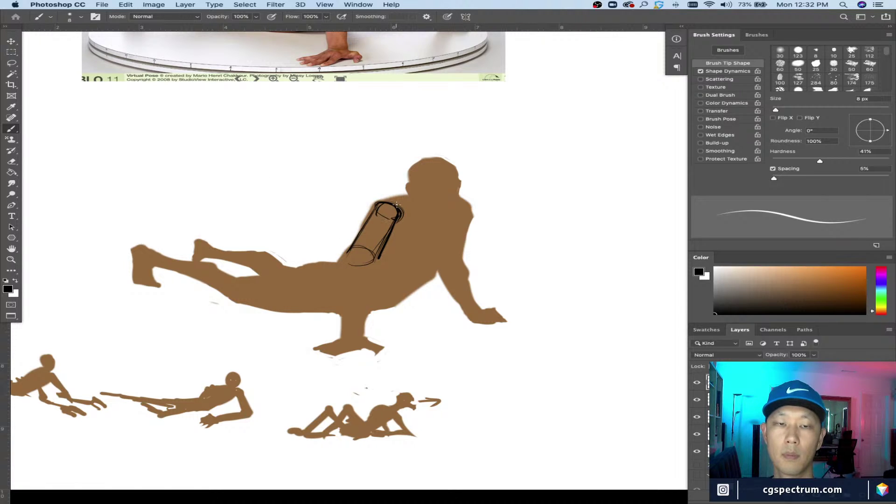
pyautogui.moveTo(344, 262)
pyautogui.mouseDown()
pyautogui.moveTo(360, 249)
pyautogui.moveTo(365, 266)
pyautogui.moveTo(372, 255)
pyautogui.moveTo(344, 261)
pyautogui.moveTo(378, 260)
pyautogui.mouseUp()
pyautogui.moveTo(373, 206)
pyautogui.mouseDown()
pyautogui.moveTo(401, 216)
pyautogui.moveTo(376, 209)
pyautogui.mouseUp()
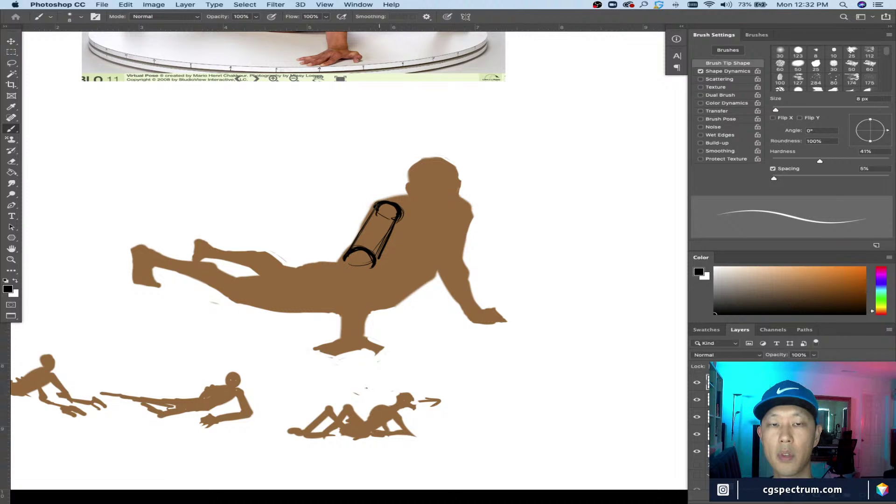
pyautogui.moveTo(311, 196); pyautogui.dragTo(337, 198)
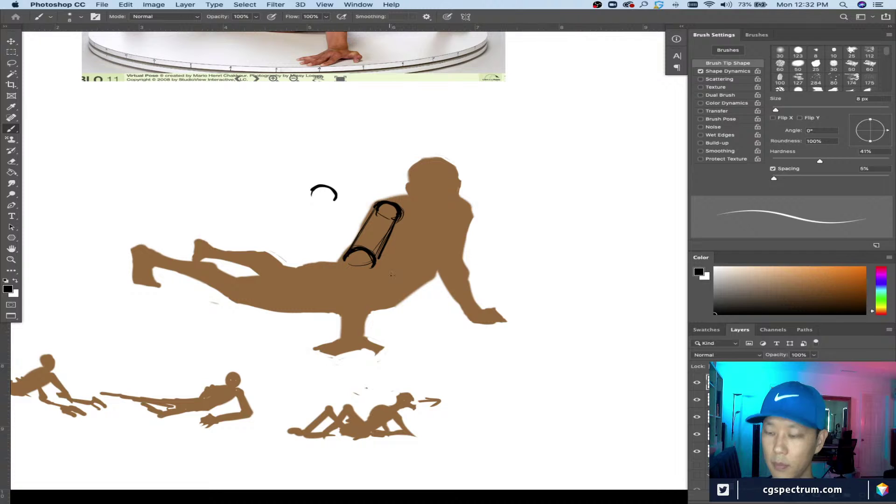
pyautogui.press('super+z')
pyautogui.moveTo(358, 258); pyautogui.dragTo(351, 278)
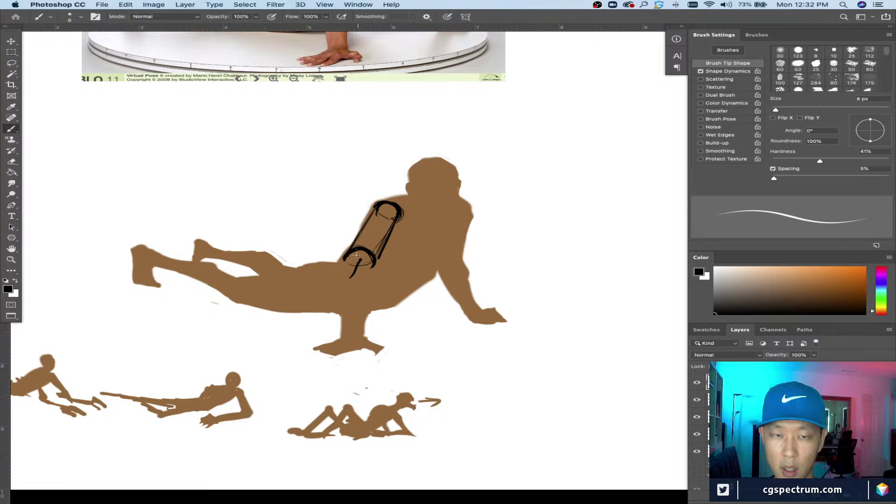
pyautogui.press('super+z')
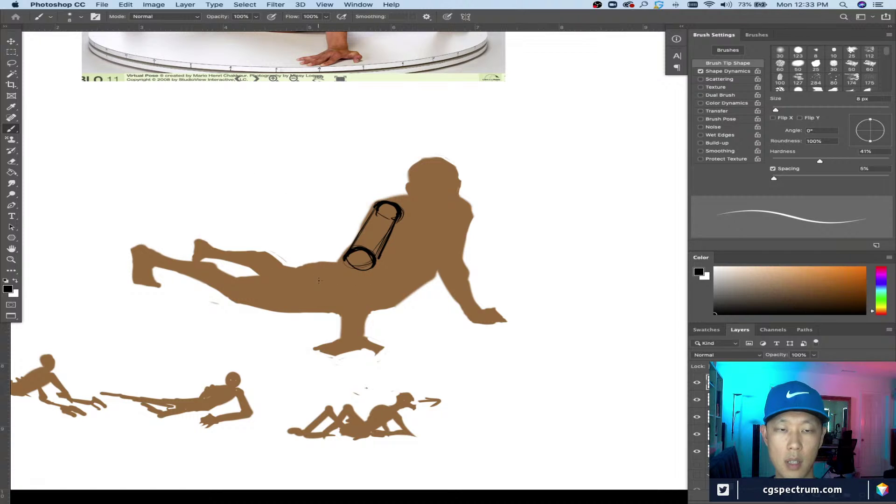
pyautogui.press('super+z')
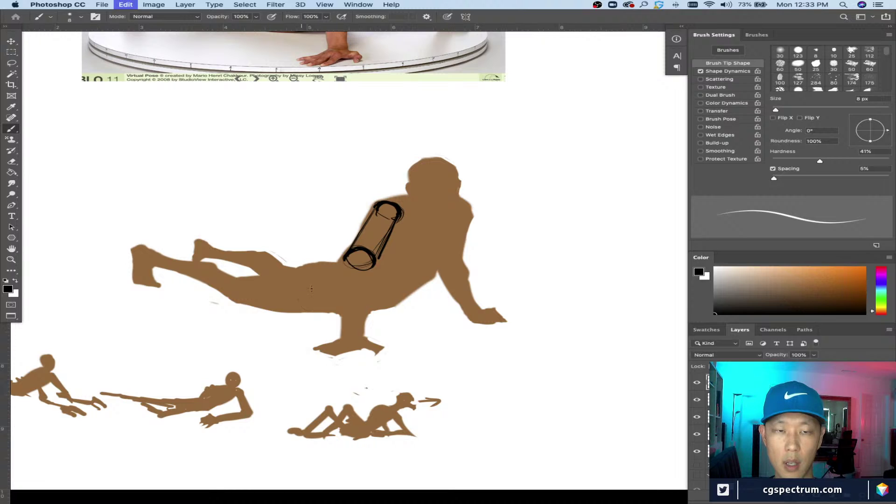
# Step: Draw a black cylinder over the large silhouette's near thigh, with a bold circular cross-section near the hip
pyautogui.moveTo(243, 279)
pyautogui.mouseDown()
pyautogui.moveTo(339, 268)
pyautogui.moveTo(327, 275)
pyautogui.moveTo(342, 310)
pyautogui.mouseUp()
pyautogui.moveTo(297, 282)
pyautogui.mouseDown()
pyautogui.moveTo(296, 304)
pyautogui.moveTo(303, 281)
pyautogui.moveTo(316, 293)
pyautogui.moveTo(291, 291)
pyautogui.moveTo(274, 274)
pyautogui.moveTo(284, 268)
pyautogui.moveTo(285, 279)
pyautogui.moveTo(275, 271)
pyautogui.moveTo(309, 275)
pyautogui.moveTo(239, 276)
pyautogui.moveTo(243, 299)
pyautogui.moveTo(233, 298)
pyautogui.moveTo(302, 313)
pyautogui.mouseUp()
pyautogui.moveTo(228, 300); pyautogui.dragTo(312, 314)
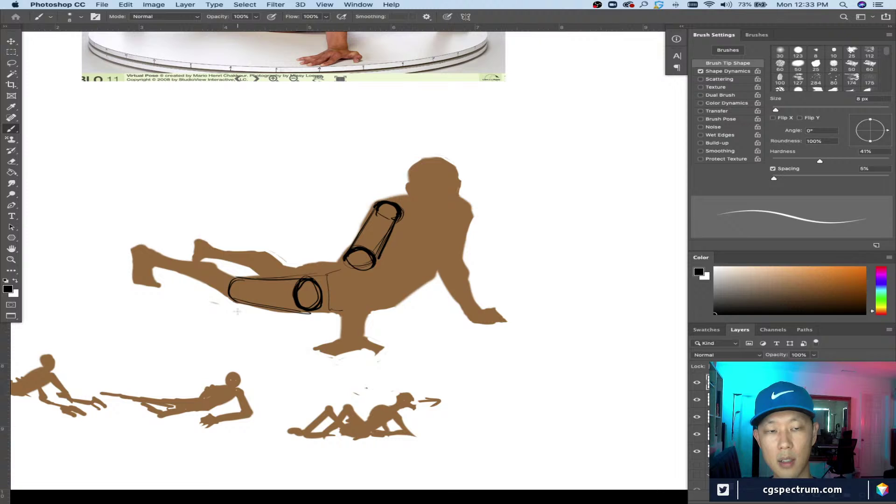
pyautogui.moveTo(238, 312)
pyautogui.mouseDown()
pyautogui.moveTo(292, 334)
pyautogui.moveTo(254, 323)
pyautogui.mouseUp()
pyautogui.moveTo(271, 269)
pyautogui.mouseDown()
pyautogui.moveTo(241, 273)
pyautogui.moveTo(260, 279)
pyautogui.moveTo(238, 270)
pyautogui.mouseUp()
pyautogui.press('super+z')
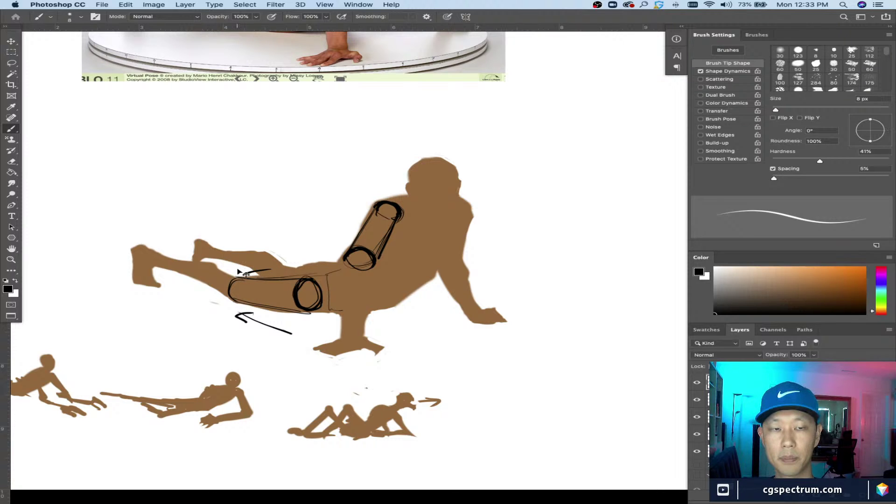
pyautogui.press('super+z')
pyautogui.press('super+z')
pyautogui.press('super+z')
pyautogui.press('super+z')
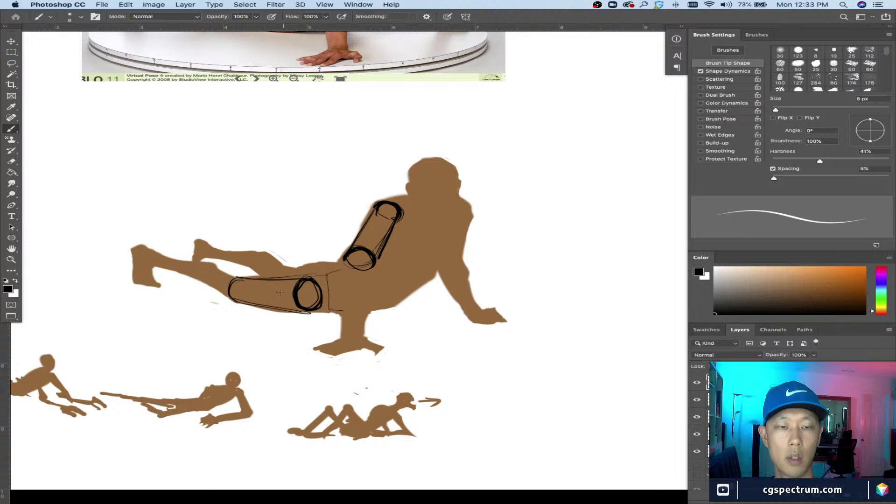
# Step: Add curved cross contours to the near thigh cylinder and draw a tapered, contoured black cylinder over the near lower leg
pyautogui.moveTo(289, 294)
pyautogui.mouseDown()
pyautogui.moveTo(236, 288)
pyautogui.moveTo(277, 282)
pyautogui.moveTo(268, 282)
pyautogui.moveTo(276, 303)
pyautogui.moveTo(248, 282)
pyautogui.moveTo(252, 303)
pyautogui.mouseUp()
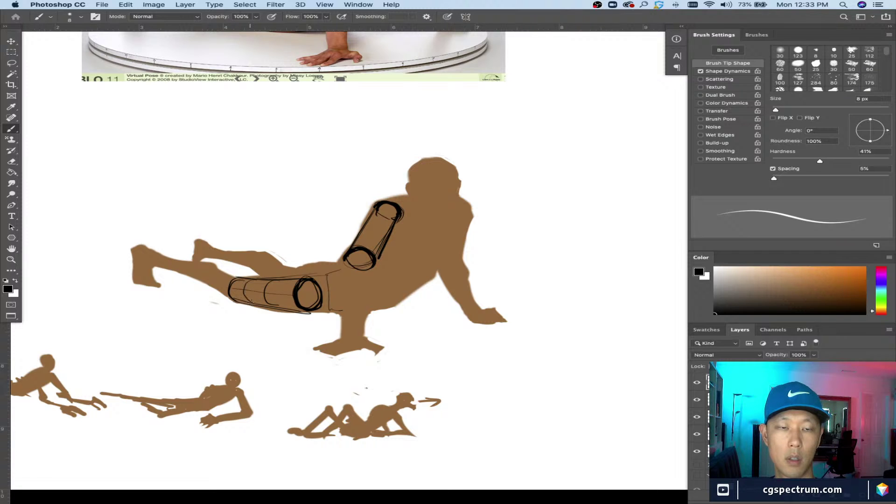
pyautogui.moveTo(161, 267); pyautogui.dragTo(226, 295)
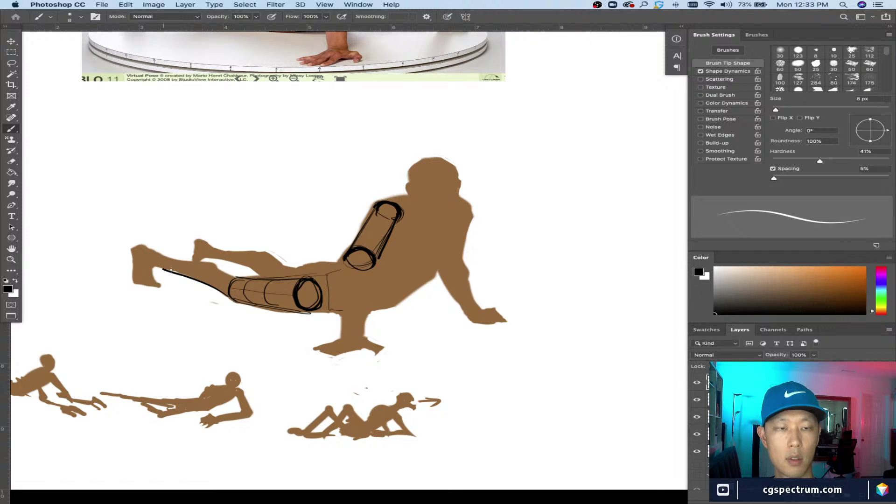
pyautogui.press('super+z')
pyautogui.moveTo(154, 266)
pyautogui.mouseDown()
pyautogui.moveTo(229, 300)
pyautogui.moveTo(232, 276)
pyautogui.moveTo(158, 257)
pyautogui.mouseUp()
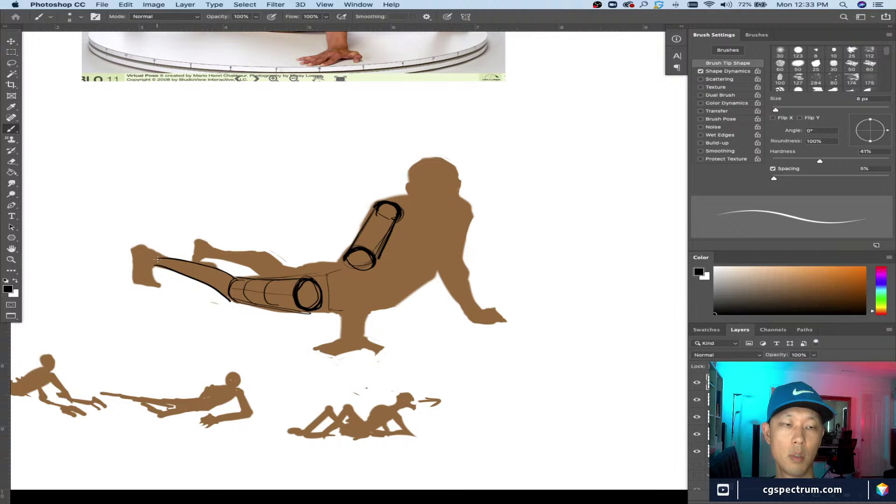
pyautogui.moveTo(159, 256)
pyautogui.mouseDown()
pyautogui.moveTo(206, 267)
pyautogui.moveTo(201, 276)
pyautogui.moveTo(185, 263)
pyautogui.moveTo(166, 267)
pyautogui.mouseUp()
pyautogui.moveTo(214, 289); pyautogui.dragTo(243, 303)
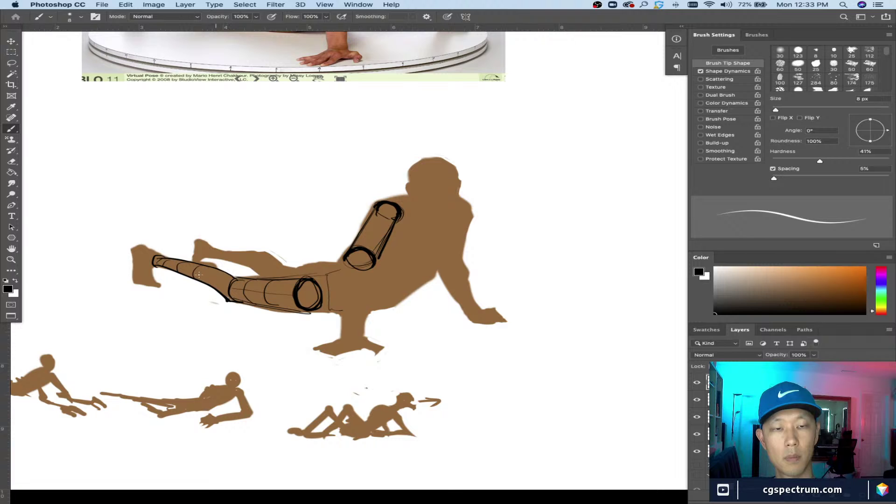
# Step: Draw a tapered black cylinder with curved cross contours over the large silhouette's far lower leg
pyautogui.moveTo(286, 266); pyautogui.dragTo(266, 279)
pyautogui.moveTo(226, 249)
pyautogui.mouseDown()
pyautogui.moveTo(217, 256)
pyautogui.moveTo(264, 255)
pyautogui.moveTo(248, 270)
pyautogui.mouseUp()
pyautogui.moveTo(245, 250)
pyautogui.mouseDown()
pyautogui.moveTo(218, 256)
pyautogui.moveTo(260, 275)
pyautogui.moveTo(231, 261)
pyautogui.mouseUp()
pyautogui.moveTo(233, 261); pyautogui.dragTo(252, 270)
pyautogui.moveTo(251, 270)
pyautogui.mouseDown()
pyautogui.moveTo(224, 253)
pyautogui.moveTo(284, 269)
pyautogui.moveTo(231, 252)
pyautogui.mouseUp()
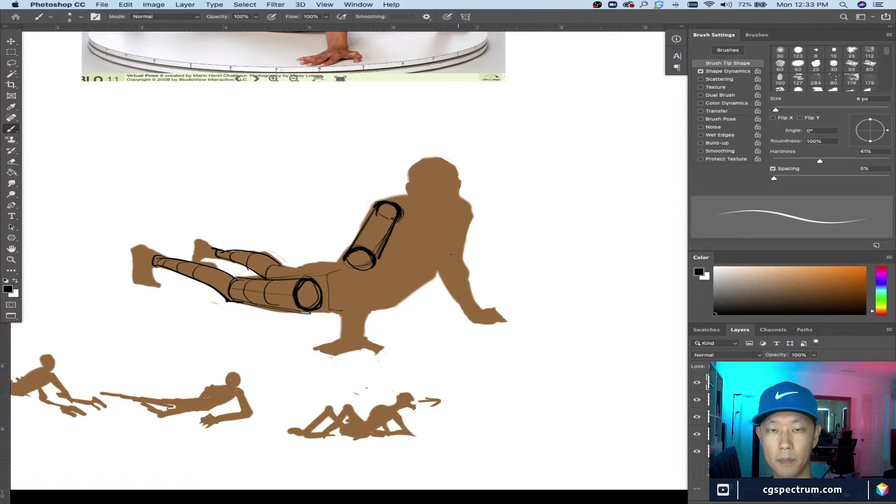
# Step: Draw a black cylinder over the large silhouette's far upper arm, with curved ends at the shoulder and elbow
pyautogui.moveTo(461, 255); pyautogui.dragTo(438, 258)
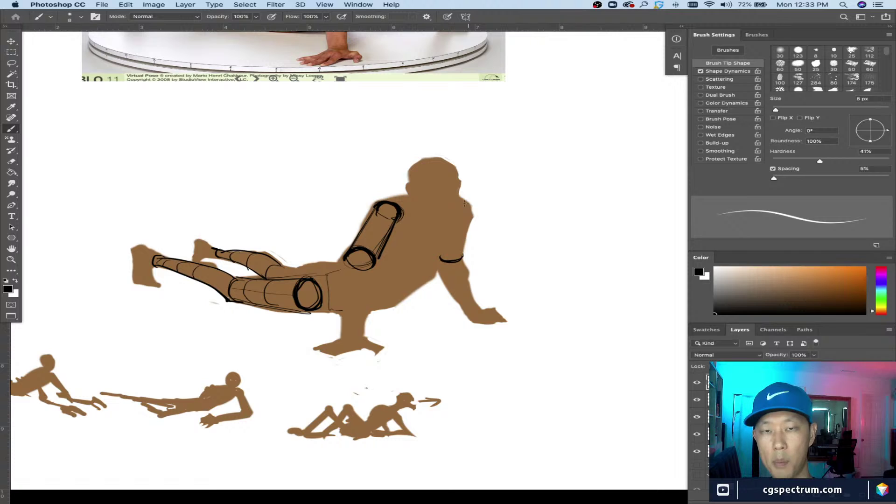
pyautogui.moveTo(464, 203)
pyautogui.mouseDown()
pyautogui.moveTo(473, 207)
pyautogui.moveTo(457, 213)
pyautogui.moveTo(473, 209)
pyautogui.moveTo(464, 262)
pyautogui.mouseUp()
pyautogui.moveTo(468, 226)
pyautogui.mouseDown()
pyautogui.moveTo(462, 260)
pyautogui.moveTo(446, 220)
pyautogui.moveTo(439, 260)
pyautogui.mouseUp()
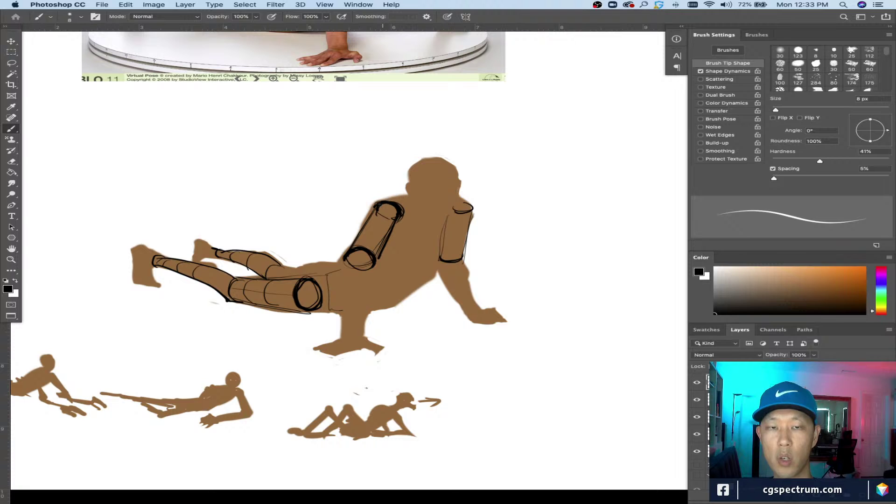
pyautogui.moveTo(374, 176)
pyautogui.mouseDown()
pyautogui.moveTo(378, 191)
pyautogui.moveTo(369, 184)
pyautogui.mouseUp()
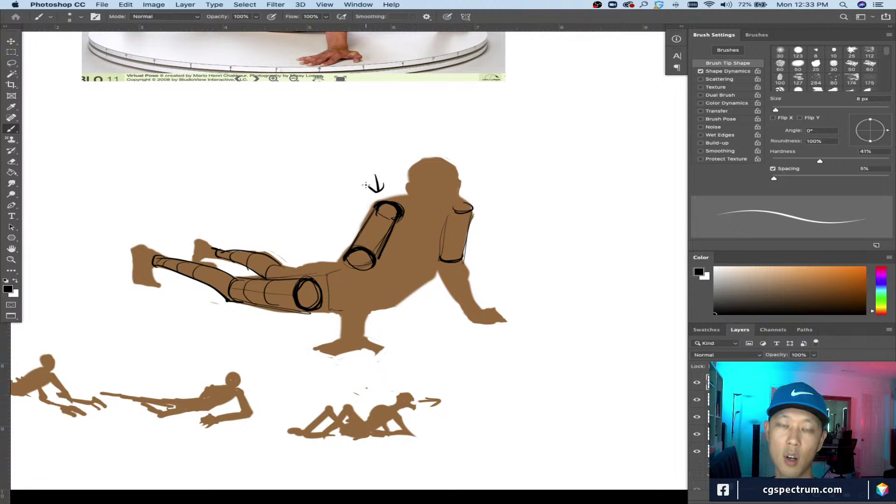
pyautogui.press('super+z')
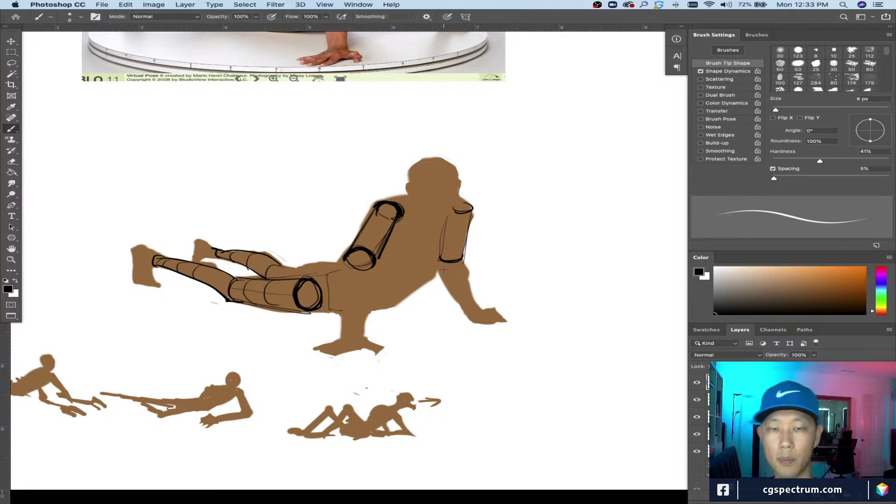
# Step: Draw the black sides of a tapering cylinder over the large silhouette's far forearm, from elbow to wrist
pyautogui.moveTo(436, 264); pyautogui.dragTo(468, 310)
pyautogui.press('super+z')
pyautogui.moveTo(437, 265); pyautogui.dragTo(464, 304)
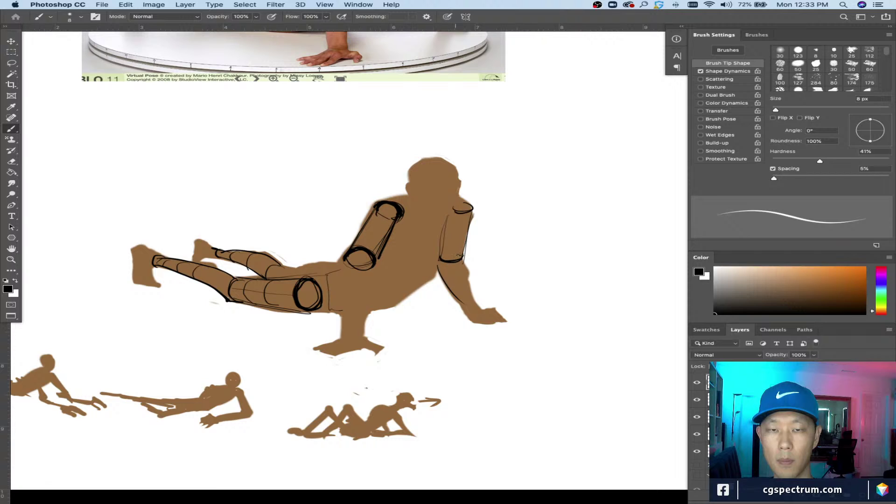
pyautogui.moveTo(438, 265)
pyautogui.mouseDown()
pyautogui.moveTo(483, 316)
pyautogui.moveTo(443, 278)
pyautogui.moveTo(476, 325)
pyautogui.mouseUp()
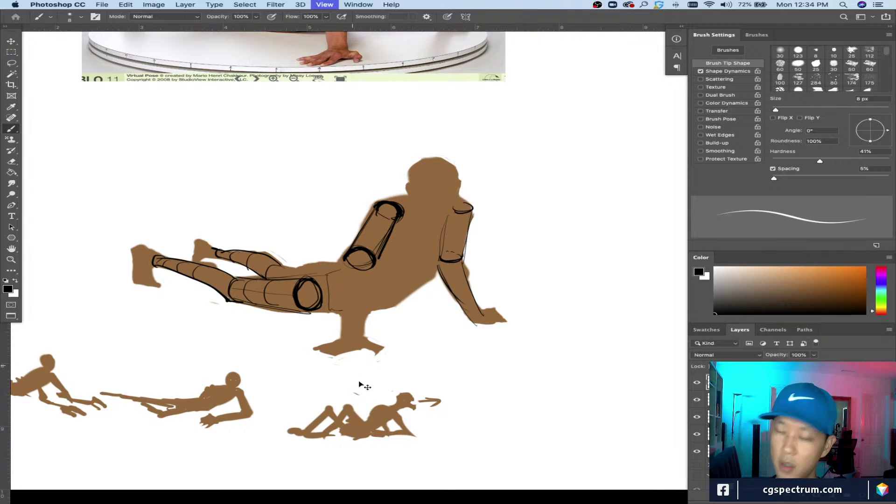
# Step: Outline the palm, fingers and thumb of the near hand in black, and round off the far forearm cylinder at the wrist
pyautogui.press('super+plus')
pyautogui.moveTo(355, 373); pyautogui.dragTo(394, 320)
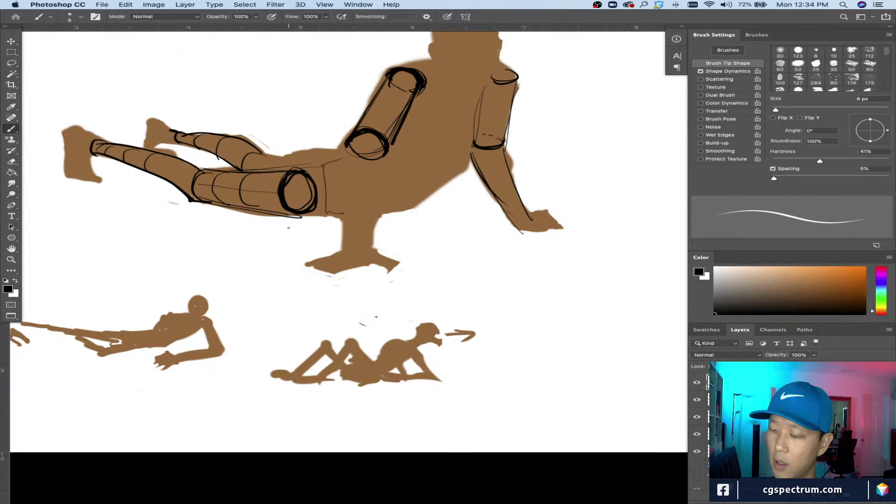
pyautogui.press('super+z')
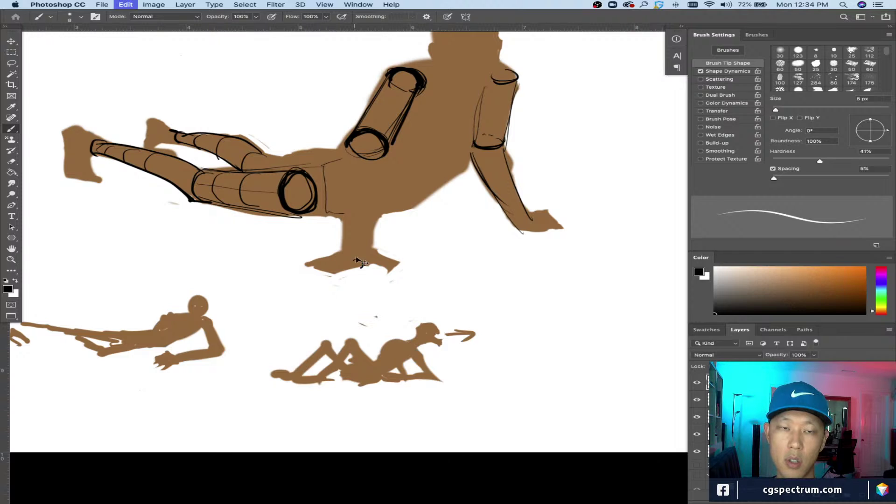
pyautogui.moveTo(354, 257)
pyautogui.mouseDown()
pyautogui.moveTo(363, 264)
pyautogui.moveTo(340, 257)
pyautogui.moveTo(362, 265)
pyautogui.moveTo(334, 270)
pyautogui.moveTo(331, 255)
pyautogui.moveTo(323, 258)
pyautogui.moveTo(372, 246)
pyautogui.moveTo(348, 248)
pyautogui.moveTo(364, 266)
pyautogui.moveTo(346, 248)
pyautogui.moveTo(391, 260)
pyautogui.moveTo(380, 265)
pyautogui.moveTo(396, 273)
pyautogui.moveTo(385, 273)
pyautogui.moveTo(382, 254)
pyautogui.mouseUp()
pyautogui.press('super+z')
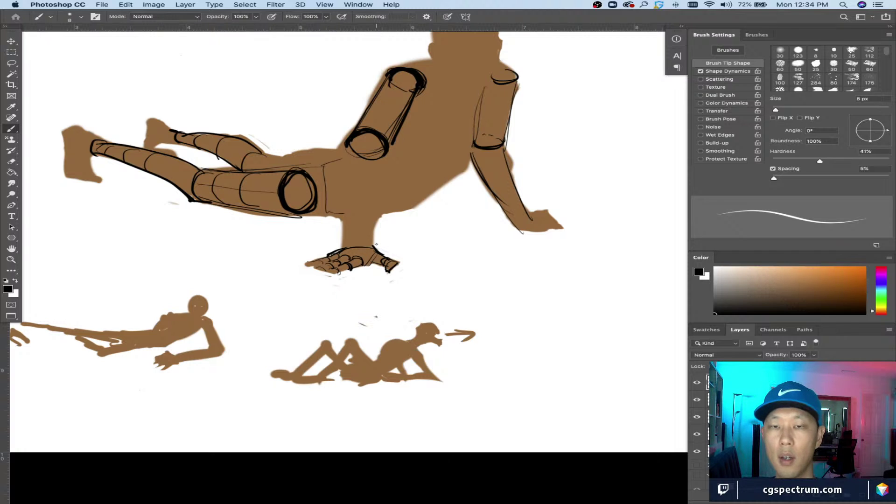
pyautogui.moveTo(531, 219); pyautogui.dragTo(511, 225)
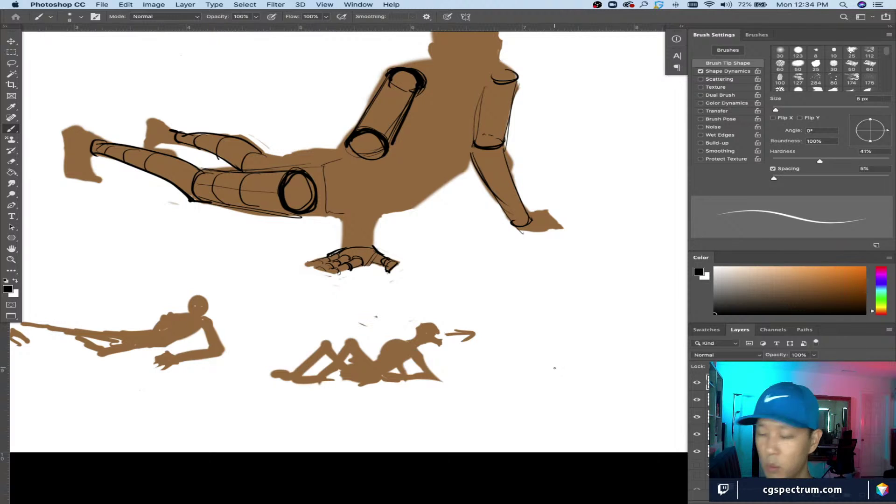
pyautogui.press('e')
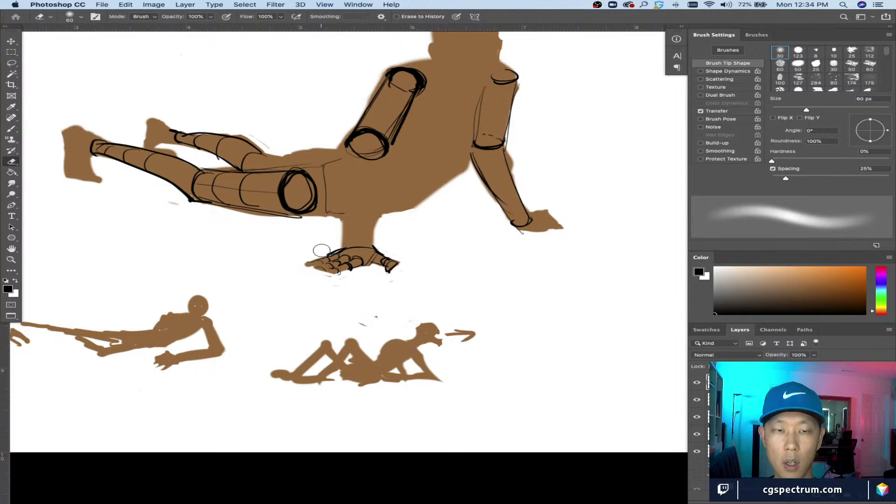
pyautogui.press('b')
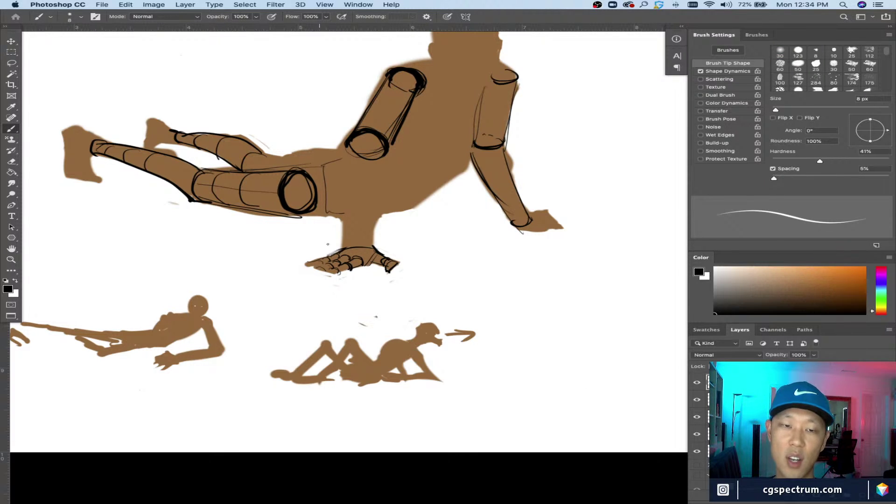
pyautogui.moveTo(425, 264)
pyautogui.mouseDown()
pyautogui.moveTo(462, 277)
pyautogui.moveTo(386, 287)
pyautogui.mouseUp()
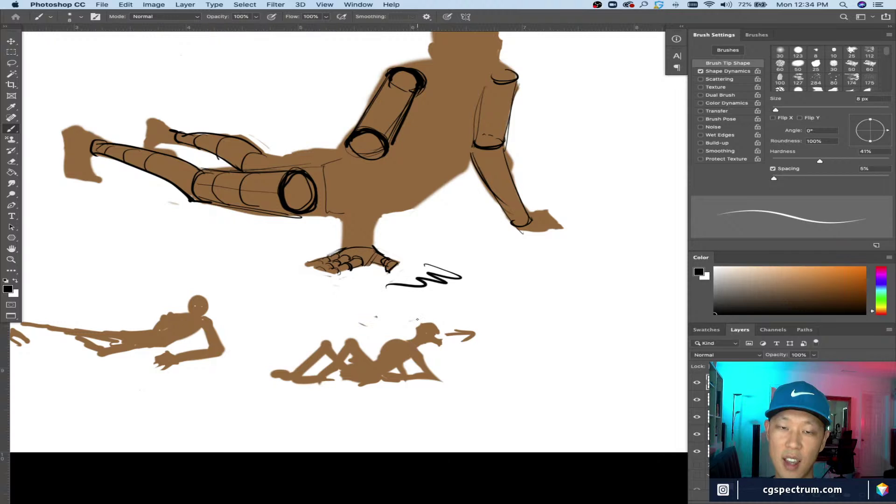
pyautogui.press('super+z')
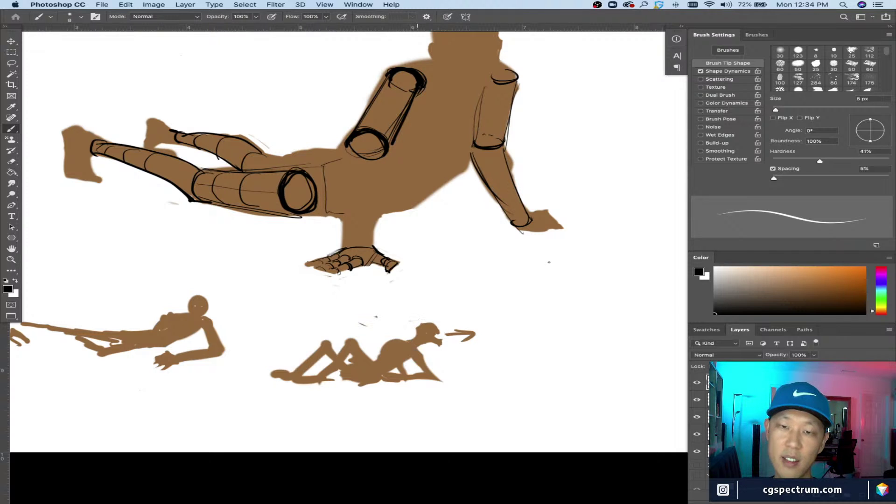
# Step: Outline the large silhouette's far hand in black, with the fingers extending from the wrist
pyautogui.scroll(5, 538, 256)
pyautogui.hscroll(5, 538, 256)
pyautogui.moveTo(448, 285)
pyautogui.mouseDown()
pyautogui.moveTo(414, 287)
pyautogui.moveTo(453, 287)
pyautogui.moveTo(447, 265)
pyautogui.moveTo(466, 279)
pyautogui.moveTo(440, 266)
pyautogui.moveTo(467, 279)
pyautogui.mouseUp()
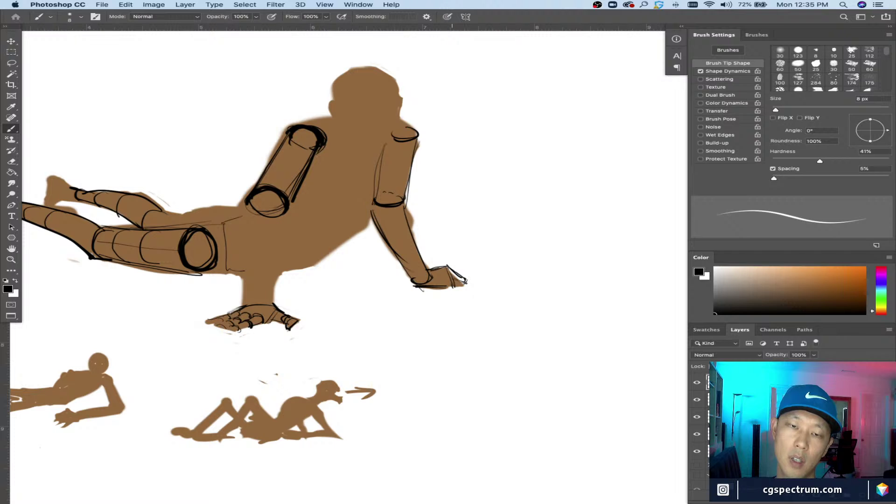
# Step: Outline the large silhouette's near foot in black, adding the ankle, toes and interior form lines
pyautogui.moveTo(237, 324); pyautogui.dragTo(398, 342)
pyautogui.moveTo(198, 232)
pyautogui.mouseDown()
pyautogui.moveTo(152, 223)
pyautogui.moveTo(175, 246)
pyautogui.moveTo(173, 237)
pyautogui.moveTo(157, 264)
pyautogui.moveTo(165, 270)
pyautogui.moveTo(156, 269)
pyautogui.moveTo(188, 273)
pyautogui.moveTo(175, 247)
pyautogui.moveTo(174, 268)
pyautogui.mouseUp()
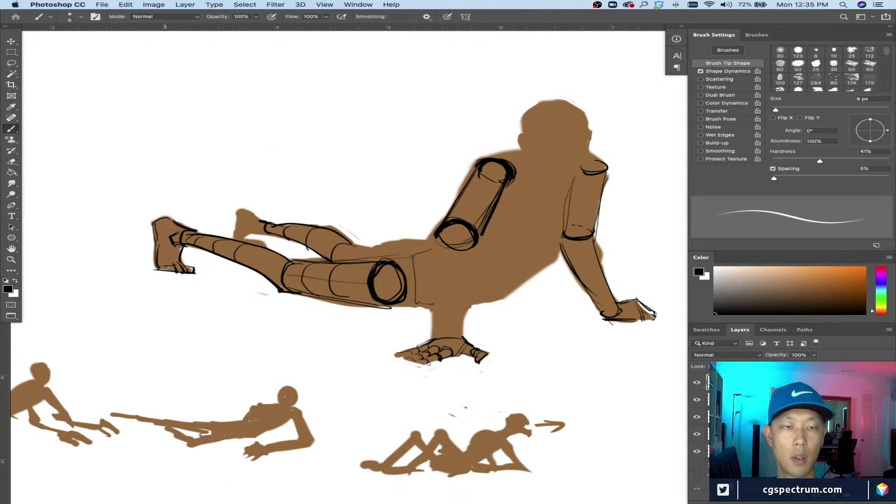
pyautogui.moveTo(157, 228); pyautogui.dragTo(168, 266)
pyautogui.moveTo(171, 250); pyautogui.dragTo(169, 260)
# Step: Hide the layer holding the black cylinder, hand and foot drawing over the large silhouette
pyautogui.press('super+minus')
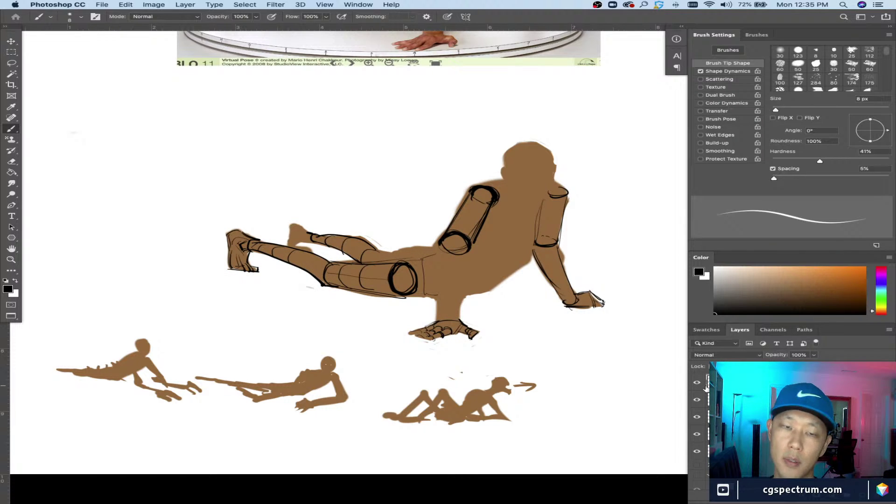
pyautogui.press('super+minus')
pyautogui.press('super+minus')
pyautogui.press('super+equal')
pyautogui.press('super+equal')
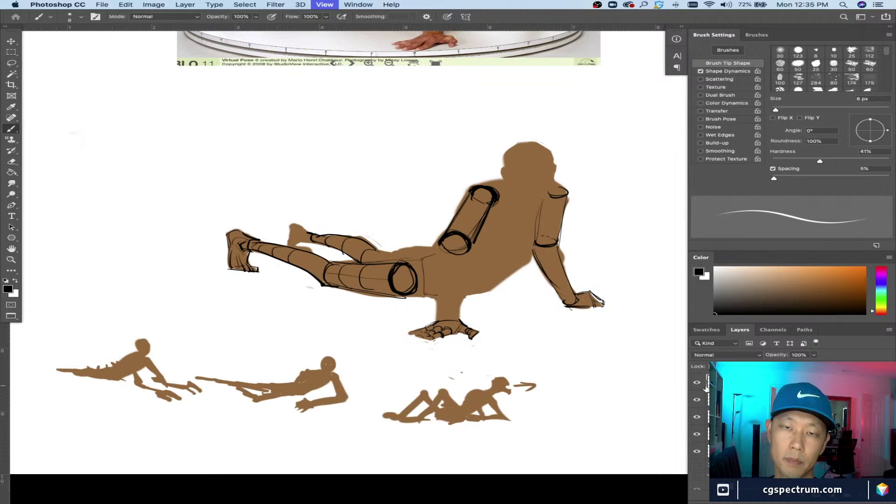
pyautogui.click(698, 382)
pyautogui.click(697, 382)
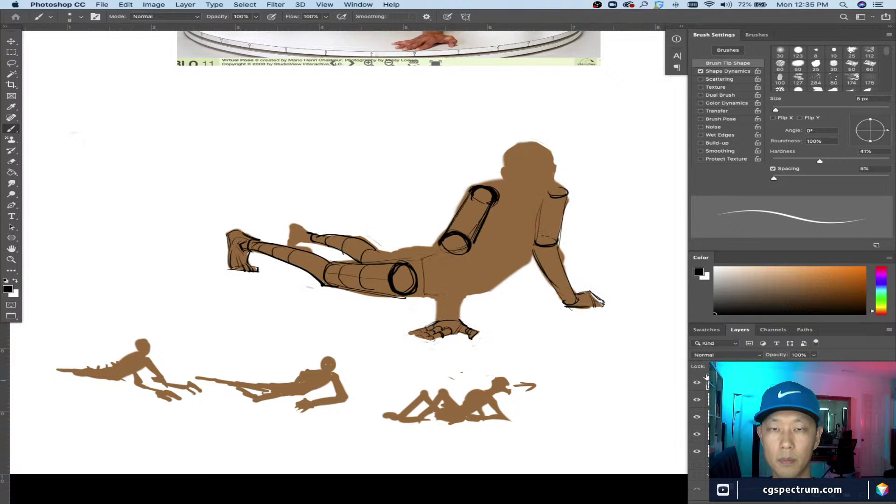
pyautogui.click(698, 381)
pyautogui.press('super+minus')
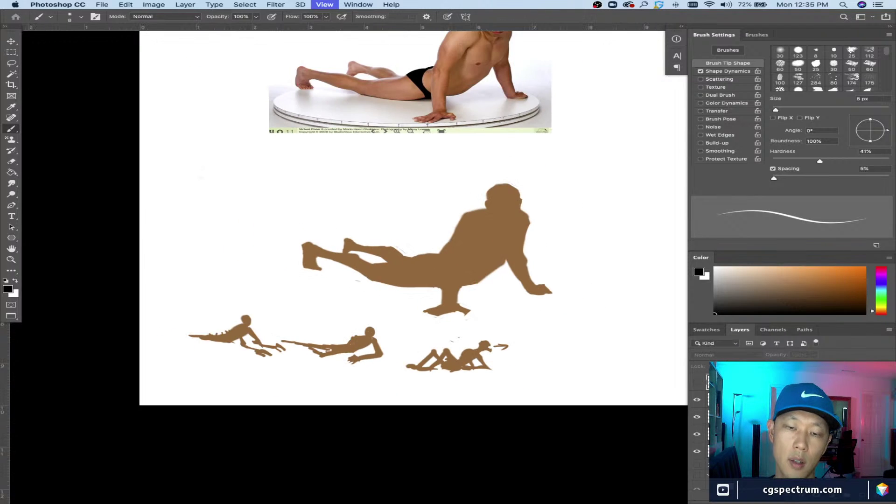
pyautogui.press('super+equal')
pyautogui.moveTo(616, 351); pyautogui.dragTo(536, 379)
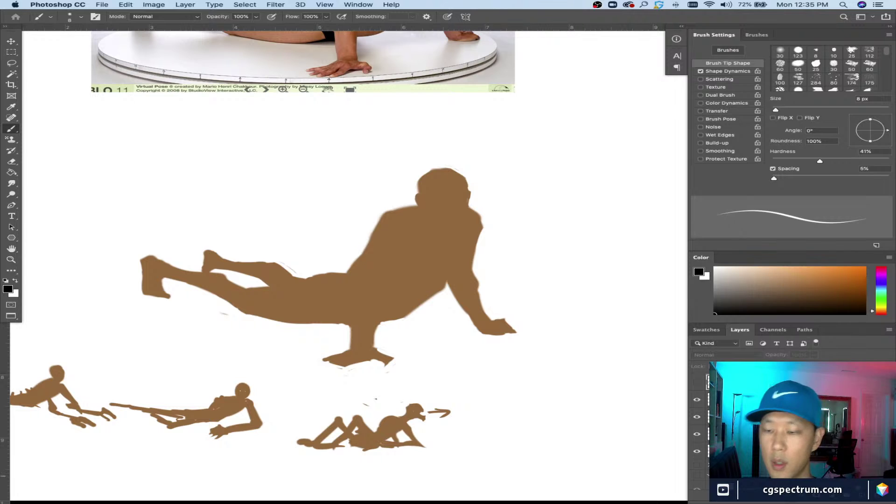
# Step: Add a new empty layer to the document for shading the large brown silhouette
pyautogui.press('super+shift+alt+n')
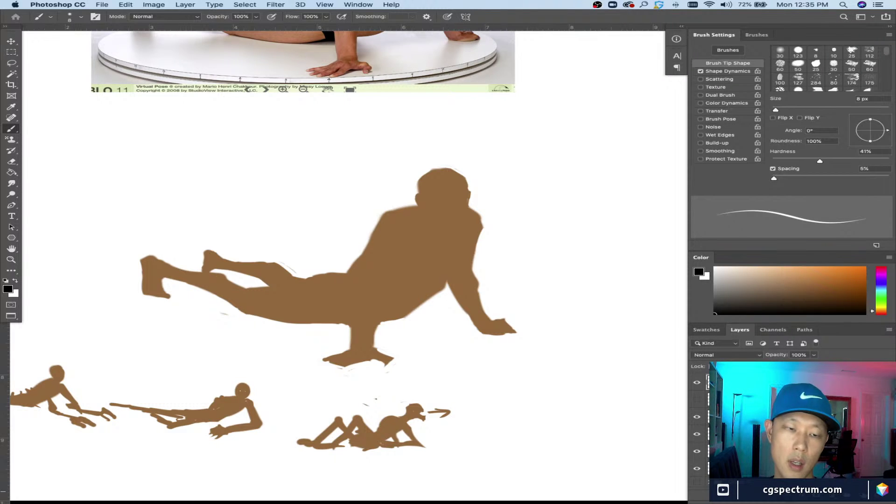
pyautogui.scroll(5, 434, 390)
pyautogui.scroll(-4, 478, 394)
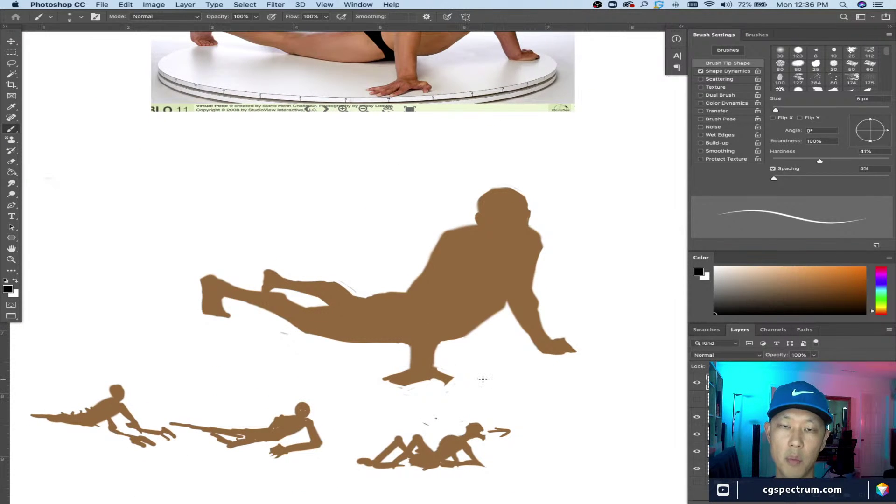
pyautogui.press('super+minus')
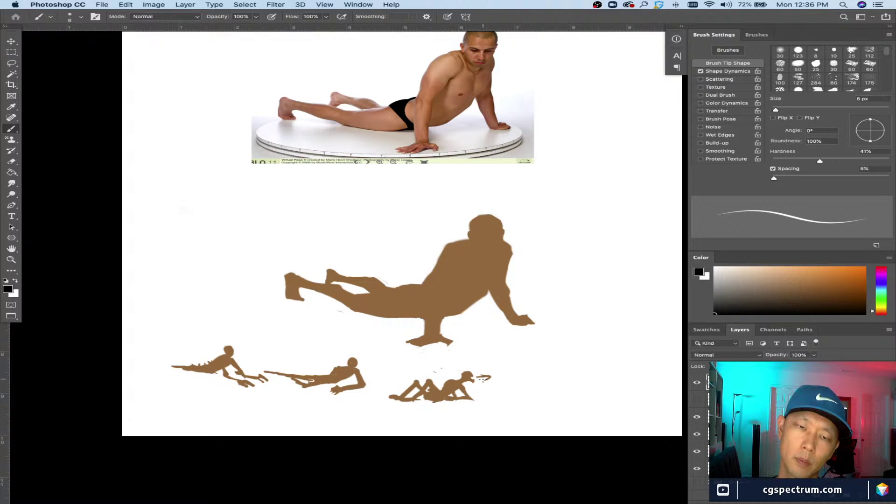
pyautogui.press('super+minus')
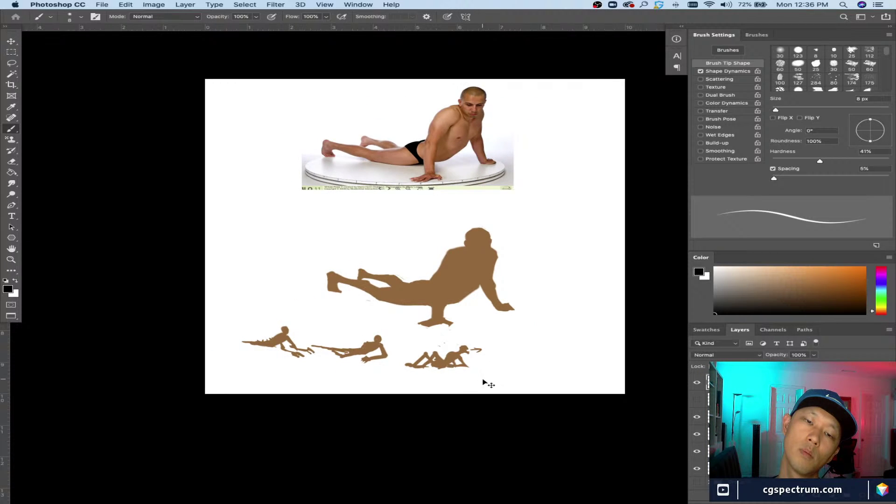
pyautogui.press('super+plus')
pyautogui.press('super+plus')
pyautogui.press('super+minus')
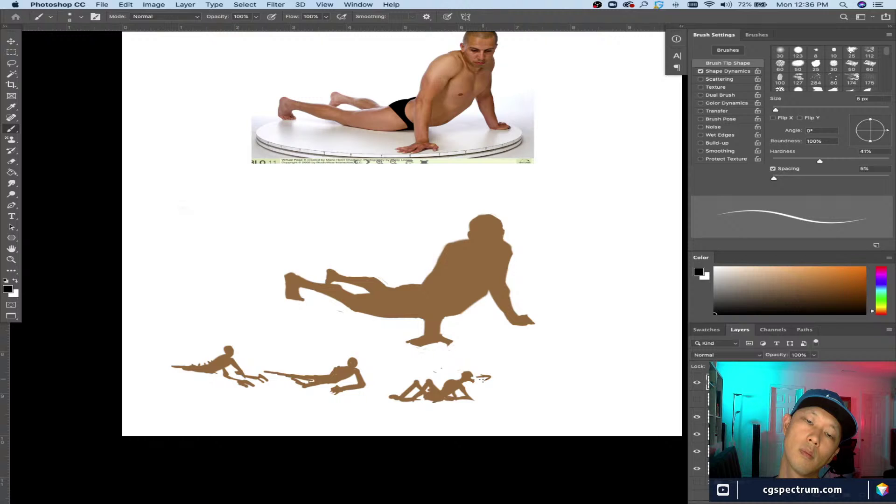
pyautogui.press('super+plus')
pyautogui.hscroll(4, 626, 367)
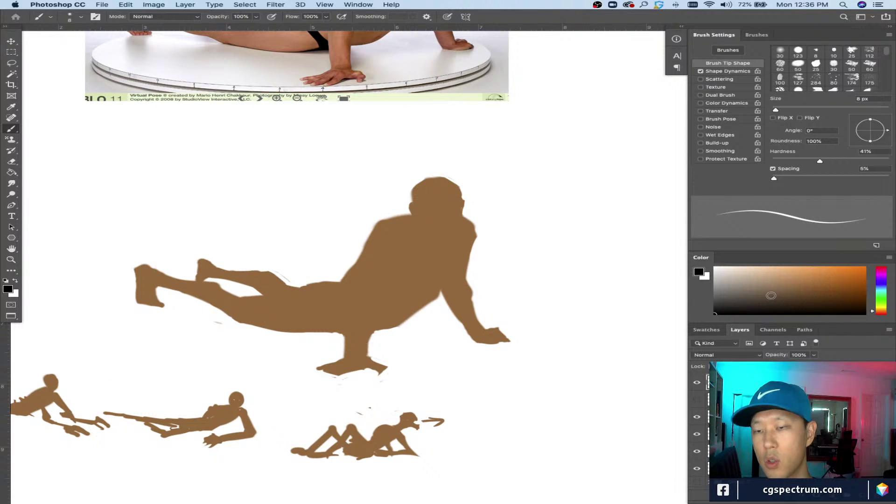
# Step: Choose a dark, muted brown as the foreground colour for shading the silhouette
pyautogui.click(757, 304)
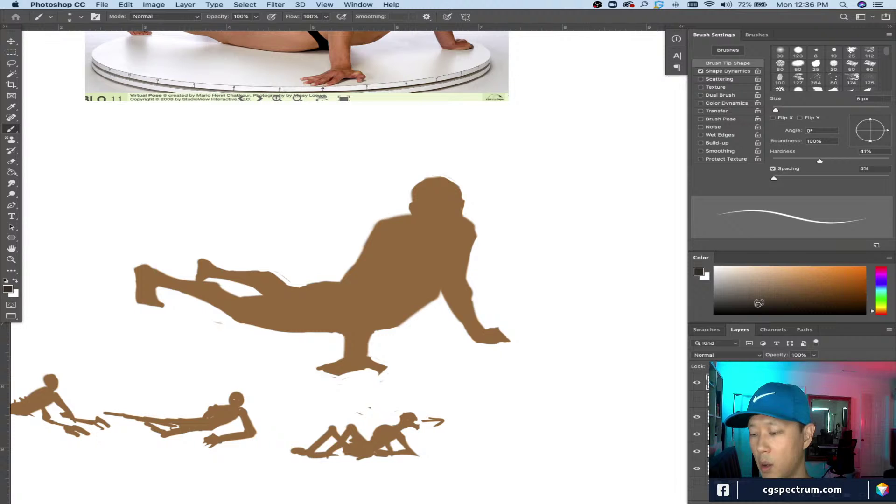
pyautogui.click(783, 298)
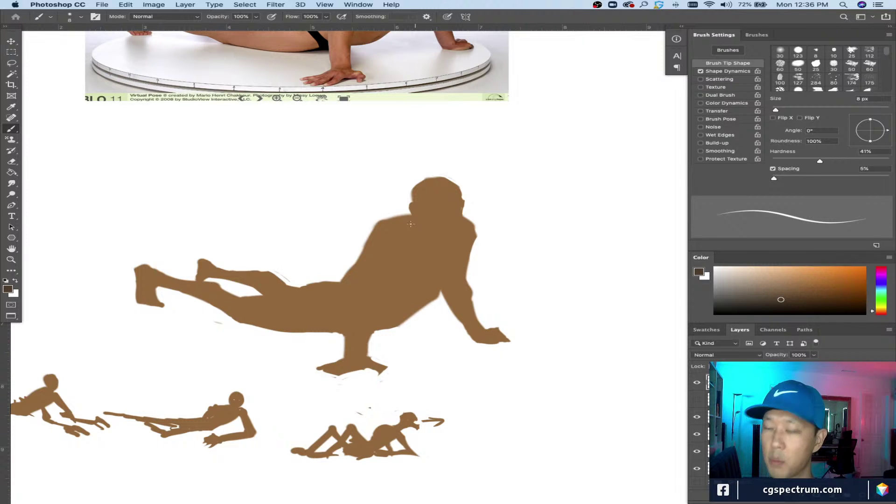
pyautogui.press('super+minus')
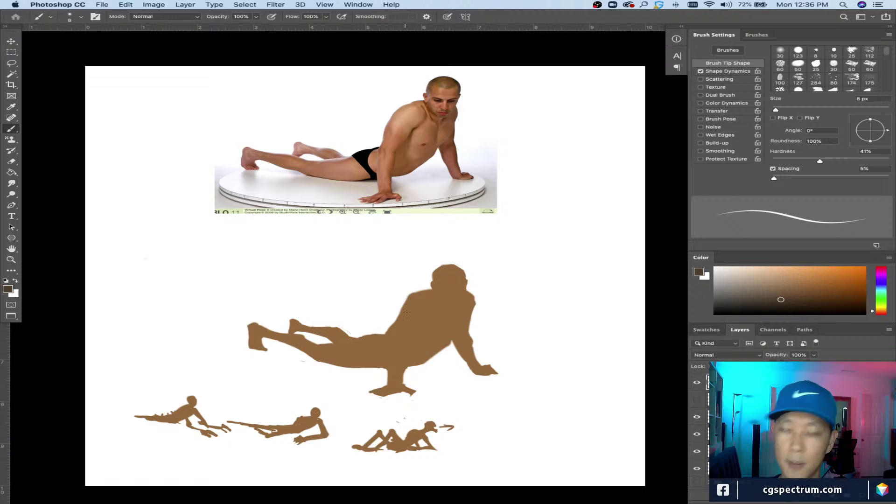
pyautogui.press('super+plus')
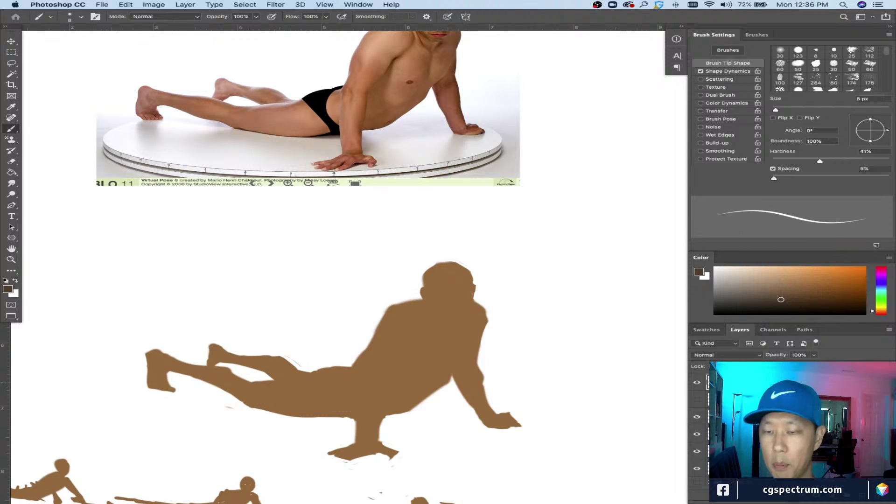
# Step: Move the new layer one place down in the stack and toggle layer visibility to locate the large silhouette's layer
pyautogui.press('super+bracketleft')
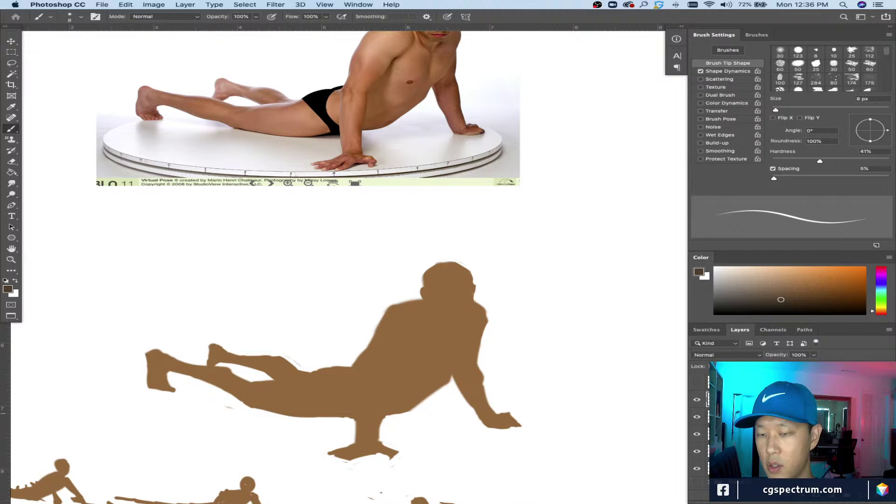
pyautogui.click(728, 451)
pyautogui.click(697, 452)
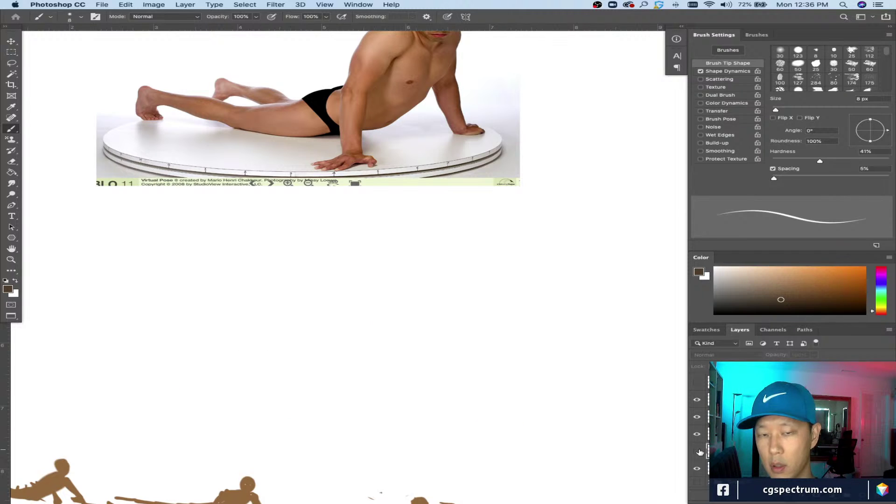
pyautogui.click(696, 451)
pyautogui.click(728, 400)
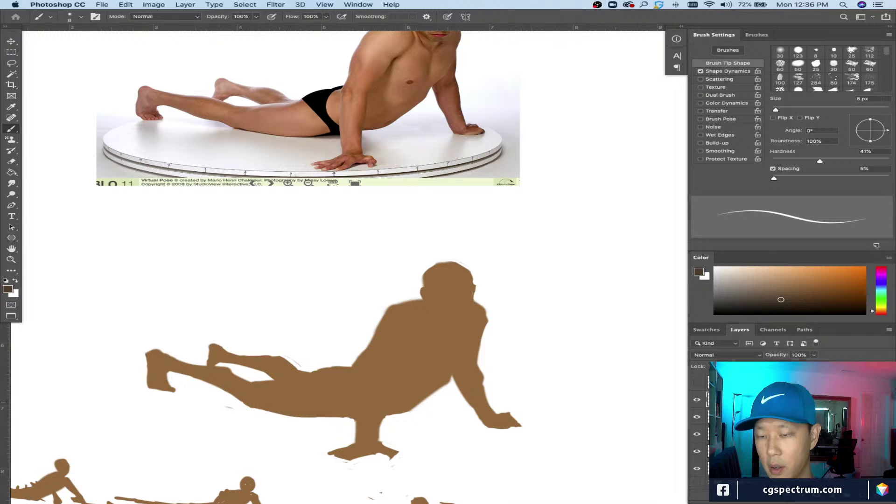
pyautogui.press('super+comma')
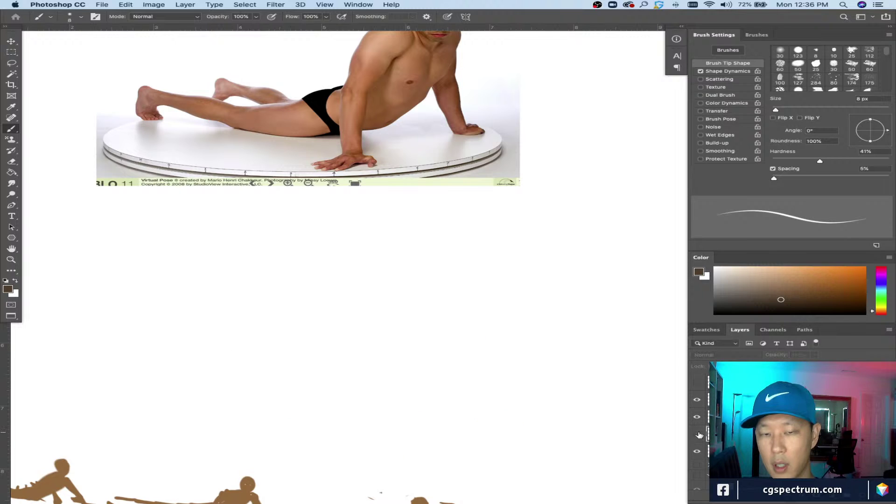
pyautogui.press('super+comma')
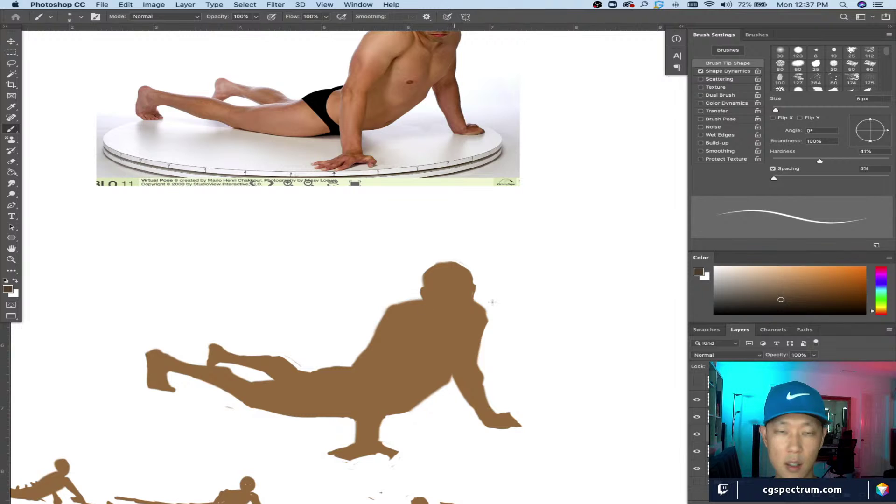
# Step: Reset the foreground colour to black, enlarge the brush to 125 px and try scribbling black strokes across the large silhouette
pyautogui.press('d')
pyautogui.press(']')
pyautogui.press(']')
pyautogui.press(']')
pyautogui.press(']')
pyautogui.press(']')
pyautogui.press(']')
pyautogui.press(']')
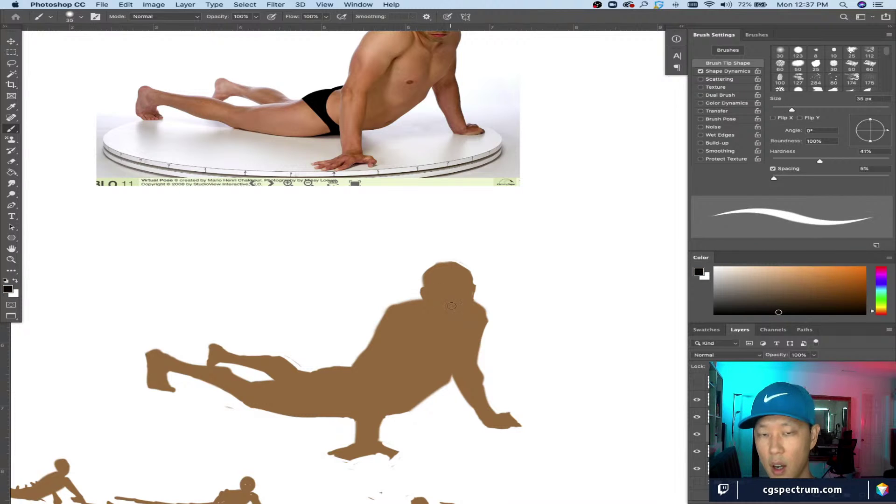
pyautogui.press(']')
pyautogui.press(']')
pyautogui.press(']')
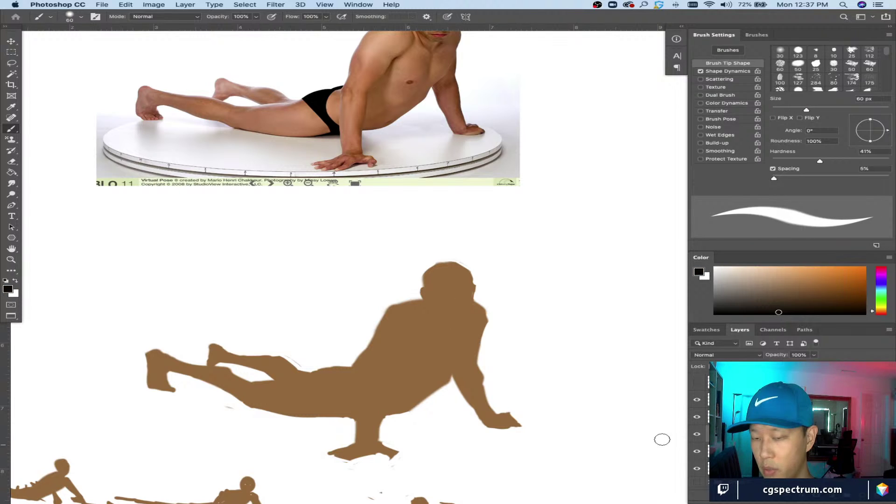
pyautogui.press(']')
pyautogui.press(']')
pyautogui.press(']')
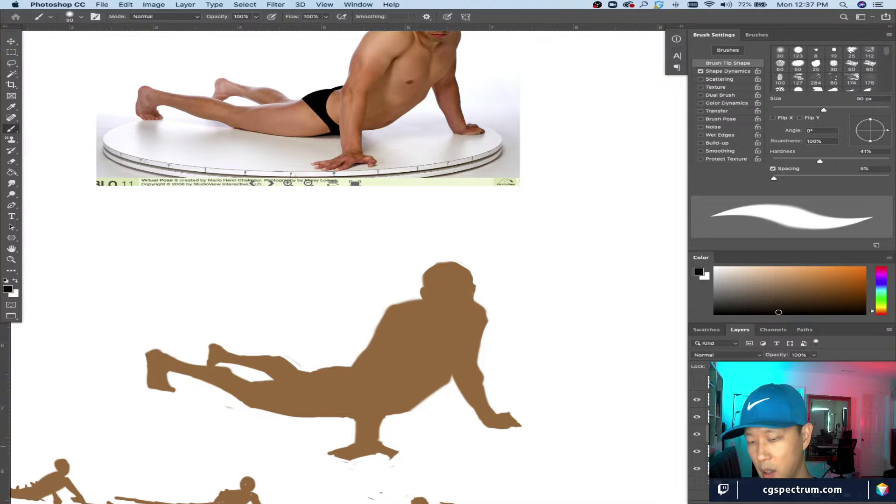
pyautogui.press(']')
pyautogui.press(']')
pyautogui.moveTo(422, 266)
pyautogui.mouseDown()
pyautogui.moveTo(488, 310)
pyautogui.moveTo(510, 352)
pyautogui.moveTo(323, 291)
pyautogui.moveTo(511, 423)
pyautogui.moveTo(290, 338)
pyautogui.moveTo(430, 435)
pyautogui.moveTo(246, 368)
pyautogui.moveTo(159, 324)
pyautogui.moveTo(142, 427)
pyautogui.mouseUp()
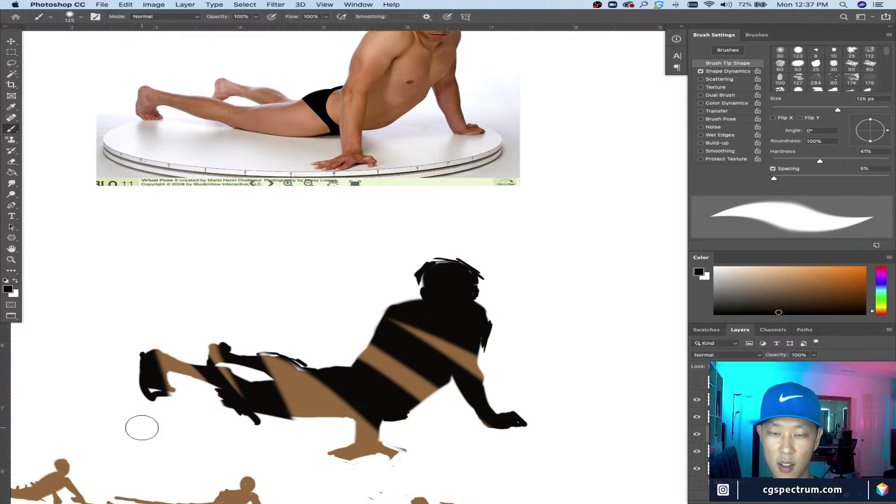
pyautogui.press('super+z')
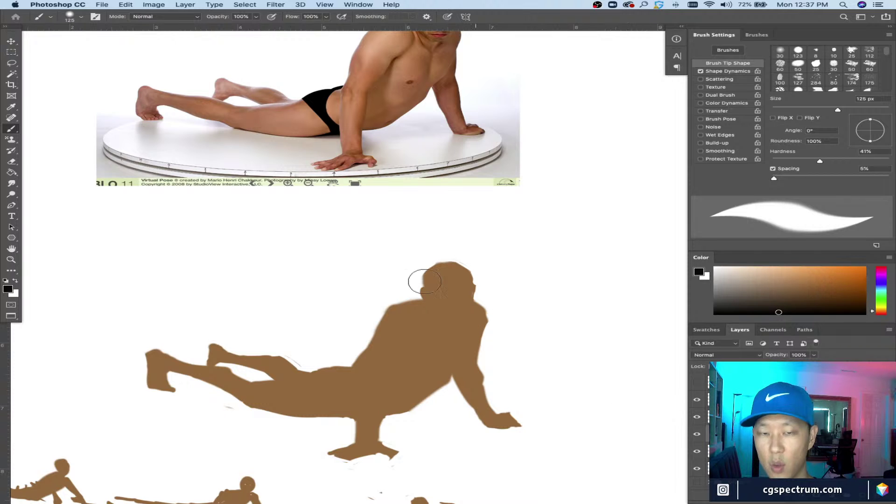
# Step: Scribble black strokes over the large figure once more as a test and undo them
pyautogui.moveTo(425, 281)
pyautogui.mouseDown()
pyautogui.moveTo(448, 374)
pyautogui.moveTo(273, 432)
pyautogui.moveTo(145, 359)
pyautogui.mouseUp()
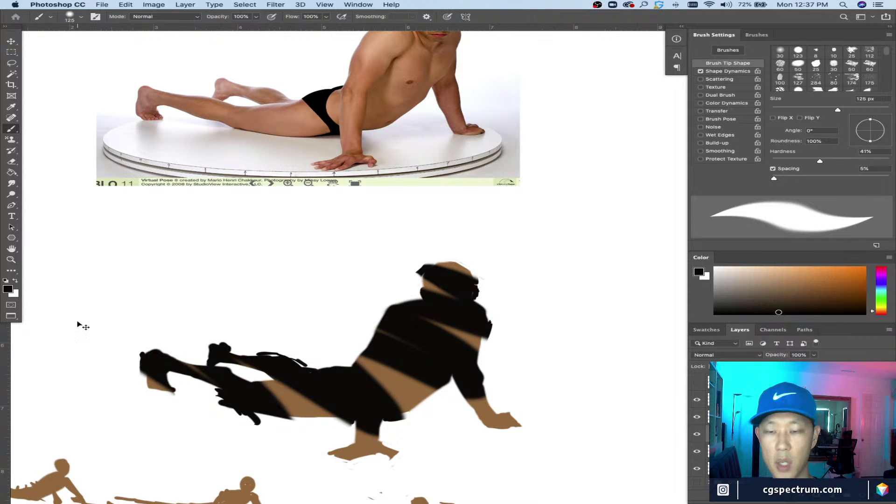
pyautogui.press('super+z')
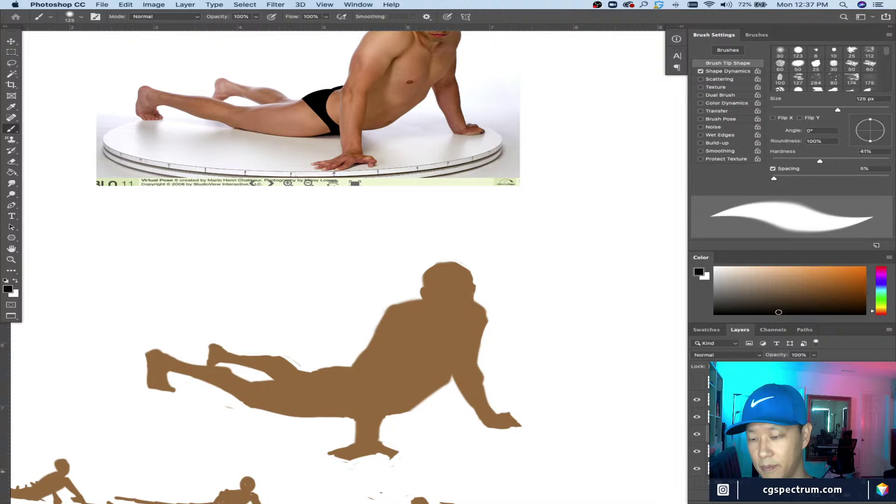
pyautogui.press('super+z')
pyautogui.press('super+z')
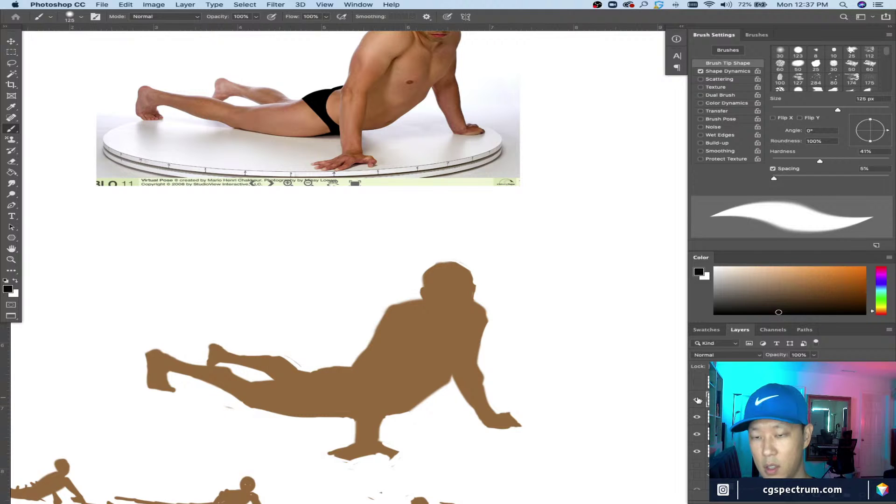
pyautogui.press('super+z')
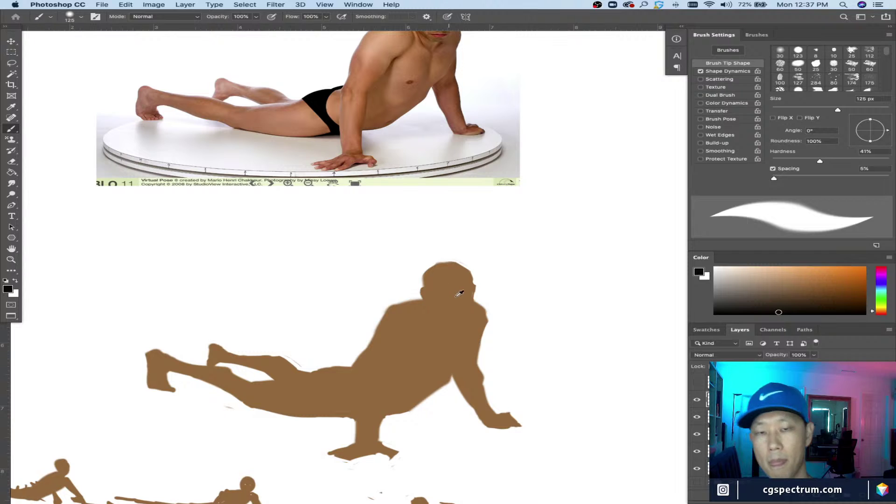
# Step: Pick a dark brown, reduce the brush to 20 px and paint a shadow patch for the eye socket at the face's right edge
pyautogui.moveTo(800, 287); pyautogui.dragTo(806, 298)
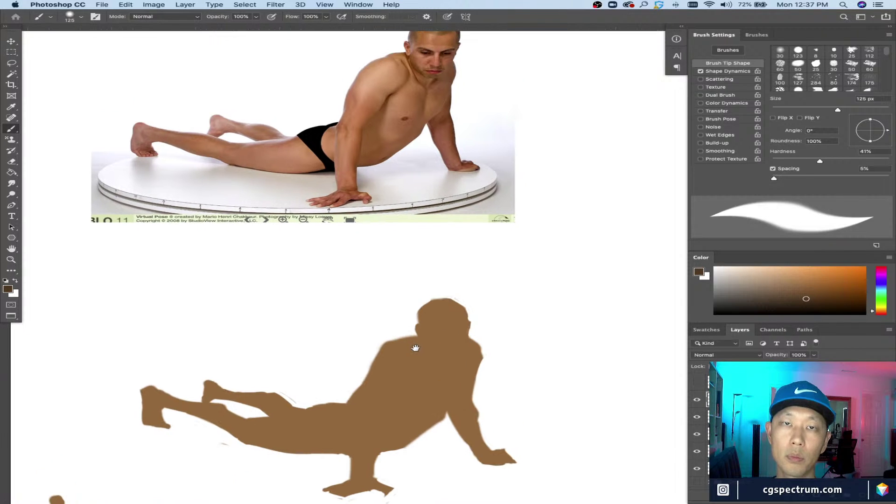
pyautogui.moveTo(425, 303); pyautogui.dragTo(425, 255)
pyautogui.scroll(2, 439, 399)
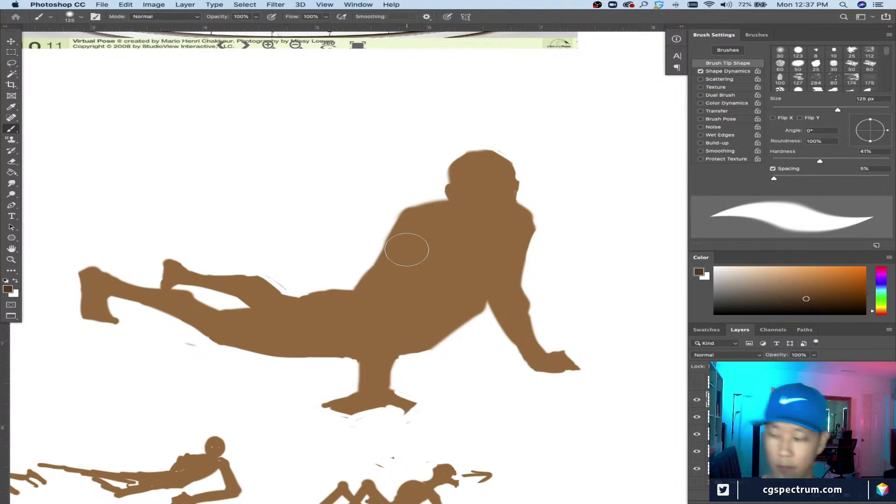
pyautogui.press('[')
pyautogui.press('[')
pyautogui.press('[')
pyautogui.press('[')
pyautogui.press('[')
pyautogui.press('[')
pyautogui.press('[')
pyautogui.press('[')
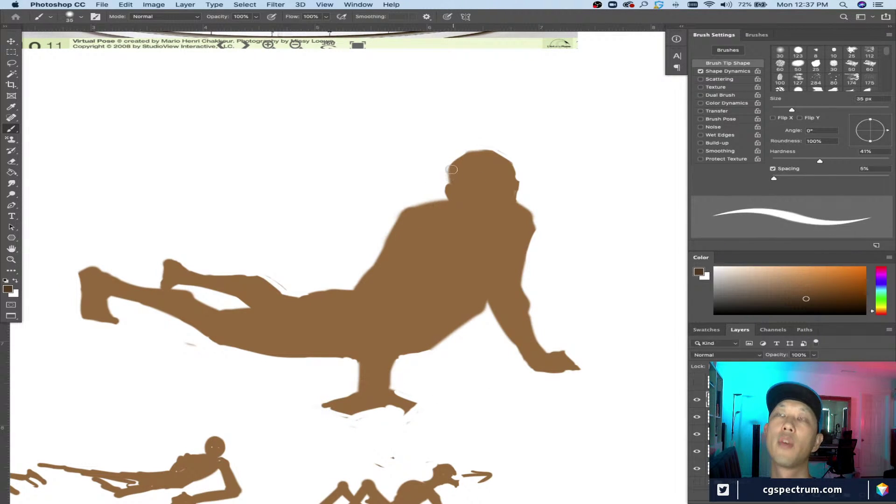
pyautogui.press('[')
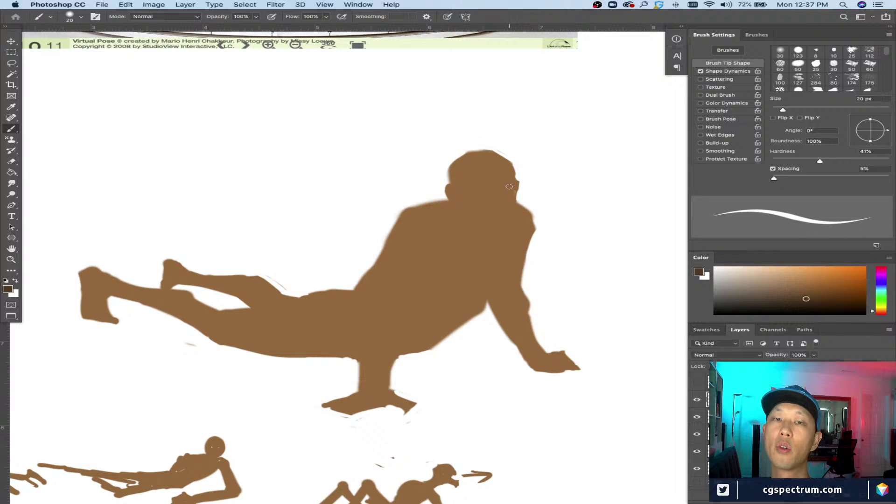
pyautogui.moveTo(510, 187); pyautogui.dragTo(508, 192)
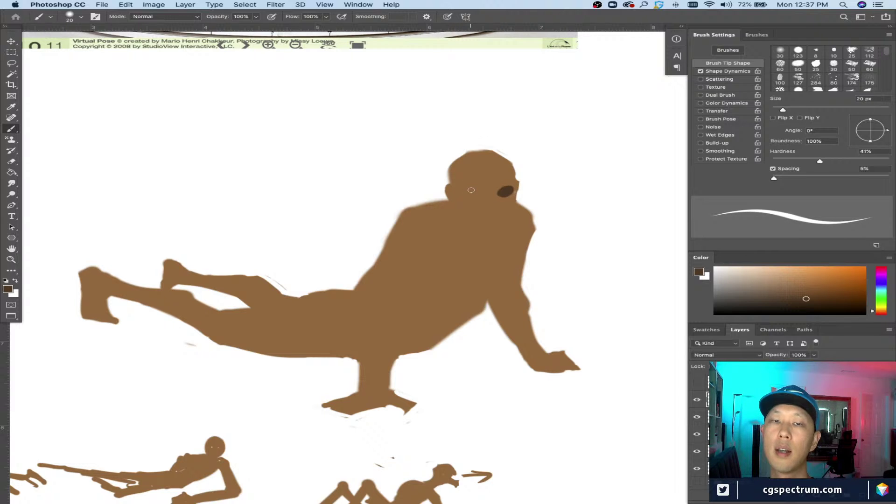
# Step: Sample a softer brown from the painted eye socket, enlarge the brush to 30 px and paint the other eye socket to its left
pyautogui.press(']')
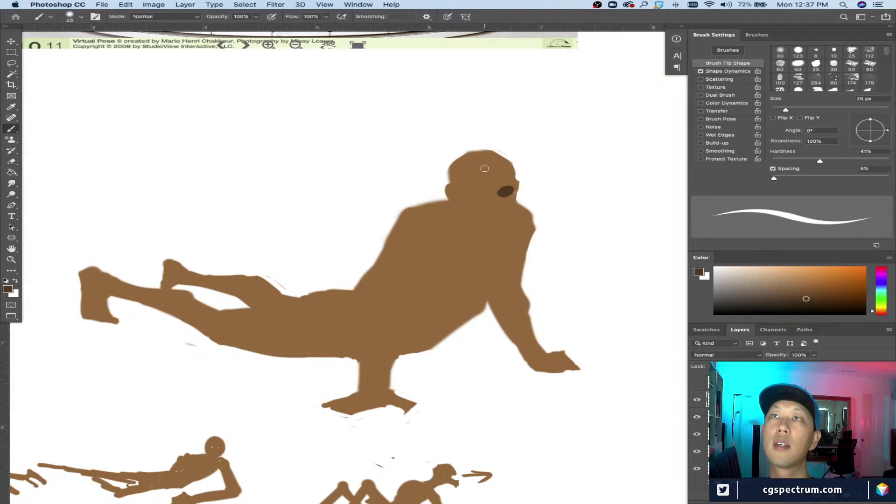
pyautogui.keyDown('alt'); pyautogui.click(508, 187); pyautogui.keyUp('alt')
pyautogui.press(']')
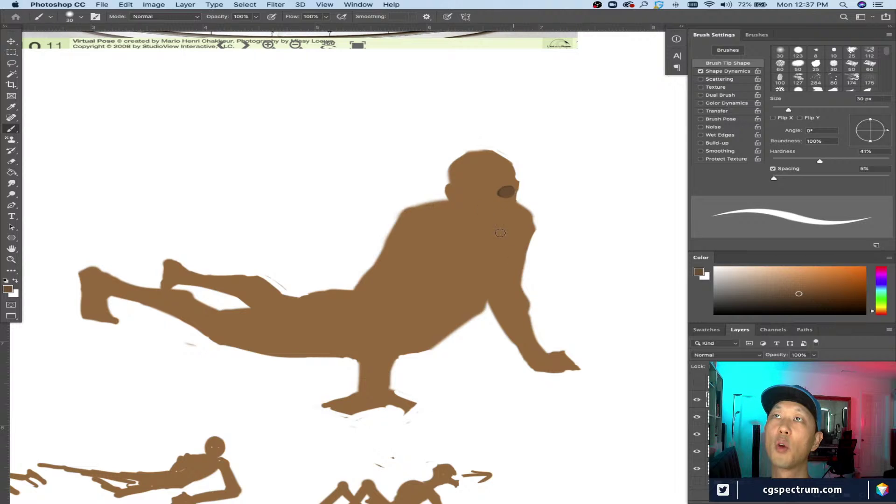
pyautogui.click(482, 192)
pyautogui.moveTo(482, 193); pyautogui.dragTo(475, 190)
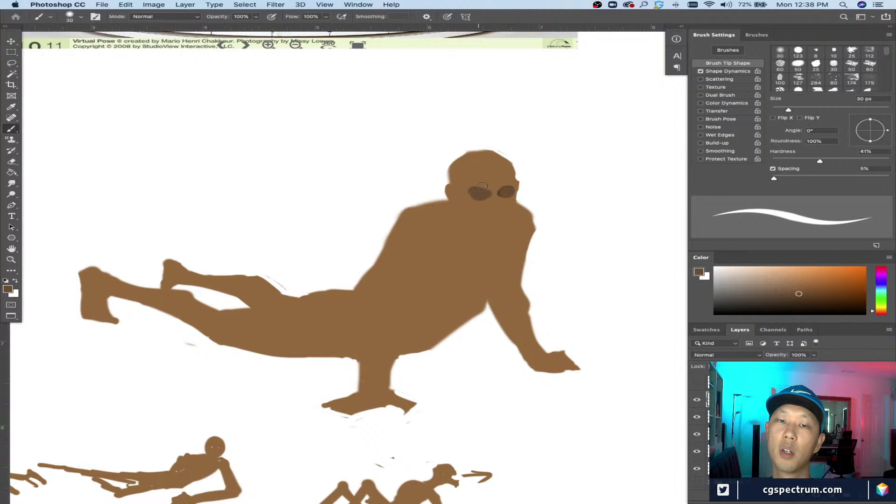
# Step: Refine the eye socket shadows with a 25 px brush, then paint the mouth in thin strokes of about 9 px
pyautogui.press('[')
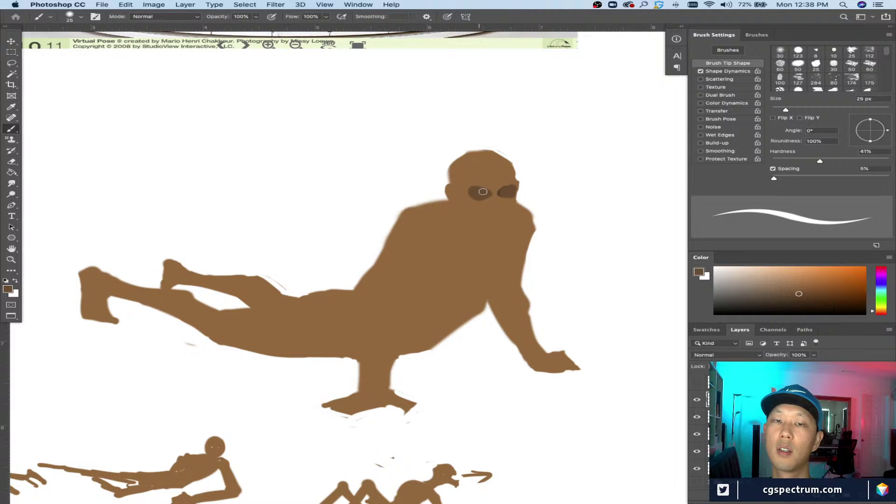
pyautogui.press('[')
pyautogui.press('[')
pyautogui.press('[')
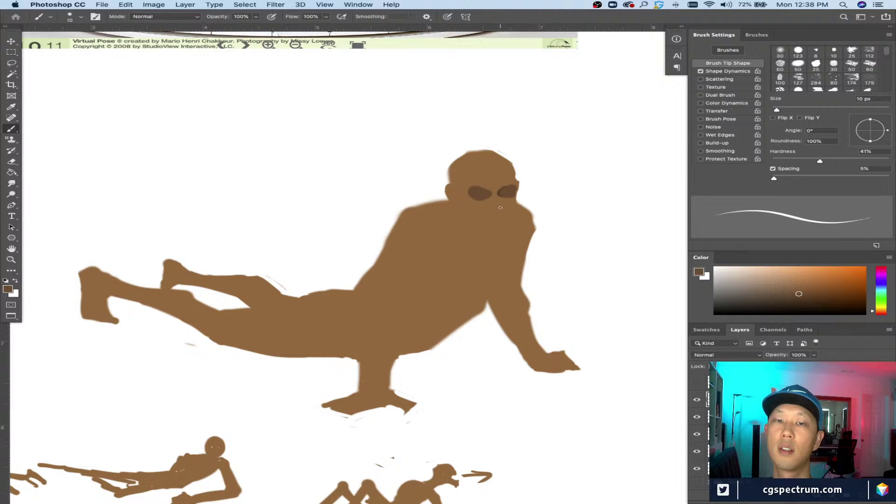
pyautogui.press('[')
pyautogui.press('[')
pyautogui.press('[')
pyautogui.press(']')
pyautogui.press(']')
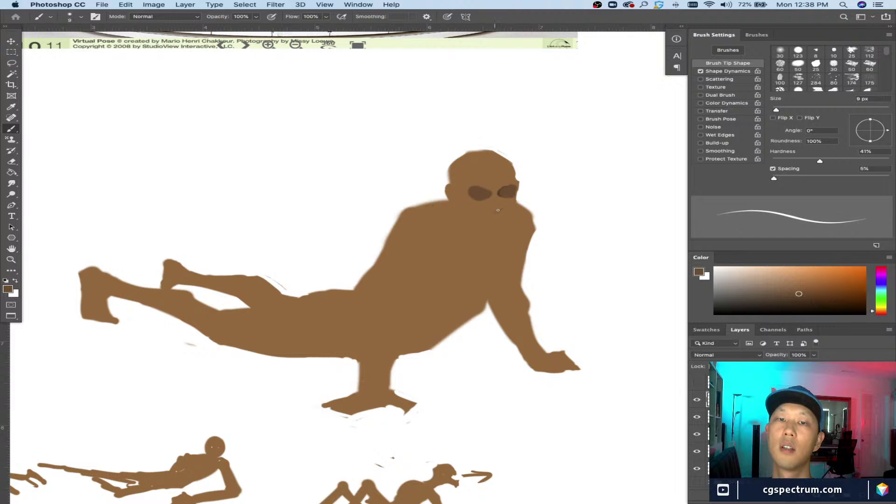
# Step: Enlarge the brush to 20 px and paint the shadow under the jaw, across the far shoulder and down the far arm
pyautogui.press(']')
pyautogui.press(']')
pyautogui.press(']')
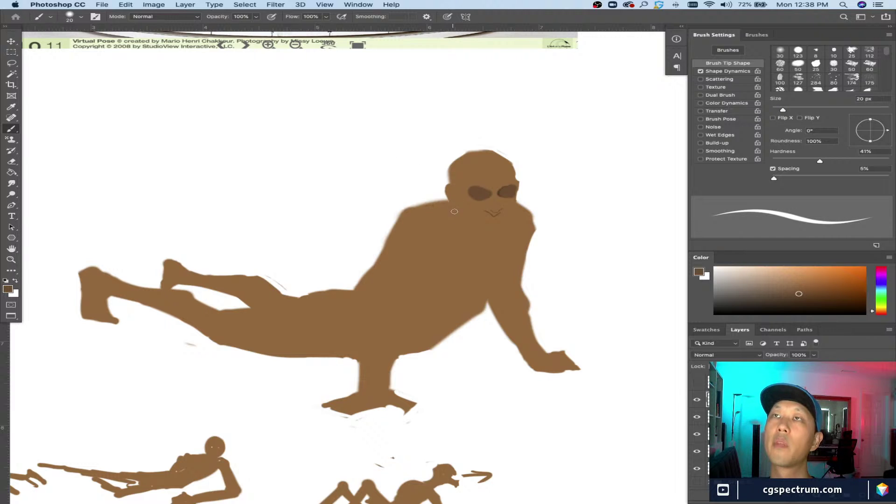
pyautogui.moveTo(459, 224)
pyautogui.mouseDown()
pyautogui.moveTo(491, 234)
pyautogui.moveTo(517, 213)
pyautogui.moveTo(497, 236)
pyautogui.moveTo(518, 210)
pyautogui.moveTo(498, 236)
pyautogui.moveTo(476, 203)
pyautogui.moveTo(485, 238)
pyautogui.moveTo(470, 230)
pyautogui.moveTo(463, 209)
pyautogui.moveTo(487, 245)
pyautogui.moveTo(526, 228)
pyautogui.moveTo(490, 248)
pyautogui.moveTo(502, 249)
pyautogui.moveTo(506, 267)
pyautogui.moveTo(510, 258)
pyautogui.moveTo(495, 255)
pyautogui.moveTo(496, 280)
pyautogui.moveTo(517, 259)
pyautogui.moveTo(499, 294)
pyautogui.mouseUp()
pyautogui.press(']')
pyautogui.press(']')
pyautogui.press('[')
pyautogui.press('[')
pyautogui.moveTo(518, 254)
pyautogui.mouseDown()
pyautogui.moveTo(501, 295)
pyautogui.moveTo(518, 343)
pyautogui.mouseUp()
pyautogui.press(']')
# Step: Trim and soften the shadow's edges along the far arm and chest with a soft eraser of 35 to 45 px
pyautogui.press('e')
pyautogui.moveTo(499, 299)
pyautogui.mouseDown()
pyautogui.moveTo(515, 310)
pyautogui.moveTo(504, 327)
pyautogui.mouseUp()
pyautogui.hotkey('ctrl', '-')
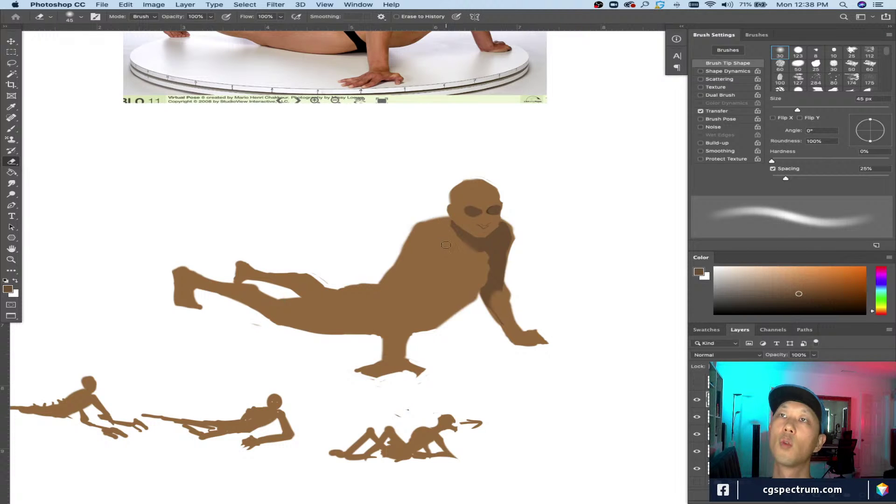
pyautogui.press('[')
pyautogui.scroll(5, 433, 256)
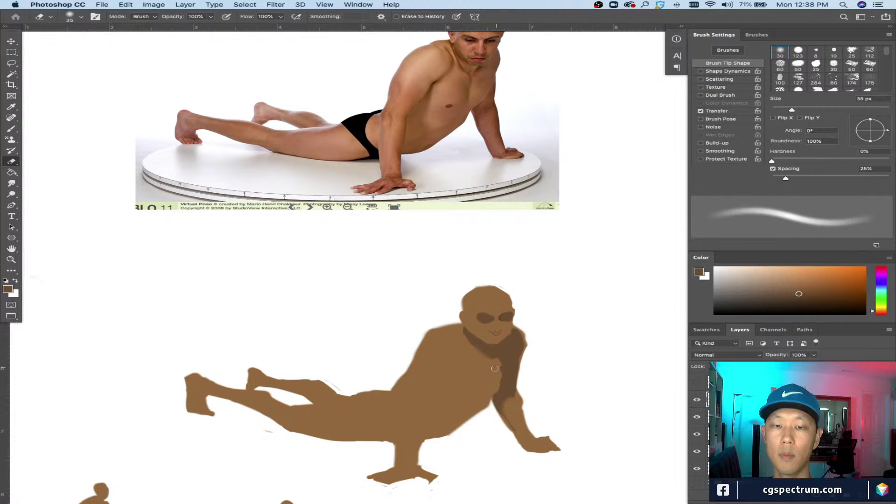
pyautogui.press(']')
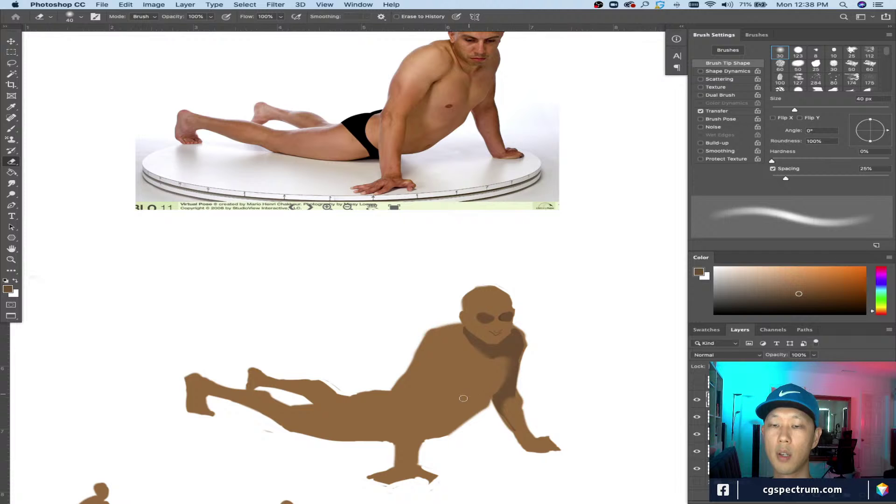
# Step: Pick a bright red, reduce the brush to 5 px and outline the shadow shapes on the eyes, face, neck, shoulder and far arm
pyautogui.press('b')
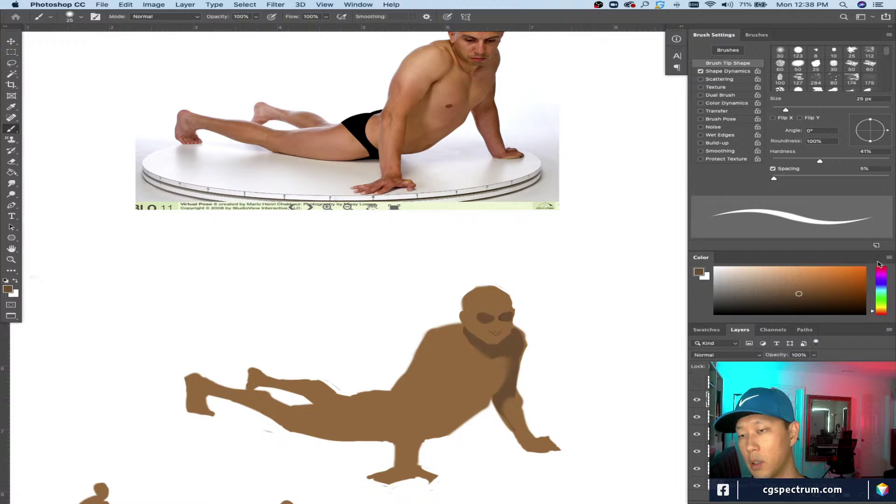
pyautogui.moveTo(882, 278); pyautogui.dragTo(878, 266)
pyautogui.click(864, 268)
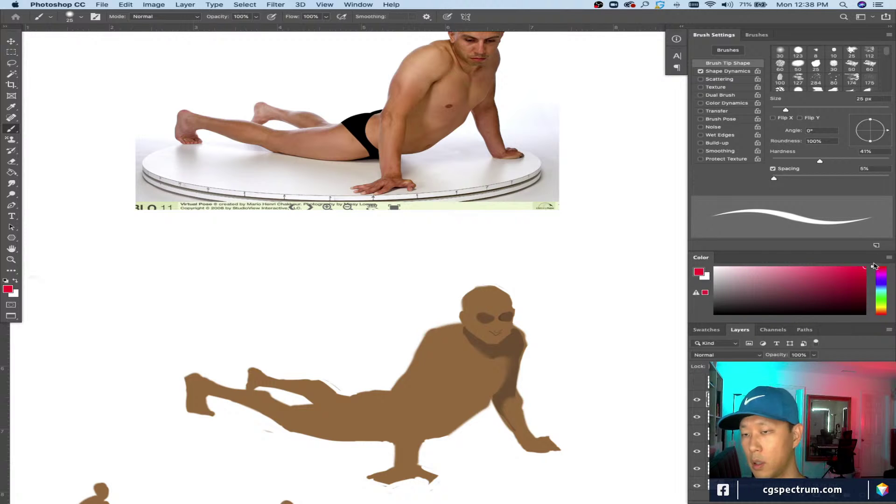
pyautogui.press('[')
pyautogui.scroll(2, 444, 288)
pyautogui.hscroll(2, 444, 288)
pyautogui.press('[')
pyautogui.press('[')
pyautogui.press('[')
pyautogui.press('[')
pyautogui.press('[')
pyautogui.press('[')
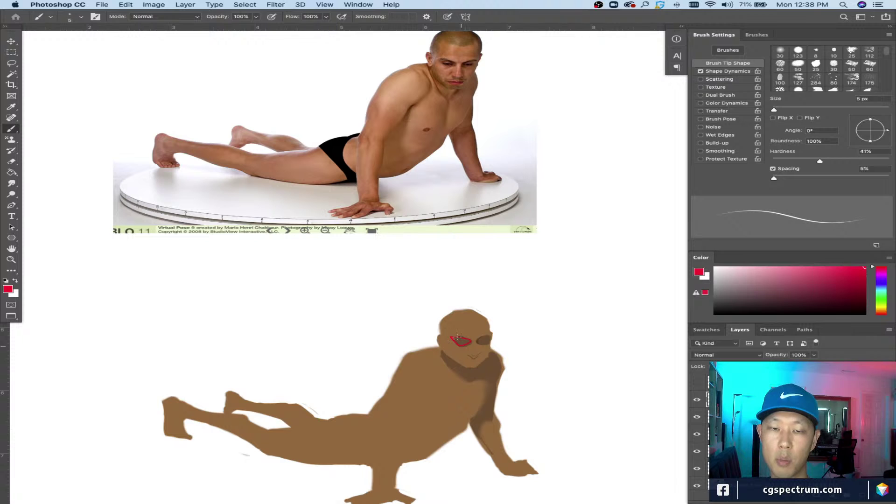
pyautogui.moveTo(479, 341); pyautogui.dragTo(489, 346)
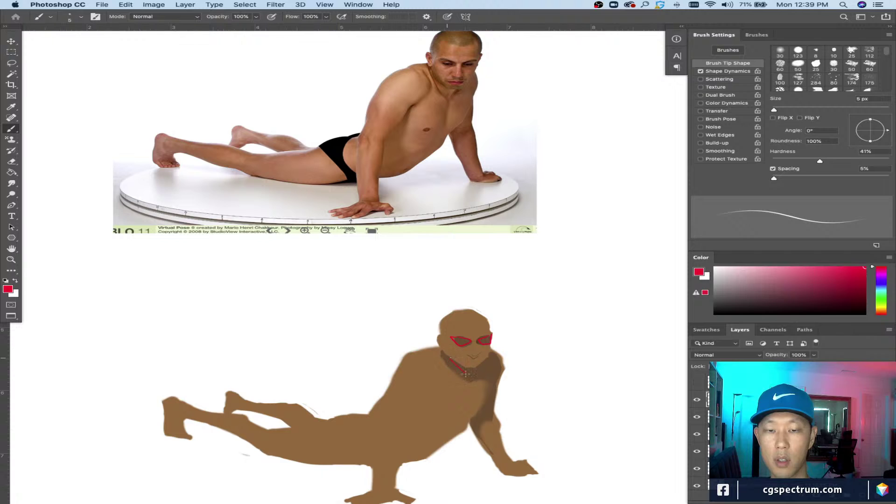
pyautogui.moveTo(490, 381)
pyautogui.mouseDown()
pyautogui.moveTo(470, 423)
pyautogui.moveTo(489, 451)
pyautogui.moveTo(493, 422)
pyautogui.moveTo(506, 448)
pyautogui.moveTo(495, 411)
pyautogui.moveTo(505, 363)
pyautogui.moveTo(492, 348)
pyautogui.moveTo(467, 367)
pyautogui.moveTo(443, 354)
pyautogui.moveTo(547, 377)
pyautogui.mouseUp()
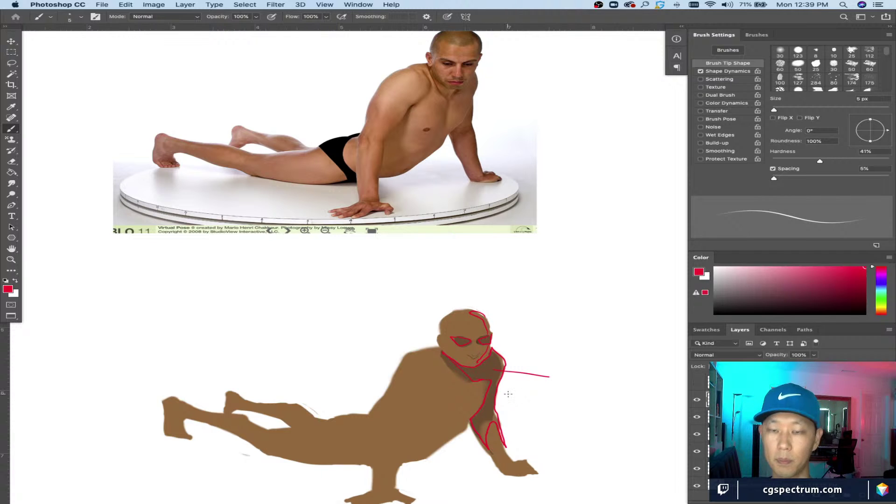
# Step: Undo all the red outline strokes drawn over the figure's shadows
pyautogui.press('super+alt+z')
pyautogui.press('super+alt+z')
pyautogui.press('super+alt+z')
pyautogui.press('super+alt+z')
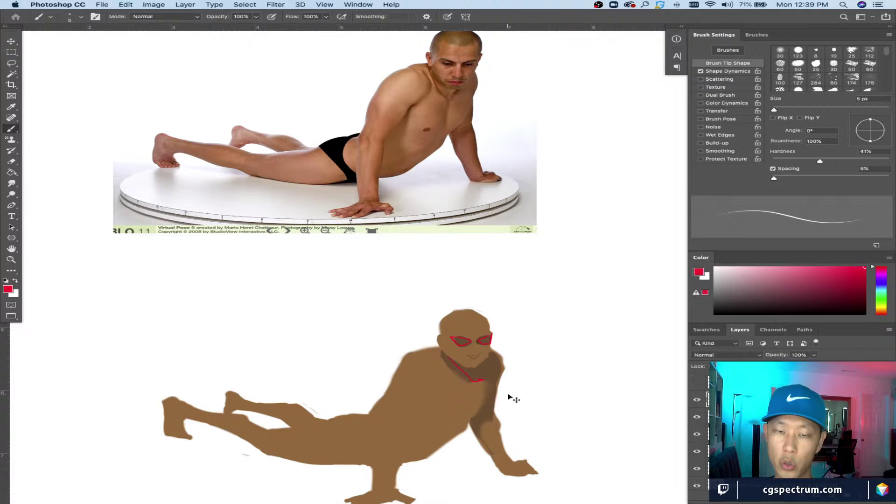
pyautogui.press('super+alt+z')
pyautogui.press('super+alt+z')
pyautogui.press('super+alt+z')
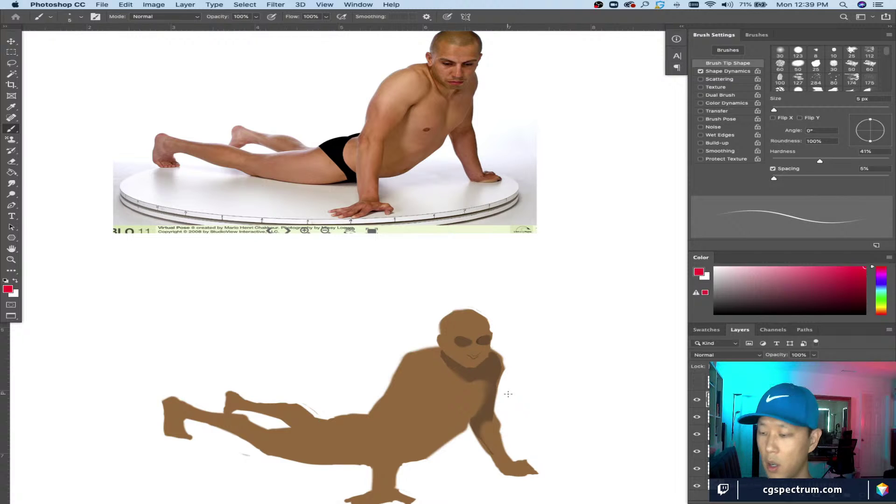
# Step: Select the next layer down, sample the dark brown from the figure's shoulder shadow and enlarge the brush to 9 px
pyautogui.scroll(-3, 426, 369)
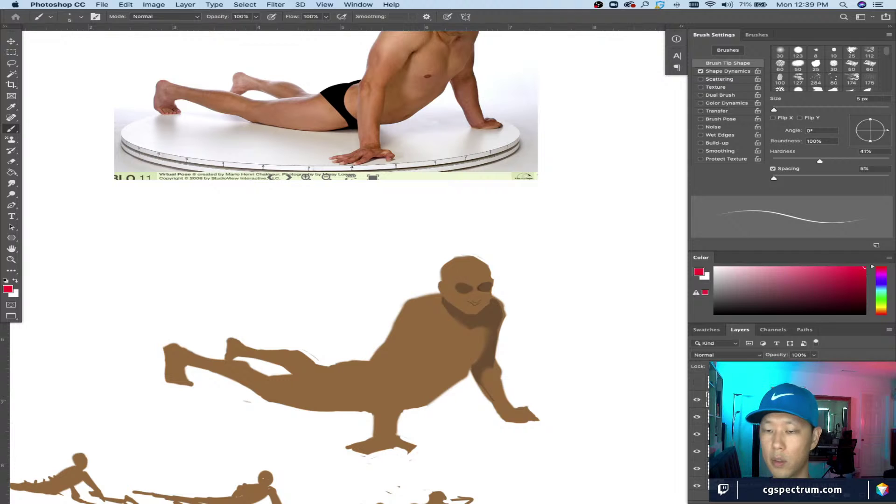
pyautogui.click(705, 418)
pyautogui.keyDown('alt'); pyautogui.click(497, 308); pyautogui.keyUp('alt')
pyautogui.scroll(-1, 454, 277)
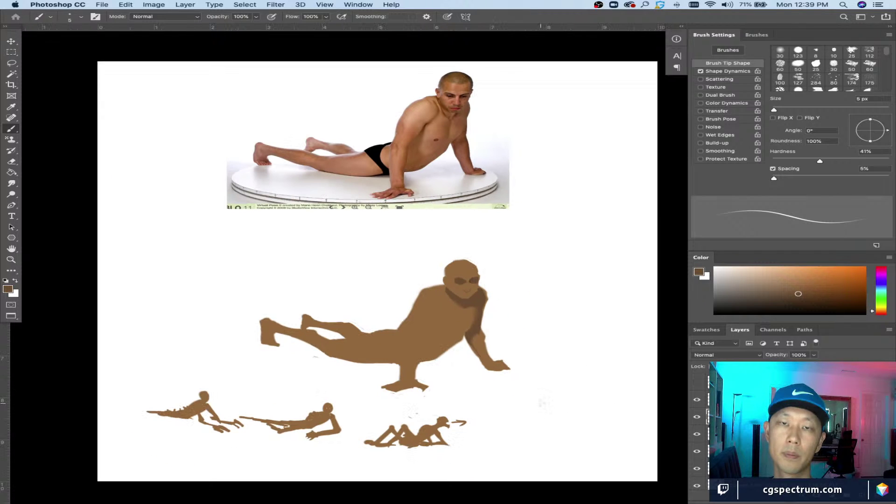
pyautogui.press(']')
pyautogui.press(']')
pyautogui.press(']')
pyautogui.press(']')
pyautogui.scroll(1, 452, 265)
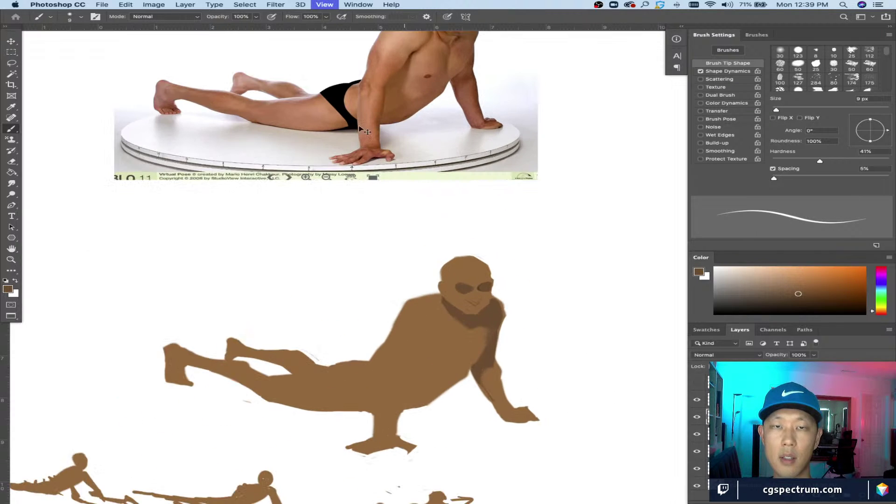
# Step: Paint a thin shadow line down the figure's chest with the 9 px brush, following the reference photo
pyautogui.moveTo(369, 102); pyautogui.dragTo(365, 207)
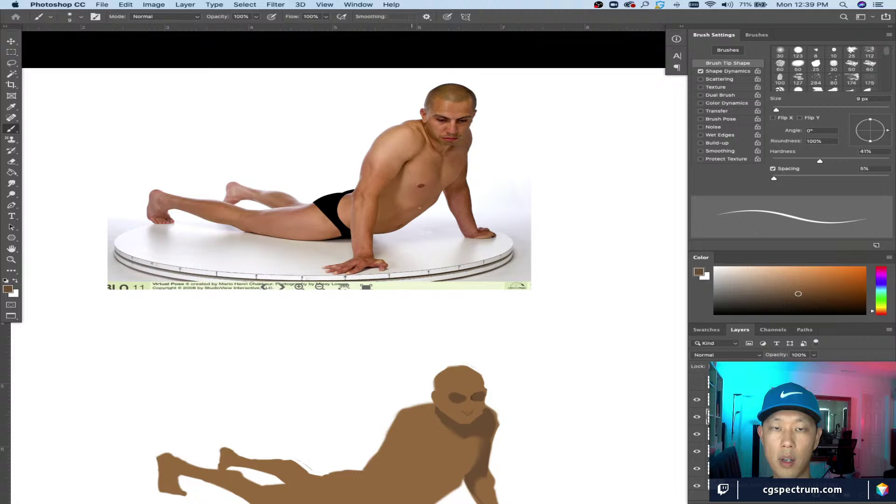
pyautogui.scroll(-1, 388, 218)
pyautogui.moveTo(345, 374); pyautogui.dragTo(357, 336)
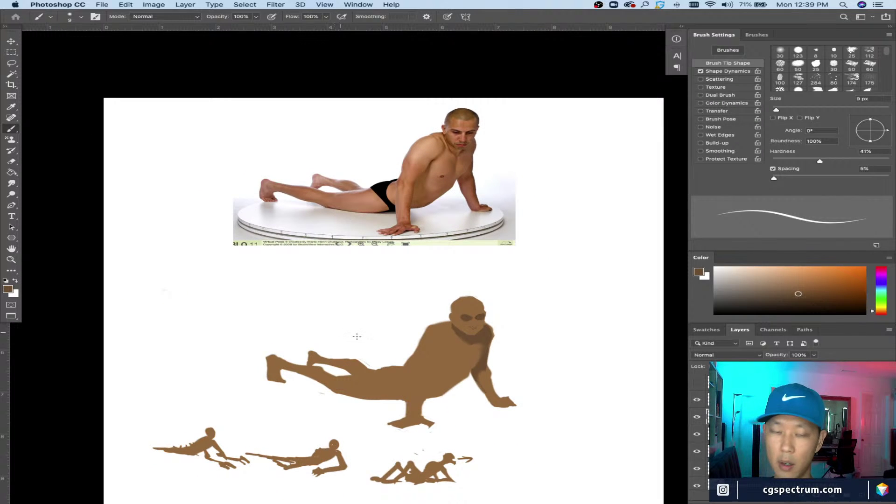
pyautogui.press(']')
pyautogui.press(']')
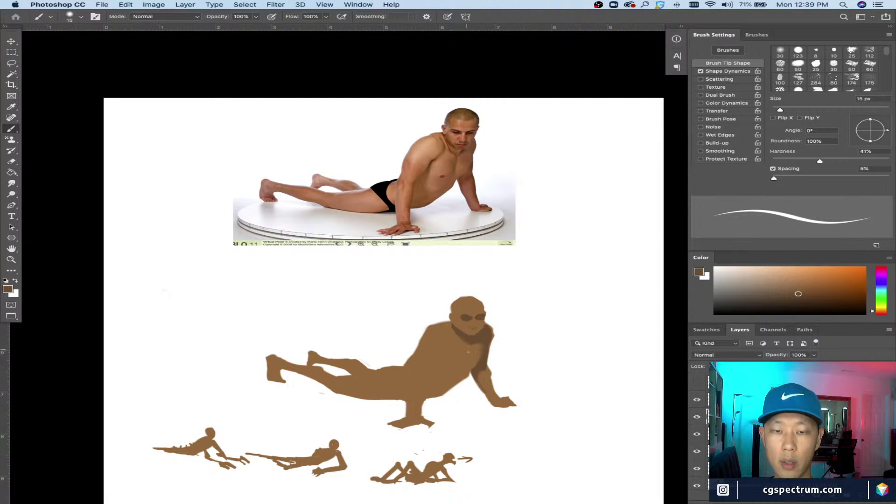
pyautogui.press('[')
pyautogui.press('[')
pyautogui.press('[')
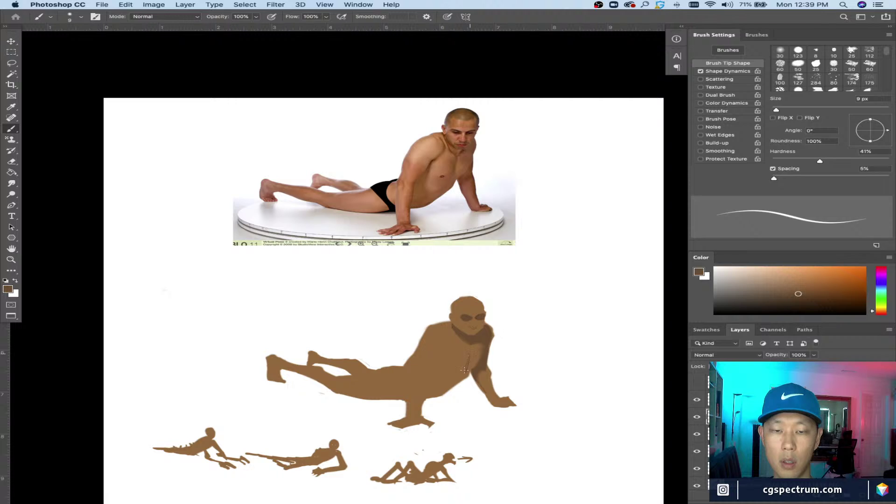
# Step: Enlarge the brush to 30 px and paint a dark shadow patch beneath the chest
pyautogui.press(']')
pyautogui.press(']')
pyautogui.press(']')
pyautogui.press(']')
pyautogui.press(']')
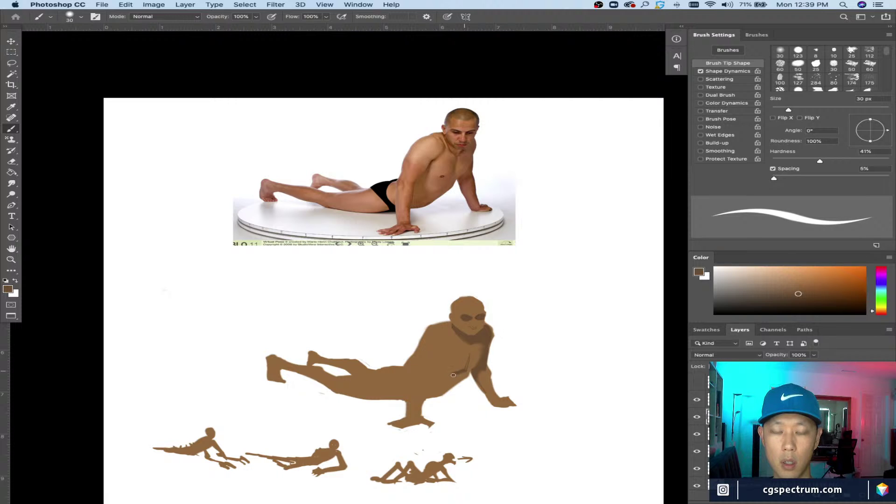
# Step: Enable Transfer and disable Shape Dynamics for the brush, then extend the shadow along the lower torso at 35 to 45 px
pyautogui.click(700, 111)
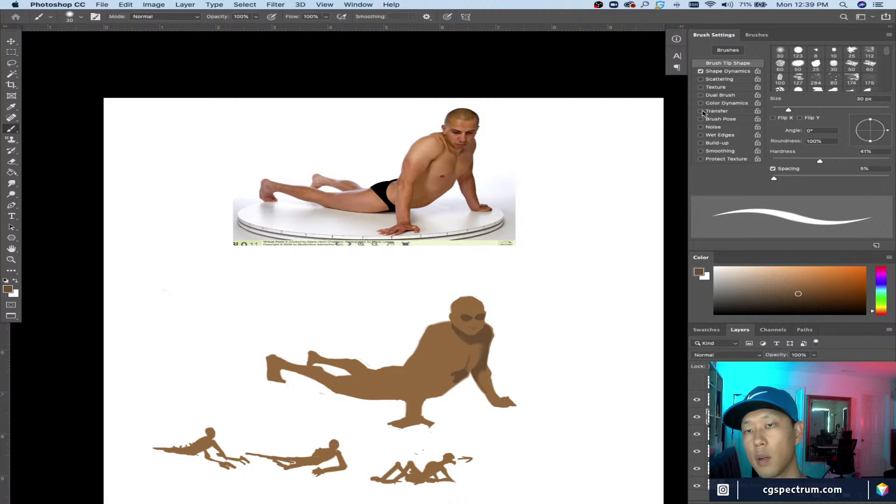
pyautogui.click(700, 71)
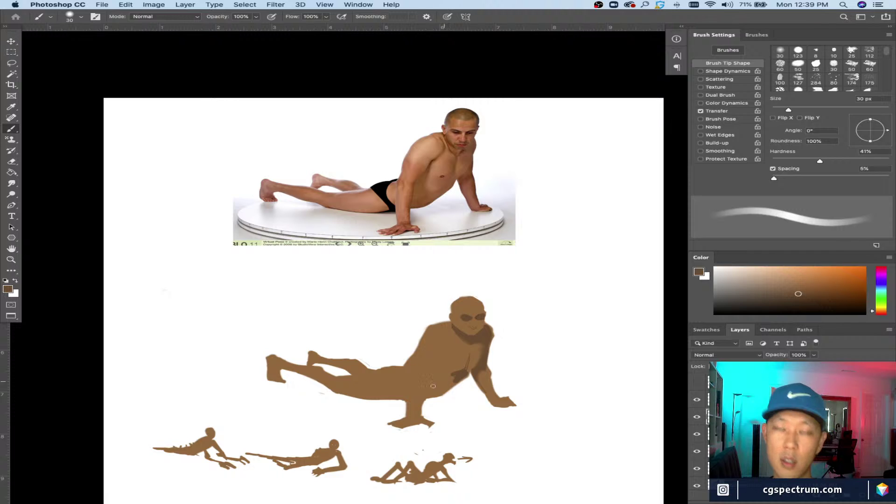
pyautogui.scroll(-1, 433, 386)
pyautogui.press(']')
pyautogui.moveTo(440, 370); pyautogui.dragTo(454, 359)
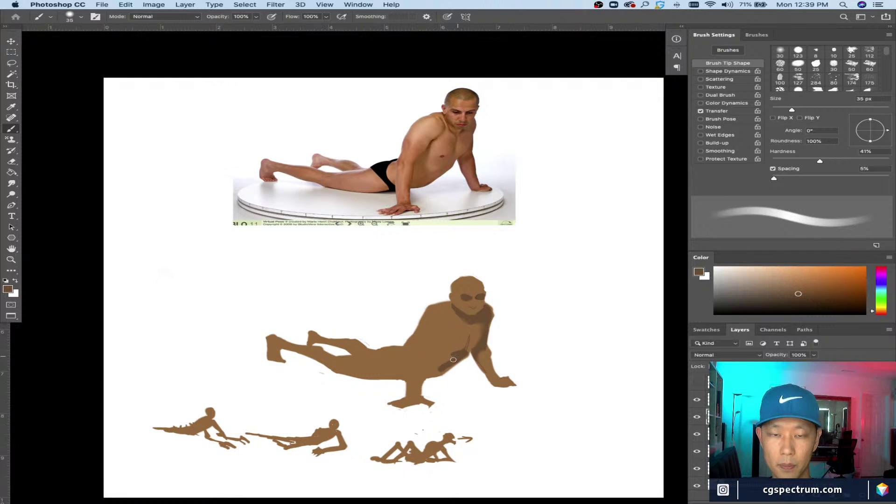
pyautogui.press(']')
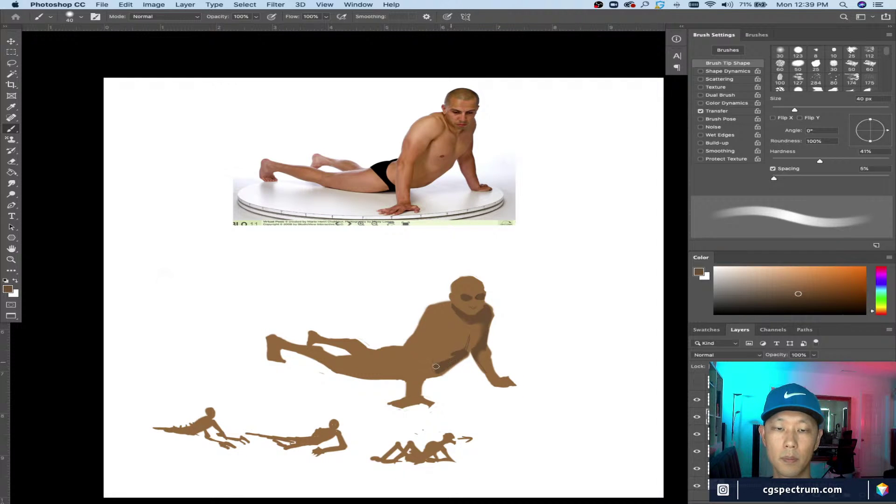
pyautogui.moveTo(434, 365); pyautogui.dragTo(429, 369)
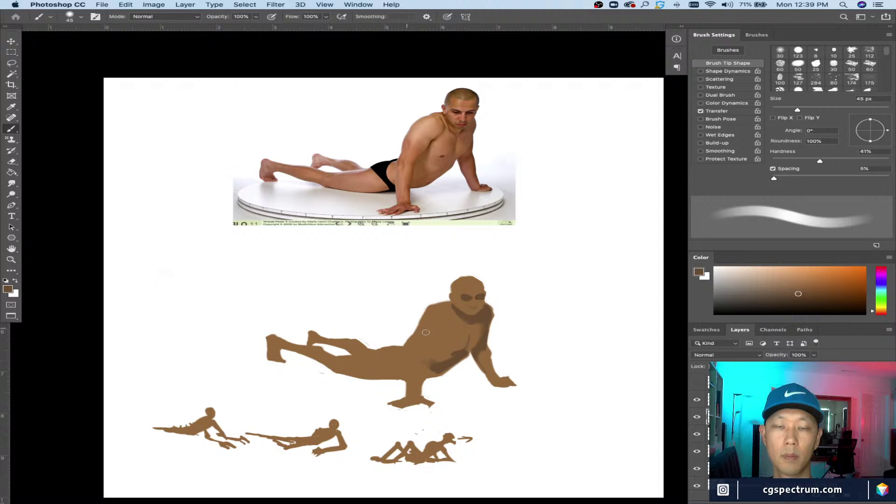
# Step: Paint the torso shadow beside the near arm, widening the brush from 10 to 35 px, and define its edge at 15 px
pyautogui.press('[')
pyautogui.press('[')
pyautogui.press('[')
pyautogui.press('[')
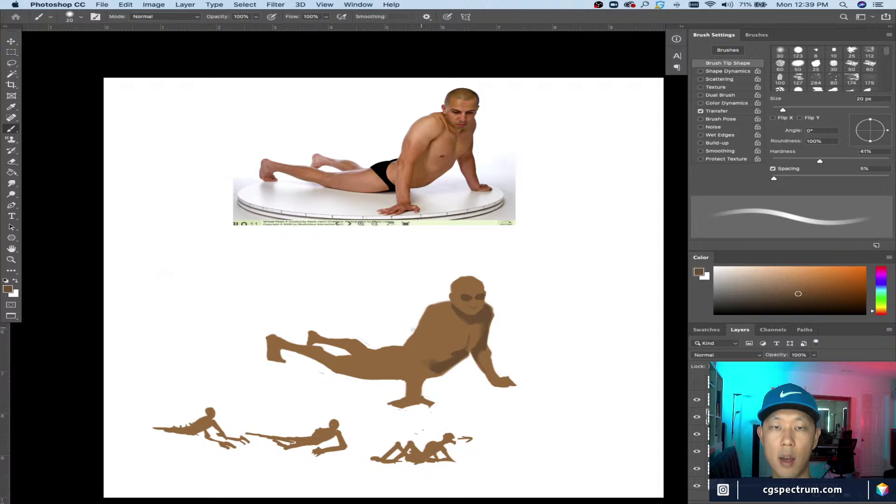
pyautogui.press('[')
pyautogui.press('[')
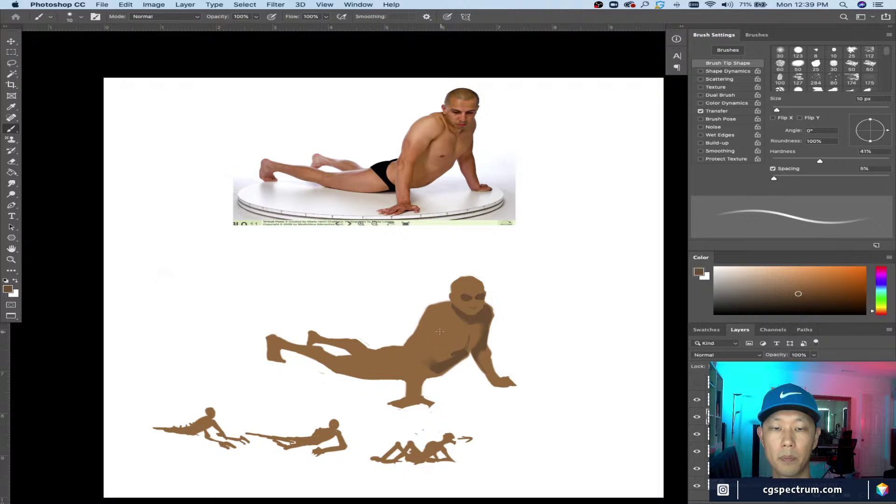
pyautogui.press(']')
pyautogui.press(']')
pyautogui.press(']')
pyautogui.press(']')
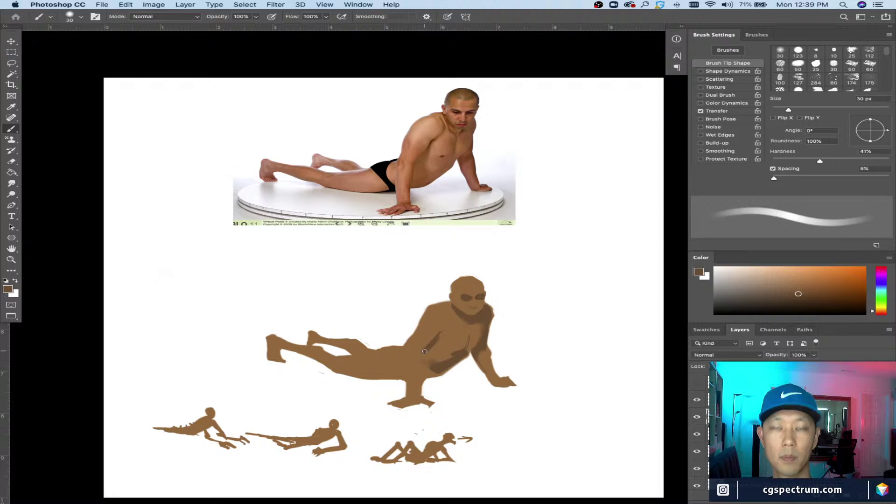
pyautogui.press(']')
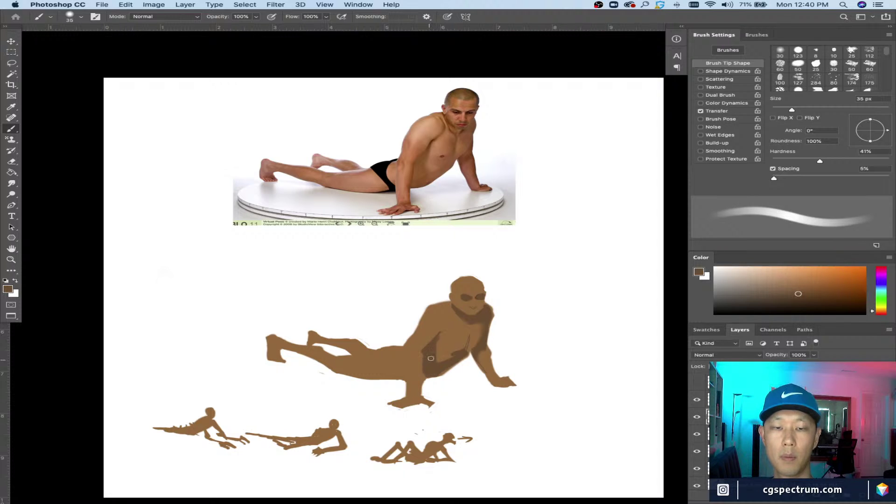
pyautogui.press('[')
pyautogui.press('[')
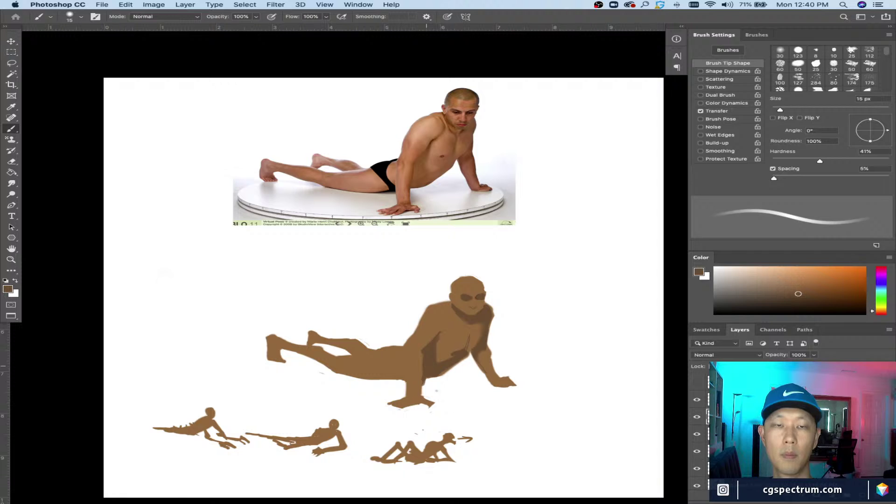
# Step: Blend the torso shadow with a 90 px brush, lightening its upper part with a 60 px soft eraser
pyautogui.press(']')
pyautogui.press(']')
pyautogui.press(']')
pyautogui.press(']')
pyautogui.press(']')
pyautogui.press(']')
pyautogui.press(']')
pyautogui.press(']')
pyautogui.press(']')
pyautogui.press(']')
pyautogui.press(']')
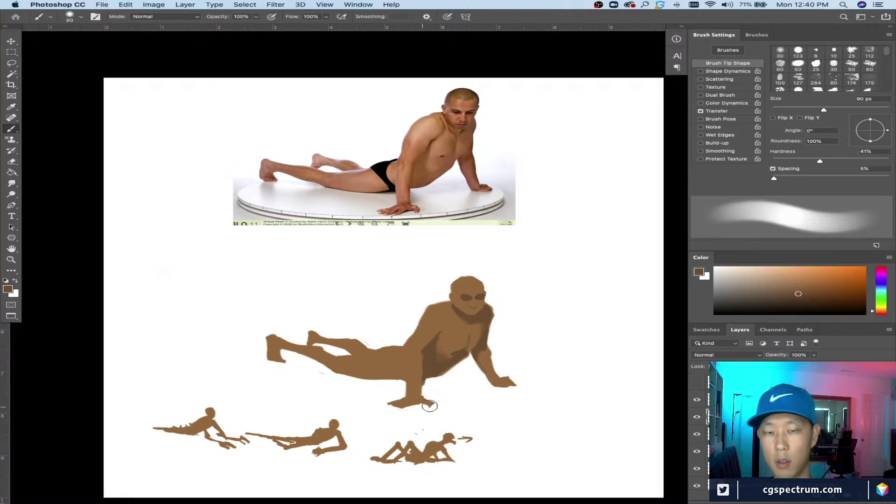
pyautogui.press('e')
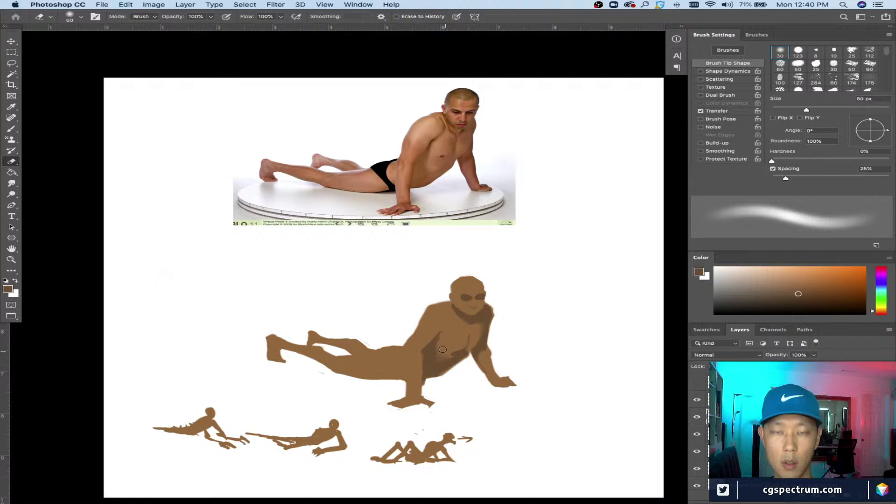
pyautogui.press('b')
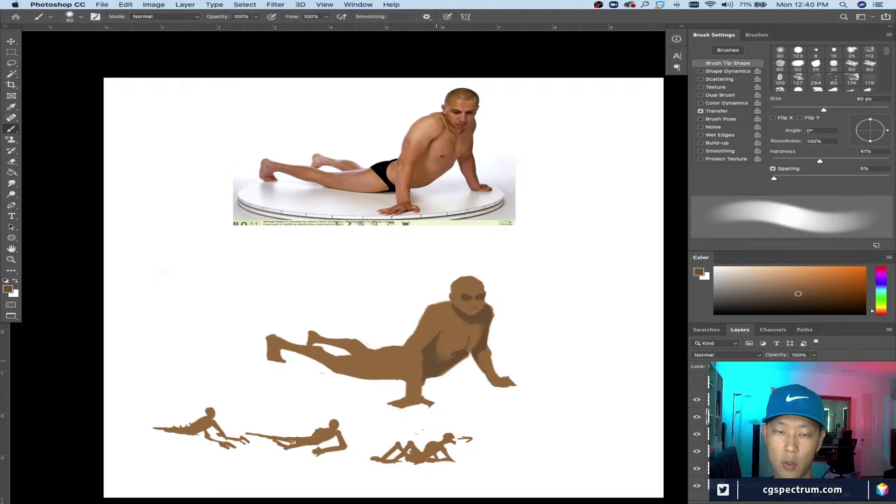
# Step: Paint a soft shadow on the hip and lower belly beside the near arm, varying the brush between 30 and 60 px
pyautogui.press('[')
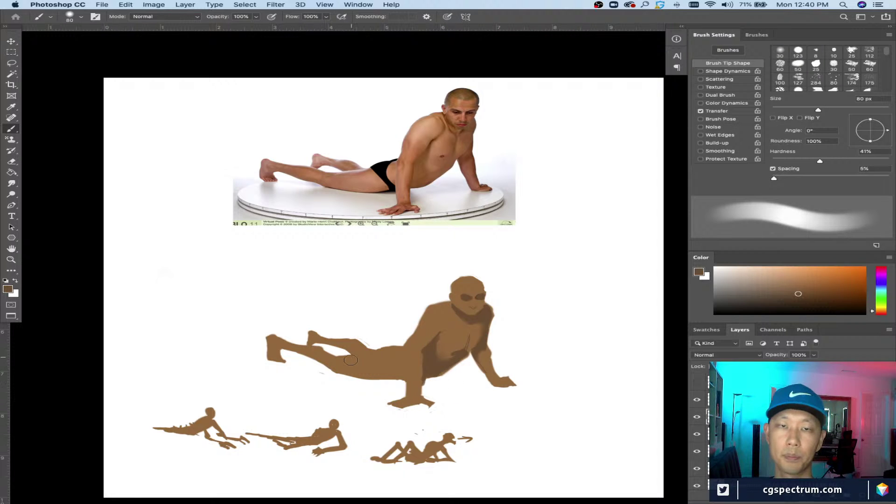
pyautogui.scroll(-1, 345, 375)
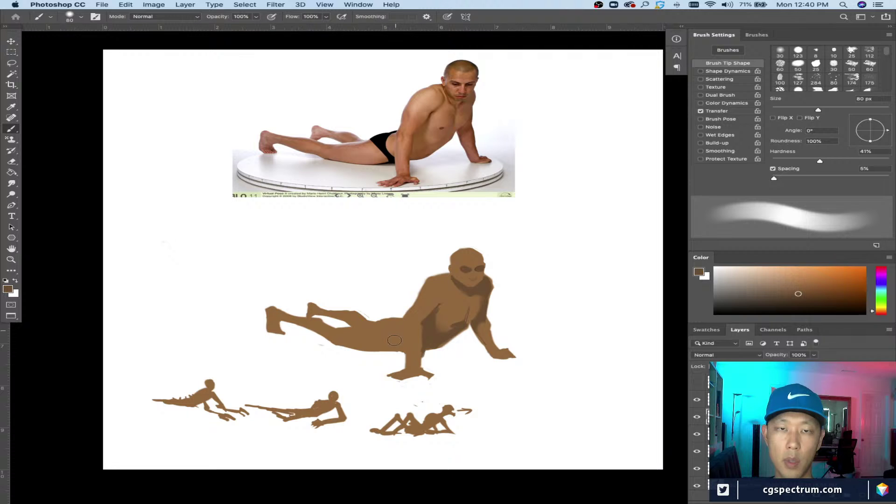
pyautogui.press('[')
pyautogui.press('[')
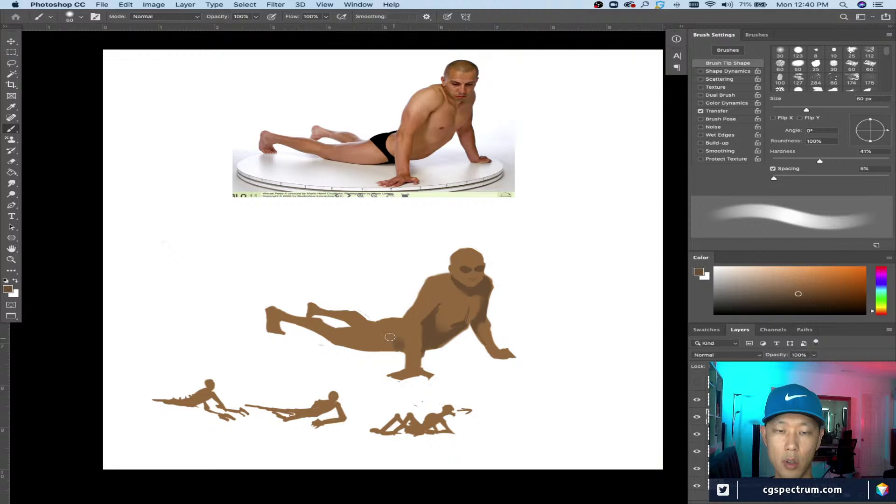
pyautogui.press('[')
pyautogui.press('[')
pyautogui.press('[')
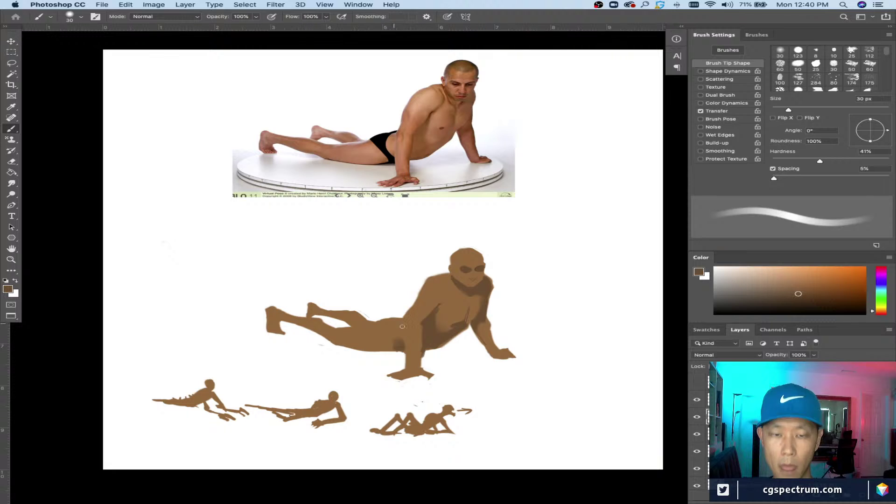
pyautogui.press(']')
pyautogui.press(']')
pyautogui.press(']')
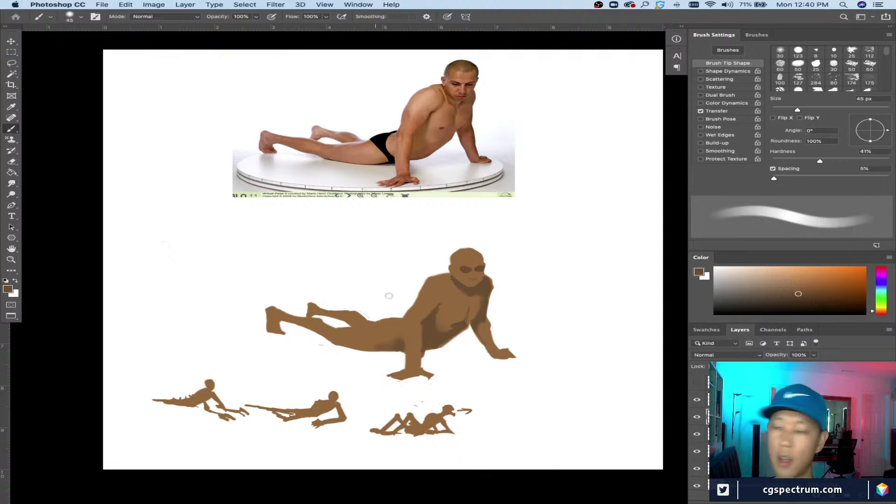
# Step: Clean the edge between the hip shadow and the near arm with a 20 px soft eraser
pyautogui.press('e')
pyautogui.press('[')
pyautogui.press('[')
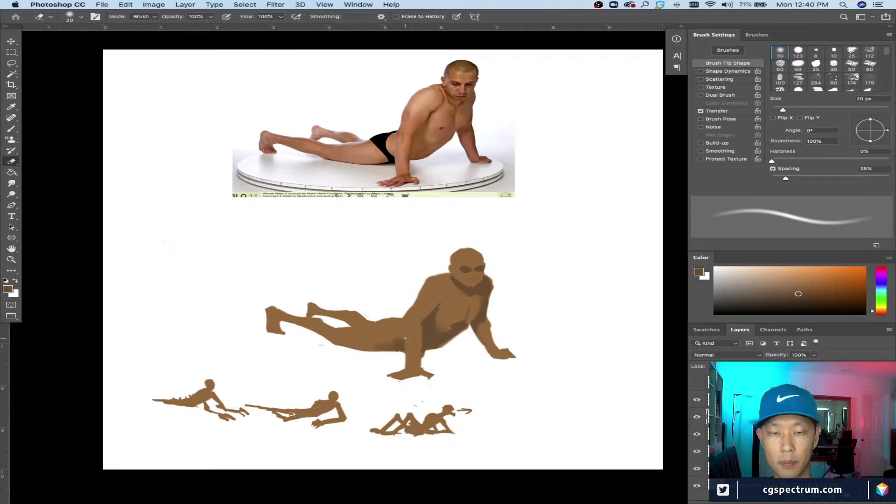
pyautogui.press('b')
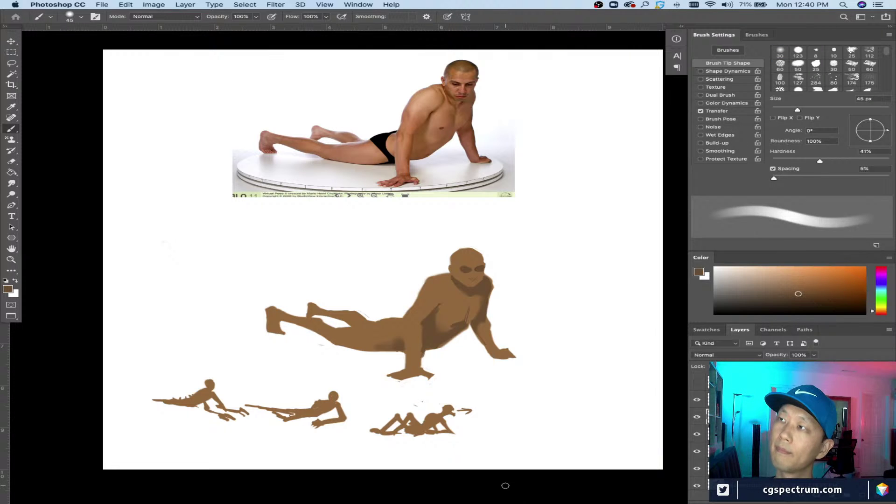
# Step: Paint a dark shadow on the far thigh with the brush reduced to 35 px, touching it up with a 40 px soft eraser
pyautogui.moveTo(357, 361); pyautogui.dragTo(364, 355)
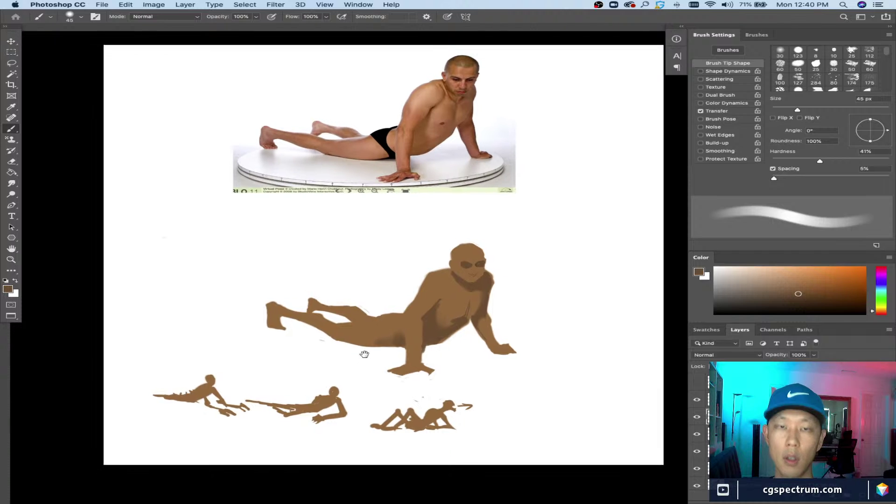
pyautogui.hotkey('ctrl', 'r')
pyautogui.press(']')
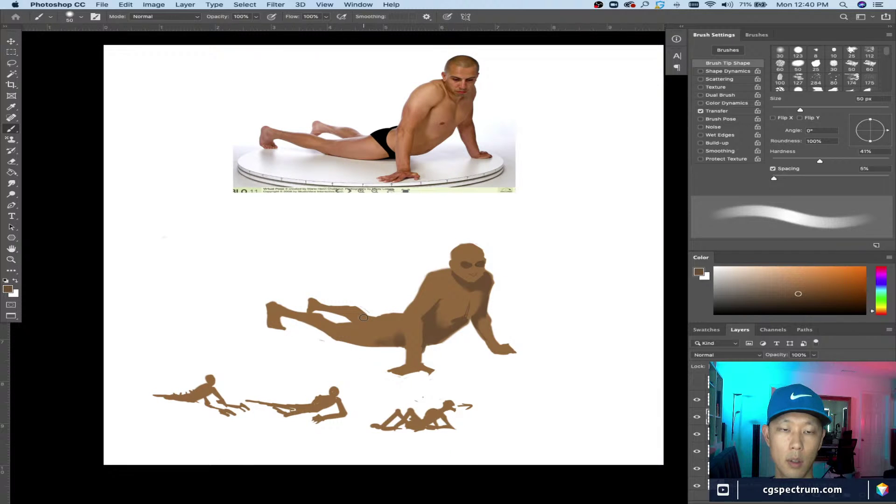
pyautogui.press('[')
pyautogui.press('[')
pyautogui.press('[')
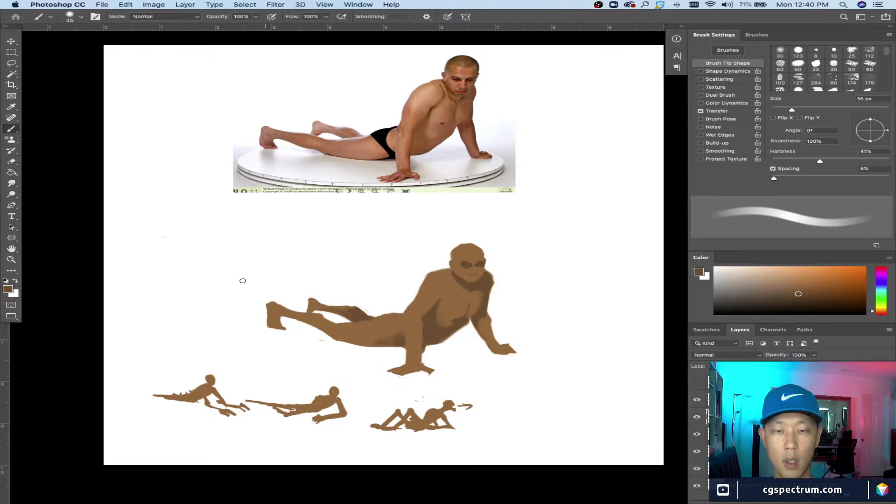
pyautogui.press('e')
pyautogui.press(']')
pyautogui.press(']')
pyautogui.press(']')
pyautogui.press(']')
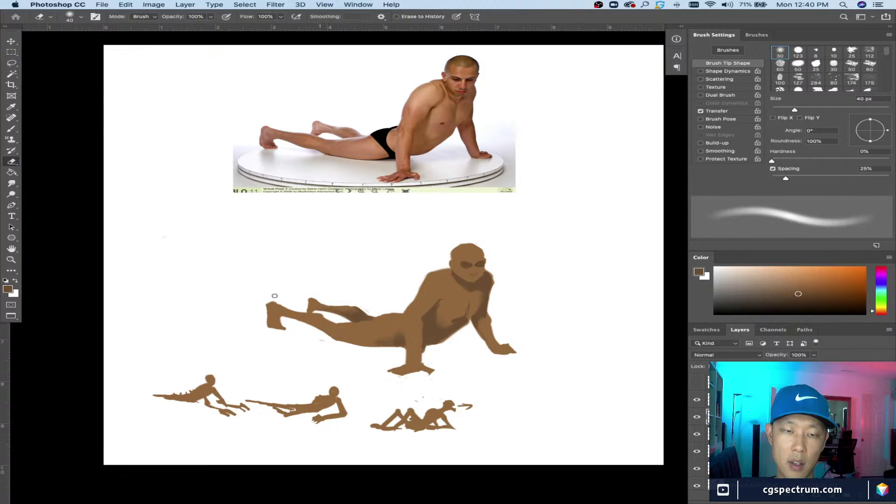
# Step: Paint a shadow along the underside of the near thigh and calf, reducing the brush from 35 to 20 px
pyautogui.press('b')
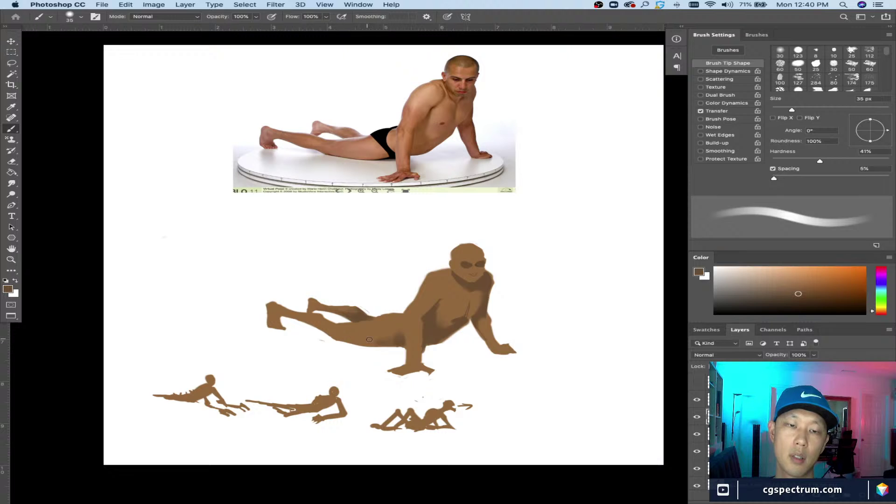
pyautogui.press('[')
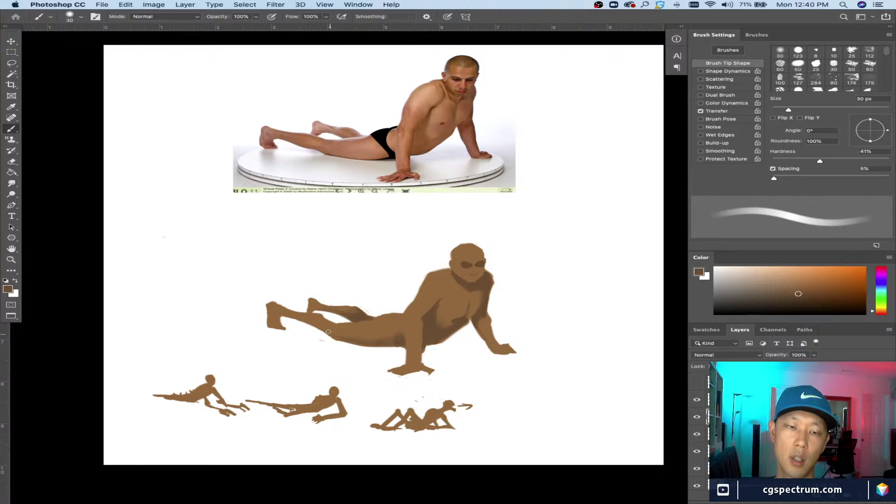
pyautogui.press('[')
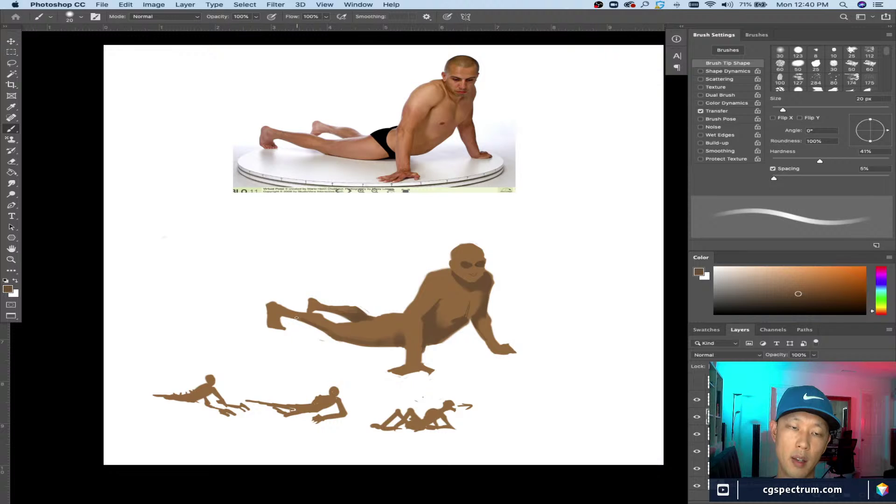
pyautogui.moveTo(301, 321); pyautogui.dragTo(327, 330)
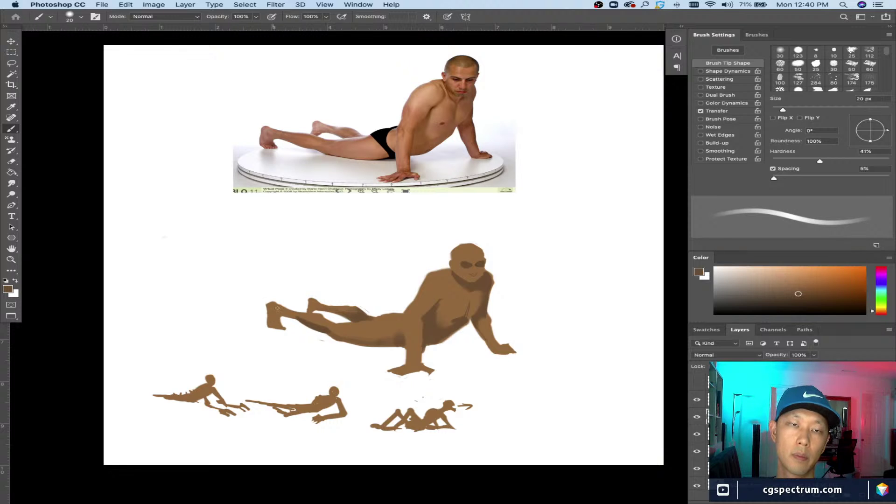
# Step: Shade the sole and ankle of the near foot at 30 px and clean the edges with a 40 px soft eraser
pyautogui.press(']')
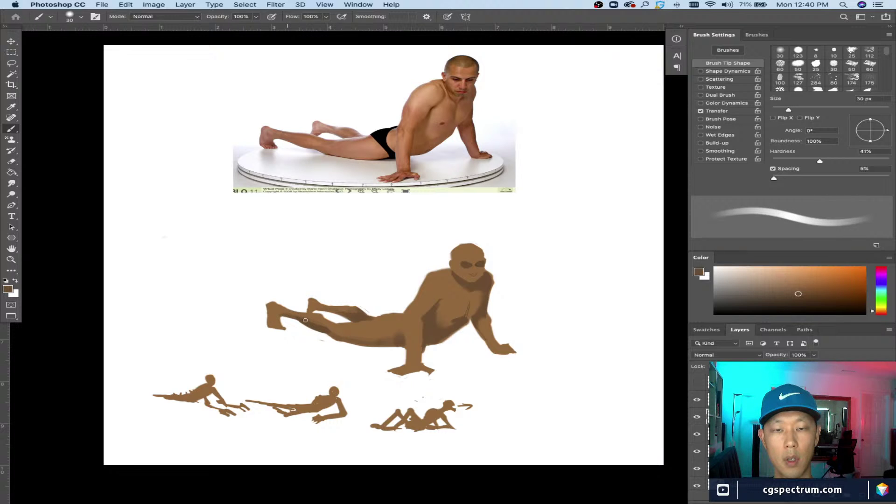
pyautogui.moveTo(281, 326); pyautogui.dragTo(275, 318)
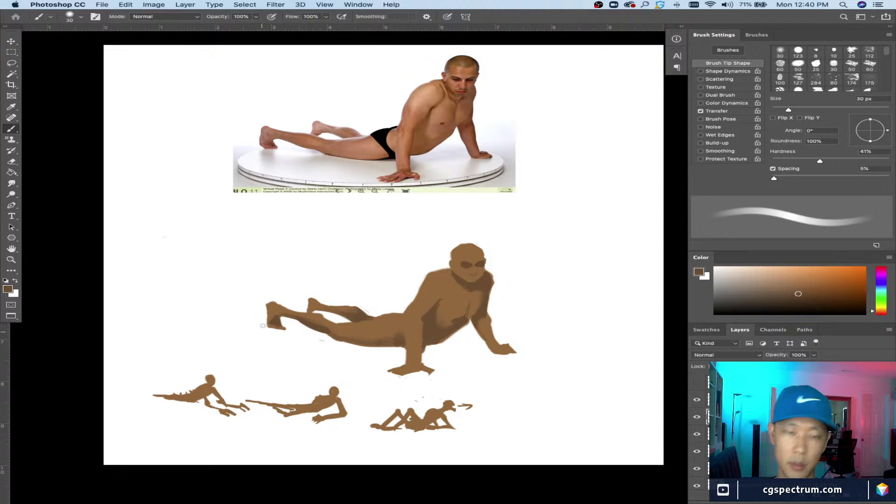
pyautogui.press('e')
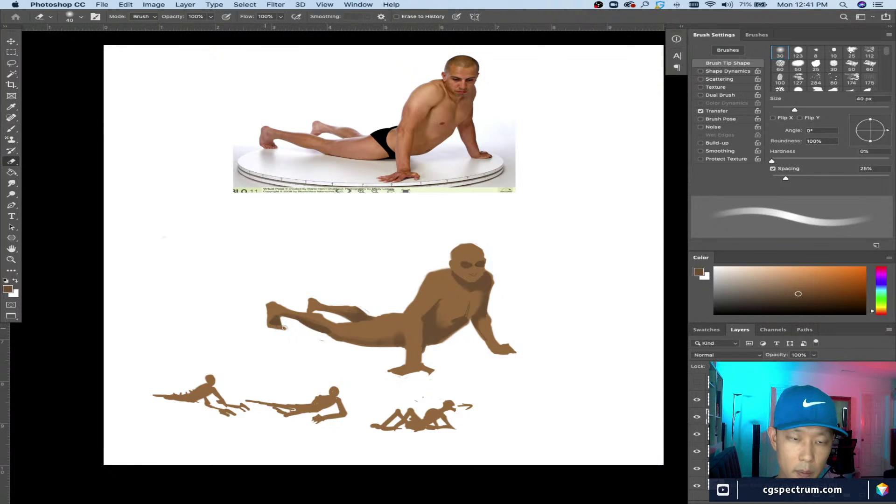
# Step: Extend and blend the shadow over the hip and waist beside the near arm, enlarging the brush from 40 to 90 px
pyautogui.press('b')
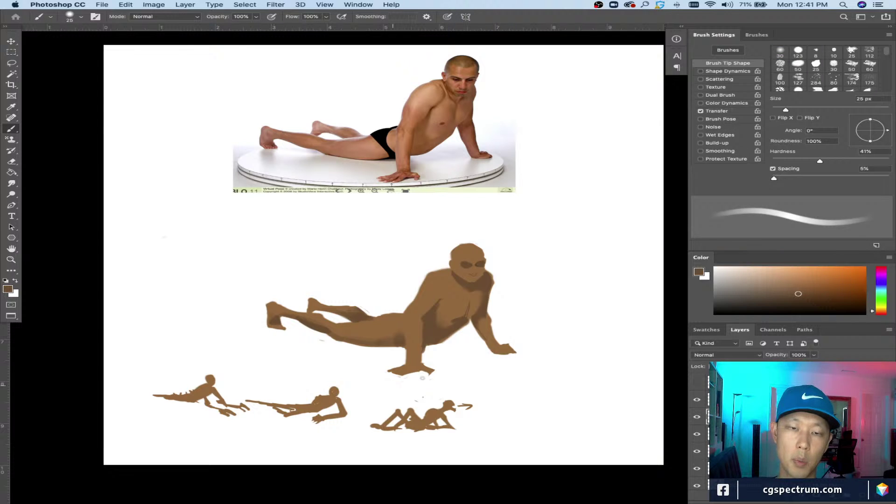
pyautogui.press(']')
pyautogui.press(']')
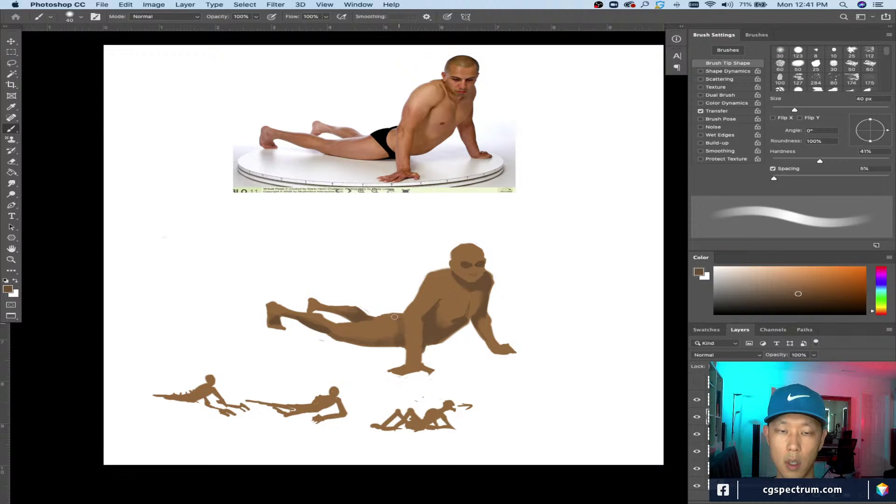
pyautogui.press('[')
pyautogui.press(']')
pyautogui.press(']')
pyautogui.press(']')
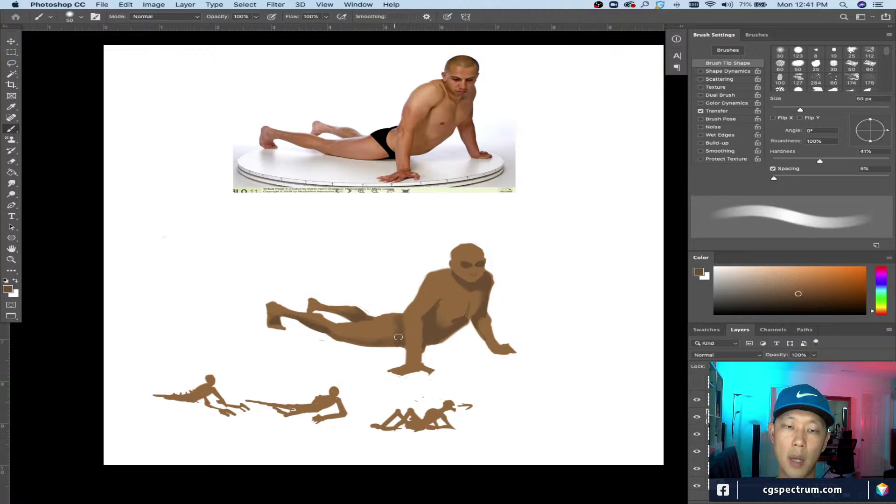
pyautogui.press(']')
pyautogui.press(']')
pyautogui.press(']')
pyautogui.press(']')
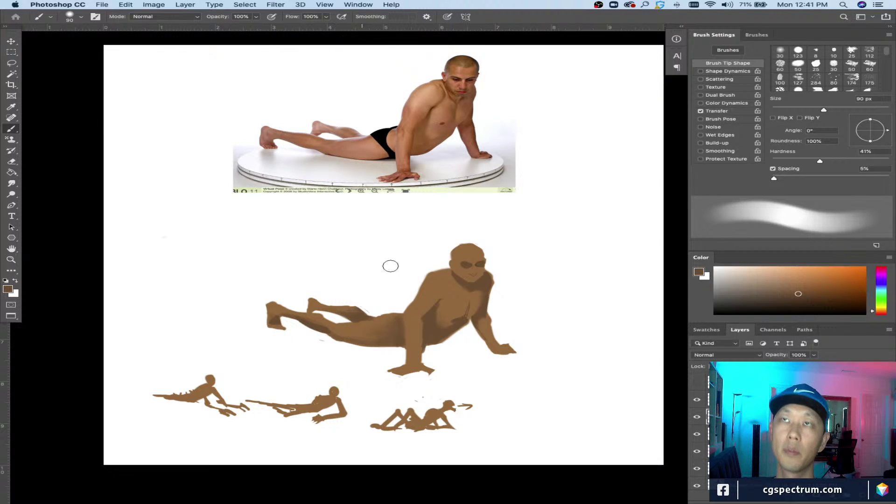
# Step: Paint a shadow from the base of the neck along the near shoulder and armpit, using brush sizes from 10 to 35 px
pyautogui.press('[')
pyautogui.press('[')
pyautogui.press('[')
pyautogui.press('[')
pyautogui.press('[')
pyautogui.press('[')
pyautogui.press('[')
pyautogui.press('[')
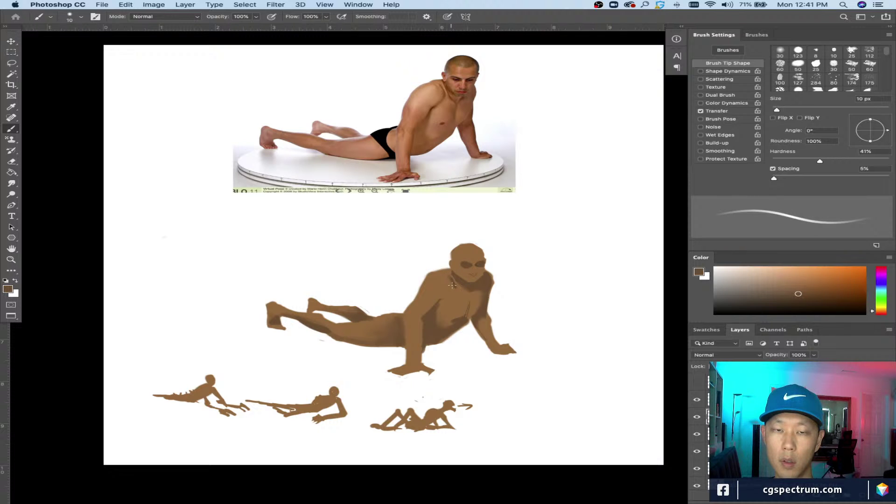
pyautogui.press(']')
pyautogui.press(']')
pyautogui.press(']')
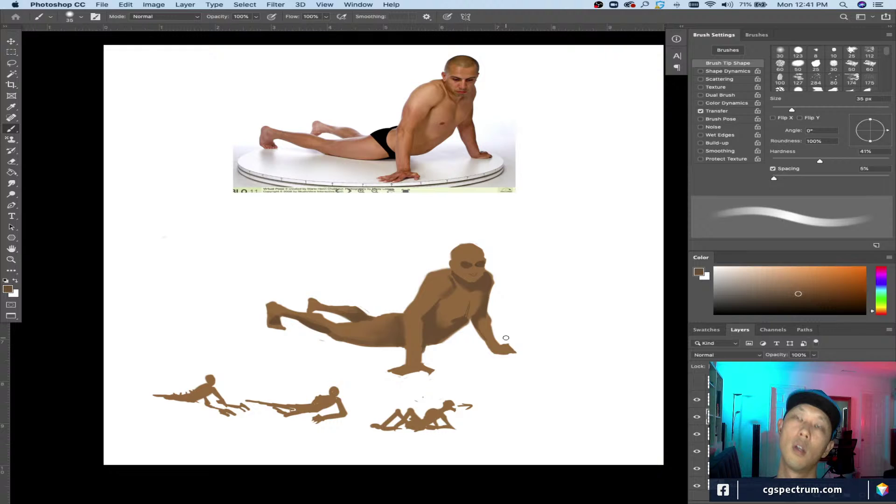
# Step: Add the small dark nipple mark on the chest with a 10 px brush
pyautogui.press('[')
pyautogui.press('[')
pyautogui.press('[')
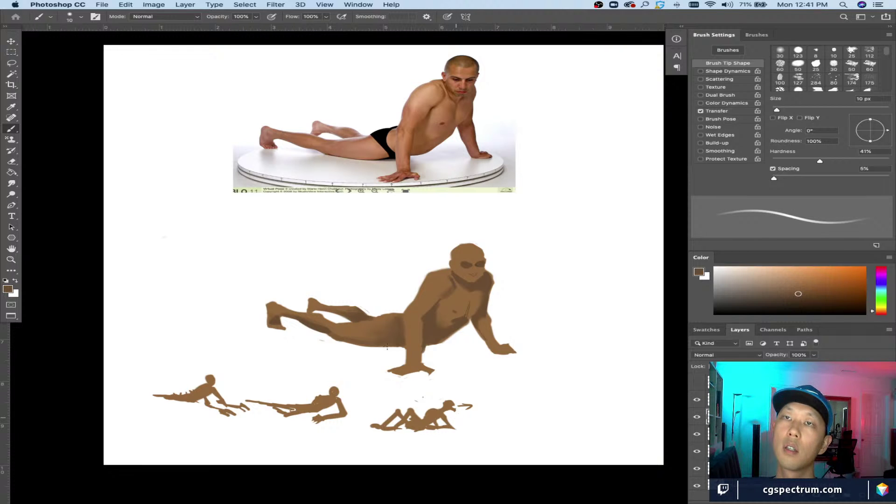
# Step: Shade the near wrist and hand with the brush enlarged from 20 to 25 px
pyautogui.press(']')
pyautogui.press(']')
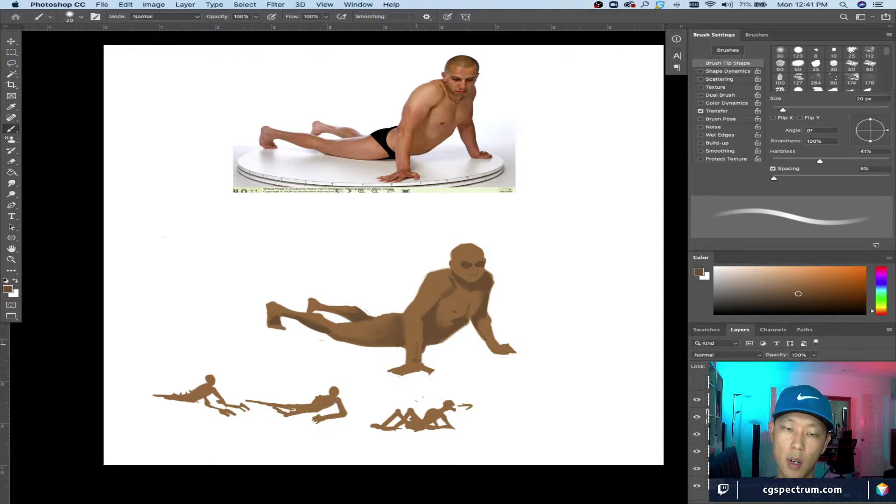
pyautogui.press(']')
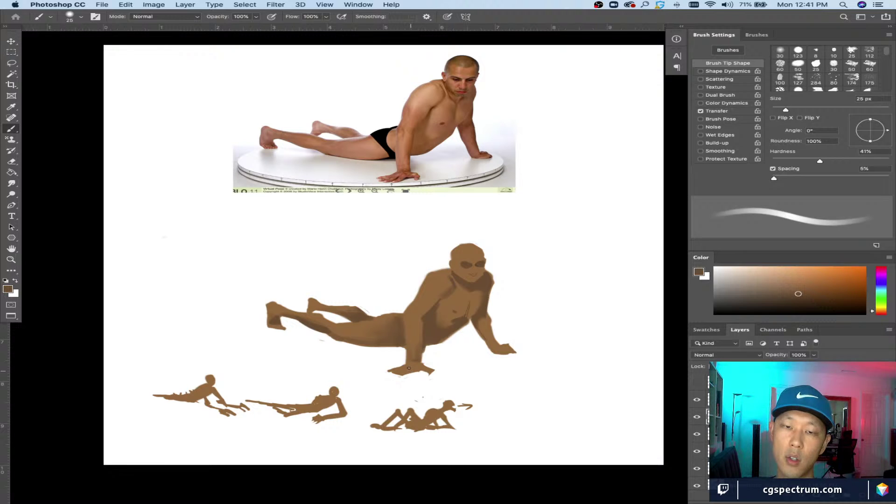
# Step: Shade the far hand at 25 to 30 px, sampling the white background and the figure's base brown to refine it
pyautogui.scroll(-2, 486, 370)
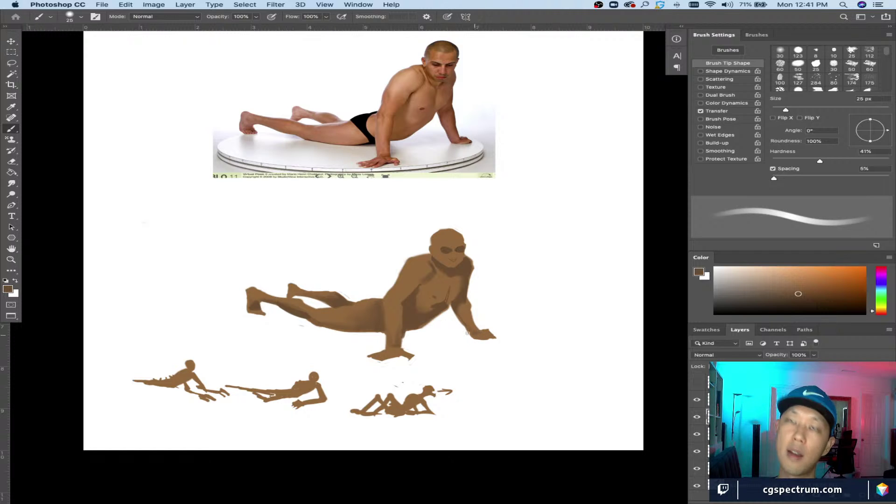
pyautogui.press(']')
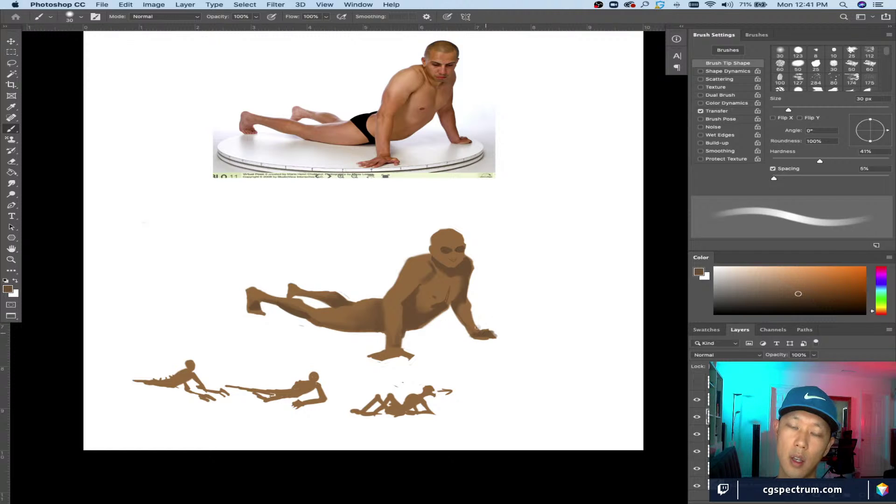
pyautogui.keyDown('alt'); pyautogui.click(490, 318); pyautogui.keyUp('alt')
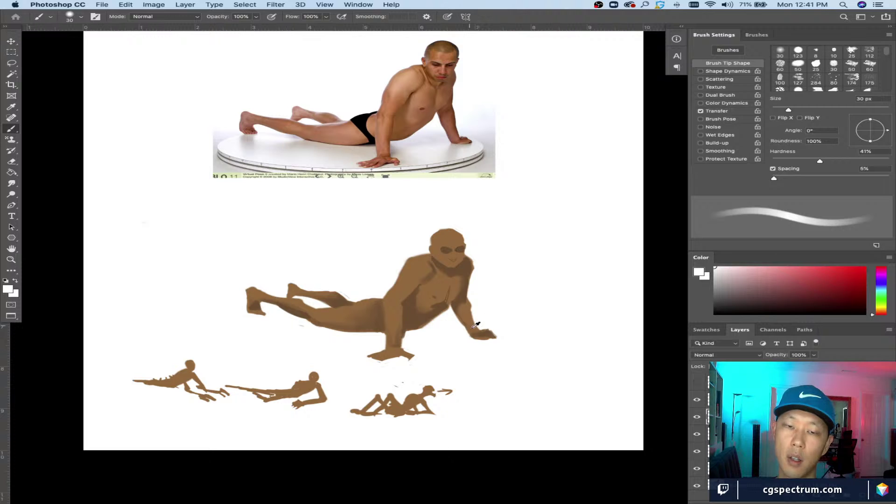
pyautogui.keyDown('alt'); pyautogui.click(473, 327); pyautogui.keyUp('alt')
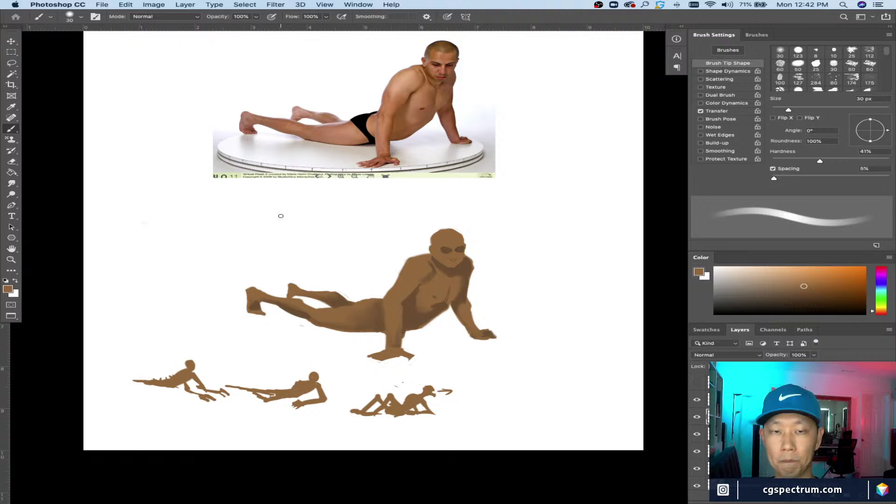
# Step: Sample the dark brown of the eye sockets and join and refine the eye and temple shadows with a 10 to 15 px brush
pyautogui.press('super+equal')
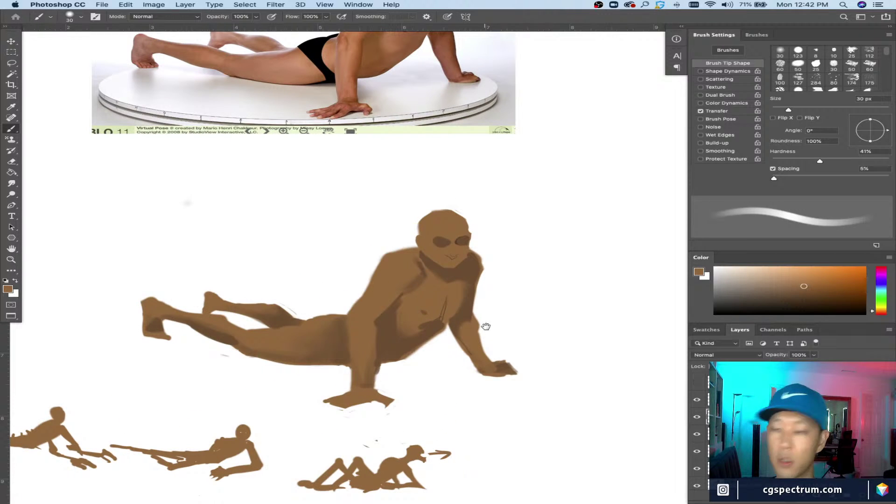
pyautogui.scroll(5, 484, 326)
pyautogui.press('[')
pyautogui.press('[')
pyautogui.press('[')
pyautogui.press('[')
pyautogui.press('[')
pyautogui.press('[')
pyautogui.press('[')
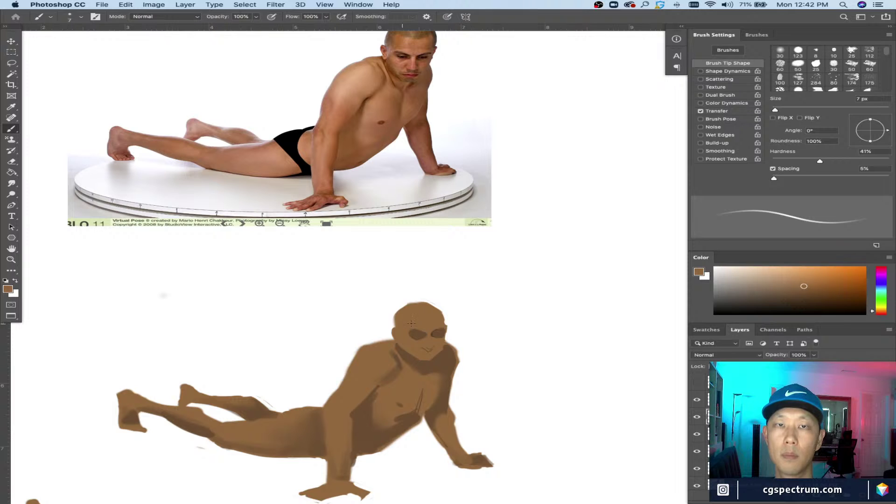
pyautogui.press(']')
pyautogui.press(']')
pyautogui.keyDown('alt'); pyautogui.click(417, 333); pyautogui.keyUp('alt')
pyautogui.press(']')
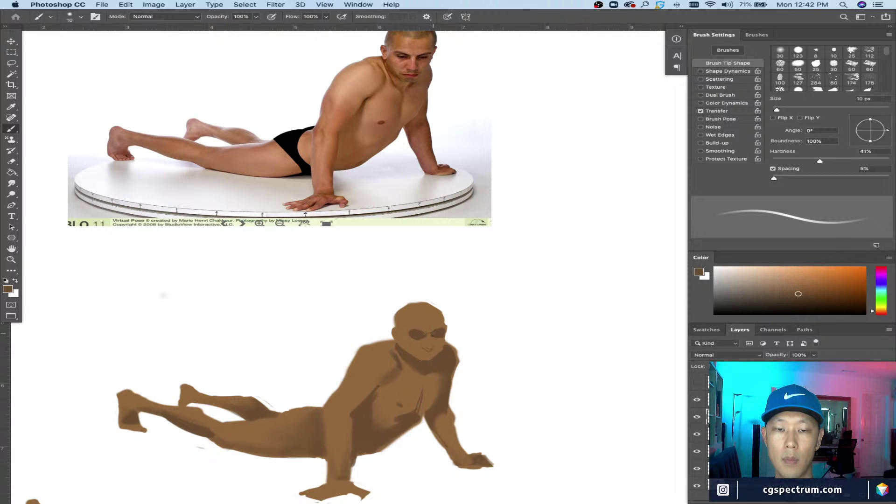
pyautogui.scroll(2, 427, 311)
pyautogui.press(']')
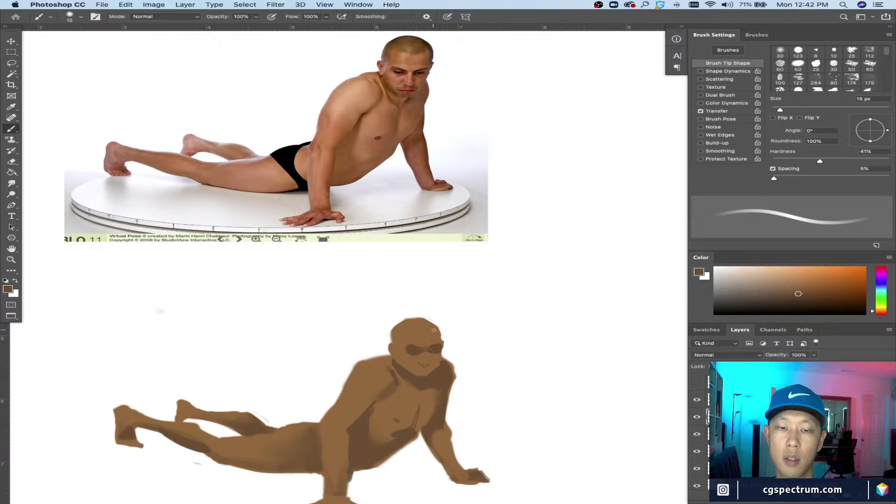
pyautogui.press('[')
pyautogui.scroll(-2, 428, 323)
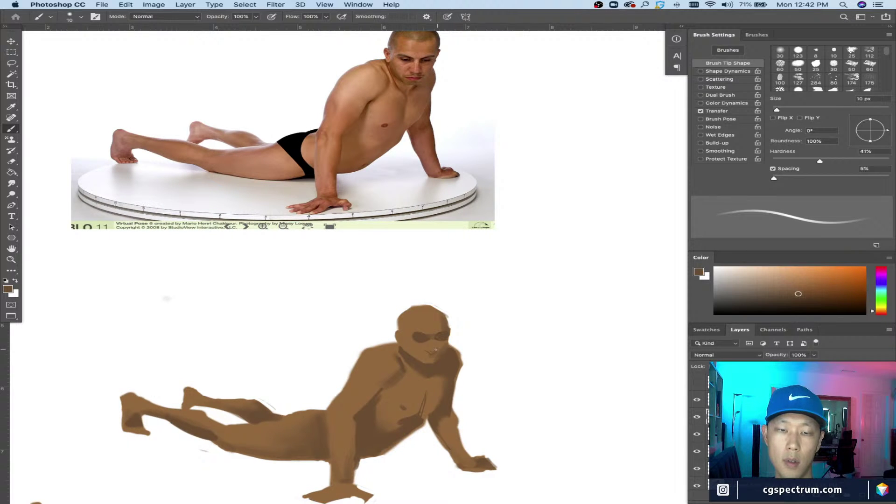
# Step: Shade the lower face, side of the head and forehead in dark brown with a 20 to 30 px brush
pyautogui.press(']')
pyautogui.press(']')
pyautogui.press(']')
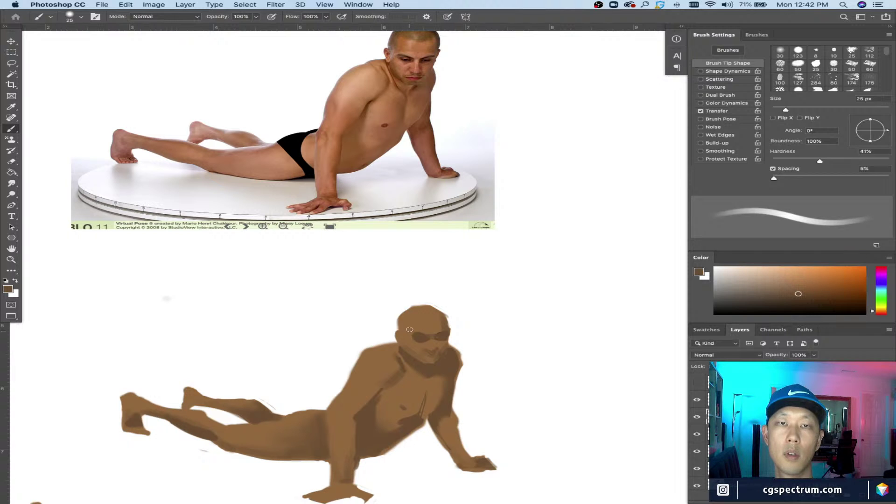
pyautogui.press('[')
pyautogui.press(']')
pyautogui.press(']')
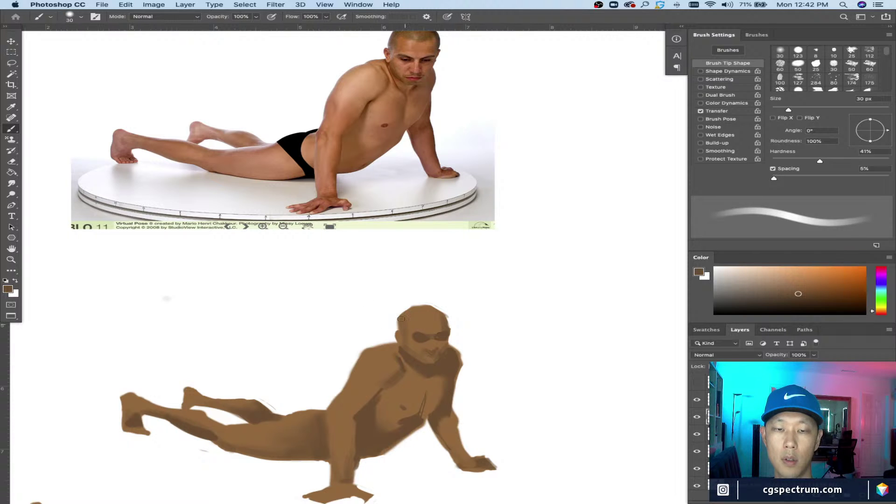
pyautogui.moveTo(412, 332); pyautogui.dragTo(405, 356)
pyautogui.press('[')
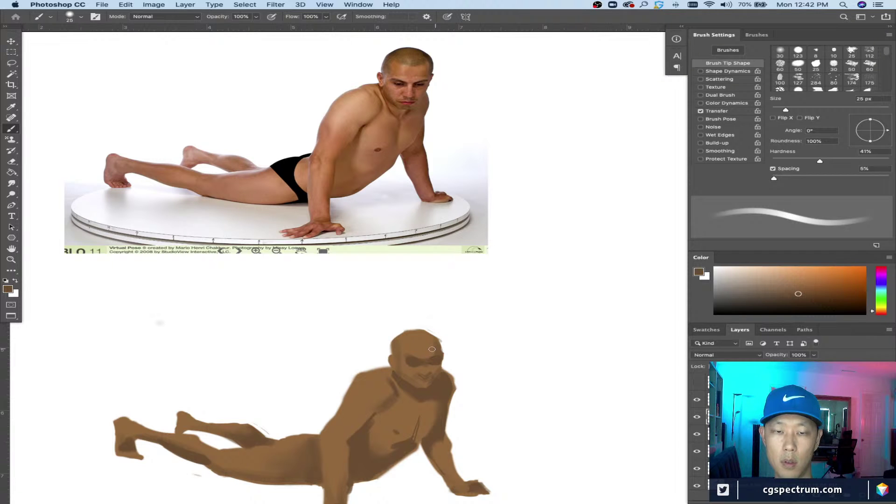
pyautogui.press(']')
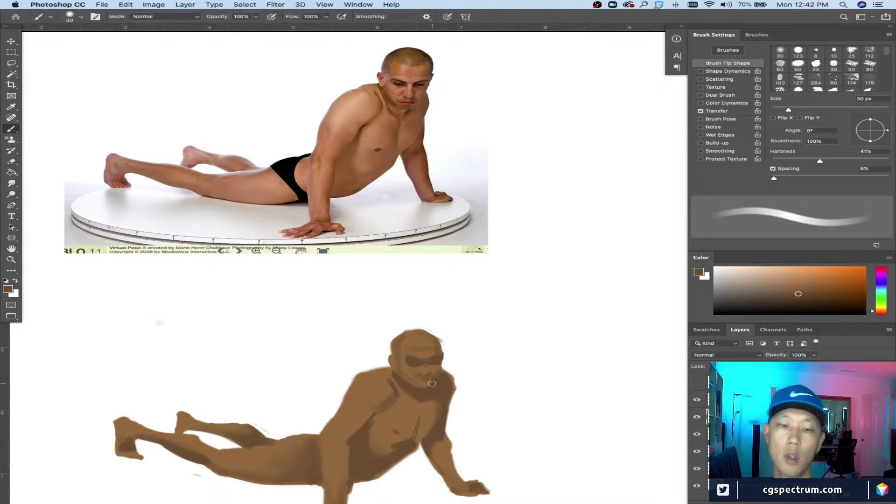
# Step: Compare the shaded figure with the reference photo, both close up and as a whole page
pyautogui.press('super+minus')
pyautogui.press('super+minus')
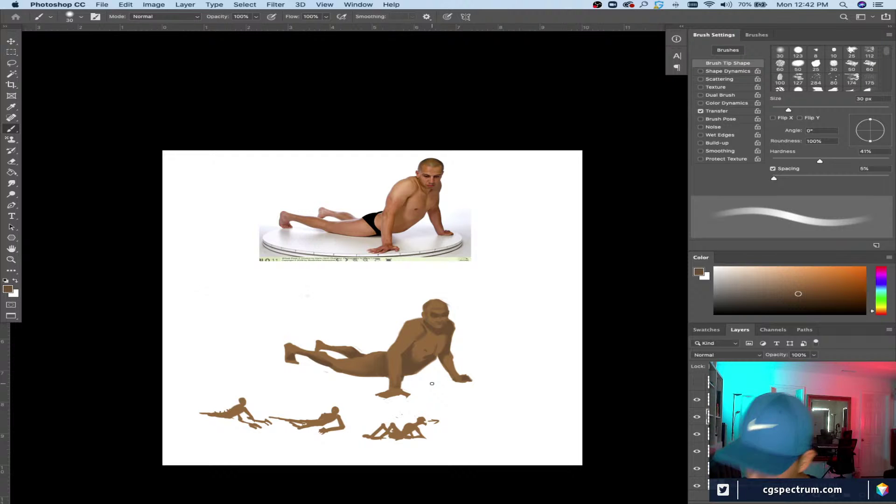
pyautogui.press('super+equal')
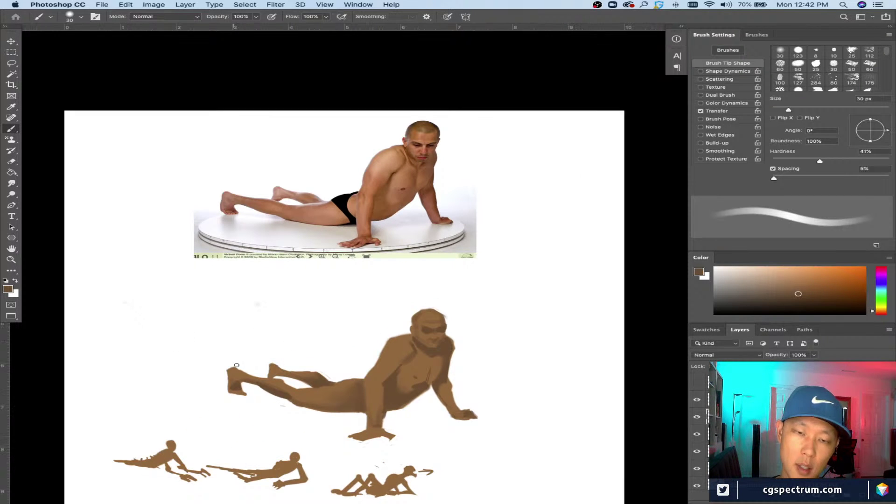
pyautogui.scroll(-2, 244, 376)
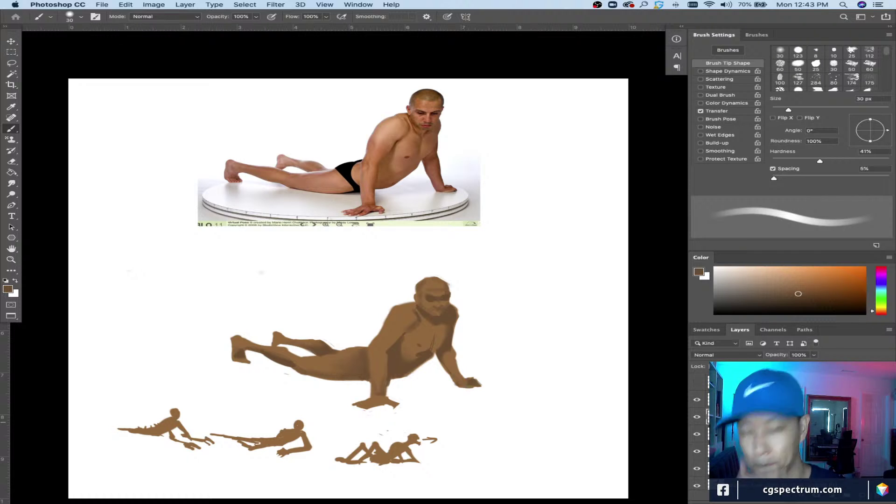
pyautogui.click(293, 304)
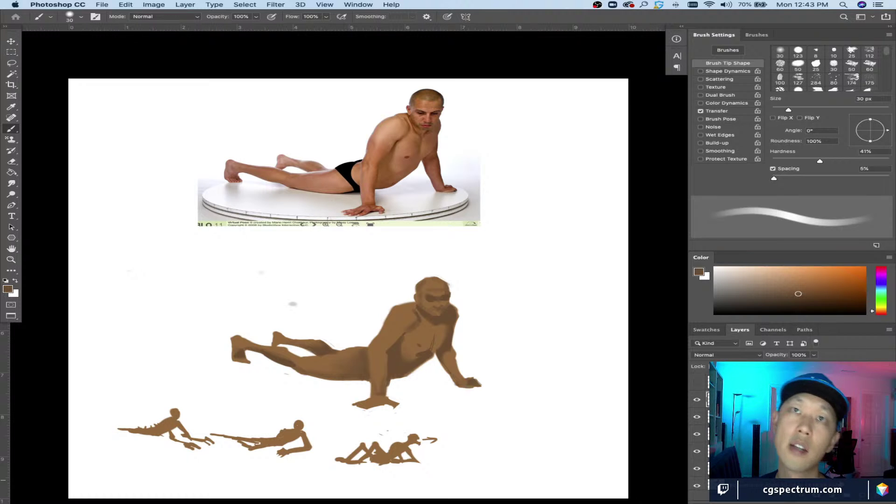
pyautogui.scroll(3, 540, 394)
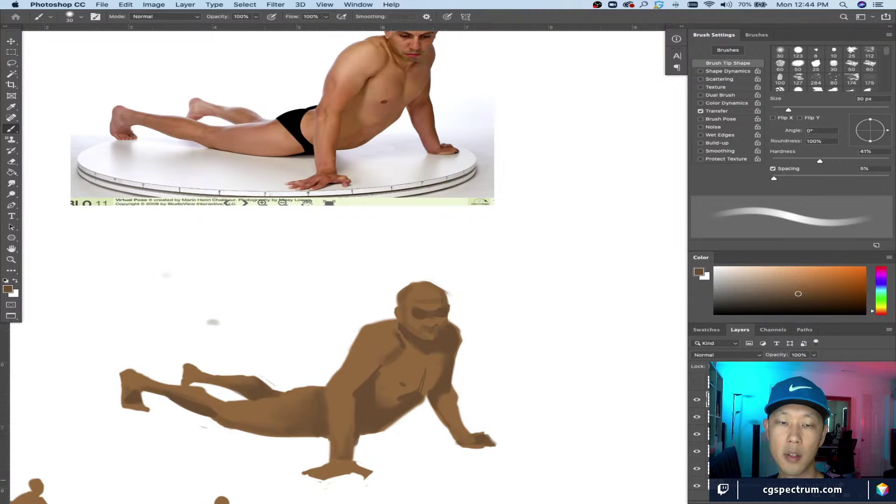
pyautogui.scroll(-2, 544, 395)
pyautogui.press('super+0')
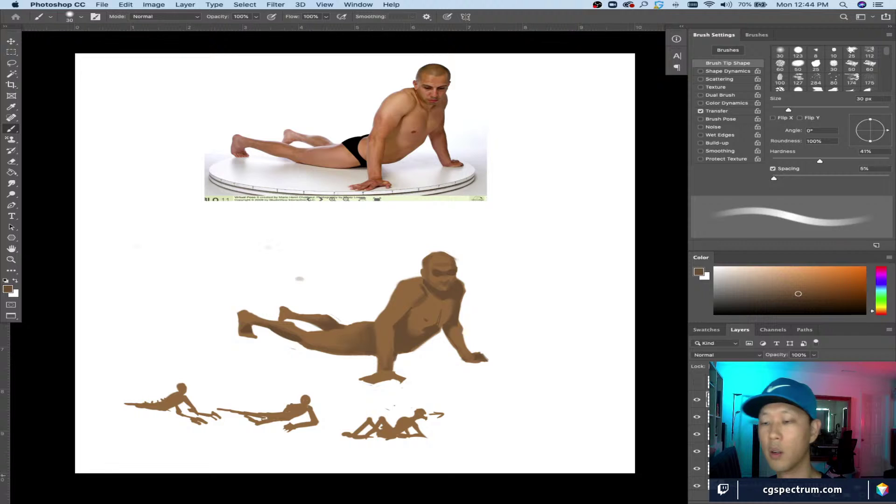
# Step: Sample the figure's base brown and set the foreground colour to the lighter tan c99f7d
pyautogui.press('i')
pyautogui.click(420, 288)
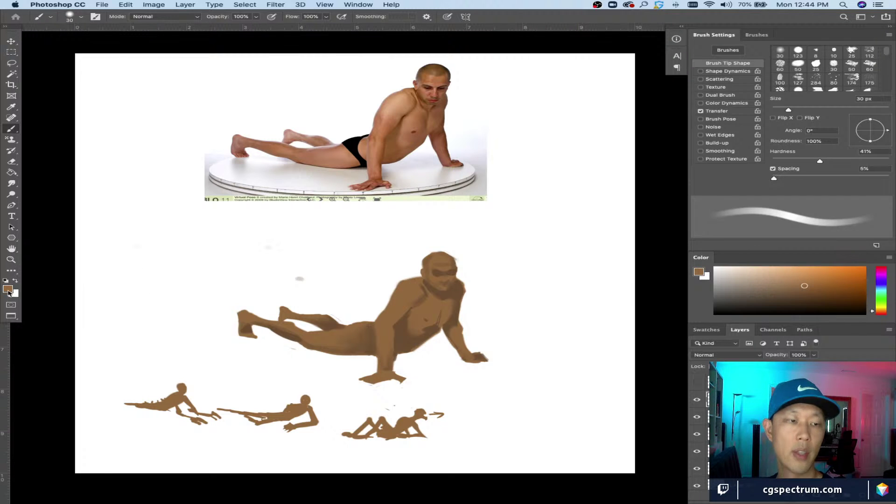
pyautogui.click(8, 292)
pyautogui.click(417, 332)
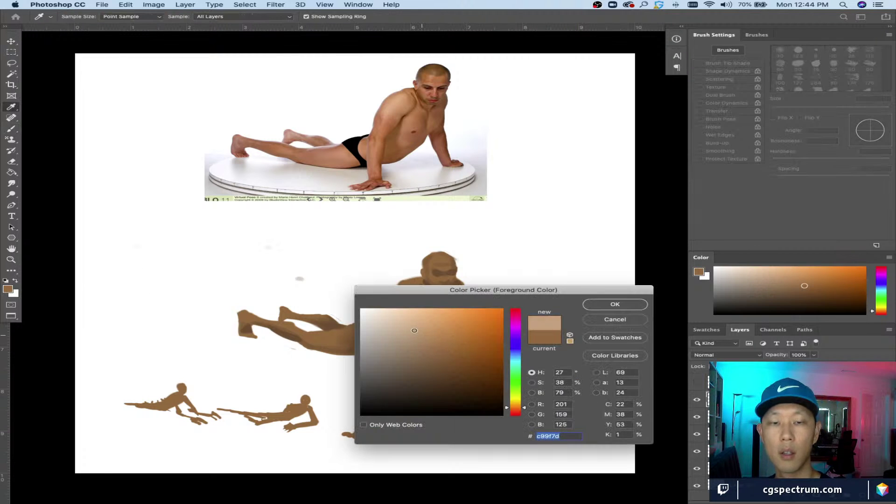
pyautogui.click(602, 306)
# Step: Paint a light tan highlight on the near shoulder with a 40 px brush, resampling nearby tones to soften it
pyautogui.press('b')
pyautogui.press(']')
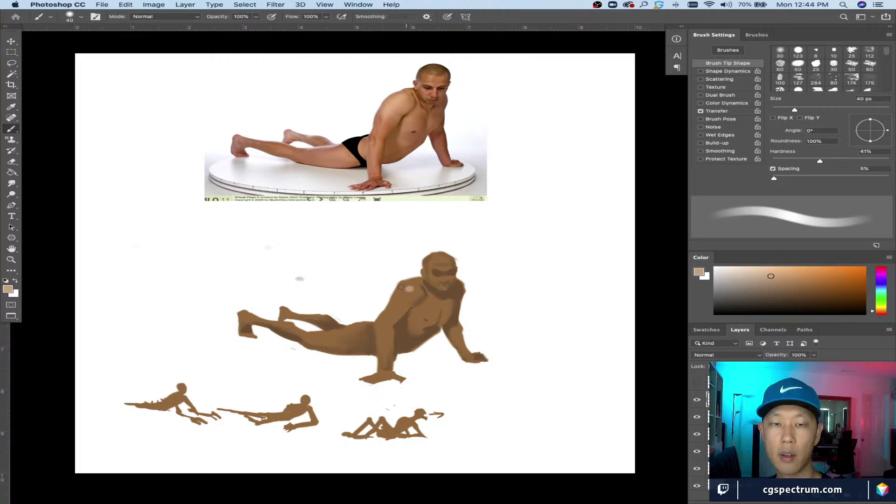
pyautogui.keyDown('alt'); pyautogui.click(402, 287); pyautogui.keyUp('alt')
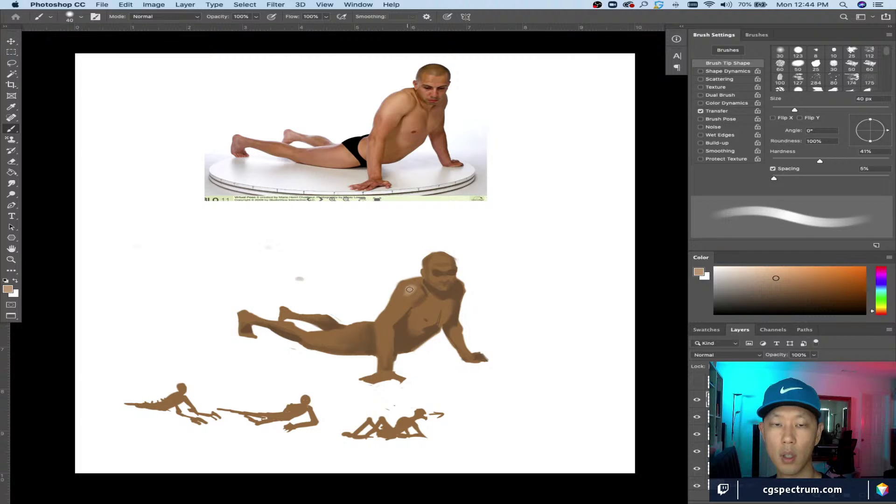
pyautogui.keyDown('alt'); pyautogui.click(407, 289); pyautogui.keyUp('alt')
pyautogui.moveTo(407, 289); pyautogui.dragTo(416, 289)
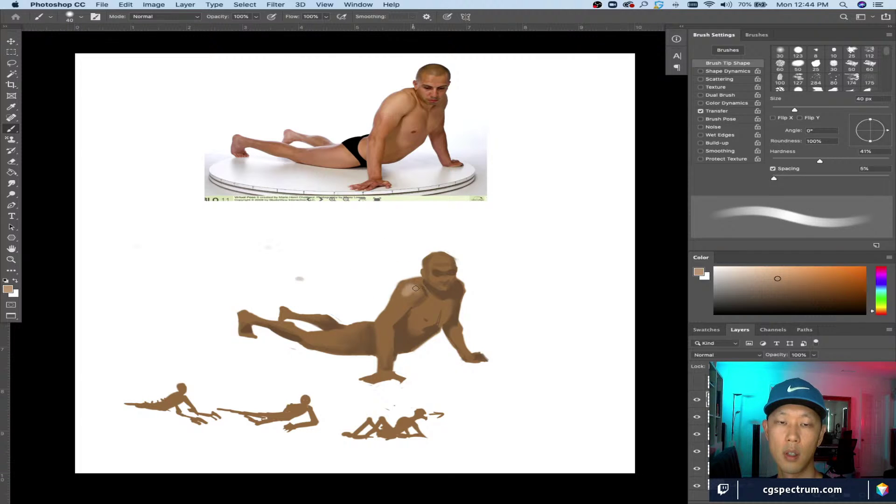
pyautogui.keyDown('alt'); pyautogui.click(421, 281); pyautogui.keyUp('alt')
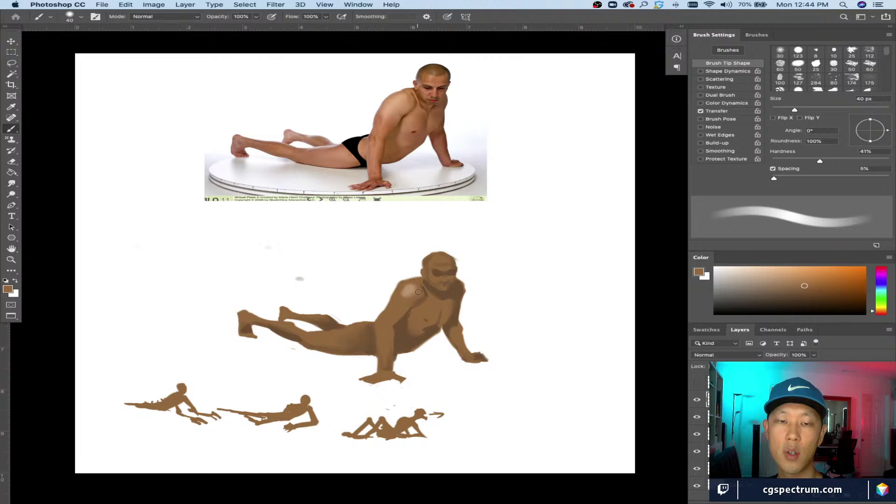
pyautogui.keyDown('alt'); pyautogui.click(407, 281); pyautogui.keyUp('alt')
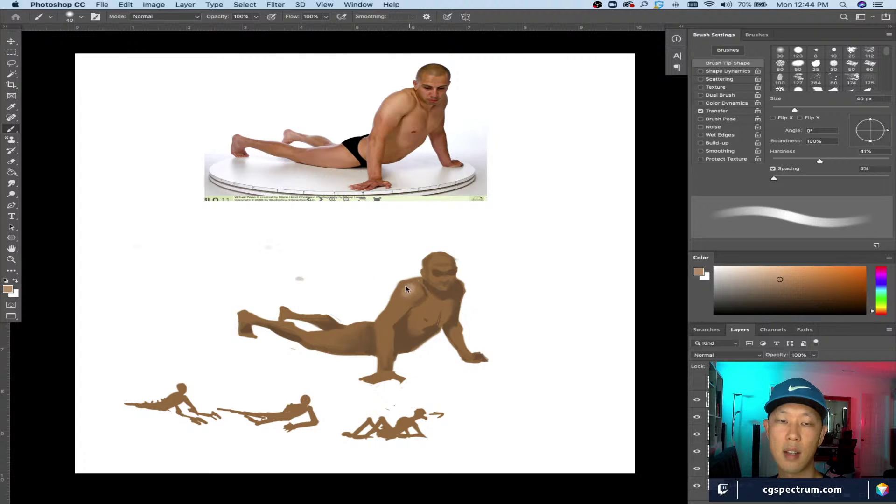
pyautogui.keyDown('alt'); pyautogui.click(407, 291); pyautogui.keyUp('alt')
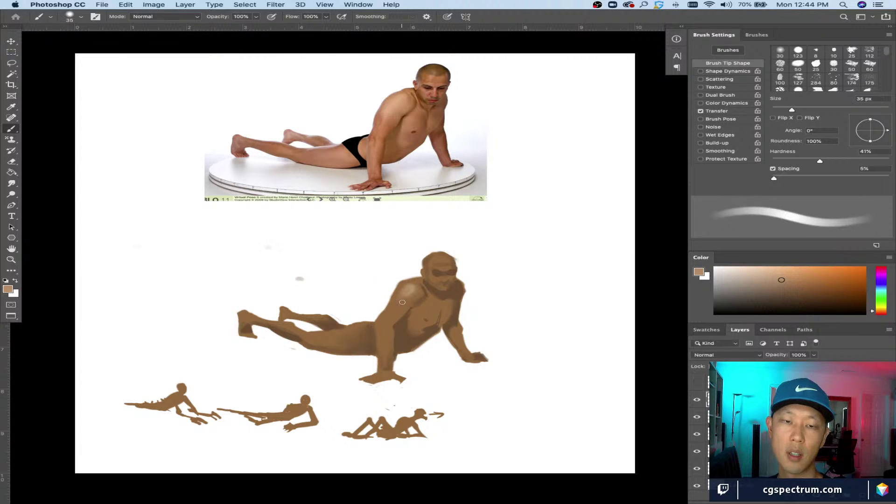
# Step: Extend the tan highlight onto the near upper arm with a 30 to 35 px brush, using tones sampled from the arm
pyautogui.press('[')
pyautogui.moveTo(407, 304); pyautogui.dragTo(396, 303)
pyautogui.keyDown('alt'); pyautogui.click(400, 305); pyautogui.keyUp('alt')
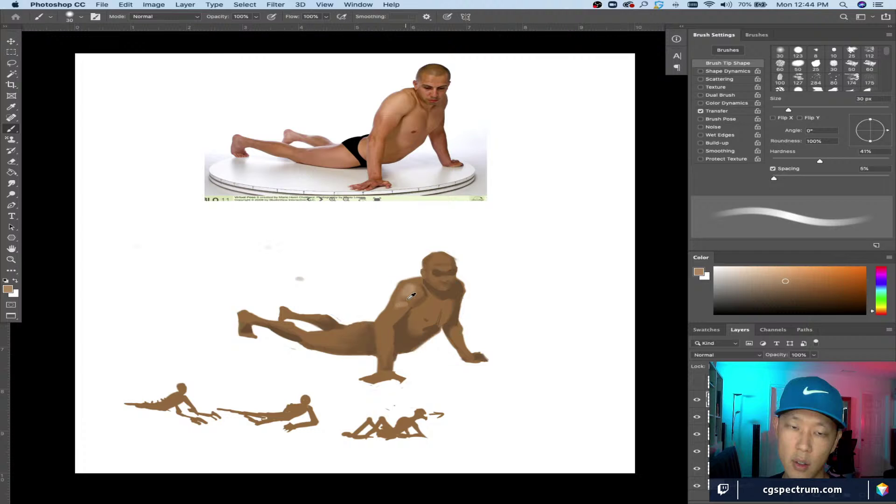
pyautogui.keyDown('alt'); pyautogui.click(412, 295); pyautogui.keyUp('alt')
pyautogui.press(']')
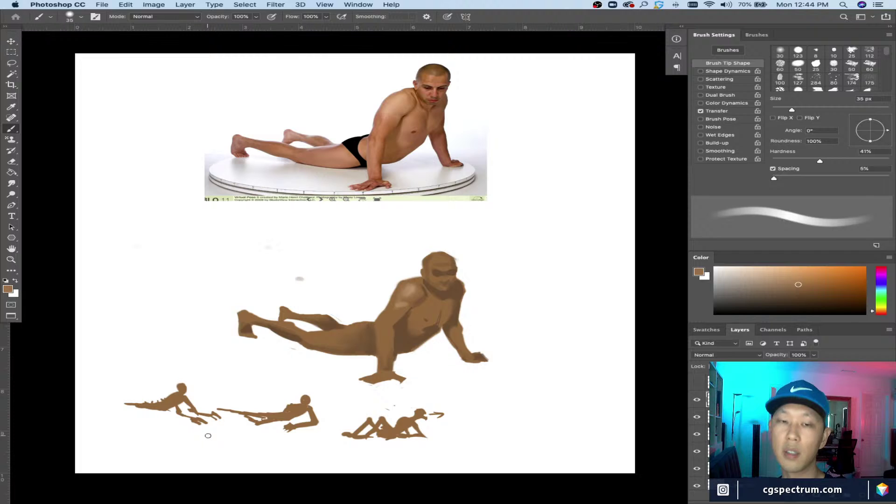
# Step: Blend the shoulder and upper arm highlights together at 35 px, alternating between sampled tan and base brown tones
pyautogui.keyDown('alt'); pyautogui.click(401, 303); pyautogui.keyUp('alt')
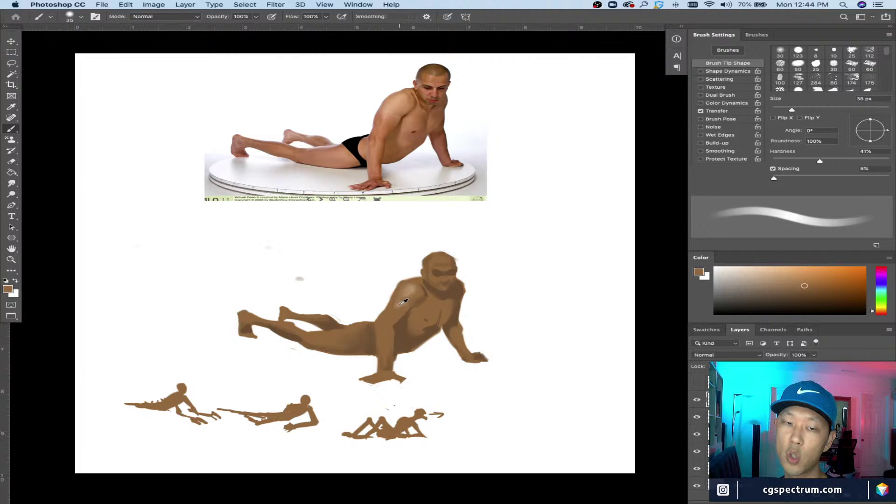
pyautogui.keyDown('alt'); pyautogui.click(401, 305); pyautogui.keyUp('alt')
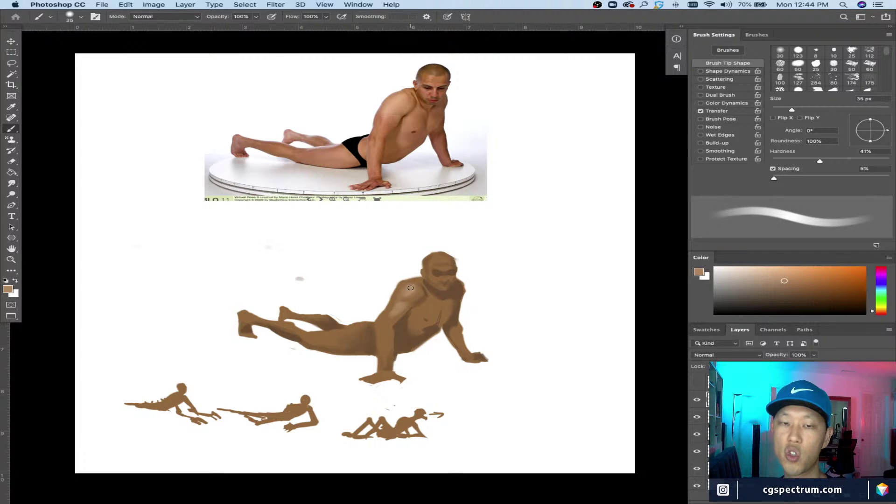
pyautogui.keyDown('alt'); pyautogui.click(420, 292); pyautogui.keyUp('alt')
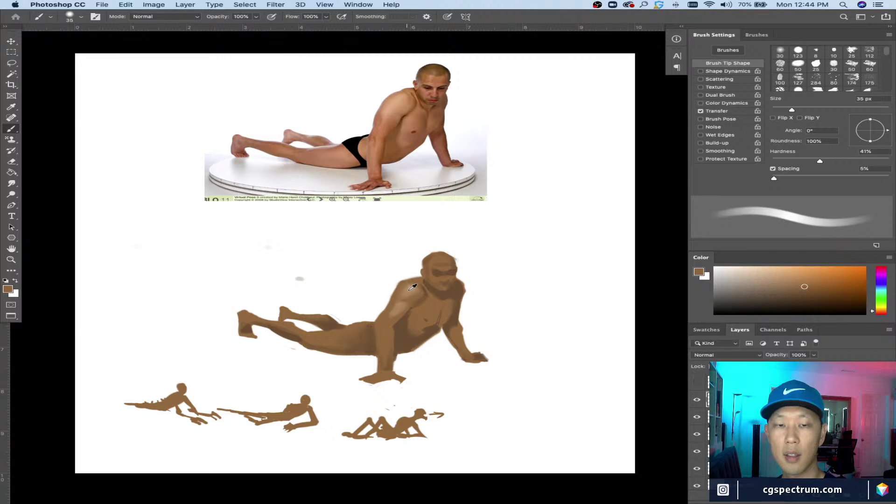
pyautogui.keyDown('alt'); pyautogui.click(410, 285); pyautogui.keyUp('alt')
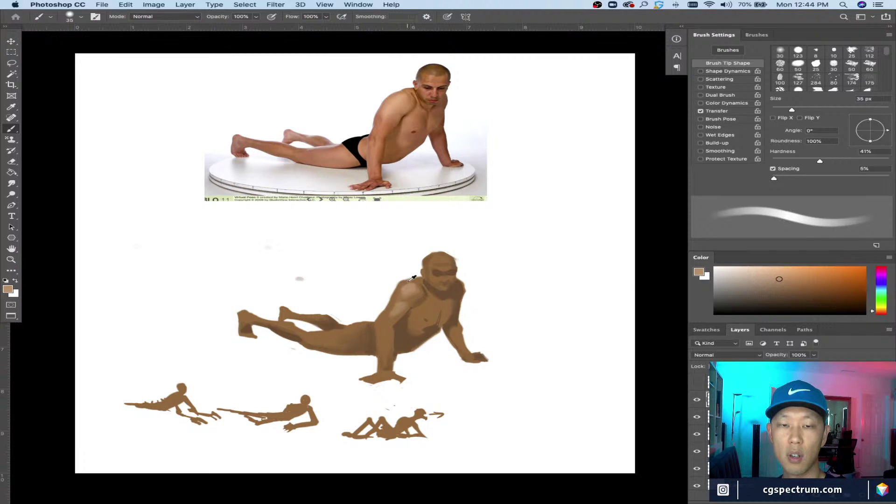
pyautogui.keyDown('alt'); pyautogui.click(412, 279); pyautogui.keyUp('alt')
pyautogui.keyDown('alt'); pyautogui.click(412, 287); pyautogui.keyUp('alt')
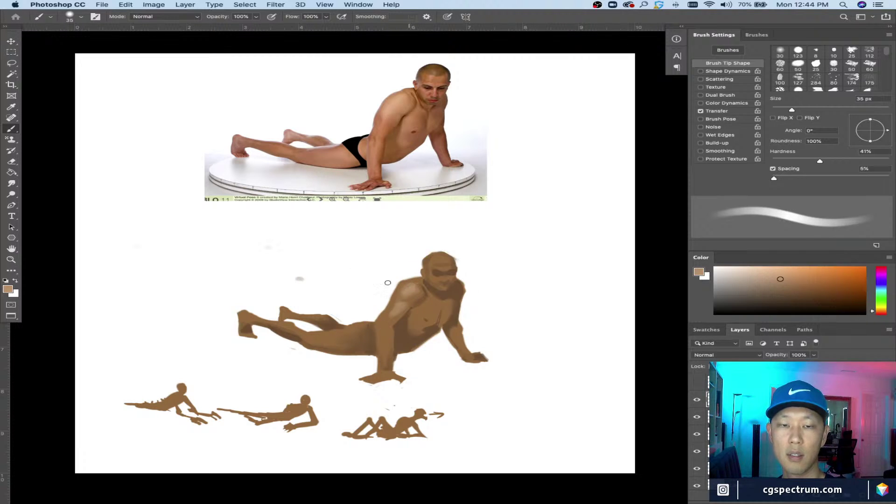
pyautogui.keyDown('alt'); pyautogui.click(399, 304); pyautogui.keyUp('alt')
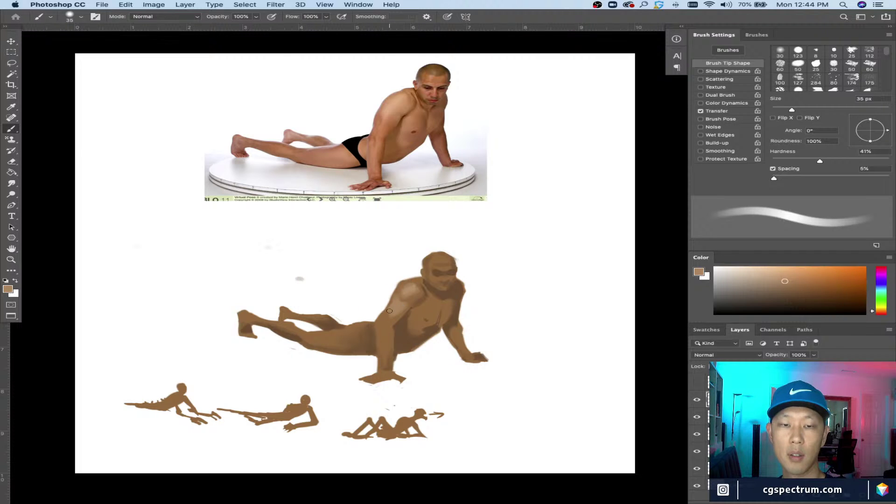
pyautogui.keyDown('alt'); pyautogui.click(411, 290); pyautogui.keyUp('alt')
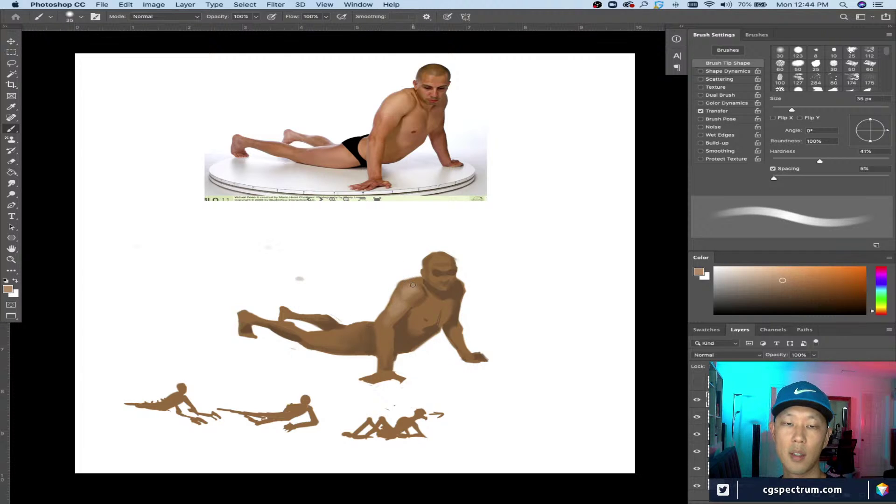
# Step: Paint a tan highlight down the near forearm with a tone sampled from the shoulder, reducing the brush from 35 to 30 px
pyautogui.keyDown('alt'); pyautogui.click(412, 285); pyautogui.keyUp('alt')
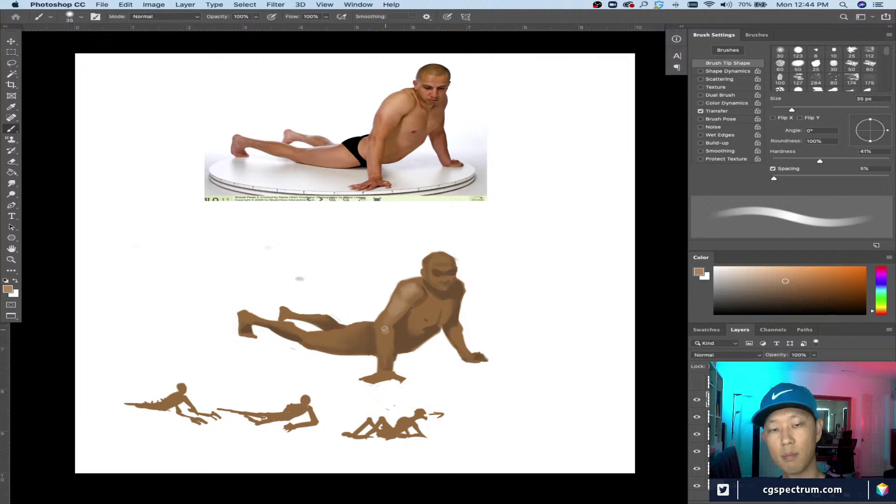
pyautogui.moveTo(384, 327); pyautogui.dragTo(386, 338)
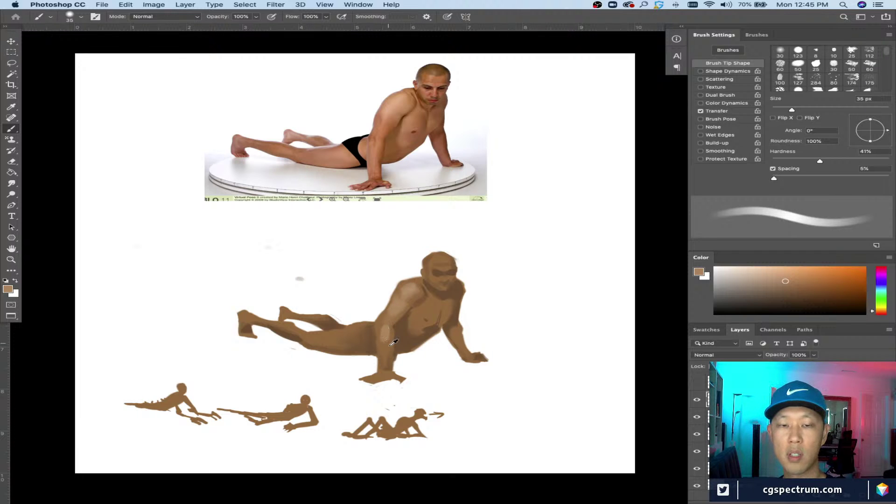
pyautogui.press('[')
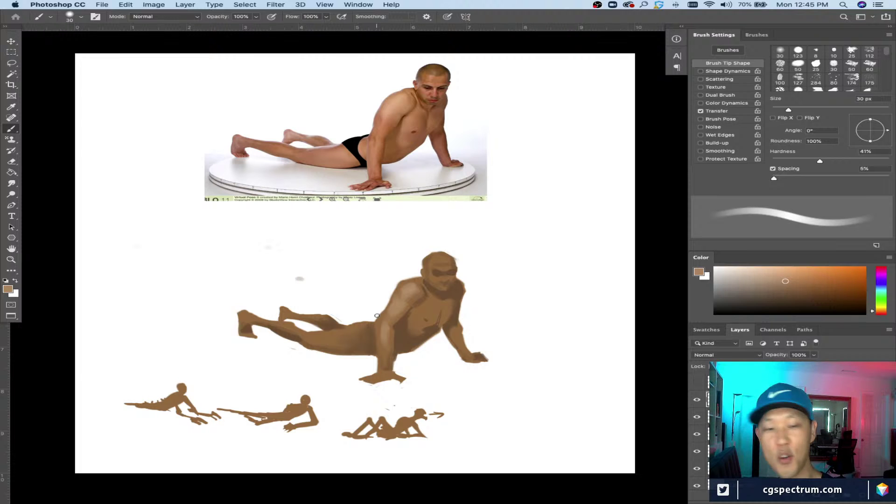
# Step: Soften the tan highlight around the near elbow and upper forearm with tones sampled from the arm, using a 25 to 30 px brush
pyautogui.press('[')
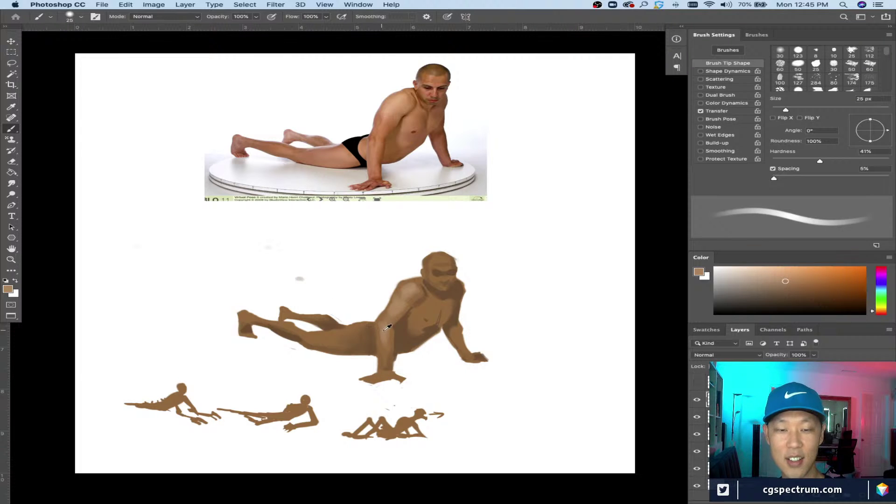
pyautogui.keyDown('alt'); pyautogui.click(380, 334); pyautogui.keyUp('alt')
pyautogui.press(']')
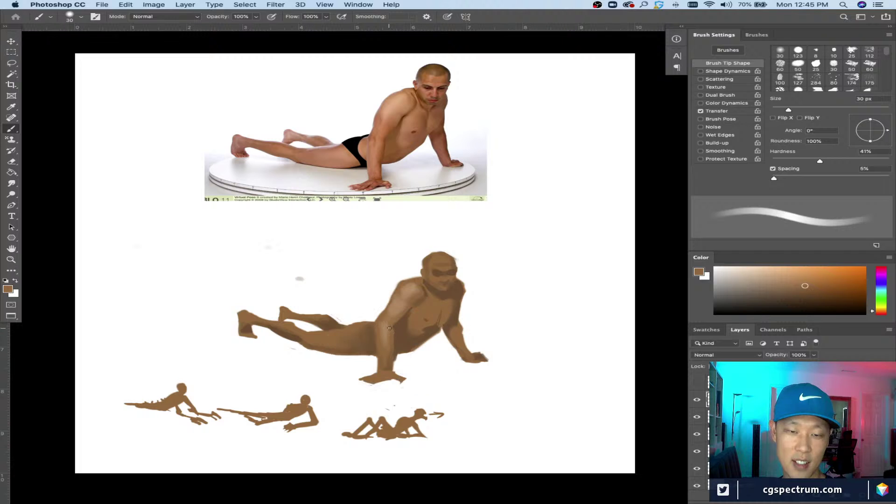
pyautogui.keyDown('alt'); pyautogui.click(386, 332); pyautogui.keyUp('alt')
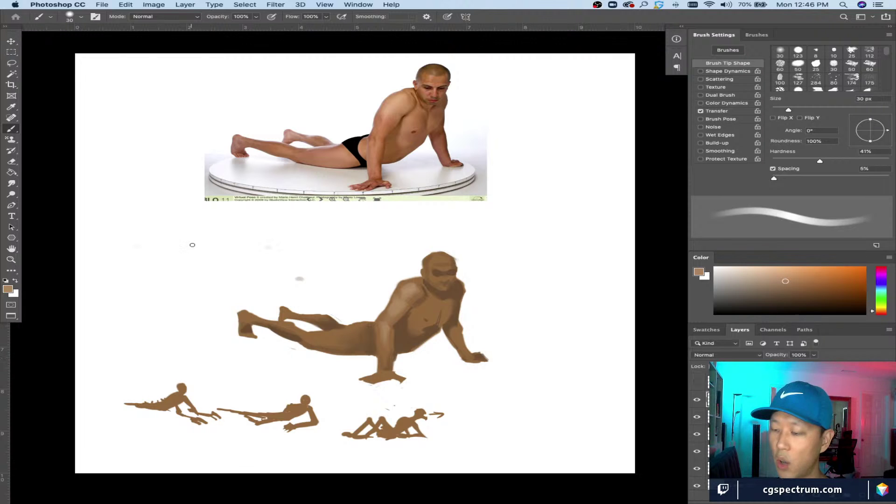
# Step: Paint a tan highlight on the forehead with a 30 px brush, softening its edges with tones sampled from the head
pyautogui.press('super+0')
pyautogui.press('super+equal')
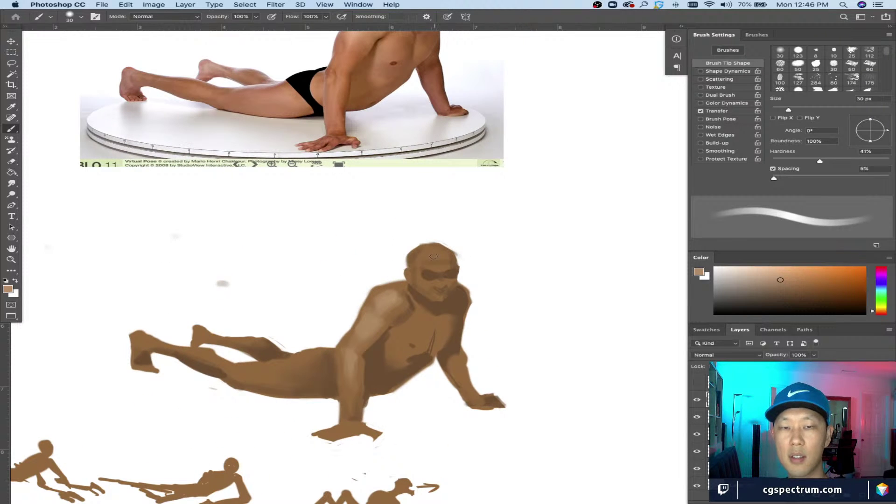
pyautogui.moveTo(434, 261); pyautogui.dragTo(428, 253)
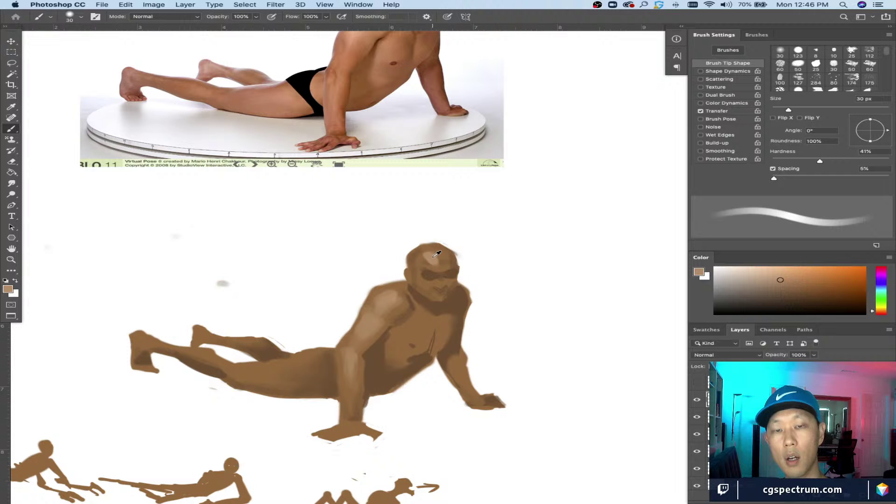
pyautogui.keyDown('alt'); pyautogui.click(423, 253); pyautogui.keyUp('alt')
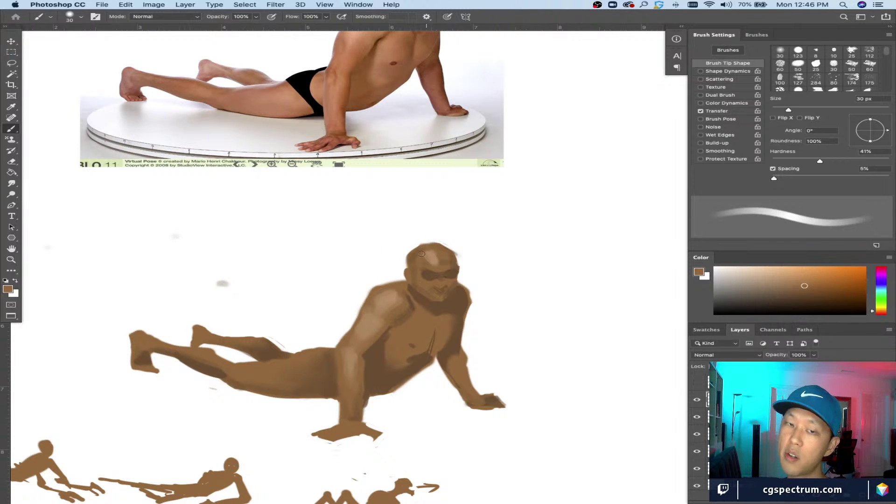
pyautogui.keyDown('alt'); pyautogui.click(436, 251); pyautogui.keyUp('alt')
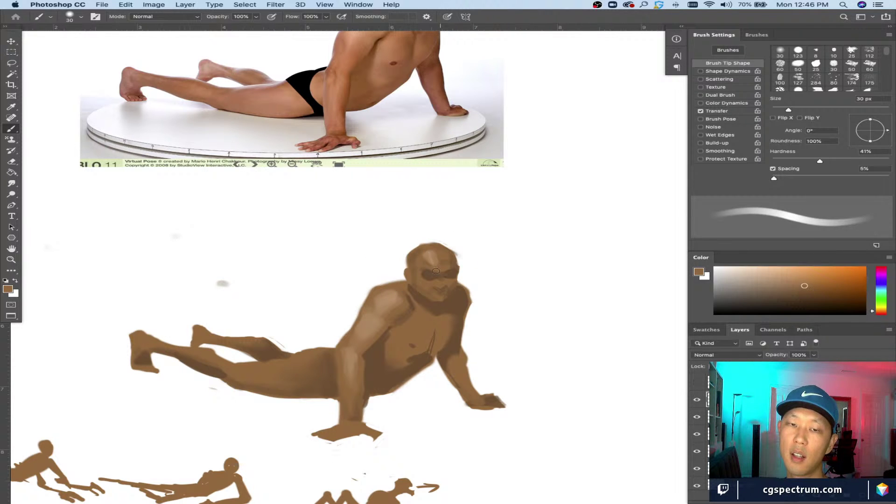
pyautogui.keyDown('alt'); pyautogui.click(425, 256); pyautogui.keyUp('alt')
pyautogui.keyDown('alt'); pyautogui.click(425, 258); pyautogui.keyUp('alt')
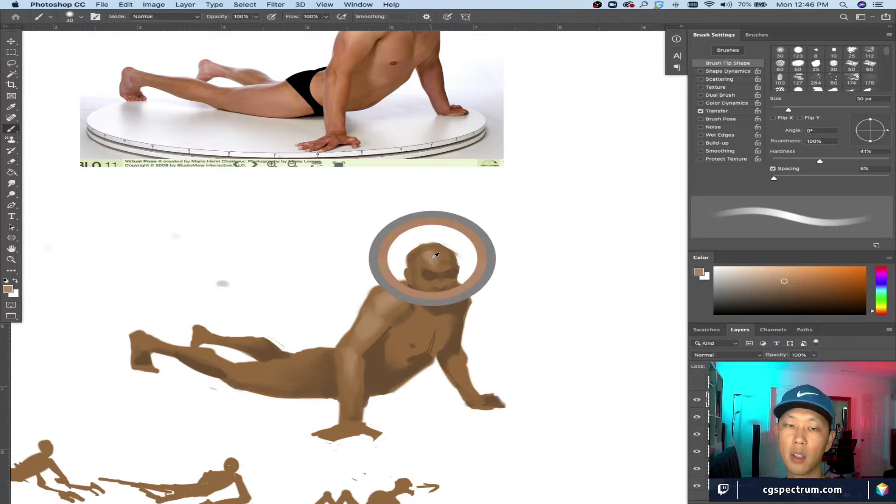
# Step: Add a light tan brow highlight above the eye sockets with a 20 px brush, blending it with sampled forehead tones
pyautogui.press('[')
pyautogui.press('[')
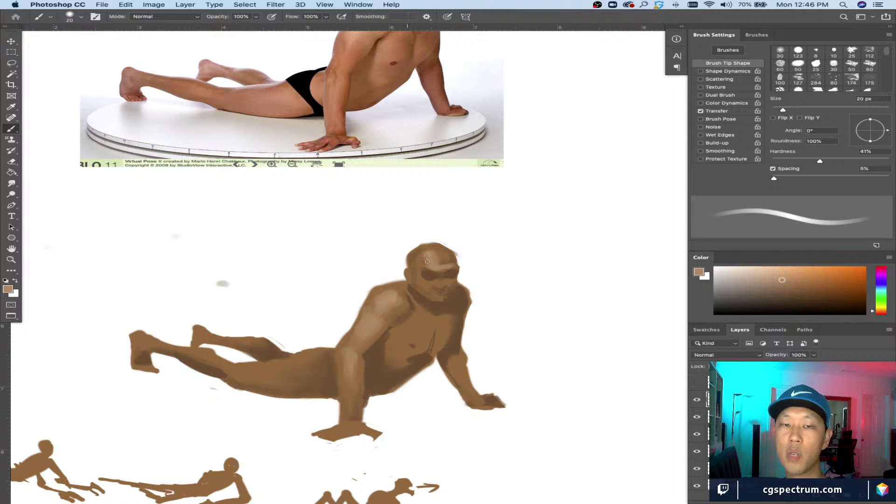
pyautogui.keyDown('alt'); pyautogui.click(436, 263); pyautogui.keyUp('alt')
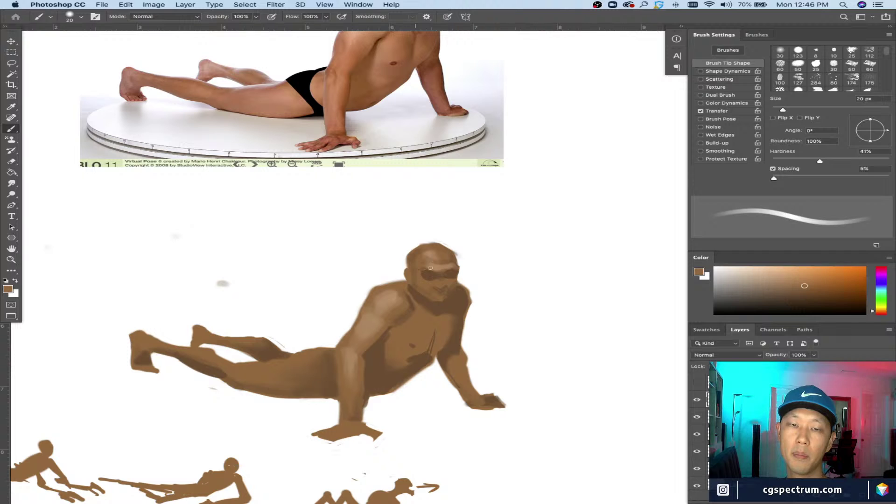
pyautogui.keyDown('alt'); pyautogui.click(441, 263); pyautogui.keyUp('alt')
pyautogui.keyDown('alt'); pyautogui.click(430, 253); pyautogui.keyUp('alt')
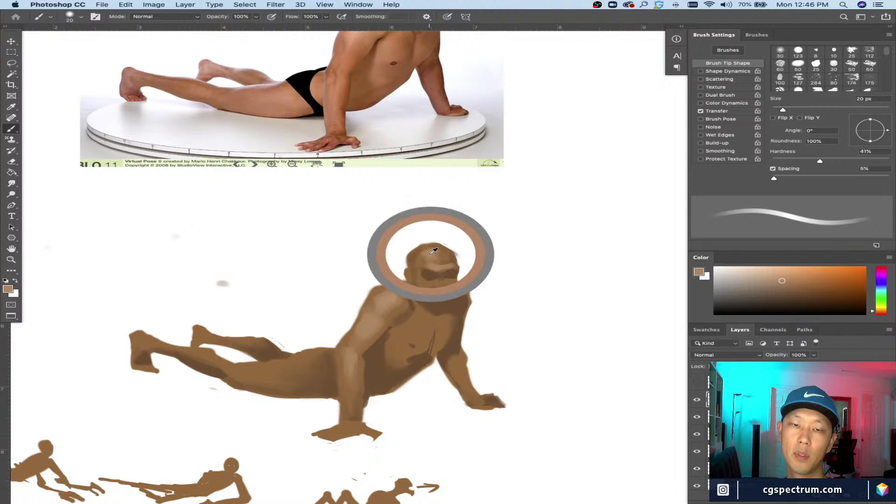
pyautogui.press(']')
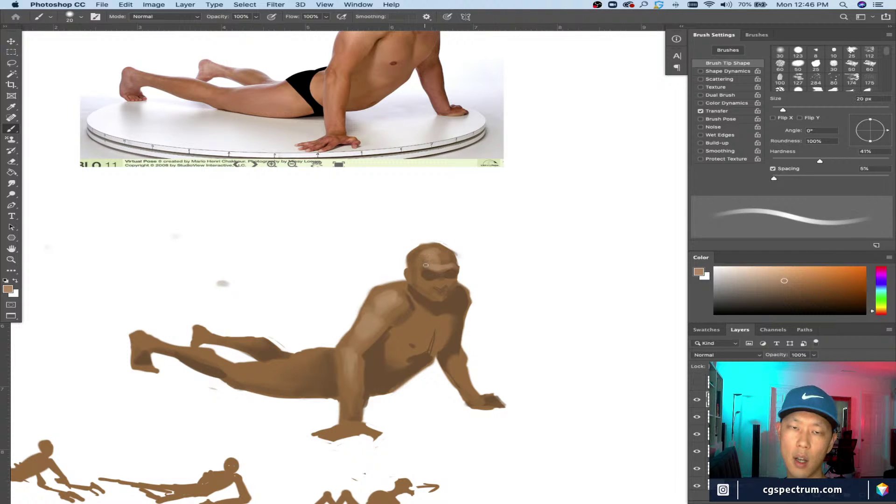
# Step: Paint tan highlights on the nose and near cheek, using brush sizes from 9 to 15 px
pyautogui.keyDown('alt'); pyautogui.click(410, 250); pyautogui.keyUp('alt')
pyautogui.press('[')
pyautogui.press('[')
pyautogui.press('[')
pyautogui.press('[')
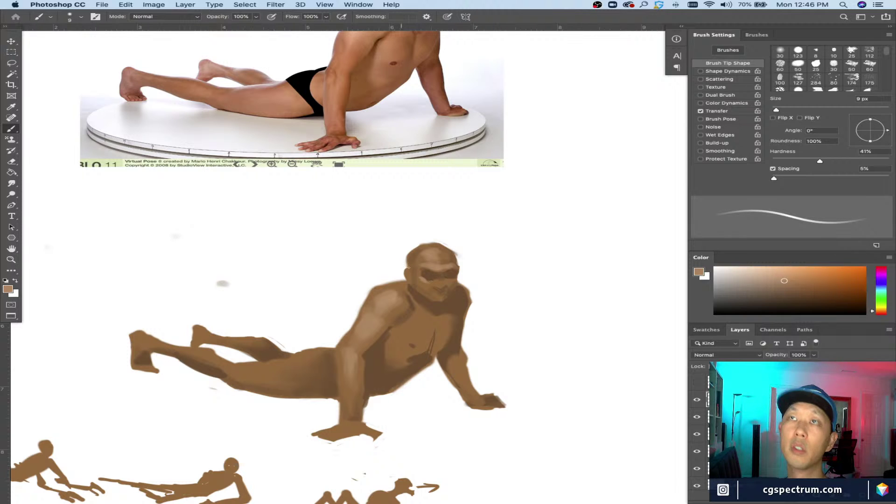
pyautogui.press(']')
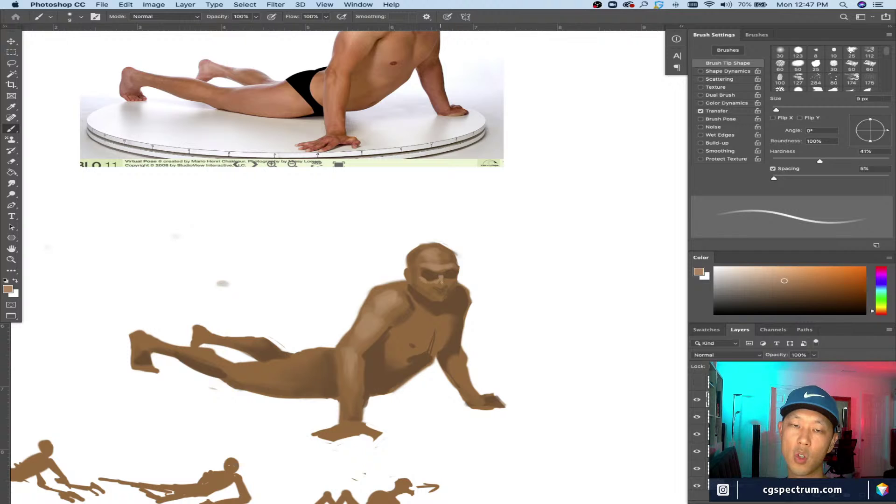
pyautogui.press(']')
pyautogui.press(']')
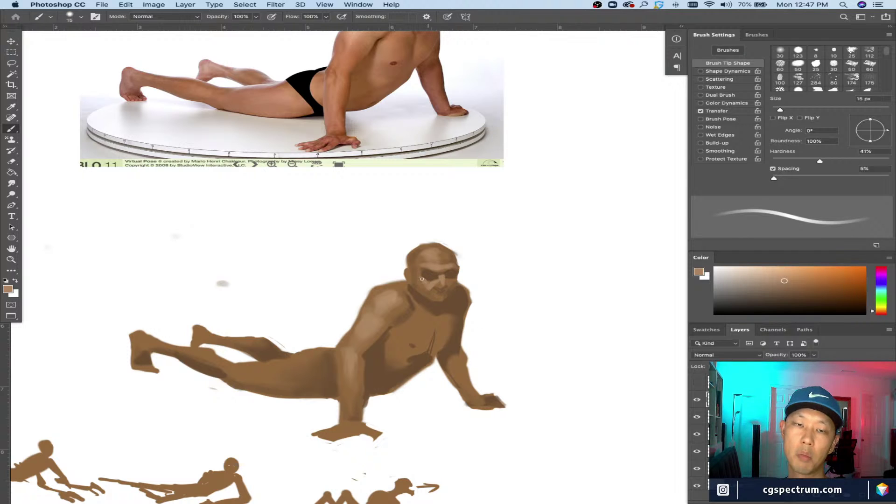
# Step: Refine the eye socket shadows and the highlight beside the nose with sampled dark and tan tones, using a brush of about 10 px
pyautogui.keyDown('alt'); pyautogui.click(441, 280); pyautogui.keyUp('alt')
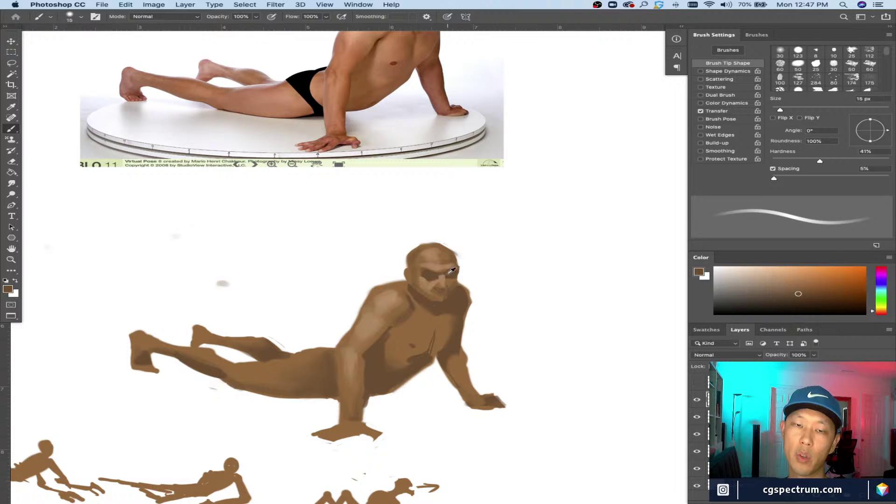
pyautogui.press('[')
pyautogui.press('[')
pyautogui.keyDown('alt'); pyautogui.click(450, 271); pyautogui.keyUp('alt')
pyautogui.keyDown('alt'); pyautogui.click(442, 278); pyautogui.keyUp('alt')
pyautogui.press(']')
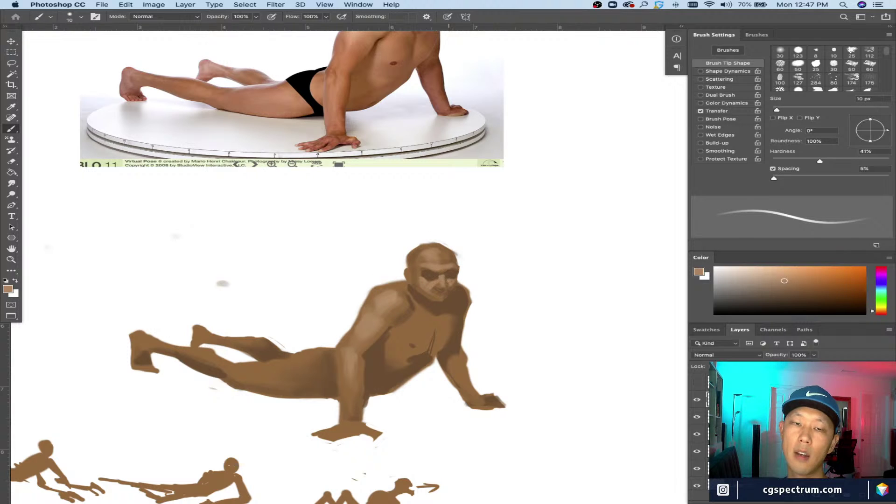
pyautogui.keyDown('alt'); pyautogui.click(447, 279); pyautogui.keyUp('alt')
pyautogui.keyDown('alt'); pyautogui.click(442, 278); pyautogui.keyUp('alt')
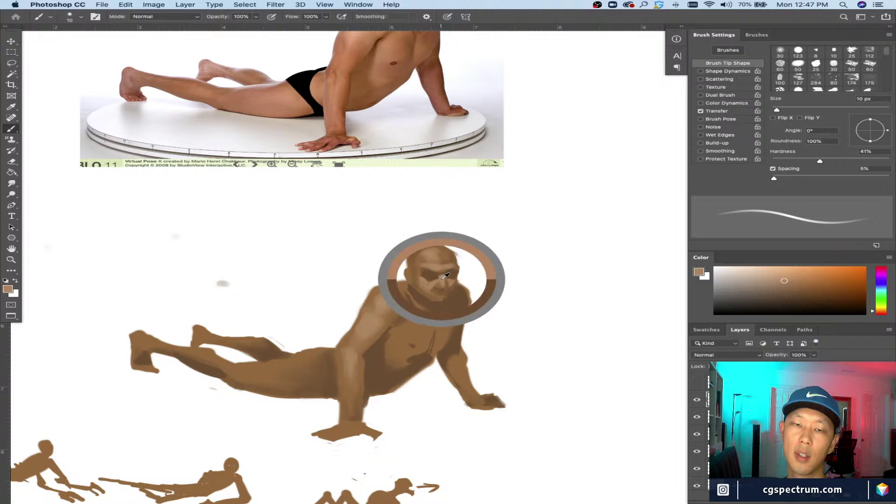
# Step: Touch up the brow and eye socket edges with sampled tan and dark brown tones, reducing the brush from 20 to 10 px
pyautogui.press(']')
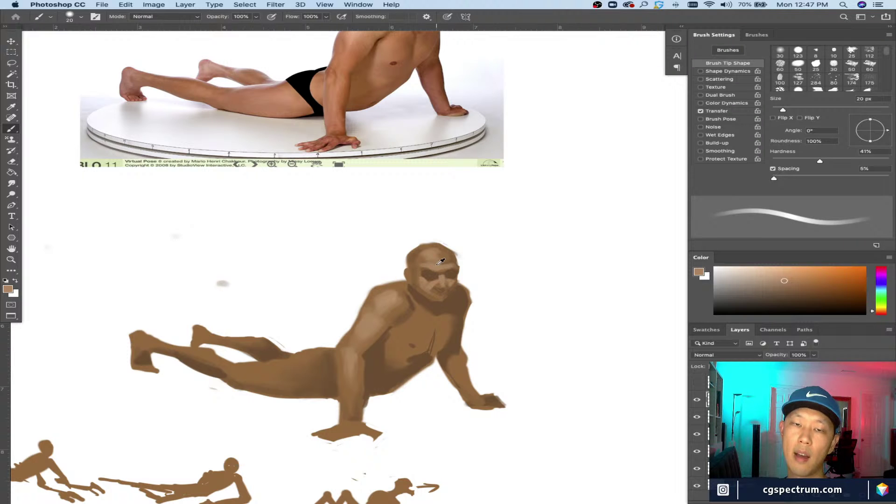
pyautogui.press('[')
pyautogui.keyDown('alt'); pyautogui.click(432, 263); pyautogui.keyUp('alt')
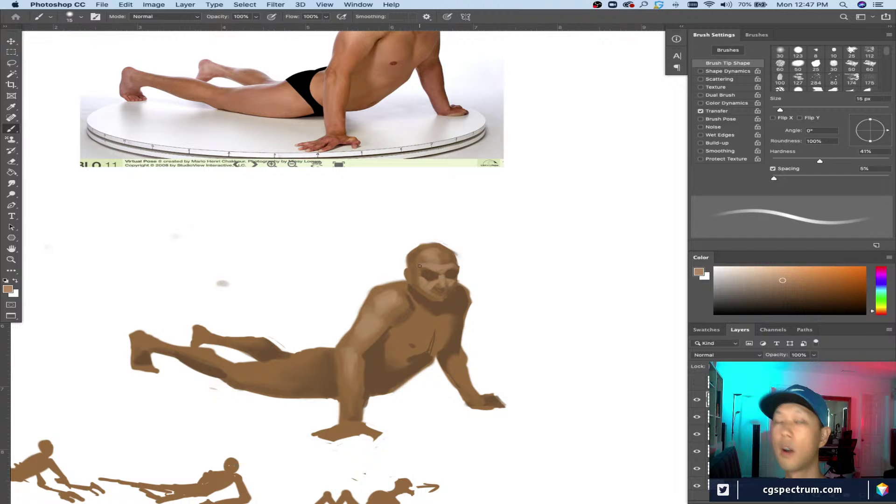
pyautogui.keyDown('alt'); pyautogui.click(437, 273); pyautogui.keyUp('alt')
pyautogui.press('[')
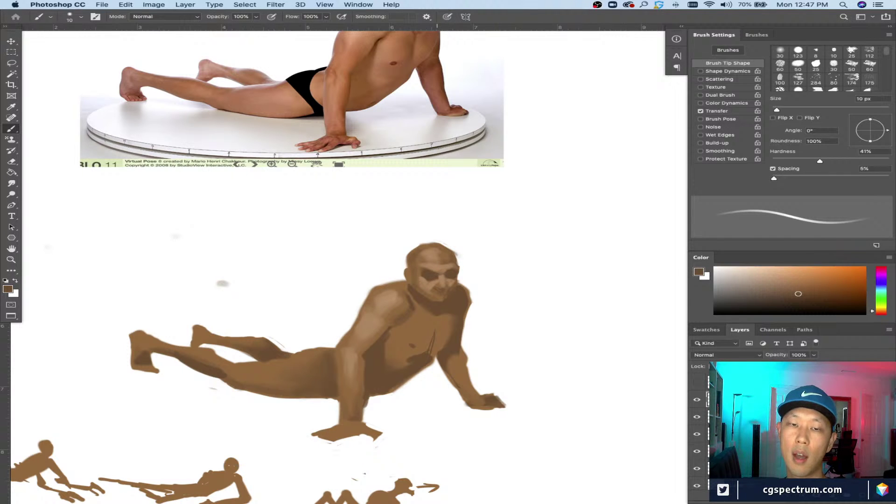
pyautogui.keyDown('alt'); pyautogui.click(434, 263); pyautogui.keyUp('alt')
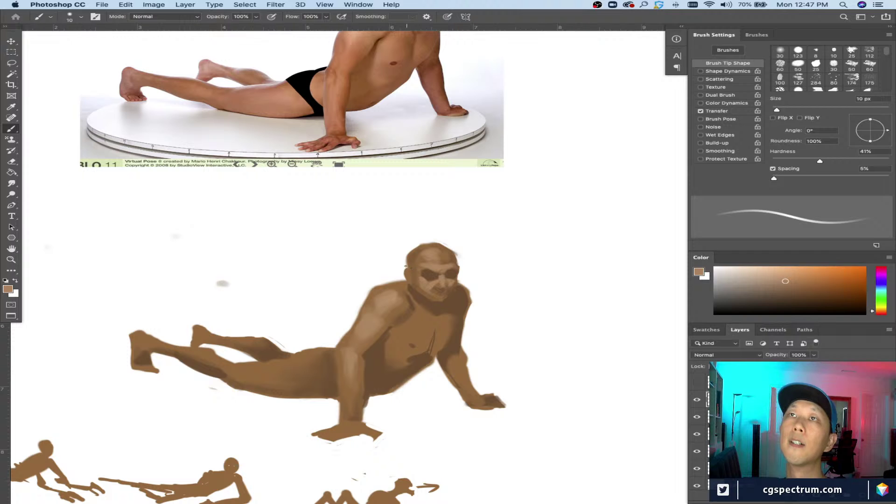
# Step: Shade the near temple and ear area at 15 px with sampled browns, and resample the brow tan at 10 px
pyautogui.press(']')
pyautogui.keyDown('alt'); pyautogui.click(421, 263); pyautogui.keyUp('alt')
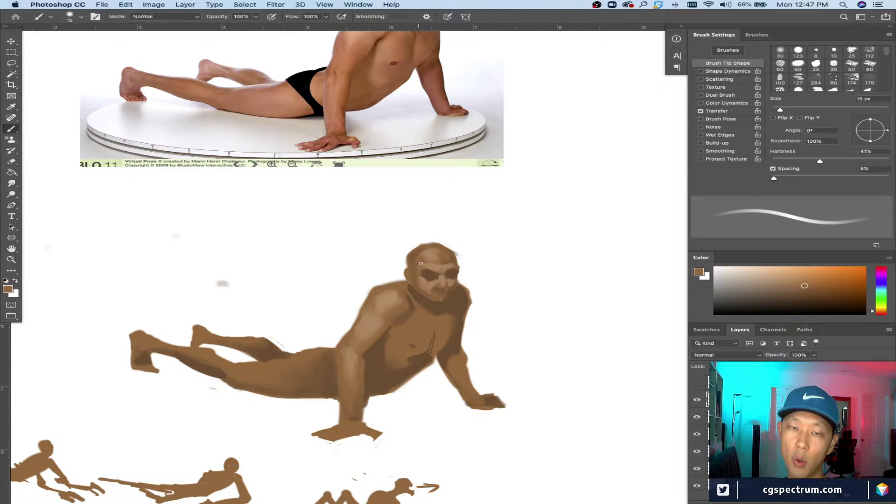
pyautogui.keyDown('alt'); pyautogui.click(417, 272); pyautogui.keyUp('alt')
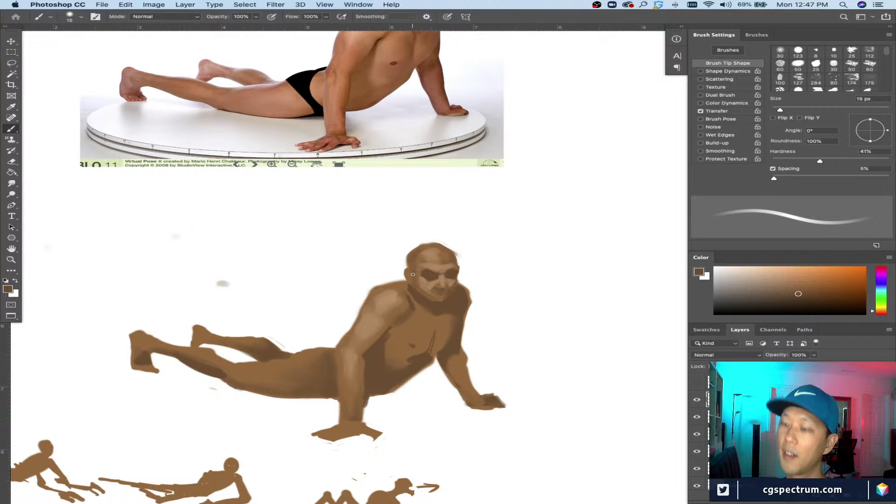
pyautogui.keyDown('alt'); pyautogui.click(437, 266); pyautogui.keyUp('alt')
pyautogui.press('[')
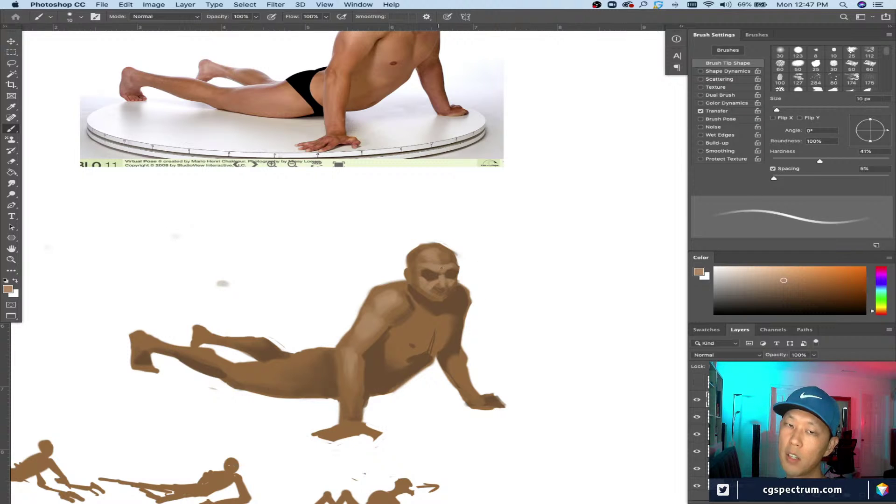
# Step: Soften the forehead highlight with tan sampled from the brow, enlarging the brush to 30 and up to 40 px
pyautogui.keyDown('alt'); pyautogui.click(437, 265); pyautogui.keyUp('alt')
pyautogui.press(']')
pyautogui.press(']')
pyautogui.press(']')
pyautogui.press(']')
pyautogui.press(']')
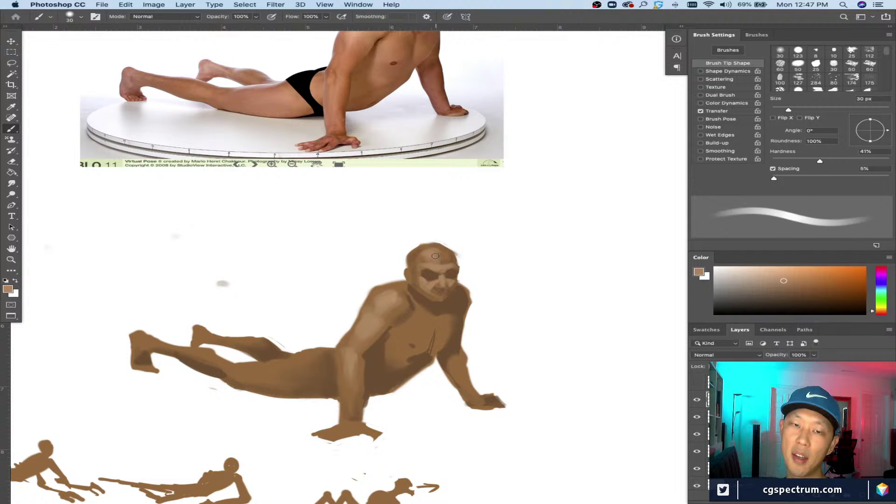
pyautogui.press(']')
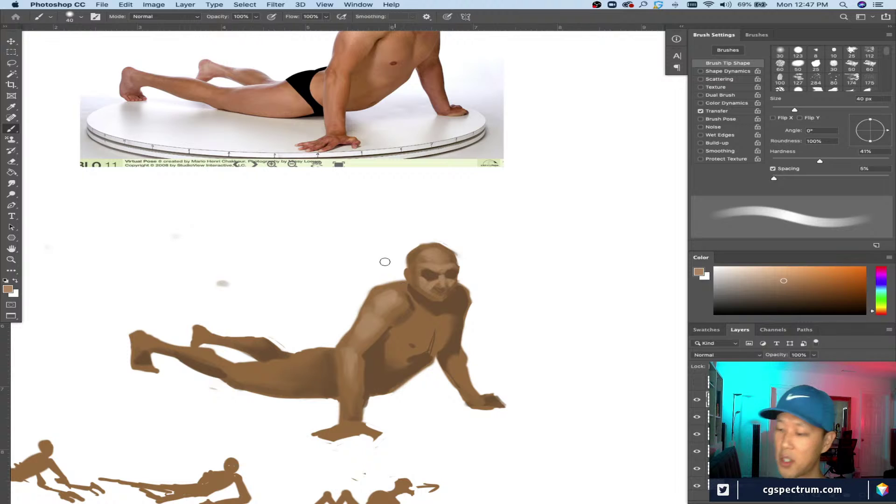
# Step: Blend the near side of the head and temple with sampled browns, using a 40 to 35 px brush
pyautogui.keyDown('alt'); pyautogui.click(420, 262); pyautogui.keyUp('alt')
pyautogui.keyDown('alt'); pyautogui.click(417, 261); pyautogui.keyUp('alt')
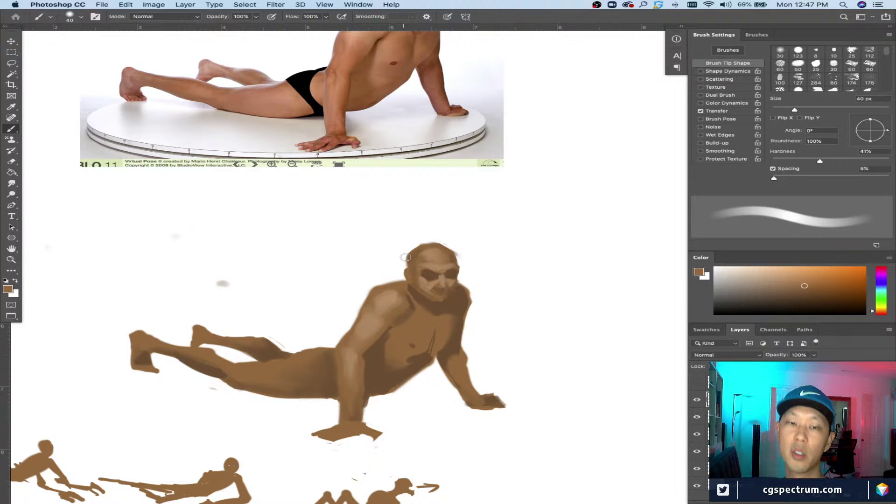
pyautogui.keyDown('alt'); pyautogui.click(418, 259); pyautogui.keyUp('alt')
pyautogui.press('[')
pyautogui.keyDown('alt'); pyautogui.click(434, 263); pyautogui.keyUp('alt')
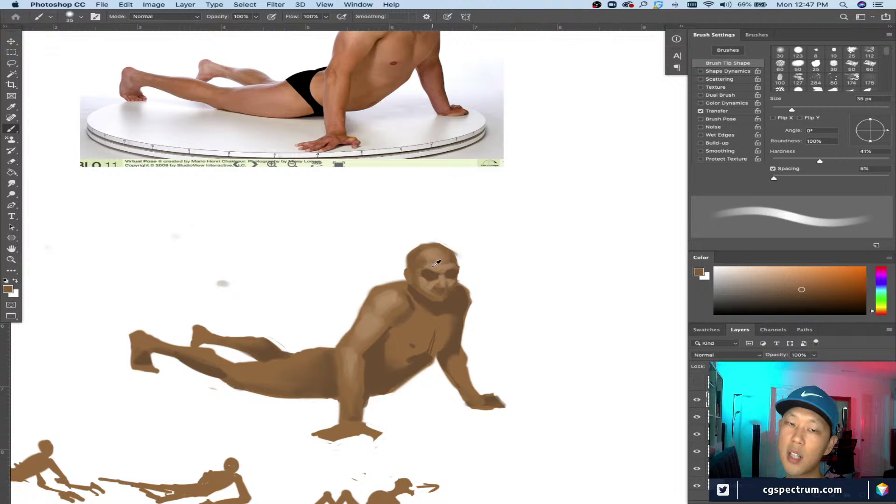
# Step: Add fine tan accents around the eyes and brow with a 6 px brush, using tones sampled from the brow
pyautogui.press('[')
pyautogui.press('[')
pyautogui.press('[')
pyautogui.press('[')
pyautogui.press('[')
pyautogui.press('[')
pyautogui.press('[')
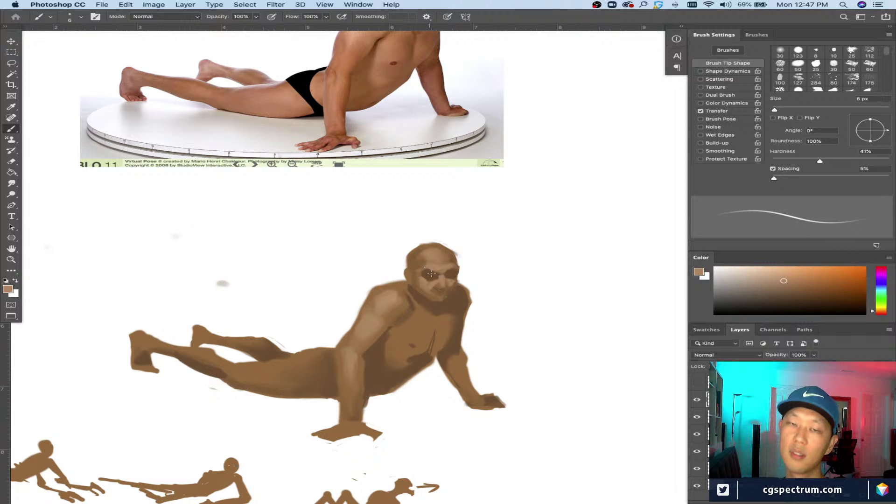
pyautogui.keyDown('alt'); pyautogui.click(445, 266); pyautogui.keyUp('alt')
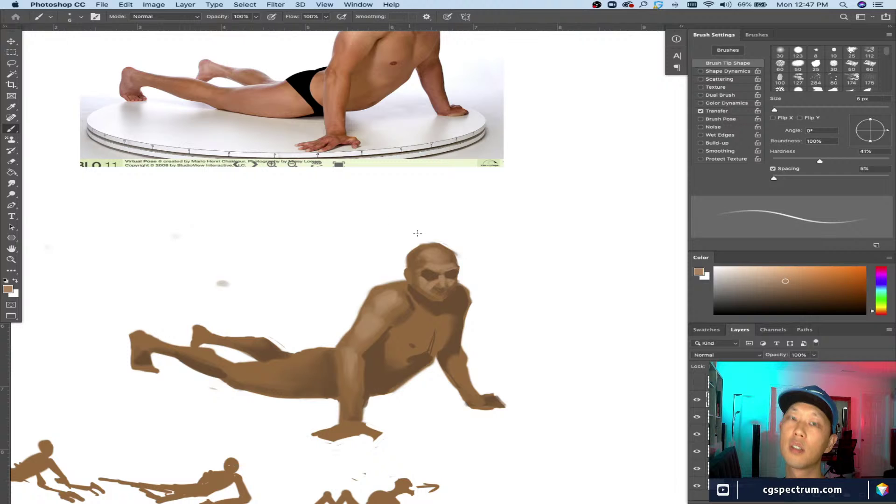
# Step: Refine the far brow and near temple with a 15 px brush, using tones sampled from the forehead and temple
pyautogui.keyDown('alt'); pyautogui.click(450, 252); pyautogui.keyUp('alt')
pyautogui.press(']')
pyautogui.press(']')
pyautogui.press(']')
pyautogui.press(']')
pyautogui.press(']')
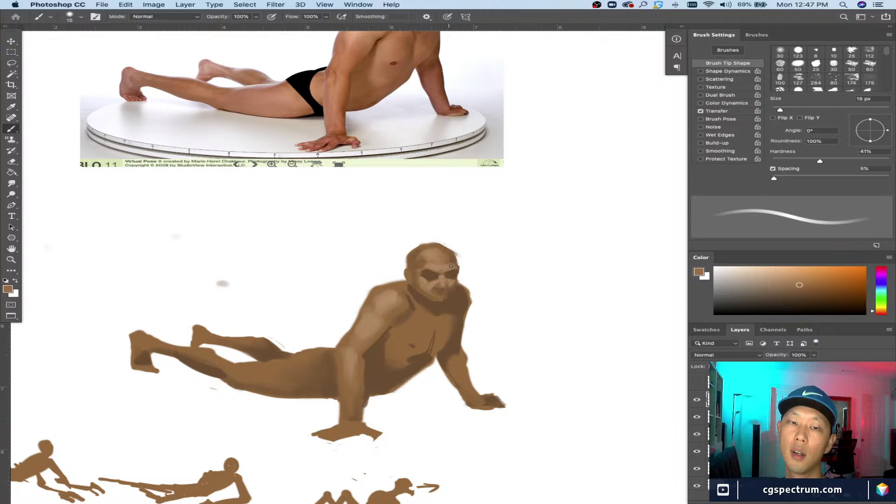
pyautogui.keyDown('alt'); pyautogui.click(423, 259); pyautogui.keyUp('alt')
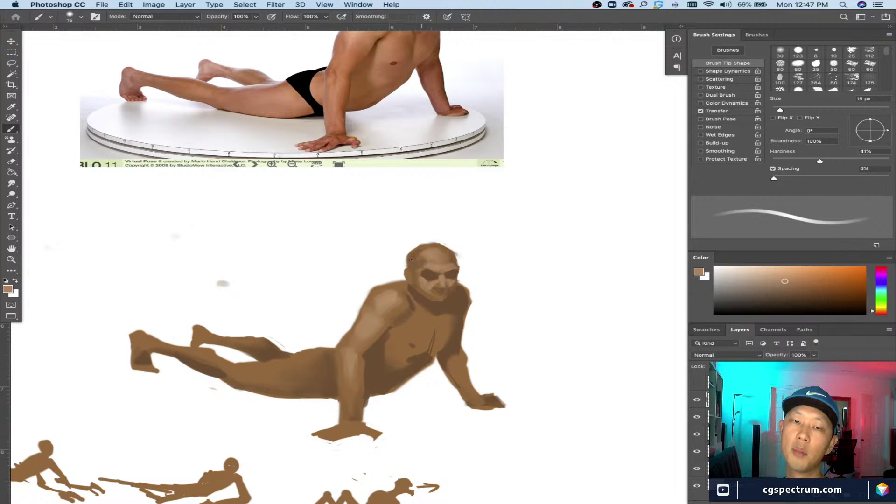
pyautogui.keyDown('alt'); pyautogui.click(420, 266); pyautogui.keyUp('alt')
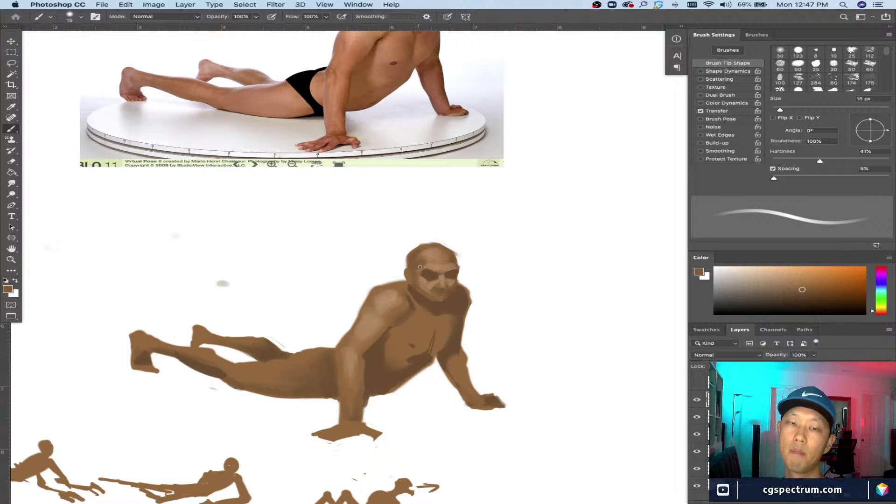
# Step: Blend the forehead into the side of the head with resampled tan and brown tones, enlarging the brush to 30 px
pyautogui.keyDown('alt'); pyautogui.click(438, 263); pyautogui.keyUp('alt')
pyautogui.keyDown('alt'); pyautogui.click(422, 258); pyautogui.keyUp('alt')
pyautogui.press(']')
pyautogui.press(']')
pyautogui.press(']')
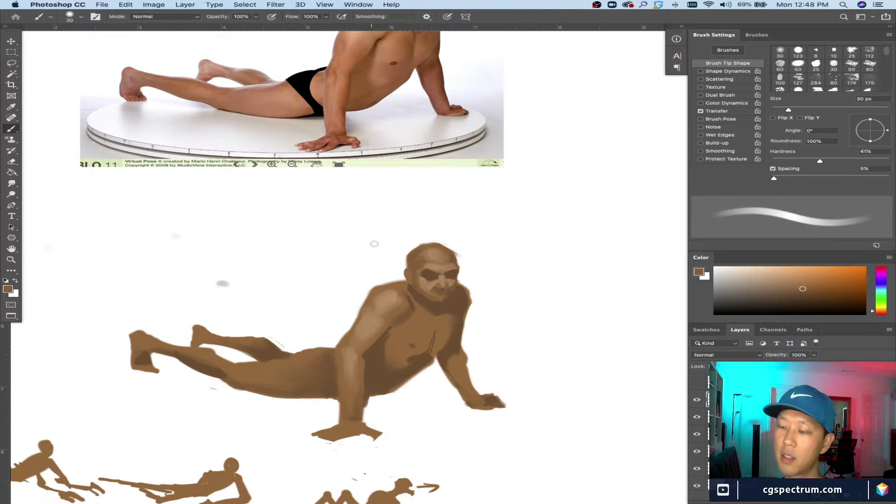
# Step: Refine the near cheek and side of the face with tan and brown tones sampled from the forehead, cheek and temple, using a 10 px brush
pyautogui.scroll(2, 413, 274)
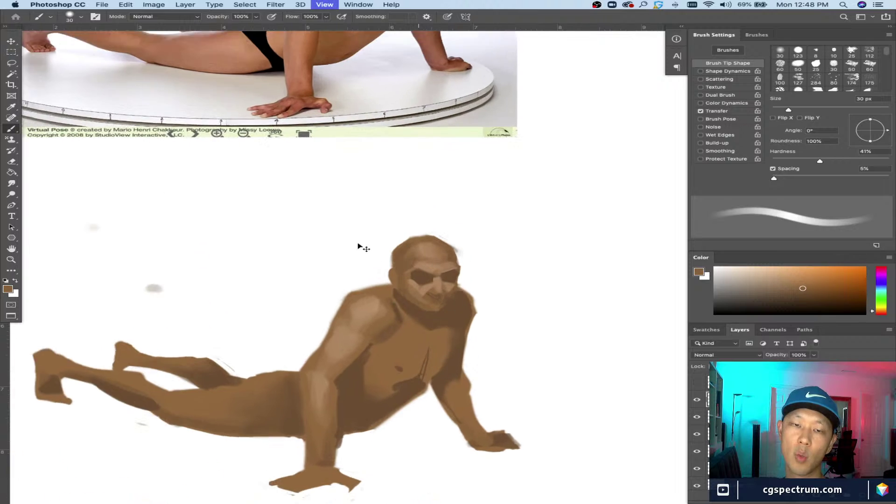
pyautogui.keyDown('alt'); pyautogui.click(434, 261); pyautogui.keyUp('alt')
pyautogui.press('[')
pyautogui.press('[')
pyautogui.press('[')
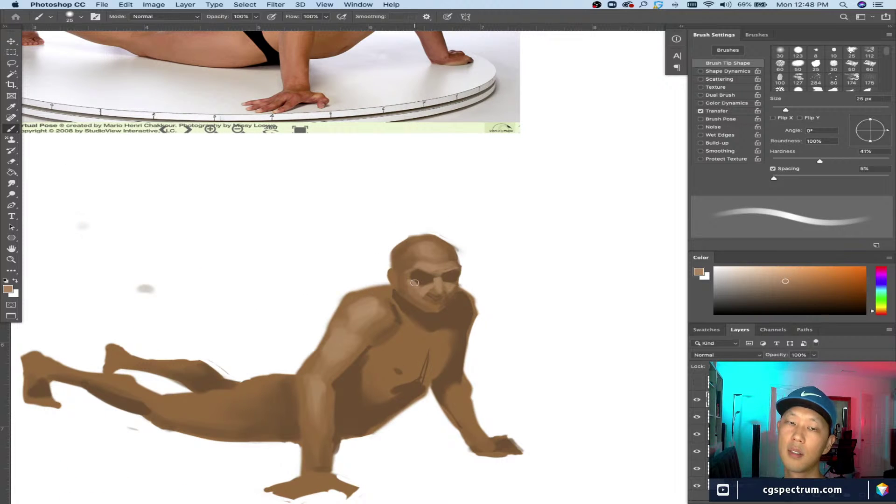
pyautogui.keyDown('alt'); pyautogui.click(410, 282); pyautogui.keyUp('alt')
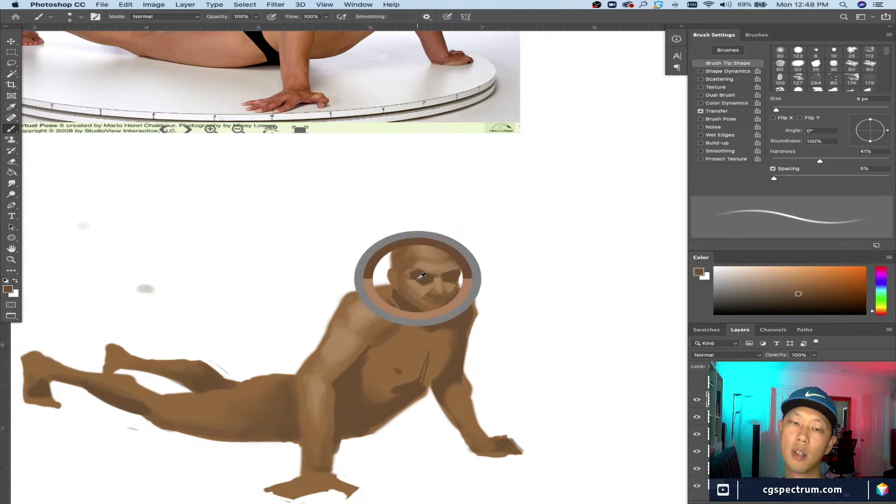
pyautogui.press(']')
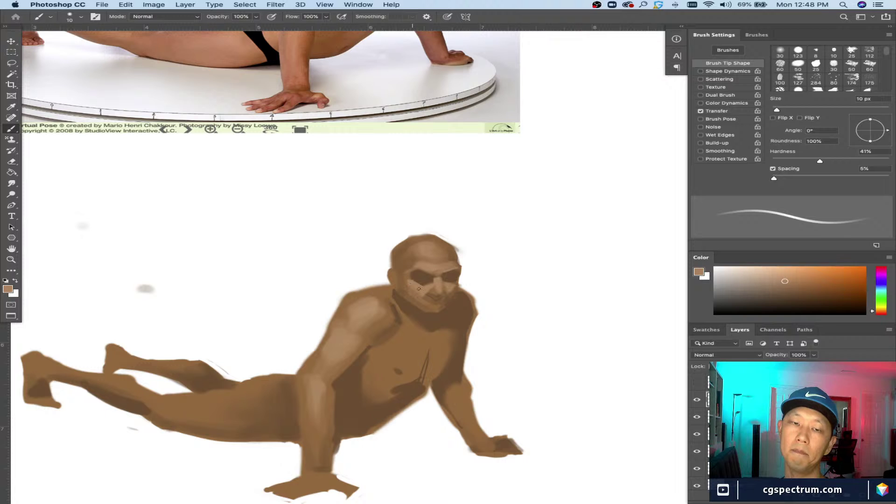
pyautogui.keyDown('alt'); pyautogui.click(408, 279); pyautogui.keyUp('alt')
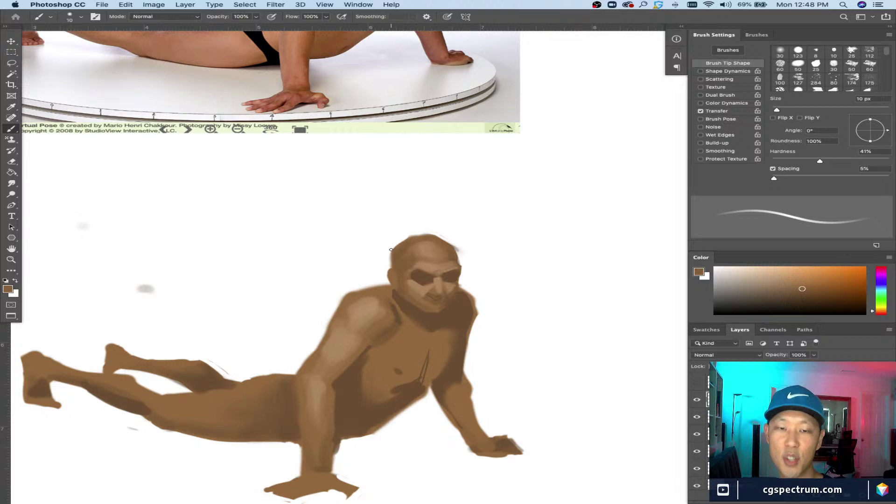
pyautogui.keyDown('alt'); pyautogui.click(403, 266); pyautogui.keyUp('alt')
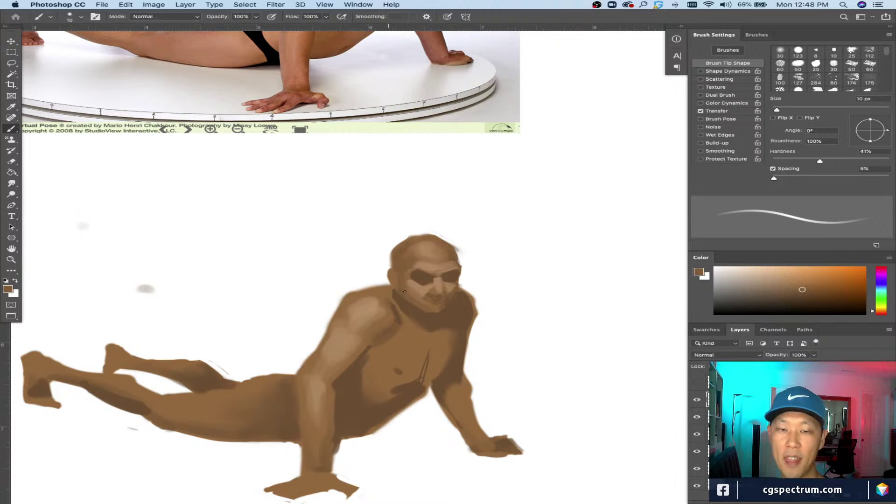
pyautogui.keyDown('alt'); pyautogui.click(400, 287); pyautogui.keyUp('alt')
# Step: Touch up the eye sockets and nose bridge with sampled tan and dark brown tones, using a 9 px brush
pyautogui.keyDown('alt'); pyautogui.click(454, 280); pyautogui.keyUp('alt')
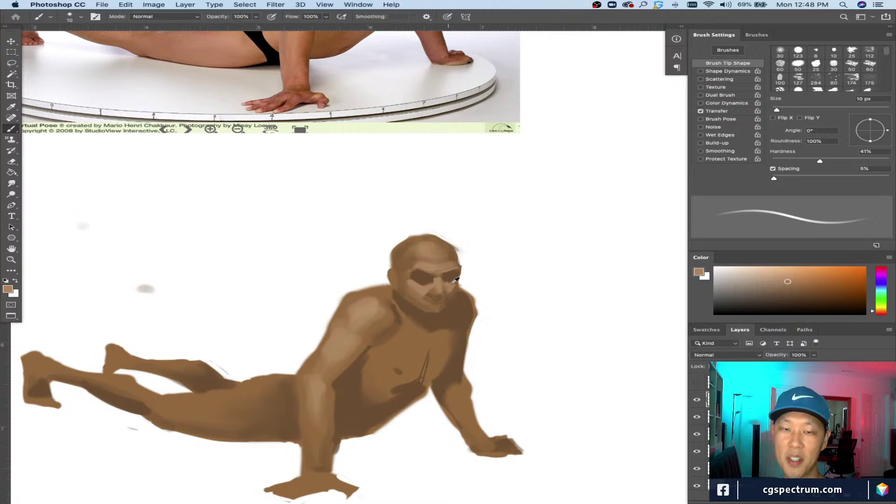
pyautogui.press('[')
pyautogui.keyDown('alt'); pyautogui.click(453, 280); pyautogui.keyUp('alt')
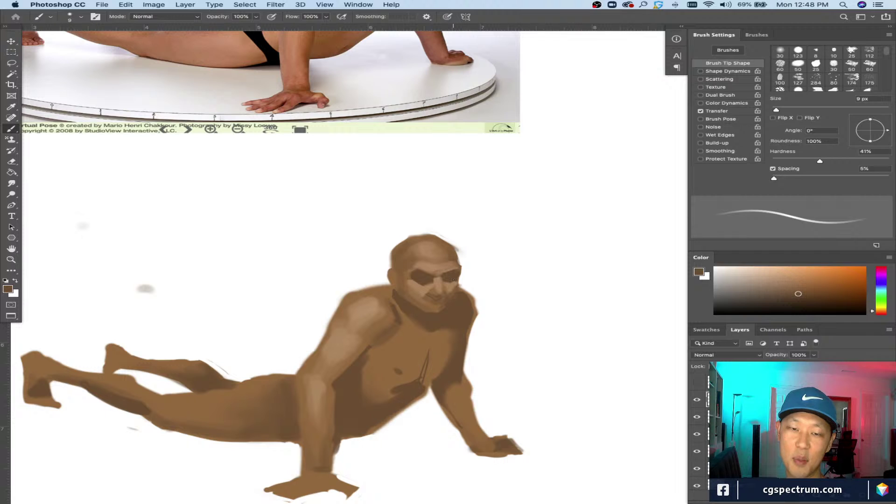
pyautogui.keyDown('alt'); pyautogui.click(425, 278); pyautogui.keyUp('alt')
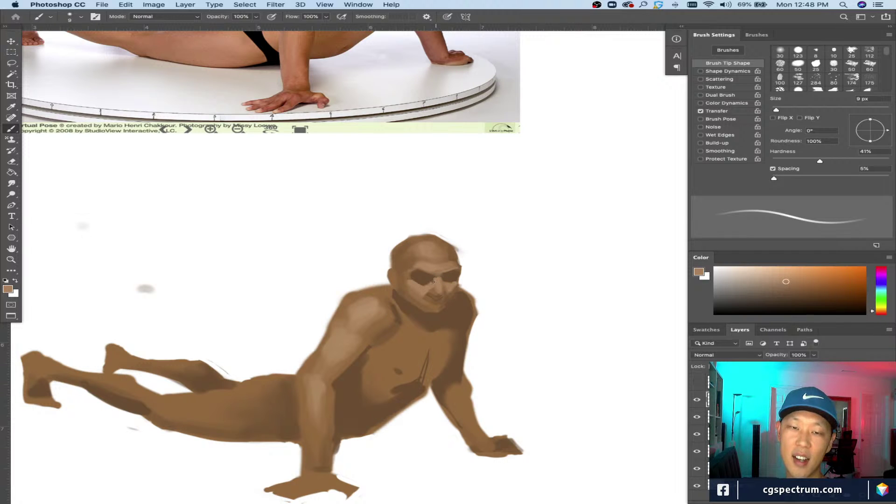
pyautogui.keyDown('alt'); pyautogui.click(427, 276); pyautogui.keyUp('alt')
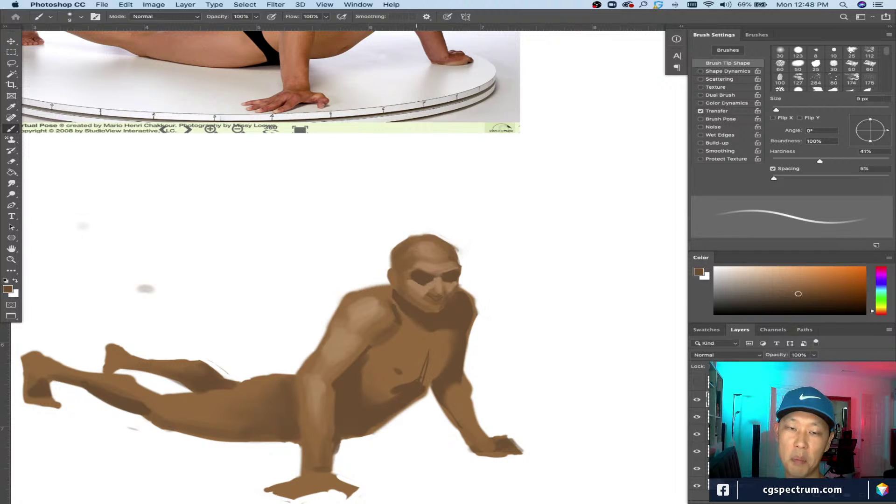
# Step: Reshape the nose, mouth and chin with tan and brown tones sampled from the lower face, using a 10 to 15 px brush
pyautogui.press(']')
pyautogui.press(']')
pyautogui.keyDown('alt'); pyautogui.click(422, 284); pyautogui.keyUp('alt')
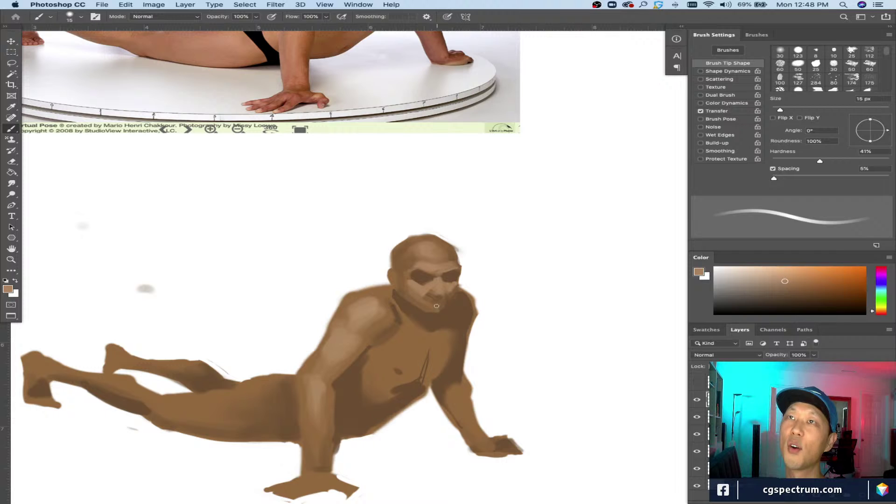
pyautogui.press('[')
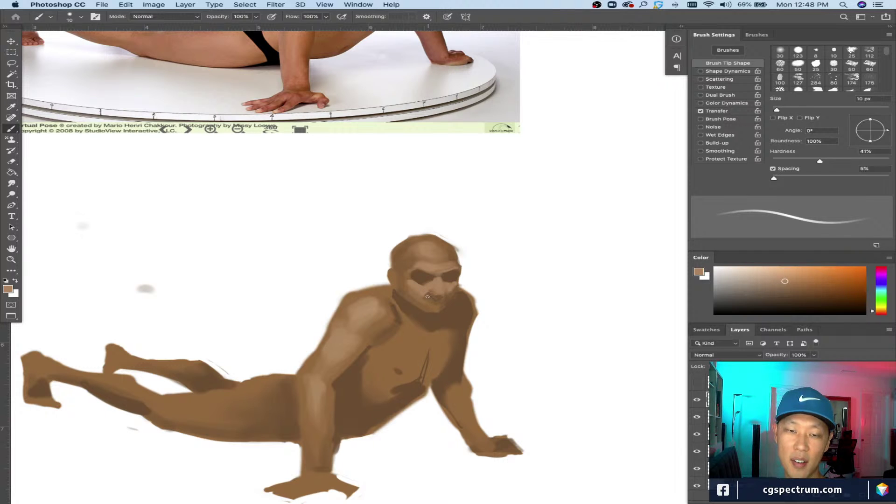
pyautogui.keyDown('alt'); pyautogui.click(439, 295); pyautogui.keyUp('alt')
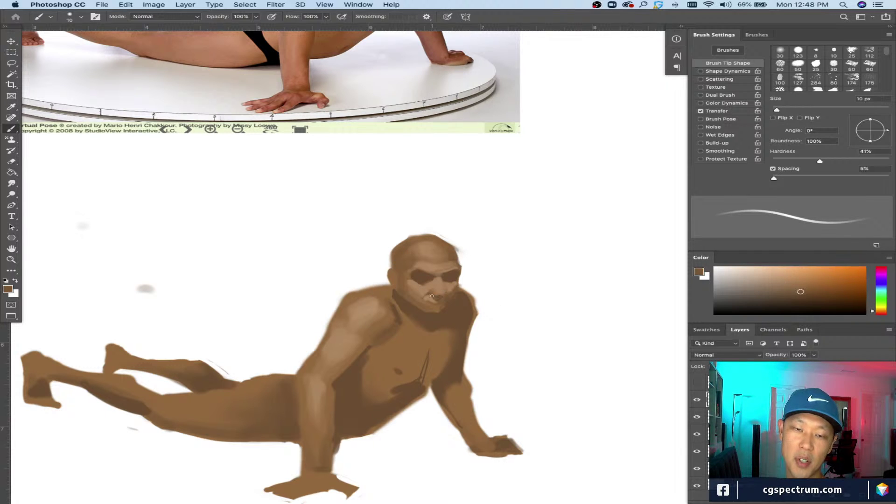
pyautogui.keyDown('alt'); pyautogui.click(426, 301); pyautogui.keyUp('alt')
pyautogui.press(']')
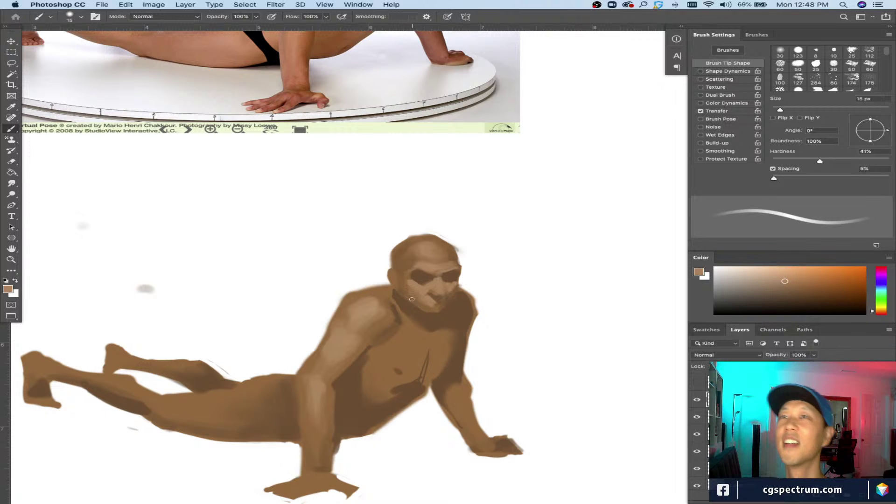
pyautogui.press(']')
pyautogui.press(']')
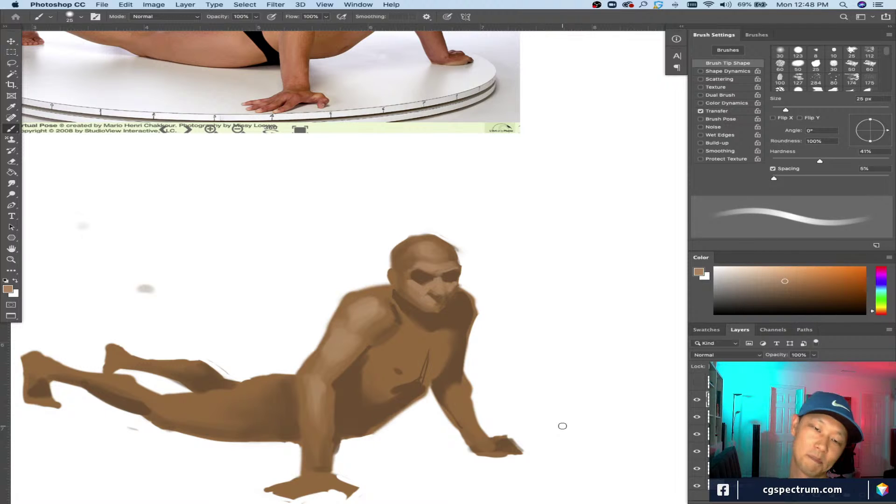
pyautogui.press('super+minus')
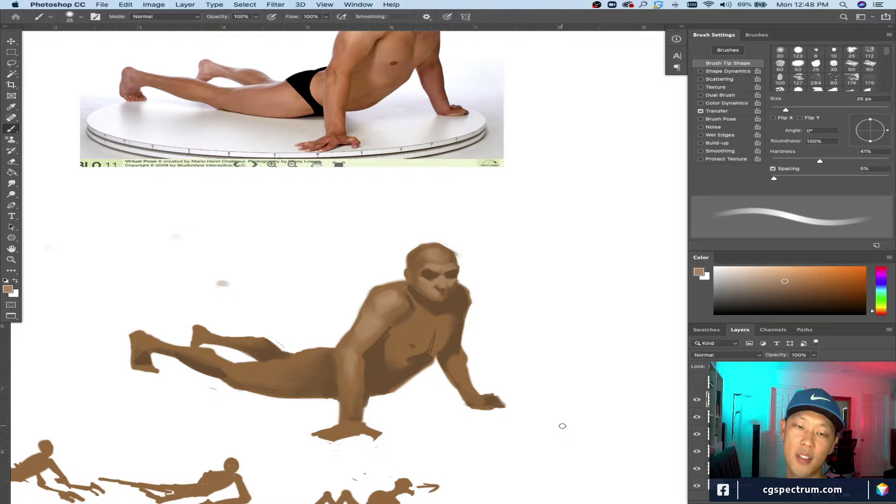
# Step: Paint a light collarbone highlight between the neck and near shoulder with tan sampled from the shoulder, using a 9 to 15 px brush
pyautogui.keyDown('alt'); pyautogui.click(392, 291); pyautogui.keyUp('alt')
pyautogui.press('[')
pyautogui.press('[')
pyautogui.press('[')
pyautogui.press('[')
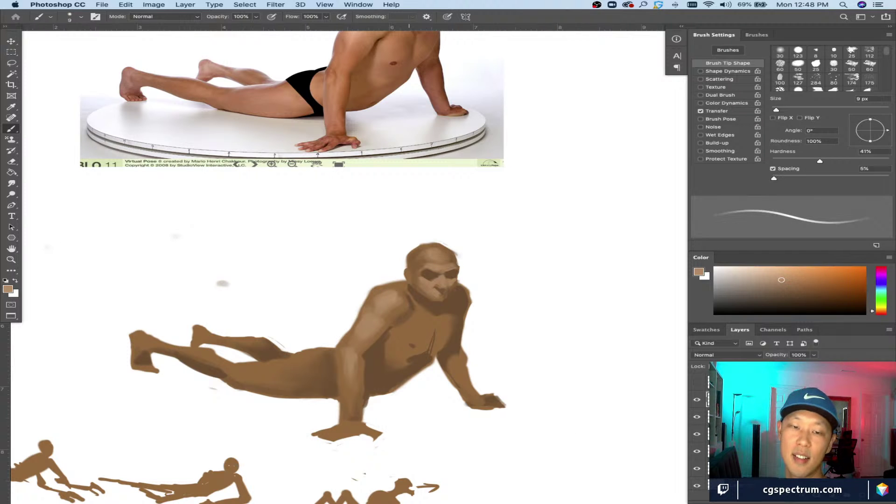
pyautogui.moveTo(410, 295); pyautogui.dragTo(416, 311)
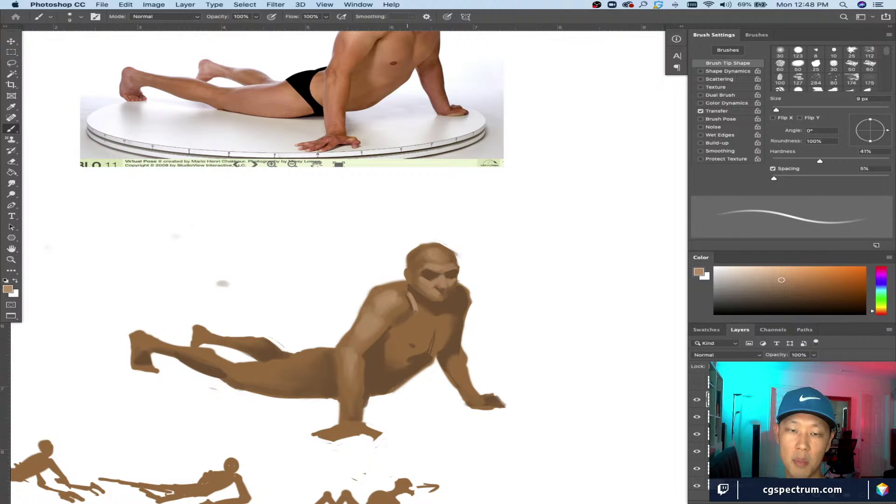
pyautogui.press(']')
pyautogui.press(']')
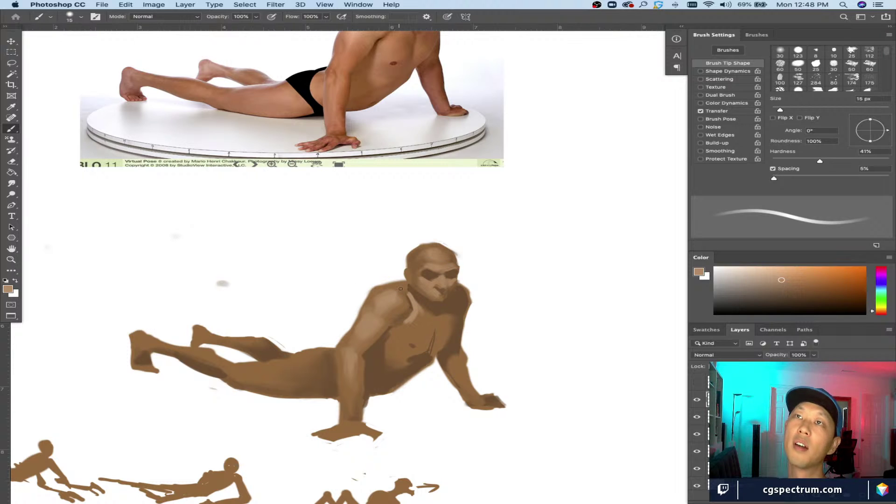
pyautogui.keyDown('alt'); pyautogui.click(409, 288); pyautogui.keyUp('alt')
pyautogui.keyDown('alt'); pyautogui.click(414, 299); pyautogui.keyUp('alt')
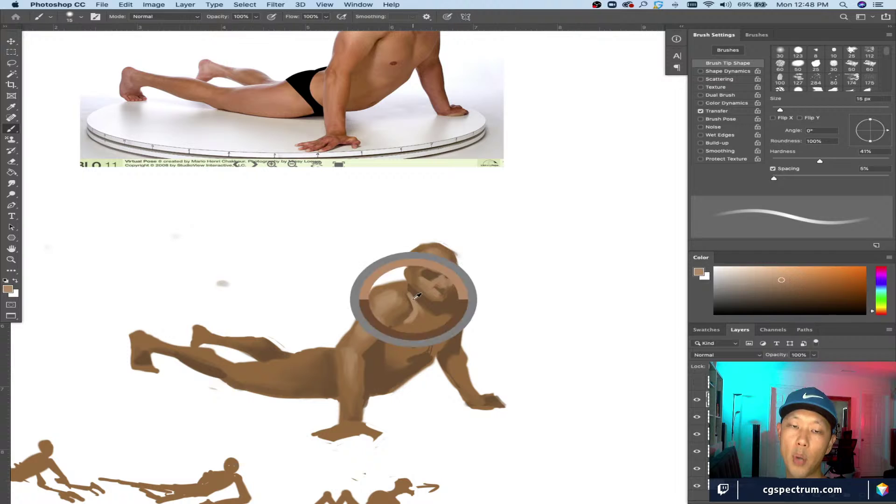
pyautogui.press('[')
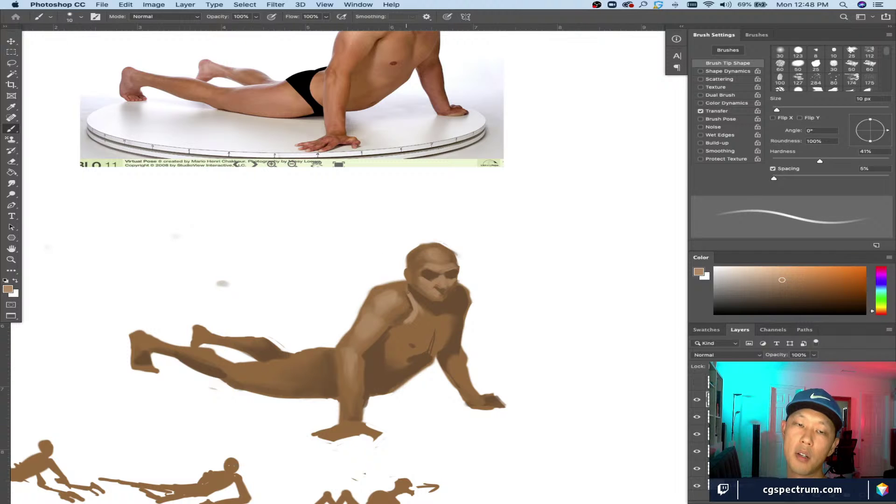
# Step: Extend the tan highlight over the near upper chest with tones sampled around the collarbone, enlarging the brush to 30 px
pyautogui.keyDown('alt'); pyautogui.click(421, 305); pyautogui.keyUp('alt')
pyautogui.press(']')
pyautogui.press(']')
pyautogui.press(']')
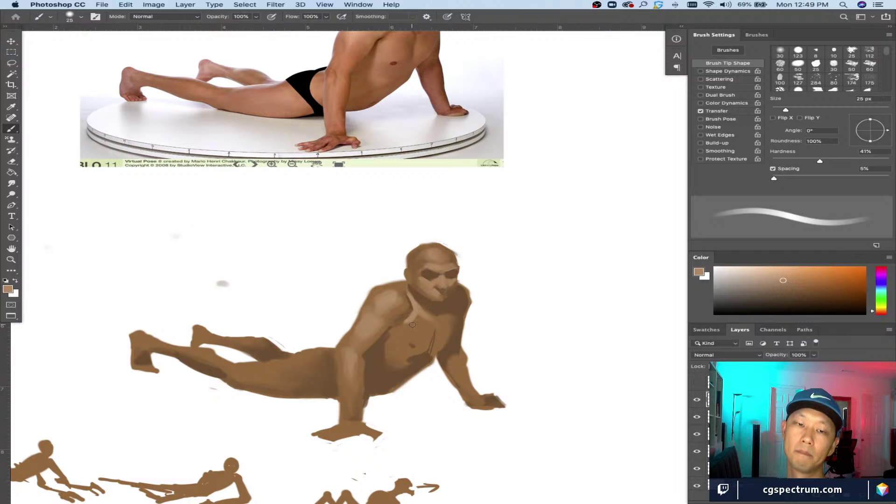
pyautogui.press(']')
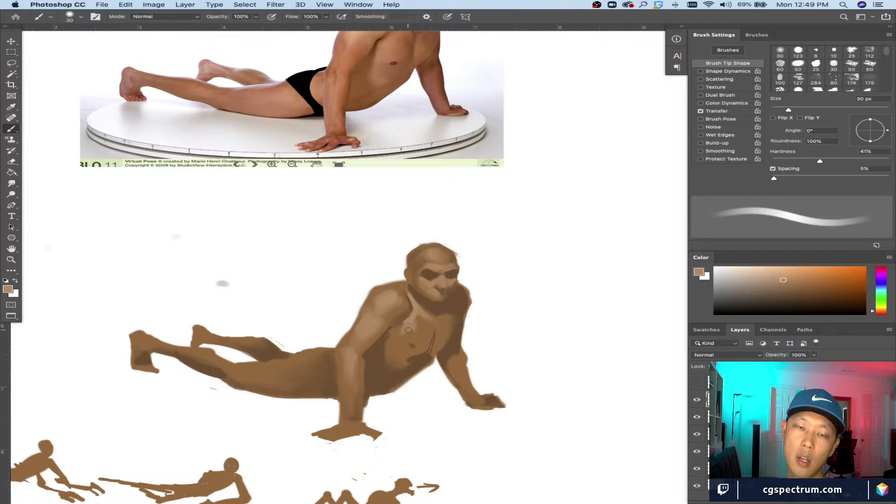
pyautogui.keyDown('alt'); pyautogui.click(412, 322); pyautogui.keyUp('alt')
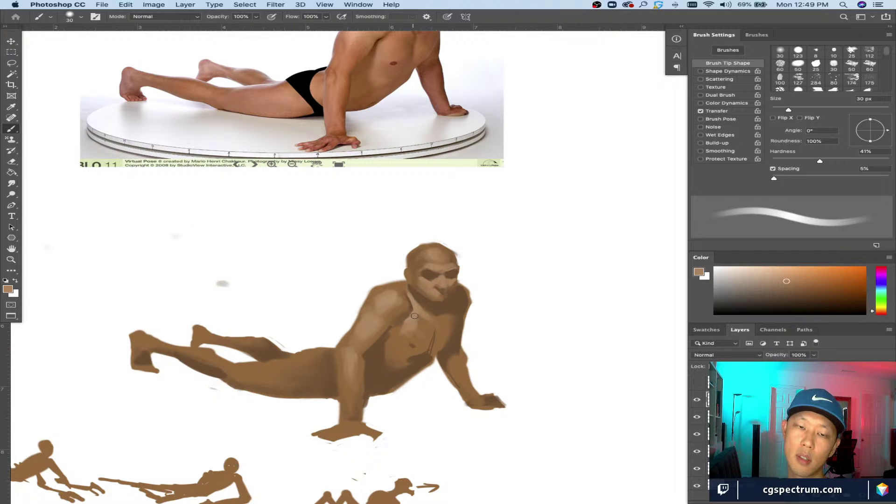
pyautogui.keyDown('alt'); pyautogui.click(411, 319); pyautogui.keyUp('alt')
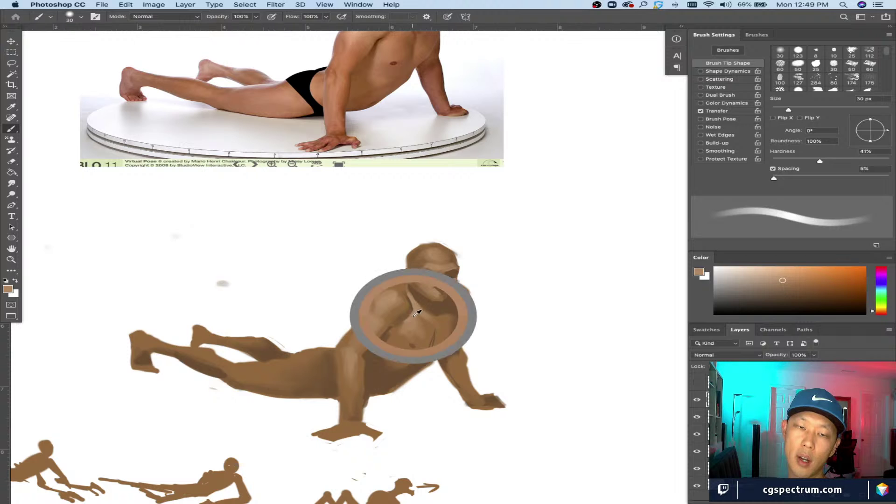
pyautogui.press('super+minus')
pyautogui.press('super+plus')
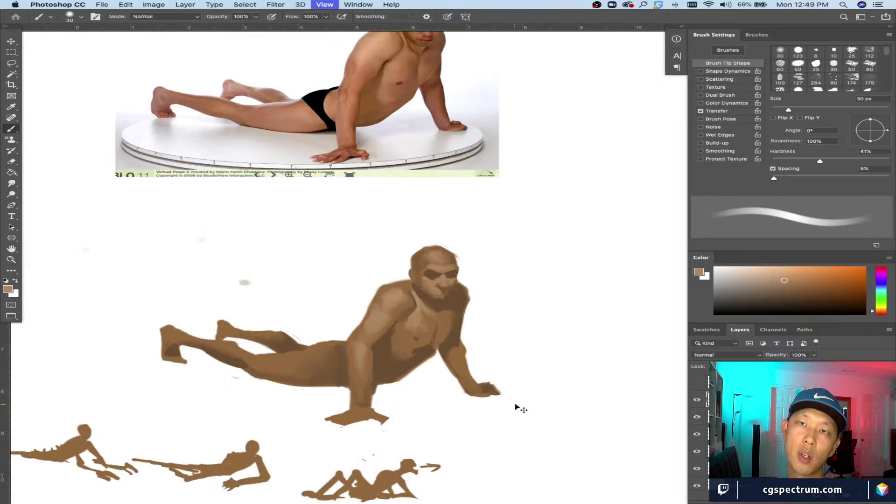
pyautogui.press('super+minus')
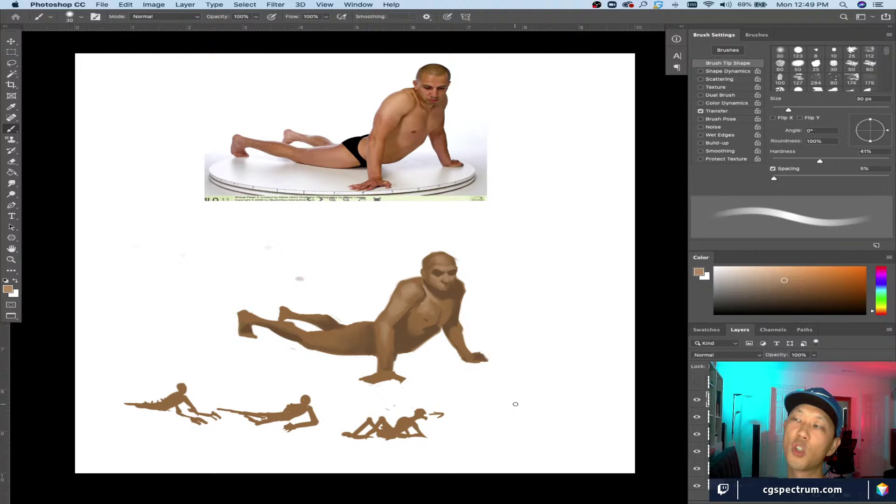
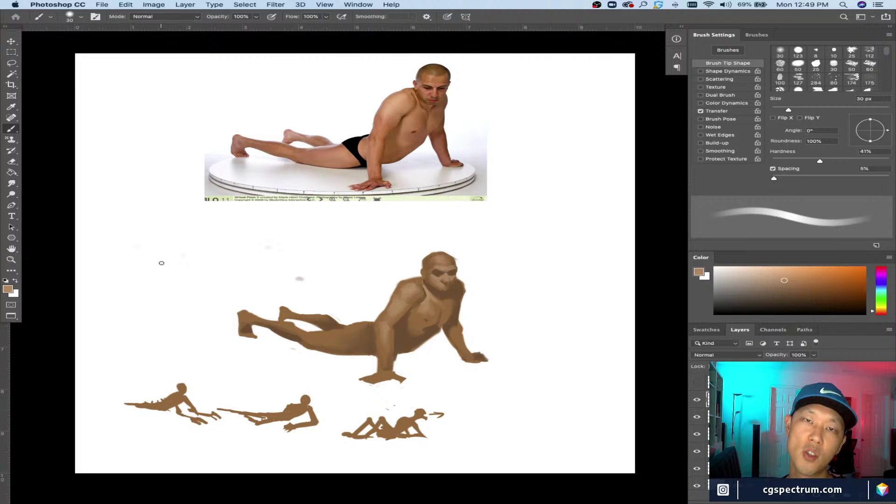
pyautogui.press('super+equal')
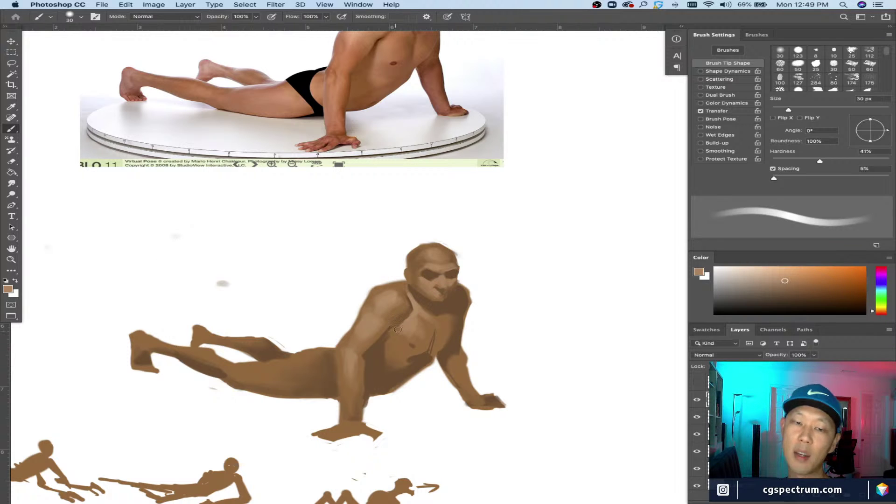
pyautogui.keyDown('alt'); pyautogui.click(416, 322); pyautogui.keyUp('alt')
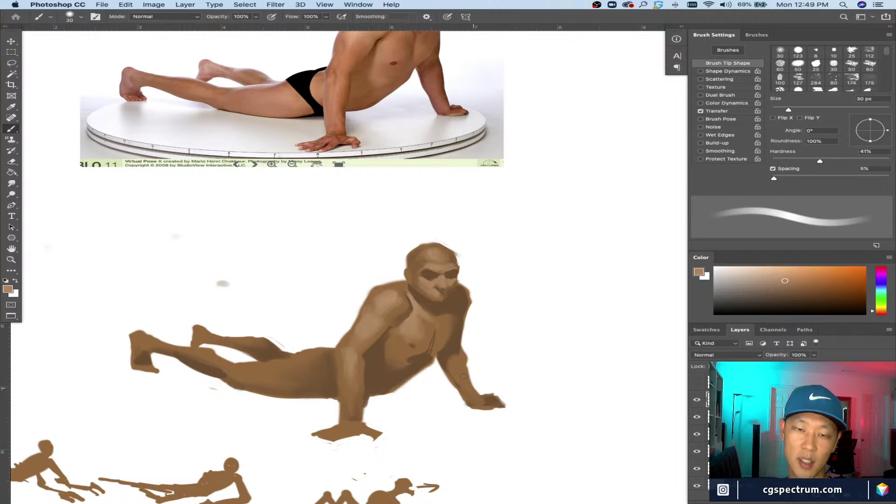
# Step: Add tan highlights along the sternum and far side of the chest with a 10 to 20 px brush
pyautogui.press('[')
pyautogui.press('[')
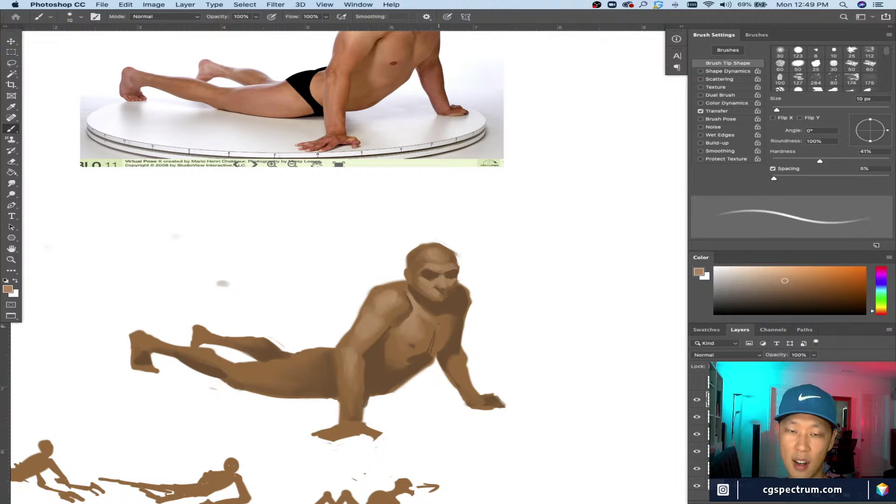
pyautogui.press('[')
pyautogui.press(']')
pyautogui.press(']')
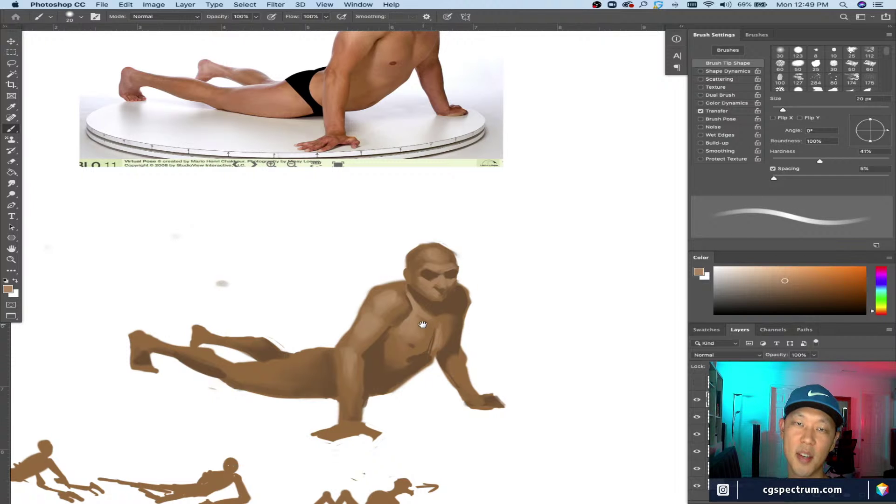
pyautogui.scroll(1, 435, 329)
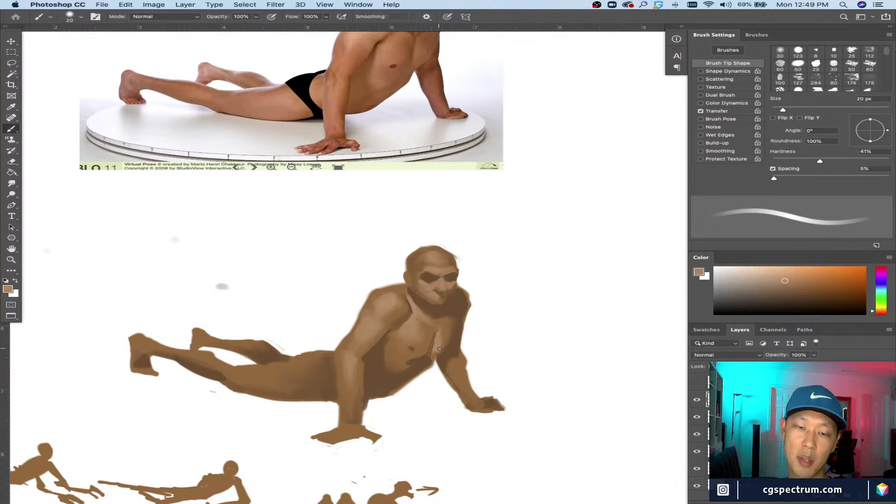
pyautogui.press('super+0')
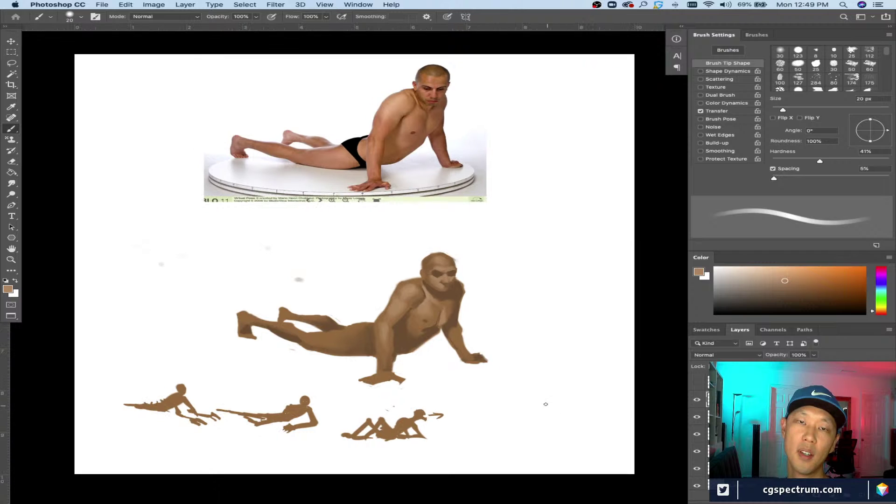
pyautogui.press('super+equal')
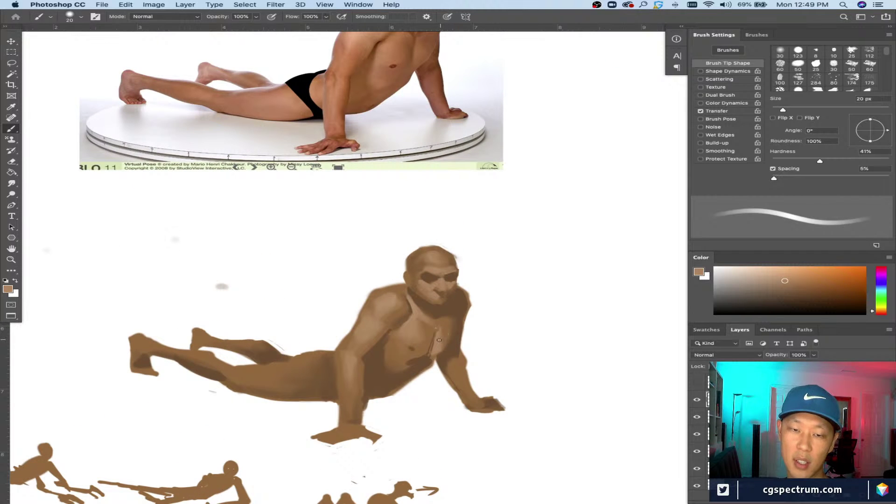
# Step: Add a tan highlight along the near lower edge of the chest with sampled skin tones and a 25 px brush
pyautogui.press(']')
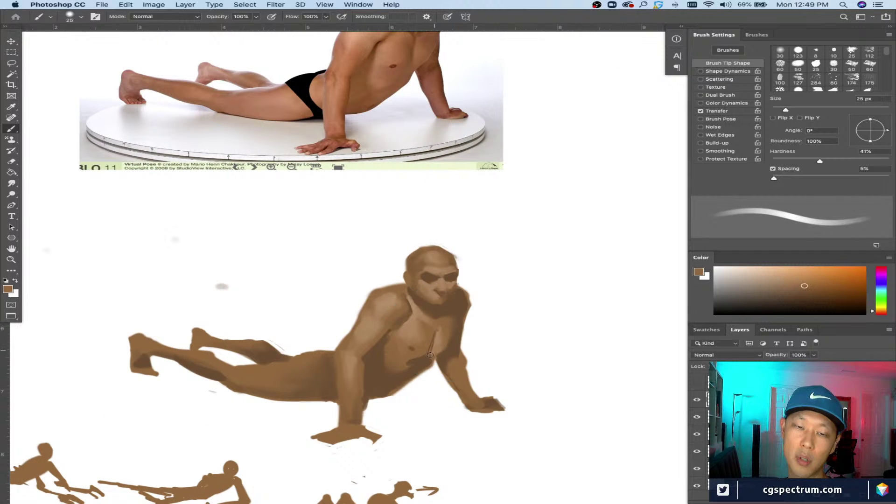
pyautogui.keyDown('alt'); pyautogui.click(392, 346); pyautogui.keyUp('alt')
pyautogui.moveTo(391, 344); pyautogui.dragTo(400, 361)
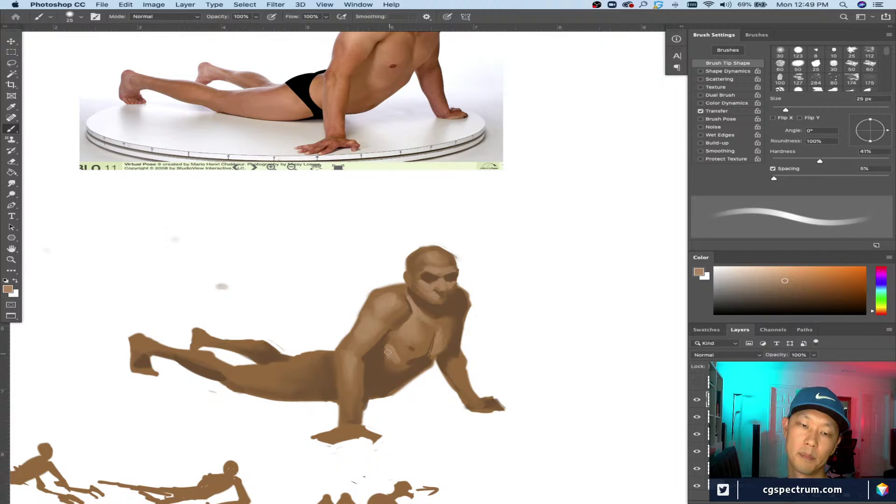
pyautogui.press('[')
pyautogui.press(']')
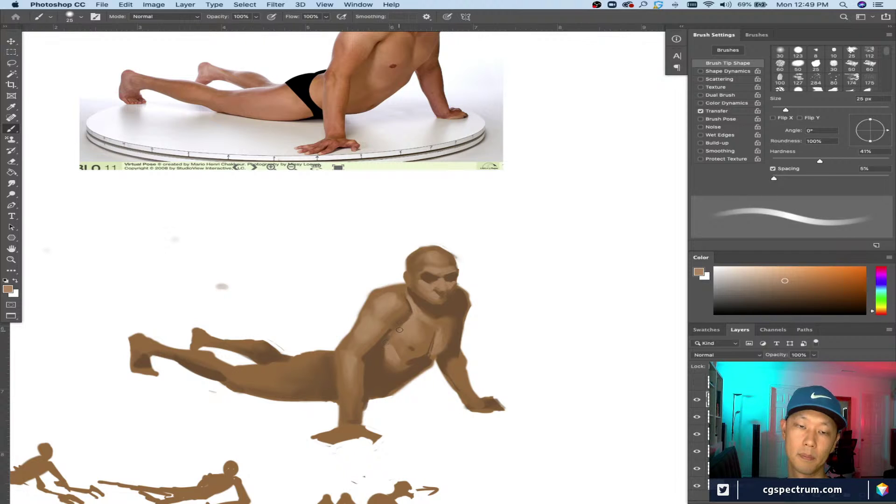
# Step: Refine the tan highlight along the near forearm with the brush reduced from 15 to 9 px
pyautogui.scroll(-2, 381, 408)
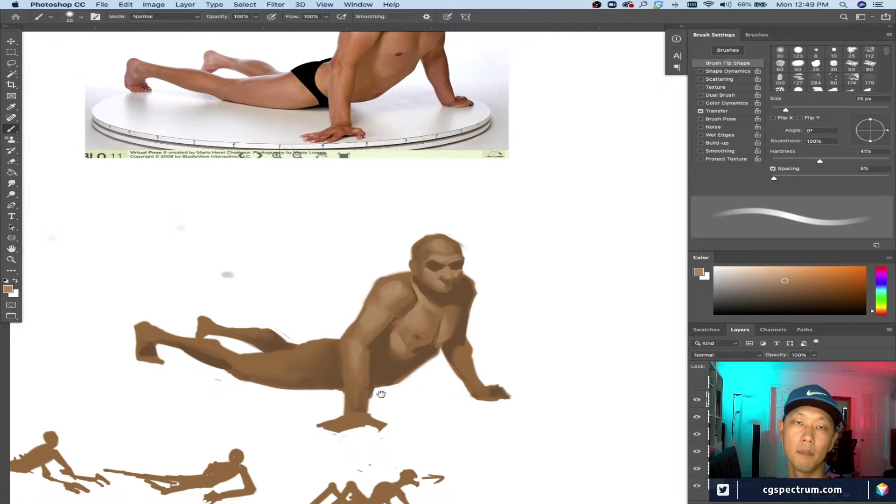
pyautogui.press('[')
pyautogui.press('[')
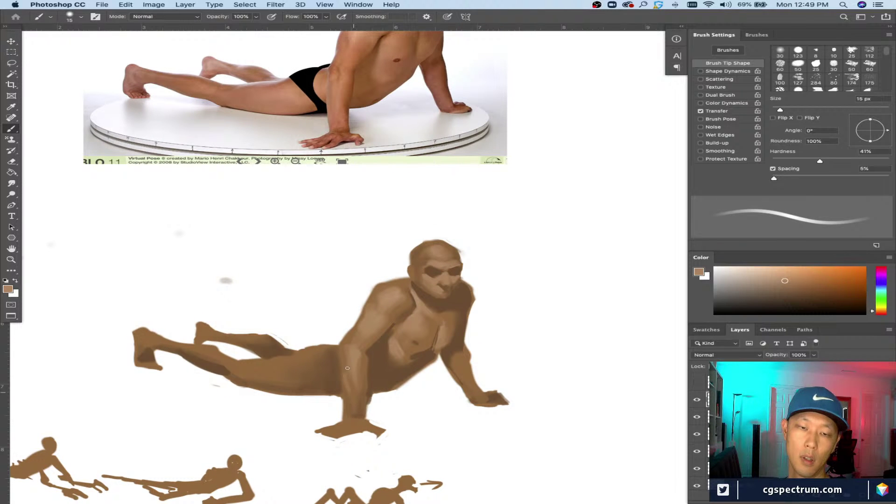
pyautogui.press('[')
pyautogui.press('[')
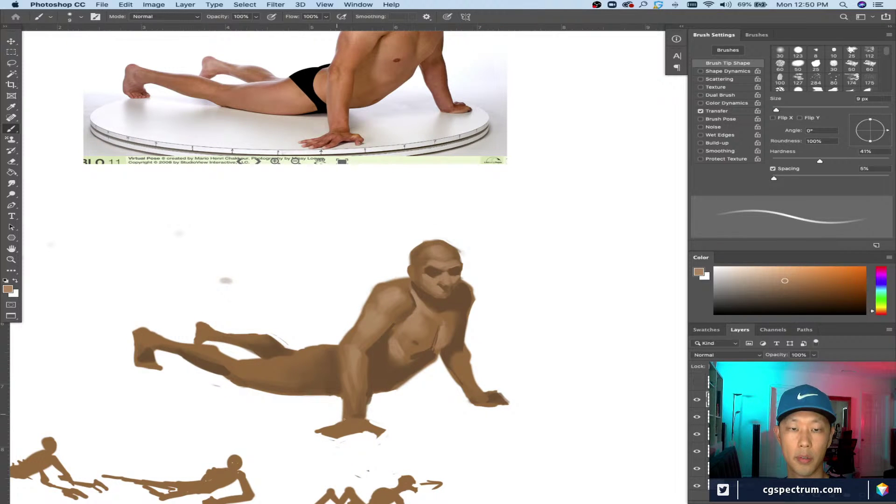
pyautogui.scroll(2, 350, 405)
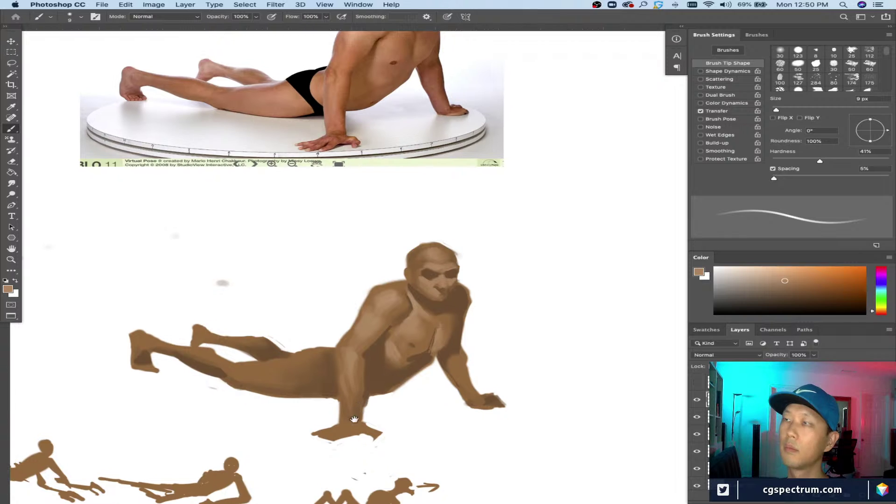
# Step: Paint a tan highlight down the far forearm with a tone sampled from the near upper arm and a 20 px brush
pyautogui.keyDown('alt'); pyautogui.click(378, 313); pyautogui.keyUp('alt')
pyautogui.press(']')
pyautogui.press(']')
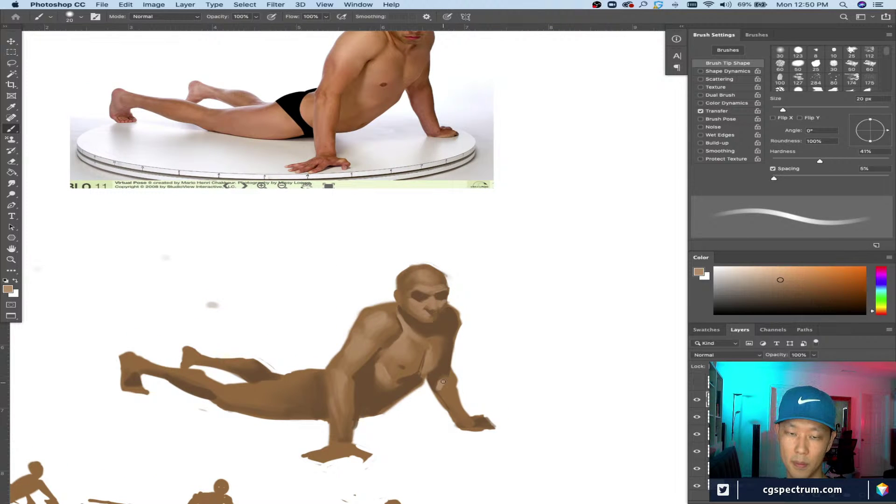
pyautogui.moveTo(443, 382); pyautogui.dragTo(449, 401)
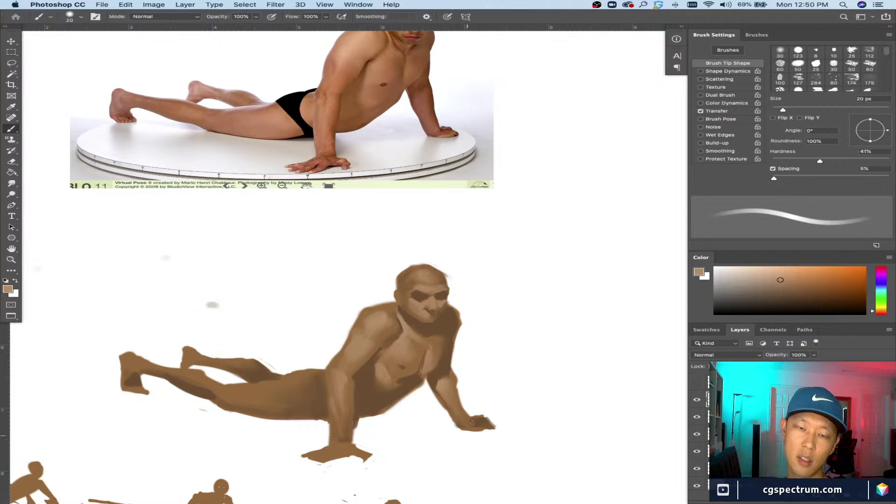
# Step: Sketch a small circle with a triangle and a direction line in the blank area above the figure, using a 5 px brush
pyautogui.hscroll(-1, 349, 213)
pyautogui.press('[')
pyautogui.press('[')
pyautogui.press('[')
pyautogui.press('[')
pyautogui.press('[')
pyautogui.press('[')
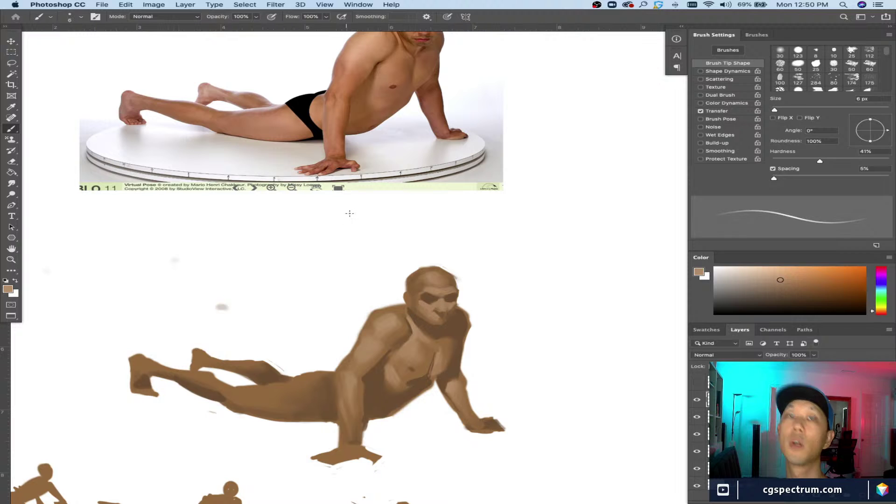
pyautogui.press('[')
pyautogui.moveTo(348, 205)
pyautogui.mouseDown()
pyautogui.moveTo(373, 219)
pyautogui.moveTo(342, 225)
pyautogui.moveTo(358, 220)
pyautogui.moveTo(349, 227)
pyautogui.moveTo(345, 201)
pyautogui.mouseUp()
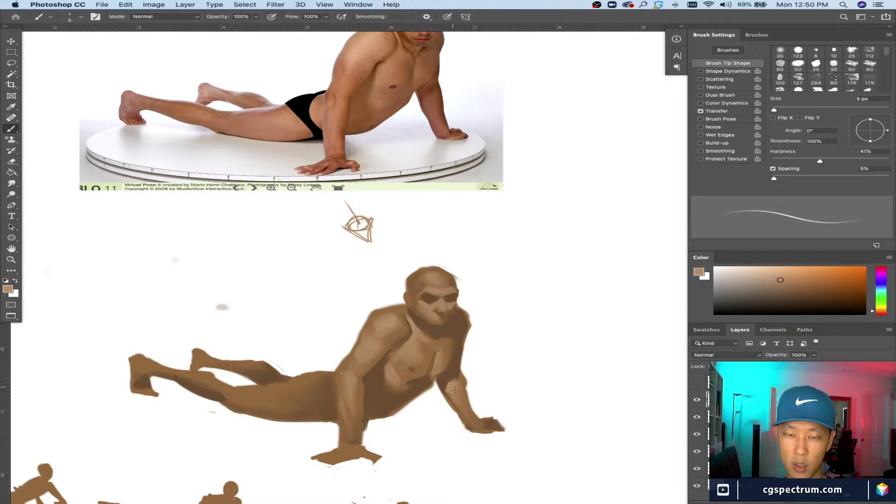
# Step: Try marking guide strokes beside the far arm and circling the near wrist with the 5 px brush
pyautogui.moveTo(515, 481)
pyautogui.mouseDown()
pyautogui.moveTo(500, 444)
pyautogui.moveTo(493, 448)
pyautogui.mouseUp()
pyautogui.press('super+z')
pyautogui.press('super+z')
pyautogui.moveTo(501, 349)
pyautogui.mouseDown()
pyautogui.moveTo(513, 410)
pyautogui.moveTo(522, 394)
pyautogui.mouseUp()
pyautogui.press('super+z')
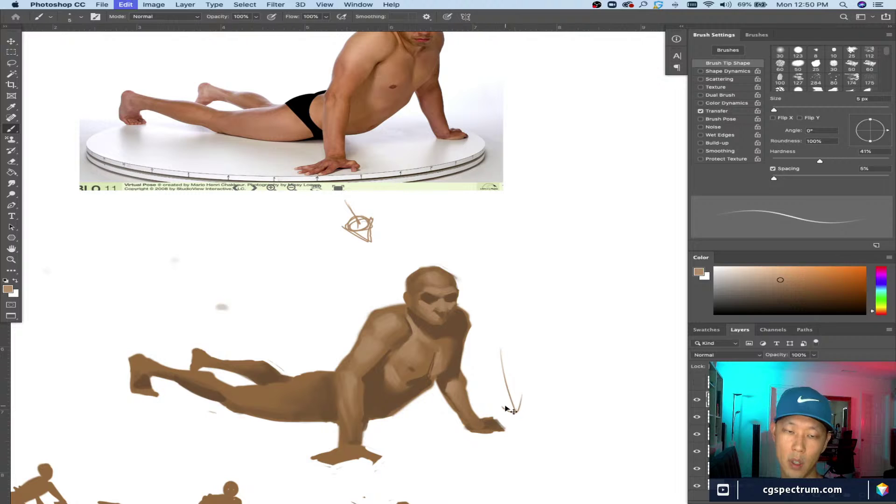
pyautogui.moveTo(347, 400)
pyautogui.mouseDown()
pyautogui.moveTo(326, 446)
pyautogui.moveTo(320, 441)
pyautogui.mouseUp()
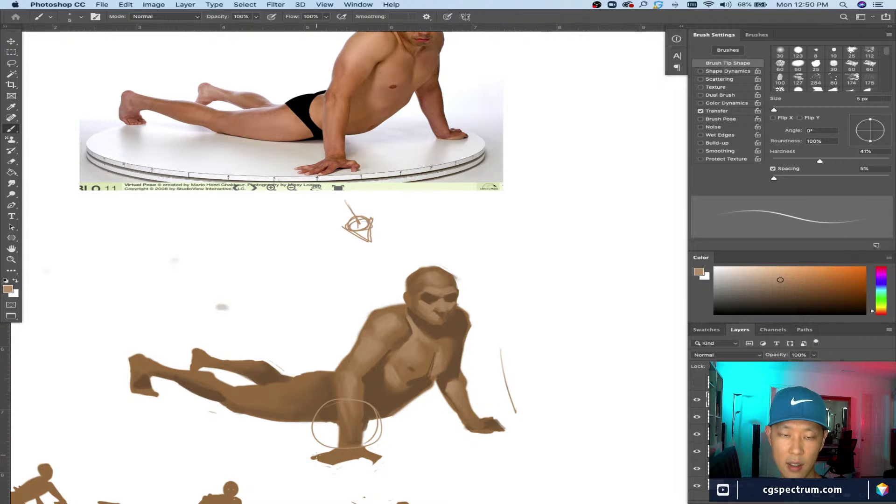
pyautogui.moveTo(448, 399)
pyautogui.mouseDown()
pyautogui.moveTo(451, 439)
pyautogui.moveTo(478, 409)
pyautogui.mouseUp()
pyautogui.press('super+z')
pyautogui.press('super+z')
pyautogui.press('super+z')
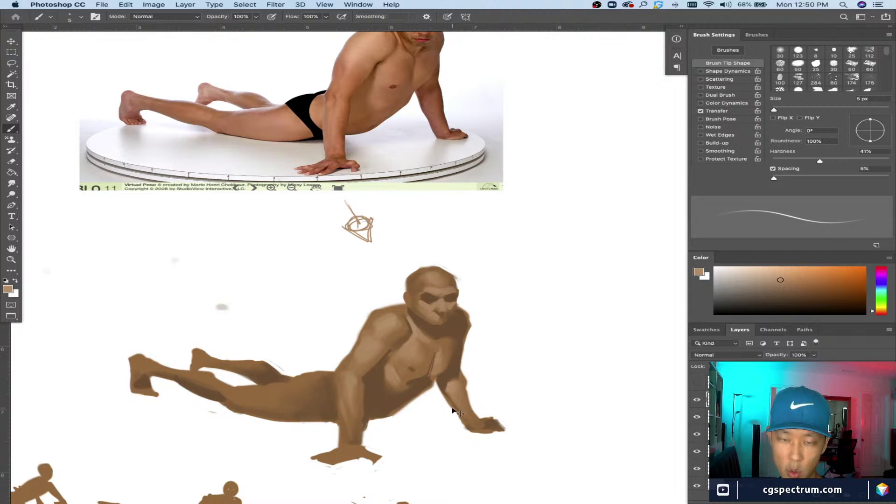
# Step: Try circling the collarbone highlight beside the neck with a 4 px brush
pyautogui.press('super+equal')
pyautogui.scroll(-2, 425, 420)
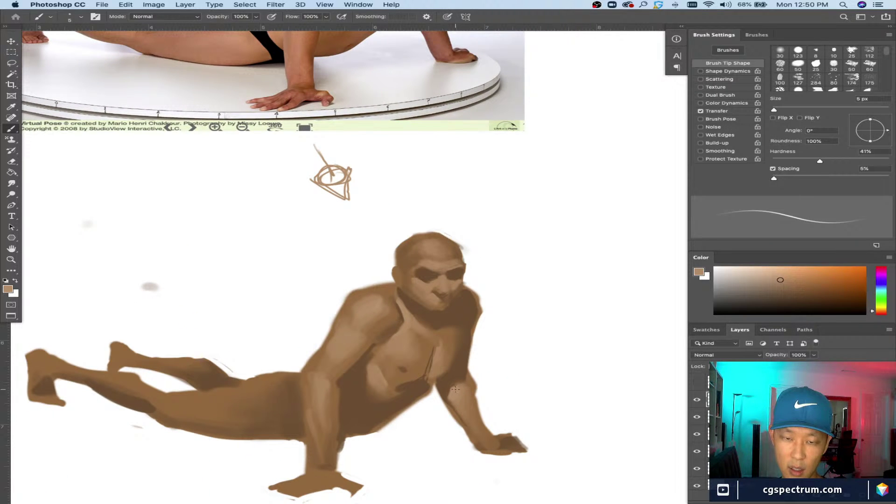
pyautogui.scroll(-1, 473, 423)
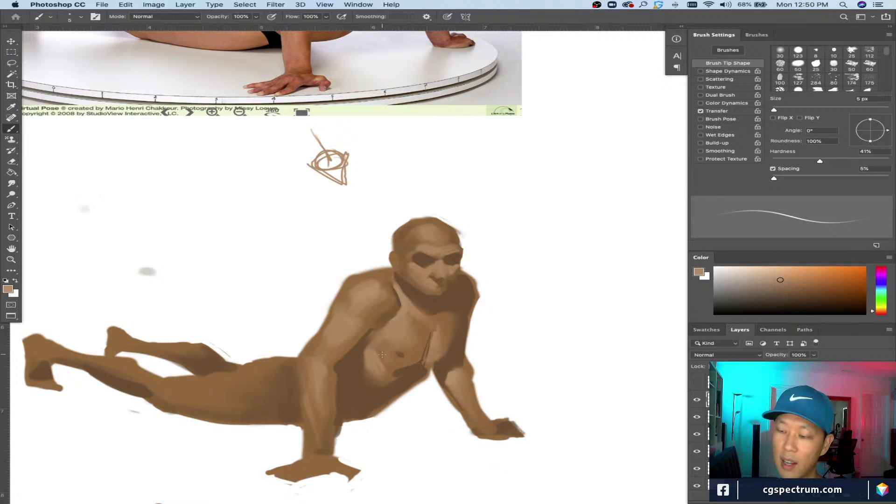
pyautogui.press('super+minus')
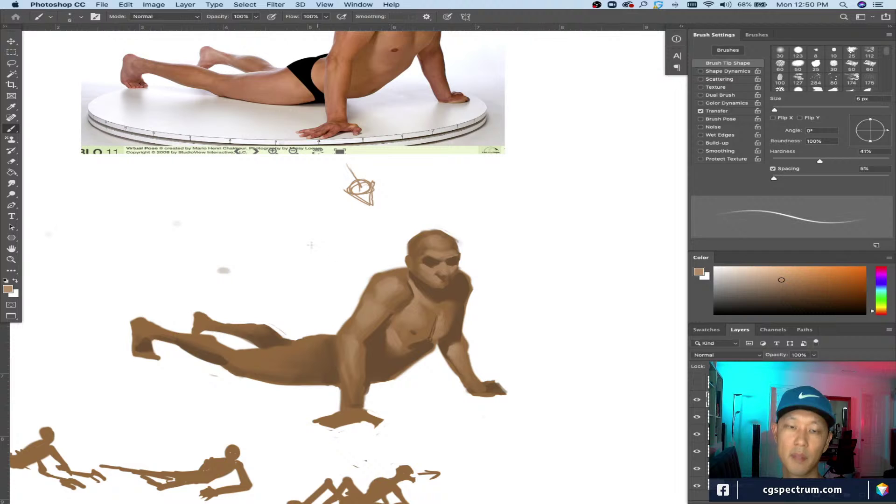
pyautogui.press('super+plus')
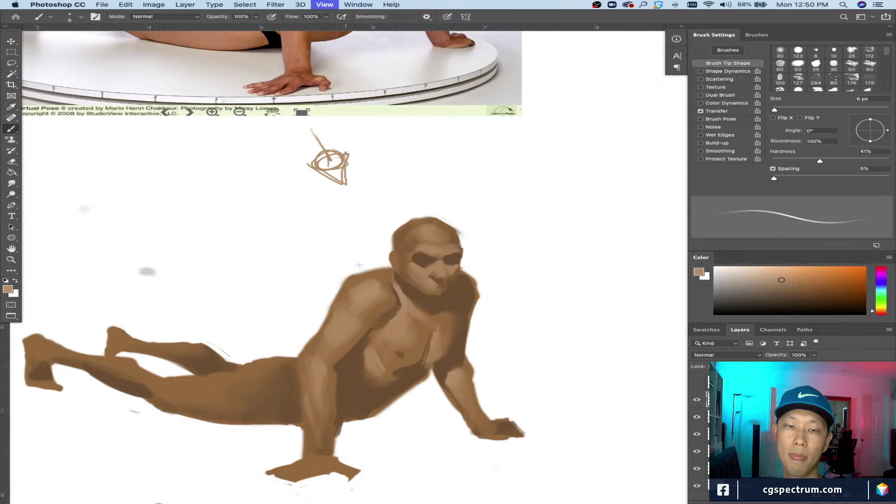
pyautogui.press('[')
pyautogui.press('[')
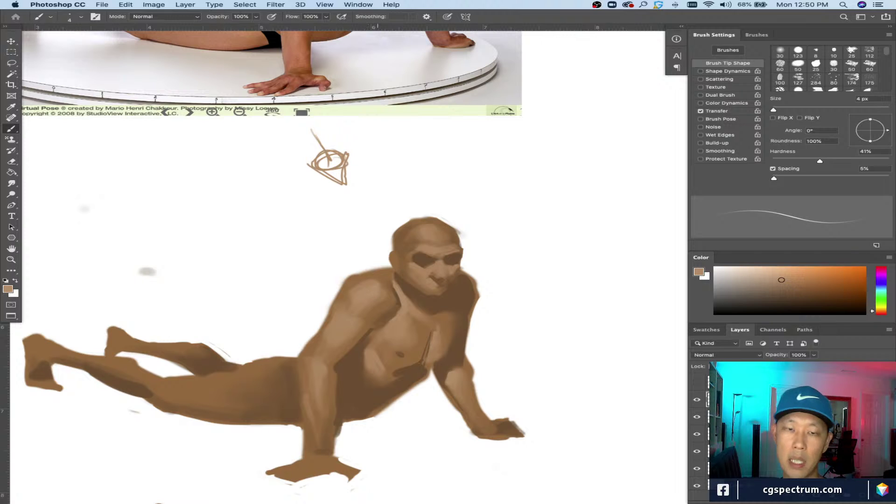
pyautogui.moveTo(400, 290)
pyautogui.mouseDown()
pyautogui.moveTo(413, 284)
pyautogui.moveTo(395, 294)
pyautogui.mouseUp()
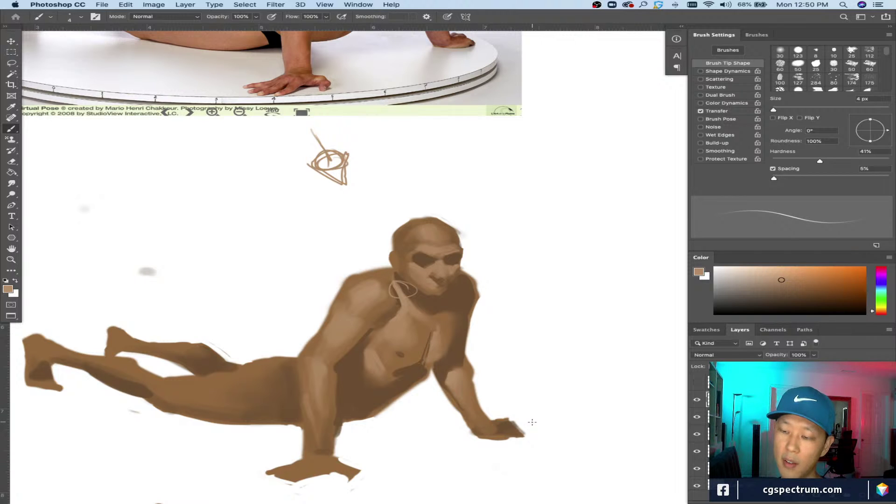
pyautogui.press('super+z')
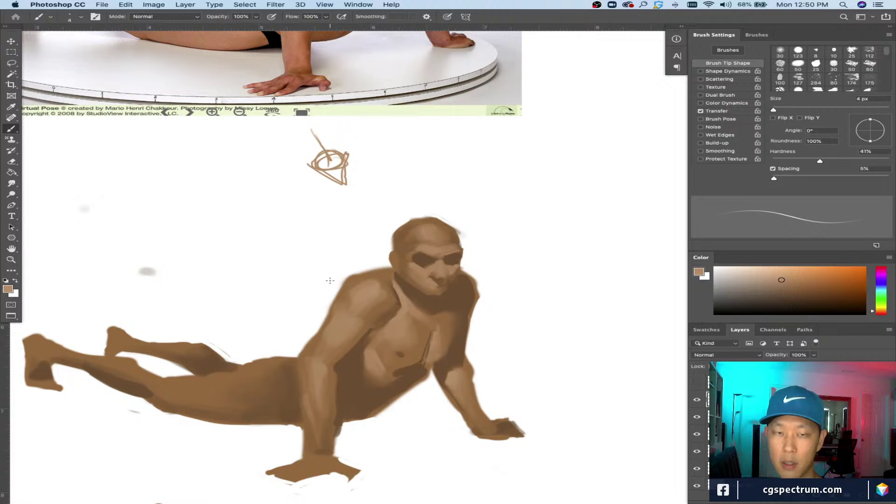
# Step: Paint tan and brown accents on top of the near shoulder toward the neck with sampled tones and a 7 to 15 px brush
pyautogui.press(']')
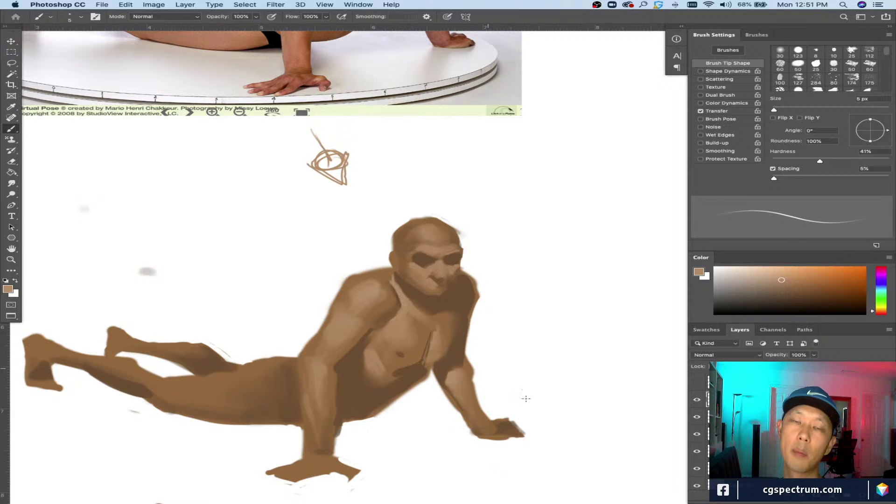
pyautogui.press(']')
pyautogui.press(']')
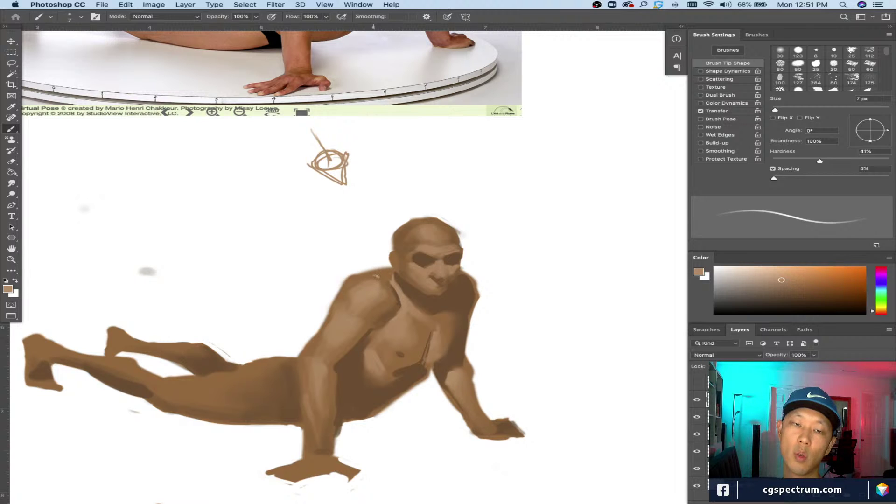
pyautogui.keyDown('alt'); pyautogui.click(374, 271); pyautogui.keyUp('alt')
pyautogui.press(']')
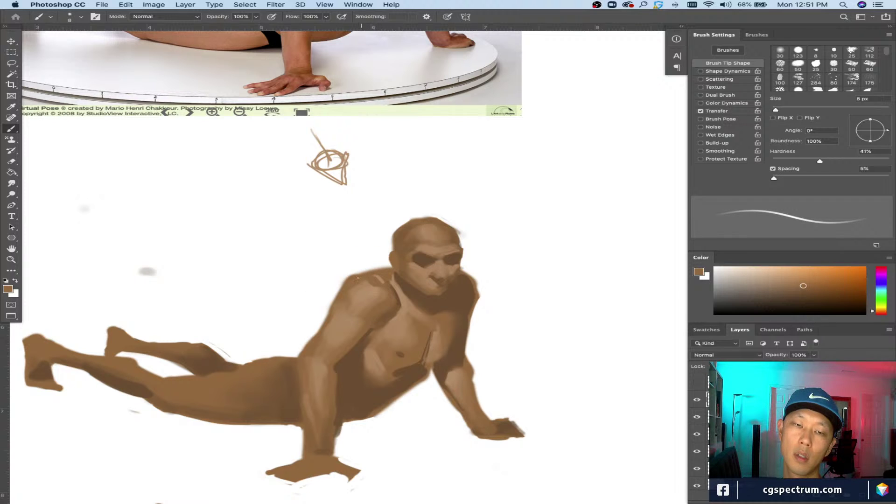
pyautogui.press(']')
pyautogui.press(']')
pyautogui.keyDown('alt'); pyautogui.click(372, 283); pyautogui.keyUp('alt')
pyautogui.press(']')
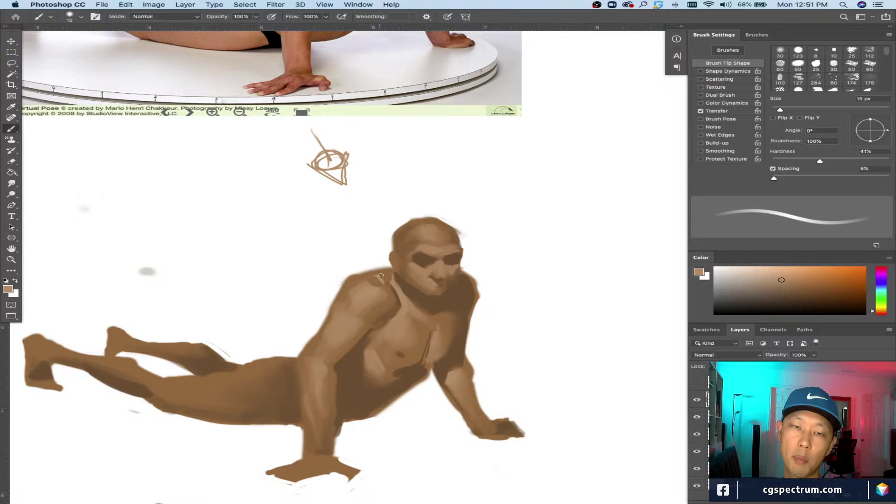
pyautogui.keyDown('alt'); pyautogui.click(379, 282); pyautogui.keyUp('alt')
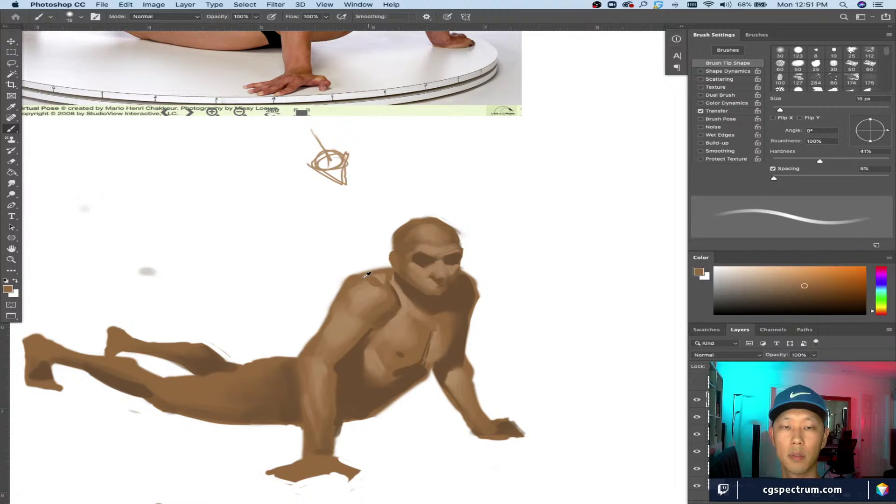
# Step: Blend the top of the near shoulder with tones sampled around it, using a 20 to 35 px brush
pyautogui.press(']')
pyautogui.keyDown('alt'); pyautogui.click(358, 282); pyautogui.keyUp('alt')
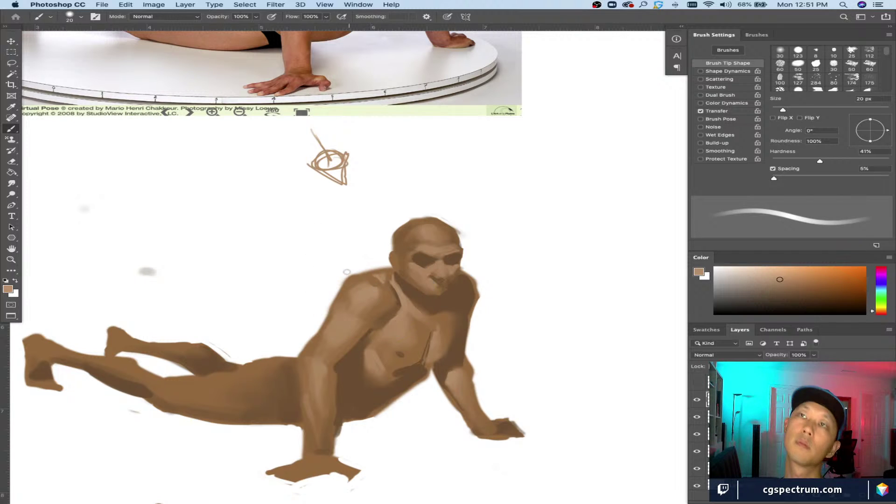
pyautogui.press(']')
pyautogui.press(']')
pyautogui.press(']')
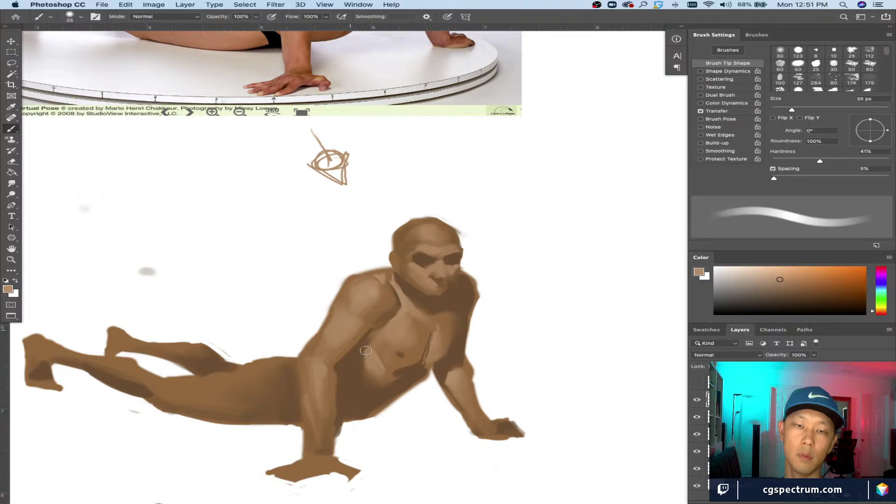
pyautogui.keyDown('alt'); pyautogui.click(380, 270); pyautogui.keyUp('alt')
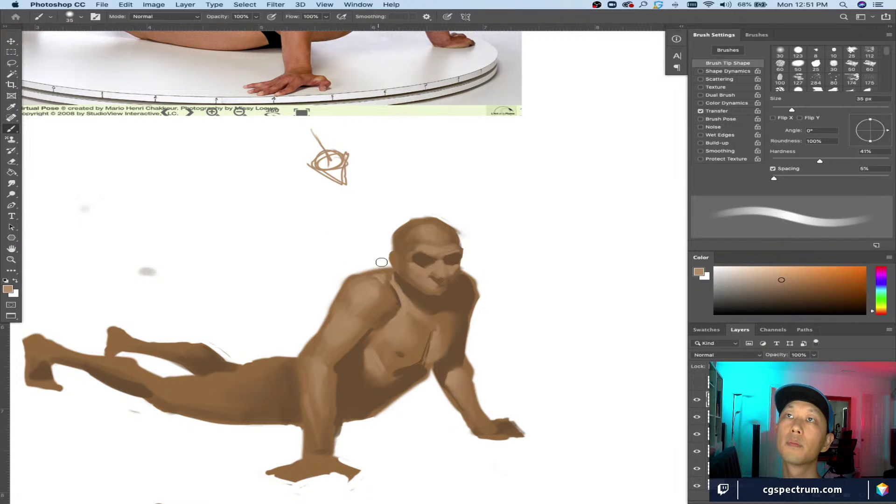
pyautogui.press('[')
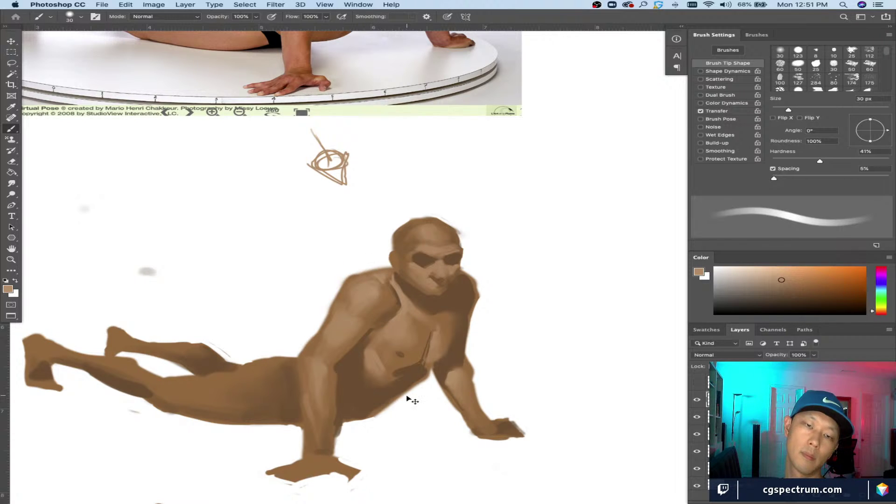
pyautogui.press('super+minus')
pyautogui.press('super+equal')
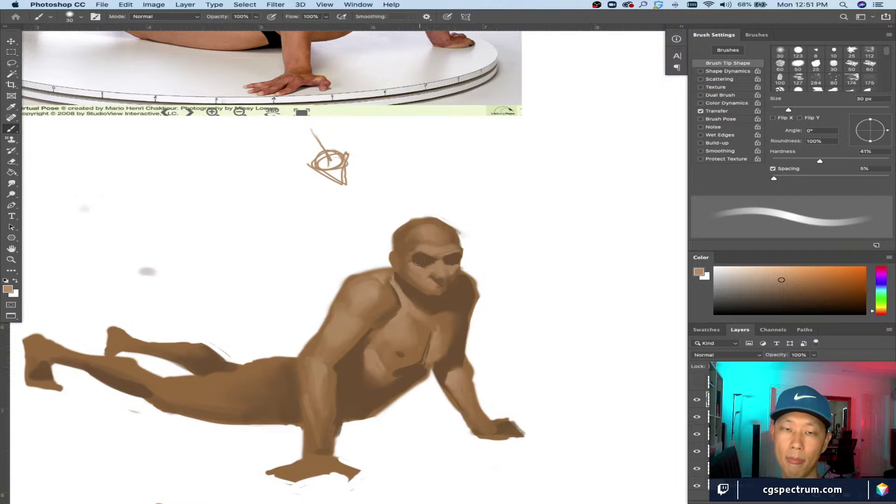
# Step: Add a small tan accent at the near ear with the brush reduced to 9 px
pyautogui.press('[')
pyautogui.press('[')
pyautogui.press('[')
pyautogui.press('[')
pyautogui.press('[')
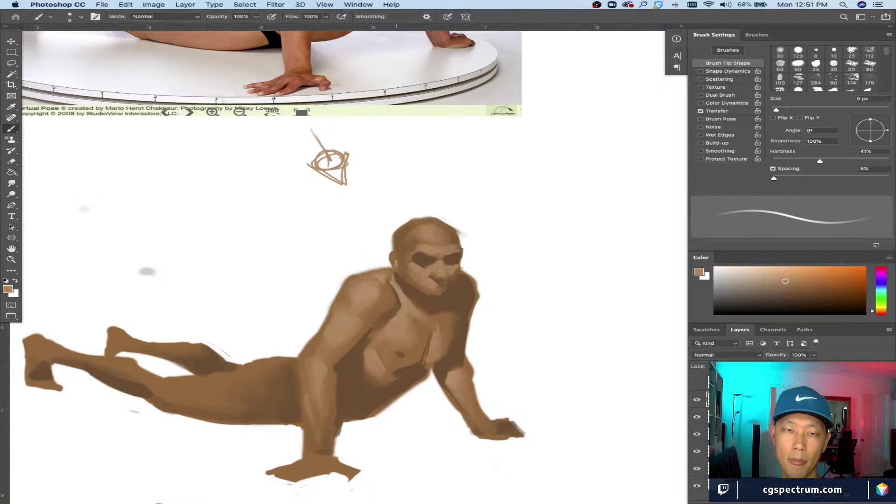
# Step: Refine the outer edge of the near upper arm with sampled brown, using a brush between 7 and 15 px
pyautogui.scroll(-4, 476, 367)
pyautogui.hscroll(-2, 476, 366)
pyautogui.press('[')
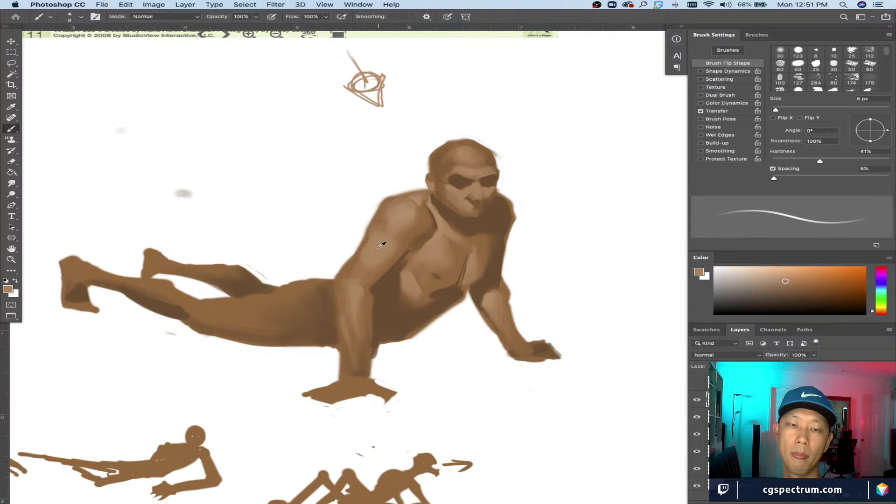
pyautogui.press(']')
pyautogui.press(']')
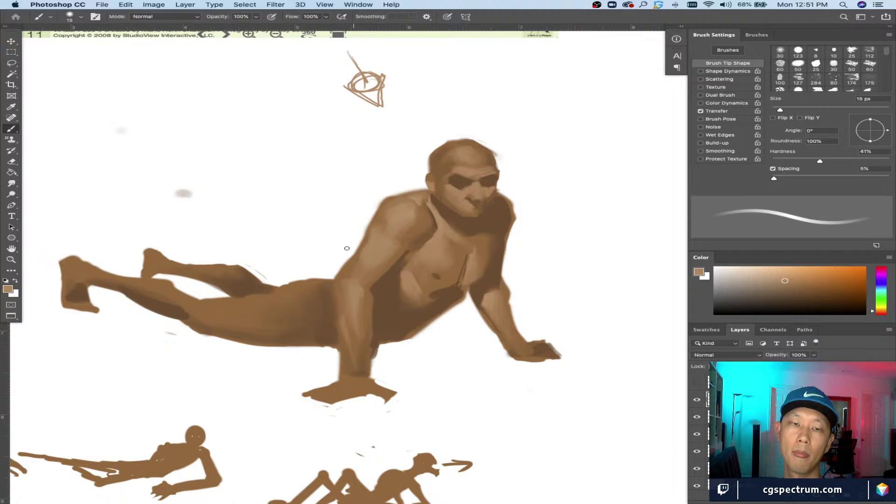
pyautogui.keyDown('alt'); pyautogui.click(364, 243); pyautogui.keyUp('alt')
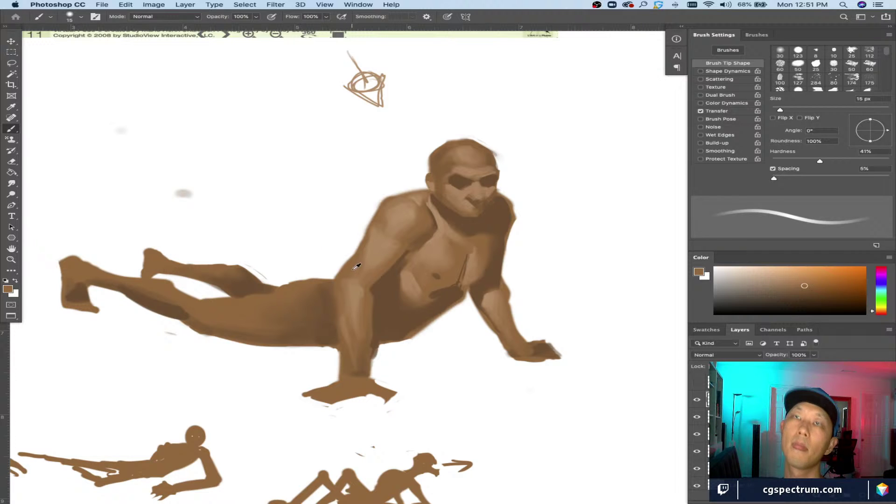
pyautogui.press('[')
pyautogui.press('[')
pyautogui.press('[')
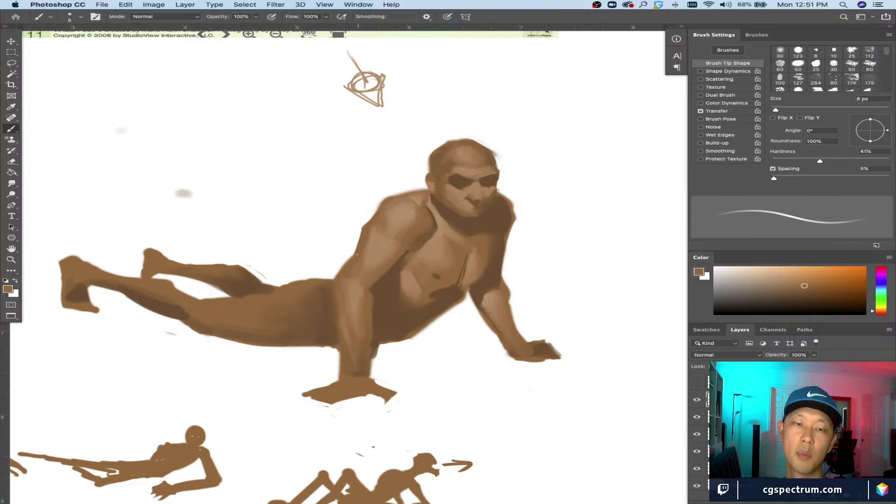
pyautogui.press('[')
pyautogui.press('[')
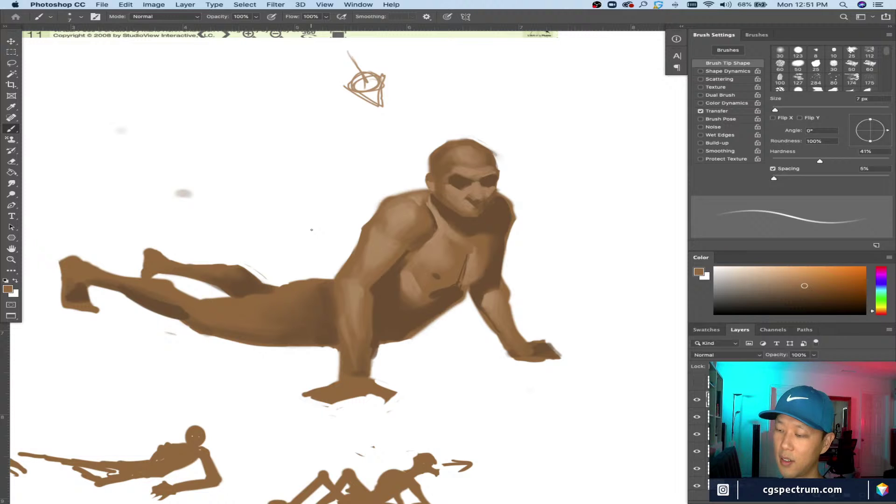
# Step: Extend the near upper arm's back contour toward the elbow with sampled brown and a 7 px brush
pyautogui.press('h')
pyautogui.click(312, 229)
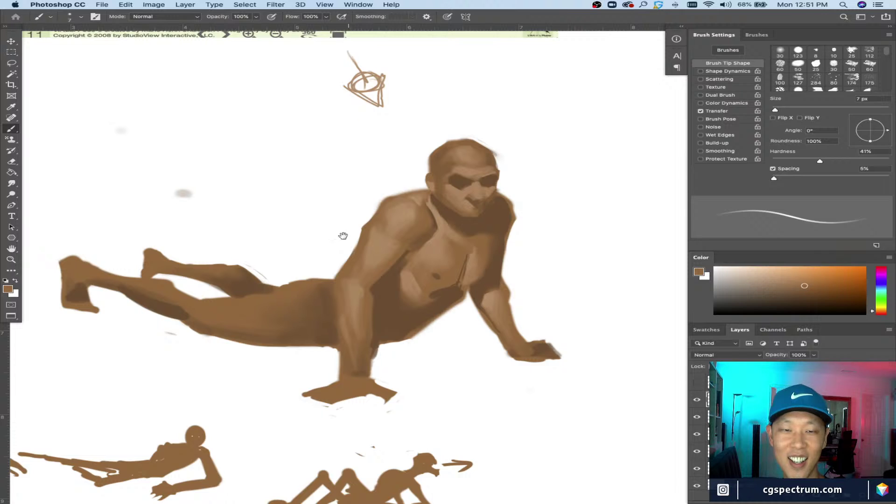
pyautogui.keyDown('alt'); pyautogui.click(351, 239); pyautogui.keyUp('alt')
pyautogui.keyDown('alt'); pyautogui.click(357, 249); pyautogui.keyUp('alt')
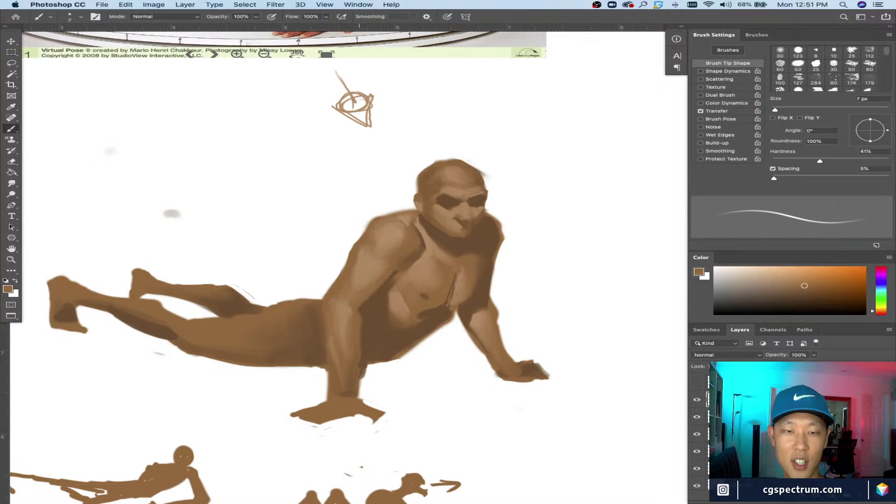
pyautogui.moveTo(349, 254); pyautogui.dragTo(345, 267)
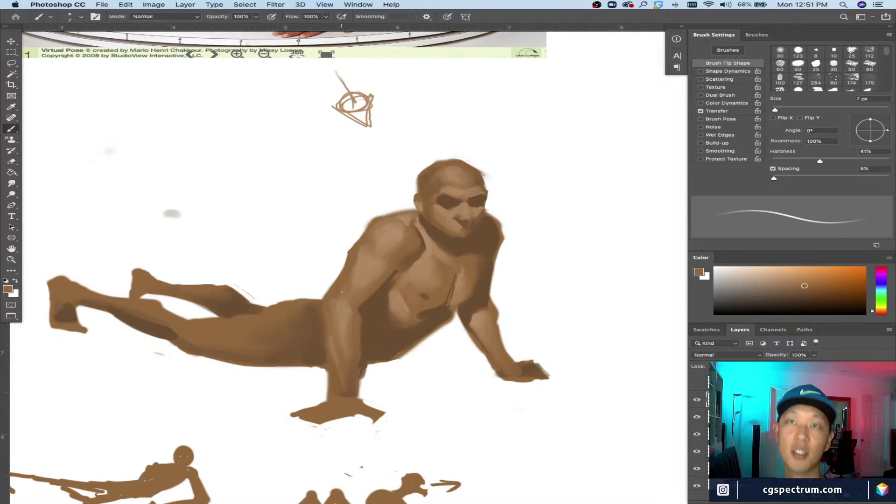
# Step: Clean up the silhouette from the near shoulder down the upper arm with sampled white and brown, using a 9 px brush
pyautogui.press(']')
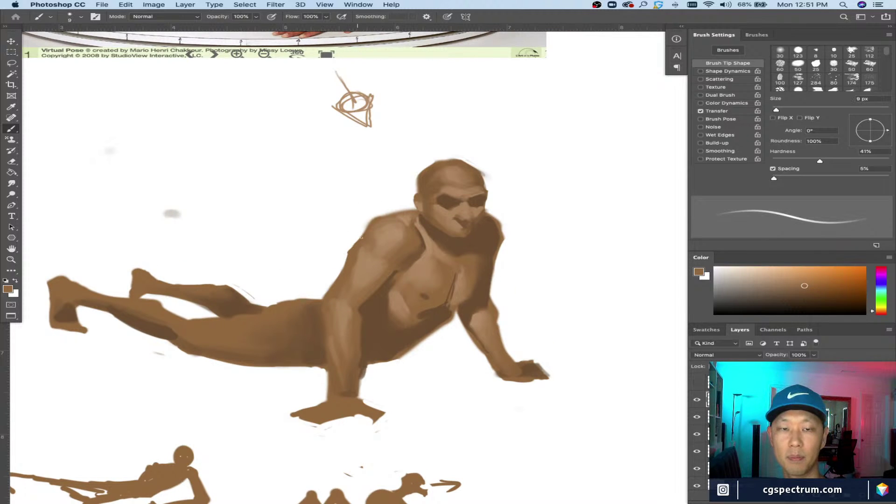
pyautogui.keyDown('alt'); pyautogui.click(372, 209); pyautogui.keyUp('alt')
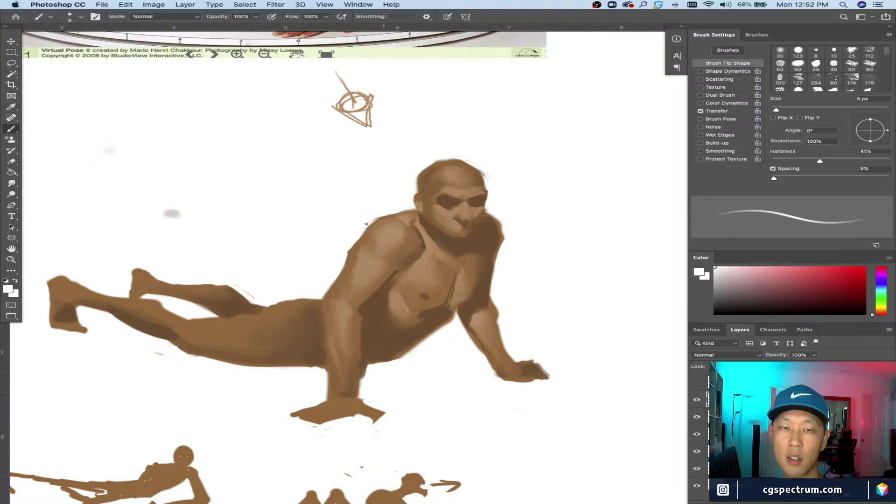
pyautogui.keyDown('alt'); pyautogui.click(381, 218); pyautogui.keyUp('alt')
pyautogui.moveTo(357, 241)
pyautogui.mouseDown()
pyautogui.moveTo(371, 223)
pyautogui.moveTo(345, 239)
pyautogui.moveTo(361, 245)
pyautogui.moveTo(341, 275)
pyautogui.mouseUp()
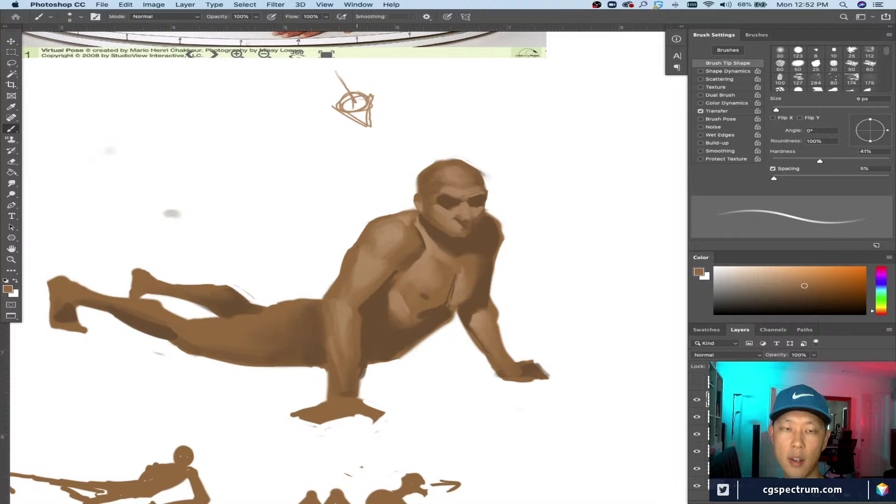
pyautogui.keyDown('alt'); pyautogui.click(351, 242); pyautogui.keyUp('alt')
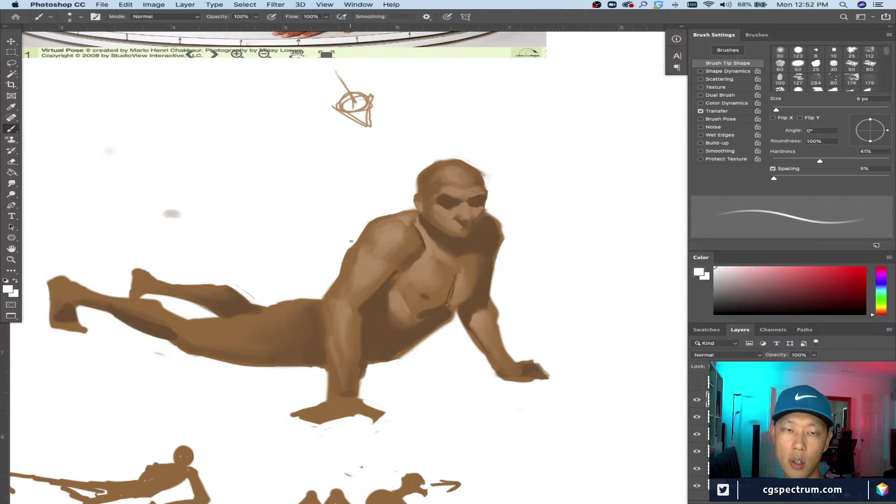
pyautogui.press(']')
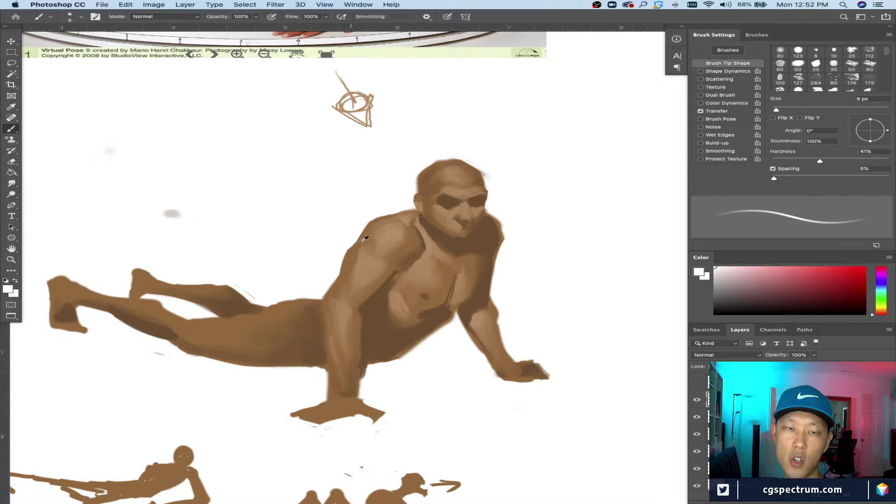
# Step: Blend the outer side of the near shoulder with sampled tan and brown tones, using a 15 to 20 px brush
pyautogui.keyDown('alt'); pyautogui.click(357, 255); pyautogui.keyUp('alt')
pyautogui.press(']')
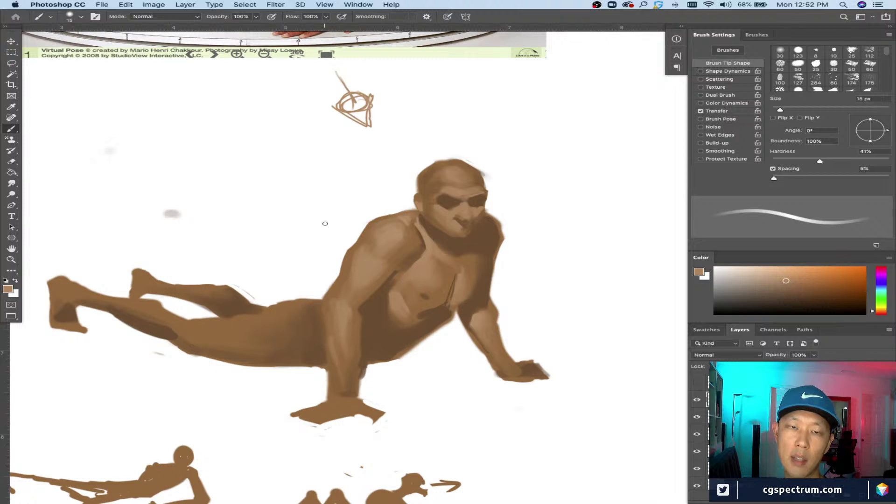
pyautogui.press(']')
pyautogui.keyDown('alt'); pyautogui.click(365, 240); pyautogui.keyUp('alt')
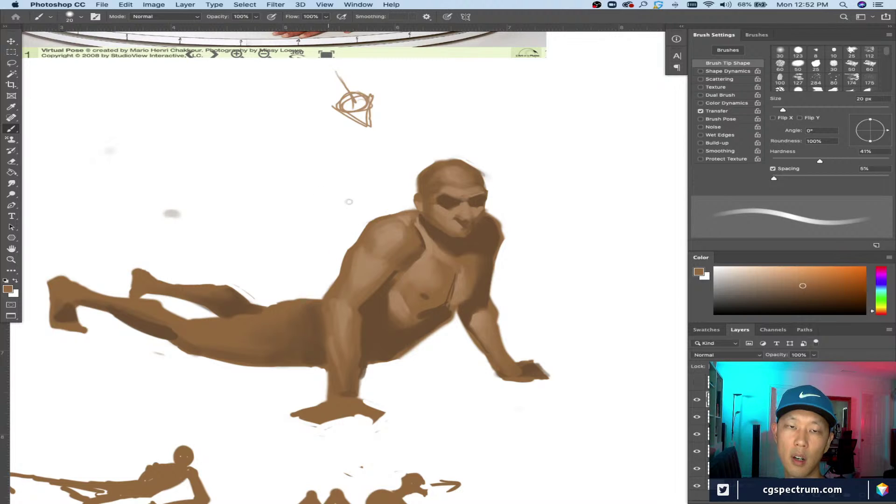
pyautogui.keyDown('alt'); pyautogui.click(378, 216); pyautogui.keyUp('alt')
# Step: Soften the shading around the near elbow with browns sampled there and a 10 px brush
pyautogui.press('[')
pyautogui.press('[')
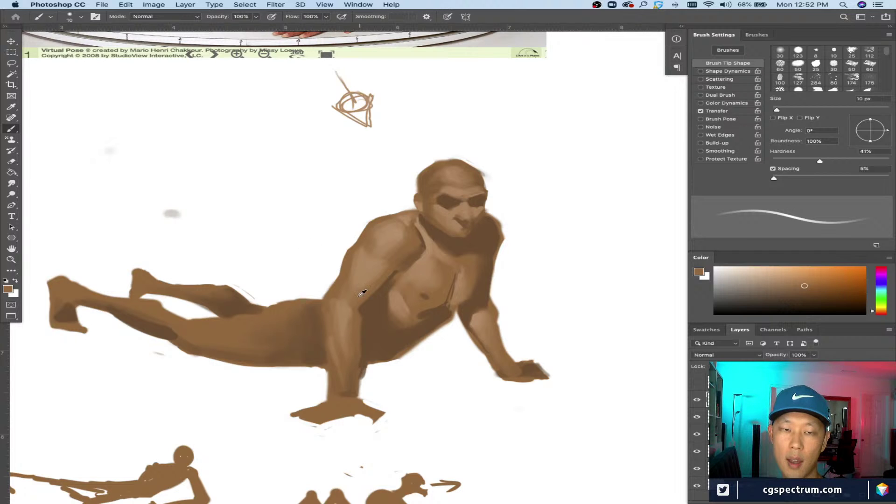
pyautogui.keyDown('alt'); pyautogui.click(337, 304); pyautogui.keyUp('alt')
pyautogui.keyDown('alt'); pyautogui.click(359, 304); pyautogui.keyUp('alt')
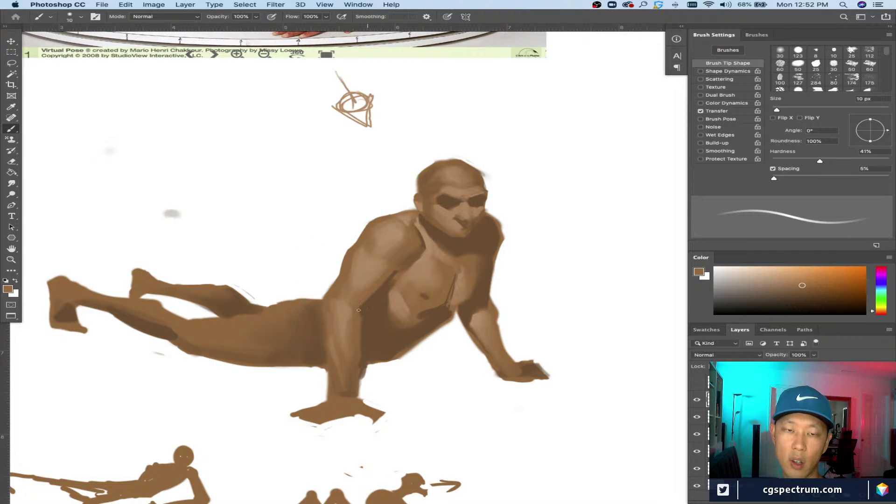
# Step: Paint a thin dark brown line behind the near elbow where the arm overlaps the torso, using a smaller brush
pyautogui.moveTo(322, 329); pyautogui.dragTo(311, 296)
pyautogui.keyDown('alt'); pyautogui.click(308, 279); pyautogui.keyUp('alt')
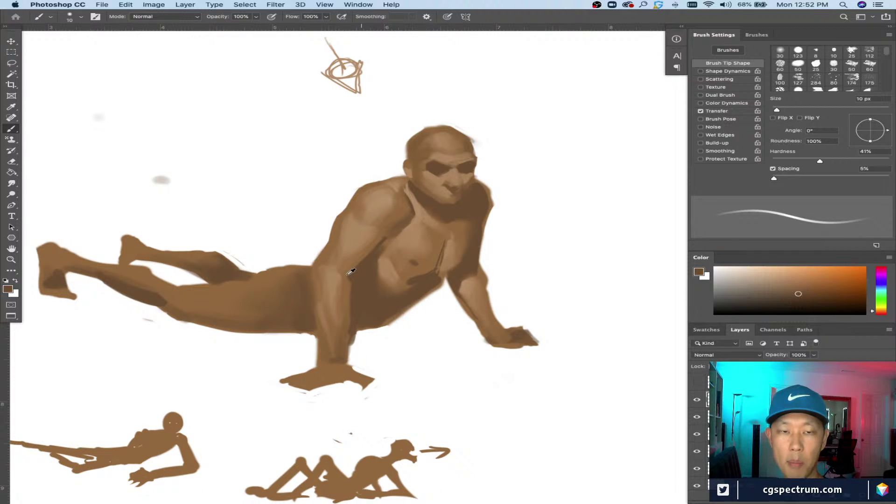
pyautogui.press('[')
pyautogui.press('[')
pyautogui.press('[')
pyautogui.moveTo(324, 248)
pyautogui.mouseDown()
pyautogui.moveTo(310, 264)
pyautogui.moveTo(327, 240)
pyautogui.moveTo(311, 309)
pyautogui.mouseUp()
# Step: Touch up the back edge of the near forearm against the torso with sampled browns and a 9 px brush
pyautogui.keyDown('alt'); pyautogui.click(317, 272); pyautogui.keyUp('alt')
pyautogui.press(']')
pyautogui.press(']')
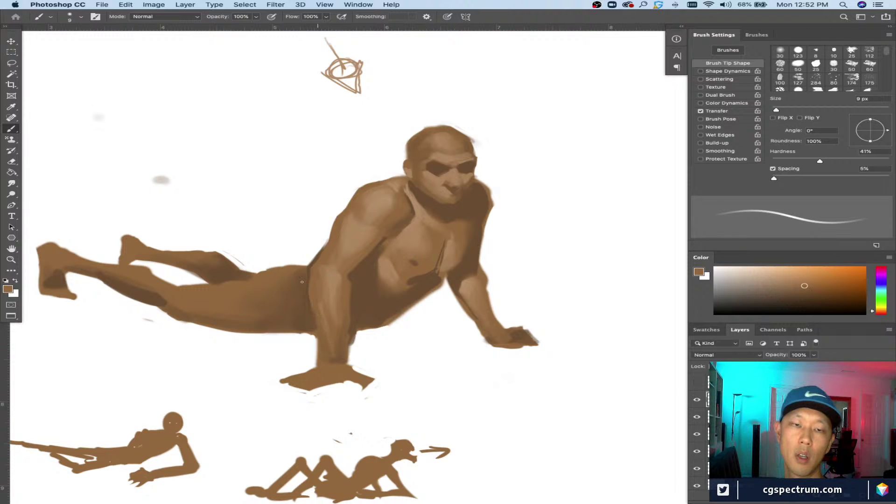
pyautogui.keyDown('alt'); pyautogui.click(314, 319); pyautogui.keyUp('alt')
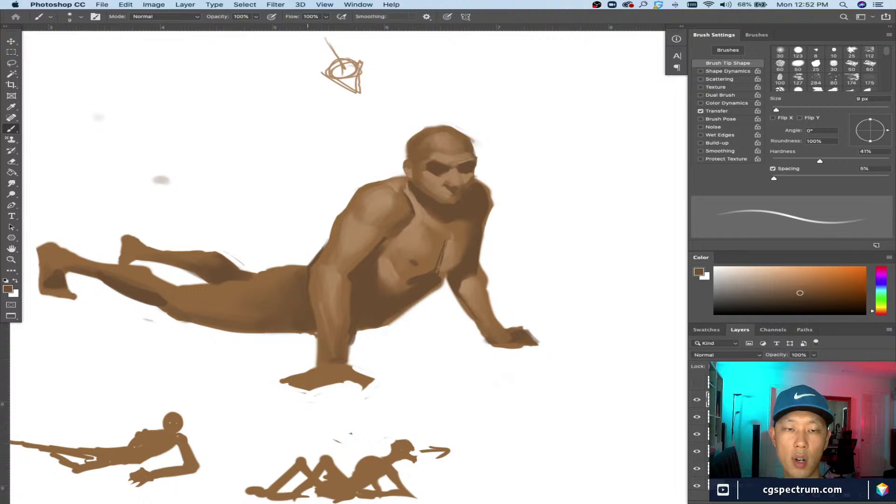
pyautogui.keyDown('alt'); pyautogui.click(318, 318); pyautogui.keyUp('alt')
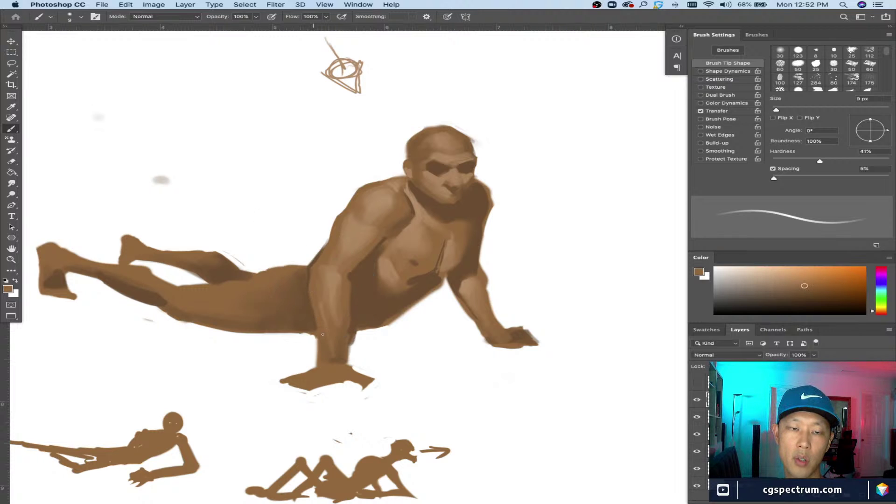
# Step: Retouch the upper arm and the inner side of the near elbow with sampled mid and dark browns at 9 px
pyautogui.keyDown('alt'); pyautogui.click(344, 264); pyautogui.keyUp('alt')
pyautogui.keyDown('alt'); pyautogui.click(345, 250); pyautogui.keyUp('alt')
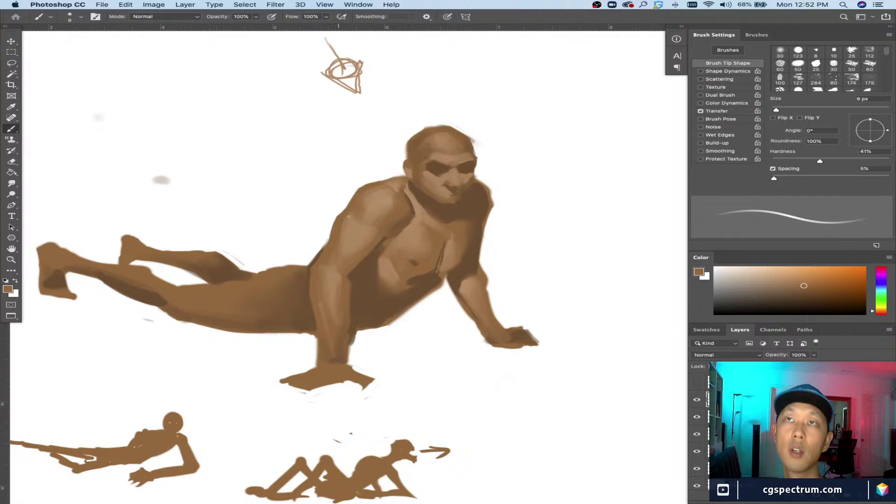
pyautogui.keyDown('alt'); pyautogui.click(347, 279); pyautogui.keyUp('alt')
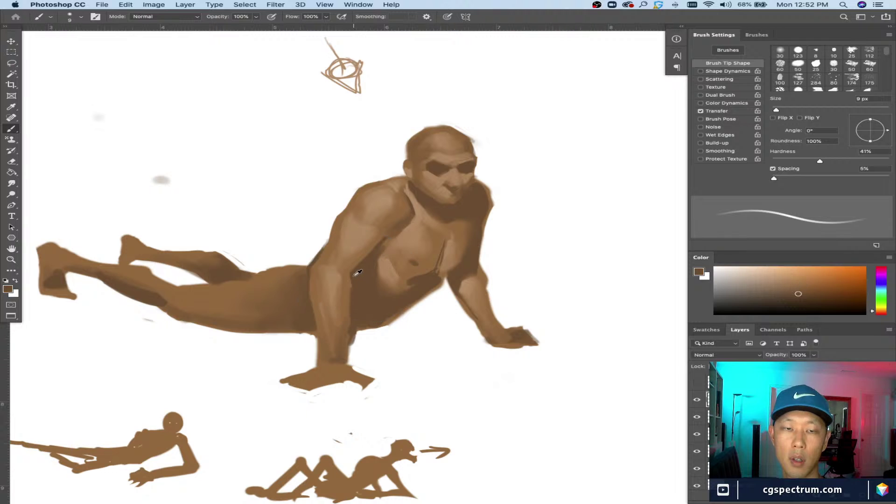
# Step: Reshape the near wrist and the inner side of the hand with sampled white and brown, using a 10 to 15 px brush
pyautogui.keyDown('alt'); pyautogui.click(355, 338); pyautogui.keyUp('alt')
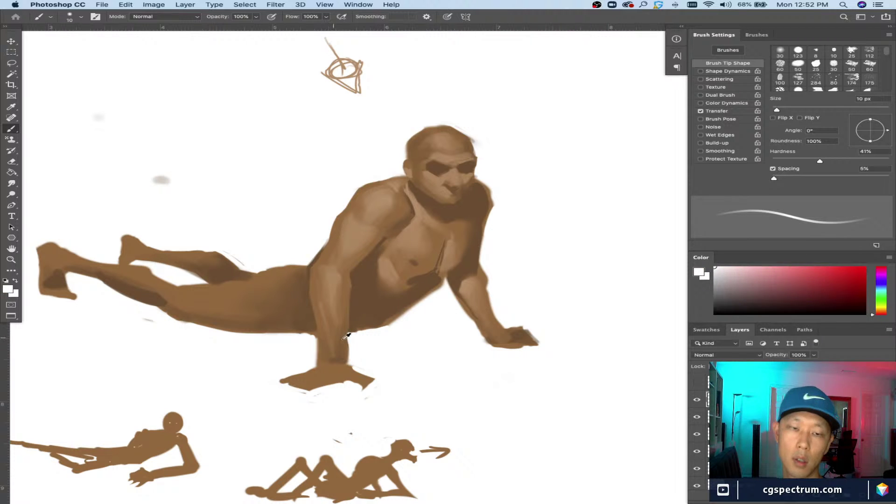
pyautogui.keyDown('alt'); pyautogui.click(348, 335); pyautogui.keyUp('alt')
pyautogui.press(']')
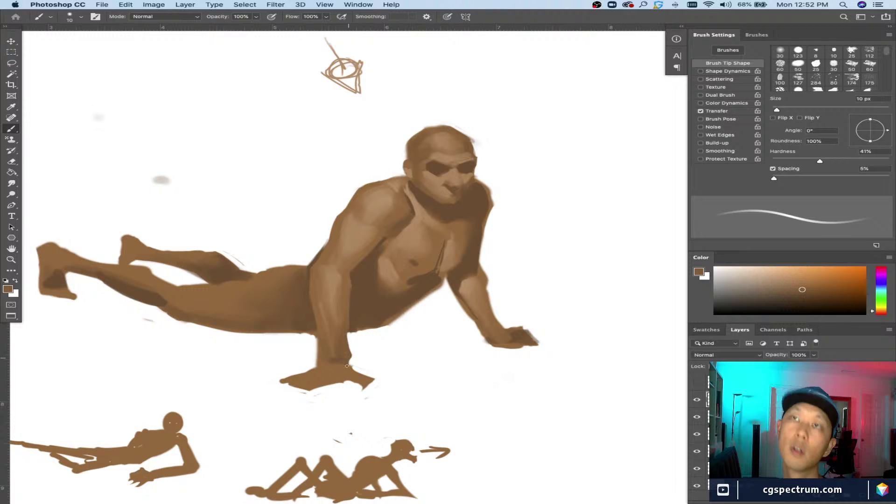
pyautogui.keyDown('alt'); pyautogui.click(358, 357); pyautogui.keyUp('alt')
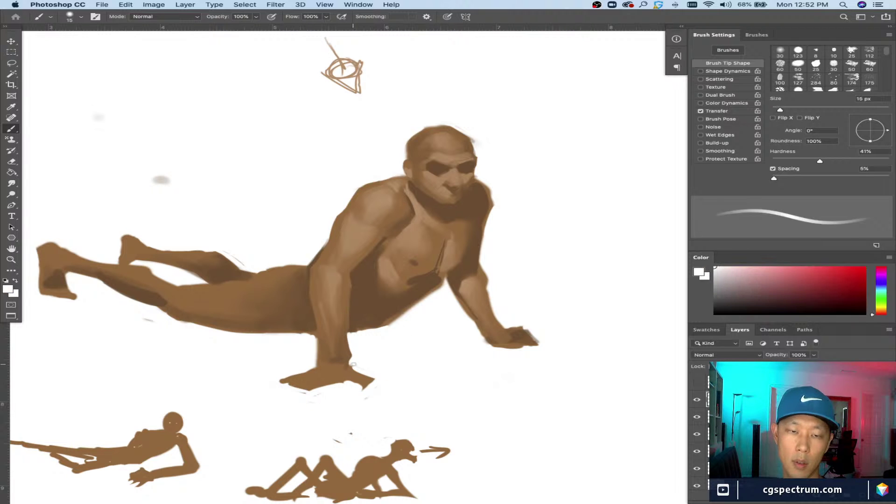
pyautogui.press(']')
pyautogui.keyDown('alt'); pyautogui.click(350, 360); pyautogui.keyUp('alt')
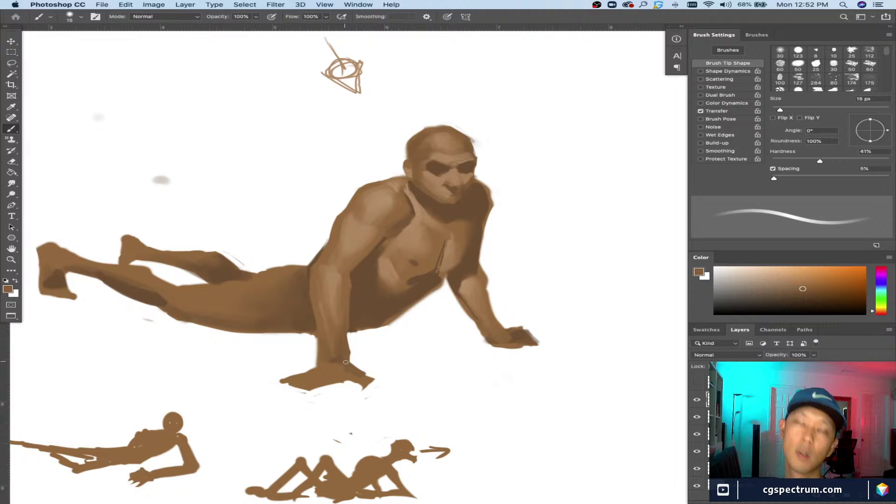
pyautogui.press('[')
pyautogui.moveTo(367, 374)
pyautogui.mouseDown()
pyautogui.moveTo(358, 369)
pyautogui.moveTo(372, 377)
pyautogui.mouseUp()
# Step: Trim the outer side of the near wrist with sampled white at 10 px and compare the figure without the highlight layer
pyautogui.keyDown('alt'); pyautogui.click(303, 346); pyautogui.keyUp('alt')
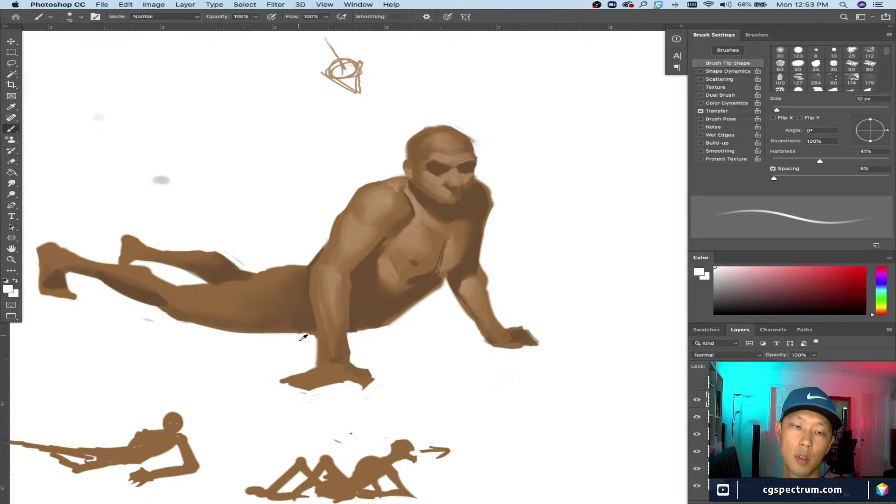
pyautogui.moveTo(316, 337); pyautogui.dragTo(320, 355)
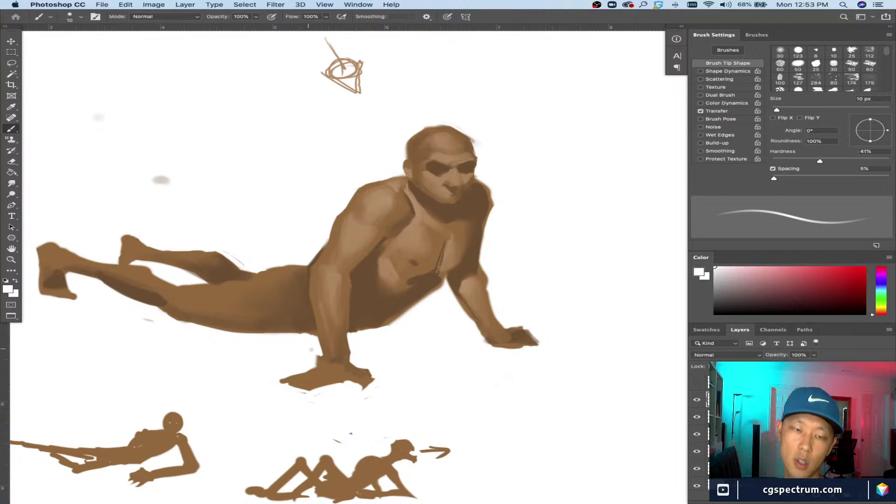
pyautogui.click(697, 399)
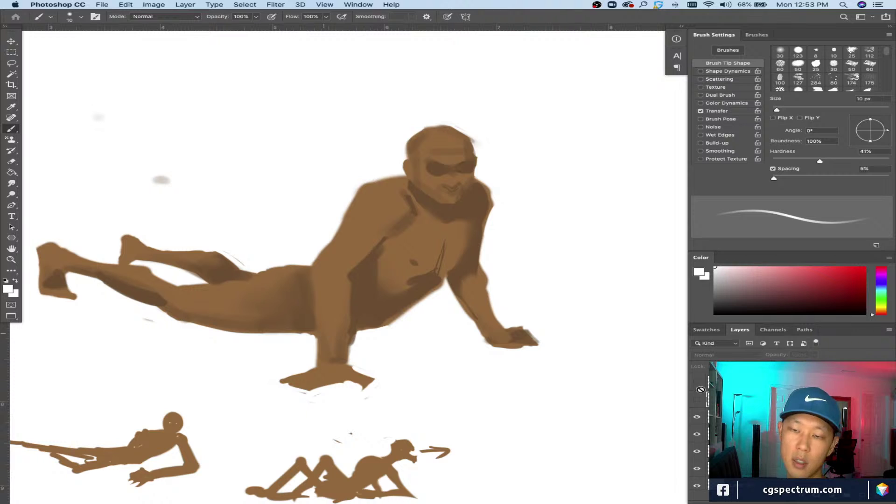
pyautogui.click(697, 399)
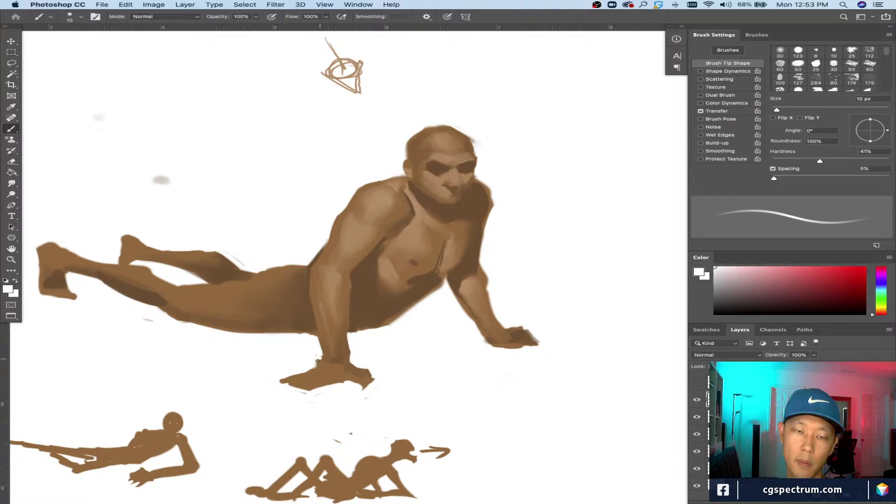
# Step: Build up the inner edge of the near wrist and hand with sampled brown, using a 6 to 7 px brush
pyautogui.keyDown('alt'); pyautogui.click(348, 344); pyautogui.keyUp('alt')
pyautogui.press('[')
pyautogui.press('[')
pyautogui.press('[')
pyautogui.press('[')
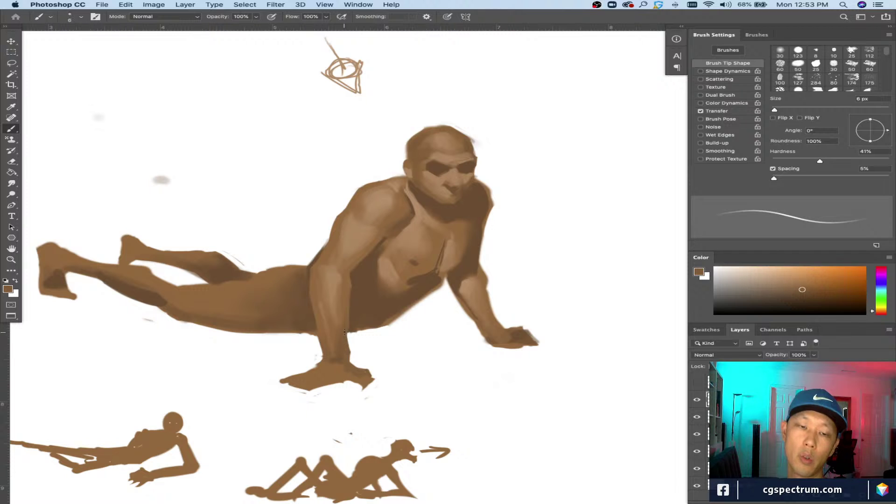
pyautogui.moveTo(350, 331); pyautogui.dragTo(350, 355)
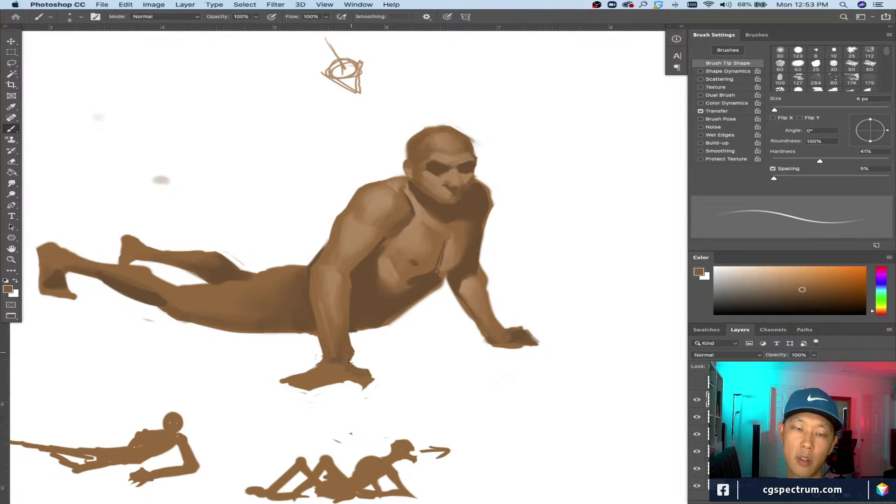
pyautogui.press(']')
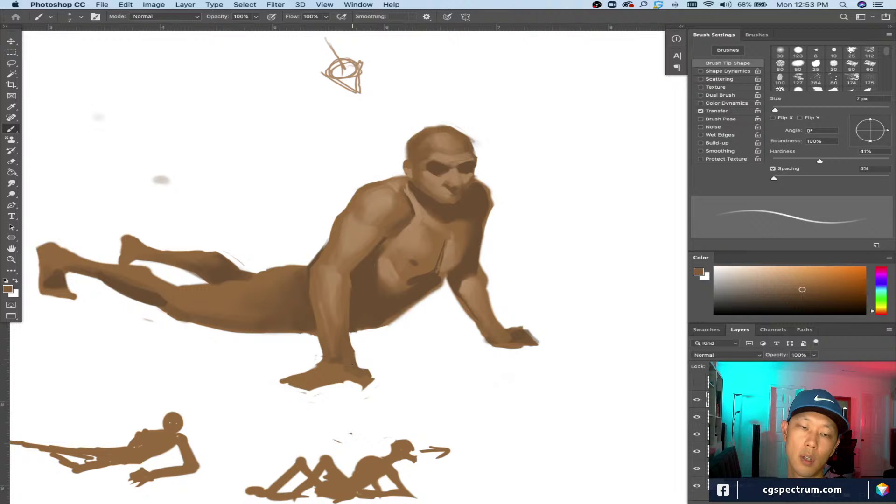
pyautogui.moveTo(357, 366); pyautogui.dragTo(375, 368)
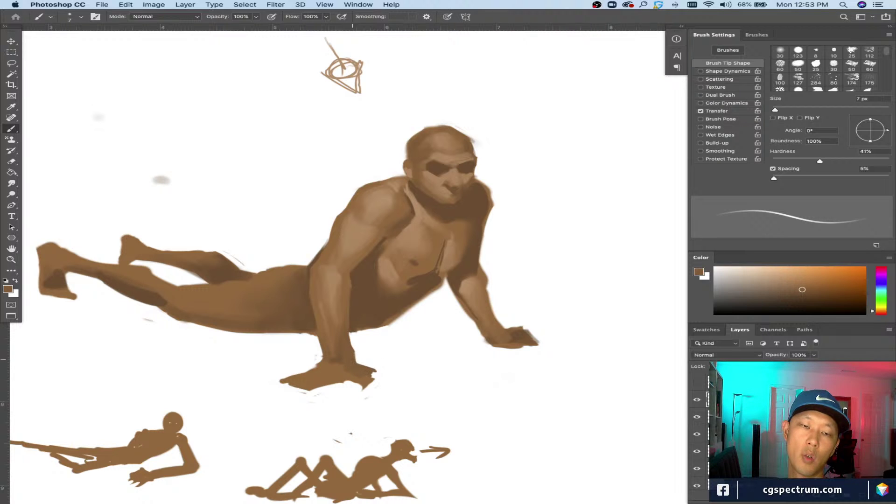
# Step: Touch up the outer side of the near wrist and the hand below it with sampled white and brown, using an 8 to 9 px brush
pyautogui.press(']')
pyautogui.keyDown('alt'); pyautogui.click(312, 337); pyautogui.keyUp('alt')
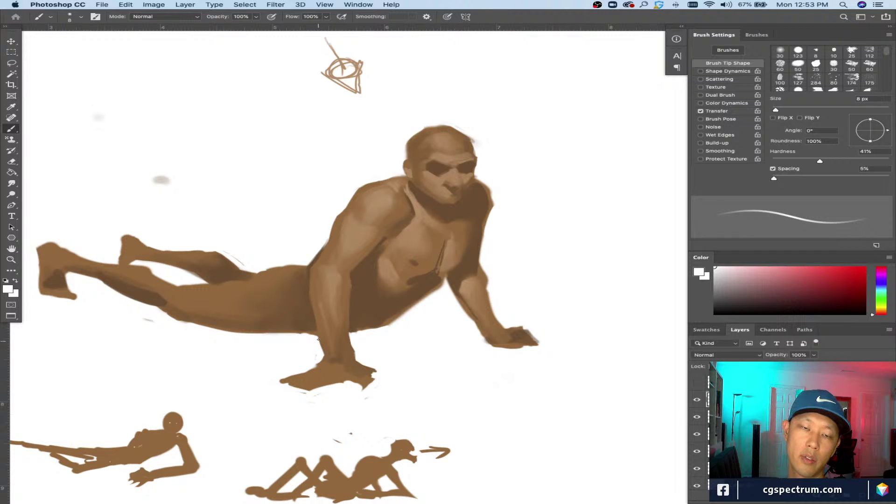
pyautogui.moveTo(304, 393); pyautogui.dragTo(314, 330)
pyautogui.keyDown('alt'); pyautogui.click(331, 302); pyautogui.keyUp('alt')
pyautogui.press(']')
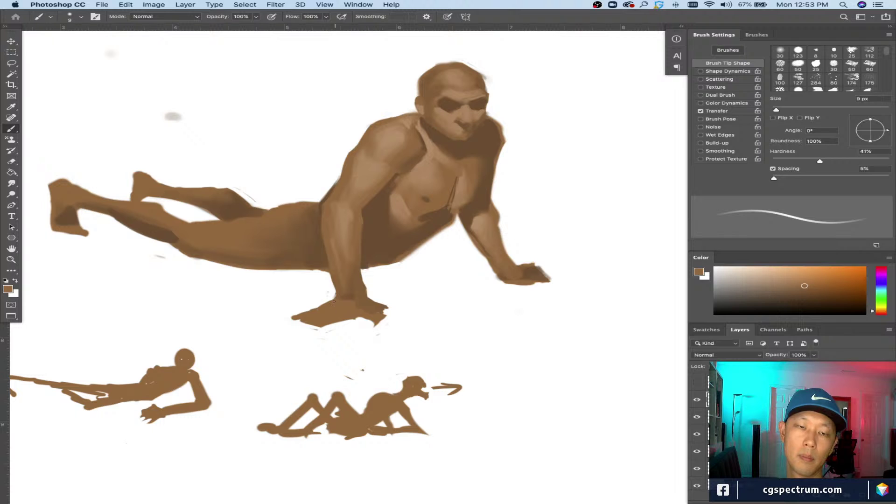
pyautogui.moveTo(334, 301)
pyautogui.mouseDown()
pyautogui.moveTo(304, 314)
pyautogui.moveTo(387, 304)
pyautogui.moveTo(371, 303)
pyautogui.moveTo(368, 319)
pyautogui.moveTo(337, 321)
pyautogui.mouseUp()
# Step: Round out the thumb of the near hand with sampled white and brown at 10 px
pyautogui.keyDown('alt'); pyautogui.click(374, 304); pyautogui.keyUp('alt')
pyautogui.press(']')
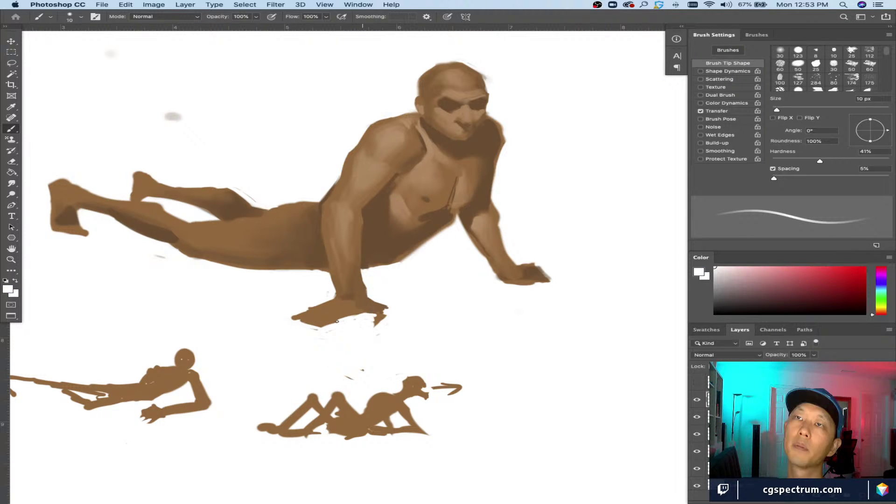
pyautogui.keyDown('alt'); pyautogui.click(375, 298); pyautogui.keyUp('alt')
pyautogui.moveTo(386, 305); pyautogui.dragTo(386, 306)
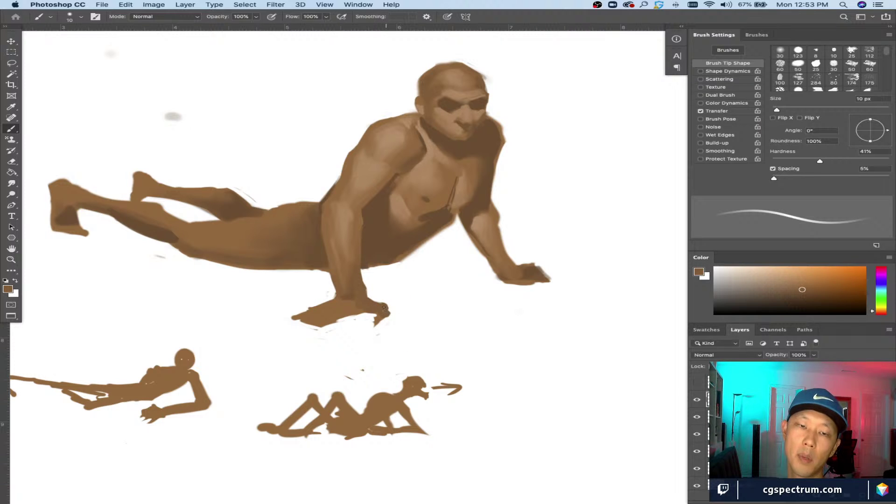
pyautogui.moveTo(387, 315)
pyautogui.mouseDown()
pyautogui.moveTo(355, 310)
pyautogui.moveTo(374, 317)
pyautogui.mouseUp()
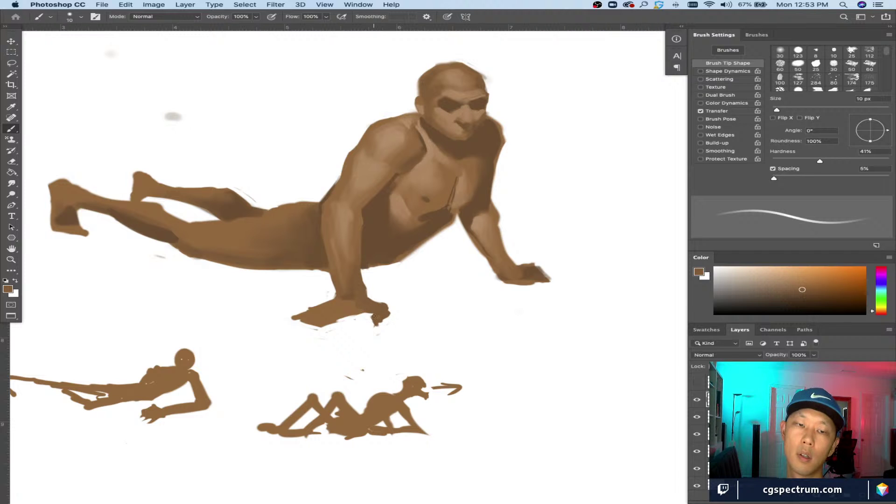
# Step: Trim the thumb tip and its underside on the near hand with sampled white and brown, using an 8 to 10 px brush
pyautogui.keyDown('alt'); pyautogui.click(379, 322); pyautogui.keyUp('alt')
pyautogui.press('[')
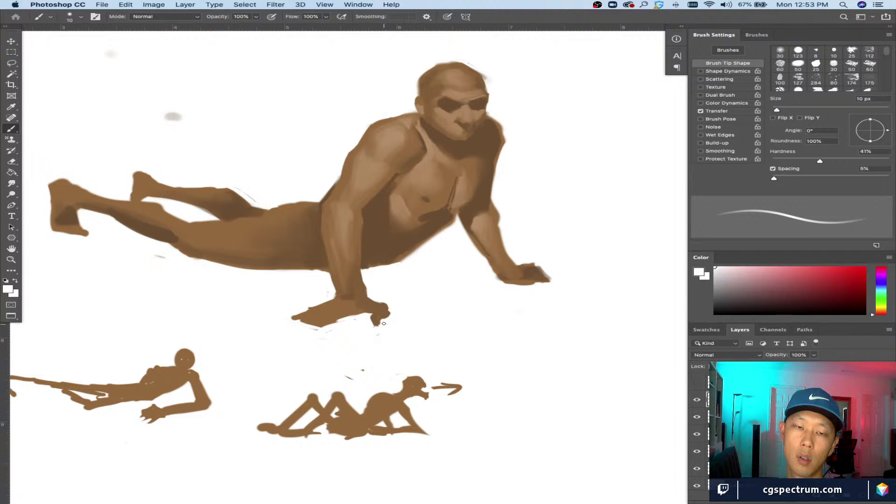
pyautogui.keyDown('alt'); pyautogui.click(379, 318); pyautogui.keyUp('alt')
pyautogui.keyDown('alt'); pyautogui.click(375, 310); pyautogui.keyUp('alt')
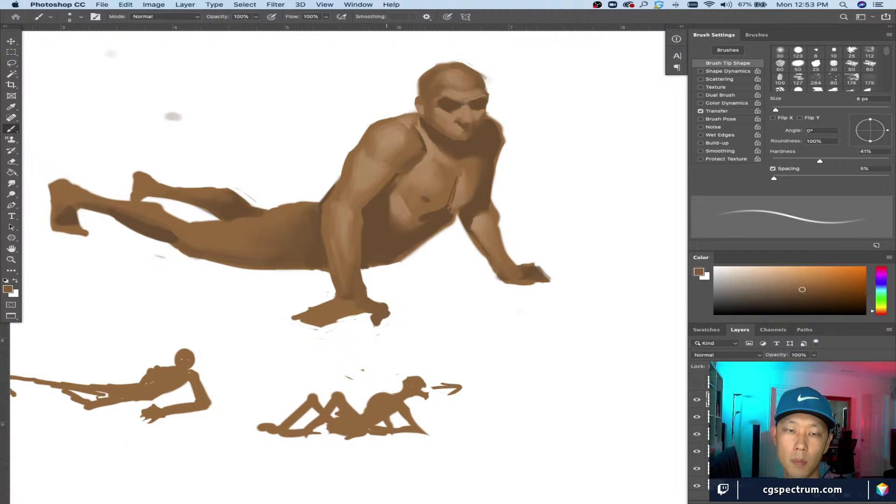
pyautogui.keyDown('alt'); pyautogui.click(368, 319); pyautogui.keyUp('alt')
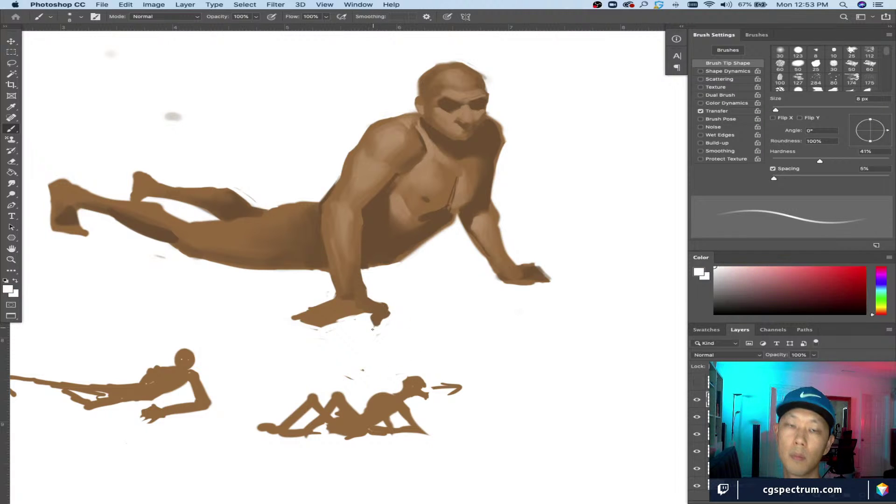
pyautogui.moveTo(373, 329); pyautogui.dragTo(369, 319)
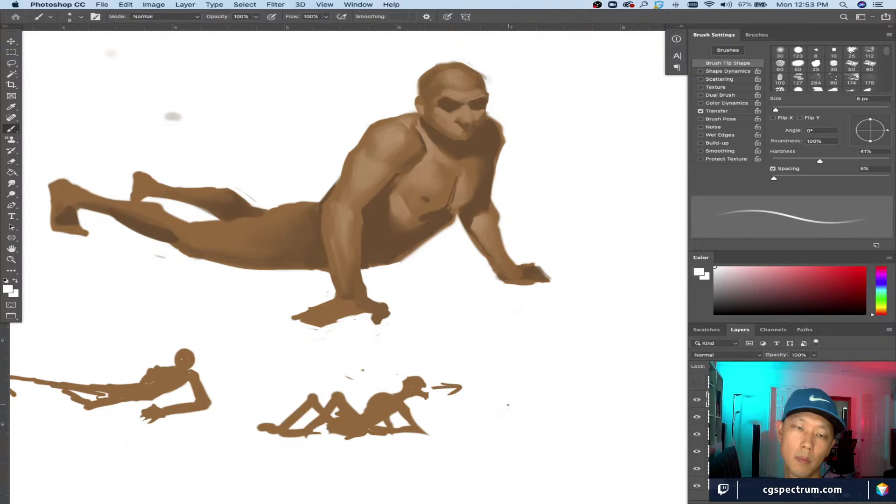
# Step: Darken the near hand just below the wrist with sampled darker brown, using a 9 to 10 px brush
pyautogui.keyDown('alt'); pyautogui.click(364, 300); pyautogui.keyUp('alt')
pyautogui.press(']')
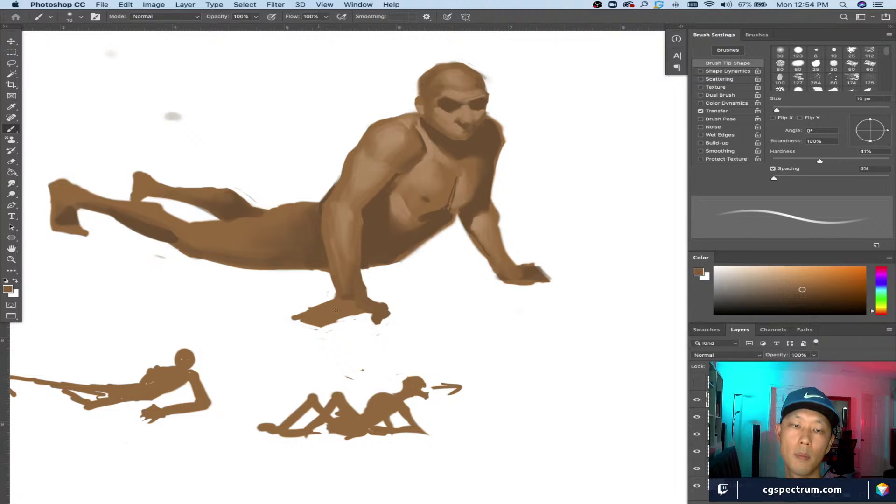
pyautogui.moveTo(366, 311); pyautogui.dragTo(352, 314)
pyautogui.press('[')
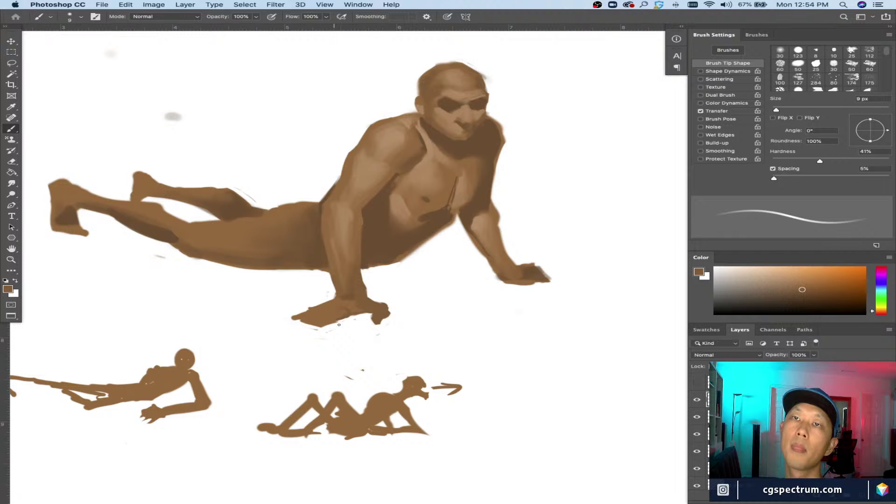
# Step: Reshape the underside of the near hand's fingers with sampled brown and white at 15 px
pyautogui.keyDown('alt'); pyautogui.click(320, 317); pyautogui.keyUp('alt')
pyautogui.press(']')
pyautogui.press(']')
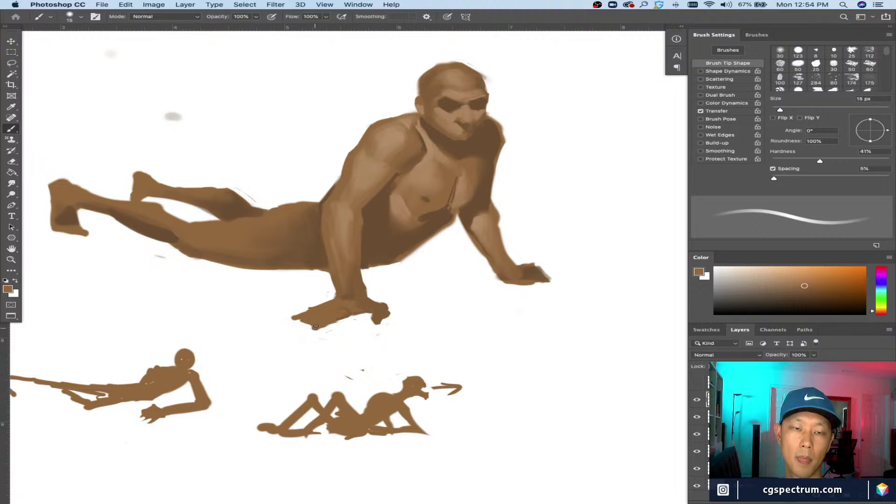
pyautogui.keyDown('alt'); pyautogui.click(319, 330); pyautogui.keyUp('alt')
pyautogui.moveTo(319, 330); pyautogui.dragTo(301, 332)
pyautogui.keyDown('alt'); pyautogui.click(317, 322); pyautogui.keyUp('alt')
pyautogui.keyDown('alt'); pyautogui.click(331, 333); pyautogui.keyUp('alt')
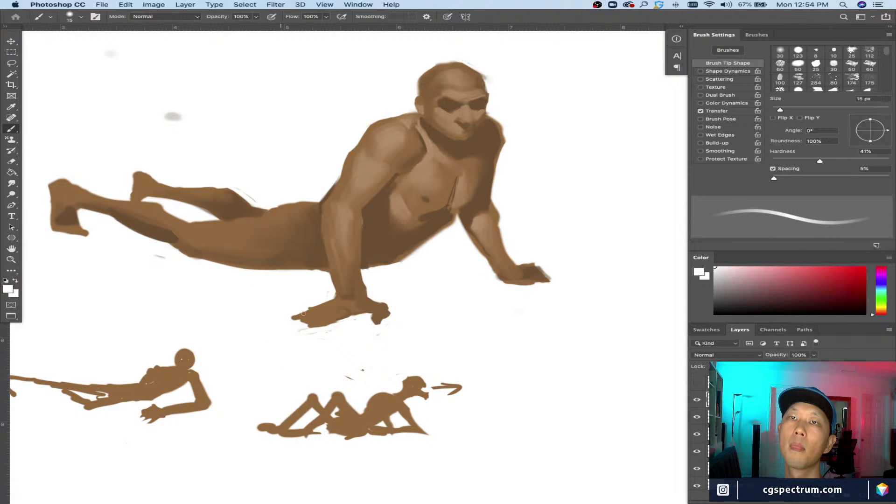
# Step: Trim around the near hand's fingertips by alternating sampled white and brown at 15 px
pyautogui.keyDown('alt'); pyautogui.click(308, 317); pyautogui.keyUp('alt')
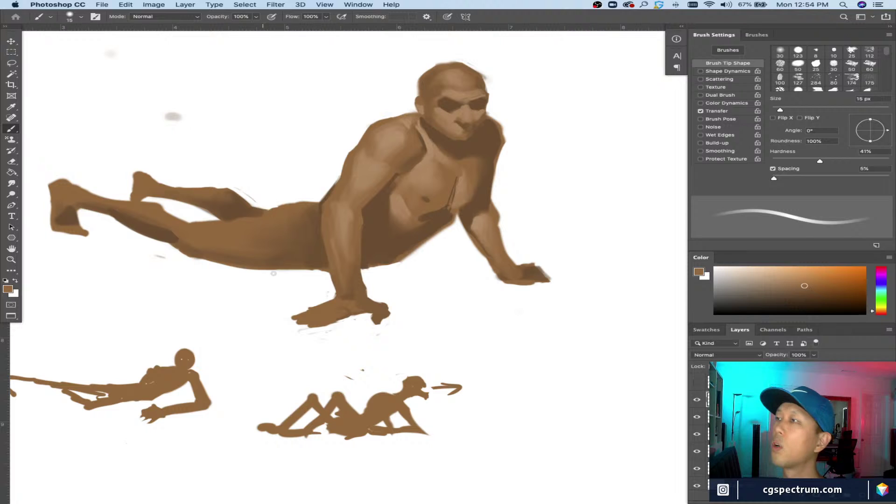
pyautogui.keyDown('alt'); pyautogui.click(274, 323); pyautogui.keyUp('alt')
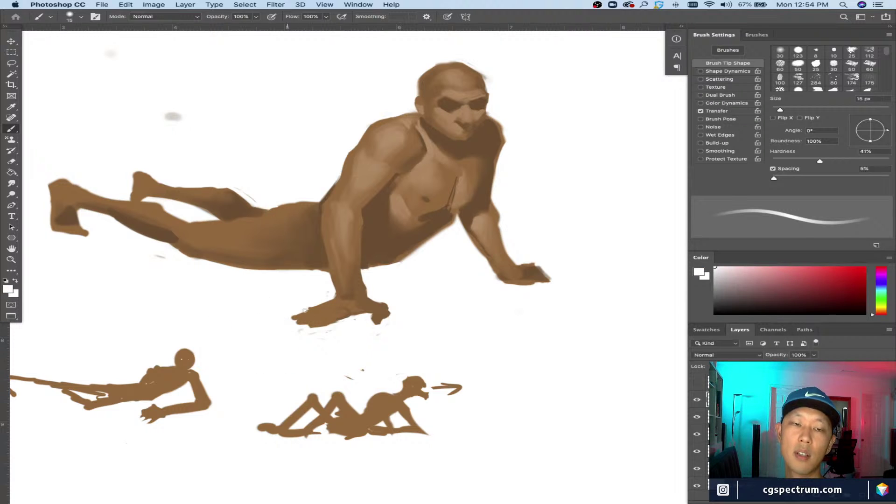
pyautogui.keyDown('alt'); pyautogui.click(312, 317); pyautogui.keyUp('alt')
pyautogui.keyDown('alt'); pyautogui.click(286, 308); pyautogui.keyUp('alt')
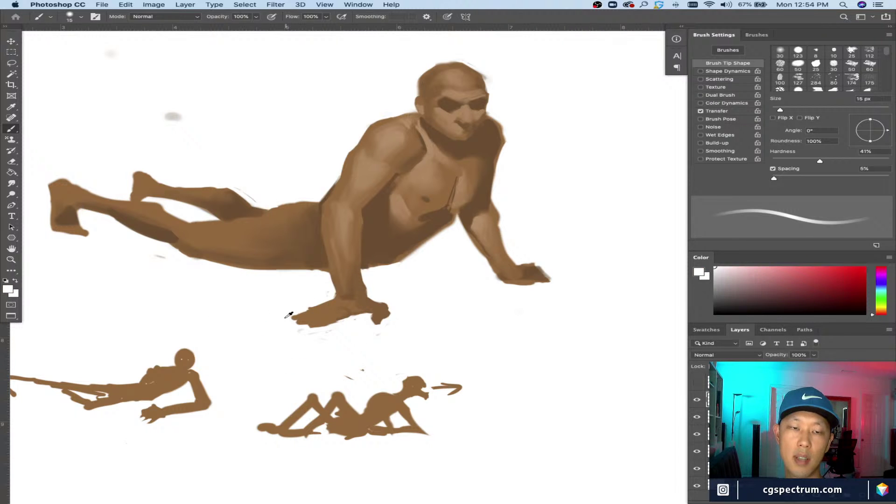
pyautogui.keyDown('alt'); pyautogui.click(303, 306); pyautogui.keyUp('alt')
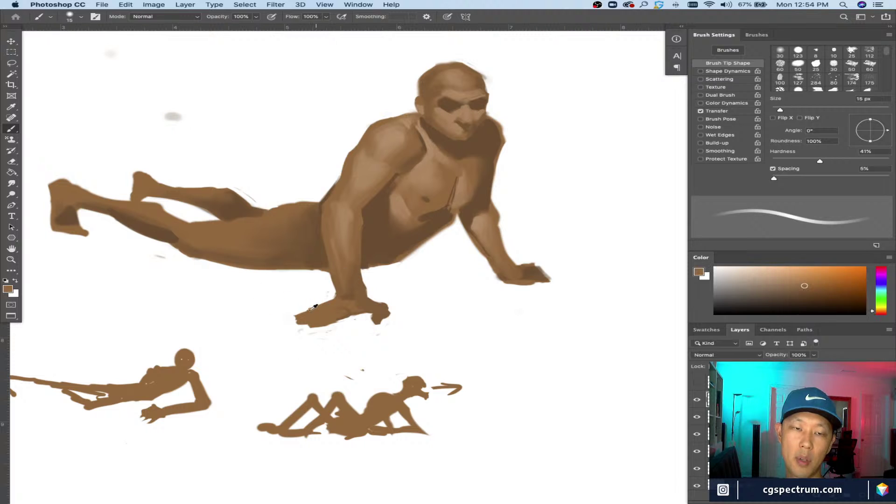
# Step: Refine the upper edge and tips of the near hand's fingers with sampled brown and white, using an 8 to 10 px brush
pyautogui.press('[')
pyautogui.moveTo(306, 310); pyautogui.dragTo(294, 313)
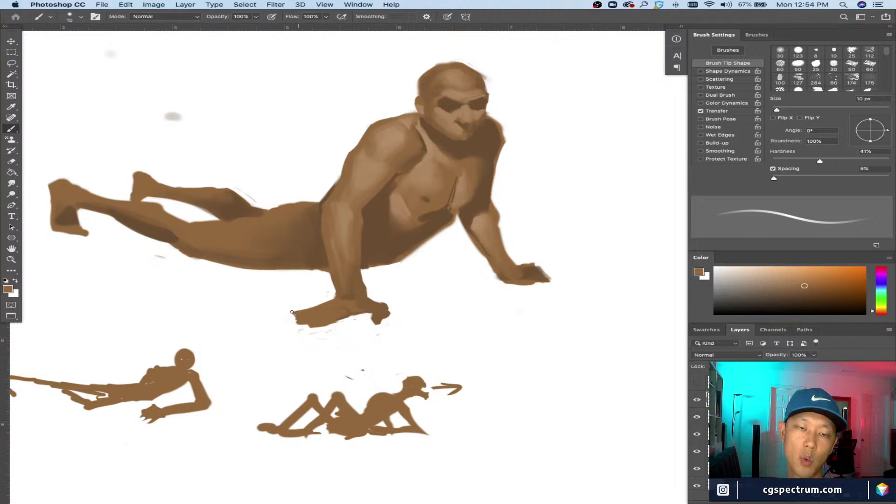
pyautogui.keyDown('alt'); pyautogui.click(291, 312); pyautogui.keyUp('alt')
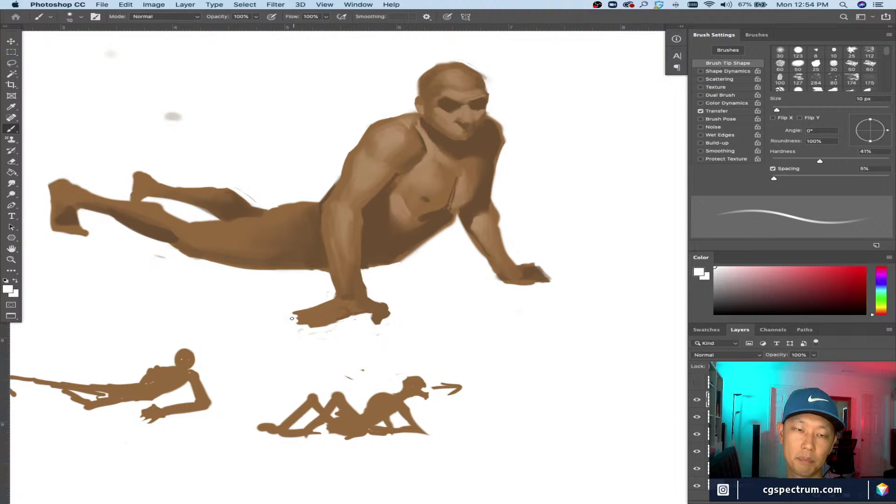
pyautogui.keyDown('alt'); pyautogui.click(306, 320); pyautogui.keyUp('alt')
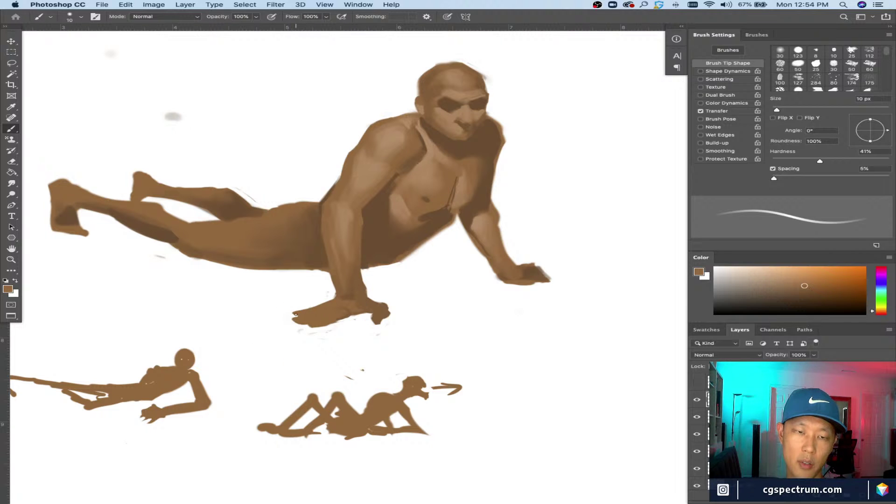
pyautogui.keyDown('alt'); pyautogui.click(290, 314); pyautogui.keyUp('alt')
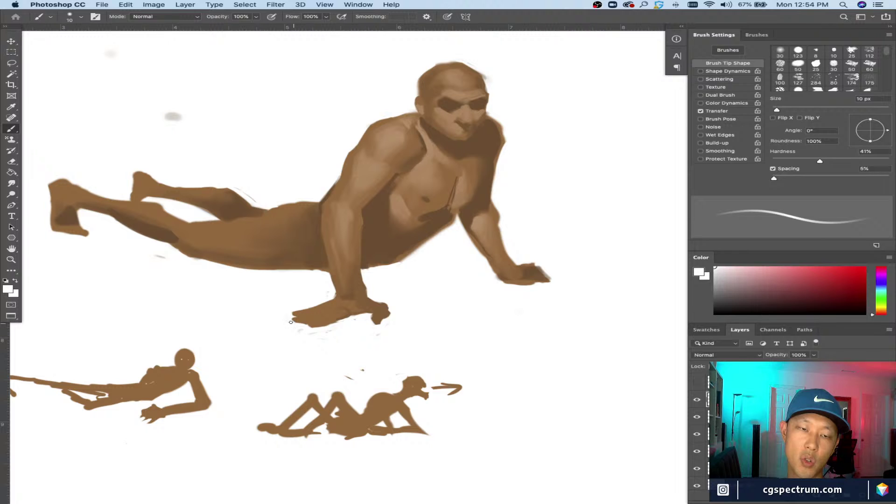
pyautogui.press('[')
pyautogui.press('[')
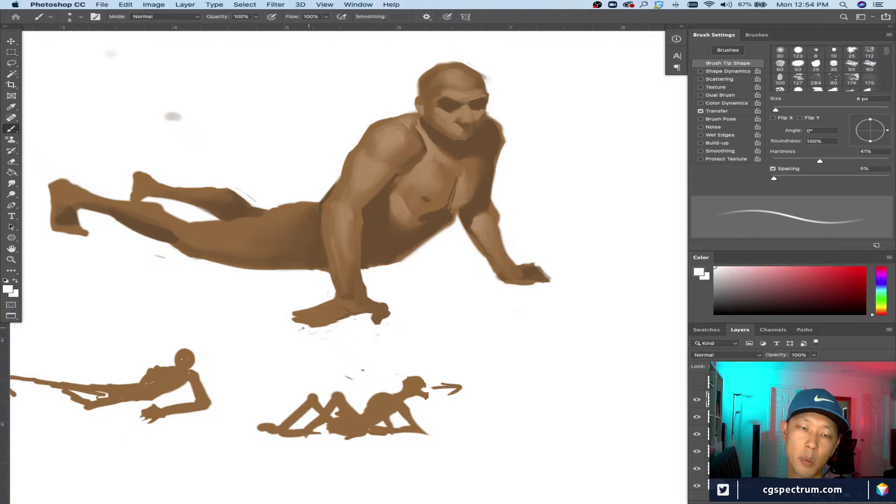
# Step: Identify the layer group by toggling its visibility off and on, and add a new layer above it
pyautogui.press('super+minus')
pyautogui.press('super+minus')
pyautogui.press('super+plus')
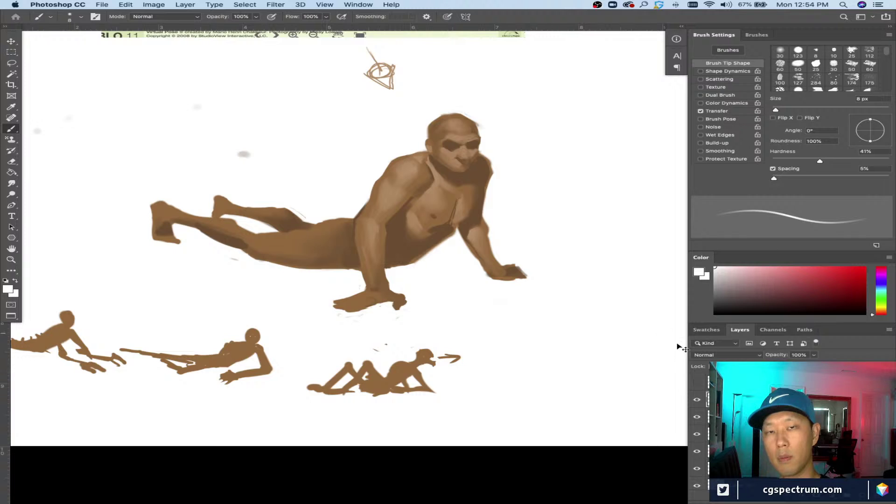
pyautogui.press('super+minus')
pyautogui.press('super+plus')
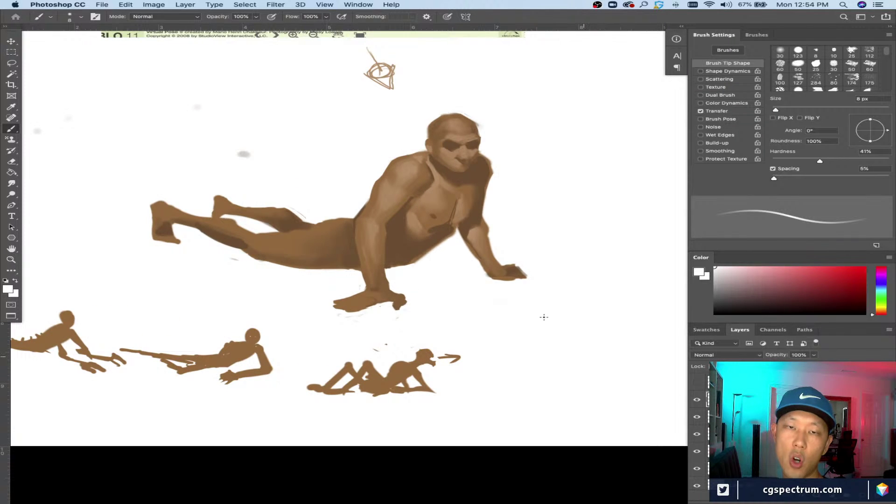
pyautogui.moveTo(544, 317); pyautogui.dragTo(554, 365)
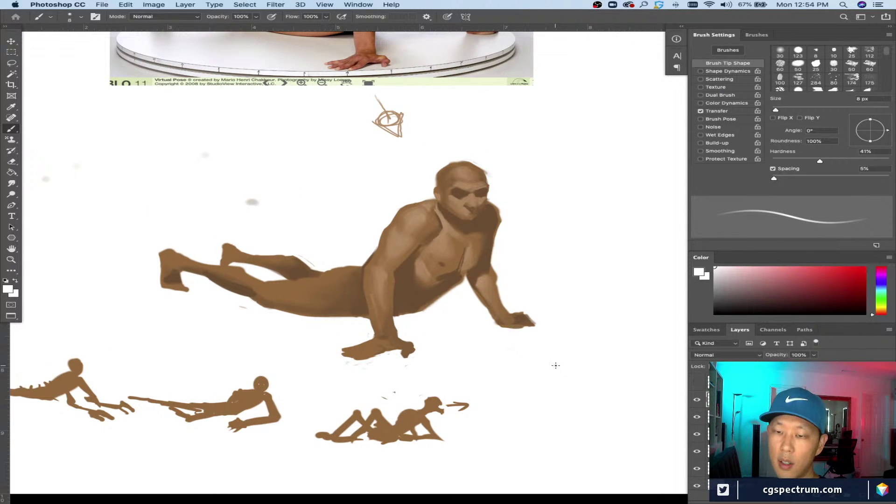
pyautogui.scroll(-1, 700, 429)
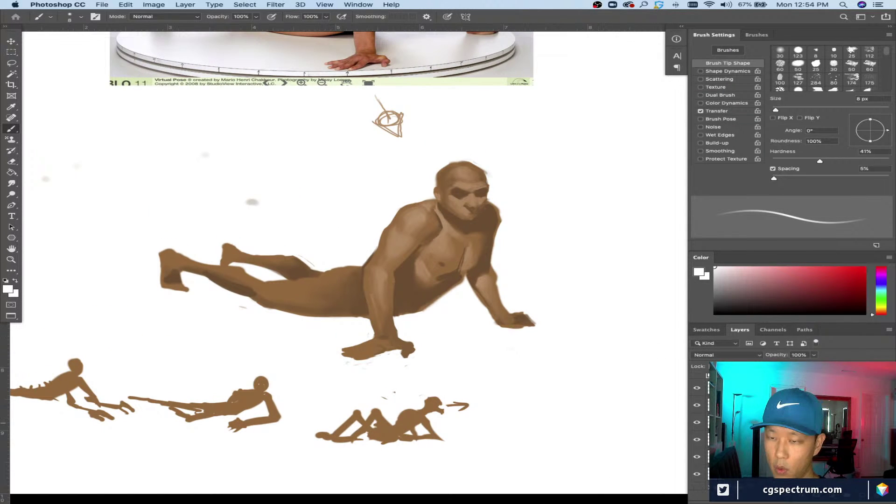
pyautogui.scroll(-1, 700, 430)
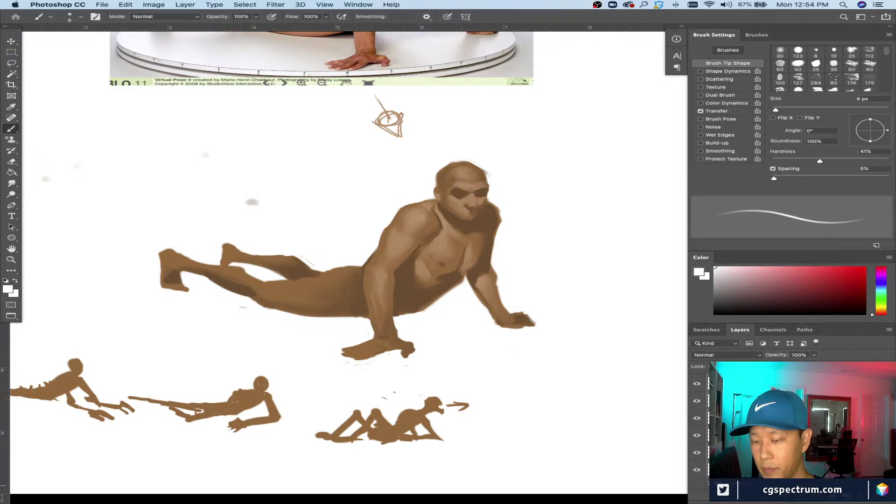
pyautogui.click(747, 378)
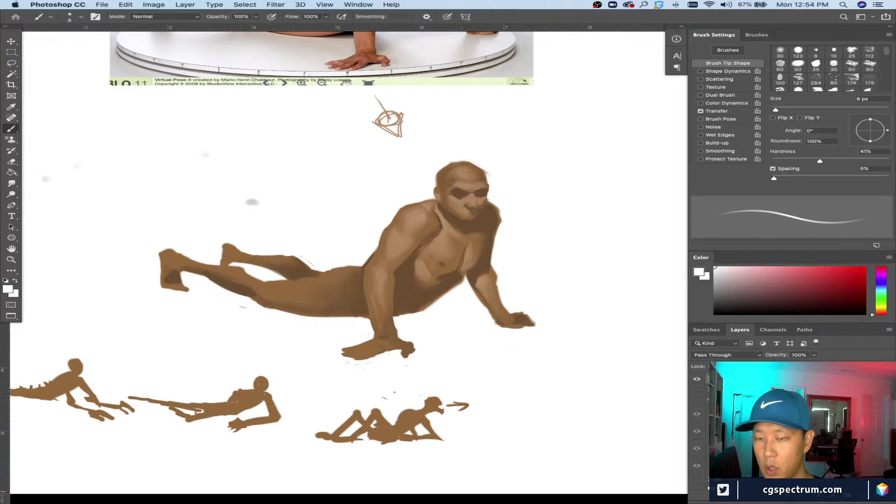
pyautogui.click(697, 378)
pyautogui.click(698, 378)
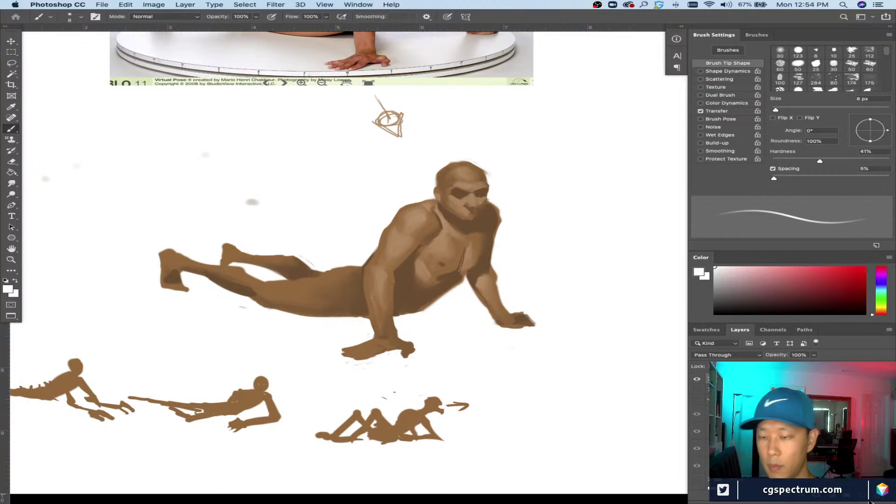
pyautogui.click(747, 396)
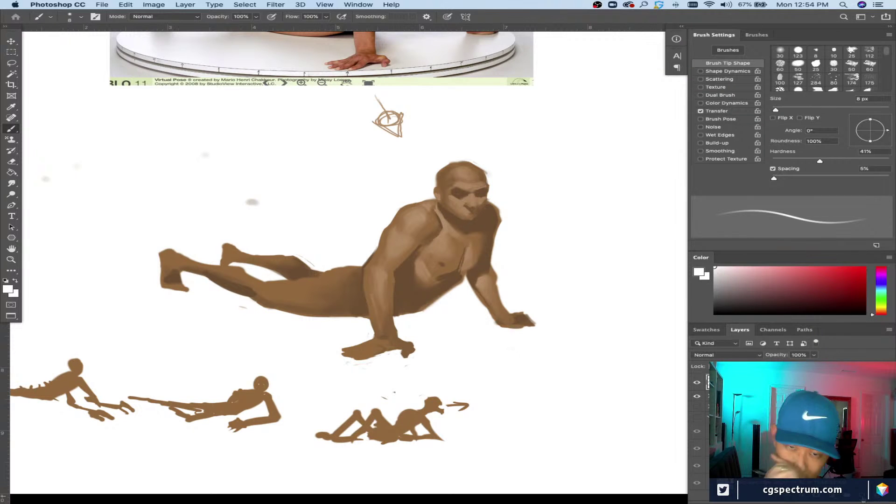
# Step: Set the foreground colour to pure black for painting on the new layer
pyautogui.moveTo(432, 360); pyautogui.dragTo(389, 347)
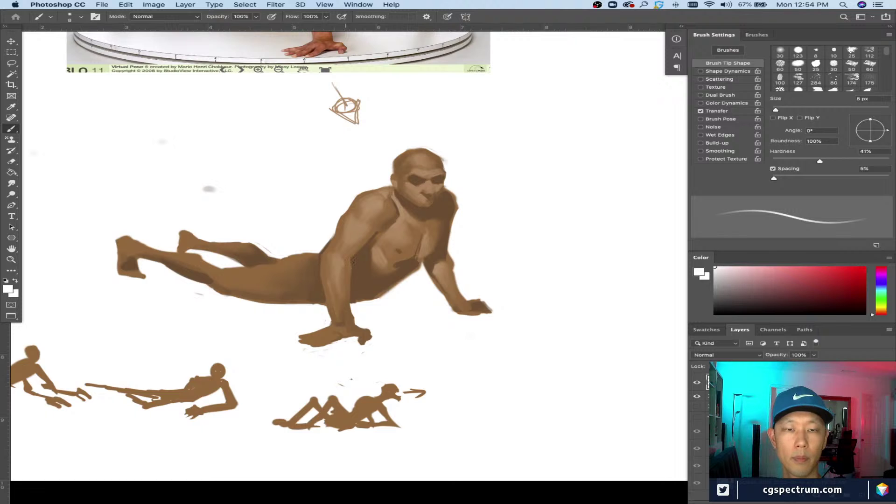
pyautogui.click(722, 309)
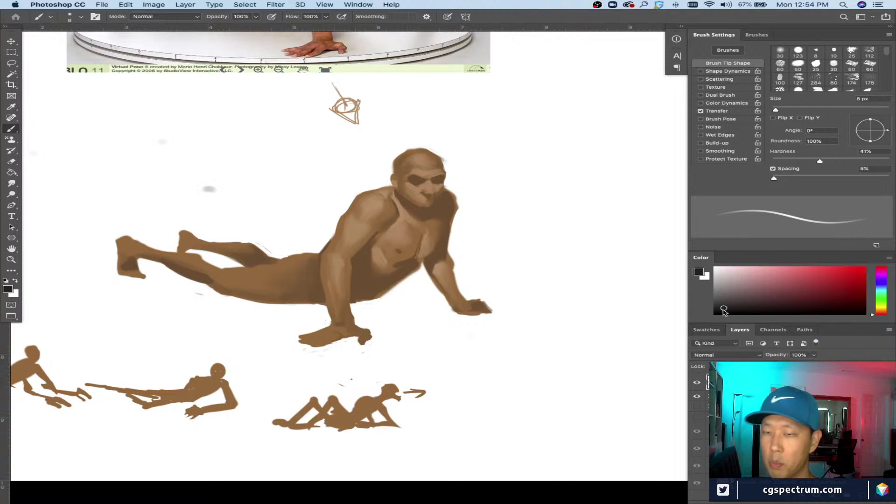
pyautogui.click(714, 313)
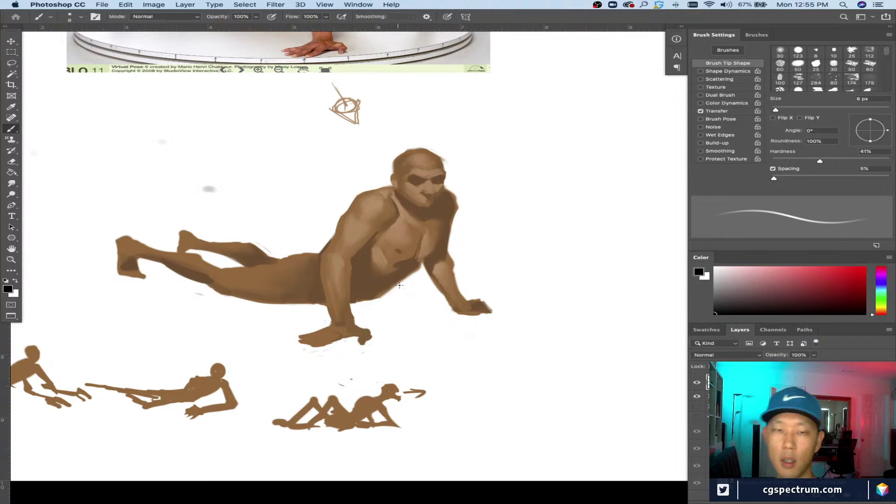
pyautogui.scroll(2, 459, 307)
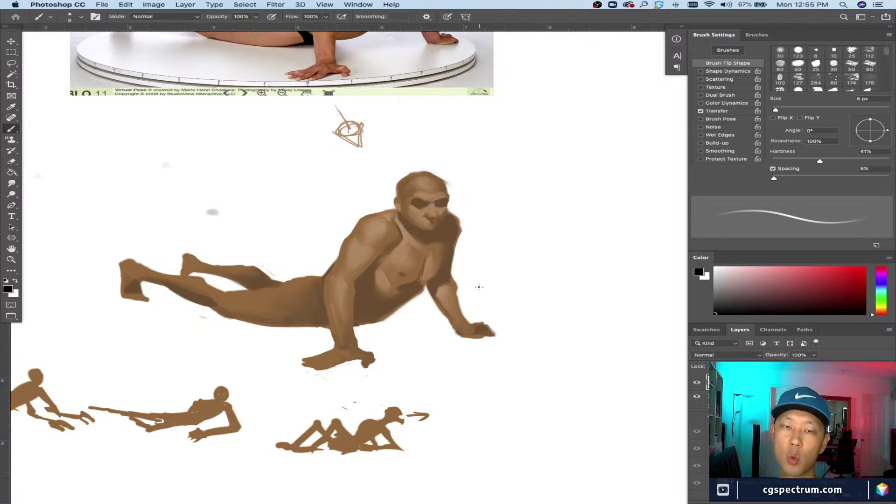
pyautogui.scroll(2, 402, 322)
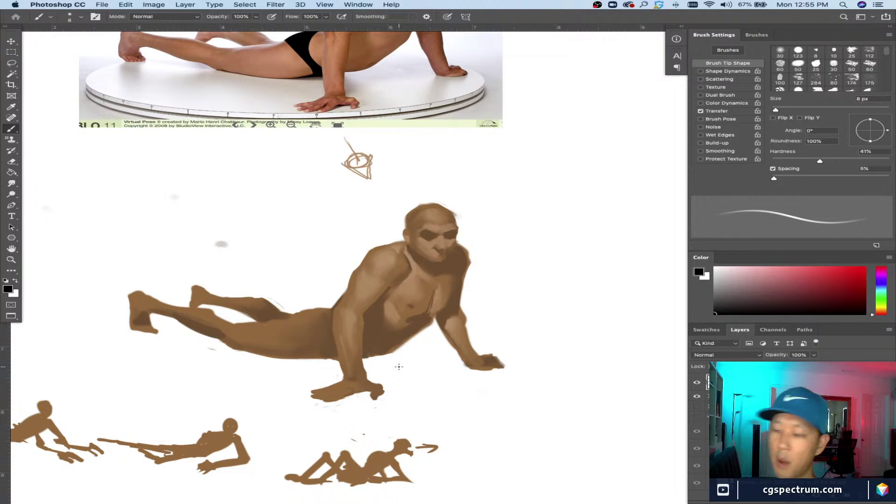
# Step: Sketch black rib lines and a ragged torn edge across the figure's lower chest with a 7 to 8 px brush
pyautogui.moveTo(411, 329)
pyautogui.mouseDown()
pyautogui.moveTo(423, 326)
pyautogui.moveTo(382, 334)
pyautogui.moveTo(427, 317)
pyautogui.moveTo(362, 333)
pyautogui.moveTo(435, 319)
pyautogui.moveTo(403, 352)
pyautogui.moveTo(420, 327)
pyautogui.moveTo(377, 339)
pyautogui.moveTo(383, 333)
pyautogui.moveTo(371, 332)
pyautogui.moveTo(397, 327)
pyautogui.mouseUp()
pyautogui.press('[')
pyautogui.press(']')
pyautogui.moveTo(390, 293)
pyautogui.mouseDown()
pyautogui.moveTo(407, 326)
pyautogui.moveTo(370, 317)
pyautogui.moveTo(371, 308)
pyautogui.moveTo(382, 331)
pyautogui.moveTo(366, 316)
pyautogui.moveTo(387, 329)
pyautogui.mouseUp()
pyautogui.press('[')
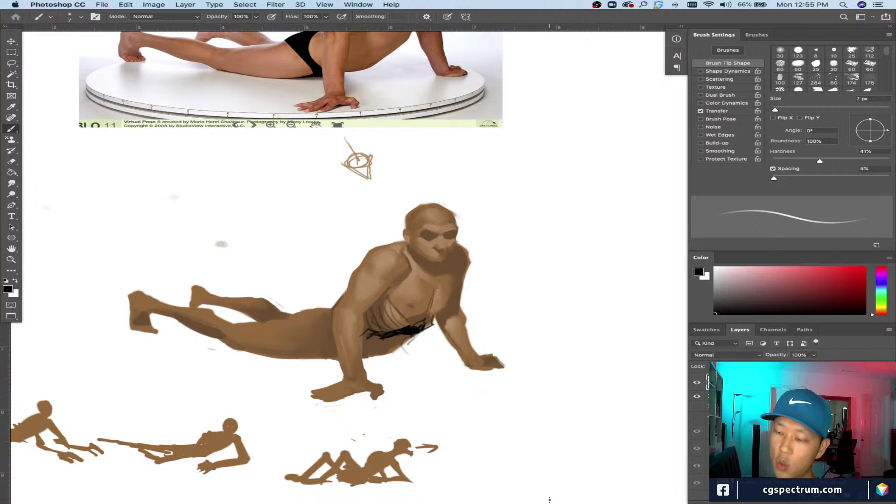
pyautogui.moveTo(392, 331); pyautogui.dragTo(401, 337)
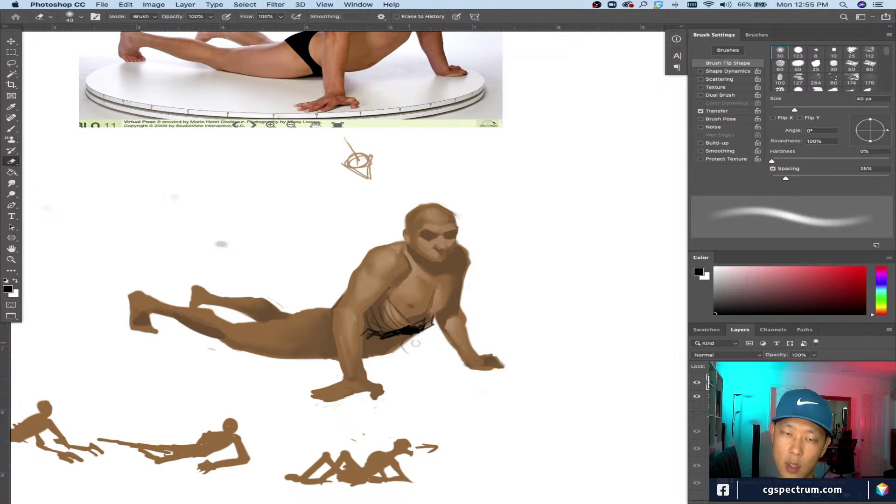
# Step: Sketch looping entrails on the ground under the chest, switching the brush to 6 px with Transfer off and Shape Dynamics on
pyautogui.moveTo(397, 338)
pyautogui.mouseDown()
pyautogui.moveTo(432, 357)
pyautogui.moveTo(402, 367)
pyautogui.moveTo(400, 355)
pyautogui.moveTo(397, 364)
pyautogui.moveTo(371, 361)
pyautogui.moveTo(401, 357)
pyautogui.mouseUp()
pyautogui.press(']')
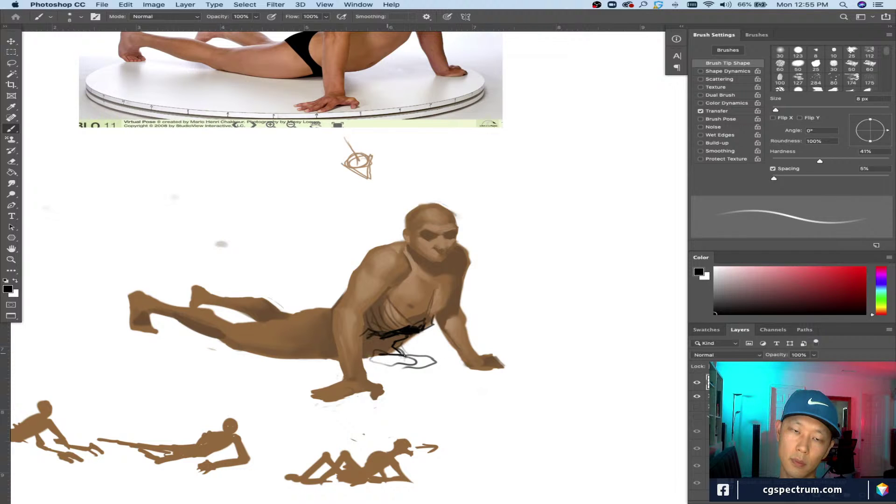
pyautogui.press('[')
pyautogui.press('[')
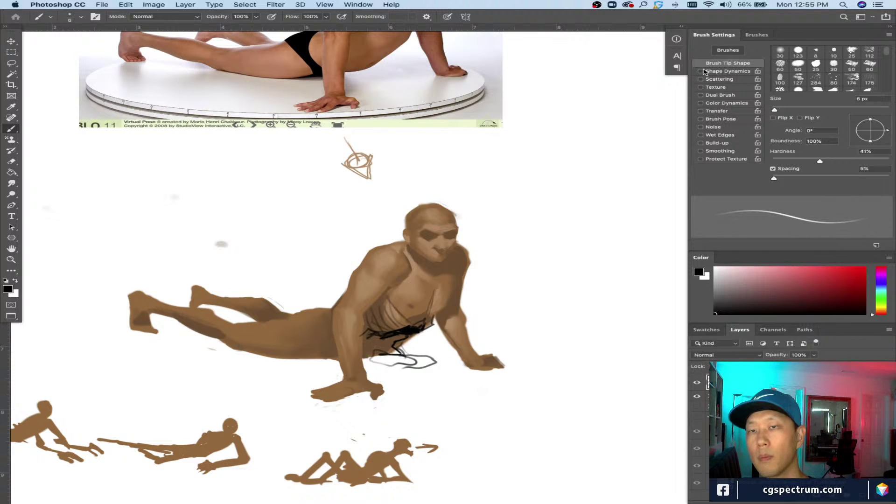
pyautogui.click(701, 71)
pyautogui.moveTo(399, 353)
pyautogui.mouseDown()
pyautogui.moveTo(455, 374)
pyautogui.moveTo(369, 359)
pyautogui.moveTo(408, 373)
pyautogui.moveTo(327, 365)
pyautogui.moveTo(383, 351)
pyautogui.moveTo(365, 342)
pyautogui.moveTo(384, 344)
pyautogui.mouseUp()
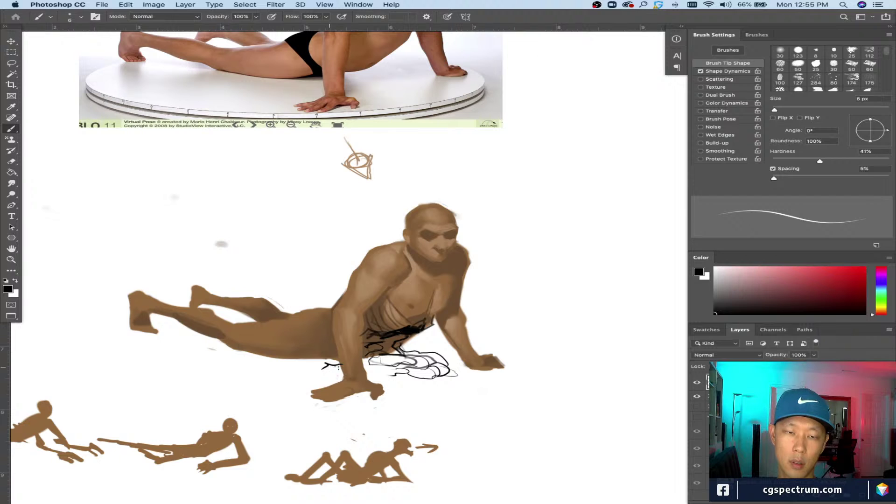
# Step: Extend the black entrail lines along the ground beneath the hips and thigh, adding a few contour lines on the thigh
pyautogui.moveTo(342, 365); pyautogui.dragTo(296, 373)
pyautogui.moveTo(336, 351)
pyautogui.mouseDown()
pyautogui.moveTo(309, 370)
pyautogui.moveTo(262, 367)
pyautogui.mouseUp()
pyautogui.moveTo(322, 374); pyautogui.dragTo(235, 369)
pyautogui.moveTo(307, 362); pyautogui.dragTo(237, 352)
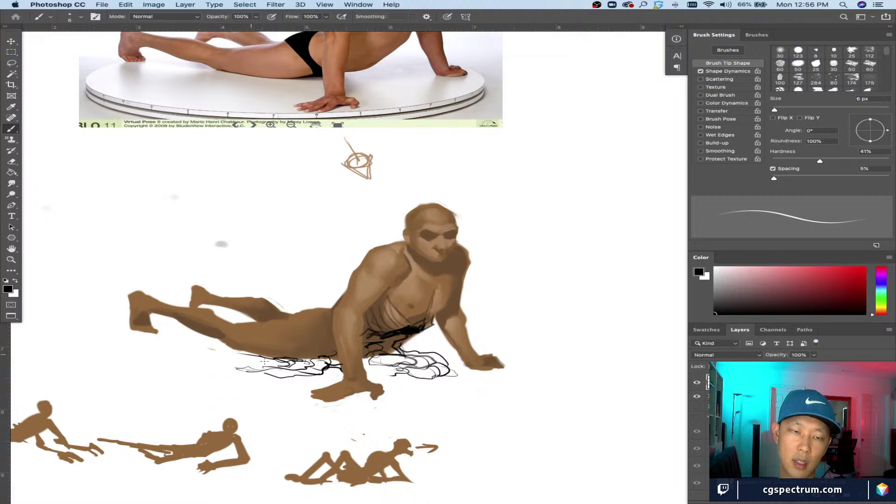
pyautogui.moveTo(269, 363); pyautogui.dragTo(240, 354)
pyautogui.moveTo(299, 345); pyautogui.dragTo(317, 340)
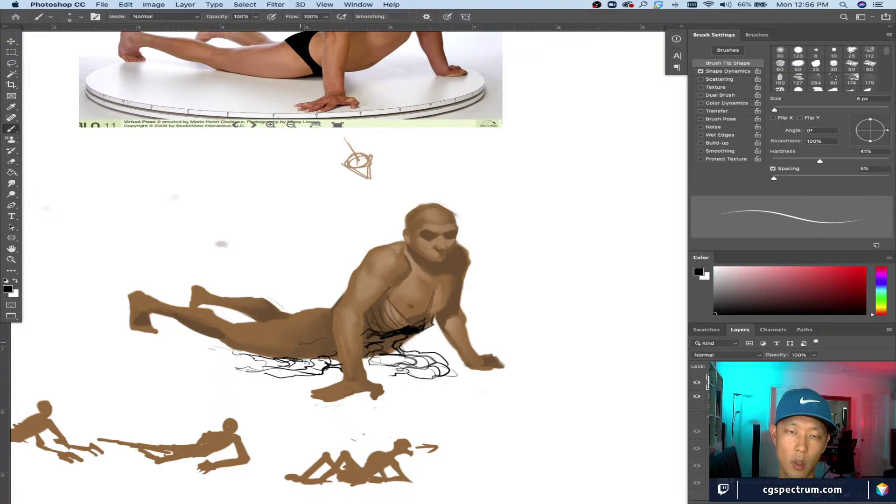
pyautogui.moveTo(238, 355); pyautogui.dragTo(208, 334)
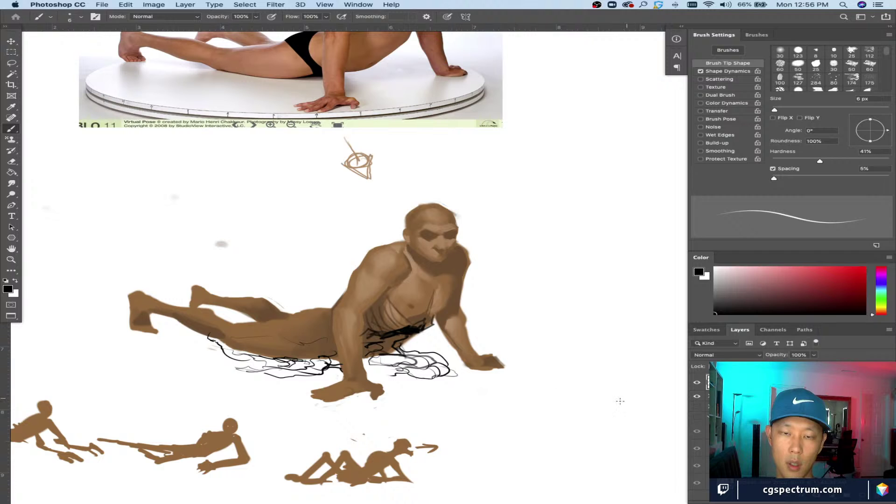
# Step: On a new layer, sketch a skull's nose cavity, eye sockets, cheekbones and teeth over the face in black at 6 px
pyautogui.press('super+shift+alt+n')
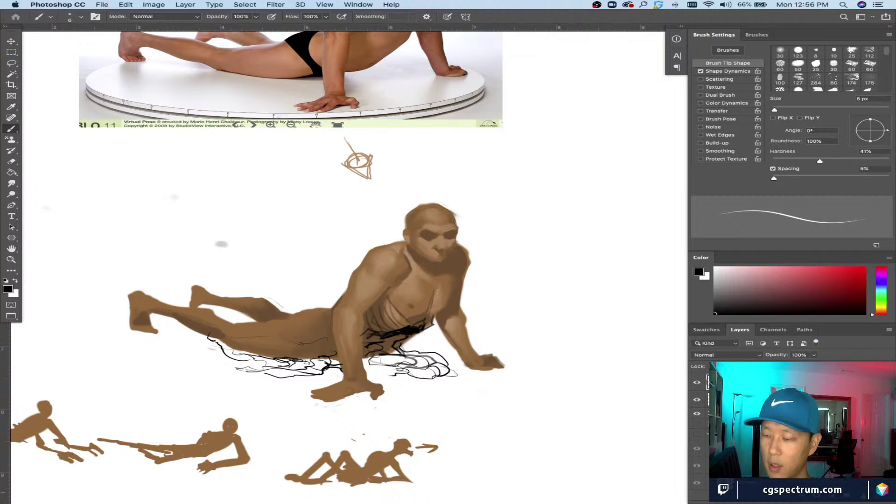
pyautogui.moveTo(451, 255); pyautogui.dragTo(435, 260)
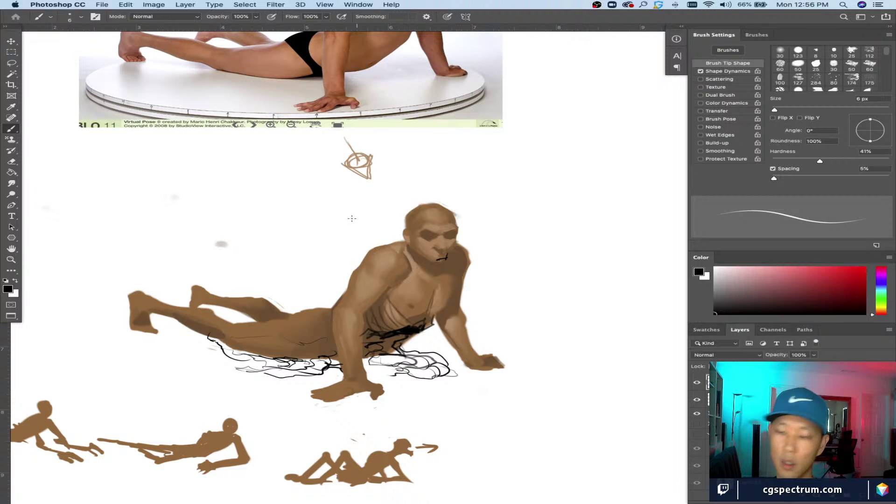
pyautogui.press('super+z')
pyautogui.press('super+plus')
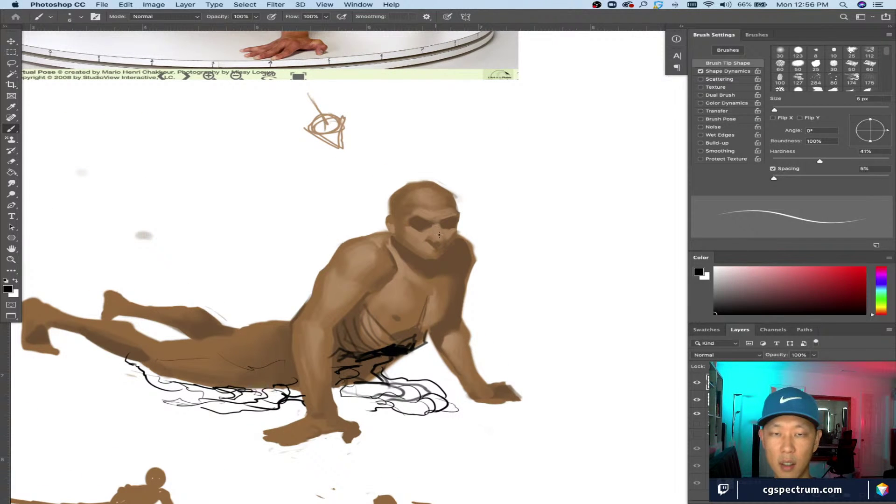
pyautogui.moveTo(439, 234)
pyautogui.mouseDown()
pyautogui.moveTo(417, 242)
pyautogui.moveTo(456, 228)
pyautogui.moveTo(441, 247)
pyautogui.moveTo(416, 237)
pyautogui.moveTo(420, 246)
pyautogui.moveTo(444, 250)
pyautogui.moveTo(419, 240)
pyautogui.moveTo(421, 248)
pyautogui.moveTo(428, 222)
pyautogui.mouseUp()
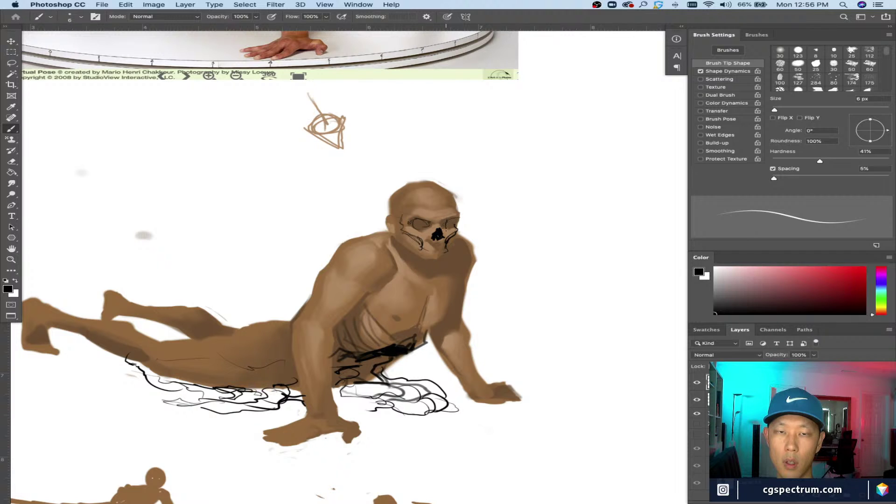
pyautogui.moveTo(438, 223)
pyautogui.mouseDown()
pyautogui.moveTo(419, 205)
pyautogui.moveTo(433, 186)
pyautogui.moveTo(431, 256)
pyautogui.mouseUp()
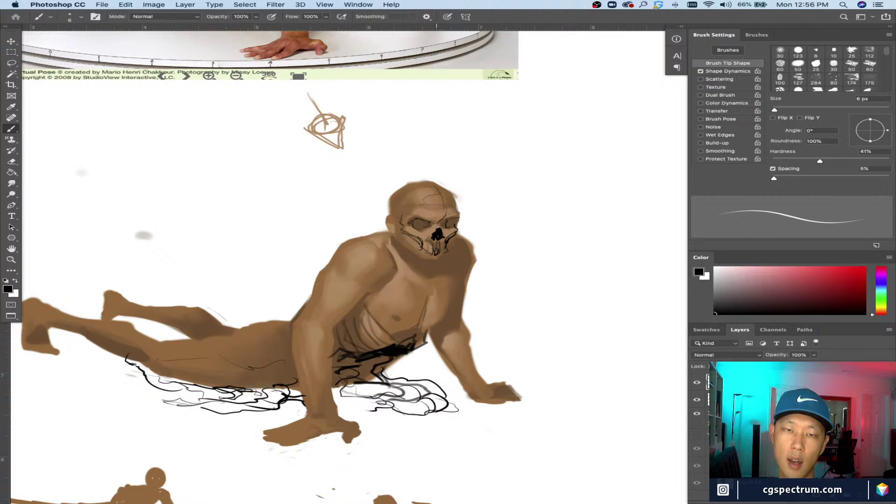
pyautogui.moveTo(443, 247)
pyautogui.mouseDown()
pyautogui.moveTo(422, 256)
pyautogui.moveTo(446, 249)
pyautogui.mouseUp()
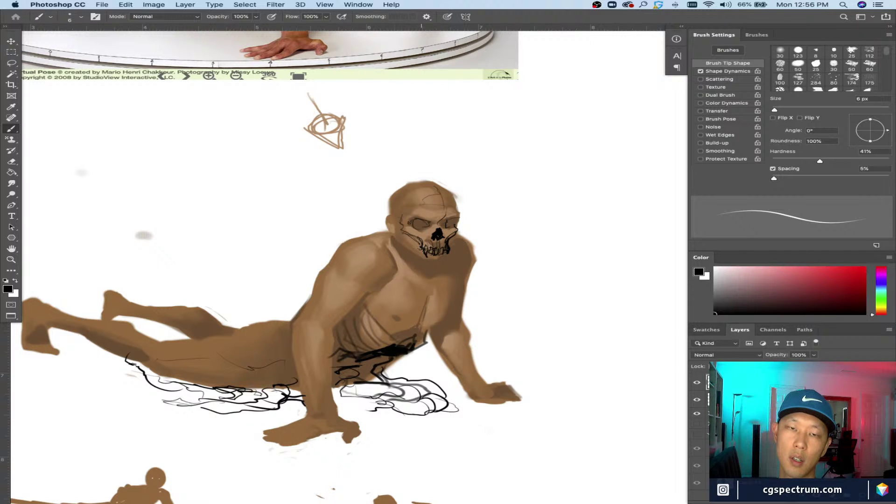
# Step: Refine the skull's teeth and draw its brow, temple, cranium and jaw contours with a 5 px brush
pyautogui.press('e')
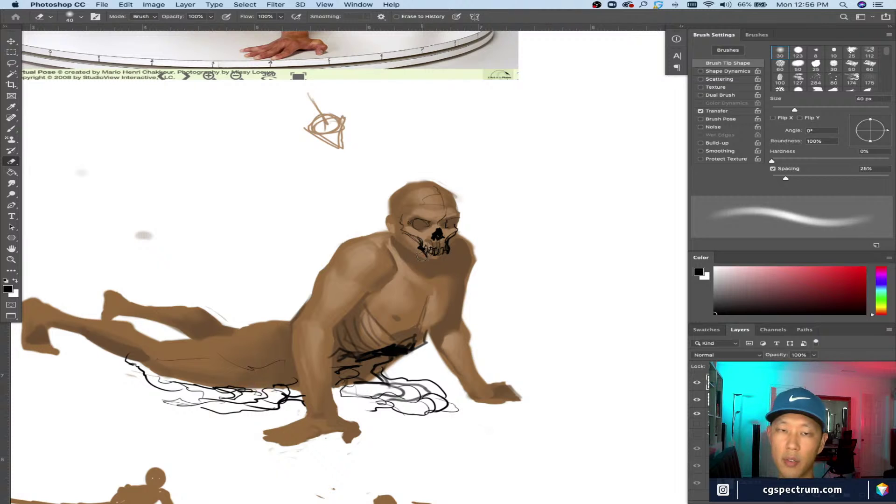
pyautogui.press('b')
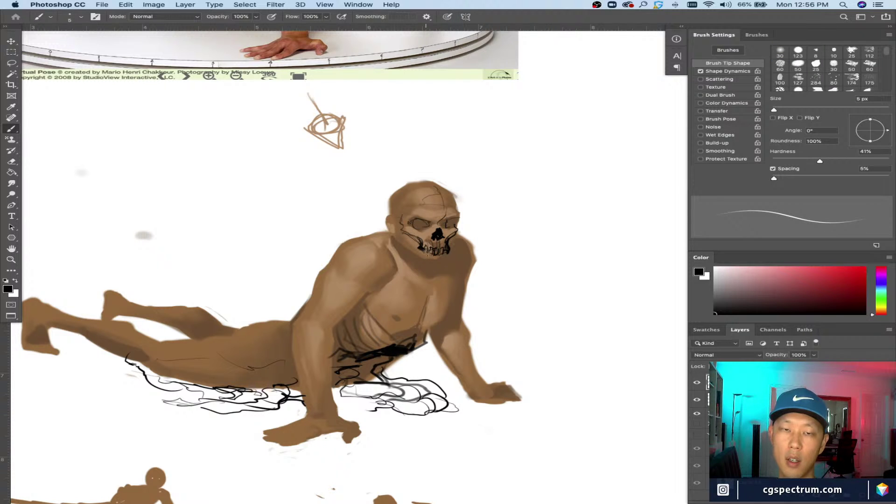
pyautogui.moveTo(419, 248)
pyautogui.mouseDown()
pyautogui.moveTo(452, 221)
pyautogui.moveTo(459, 229)
pyautogui.moveTo(462, 209)
pyautogui.mouseUp()
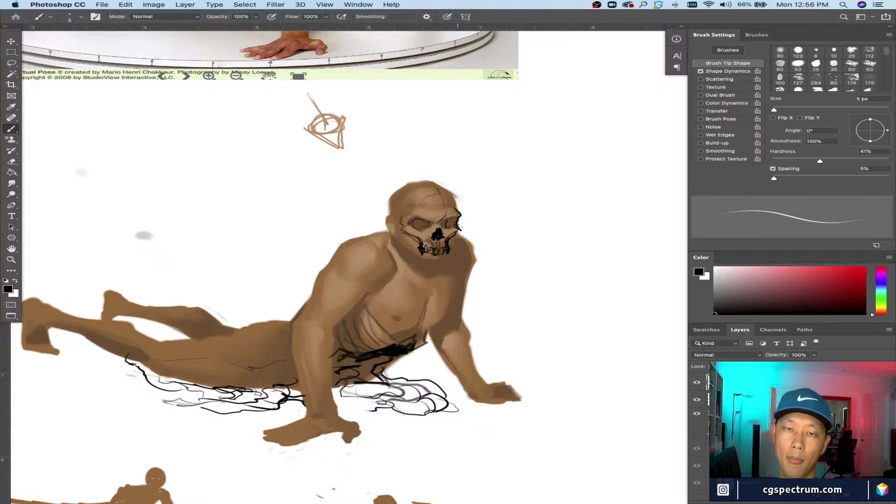
pyautogui.moveTo(398, 226)
pyautogui.mouseDown()
pyautogui.moveTo(412, 207)
pyautogui.moveTo(398, 190)
pyautogui.moveTo(421, 199)
pyautogui.moveTo(399, 230)
pyautogui.moveTo(414, 219)
pyautogui.moveTo(429, 225)
pyautogui.moveTo(423, 230)
pyautogui.moveTo(439, 218)
pyautogui.moveTo(426, 212)
pyautogui.moveTo(444, 219)
pyautogui.moveTo(432, 203)
pyautogui.mouseUp()
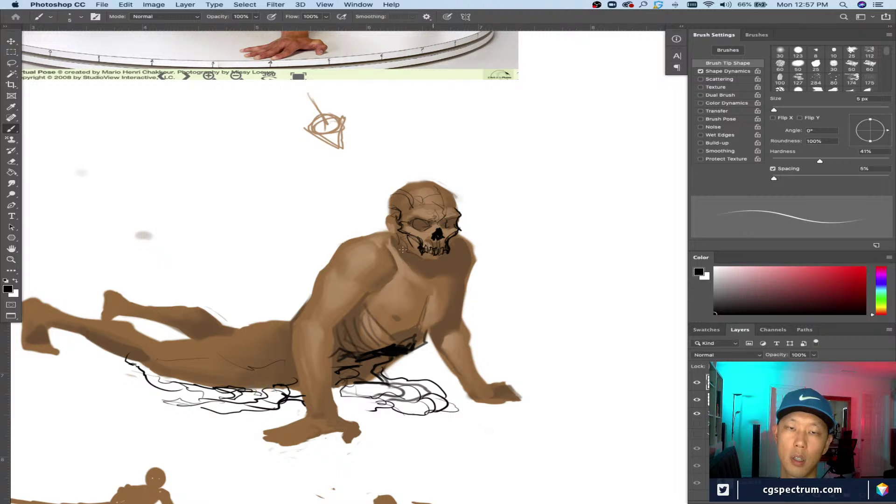
pyautogui.moveTo(453, 242)
pyautogui.mouseDown()
pyautogui.moveTo(451, 257)
pyautogui.moveTo(437, 262)
pyautogui.mouseUp()
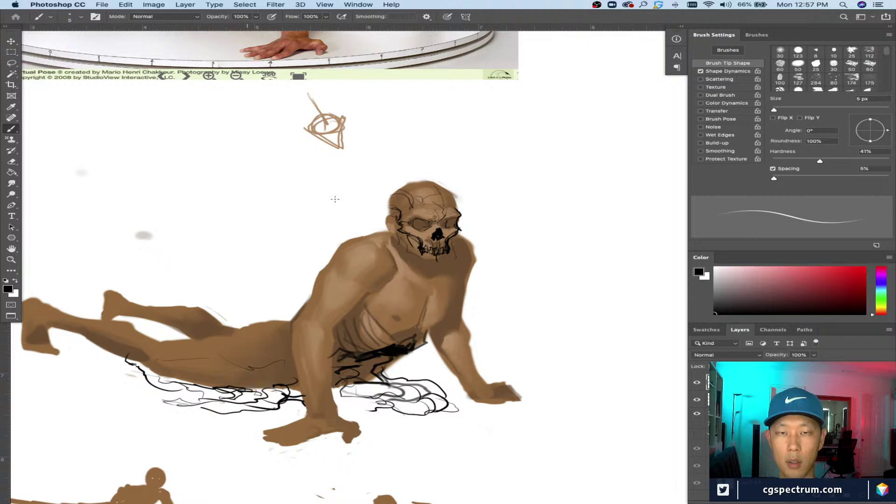
# Step: Darken the skull's teeth and sketch the jawbone and ragged neck edge down to the collar with a 4 to 5 px brush
pyautogui.press(']')
pyautogui.press(']')
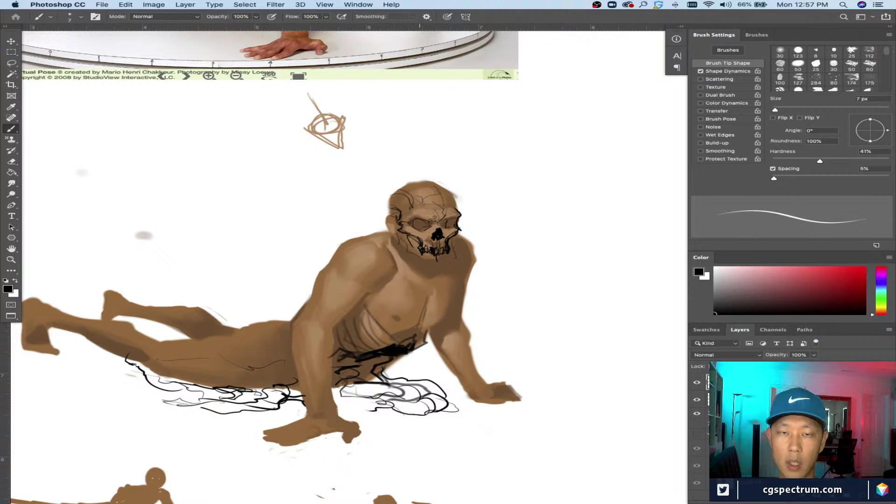
pyautogui.press('[')
pyautogui.press('[')
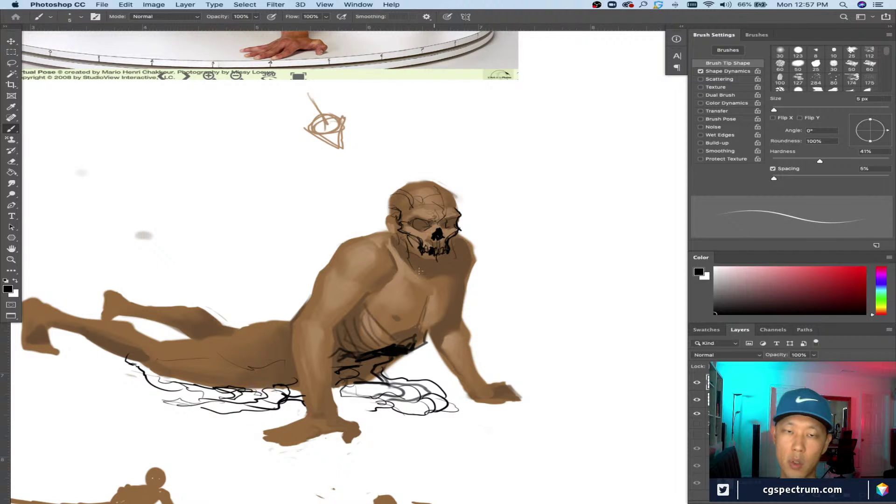
pyautogui.moveTo(420, 247)
pyautogui.mouseDown()
pyautogui.moveTo(416, 264)
pyautogui.moveTo(406, 262)
pyautogui.moveTo(424, 281)
pyautogui.moveTo(439, 279)
pyautogui.moveTo(409, 255)
pyautogui.moveTo(418, 273)
pyautogui.moveTo(415, 264)
pyautogui.mouseUp()
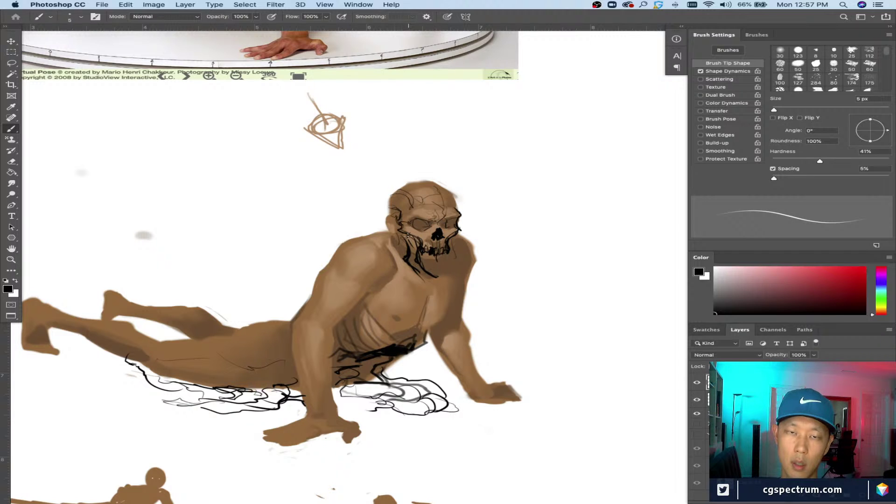
pyautogui.moveTo(404, 234); pyautogui.dragTo(411, 242)
pyautogui.moveTo(417, 259); pyautogui.dragTo(425, 270)
pyautogui.press('e')
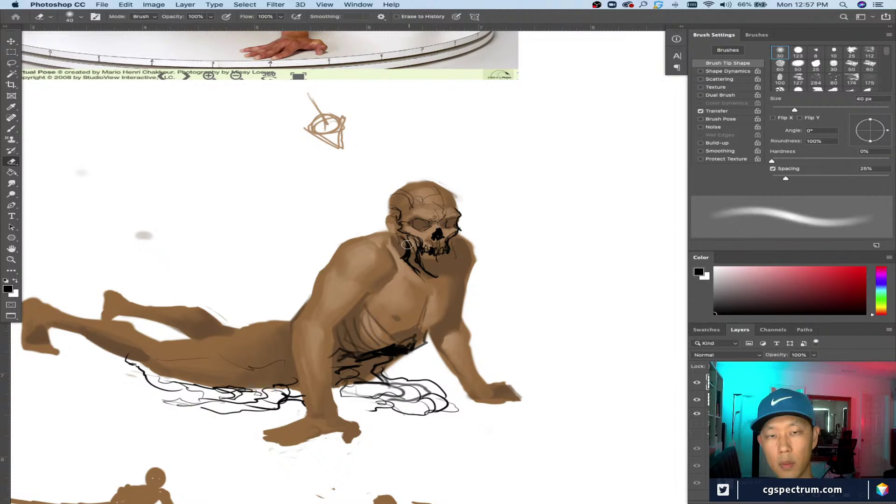
pyautogui.press('b')
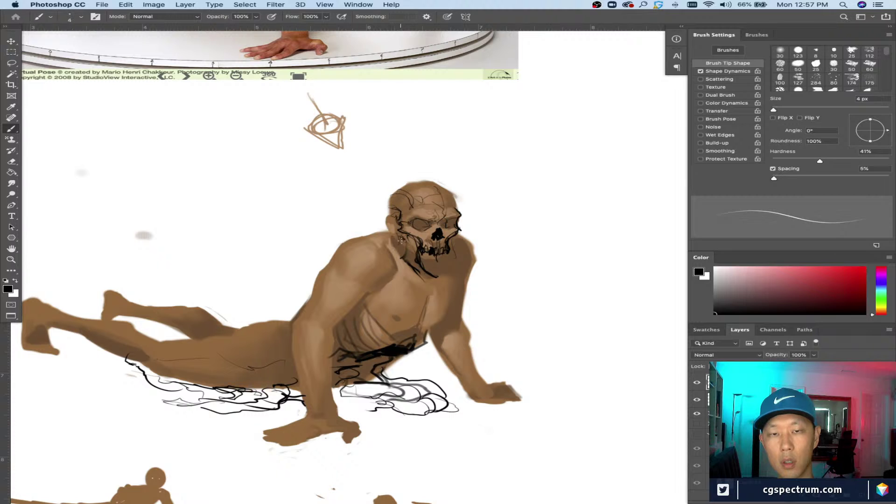
pyautogui.moveTo(402, 243)
pyautogui.mouseDown()
pyautogui.moveTo(415, 267)
pyautogui.moveTo(439, 278)
pyautogui.moveTo(449, 268)
pyautogui.moveTo(431, 282)
pyautogui.moveTo(413, 268)
pyautogui.moveTo(430, 288)
pyautogui.moveTo(441, 275)
pyautogui.moveTo(435, 289)
pyautogui.moveTo(416, 275)
pyautogui.moveTo(434, 289)
pyautogui.moveTo(446, 269)
pyautogui.mouseUp()
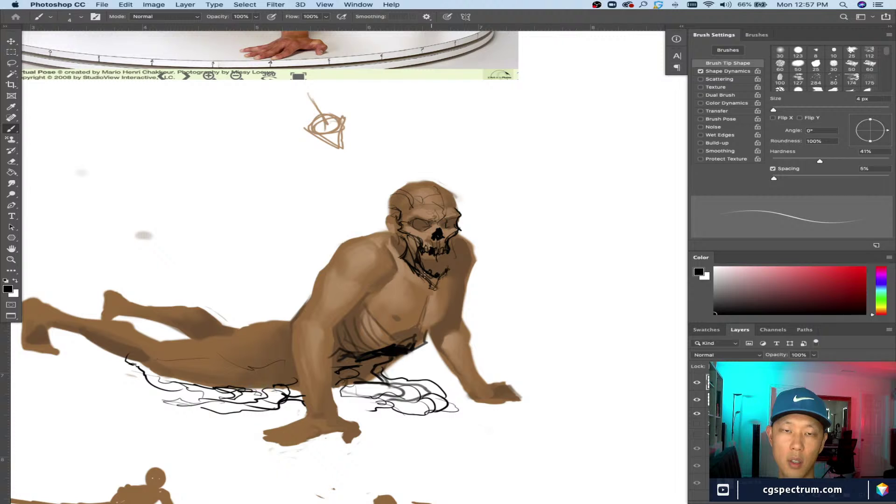
# Step: Sketch a torn skin edge below the near elbow and exposed bones down the forearm with a 5 px brush
pyautogui.press(']')
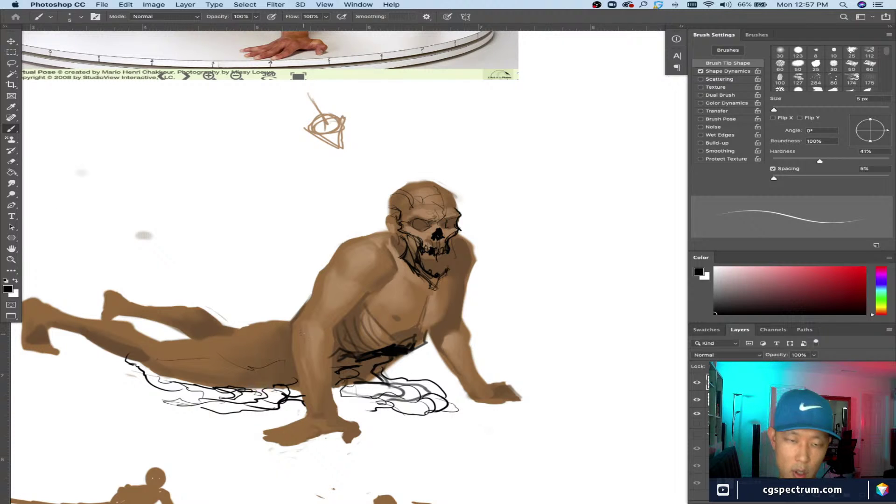
pyautogui.moveTo(301, 335); pyautogui.dragTo(321, 354)
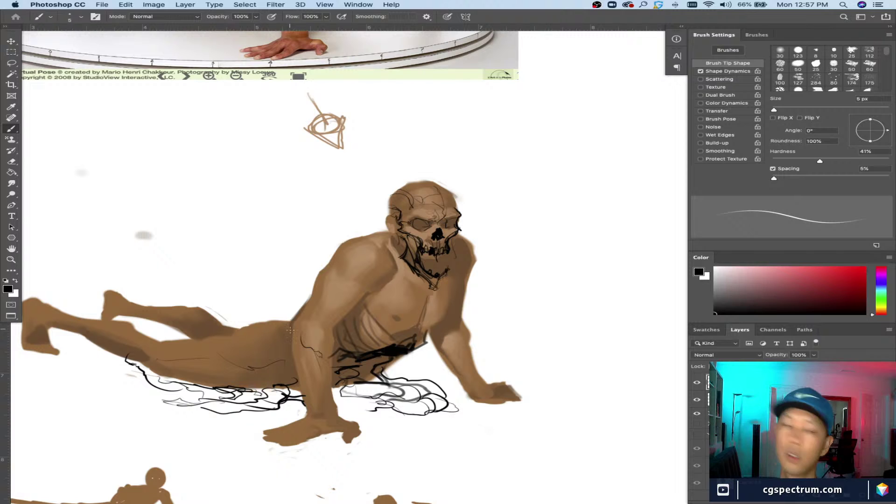
pyautogui.moveTo(317, 354); pyautogui.dragTo(326, 404)
pyautogui.moveTo(301, 348)
pyautogui.mouseDown()
pyautogui.moveTo(318, 396)
pyautogui.moveTo(308, 354)
pyautogui.moveTo(323, 405)
pyautogui.moveTo(315, 360)
pyautogui.moveTo(329, 398)
pyautogui.moveTo(307, 353)
pyautogui.moveTo(293, 351)
pyautogui.moveTo(315, 404)
pyautogui.moveTo(297, 344)
pyautogui.moveTo(305, 379)
pyautogui.moveTo(331, 422)
pyautogui.mouseUp()
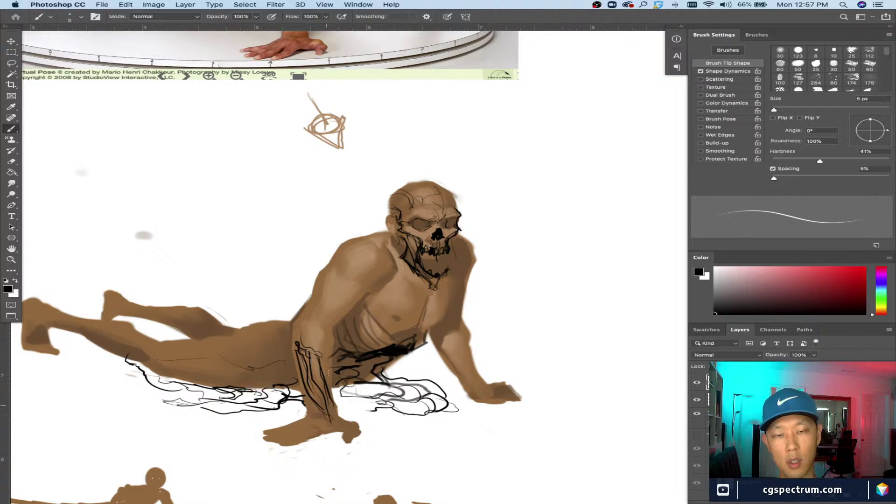
# Step: Rework the far forearm below the elbow using colours sampled from the arm and an 8 px brush
pyautogui.keyDown('alt'); pyautogui.click(448, 356); pyautogui.keyUp('alt')
pyautogui.press(']')
pyautogui.press(']')
pyautogui.press(']')
pyautogui.moveTo(447, 362)
pyautogui.mouseDown()
pyautogui.moveTo(461, 376)
pyautogui.moveTo(455, 362)
pyautogui.moveTo(470, 399)
pyautogui.mouseUp()
pyautogui.keyDown('alt'); pyautogui.click(442, 338); pyautogui.keyUp('alt')
pyautogui.scroll(-1, 468, 382)
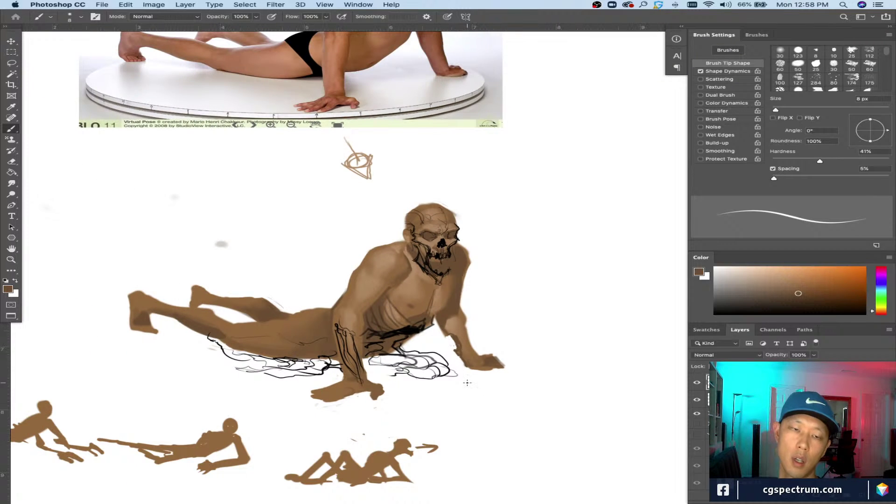
pyautogui.scroll(1, 467, 383)
# Step: Darken the gaps between the near forearm's bones with sampled black, and hide the interface panels to show the artwork
pyautogui.keyDown('alt'); pyautogui.click(373, 350); pyautogui.keyUp('alt')
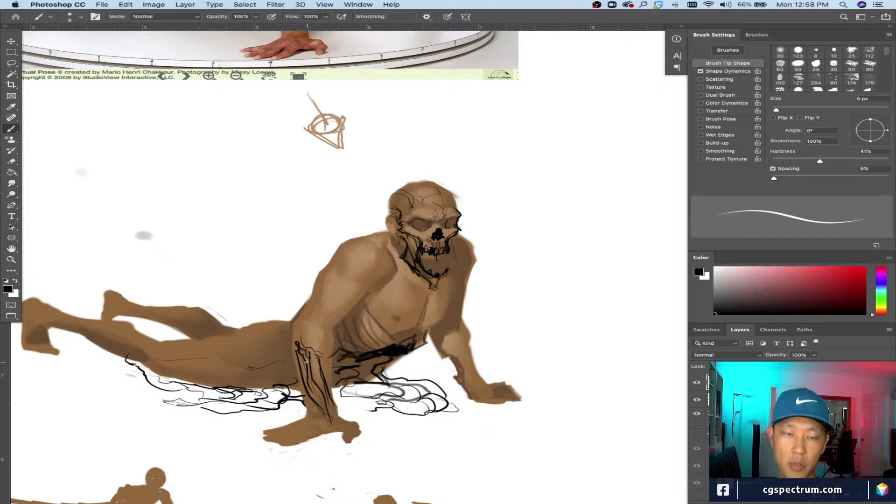
pyautogui.press(']')
pyautogui.press(']')
pyautogui.moveTo(305, 352)
pyautogui.mouseDown()
pyautogui.moveTo(329, 393)
pyautogui.moveTo(300, 353)
pyautogui.moveTo(298, 366)
pyautogui.moveTo(322, 398)
pyautogui.moveTo(297, 368)
pyautogui.moveTo(318, 411)
pyautogui.moveTo(309, 413)
pyautogui.moveTo(301, 372)
pyautogui.moveTo(310, 411)
pyautogui.mouseUp()
pyautogui.press('[')
pyautogui.scroll(-1, 445, 270)
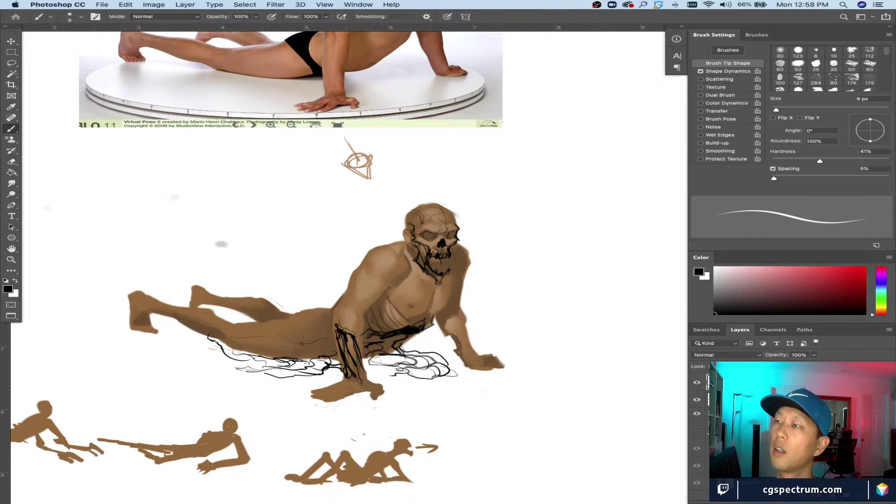
pyautogui.press('Tab')
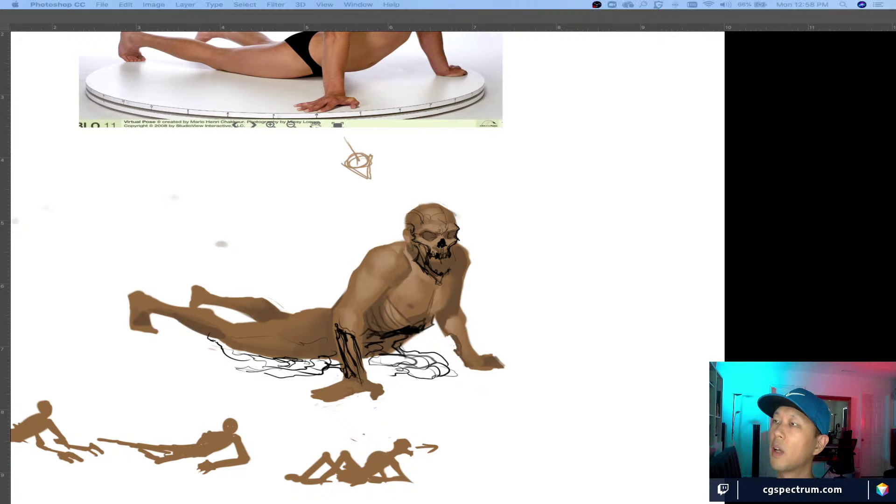